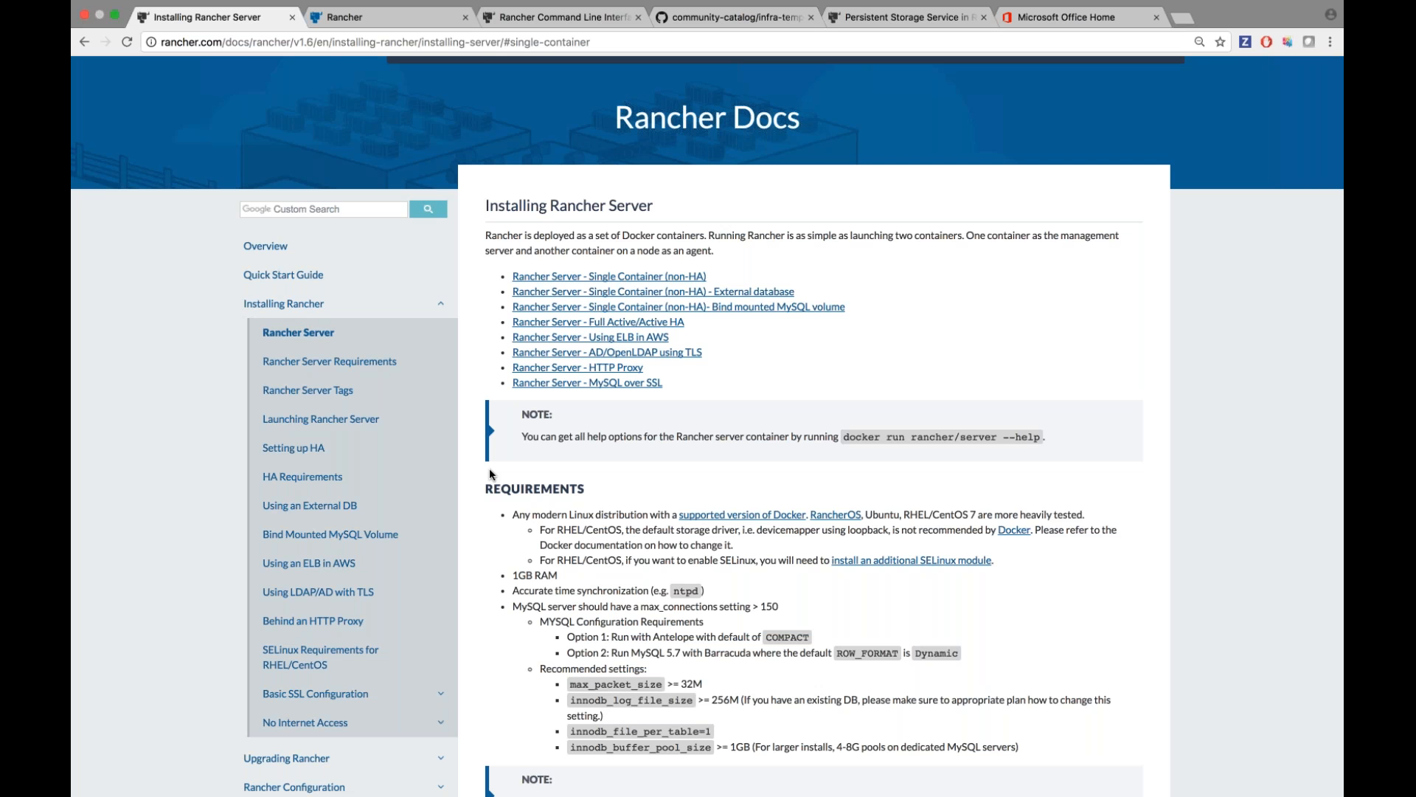
Switch to Rancher and review the Hosts page listing kinara-demo-host1 and kinara-demo-host2.
click(379, 26)
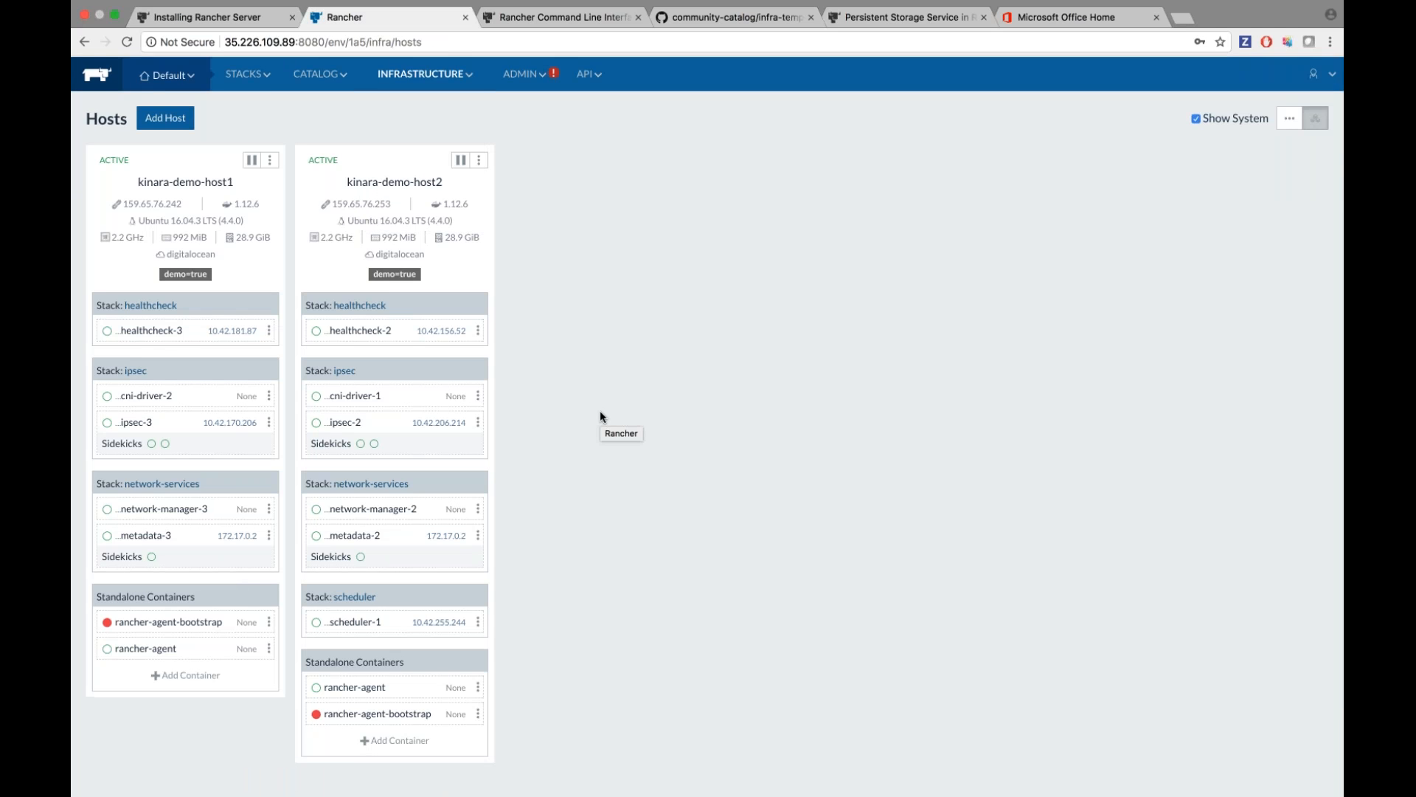
scroll(600, 412, down, 3)
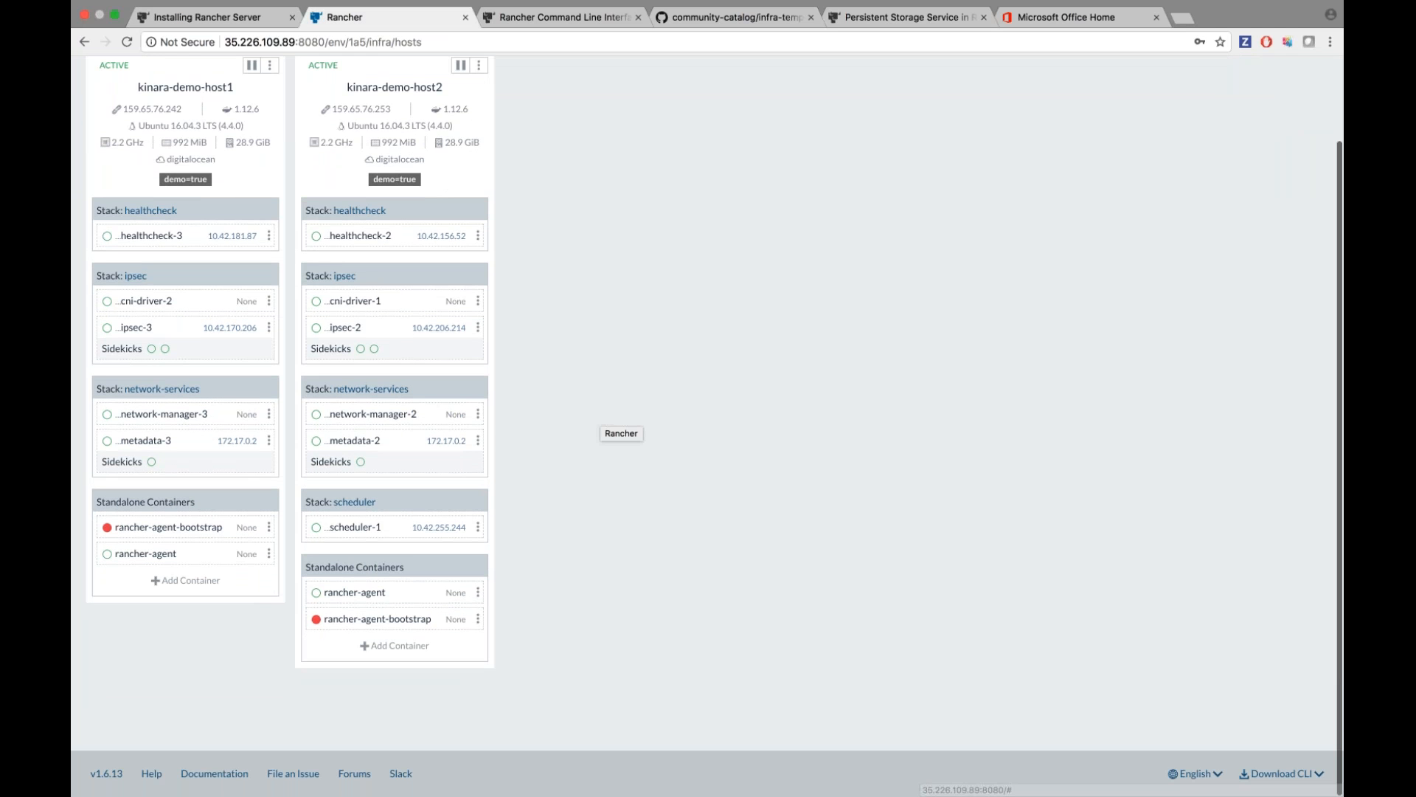
scroll(649, 593, up, 3)
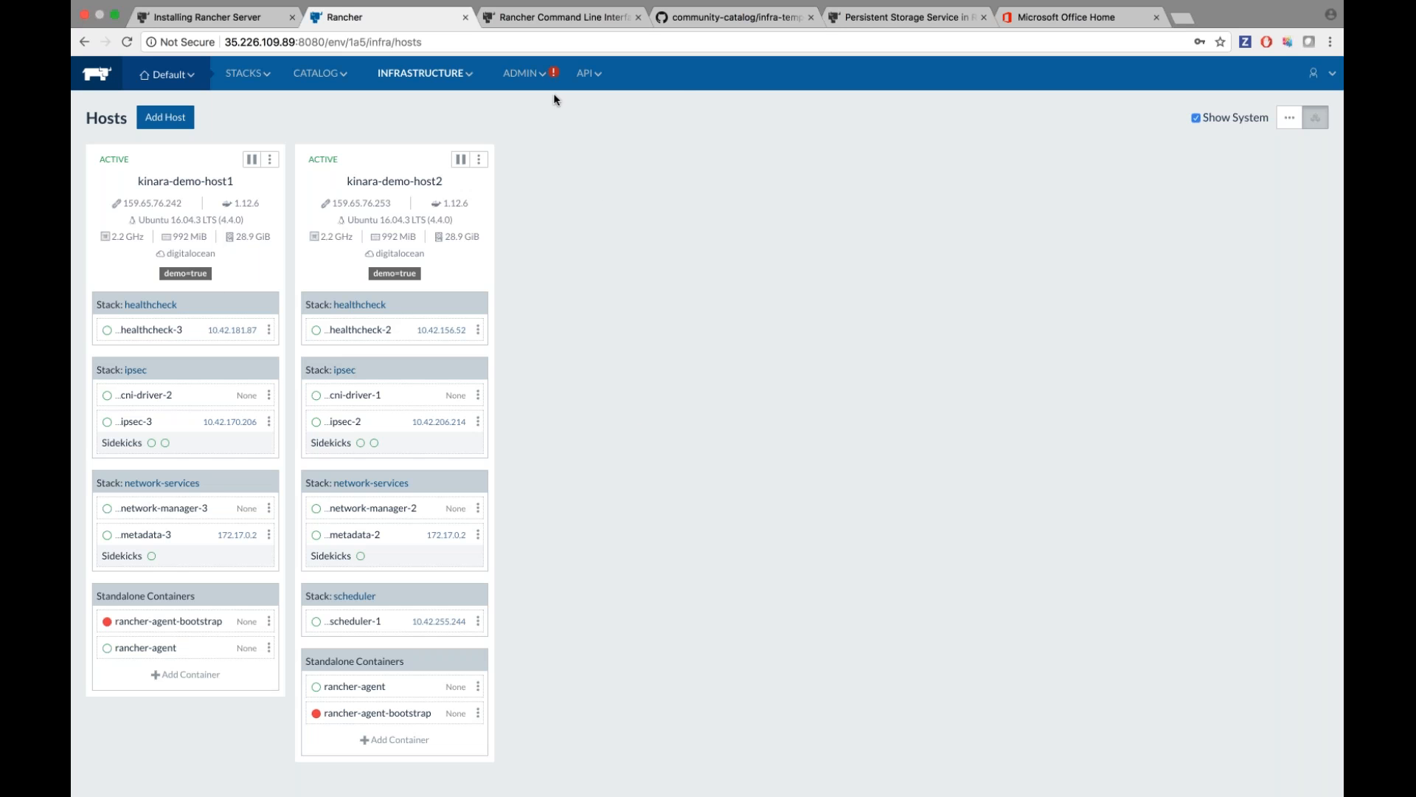
mouse_move(532, 80)
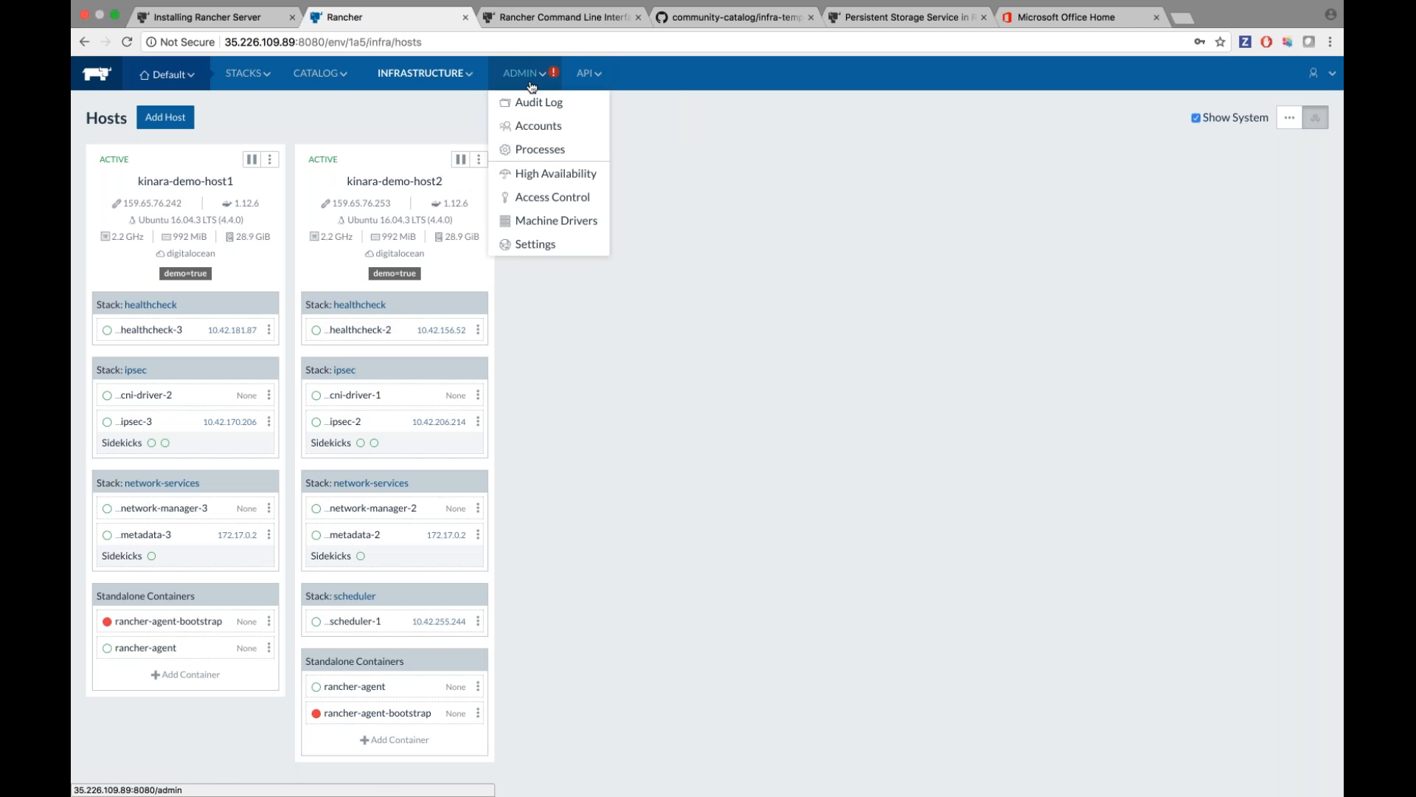
Enable Local authentication in Access Control with an admin username and password, declining Chrome's save prompt.
click(560, 197)
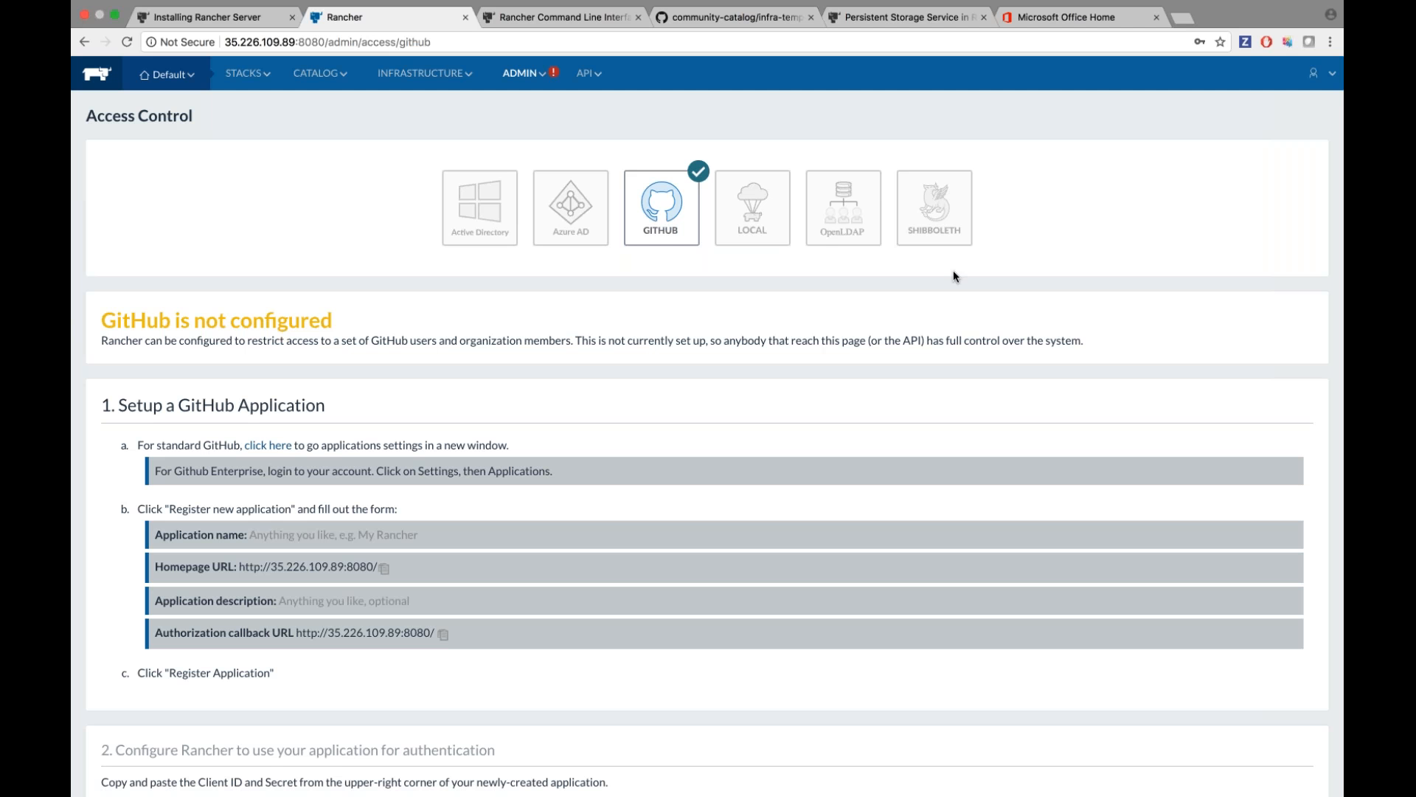
click(753, 211)
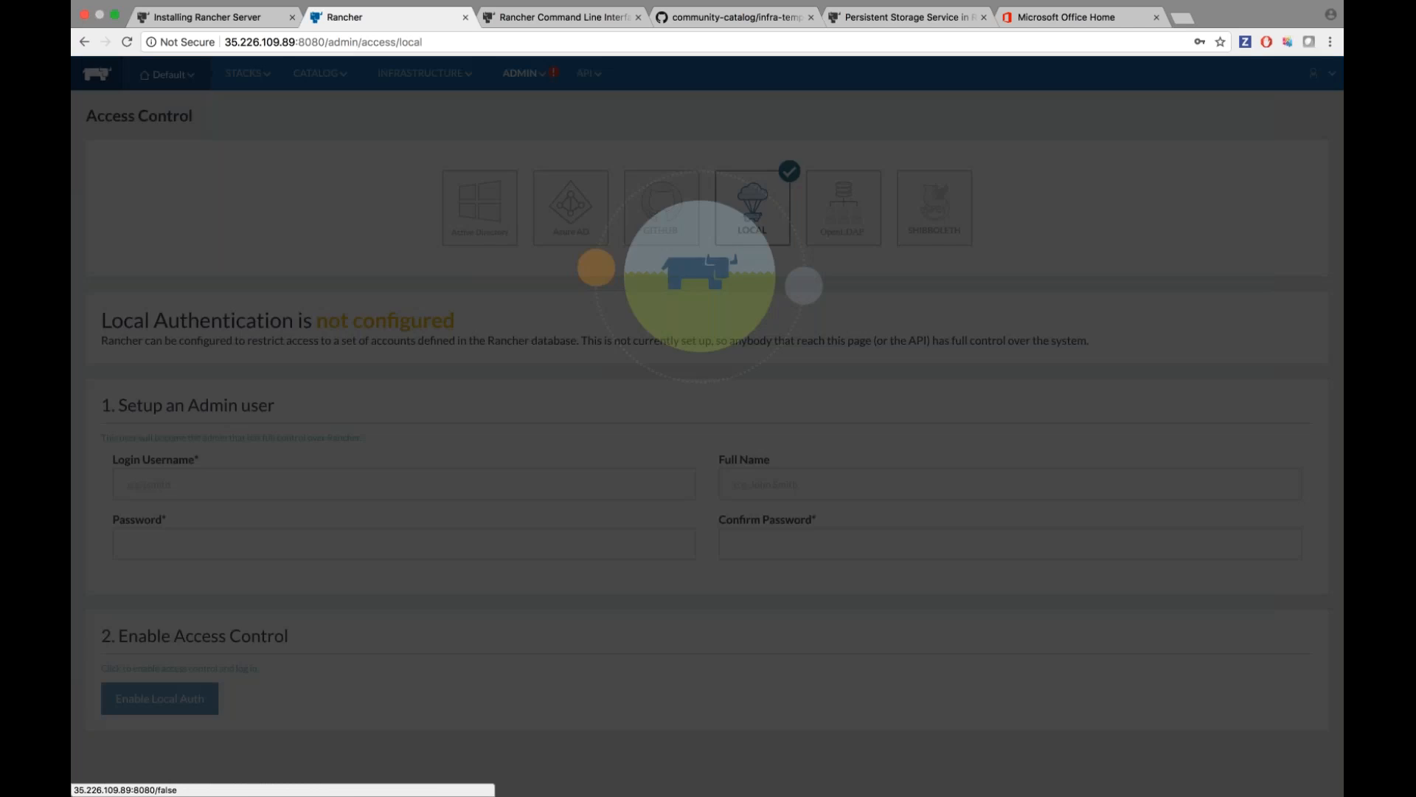
click(404, 484)
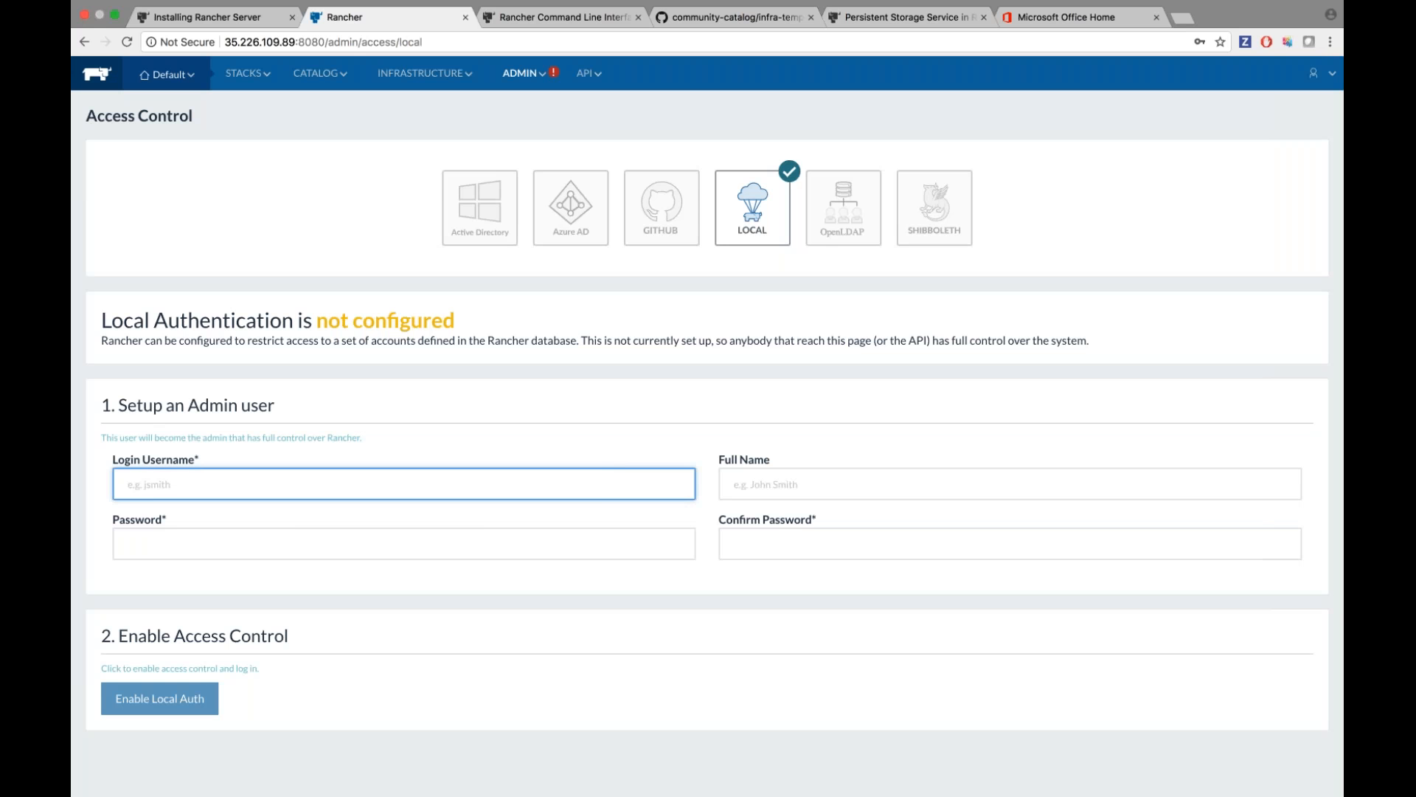
text(kinara)
key(Tab)
text(pass)
key(Tab)
text(pass)
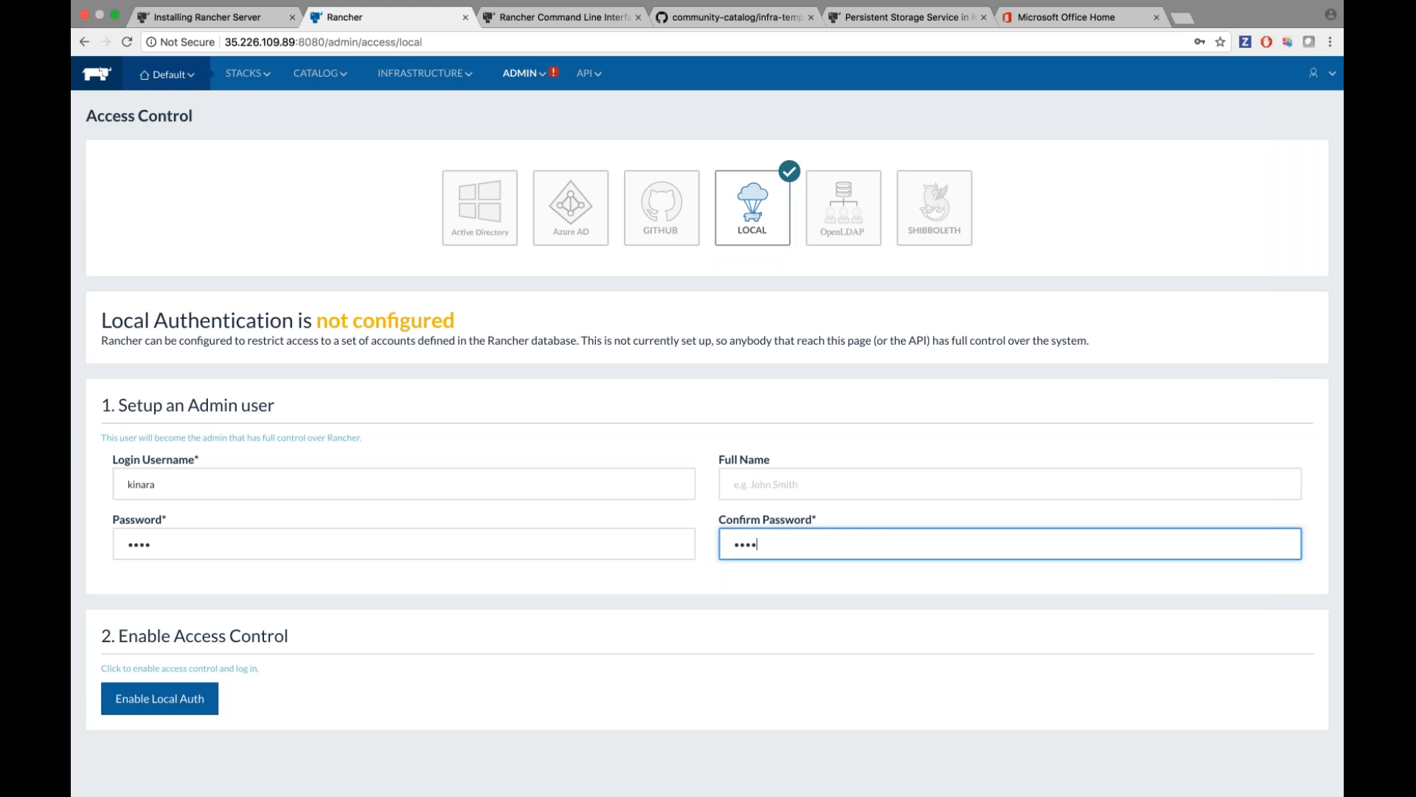
click(178, 706)
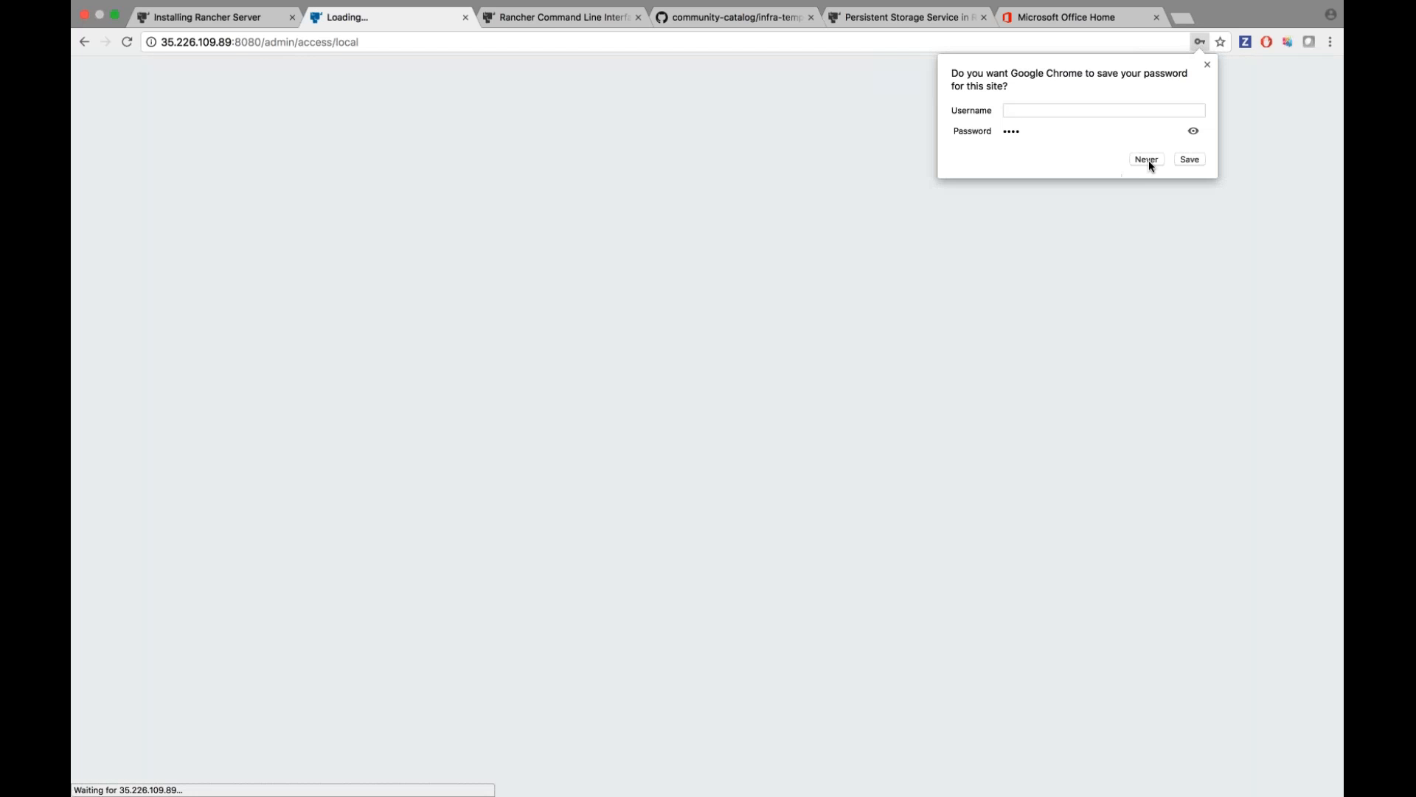
click(1148, 160)
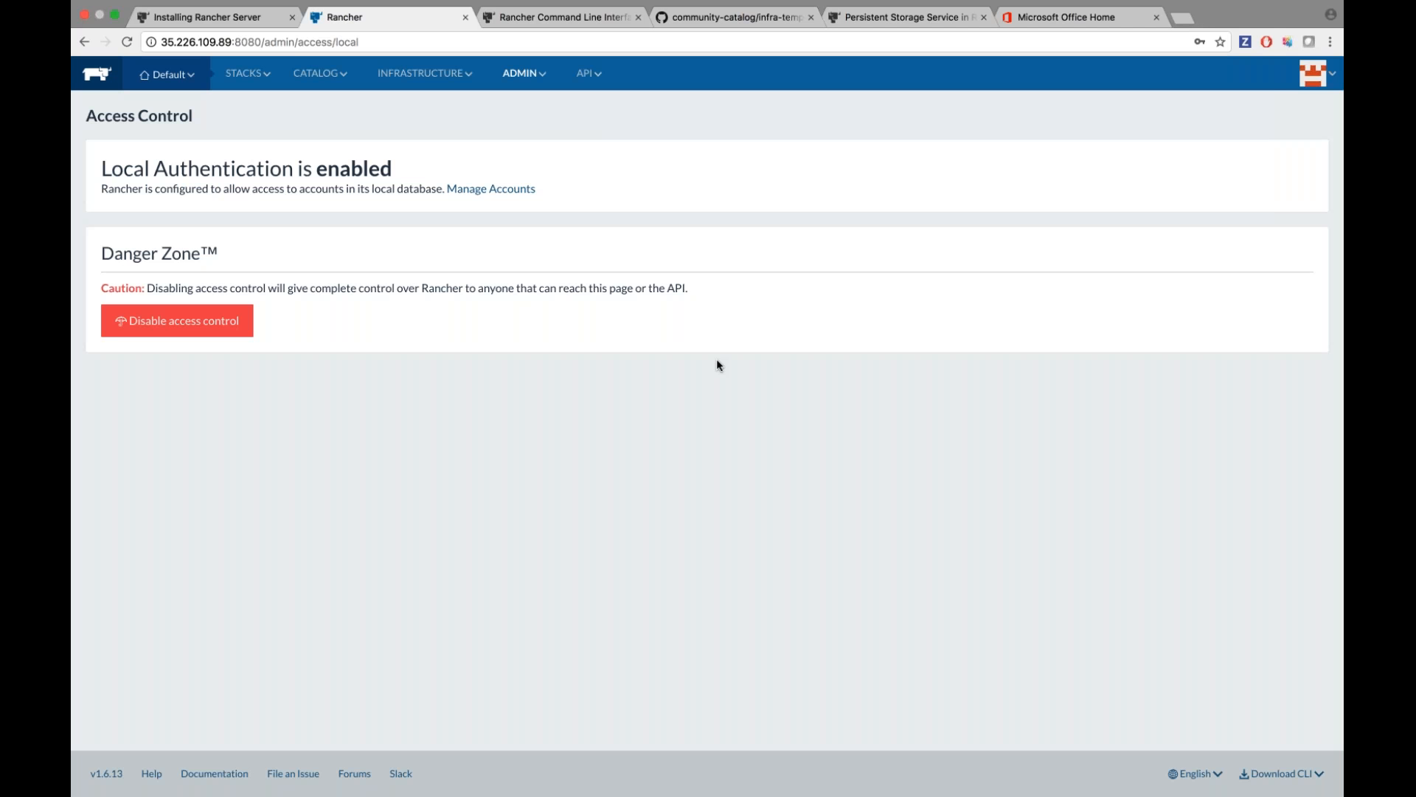
Add a new account with a login username and password, keeping Account Type User.
mouse_move(1314, 87)
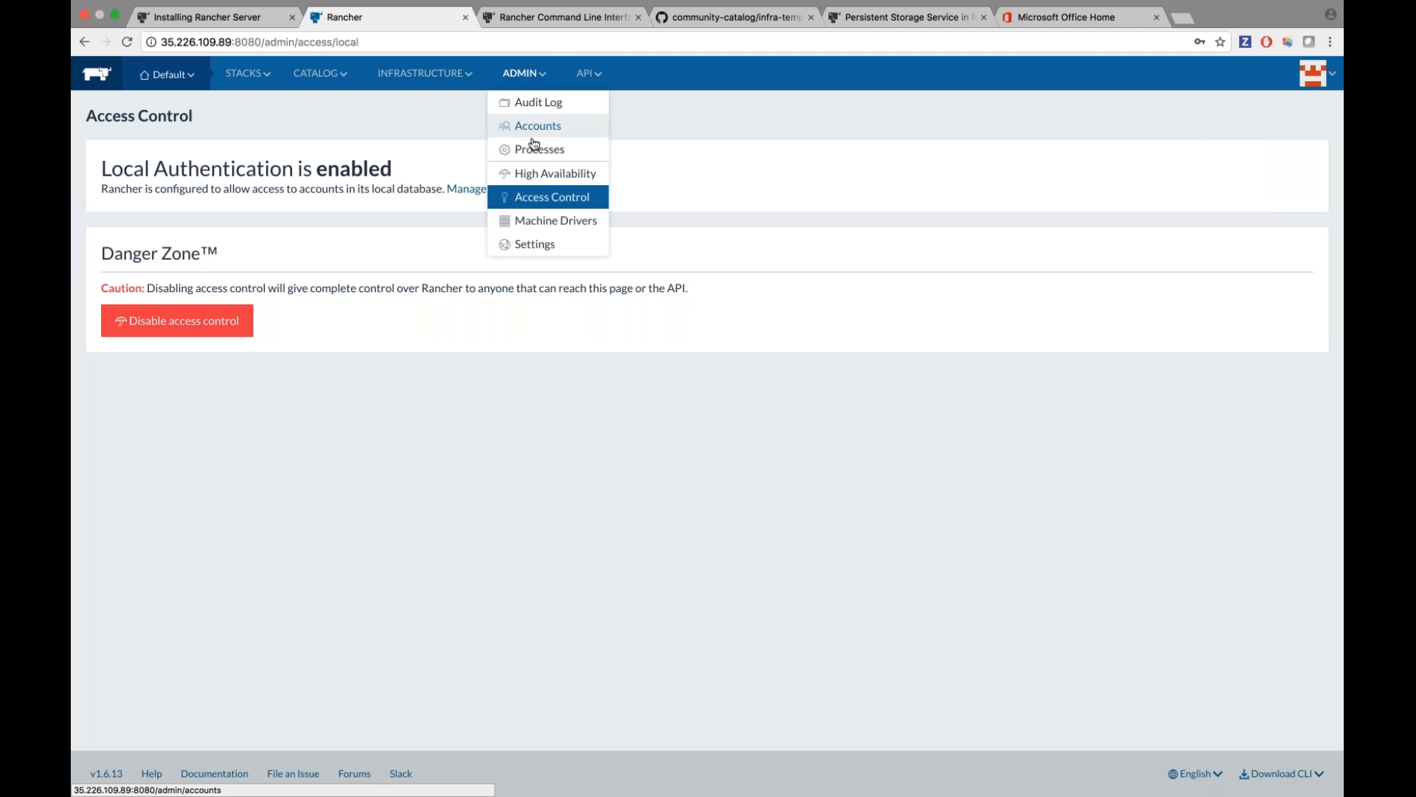
click(533, 126)
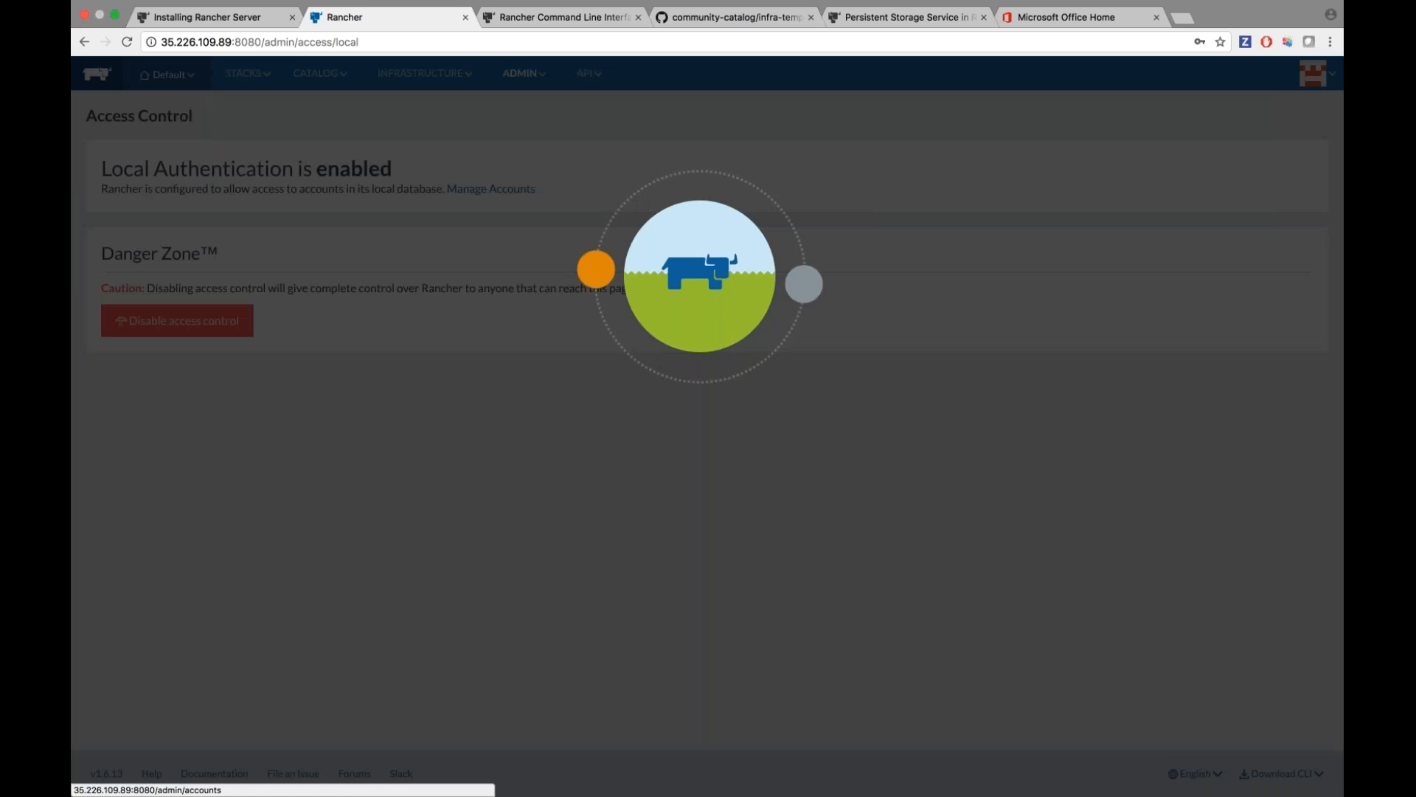
click(196, 118)
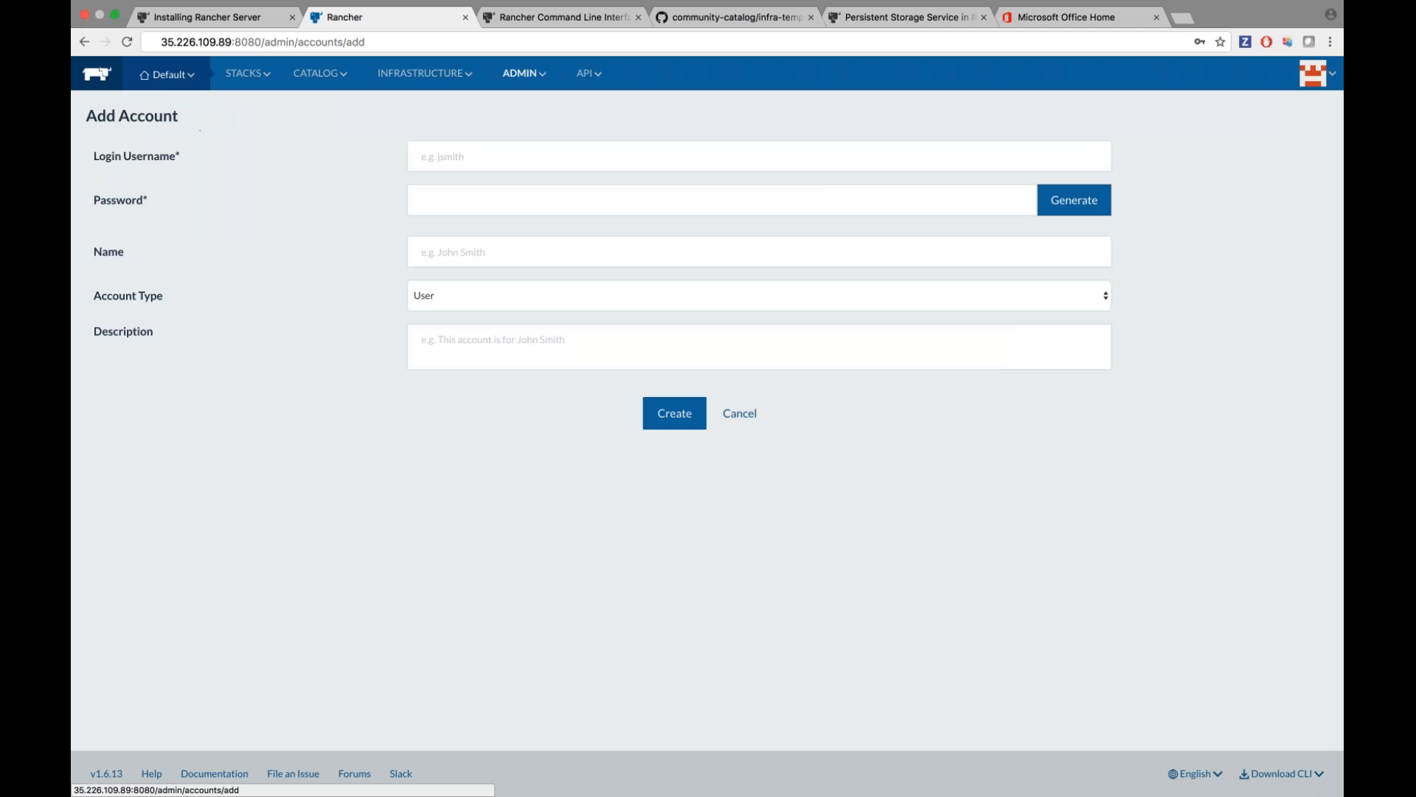
click(422, 156)
text(denise)
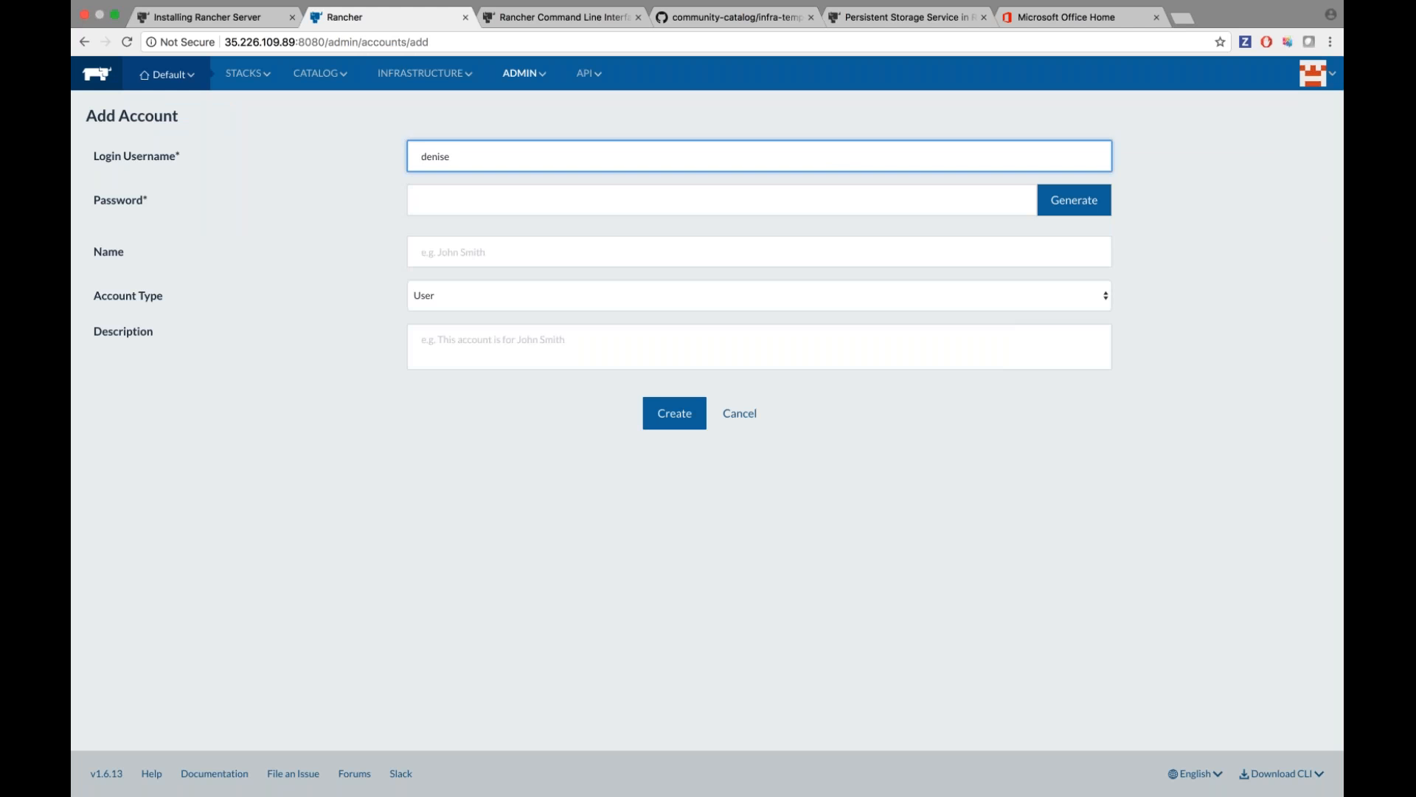
key(Tab)
text(••••)
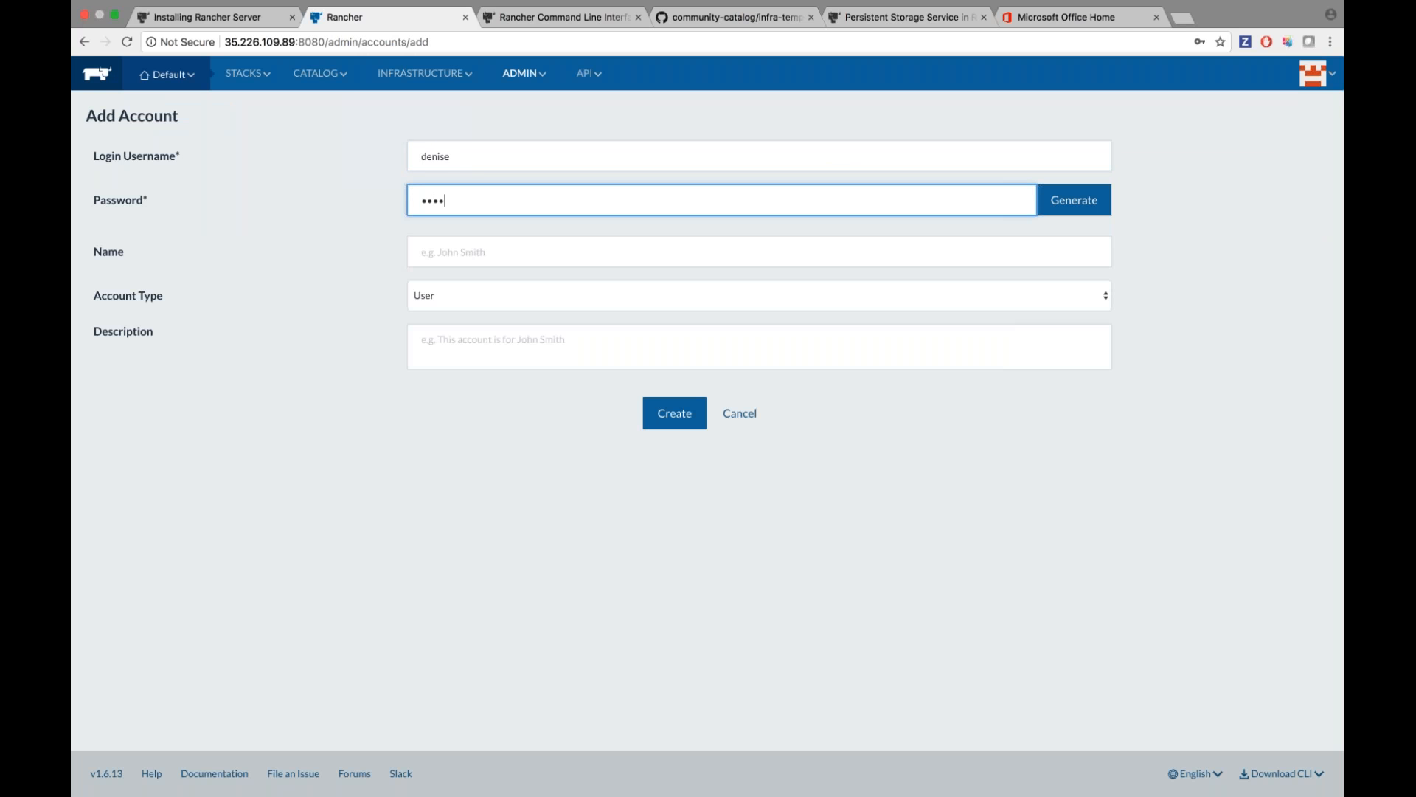
click(431, 295)
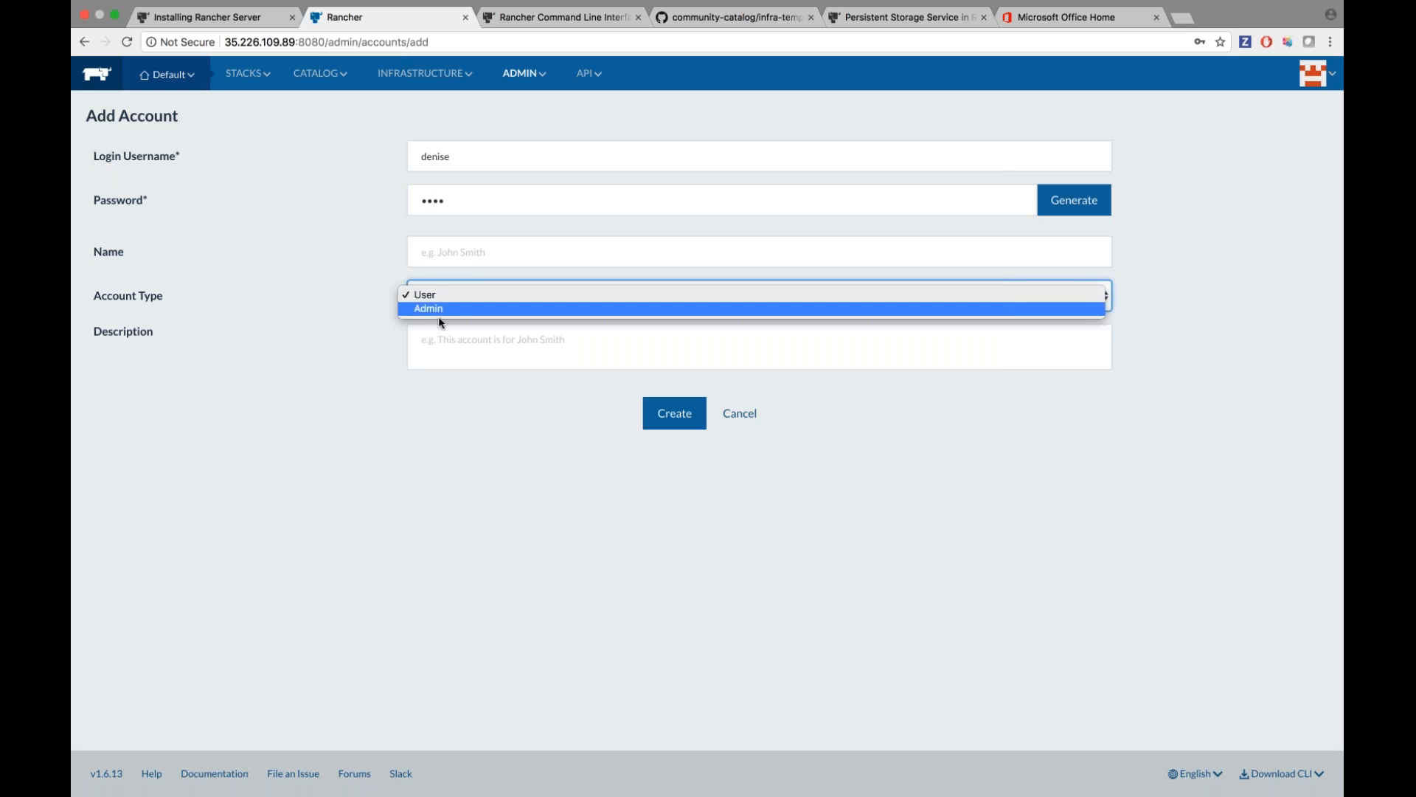
click(371, 286)
click(673, 413)
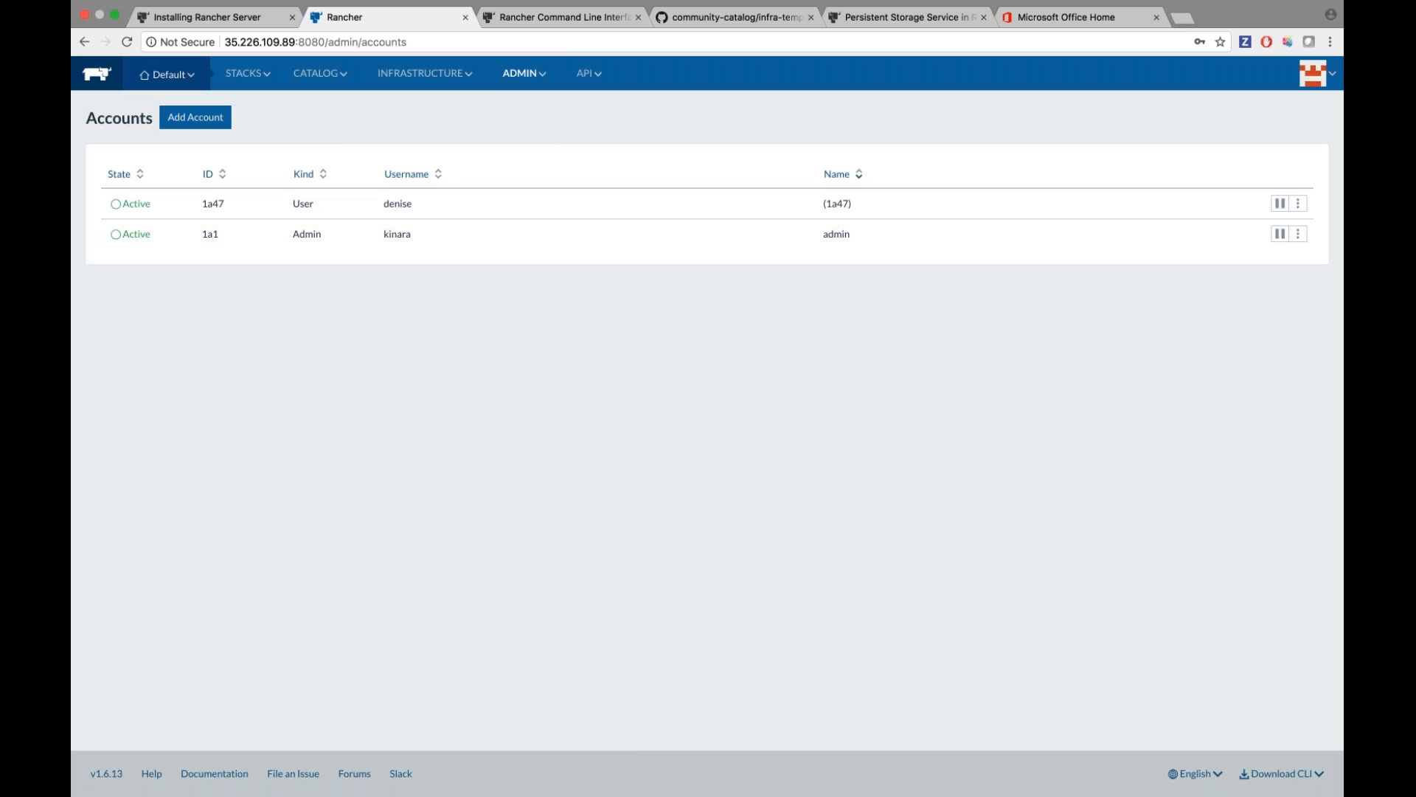
Open ADMIN > Audit Log, dismiss the save-password bubble, and scroll through the entries.
mouse_move(541, 73)
click(531, 101)
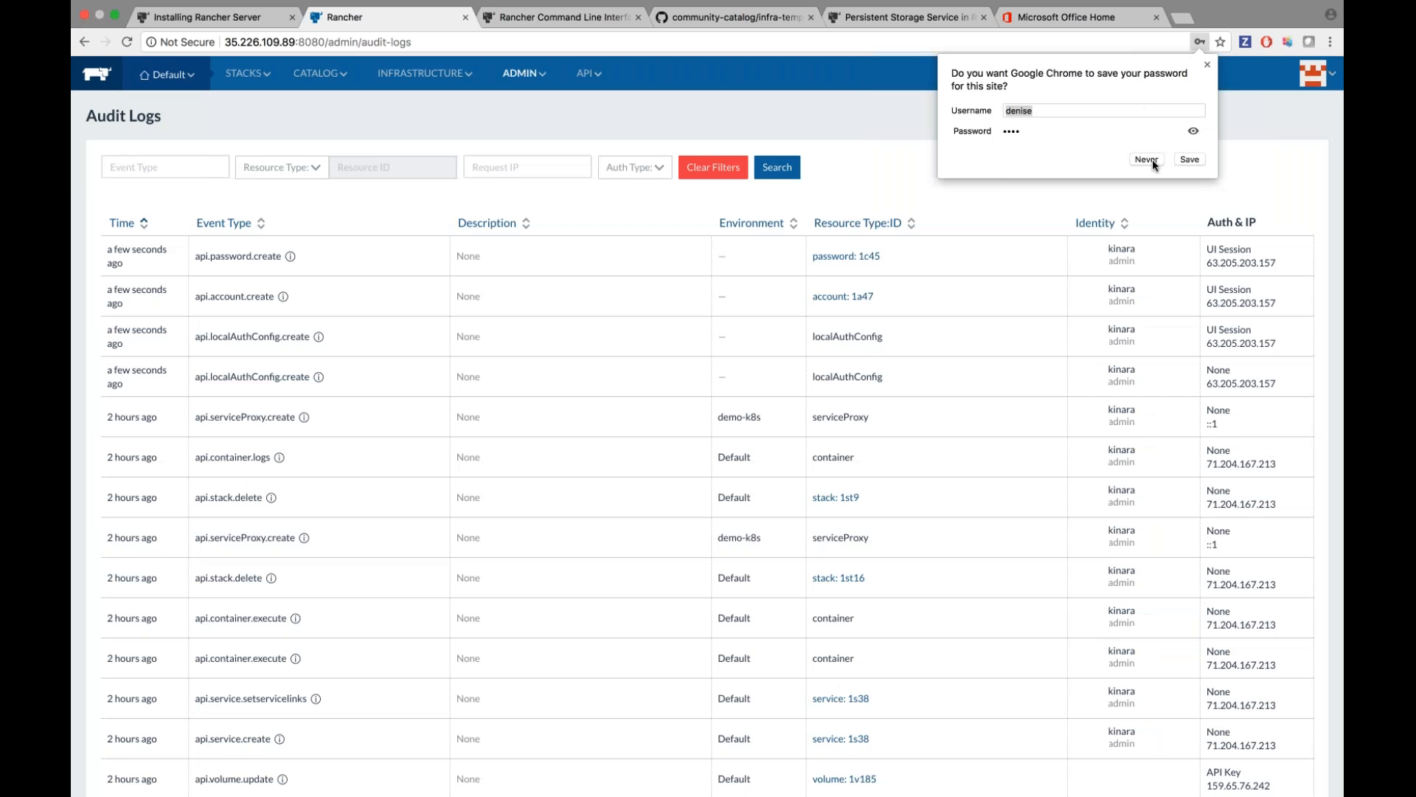
click(1149, 159)
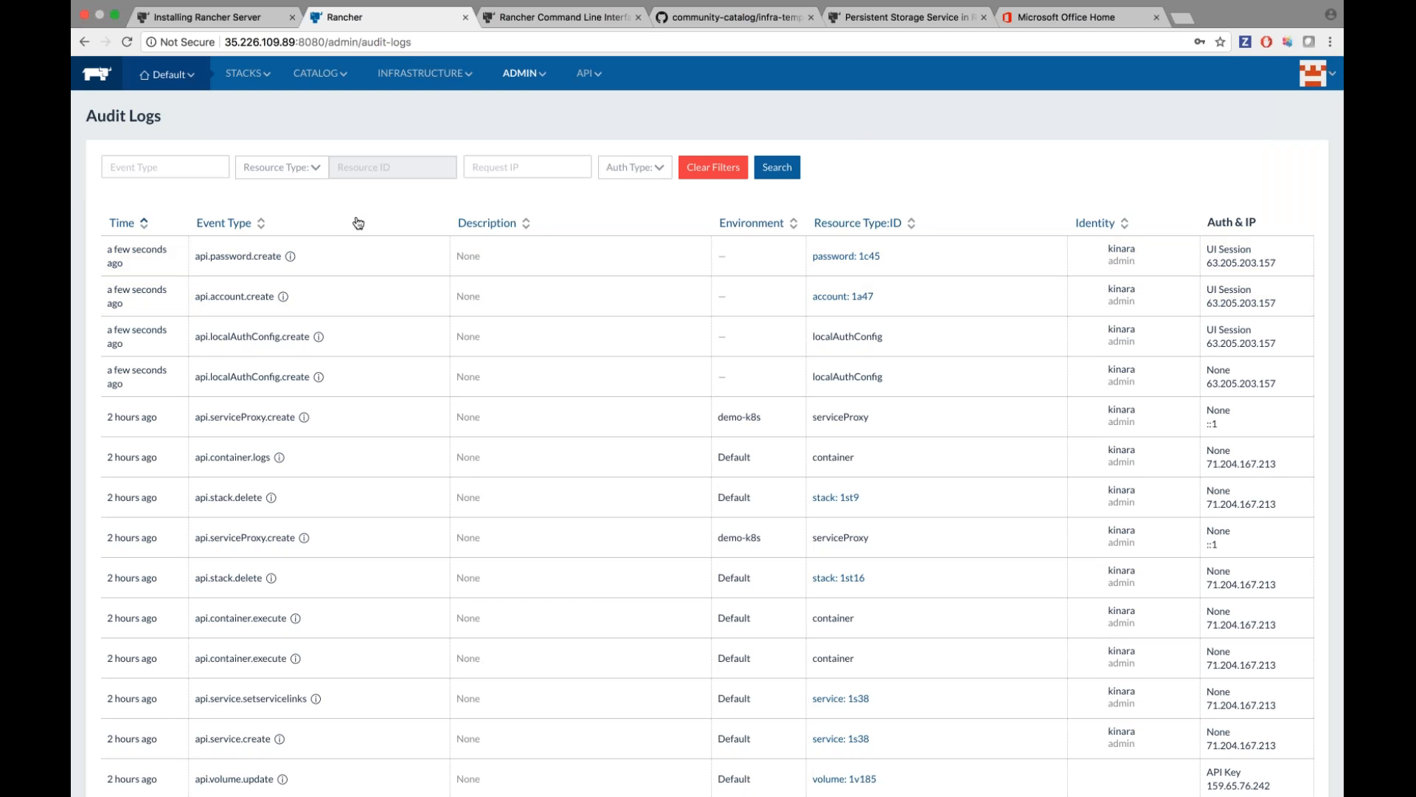
scroll(329, 366, down, 2)
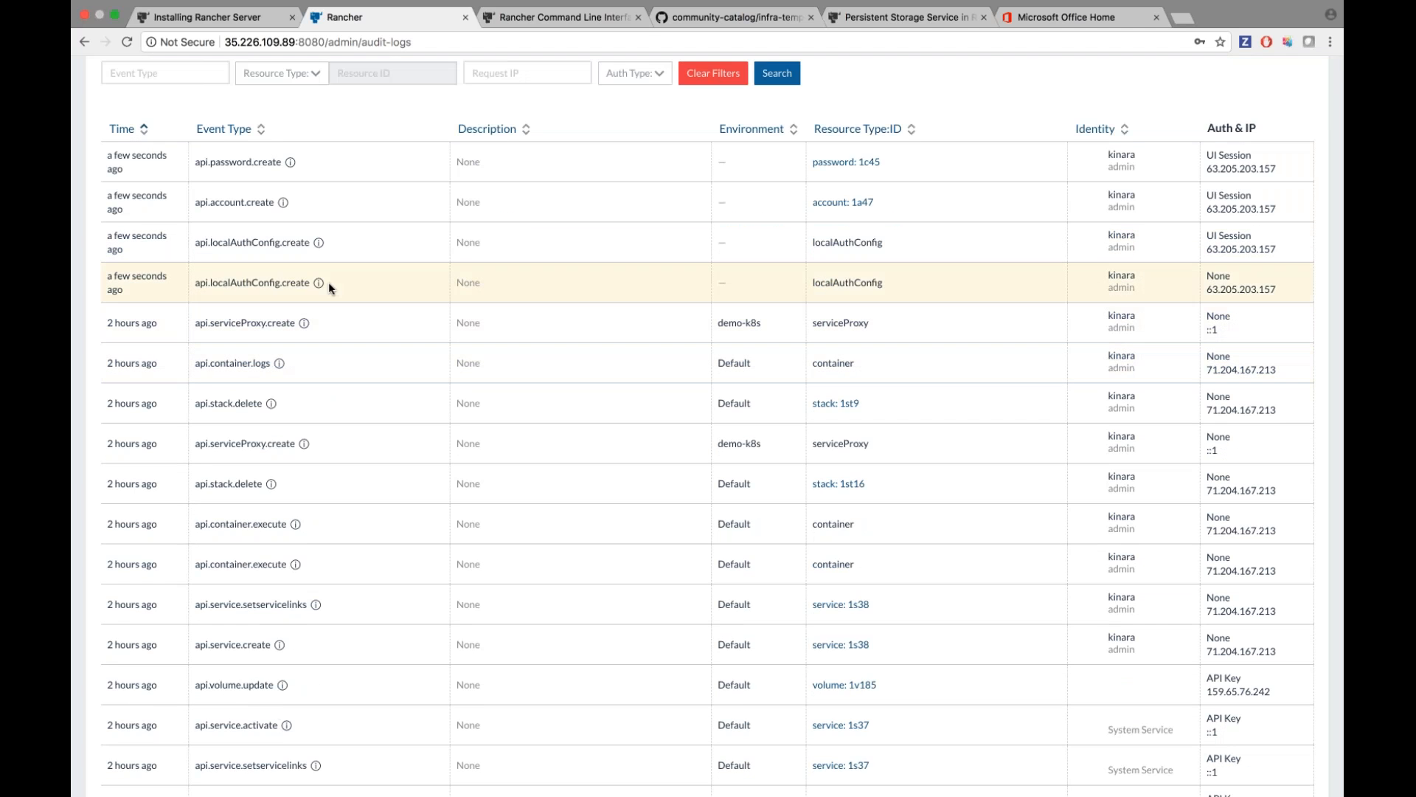
scroll(329, 282, up, 2)
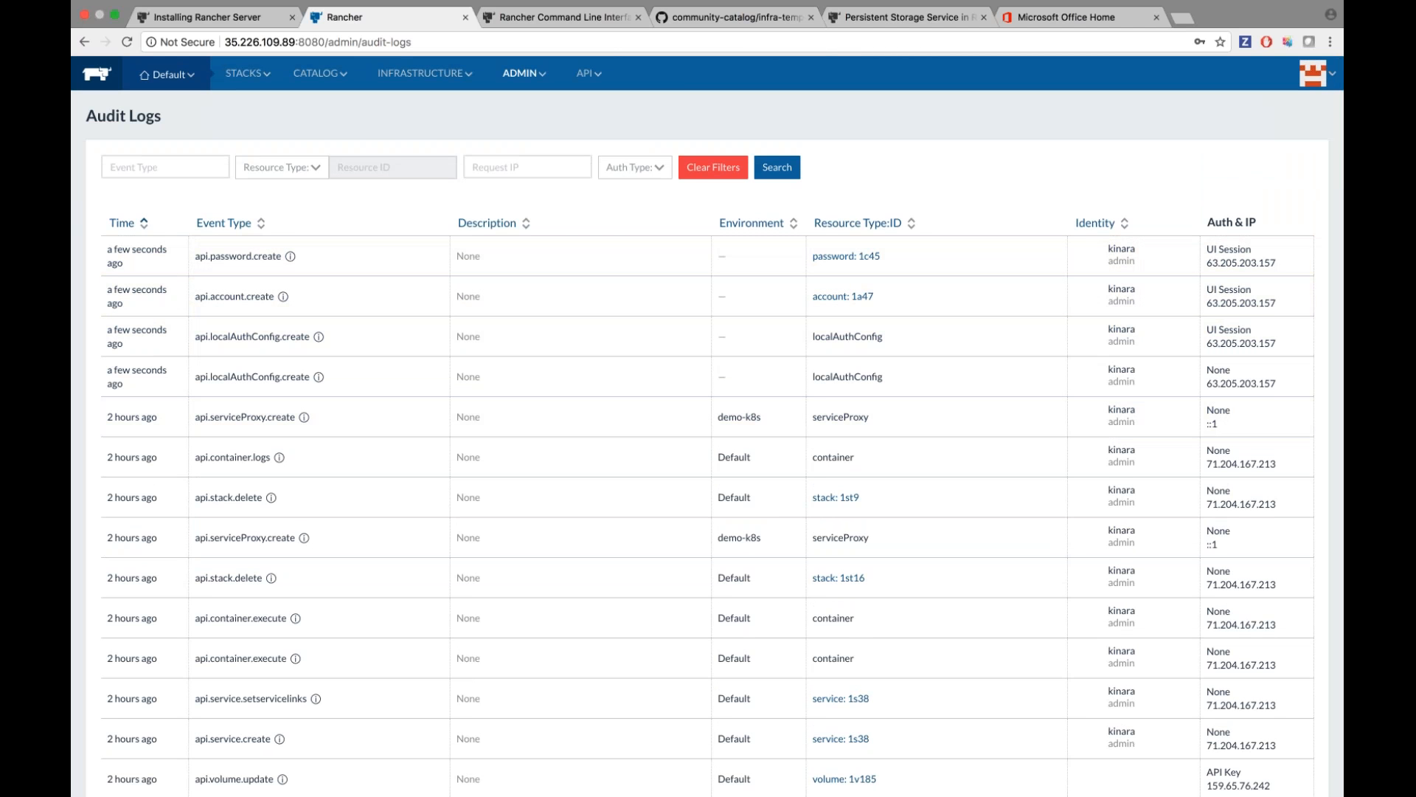
Check the running, ready and delayed Processes lists, then the High Availability settings.
mouse_move(524, 73)
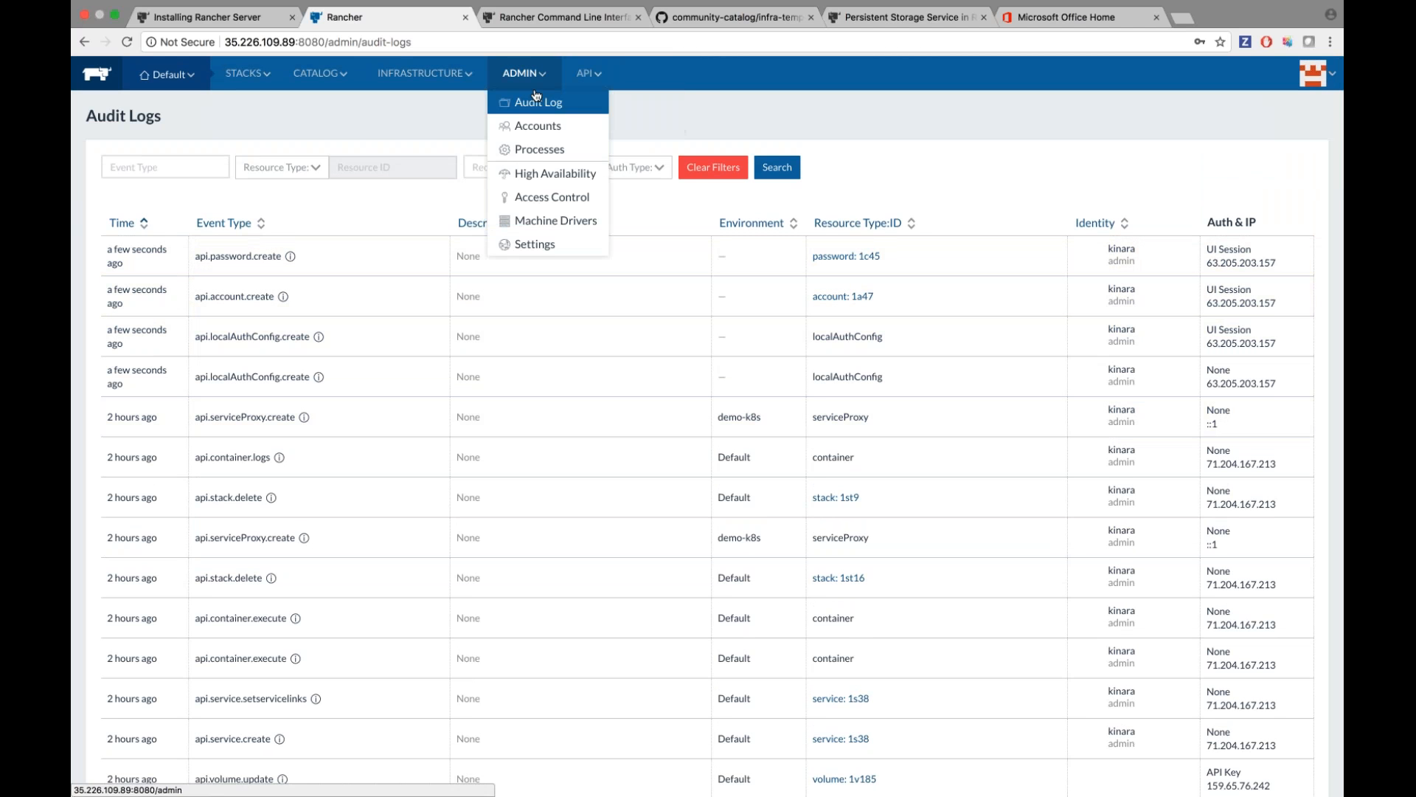
click(539, 151)
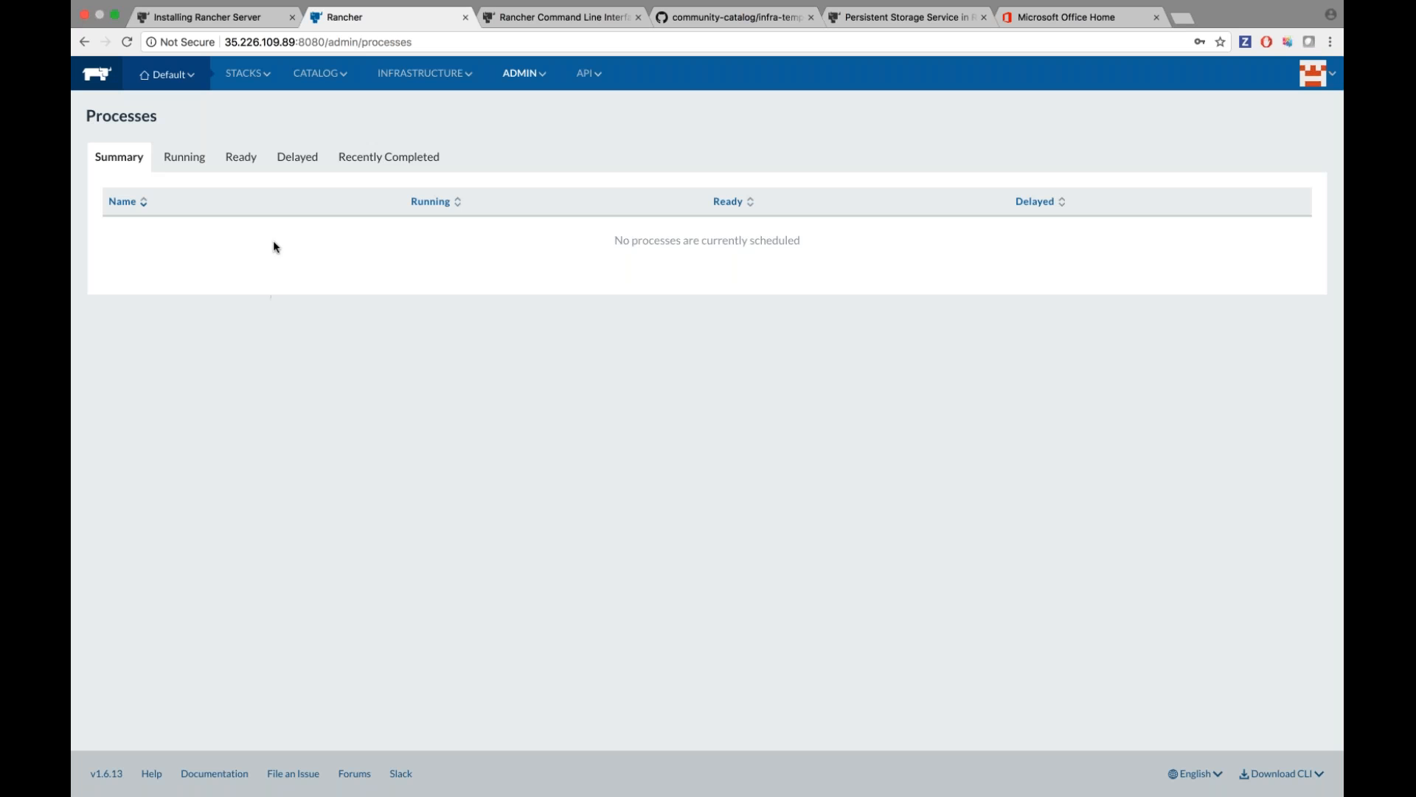
click(184, 156)
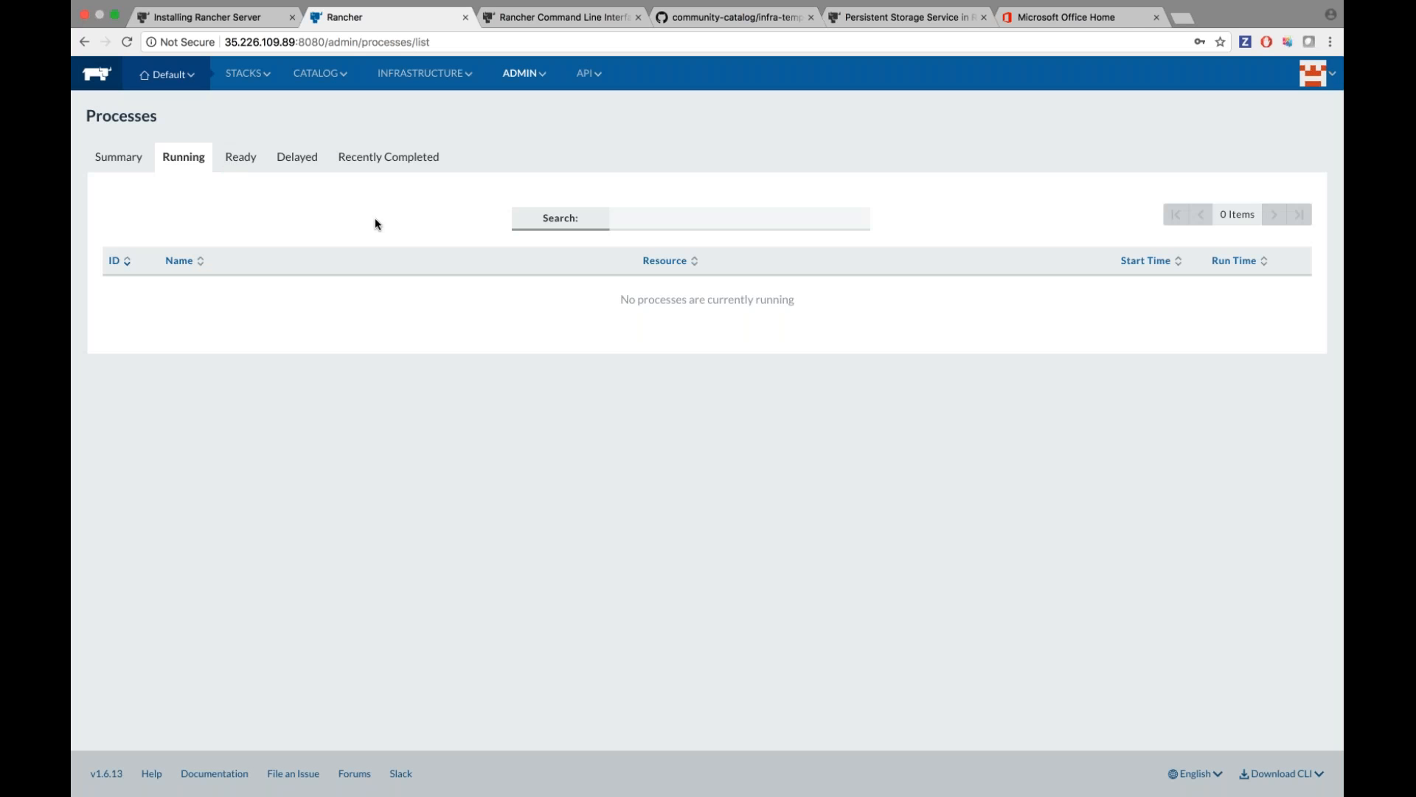
click(242, 158)
click(298, 158)
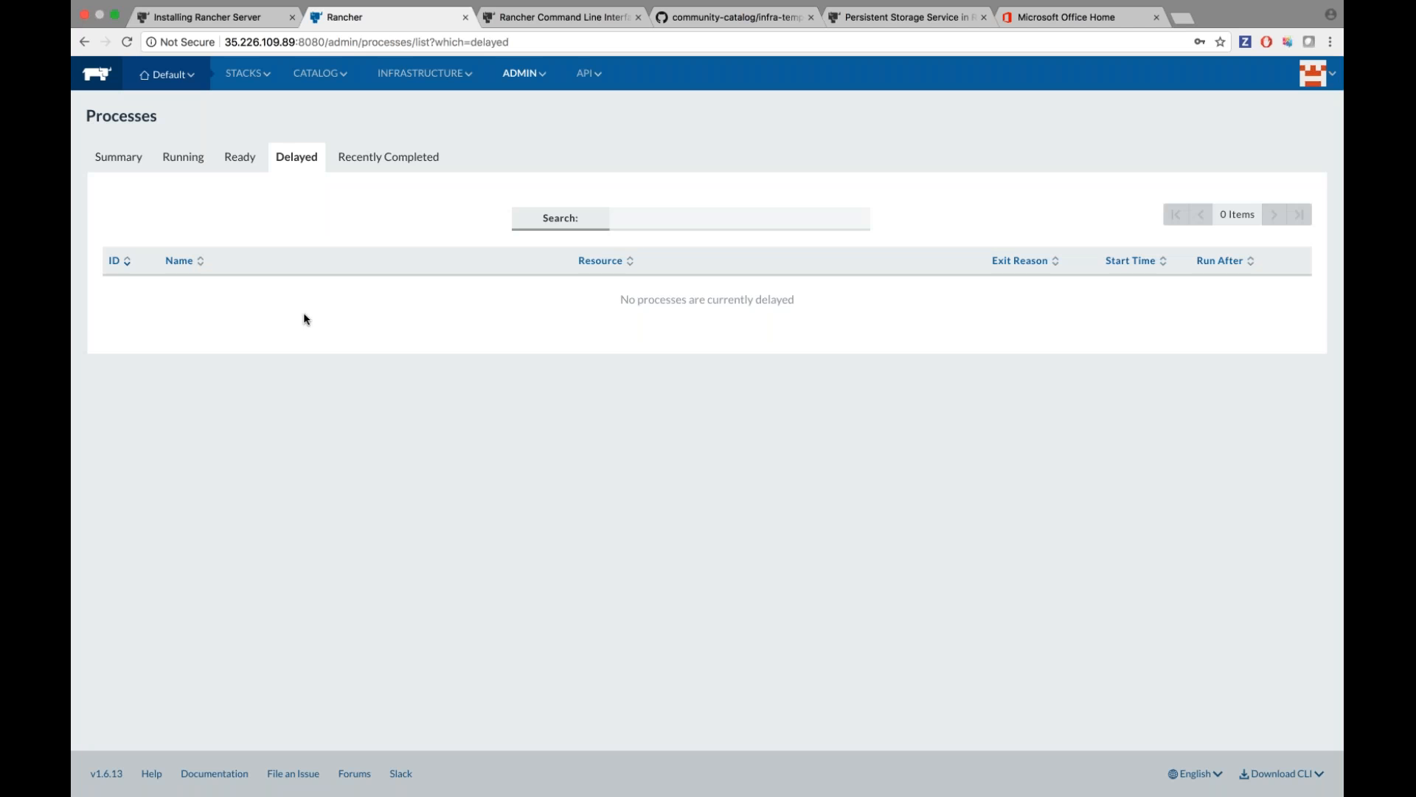
mouse_move(524, 73)
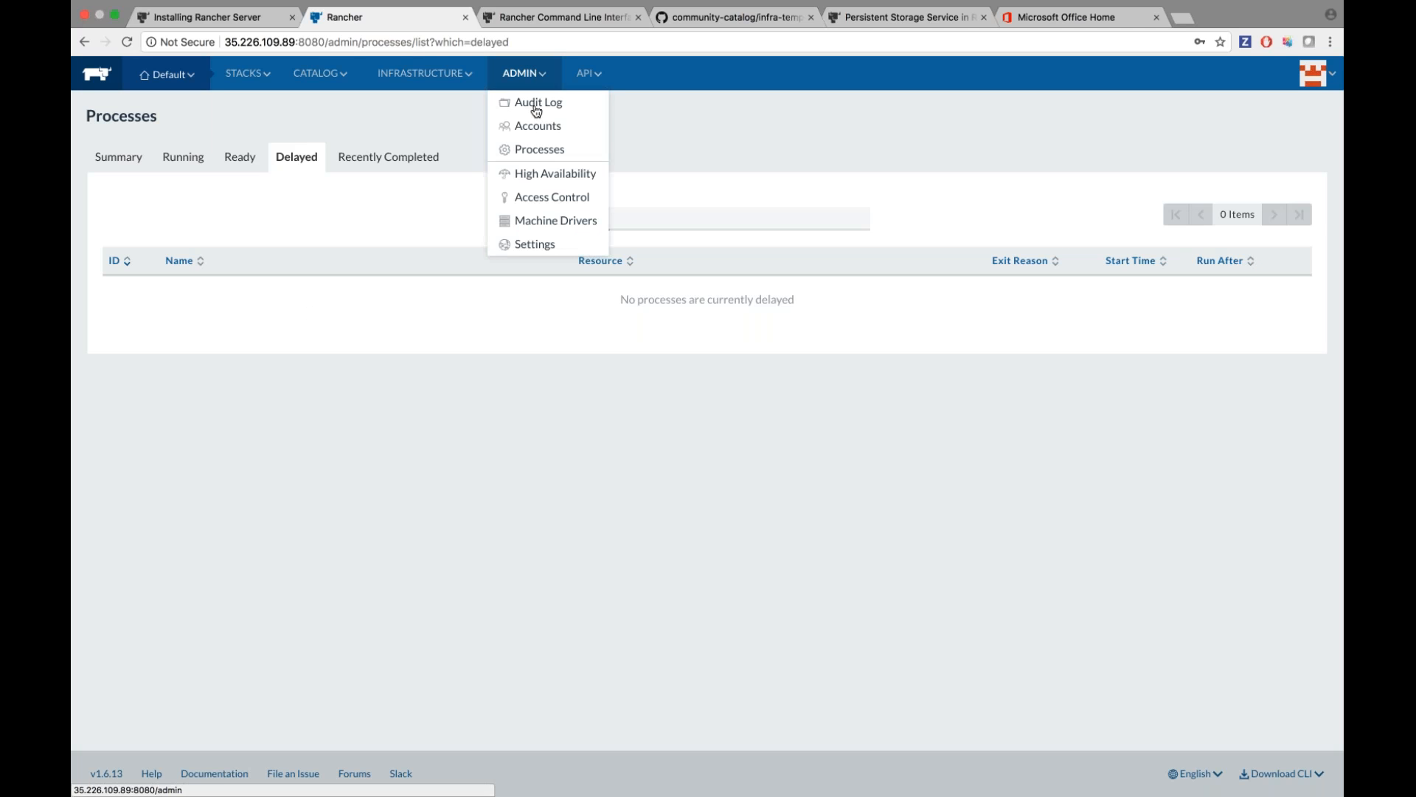
click(546, 174)
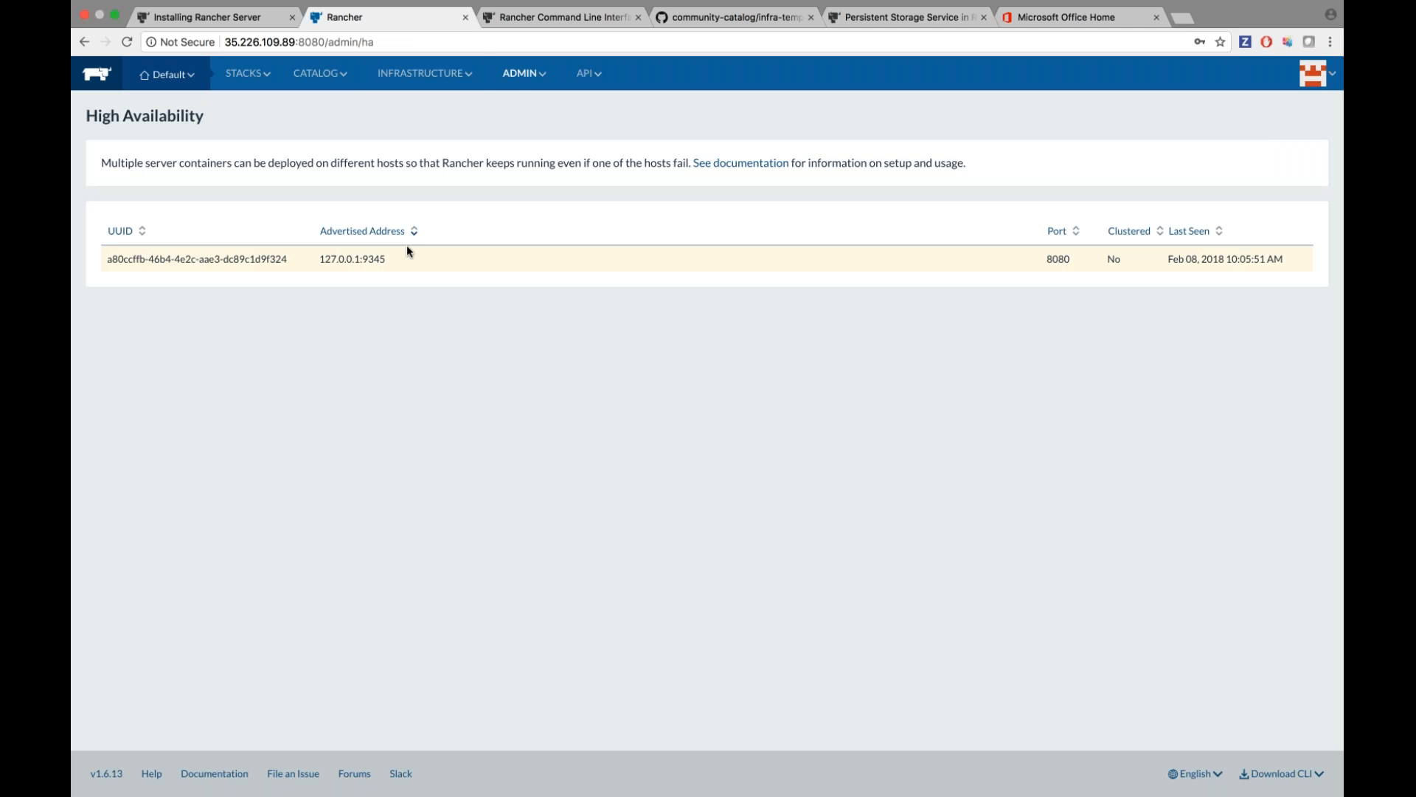
Review the Machine Drivers tiles, then return to the Infrastructure Hosts page.
mouse_move(523, 73)
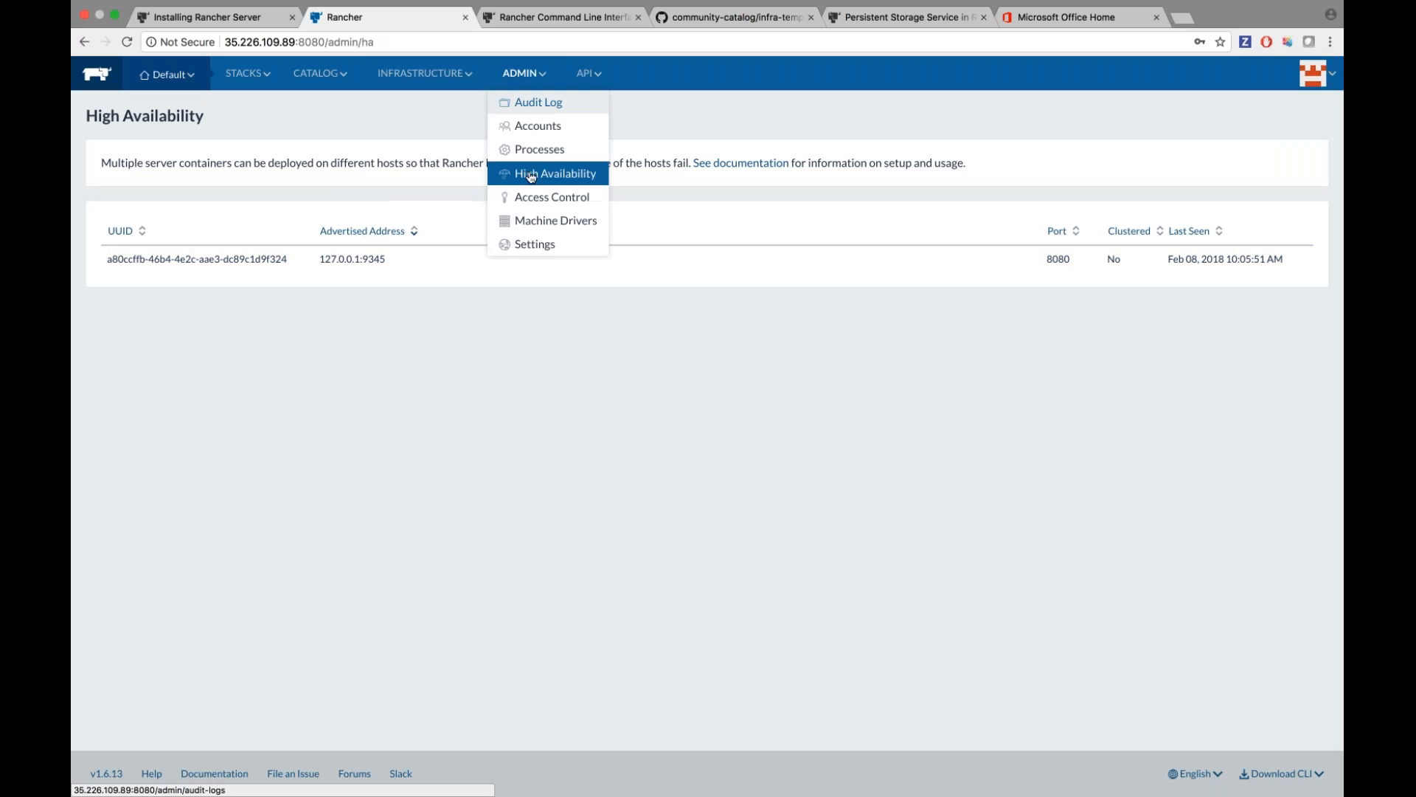
click(542, 221)
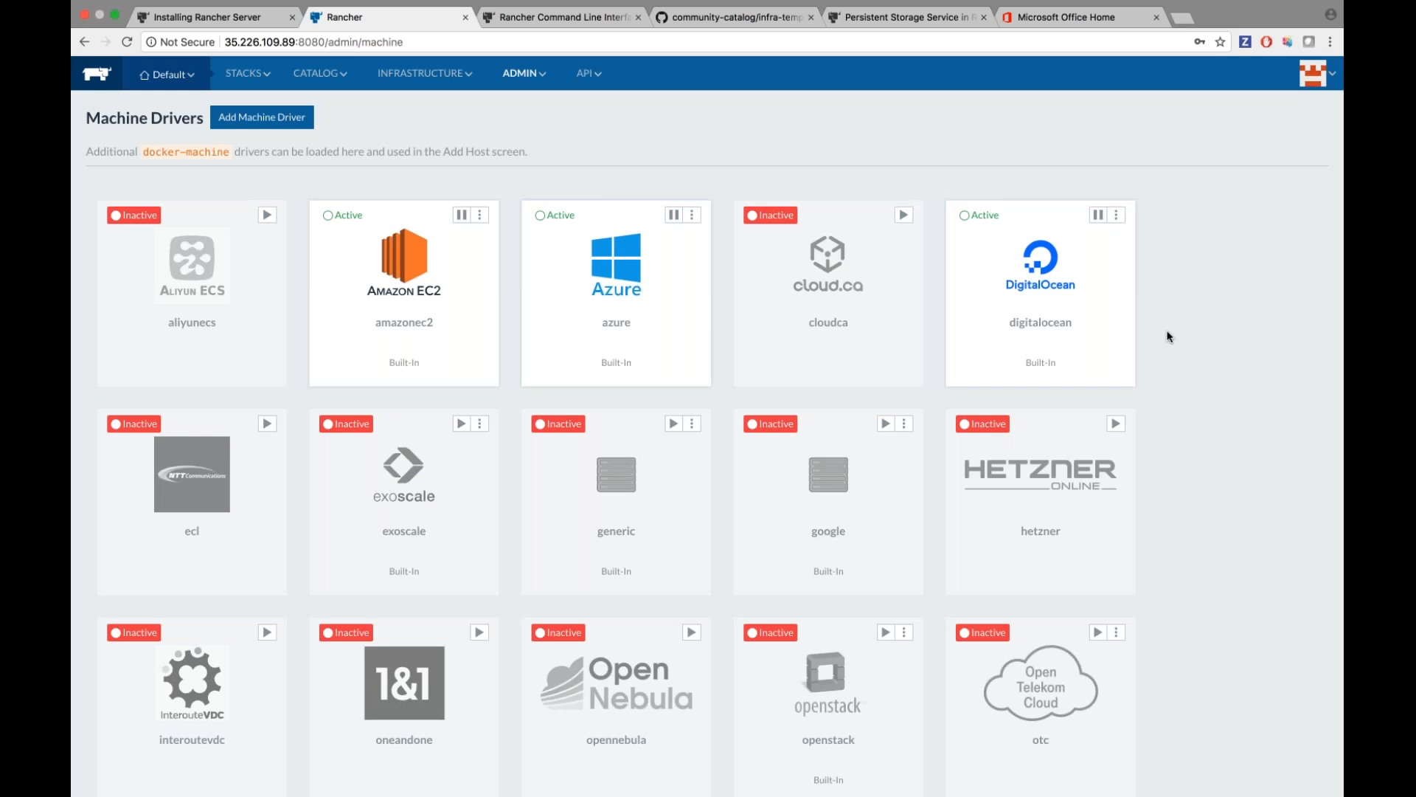
scroll(1167, 336, down, 7)
scroll(1168, 337, up, 7)
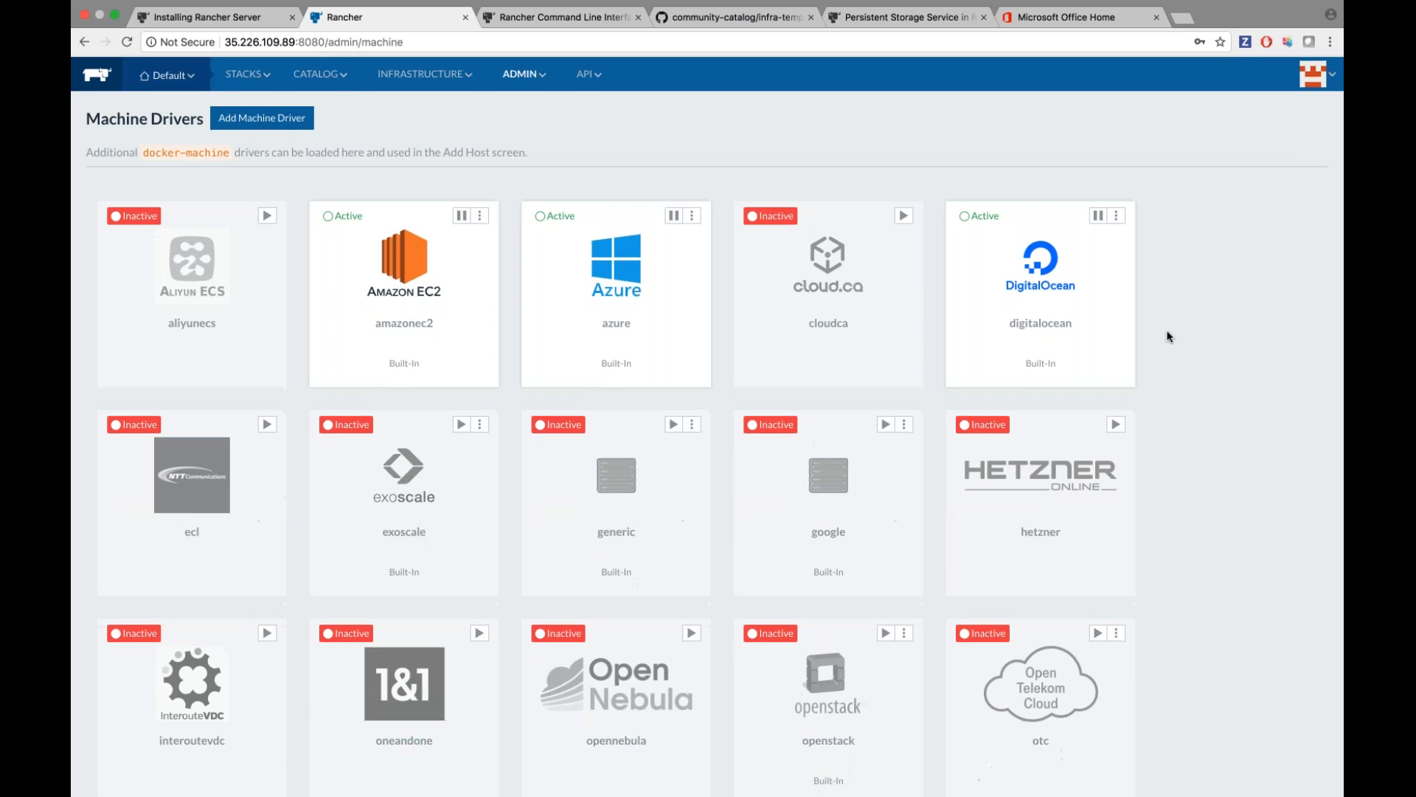
scroll(1168, 337, down, 8)
scroll(1168, 336, up, 7)
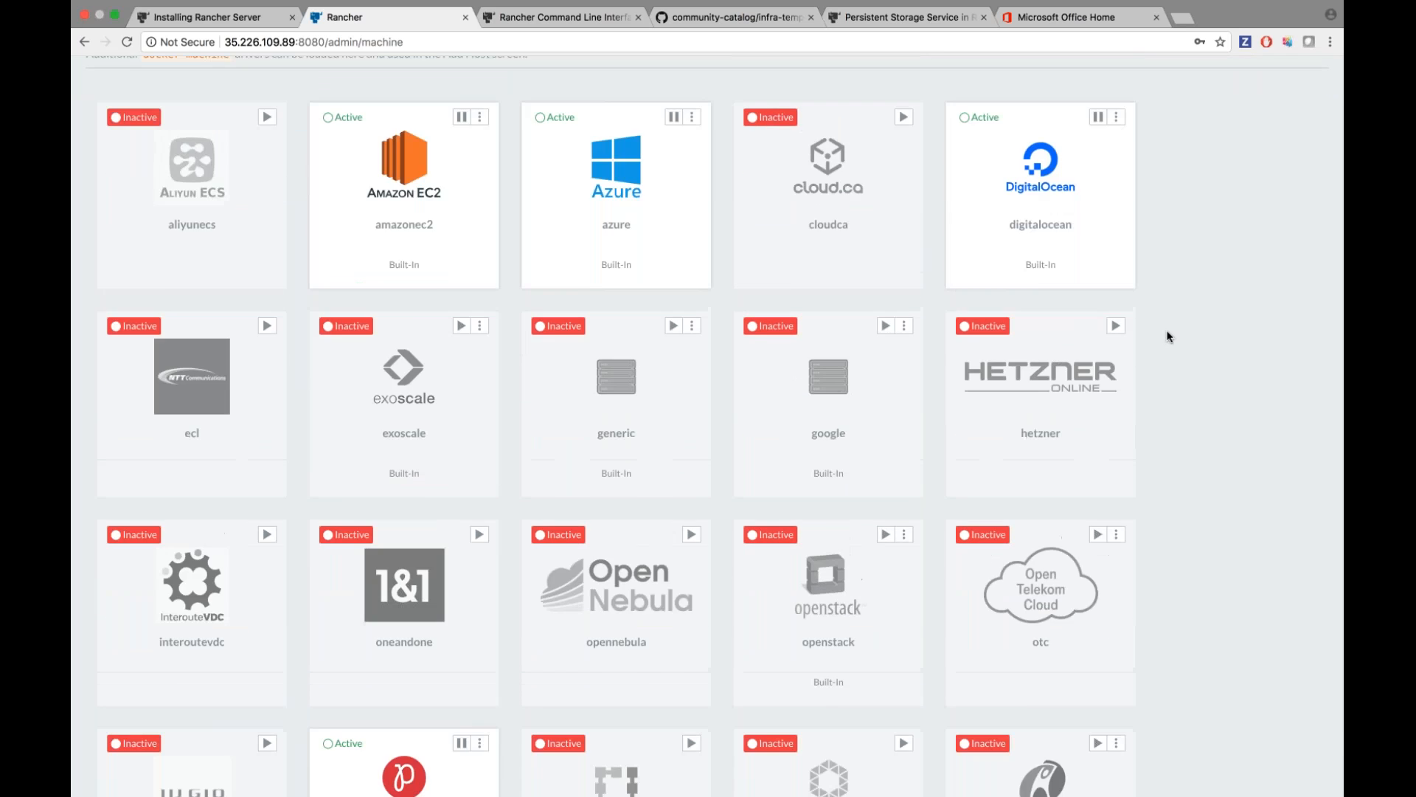
scroll(1168, 336, up, 2)
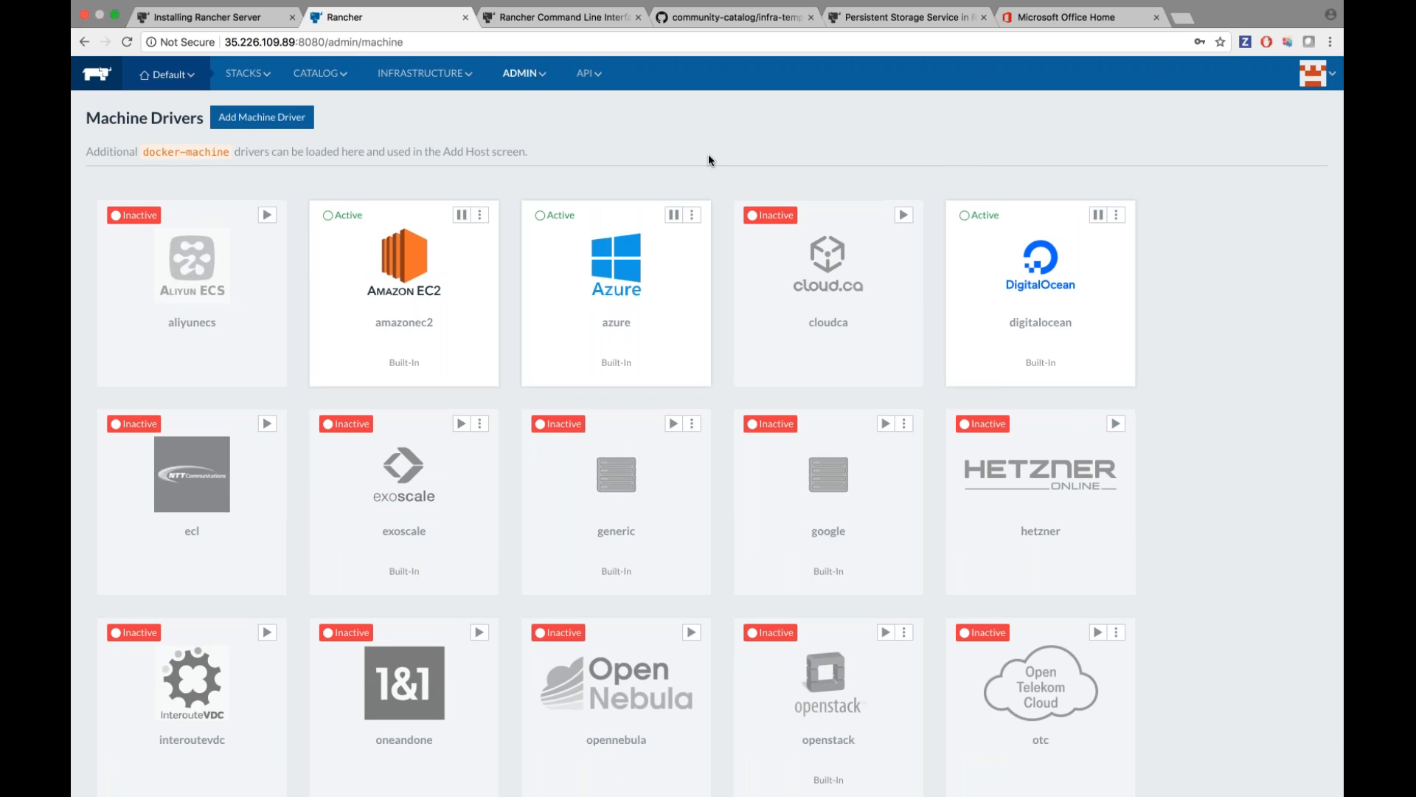
mouse_move(428, 75)
click(429, 102)
Start adding a host from Infrastructure > Hosts and choose DigitalOcean as the provider.
mouse_move(435, 76)
click(438, 104)
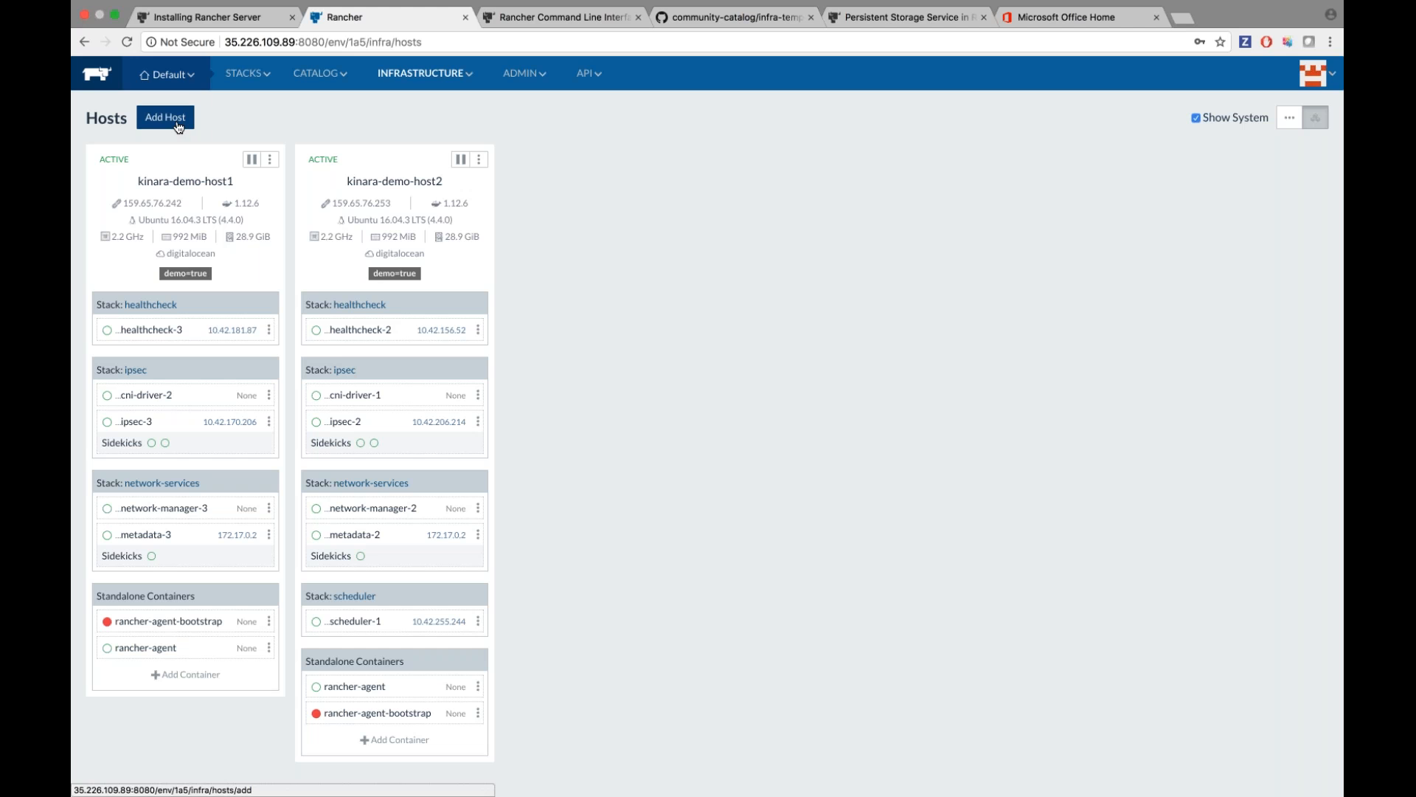
click(177, 120)
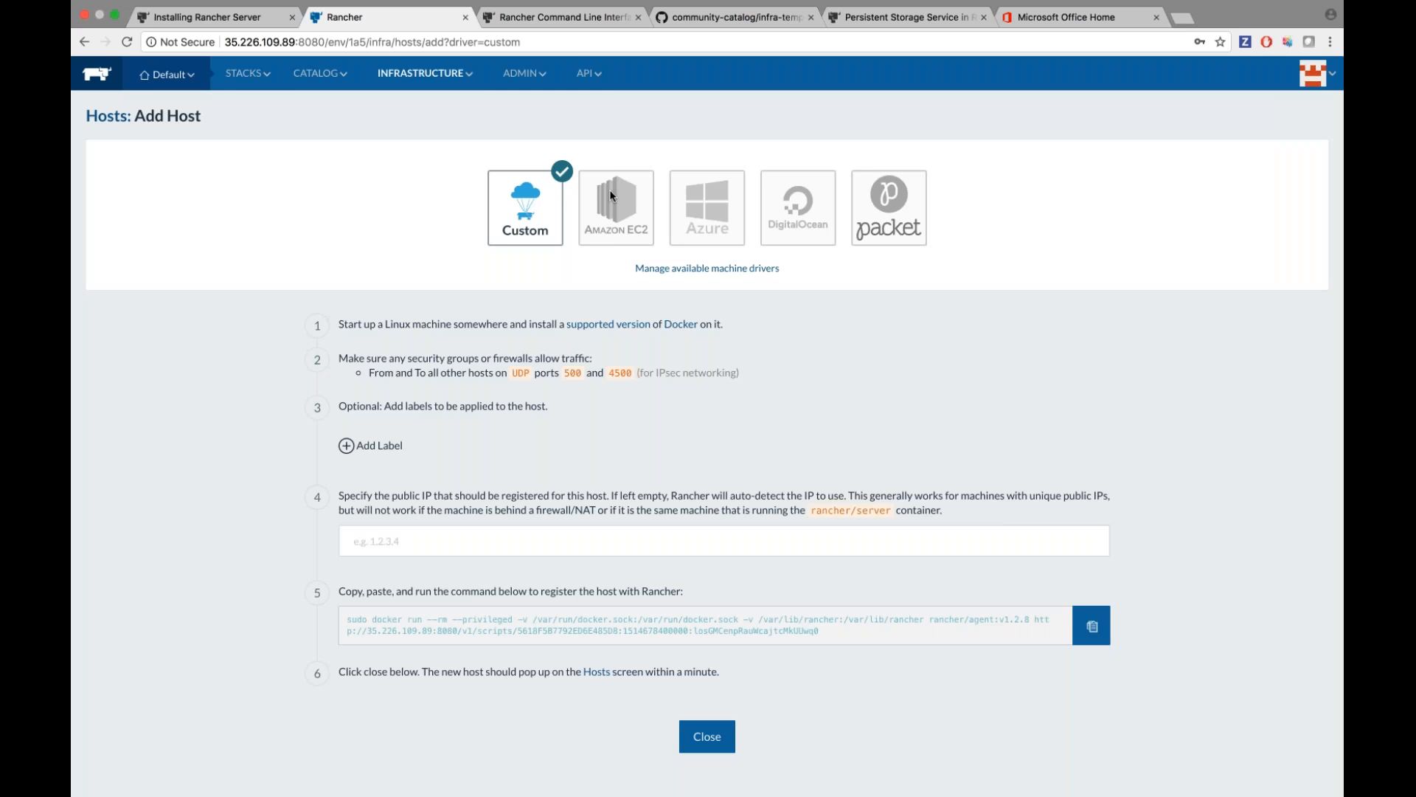
mouse_move(522, 72)
scroll(249, 440, down, 2)
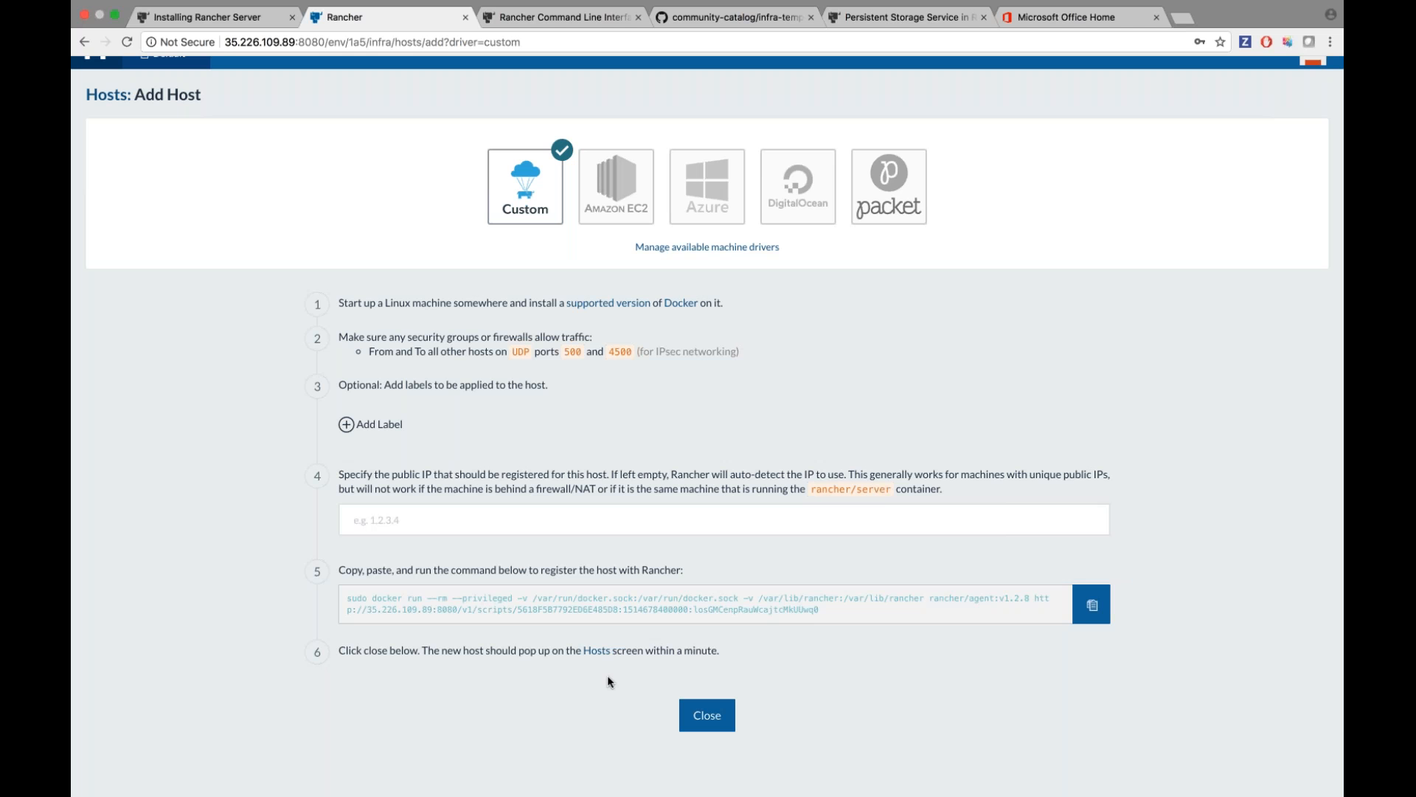
scroll(781, 402, up, 1)
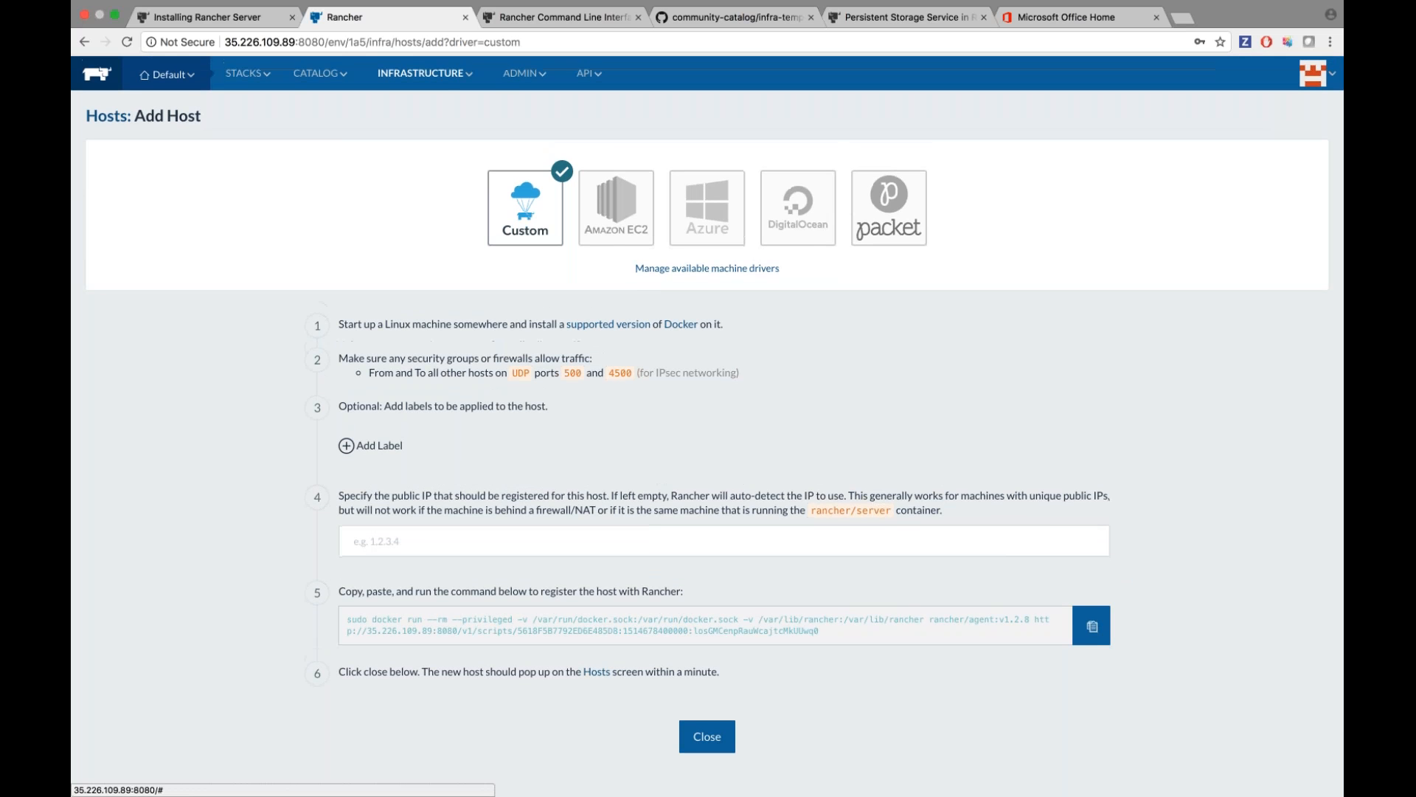
click(812, 230)
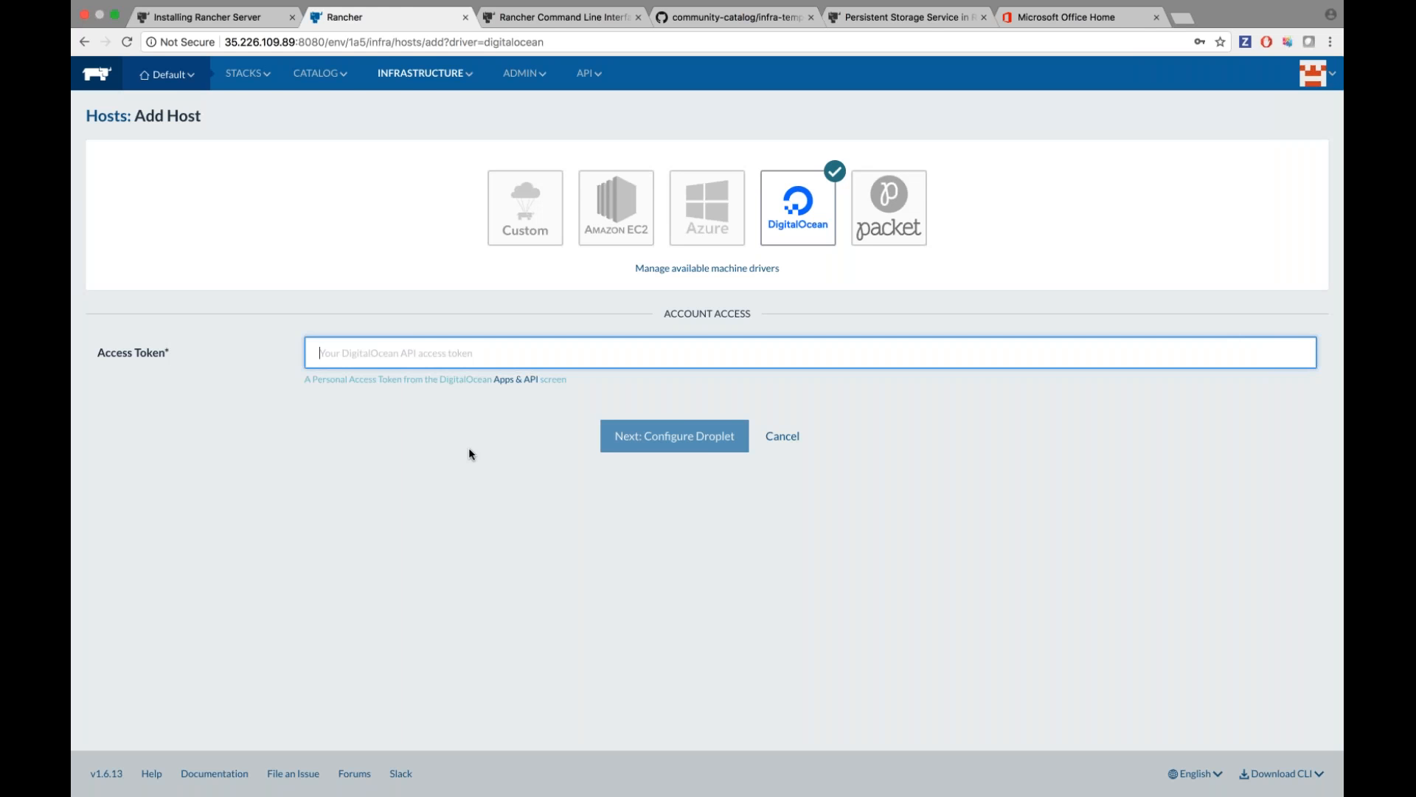
Paste the API token from line 2 of the Sublime Text notes into Access Token and continue to droplet configuration.
key(ctrl+Left)
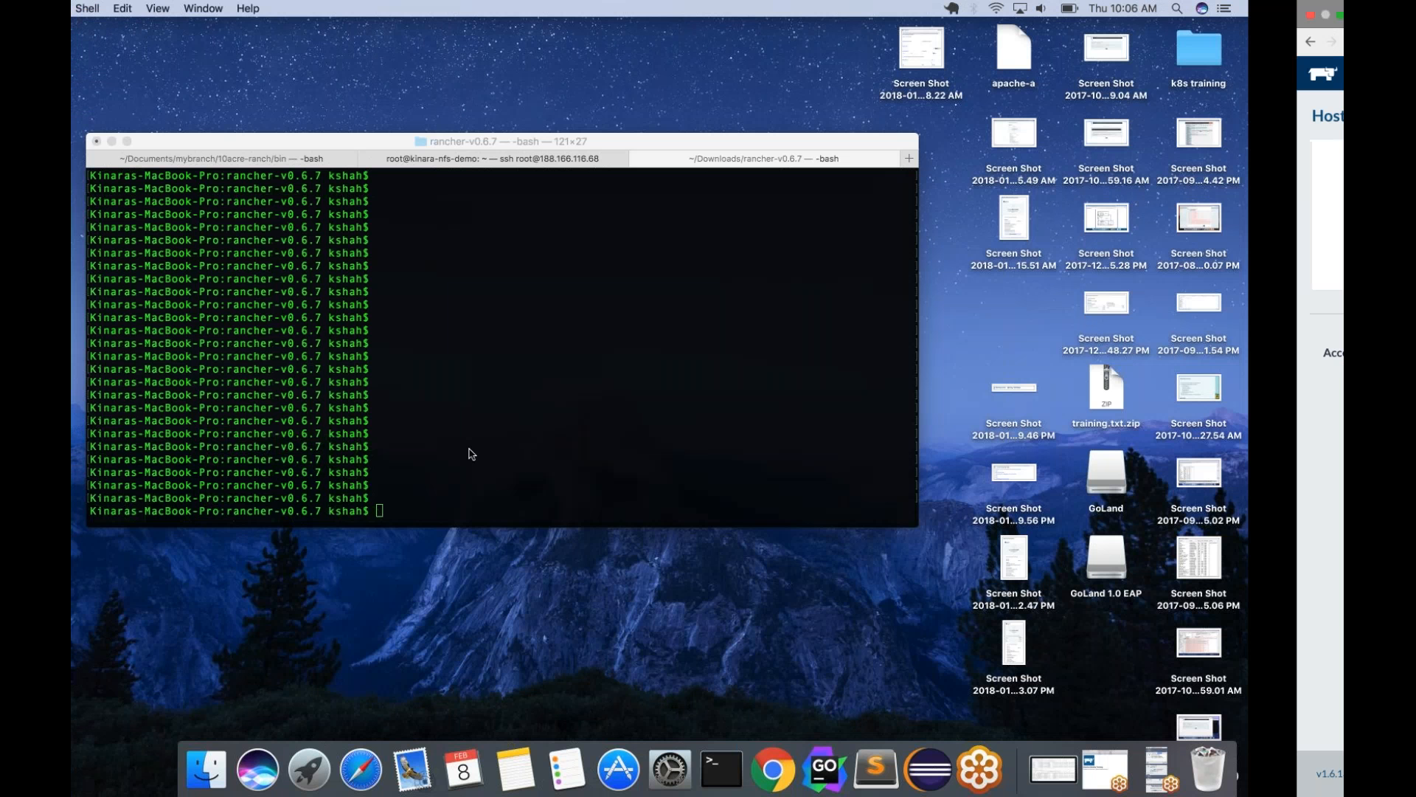
key(ctrl+Right)
key(ctrl+Right)
drag(631, 101, 287, 101)
key(super+c)
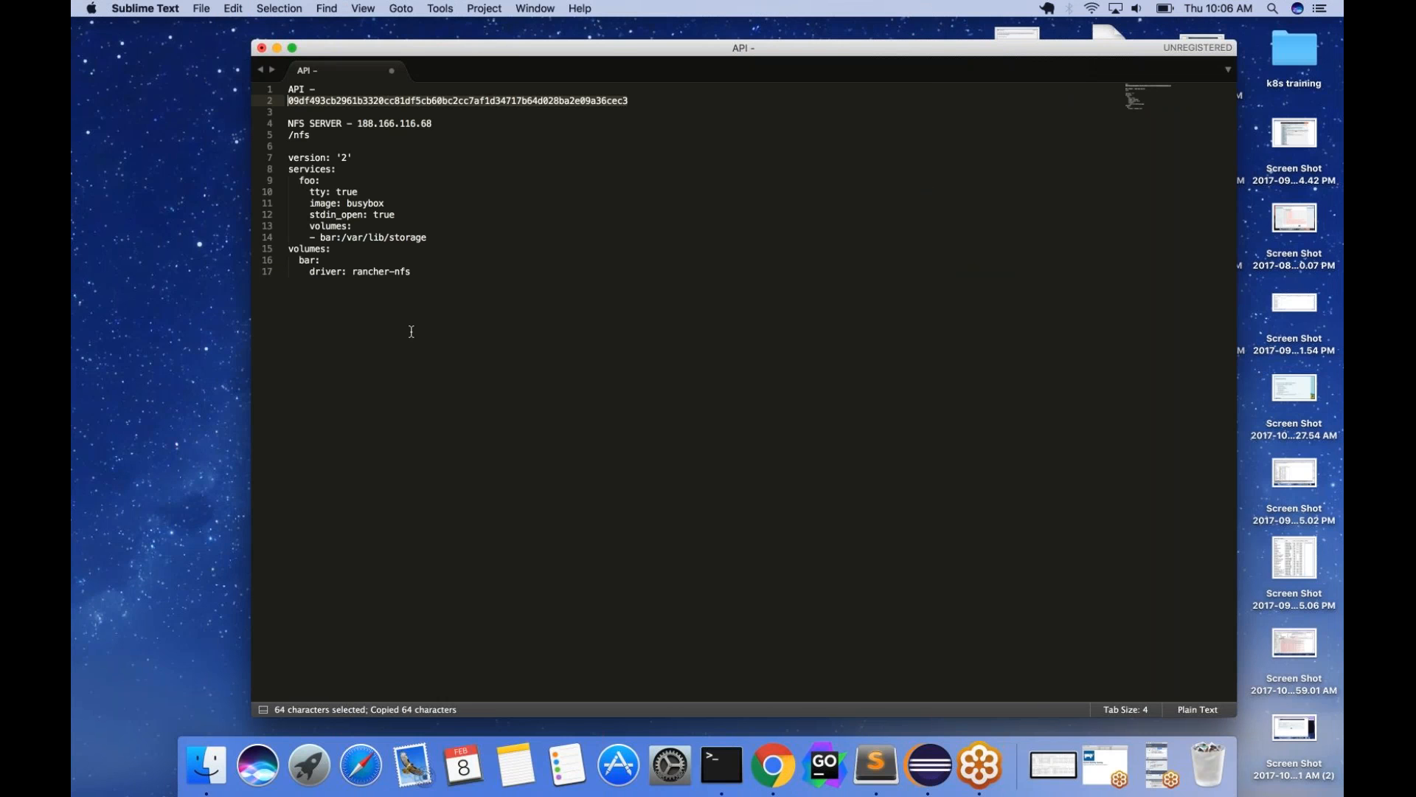
key(ctrl+Left)
click(411, 352)
key(super+v)
click(668, 437)
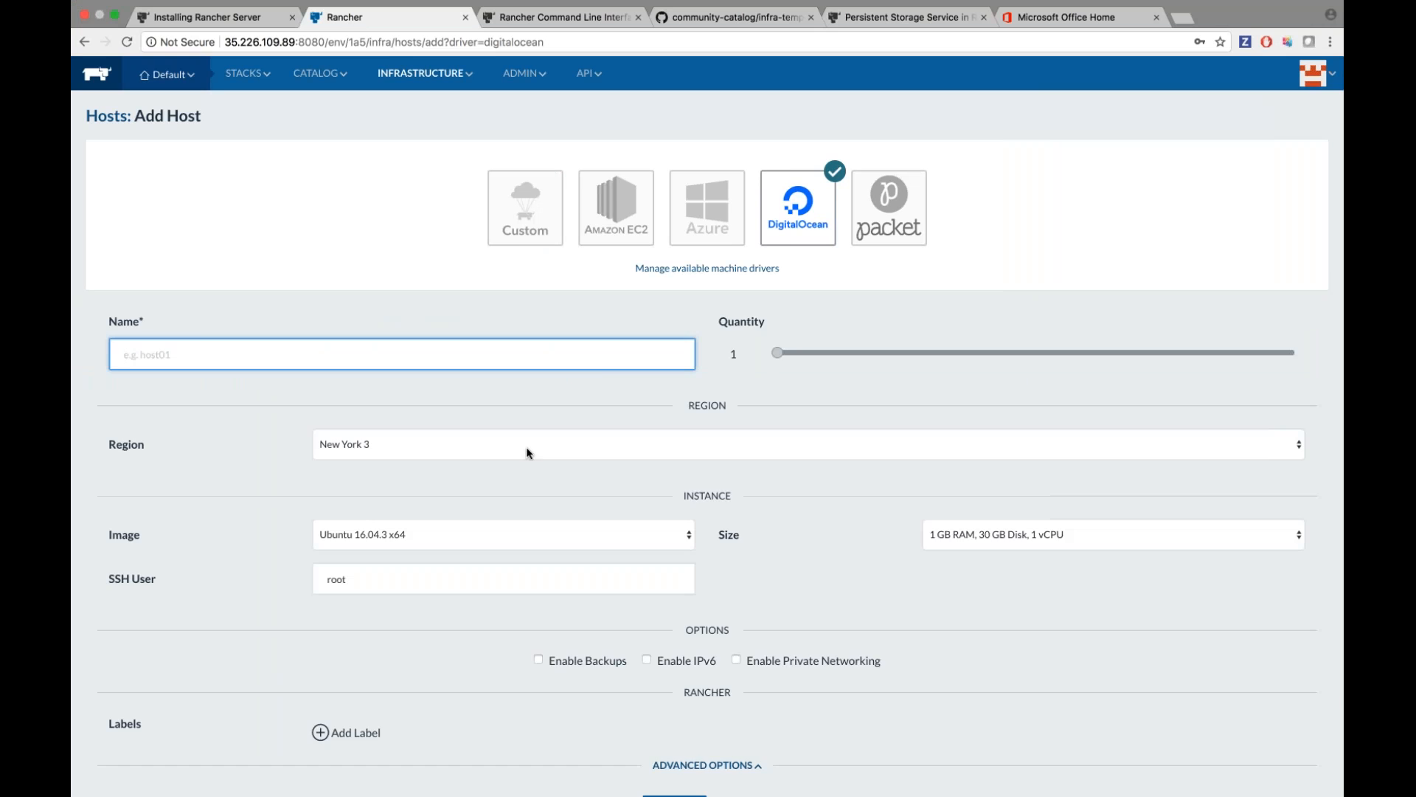
Name the host test-demo-host and set its region to San Francisco 2.
scroll(525, 445, down, 2)
scroll(525, 445, up, 1)
text(test-d)
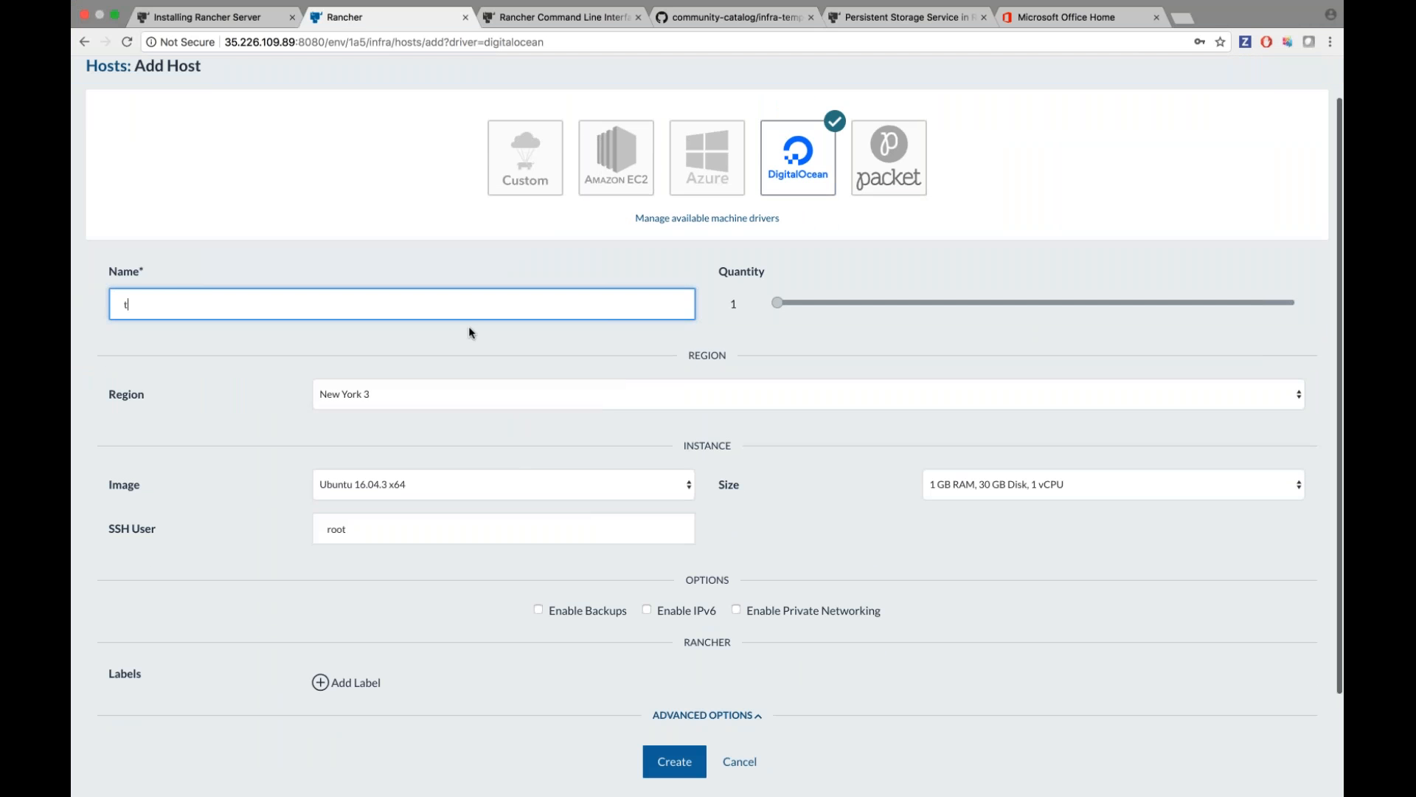
text(-host)
scroll(538, 402, down, 1)
click(533, 372)
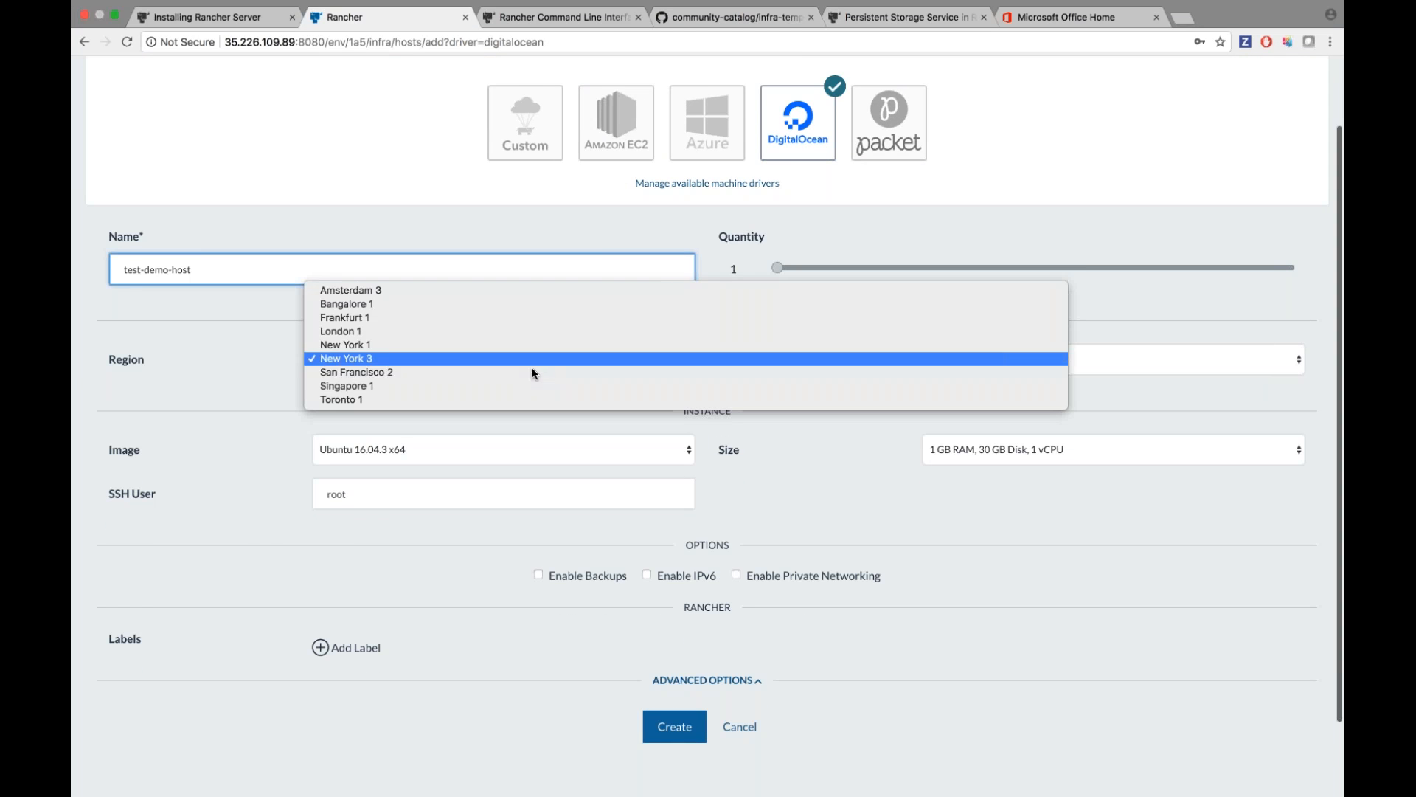
click(534, 371)
Add the label demo=true and create the host.
scroll(532, 411, down, 1)
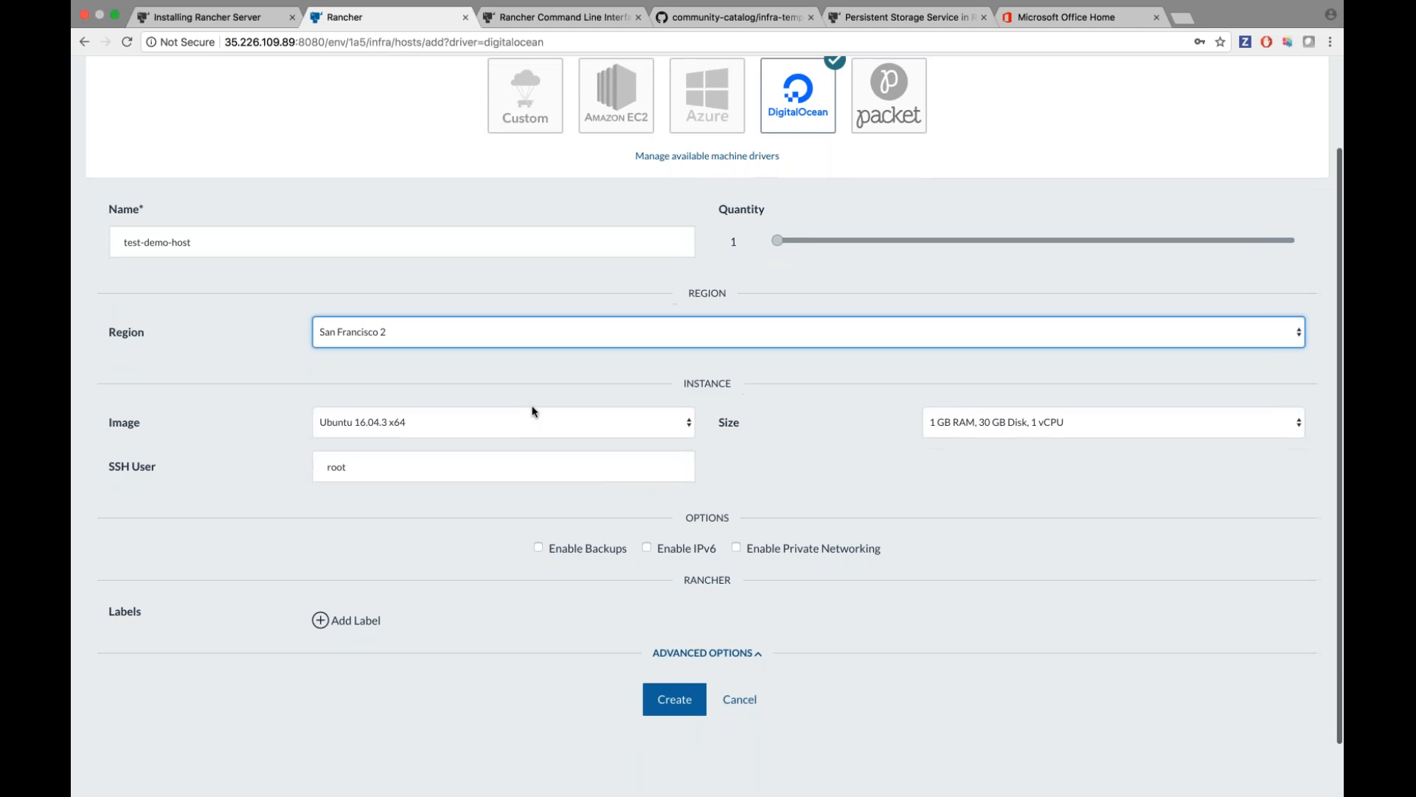
scroll(458, 564, down, 1)
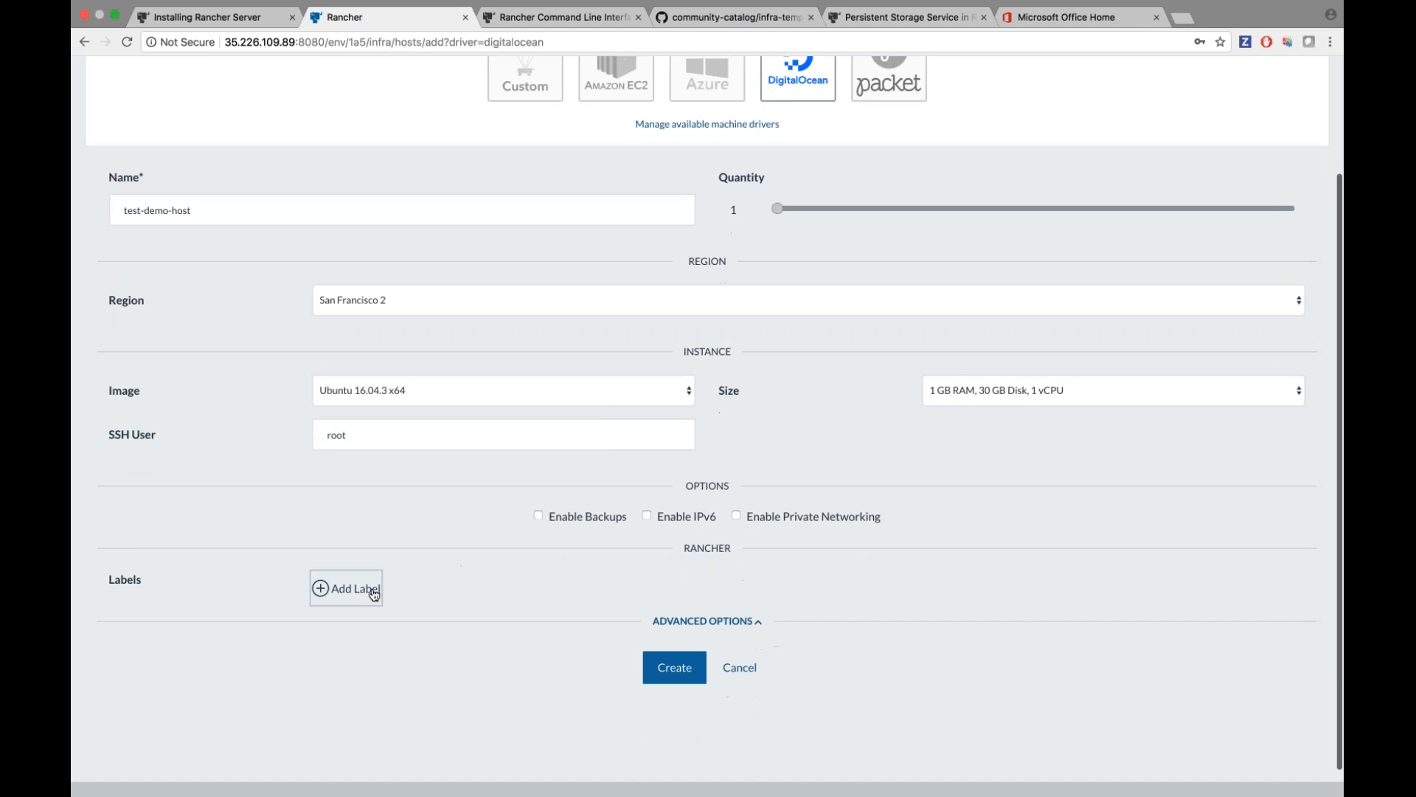
click(369, 587)
scroll(438, 661, down, 2)
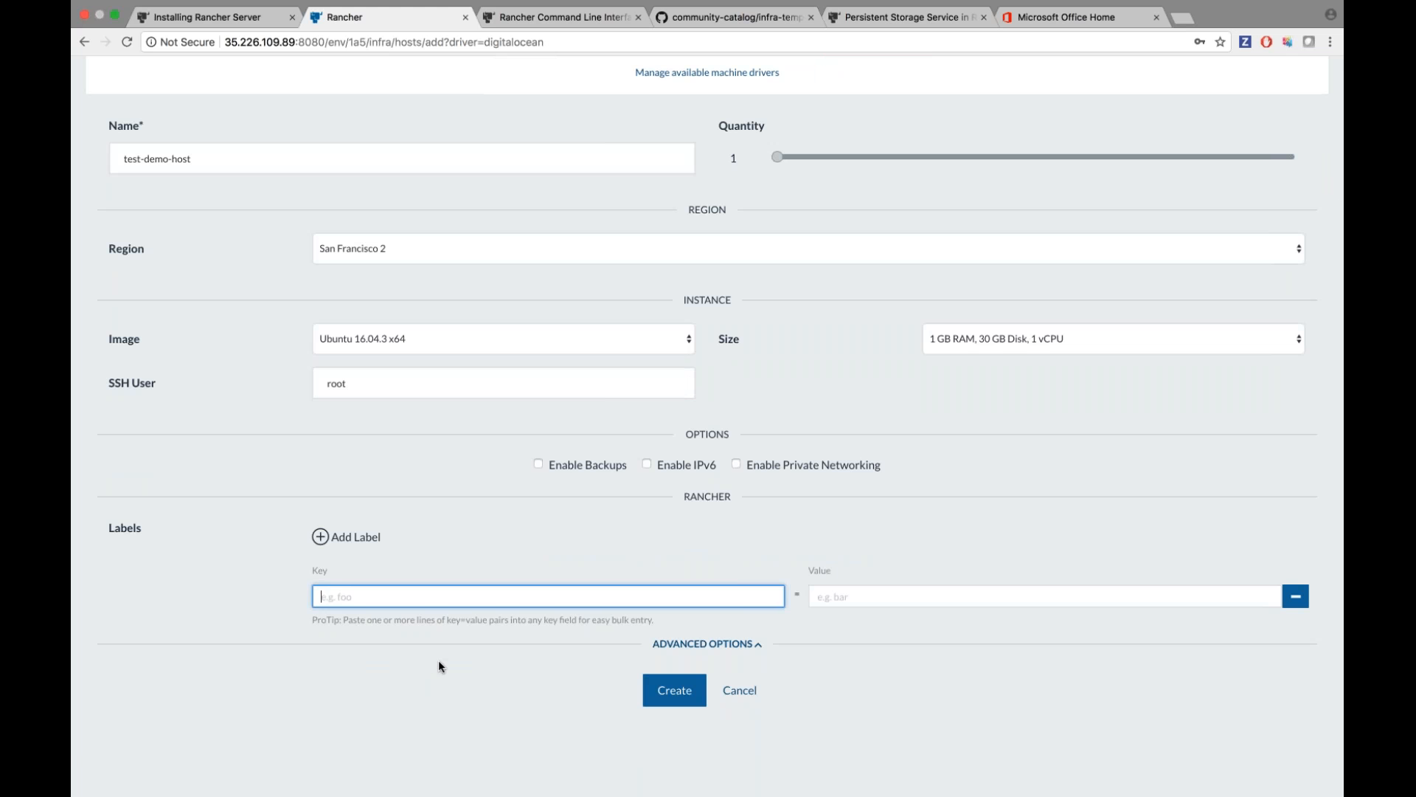
text(demo)
key(Tab)
text(true)
click(682, 694)
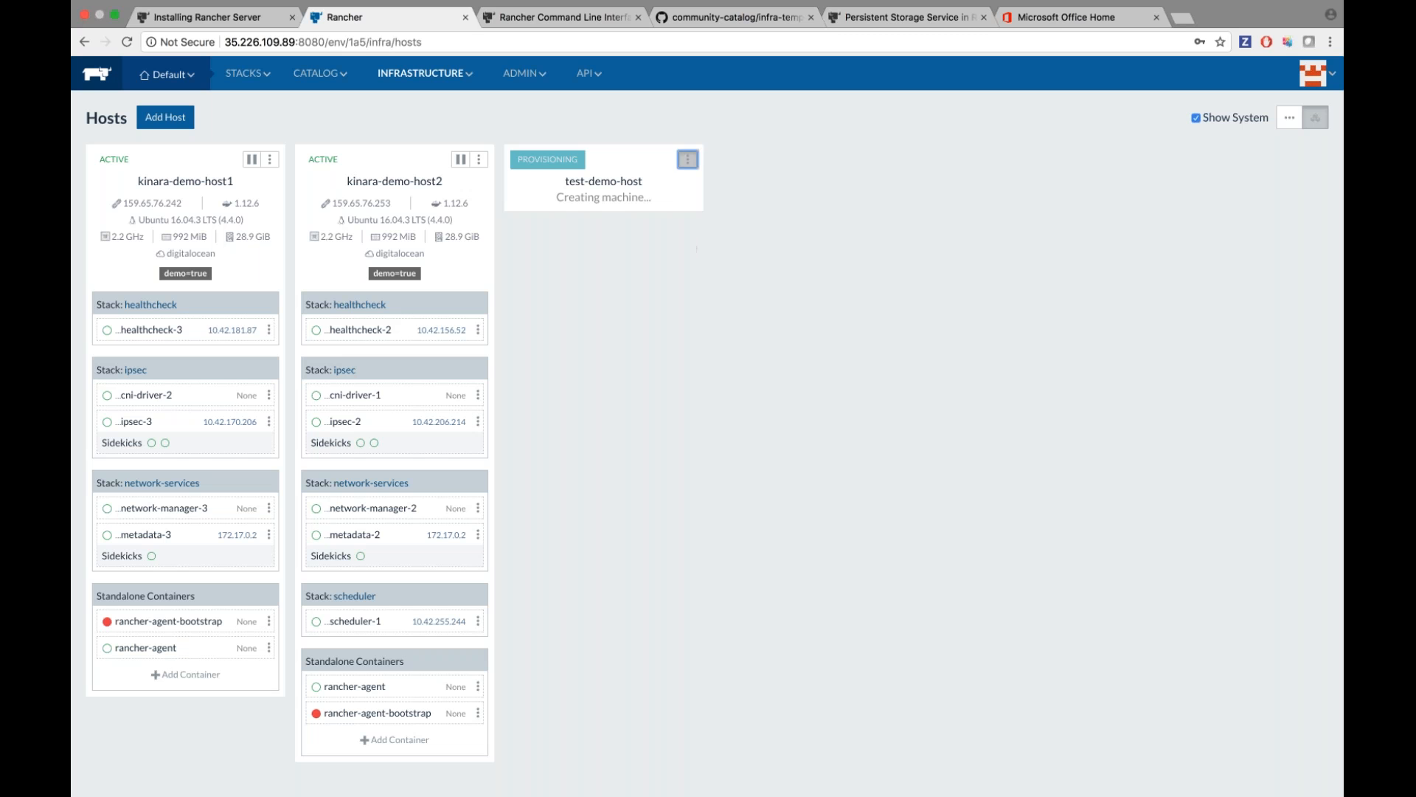
Delete test-demo-host from its actions menu and confirm.
click(687, 160)
click(649, 182)
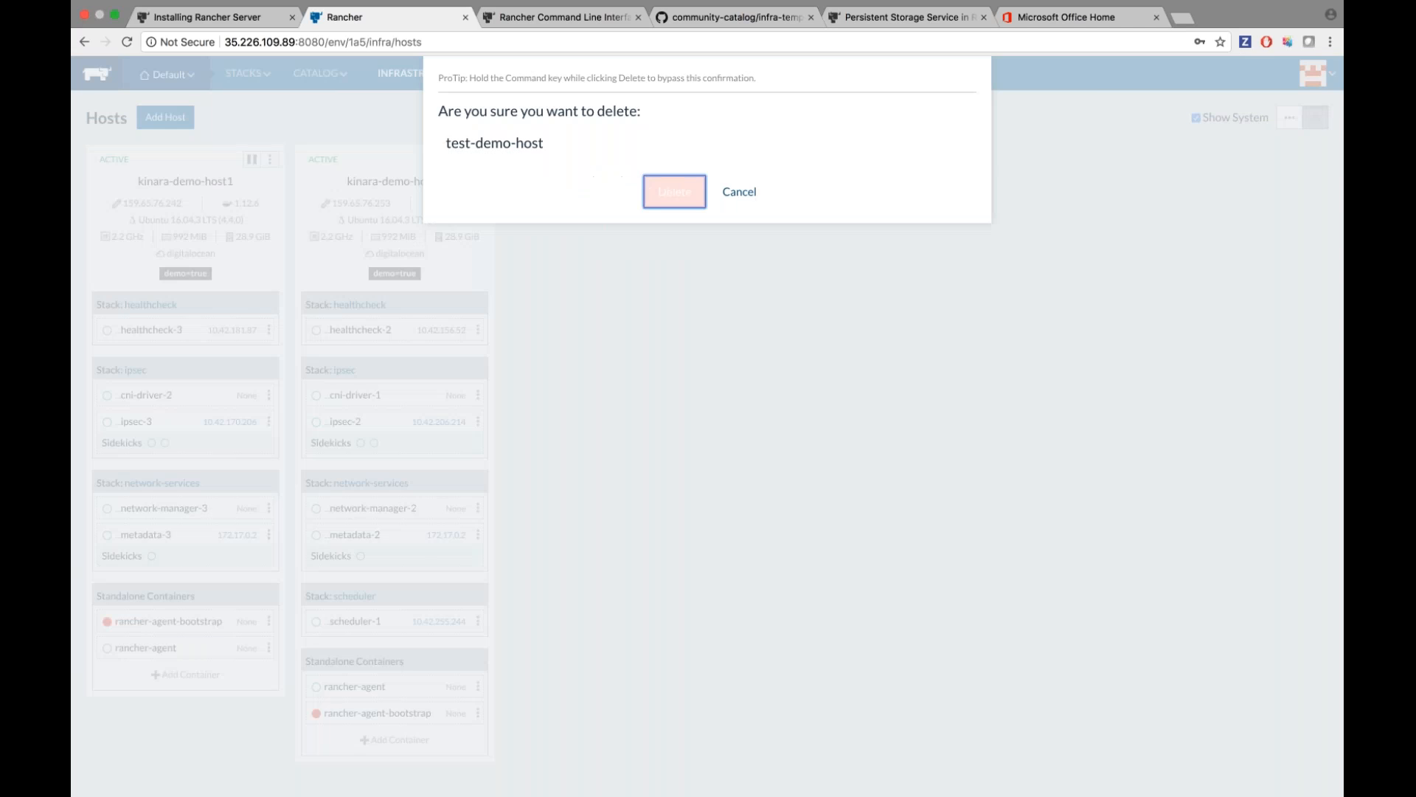
click(674, 191)
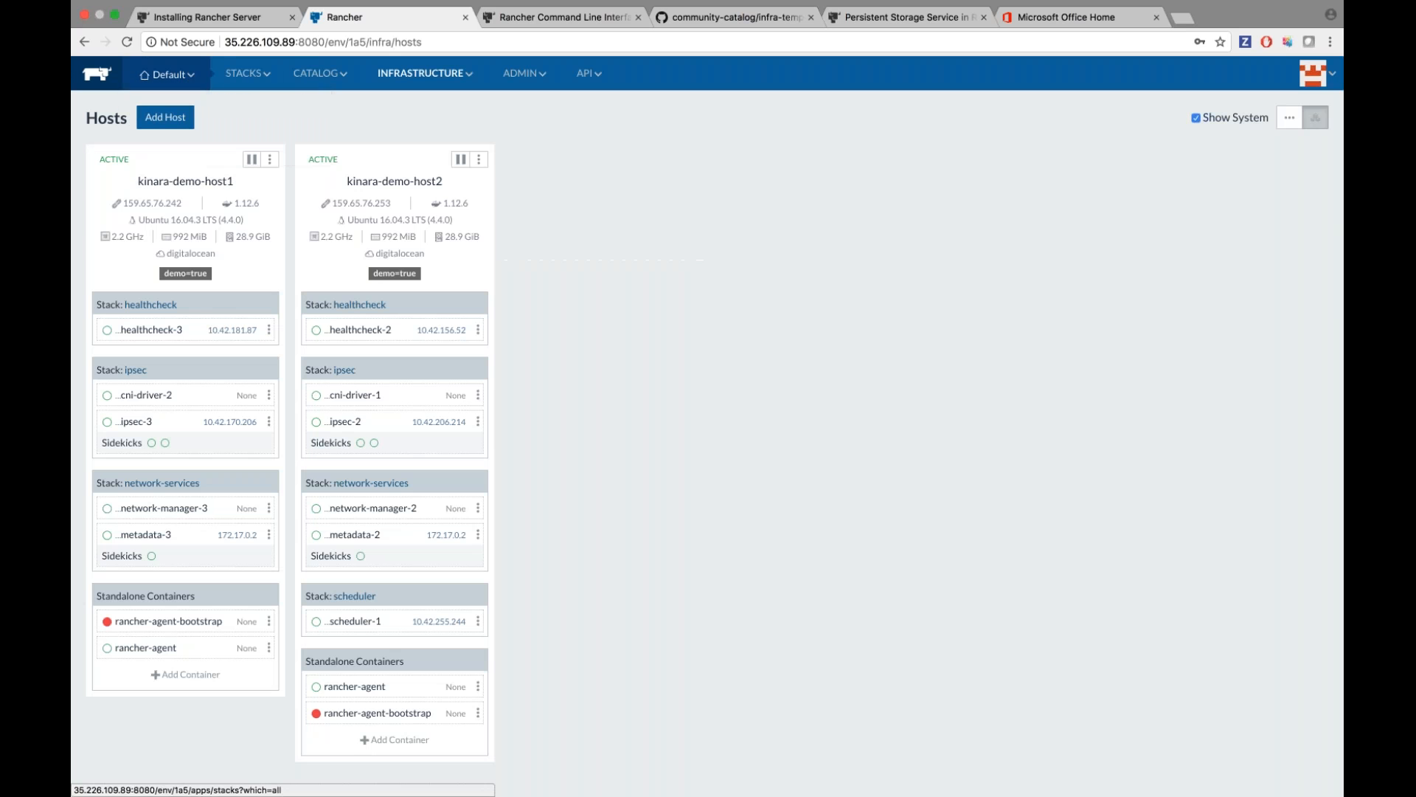
Go to Manage Environments and start adding a new environment template.
mouse_move(168, 74)
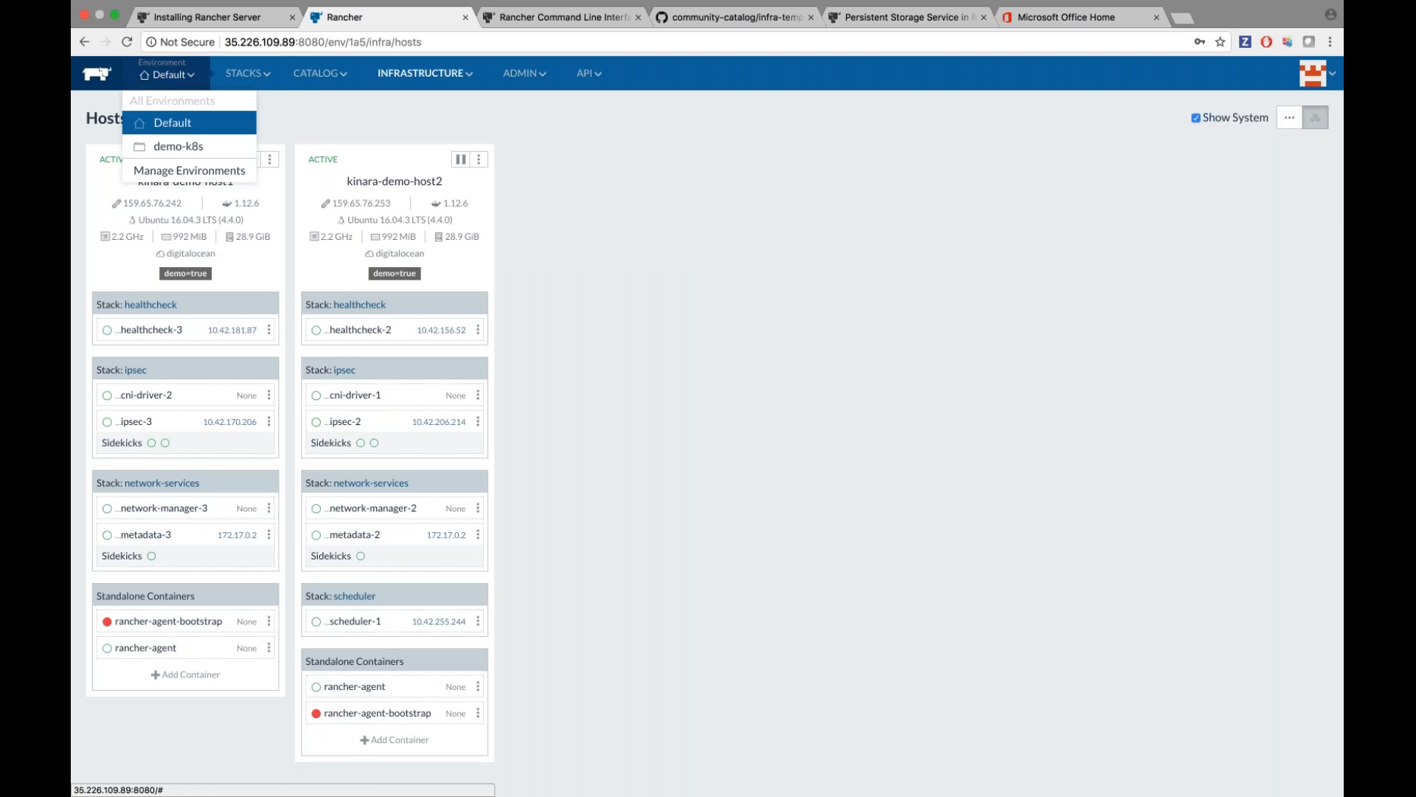
click(191, 172)
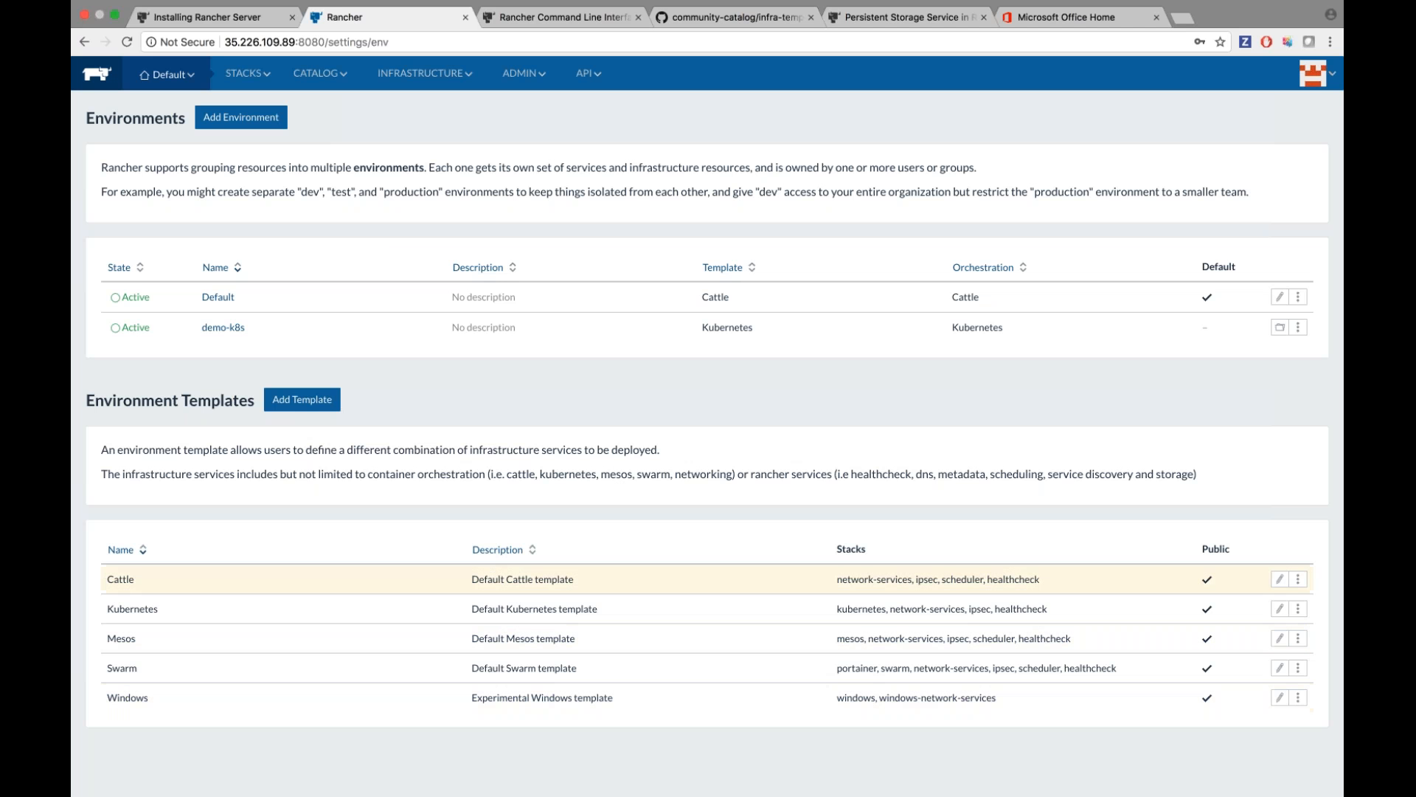
click(302, 399)
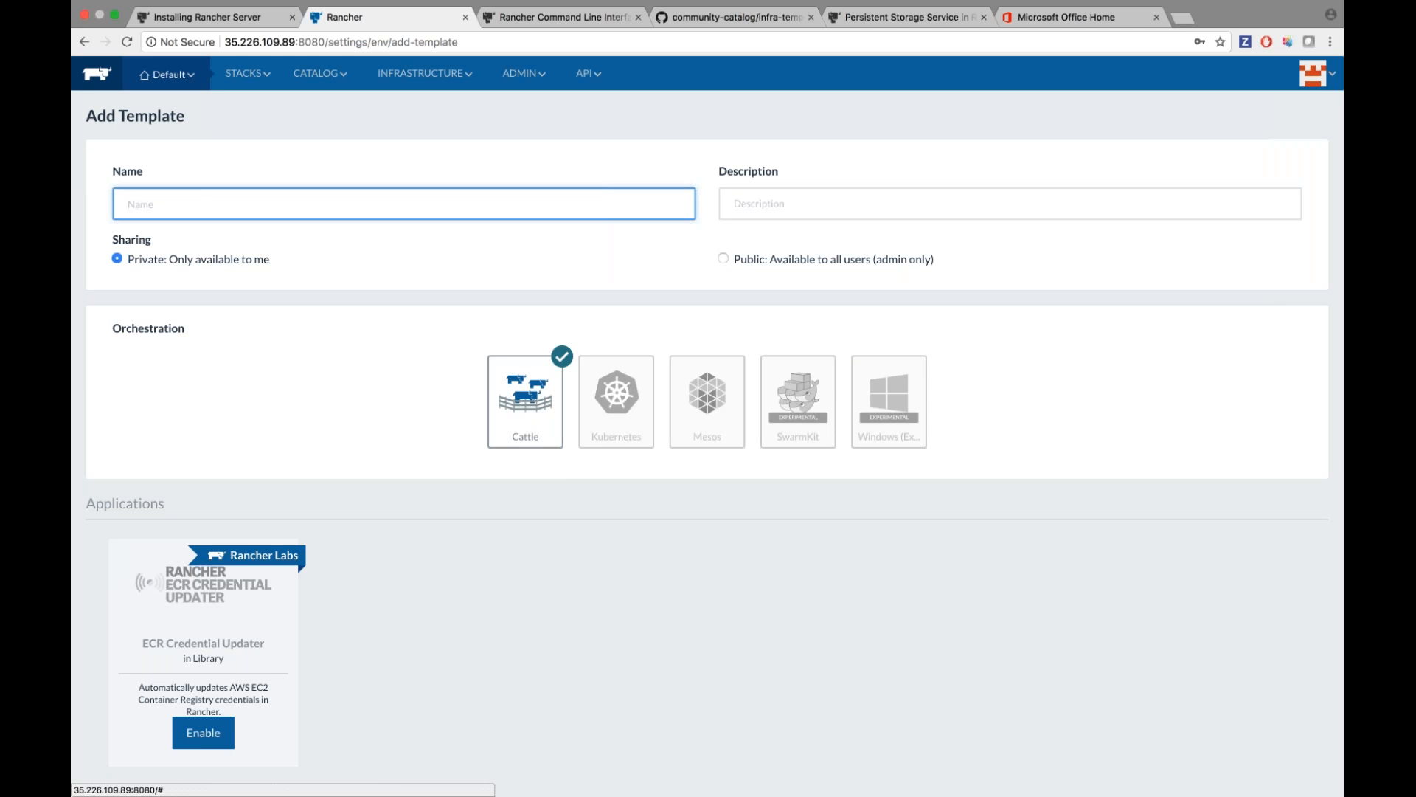
Name the new environment template rancher-nfs.
scroll(708, 426, down, 6)
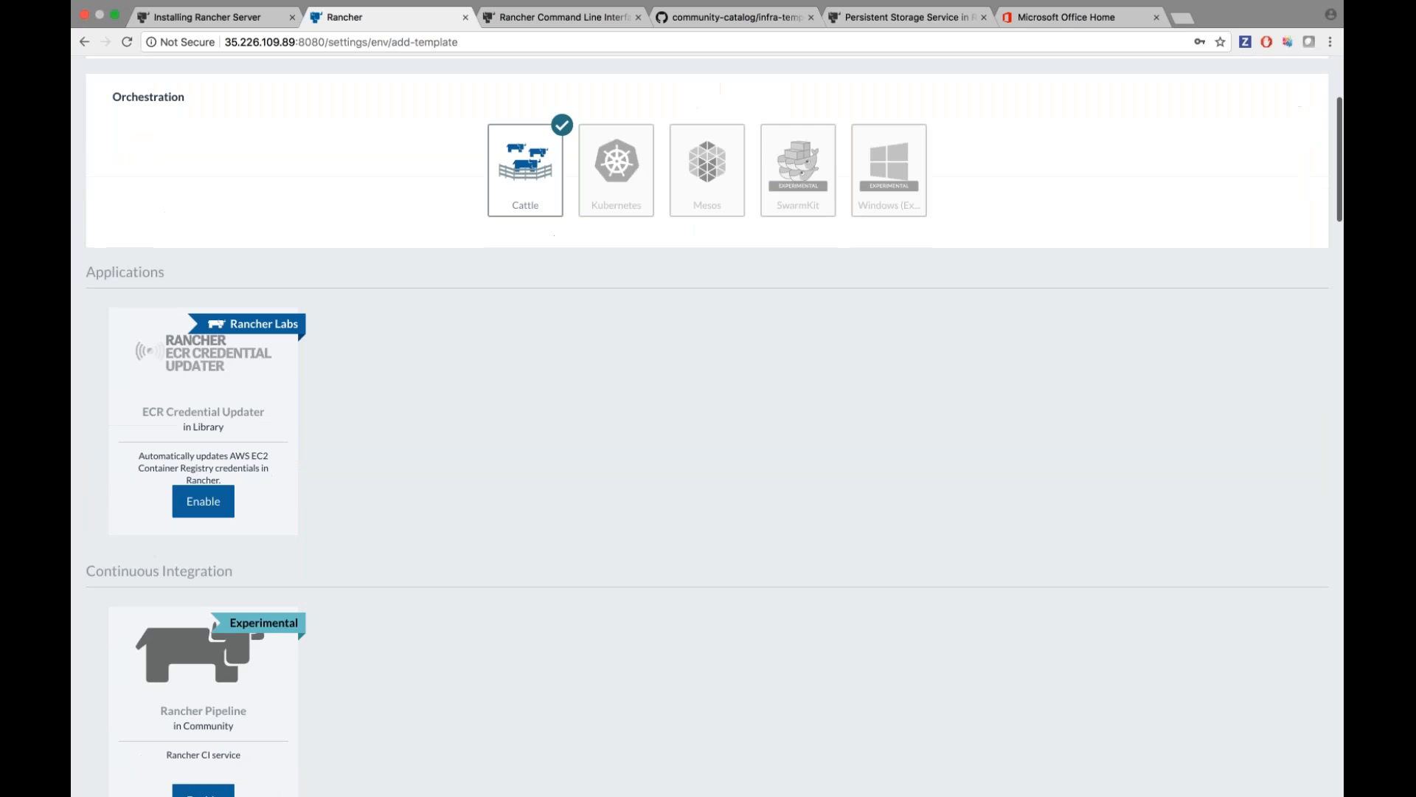
scroll(708, 426, down, 15)
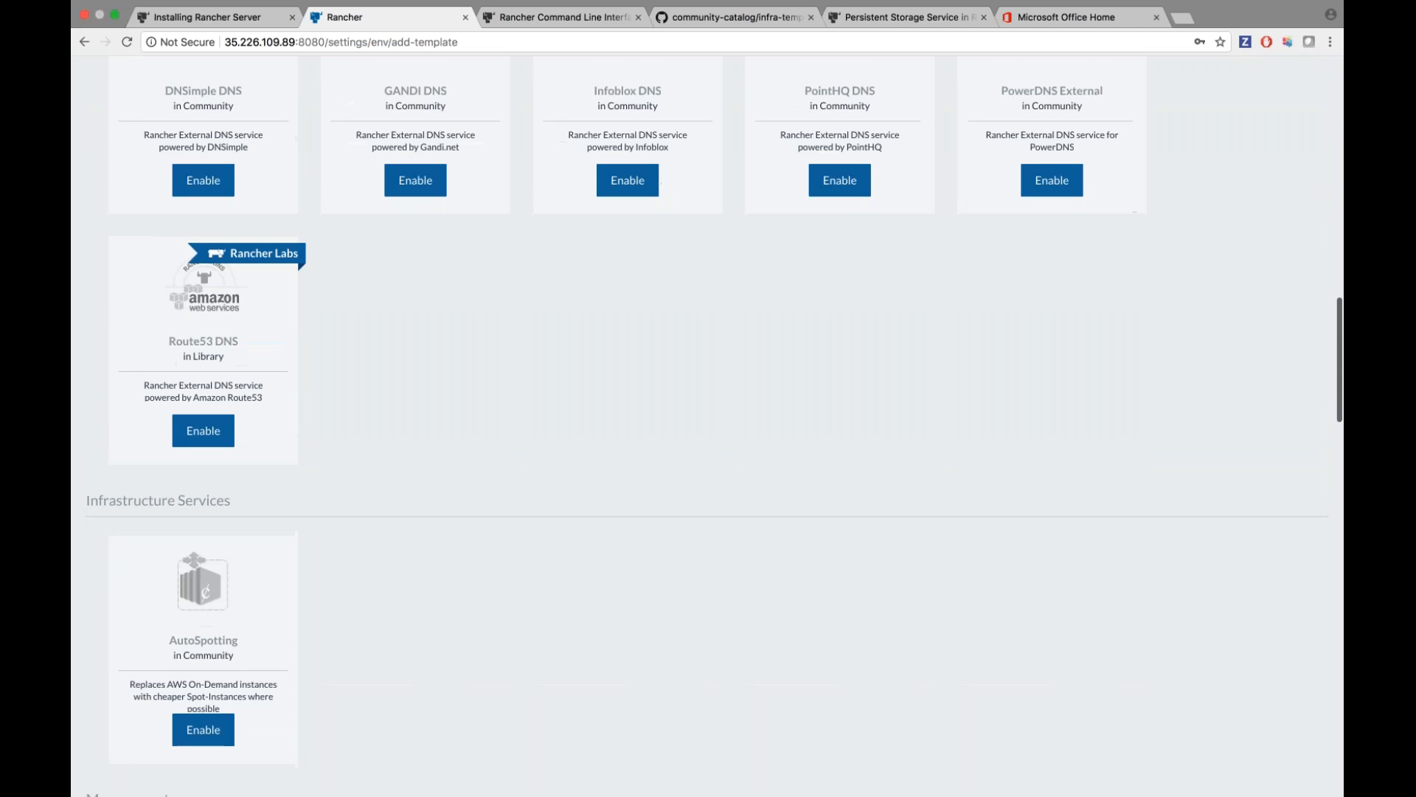
scroll(441, 602, down, 12)
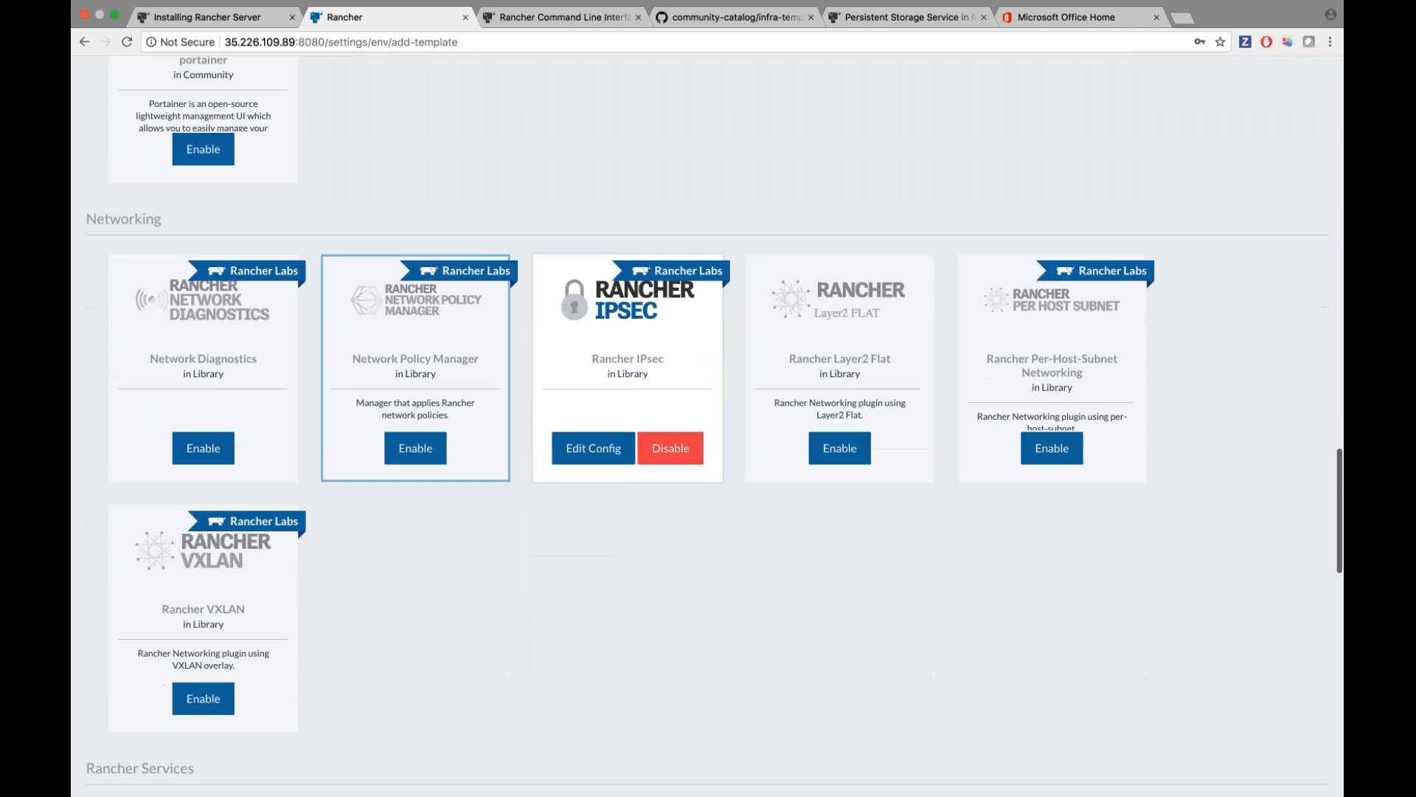
scroll(439, 600, down, 15)
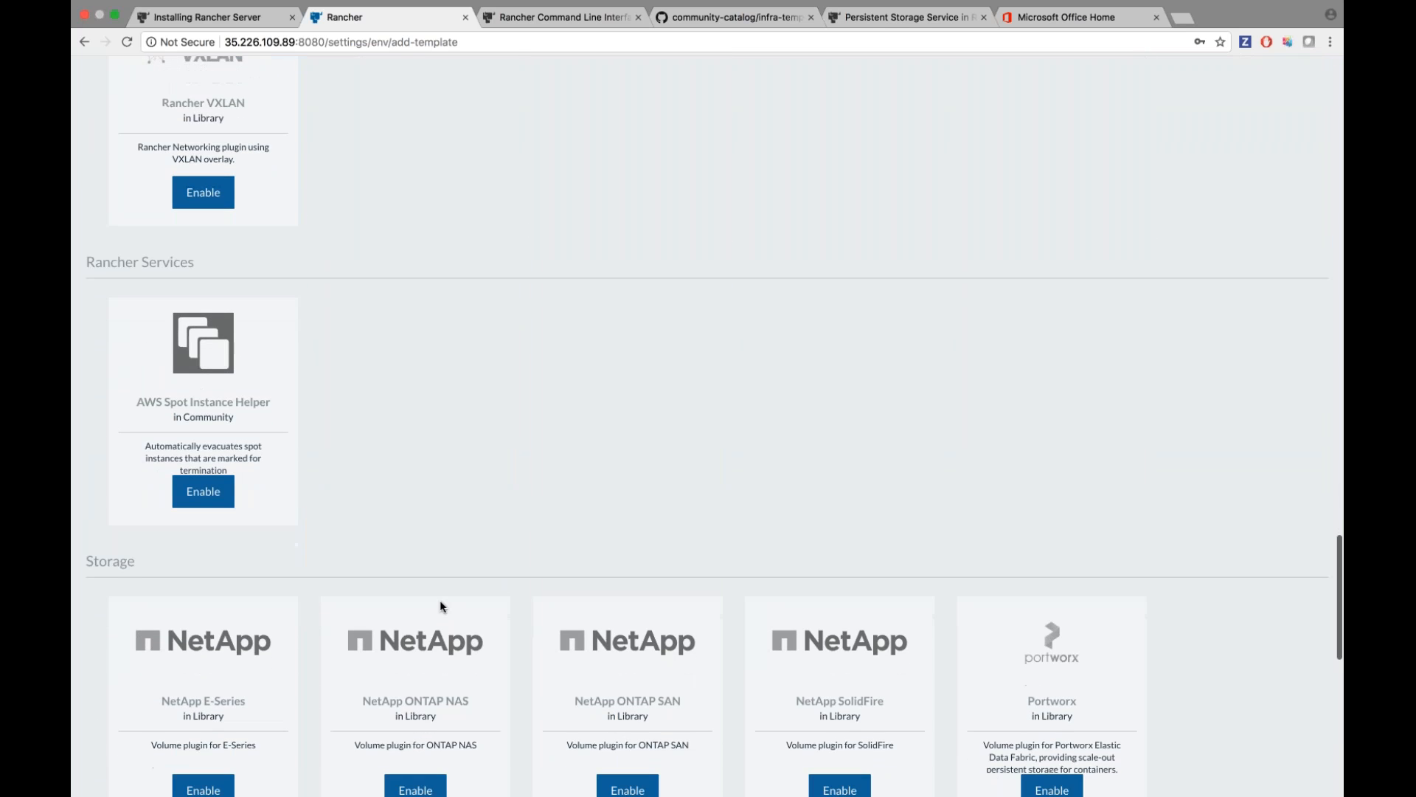
scroll(440, 600, up, 20)
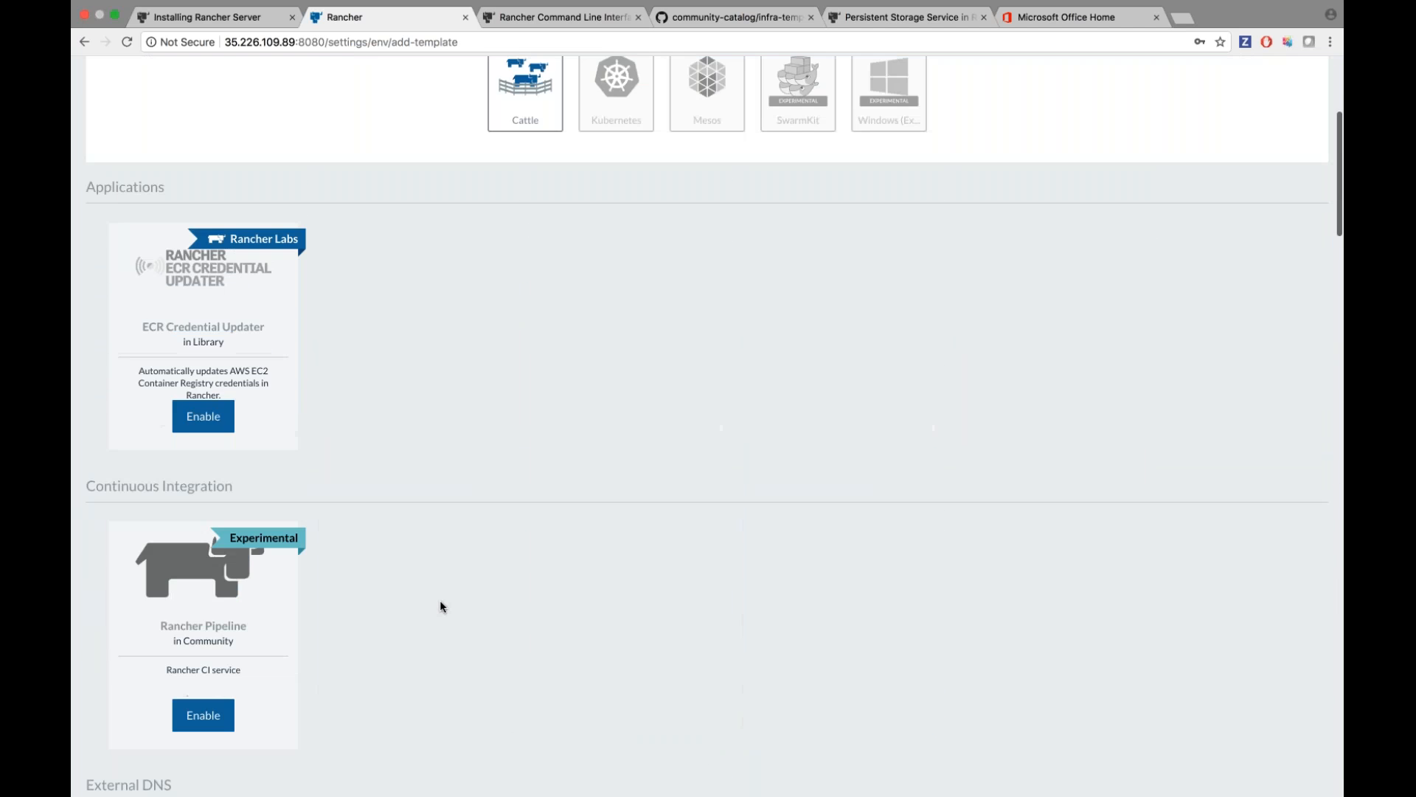
text(rancher-d)
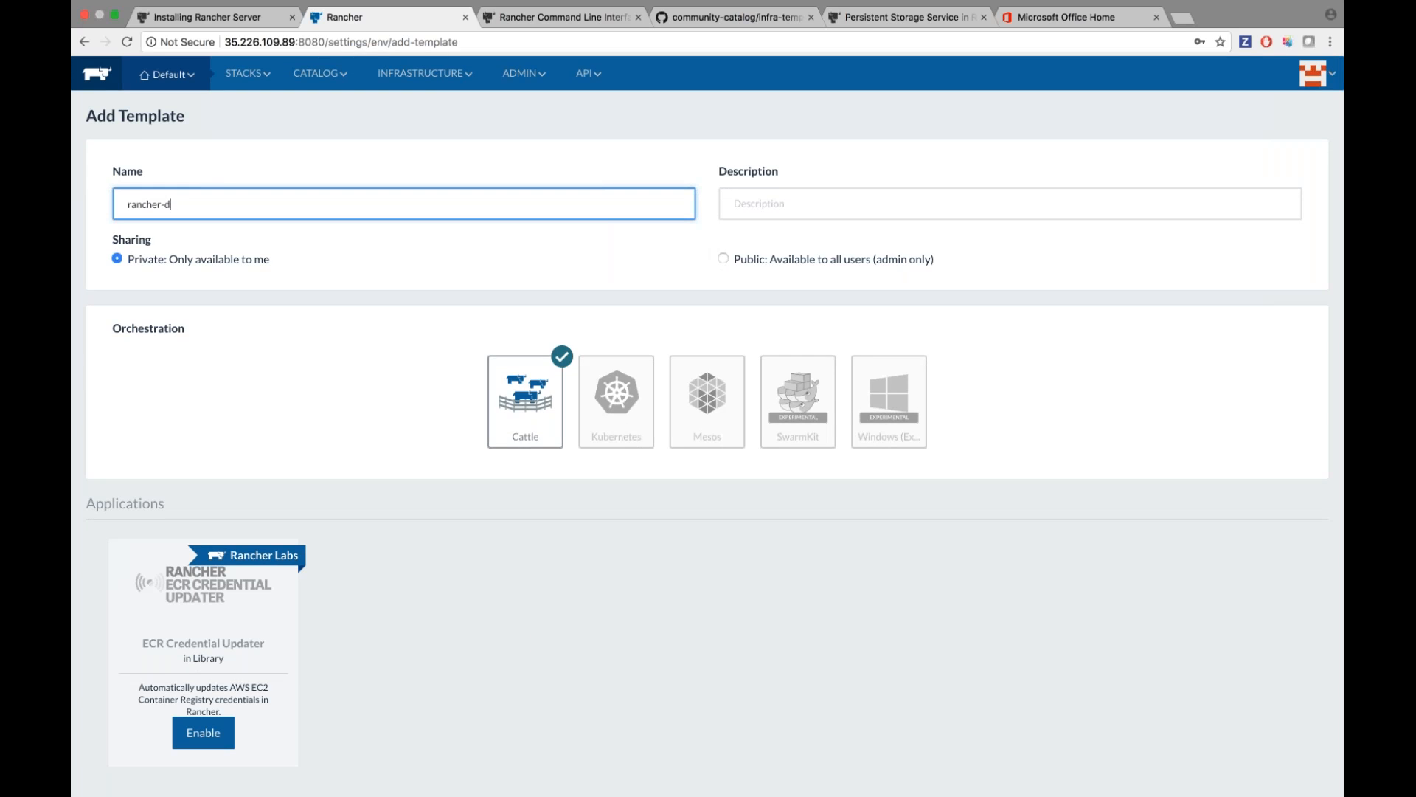
key(BackSpace)
text(nfs)
Enable Rancher NFS storage in the template, with its stack named nfs.
scroll(356, 419, down, 20)
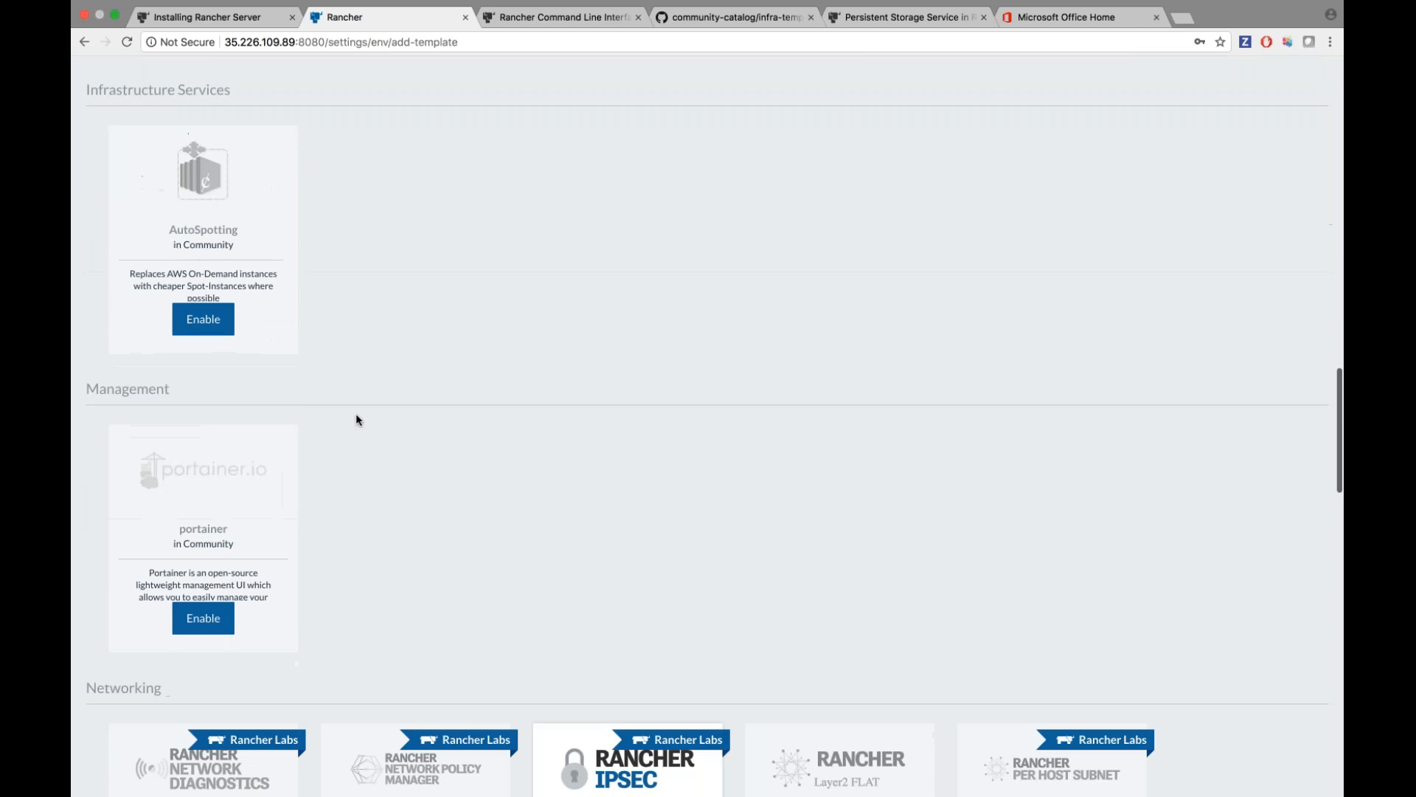
scroll(606, 461, down, 15)
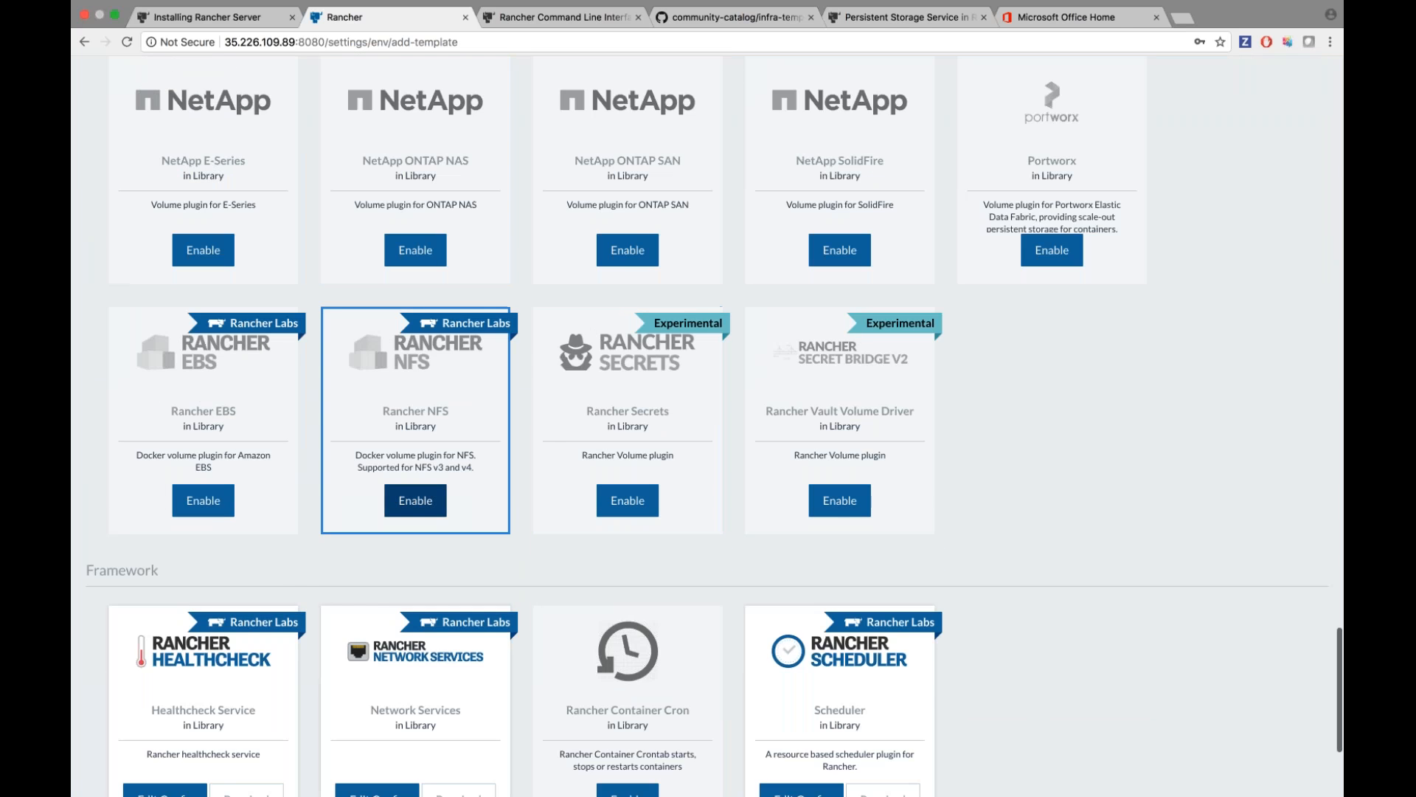
click(415, 500)
scroll(326, 578, down, 5)
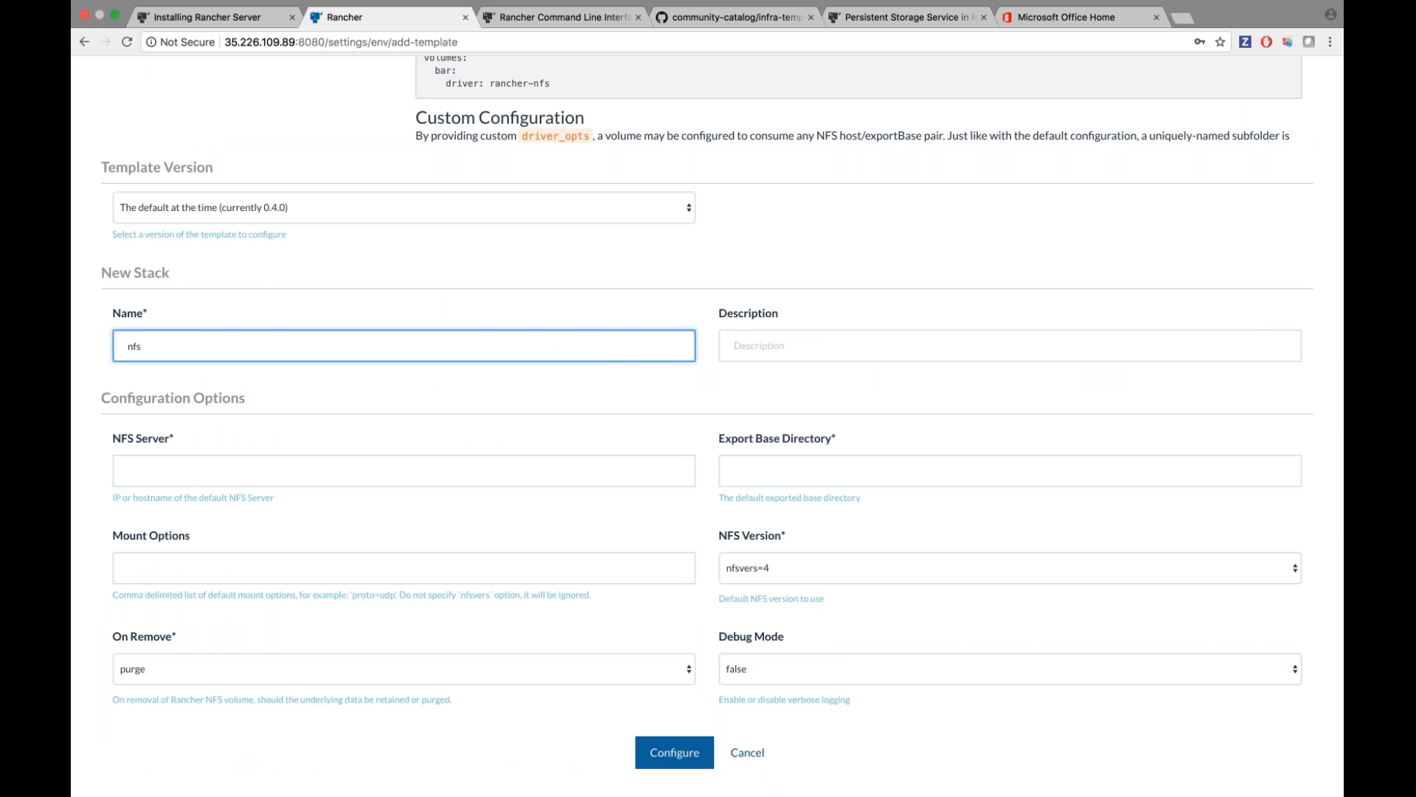
click(444, 472)
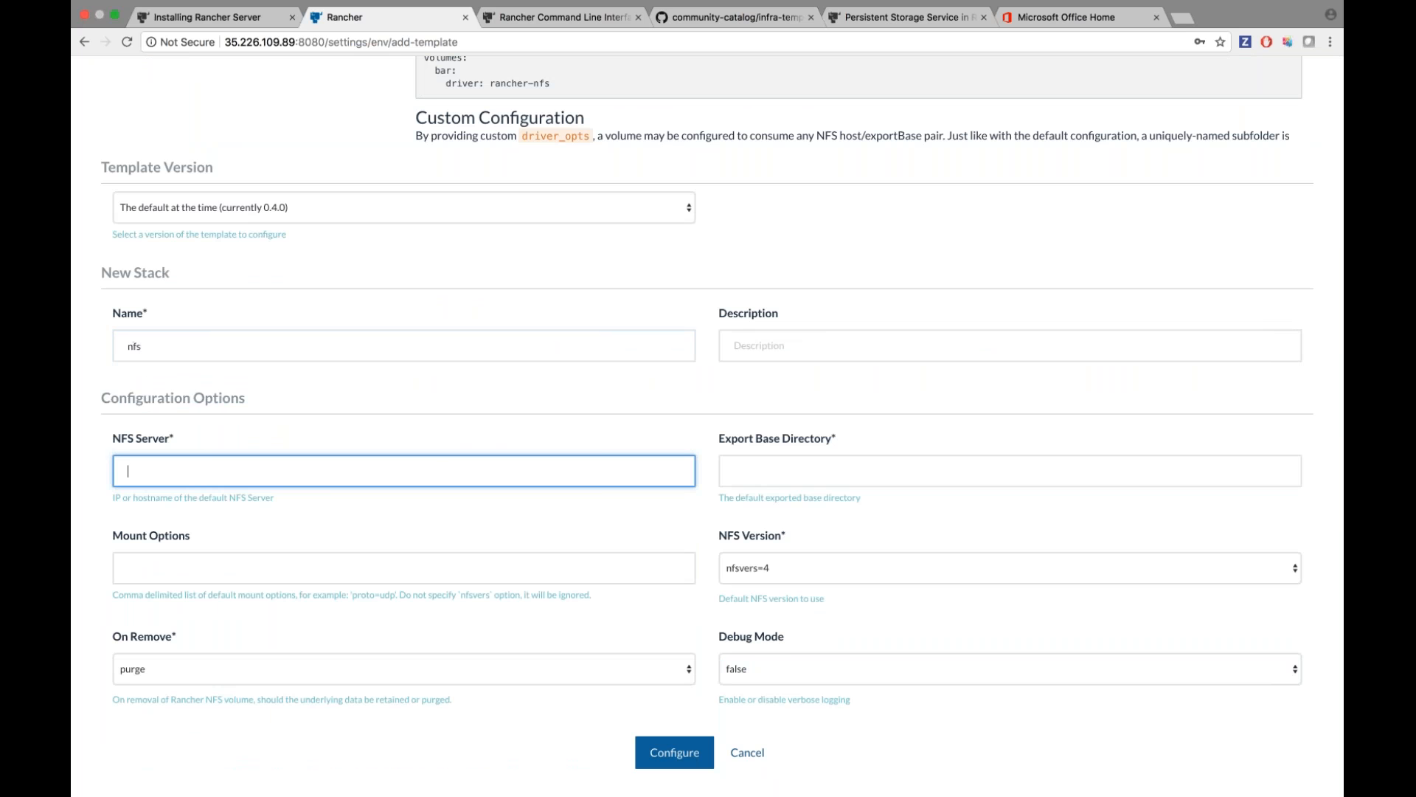
Copy NFS server 188.166.116.68 from the Sublime Text notes into NFS Server, with export directory /nfs.
key(super+Tab)
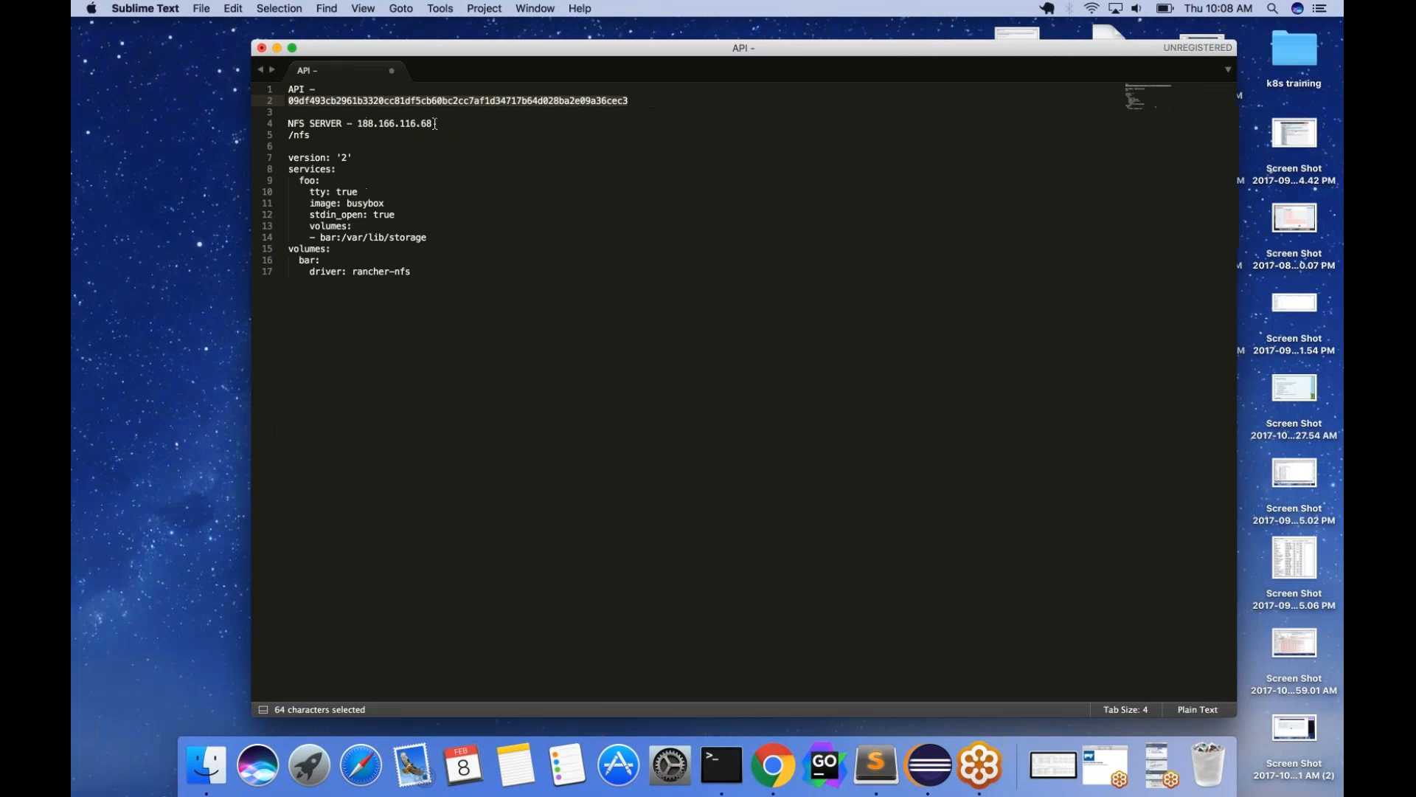
drag(433, 123, 354, 122)
key(super+c)
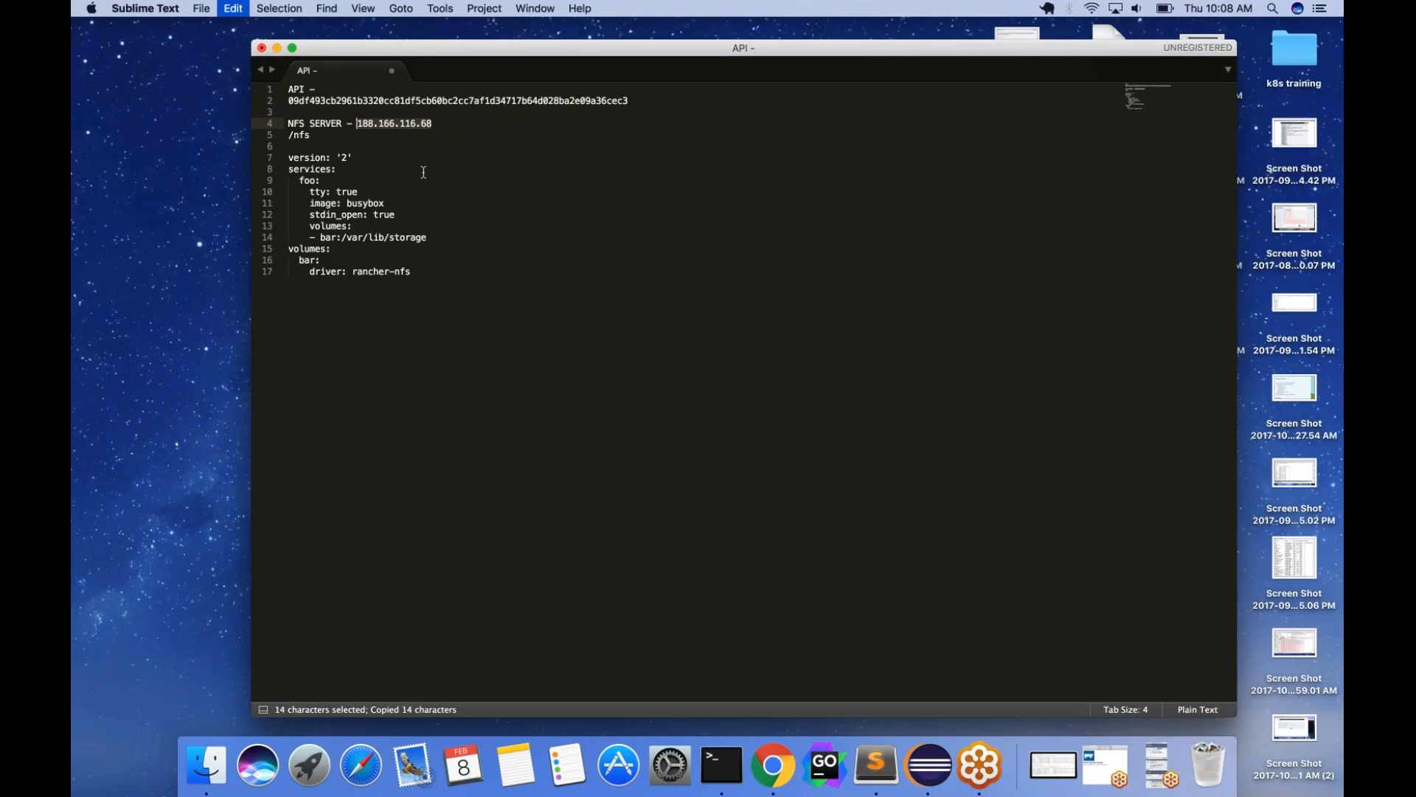
key(super+Tab)
key(super+v)
key(Tab)
text(/nfs)
Enable Rancher NFS and save the rancher-nfs environment template.
scroll(707, 425, down, 1)
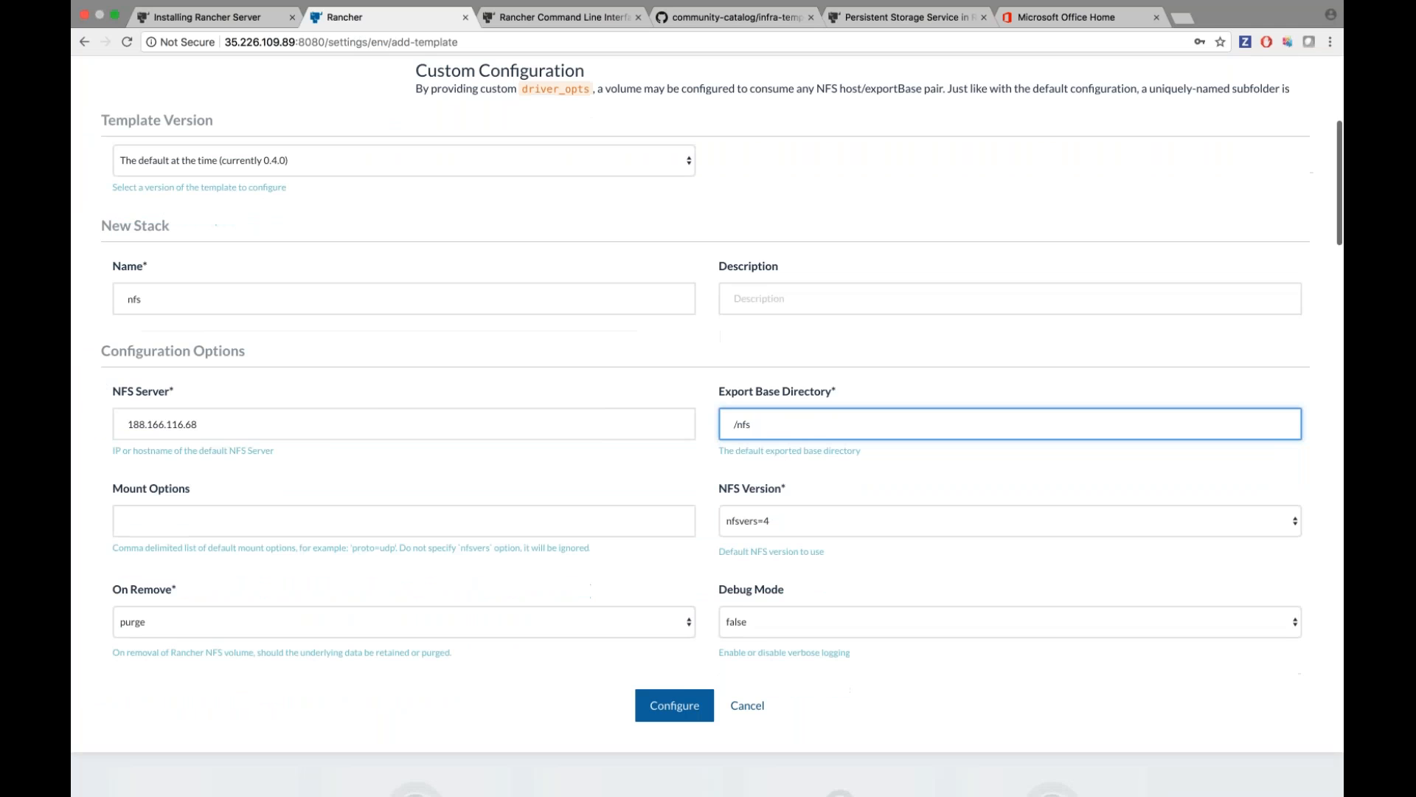
click(675, 713)
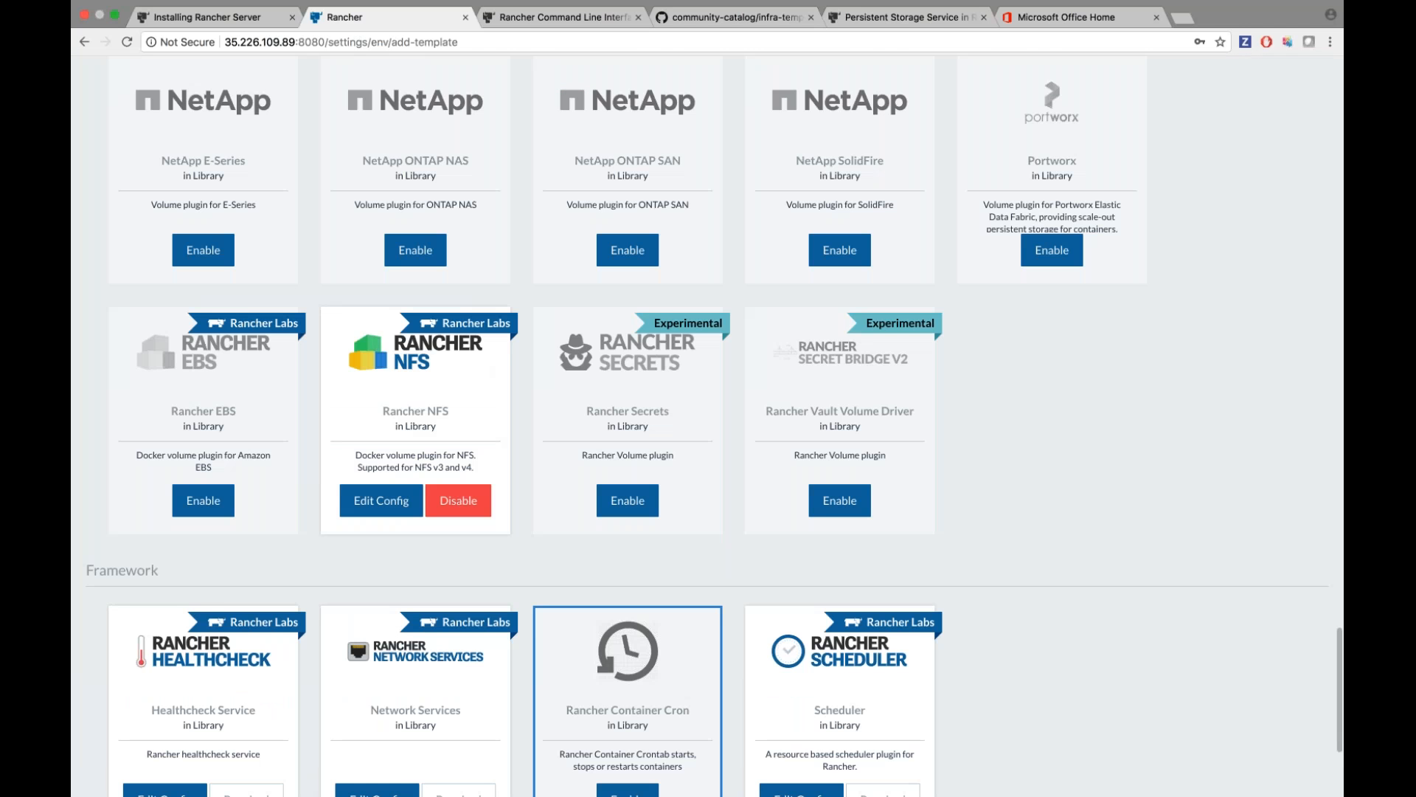
scroll(841, 664, down, 5)
click(674, 636)
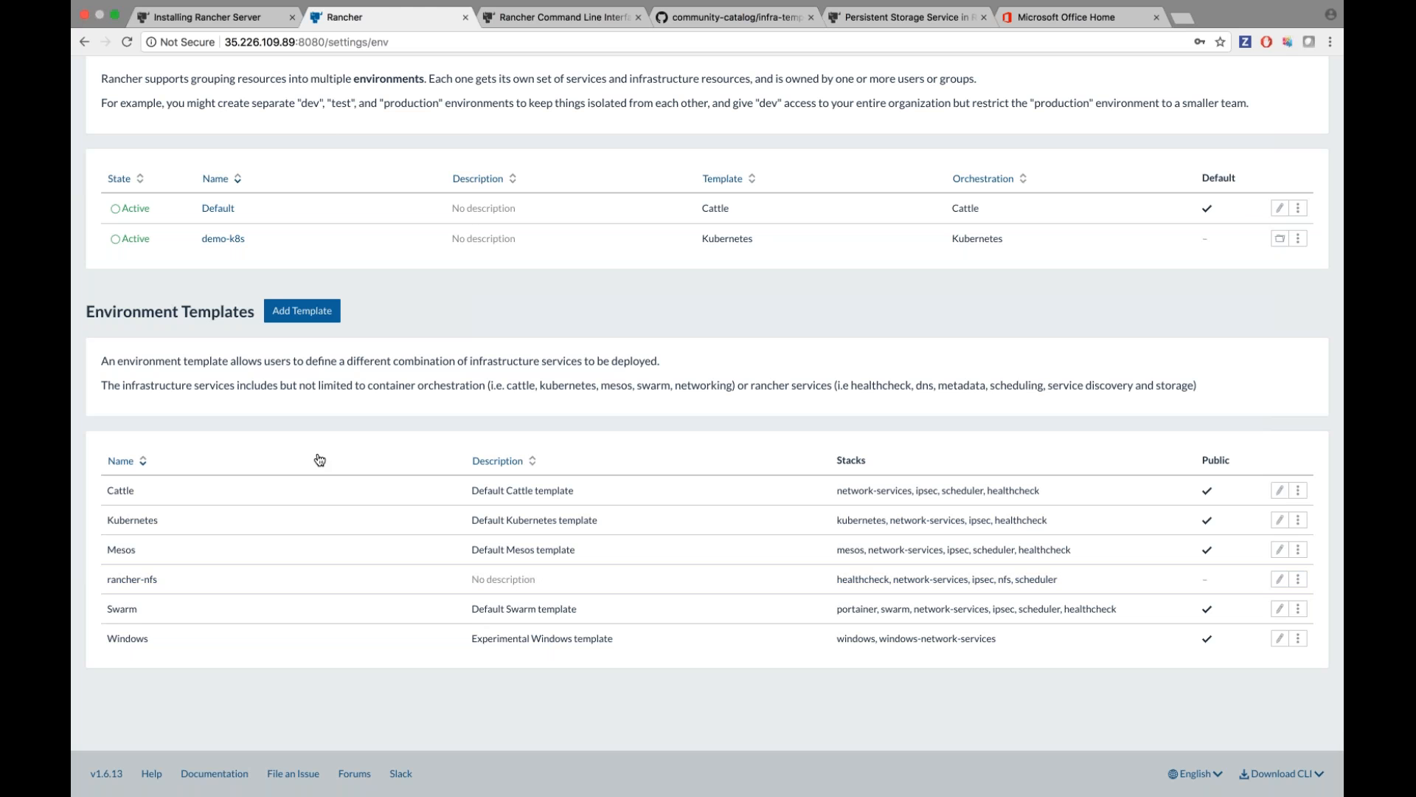
scroll(319, 459, up, 2)
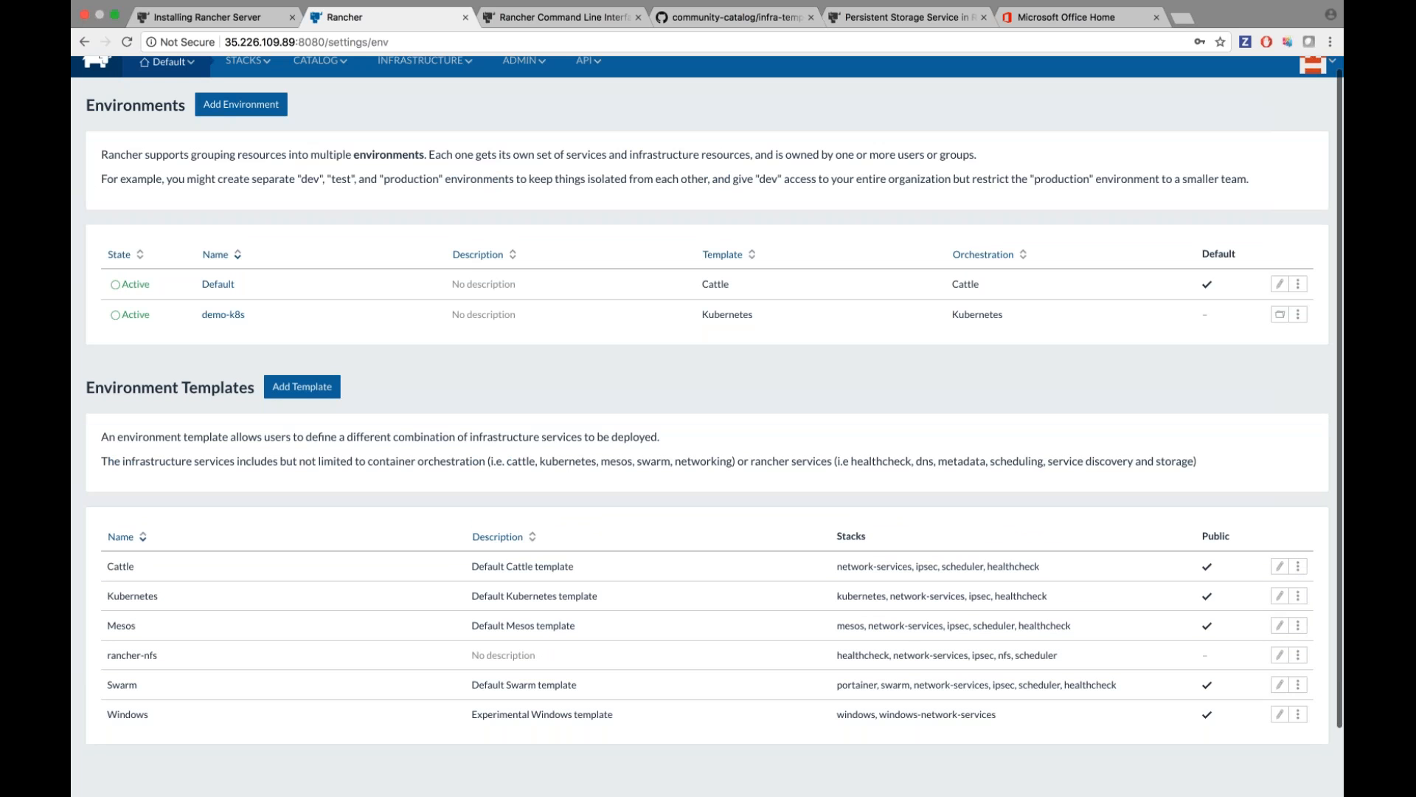
Name a new environment 'nfs-demo' and base it on the rancher-nfs template.
click(241, 104)
text(nfs-demo)
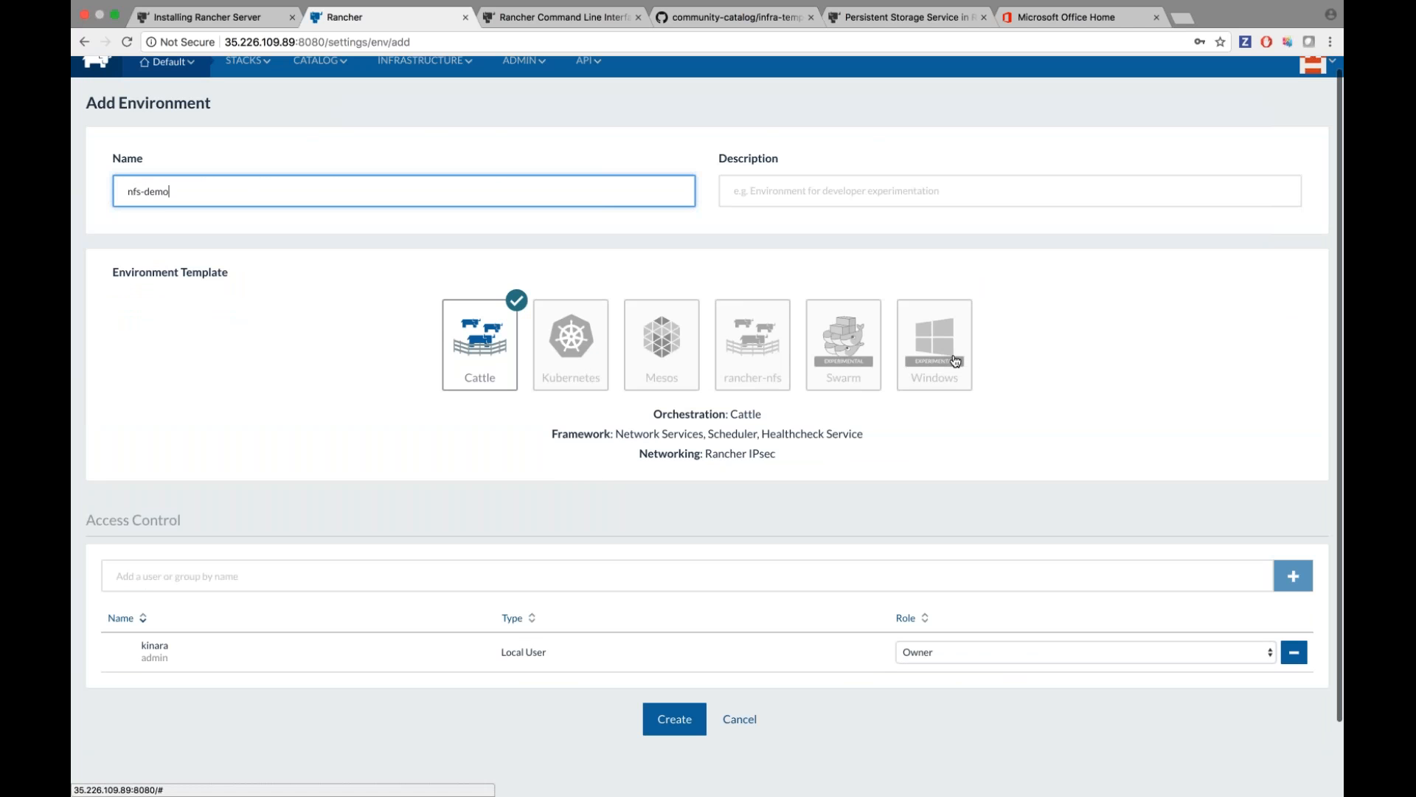
click(728, 373)
scroll(362, 499, down, 1)
scroll(363, 498, down, 1)
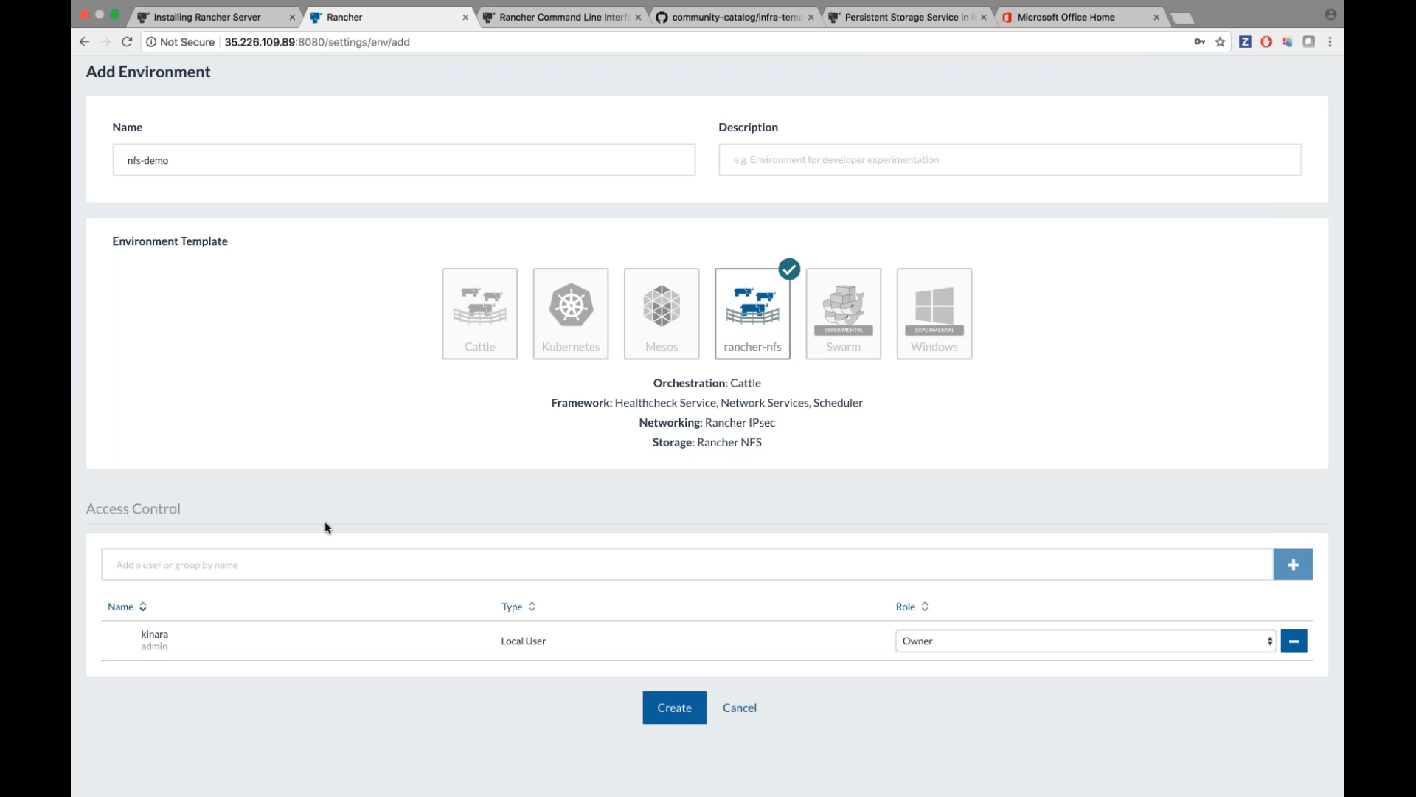
scroll(325, 526, down, 2)
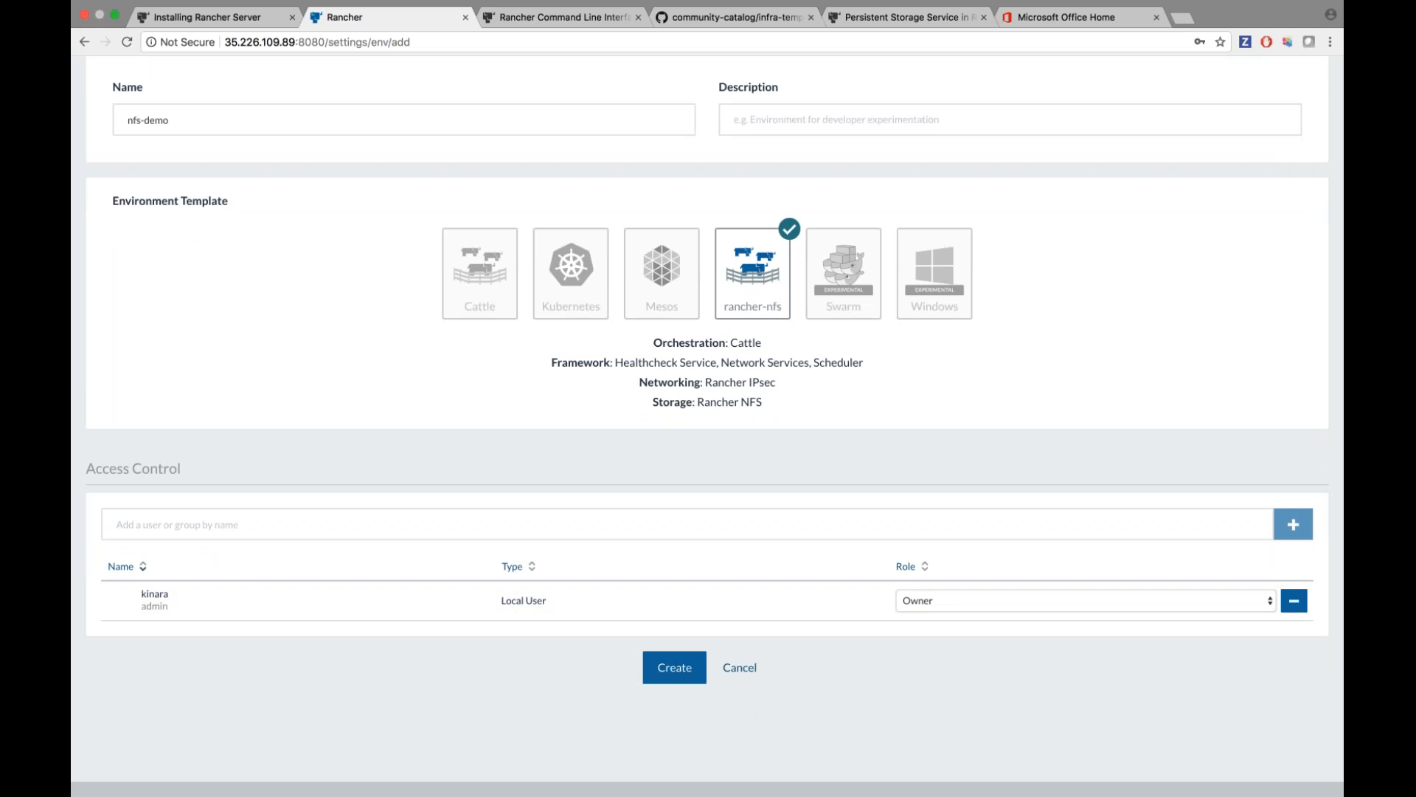
Add a second local user to the environment's access control list.
click(949, 607)
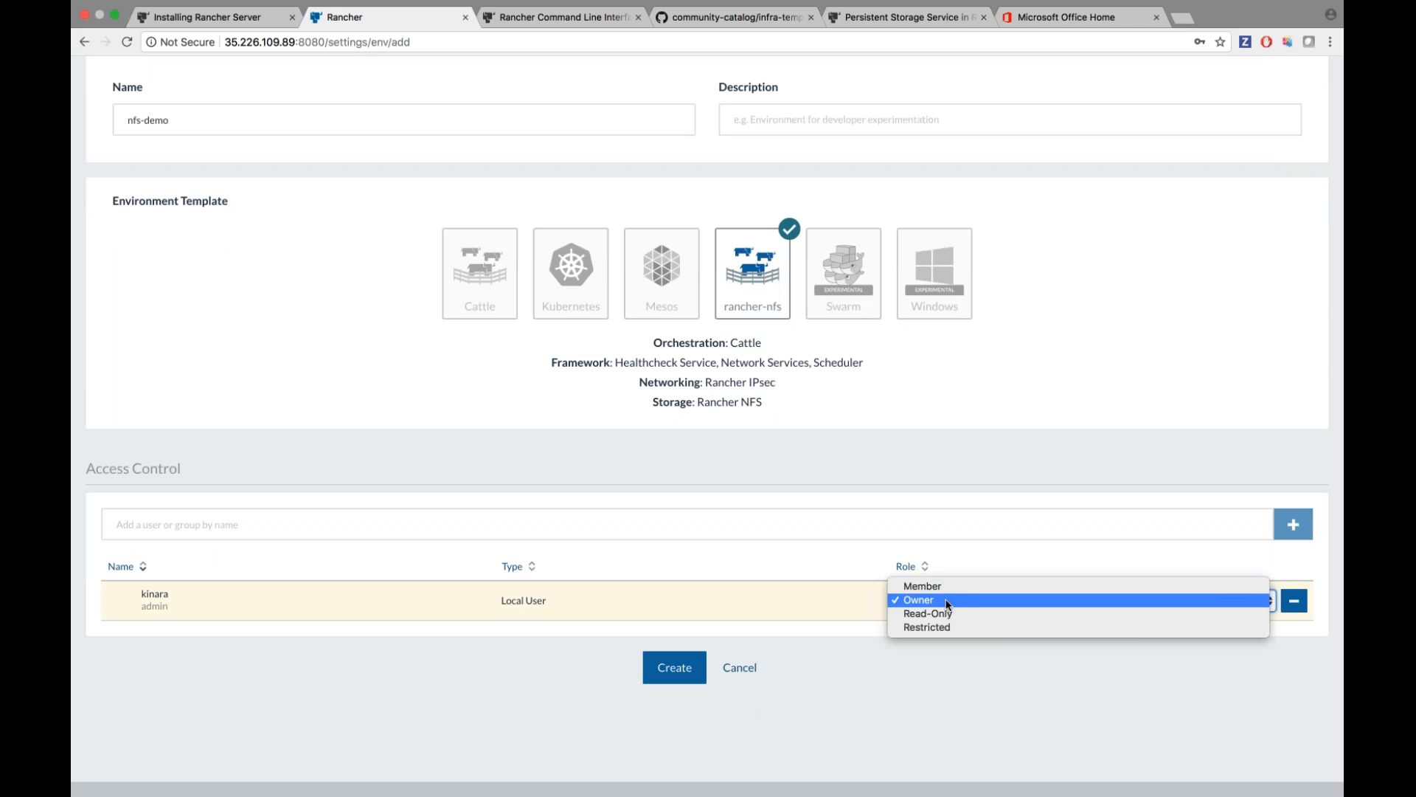
click(948, 600)
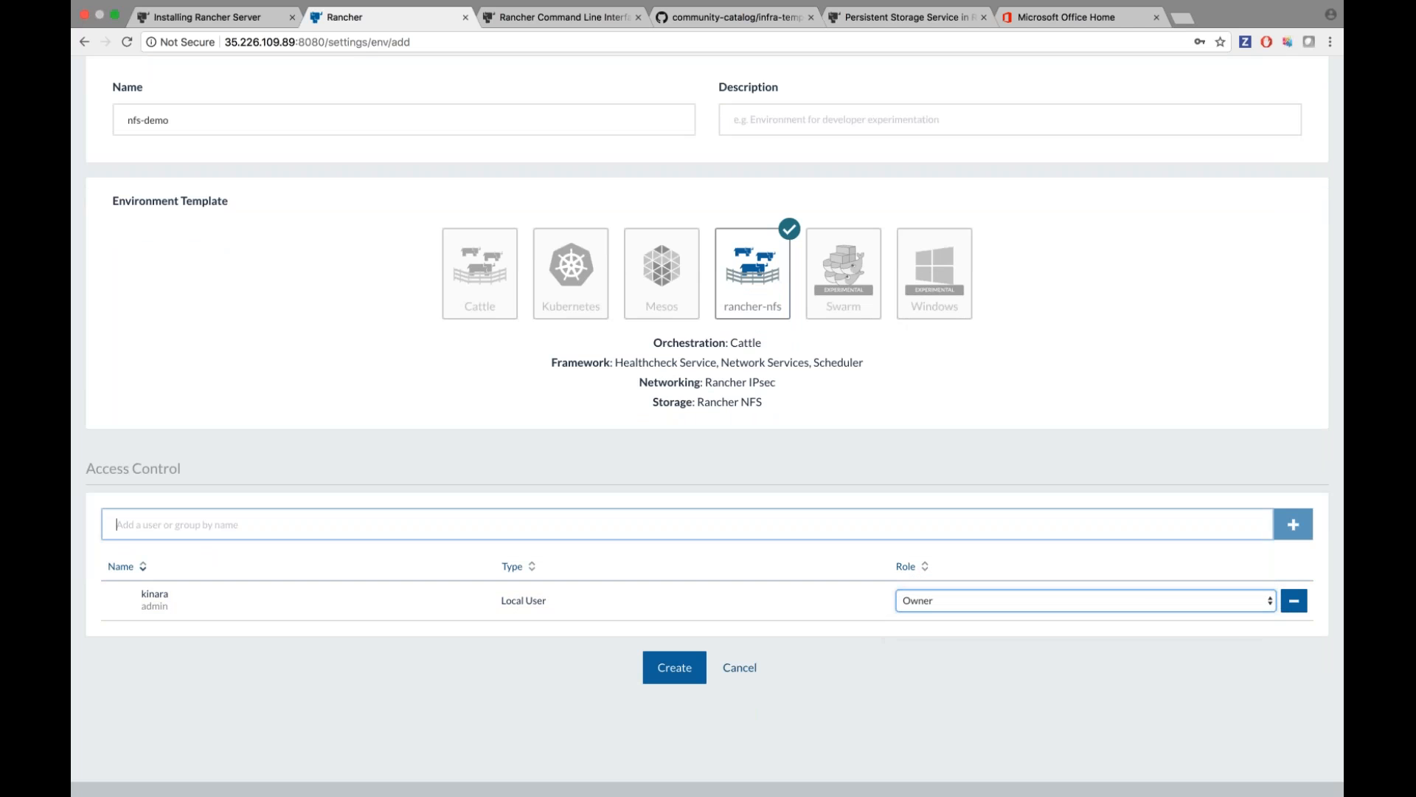
text(denise)
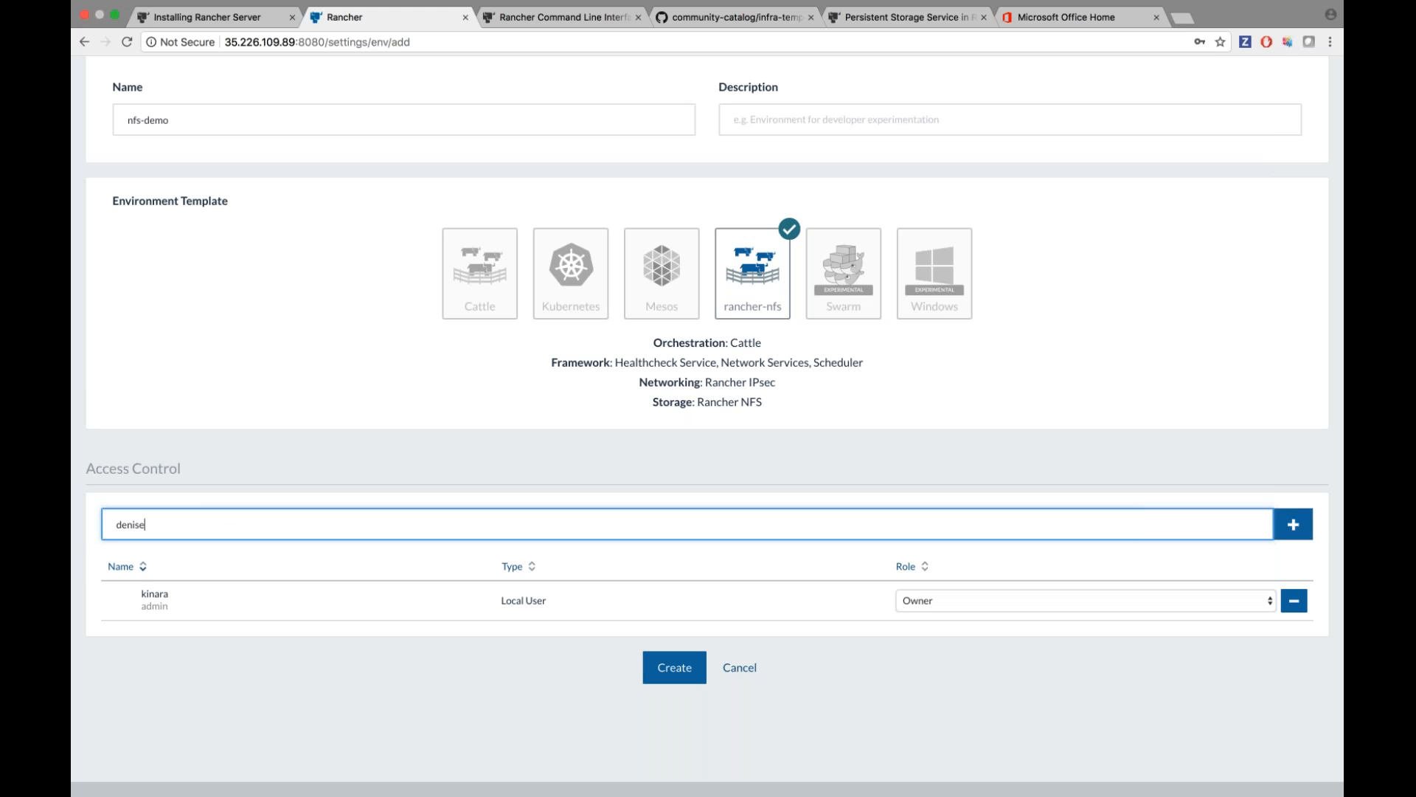
key(Return)
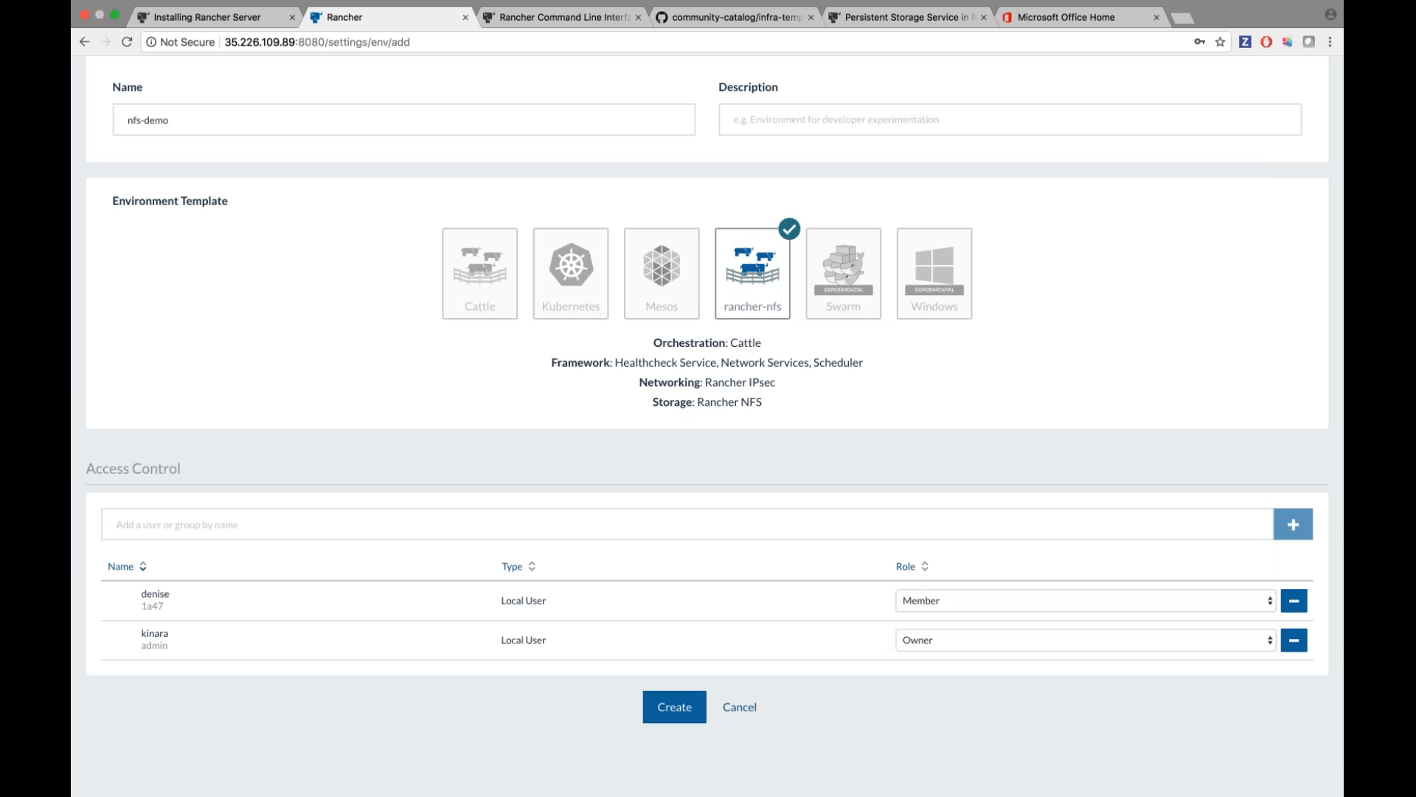
Give the added user the Read-Only role and create the nfs-demo environment.
scroll(932, 600, down, 1)
click(933, 603)
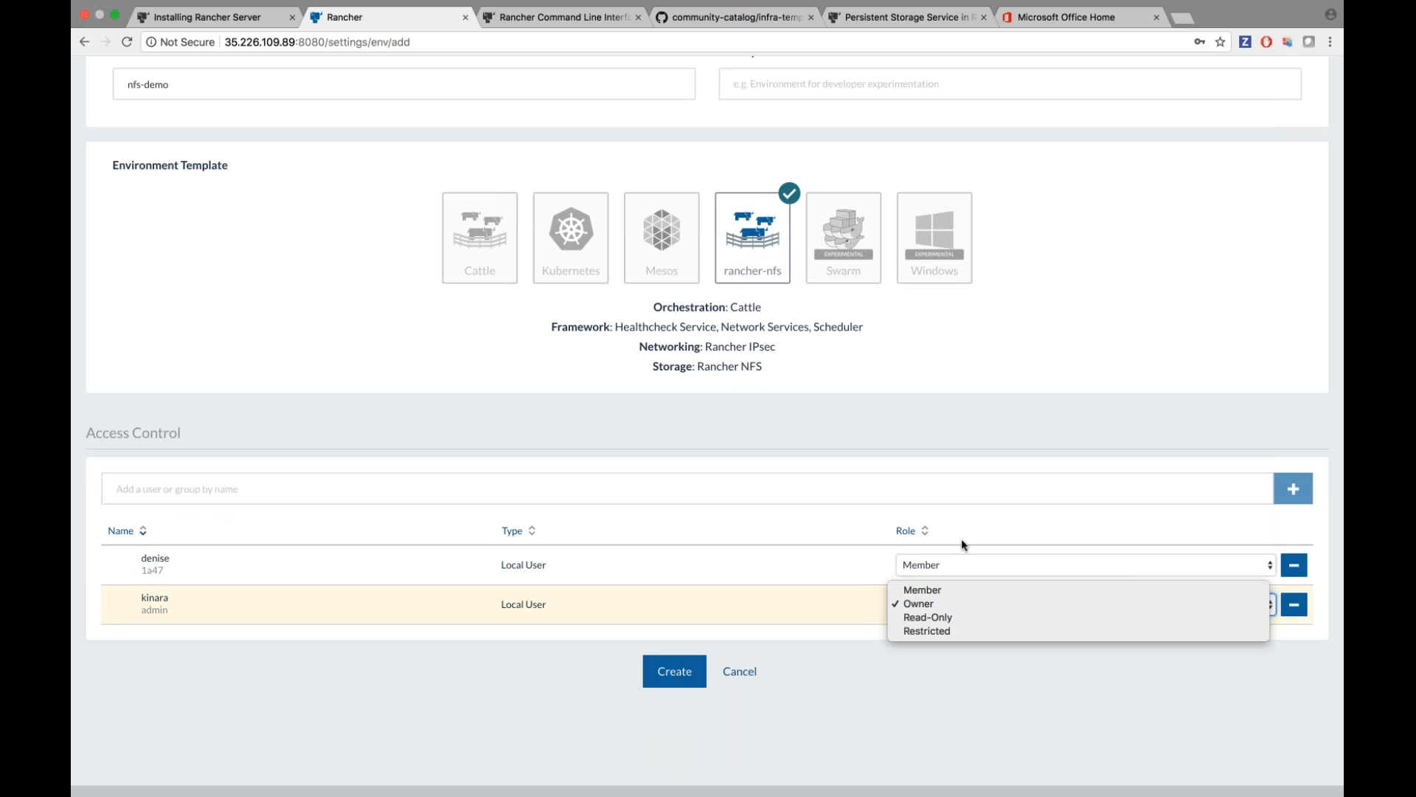
click(976, 530)
click(933, 564)
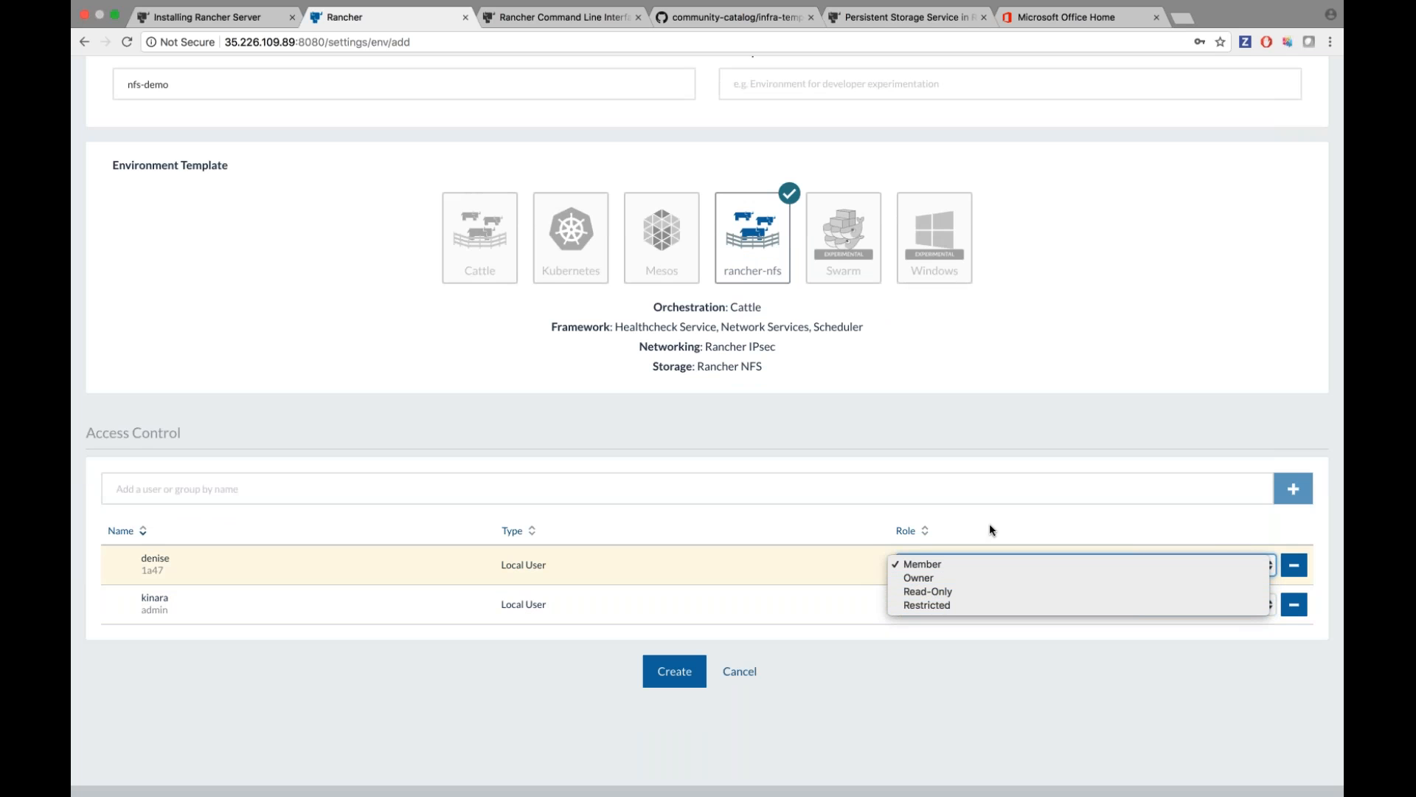
click(989, 525)
click(962, 564)
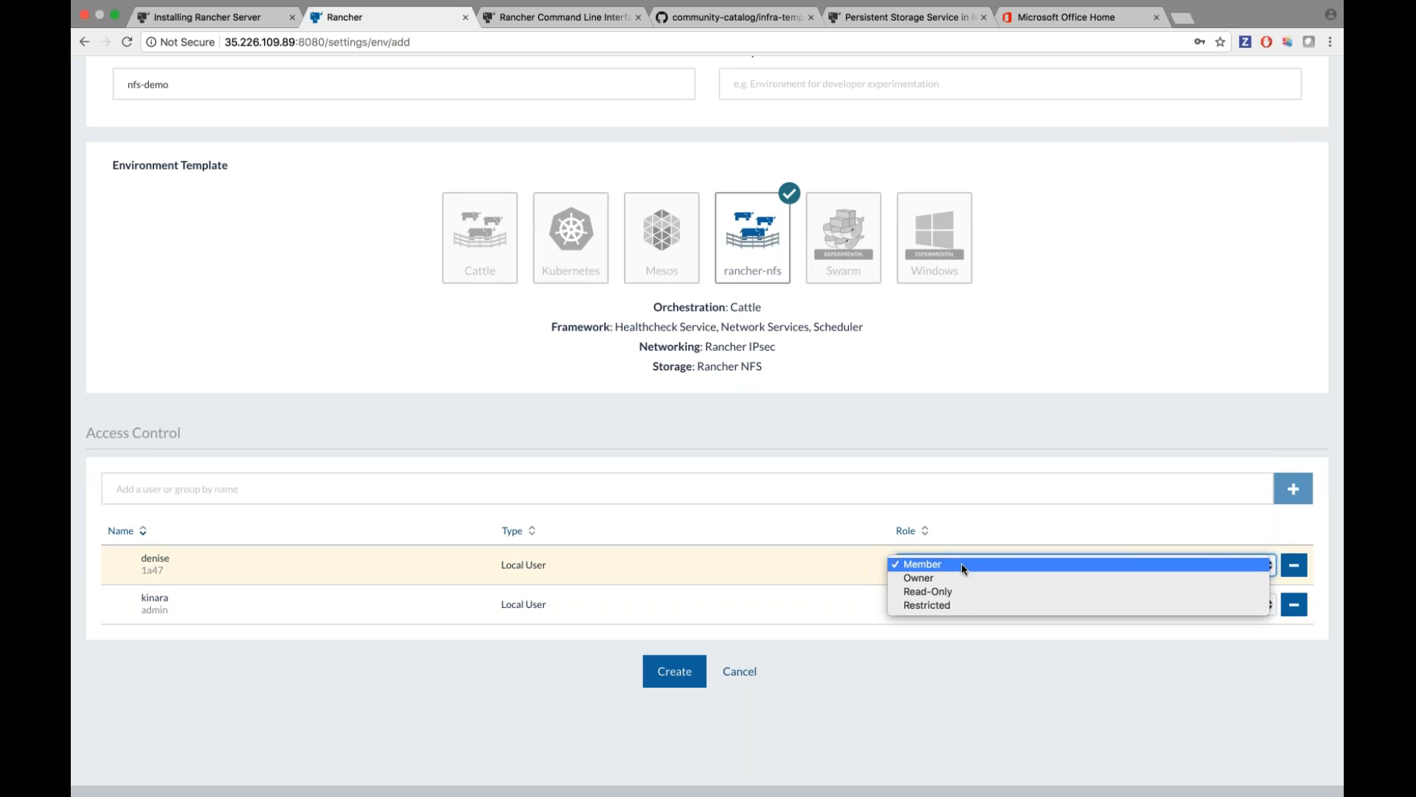
click(956, 592)
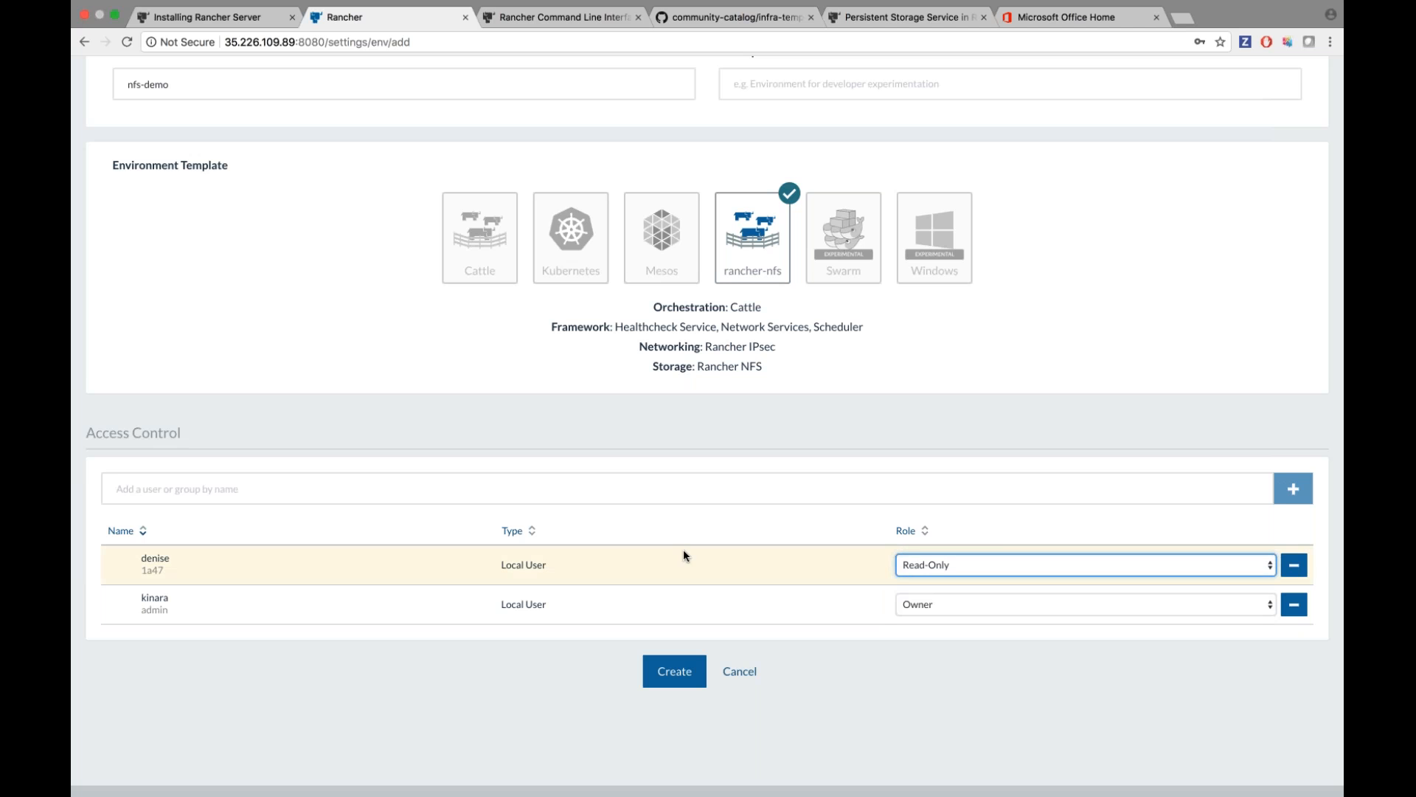
scroll(683, 554, down, 1)
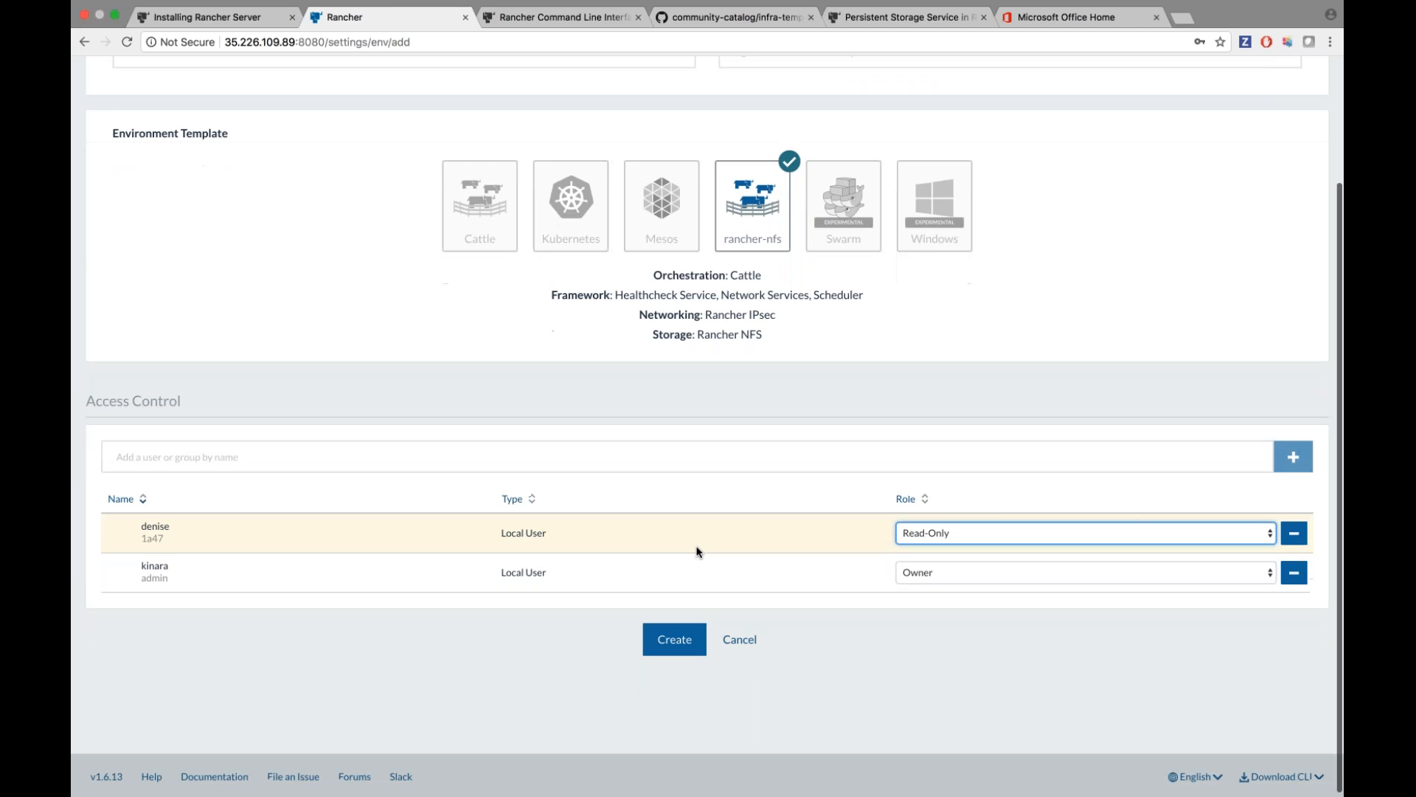
click(673, 640)
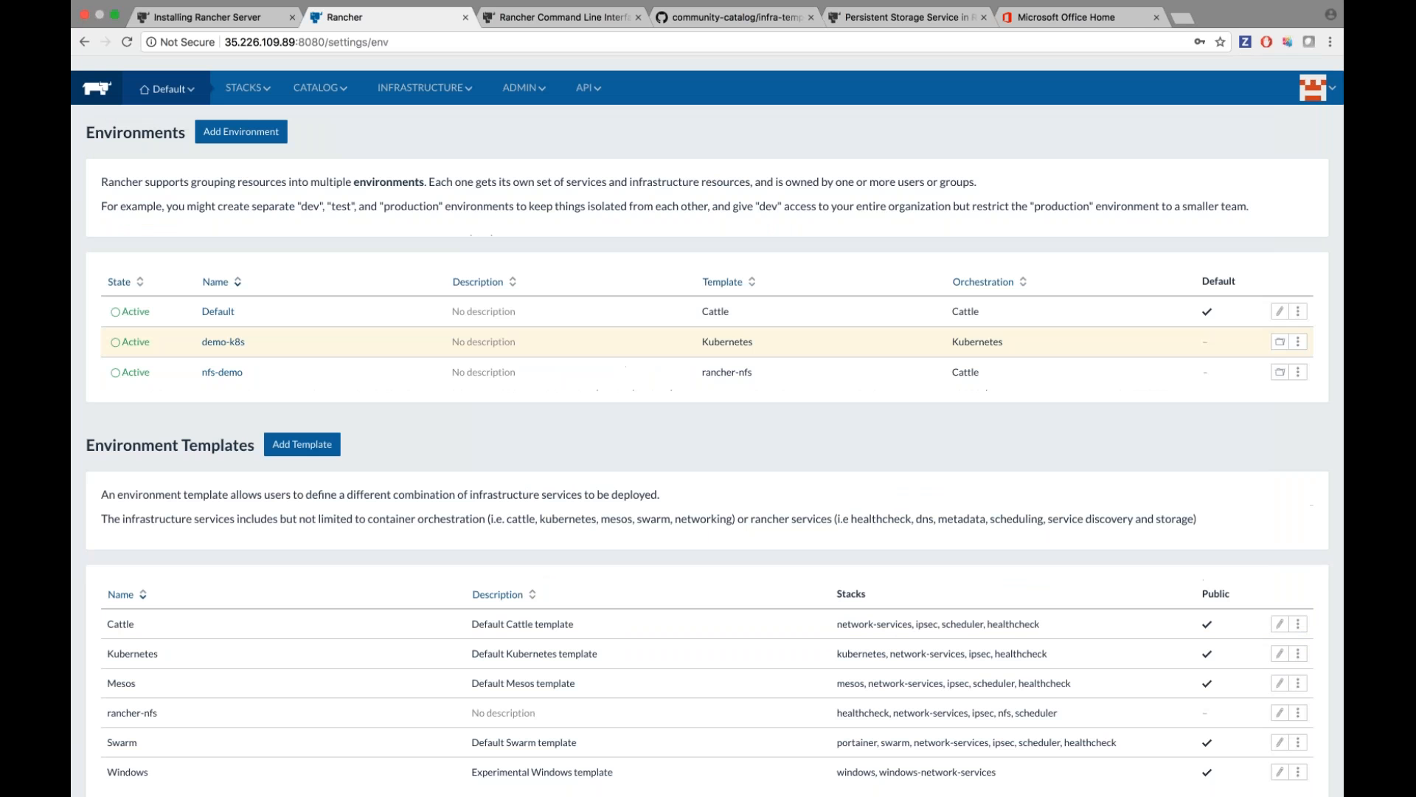
Switch to nfs-demo and inspect its infrastructure stacks, expanding and collapsing the nfs stack.
mouse_move(168, 80)
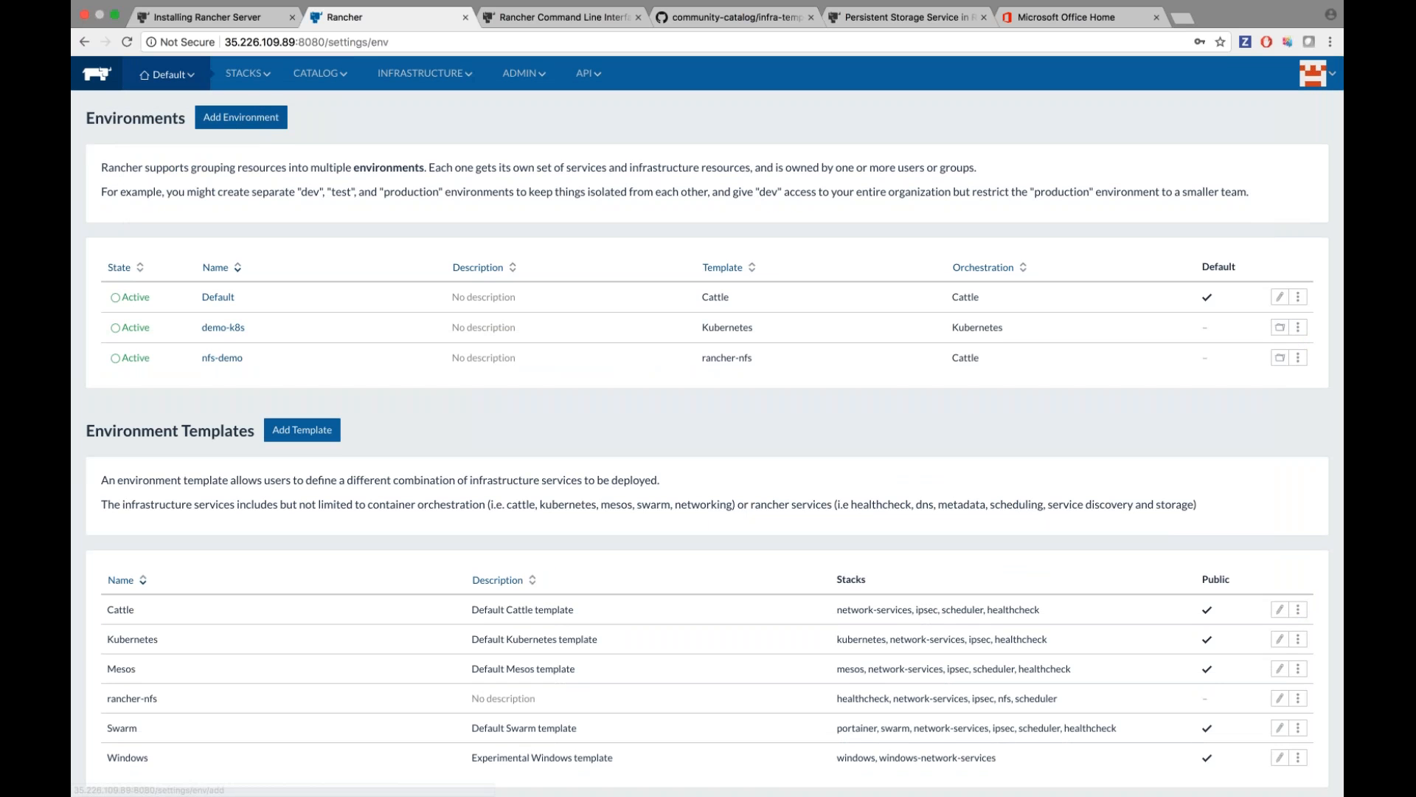
click(190, 170)
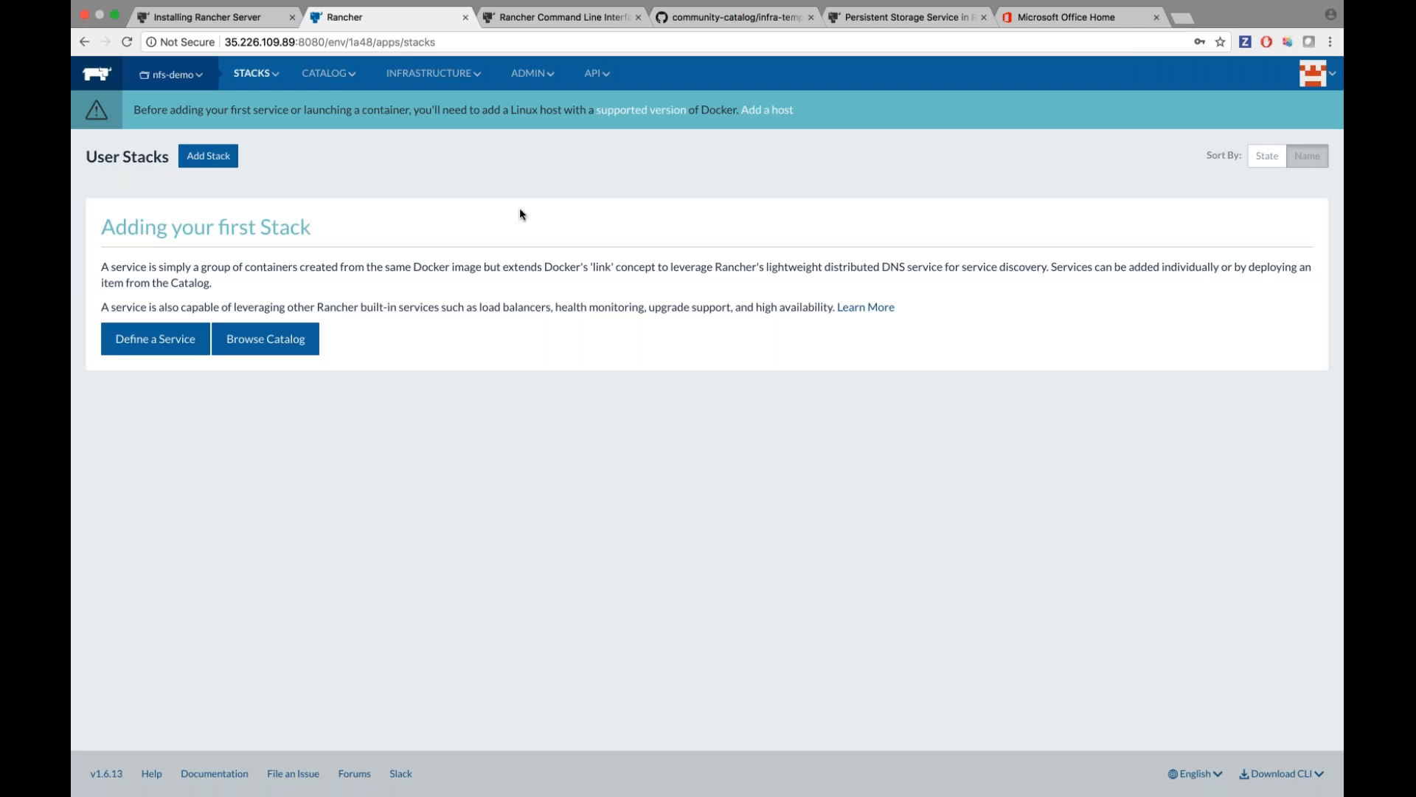
mouse_move(254, 73)
click(253, 148)
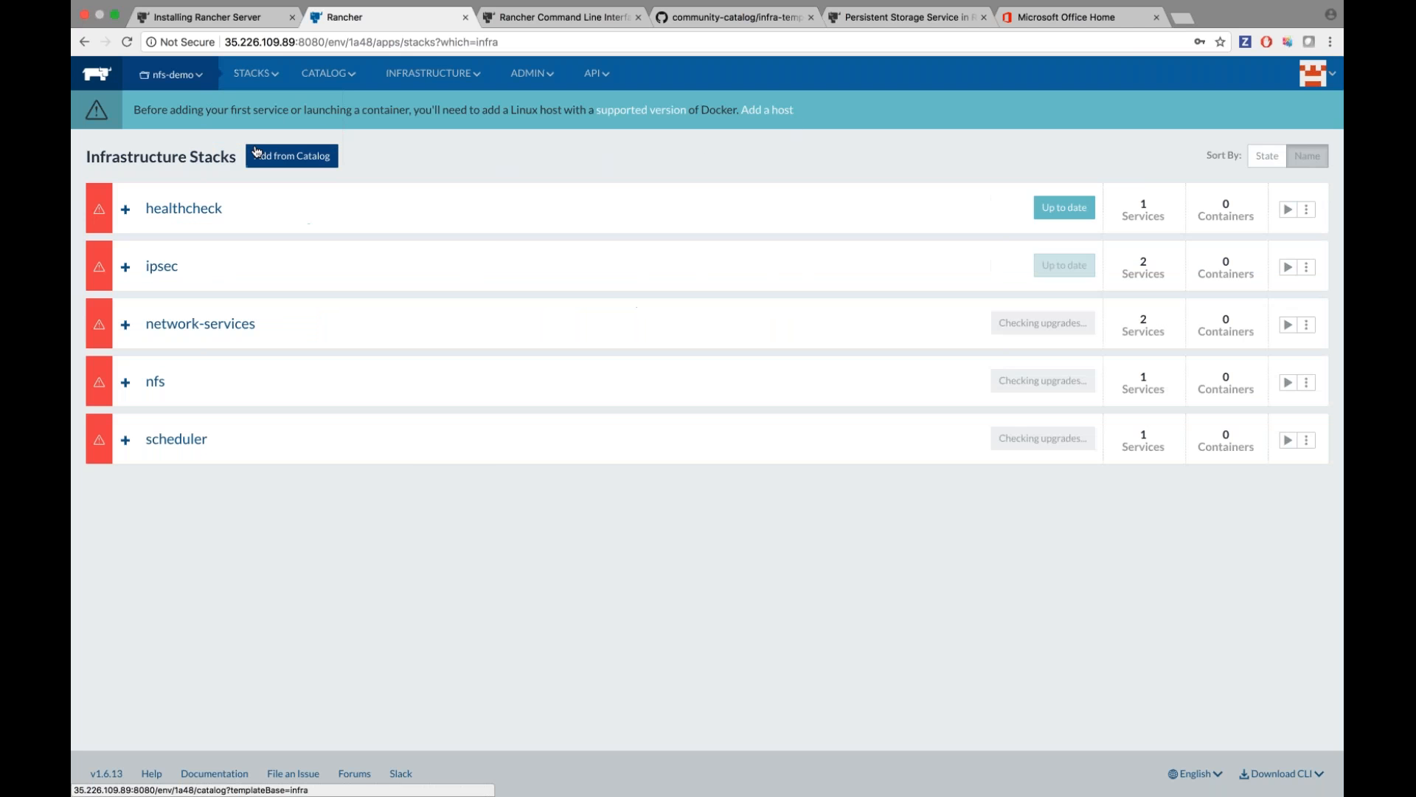
click(126, 381)
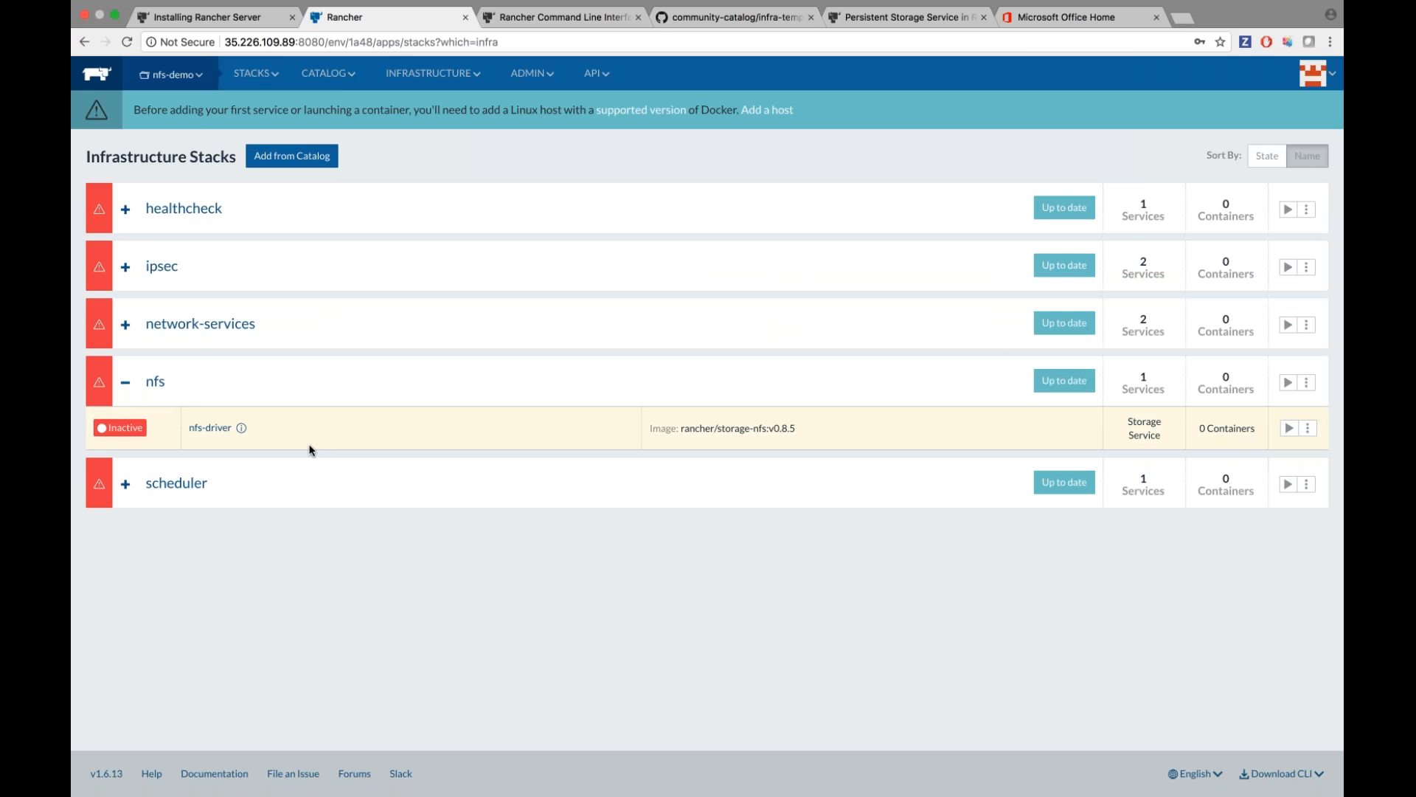
click(126, 382)
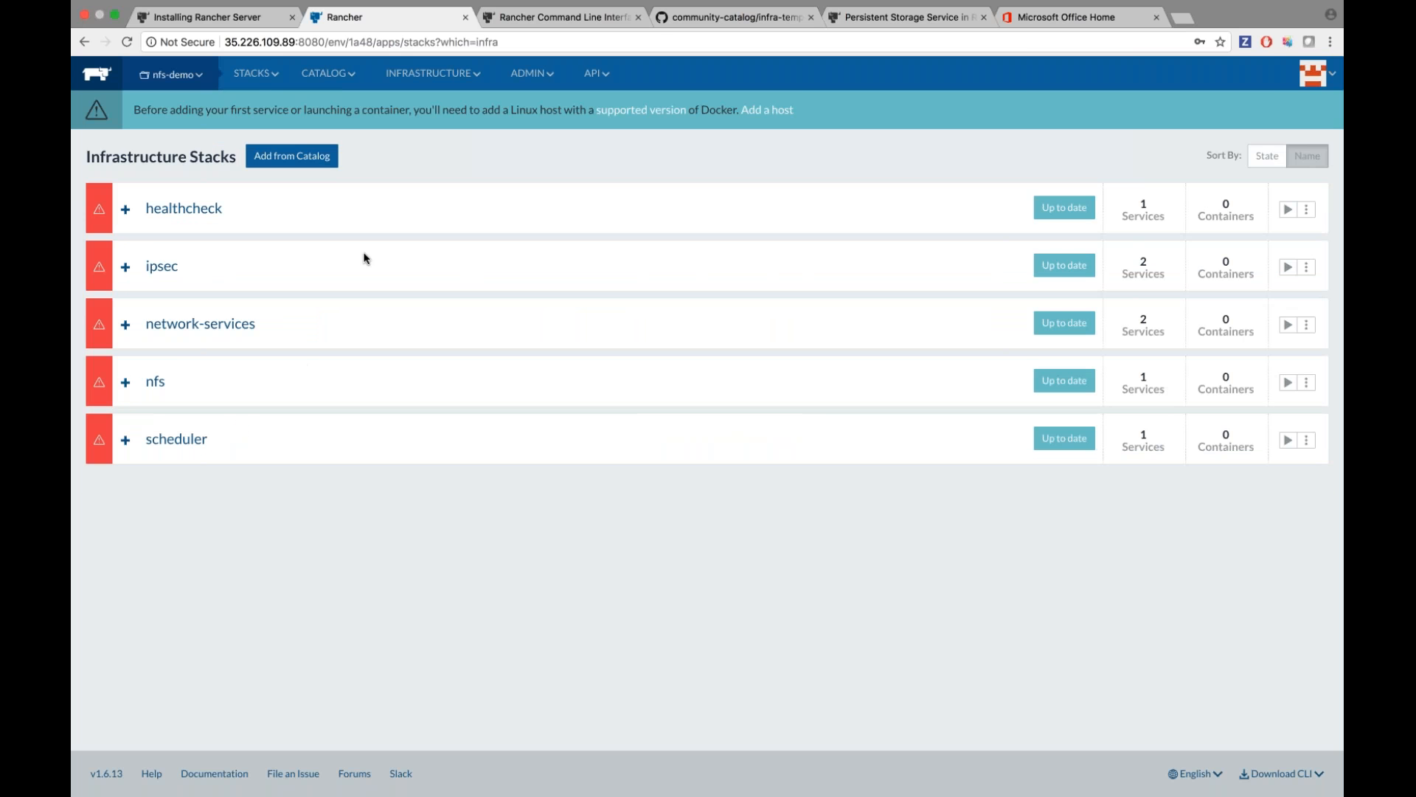
Switch back to the Default environment and view its Infrastructure Hosts page.
mouse_move(171, 74)
click(187, 120)
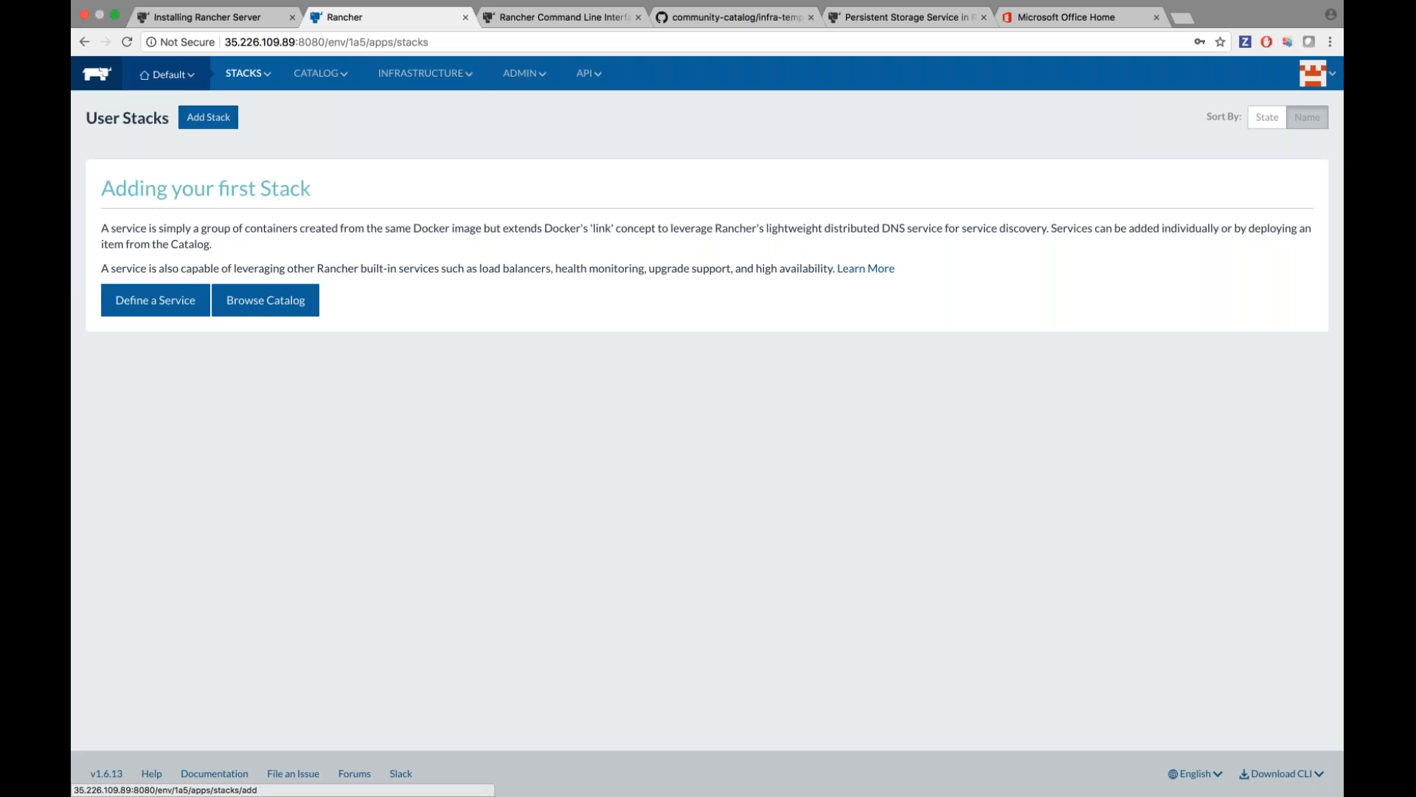
mouse_move(425, 74)
click(404, 102)
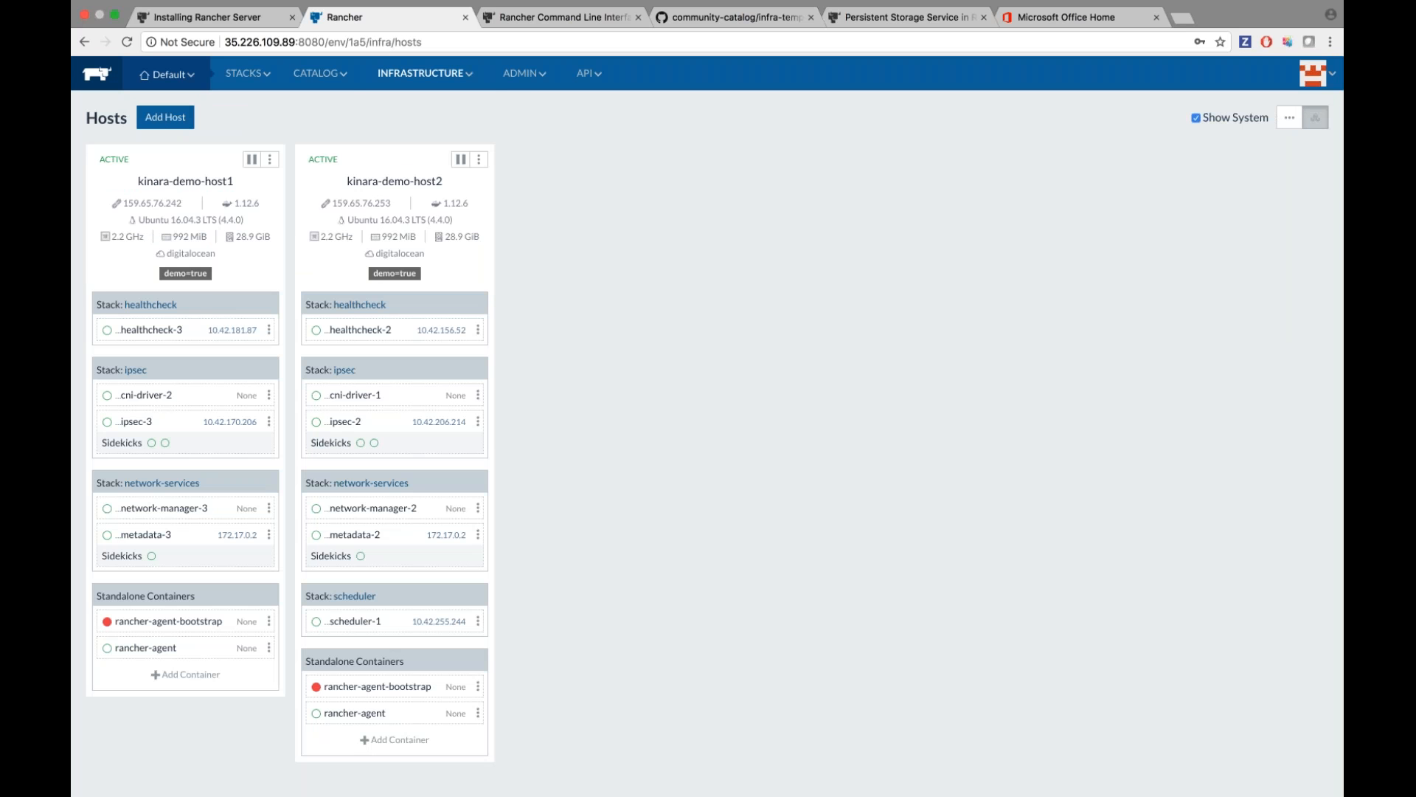
mouse_move(254, 77)
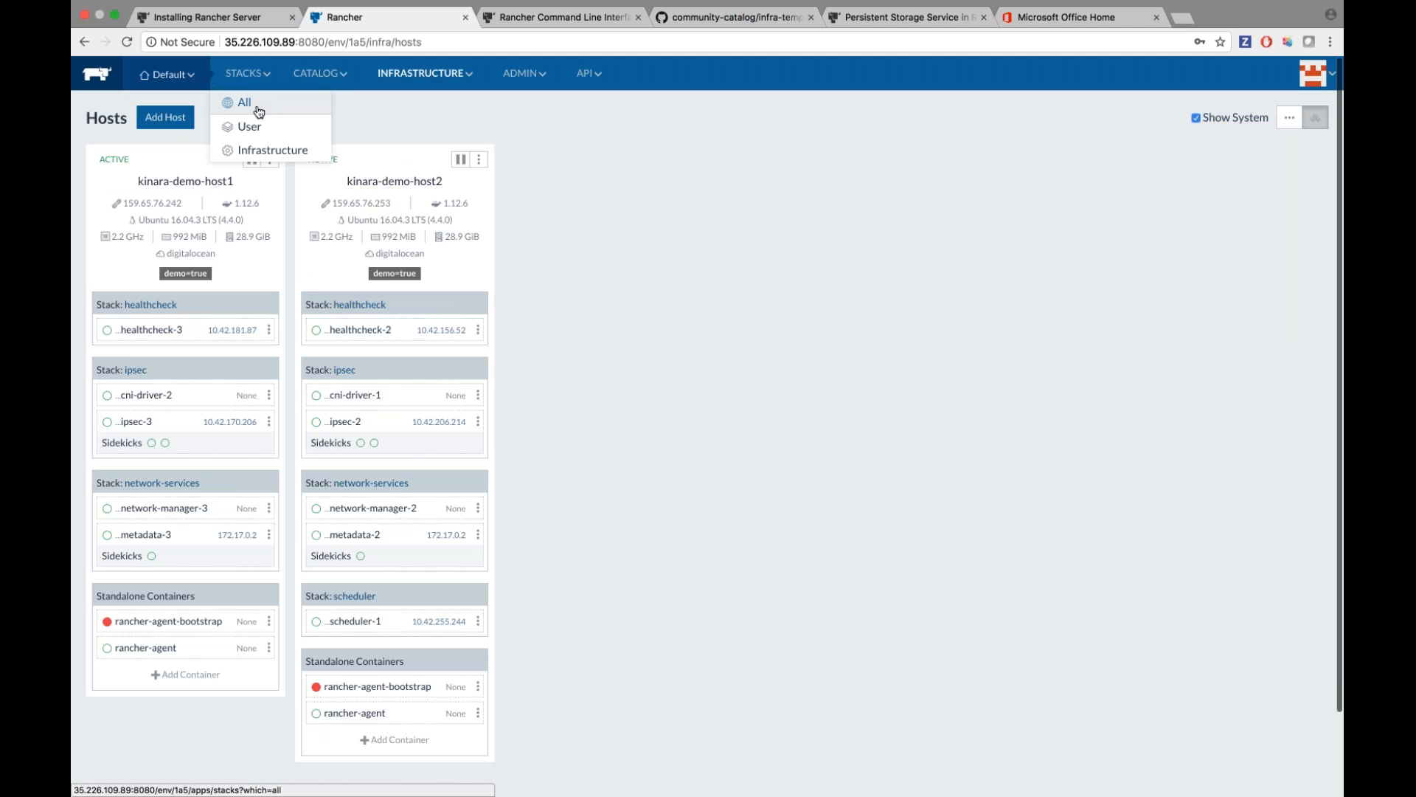
Inspect the healthcheck service's container, then expand the ipsec stack in Infrastructure Stacks.
click(258, 150)
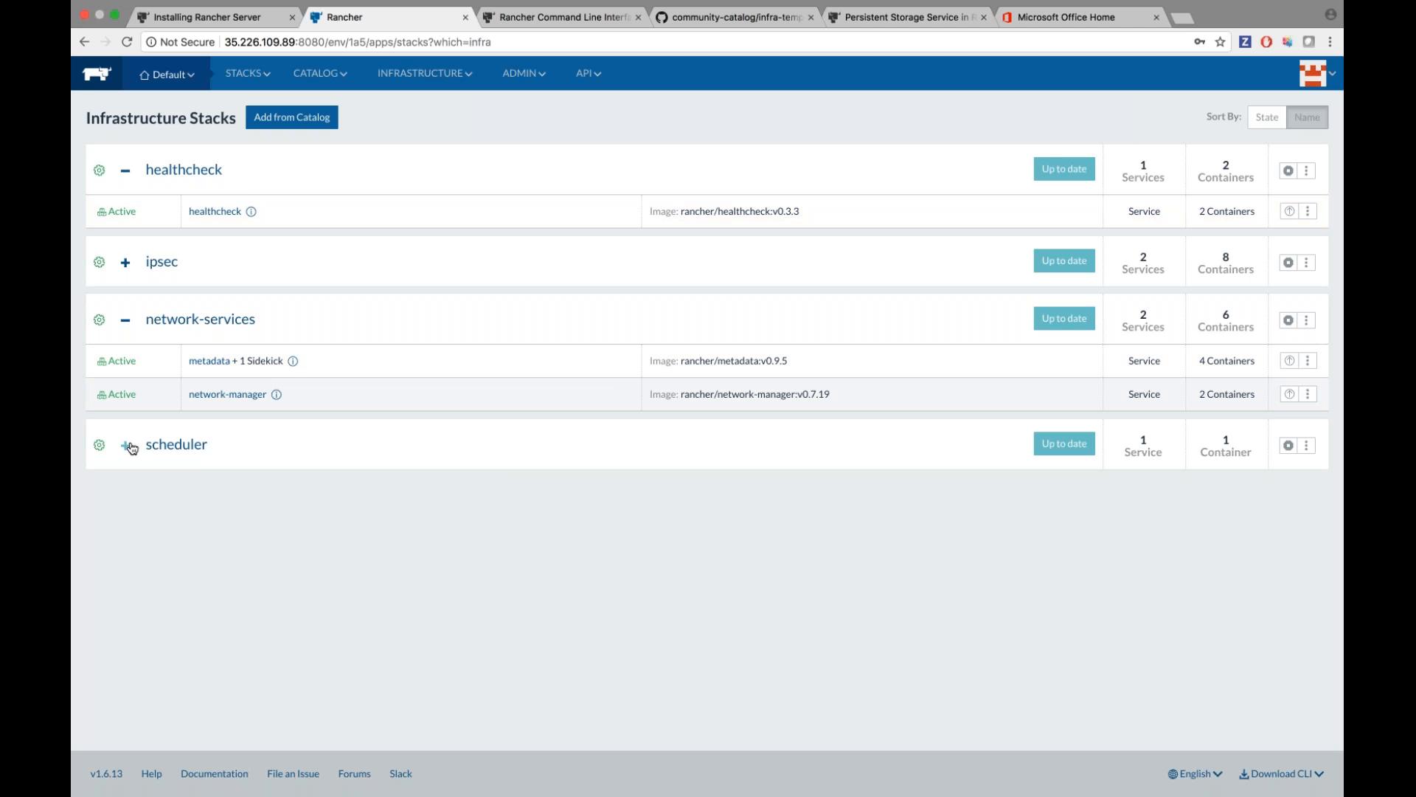
click(221, 212)
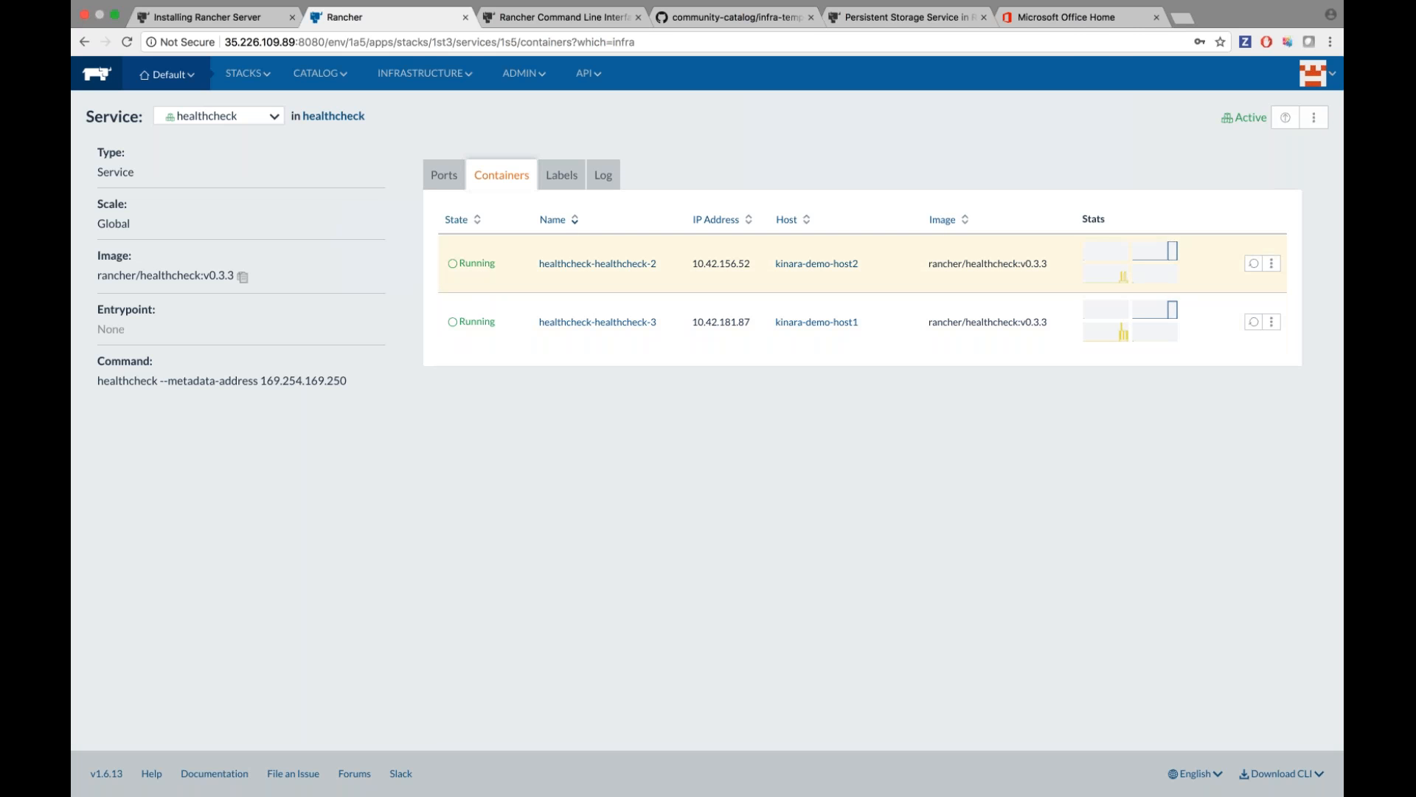
click(1270, 263)
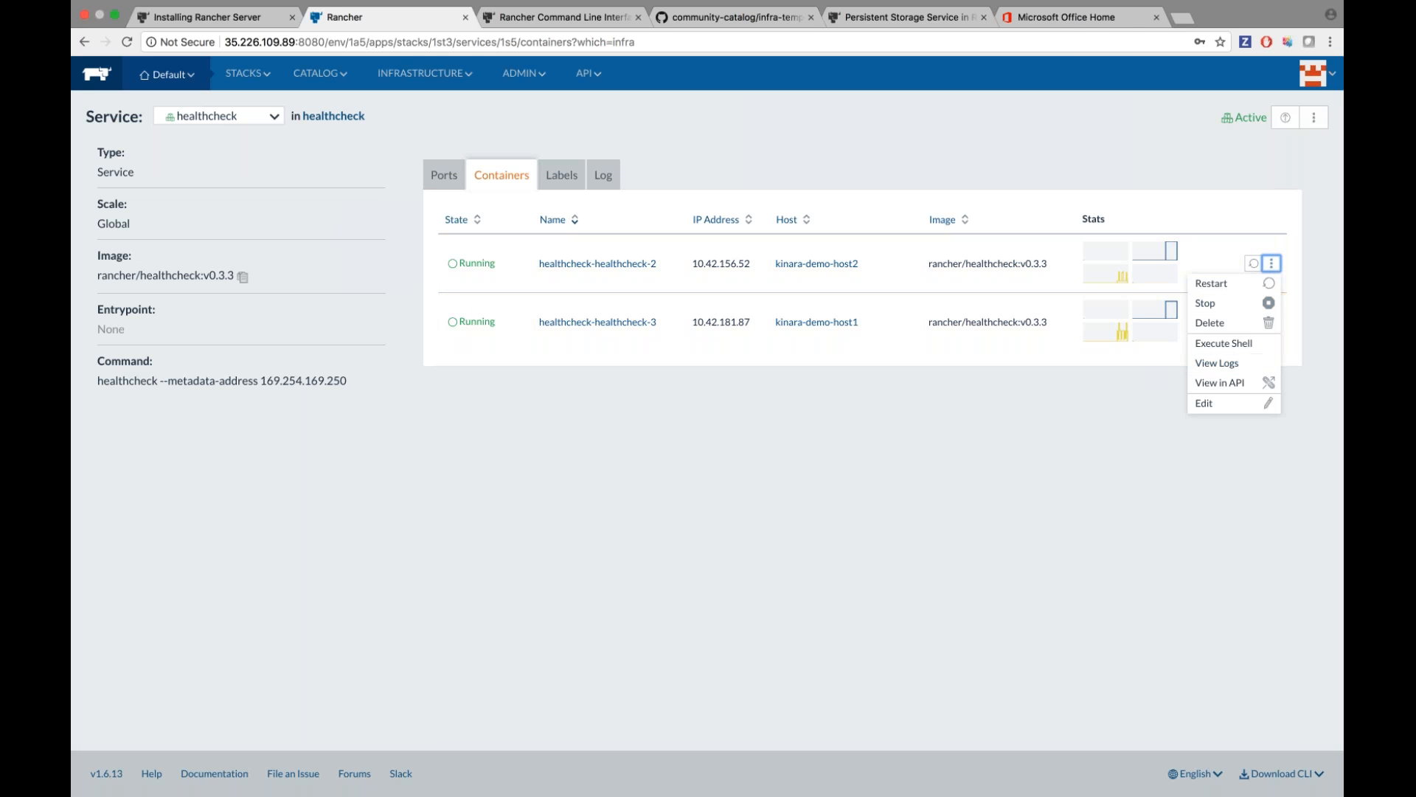
click(84, 42)
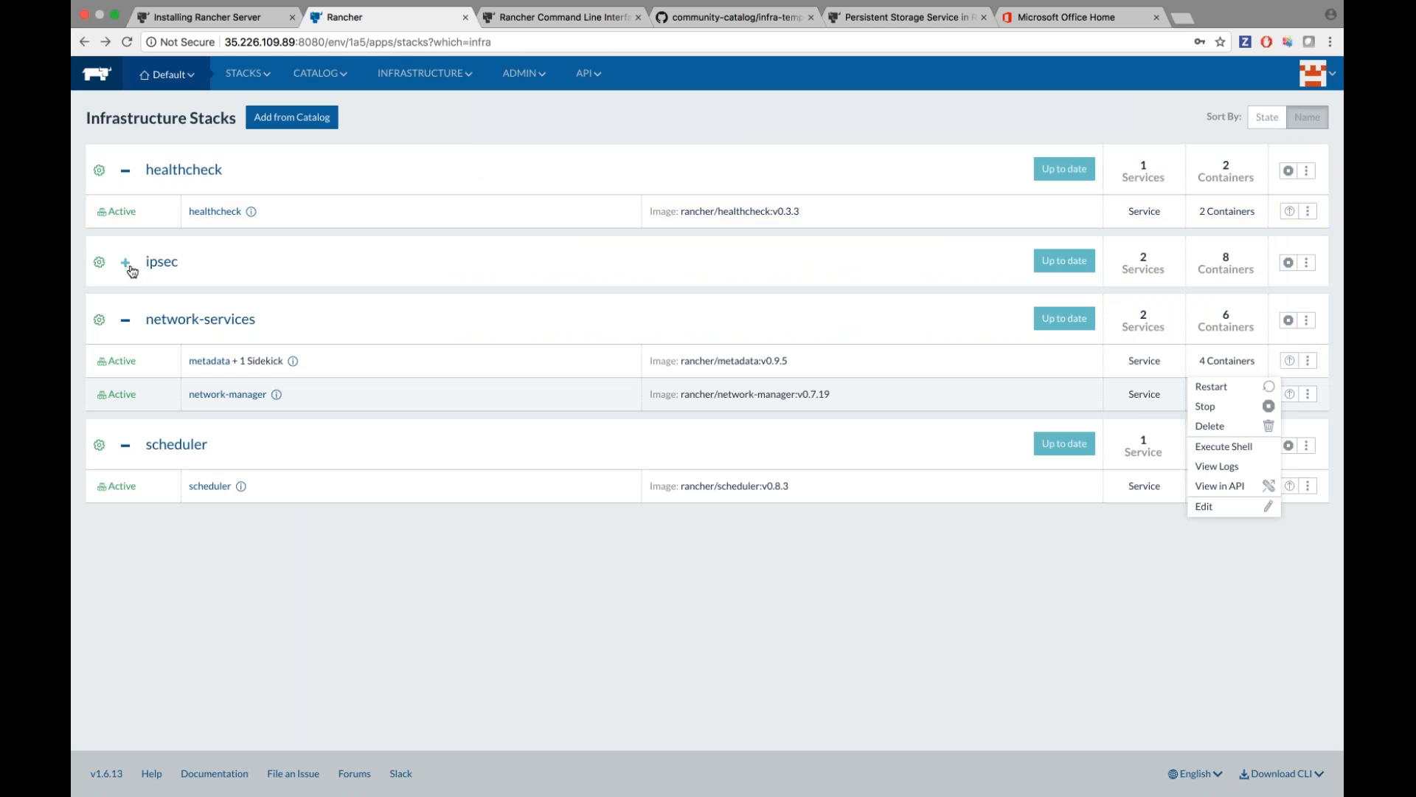
click(126, 264)
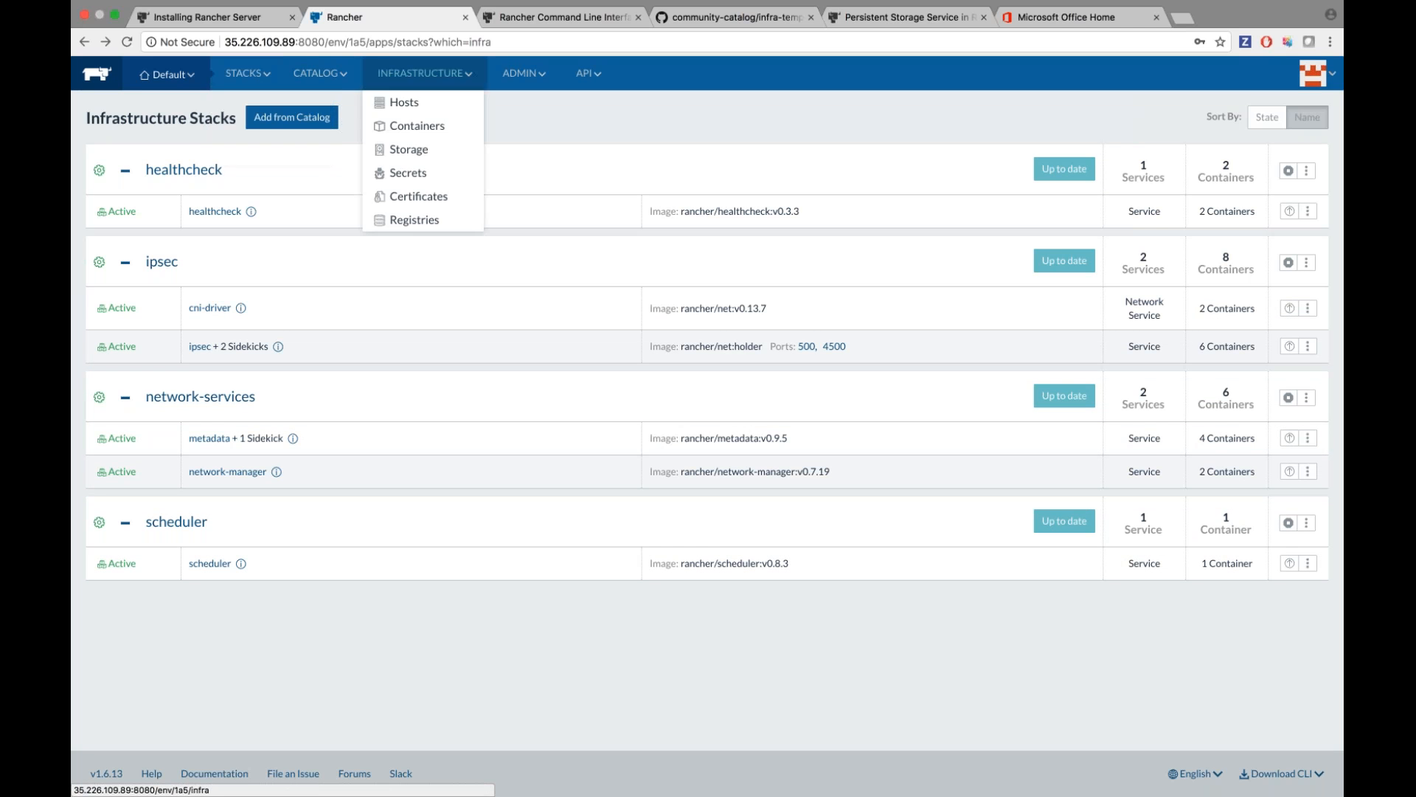
Add an empty user stack named 'blog' from Stacks > User.
mouse_move(247, 73)
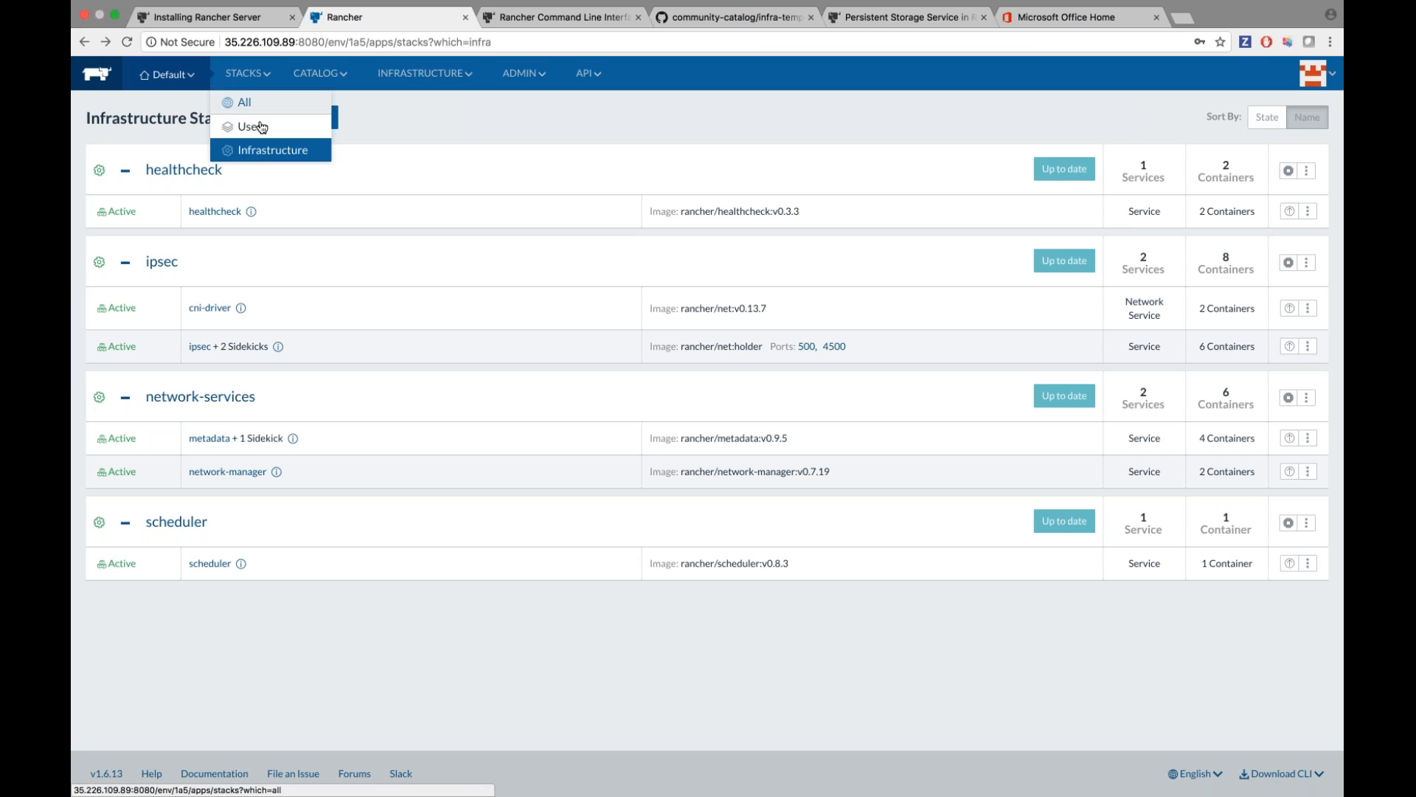
click(251, 126)
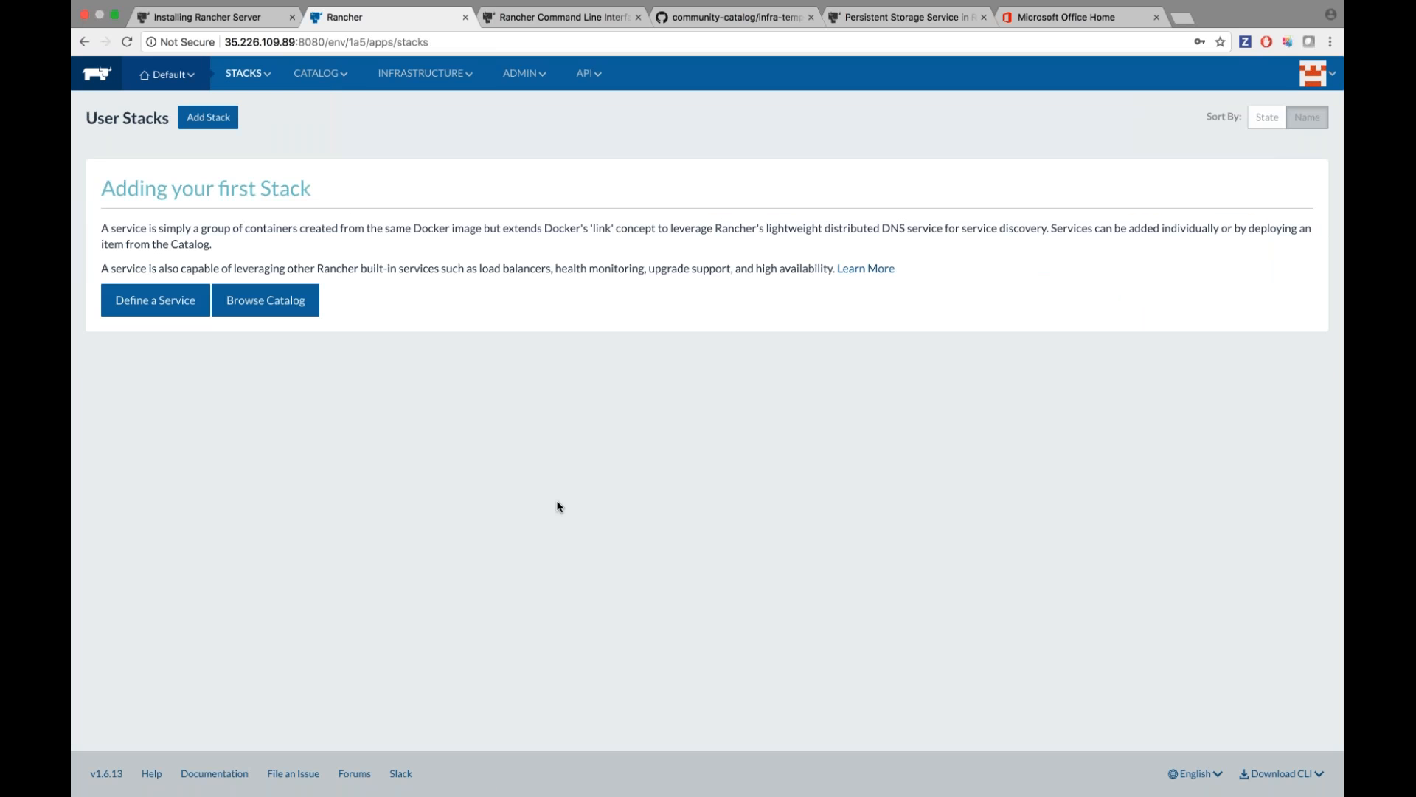
click(208, 116)
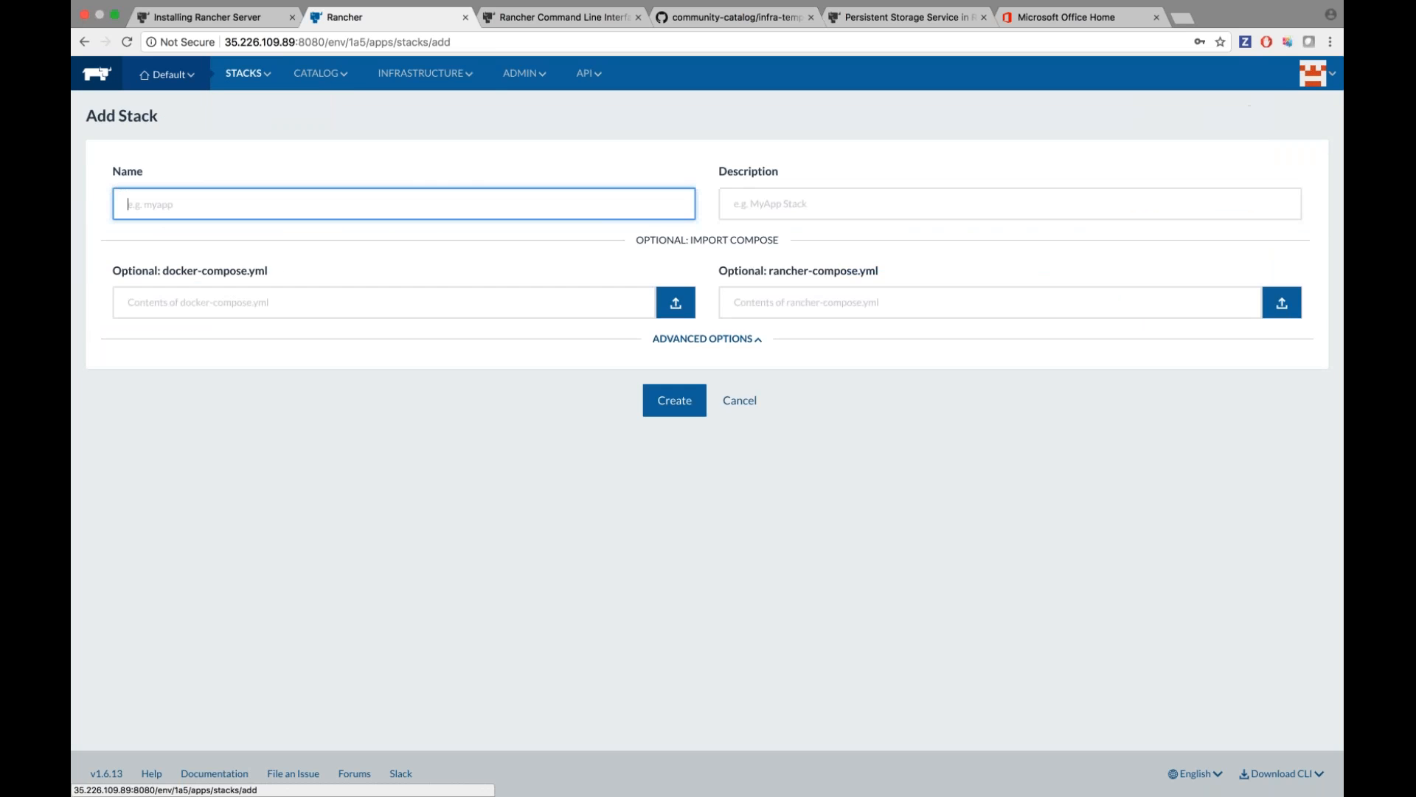
text(blog)
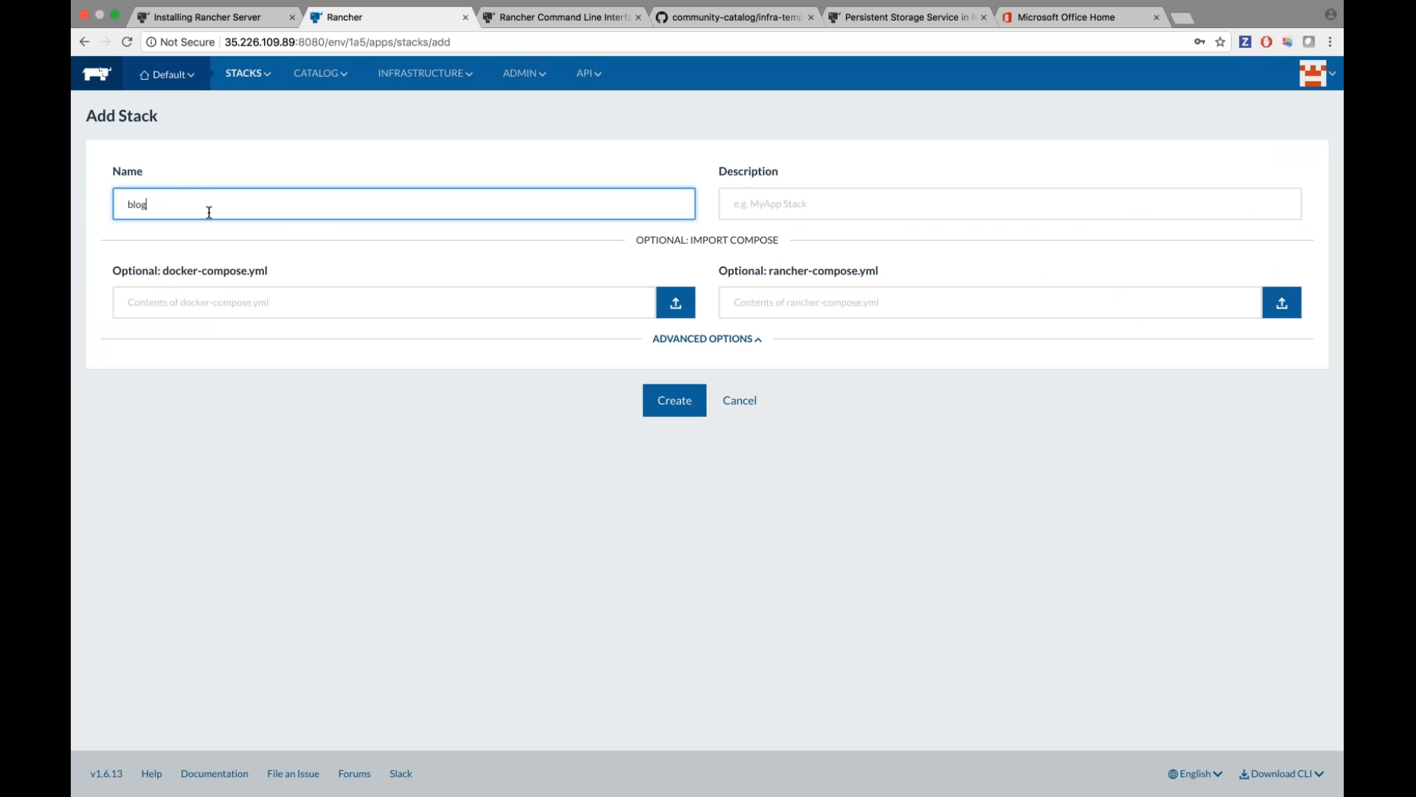
click(674, 400)
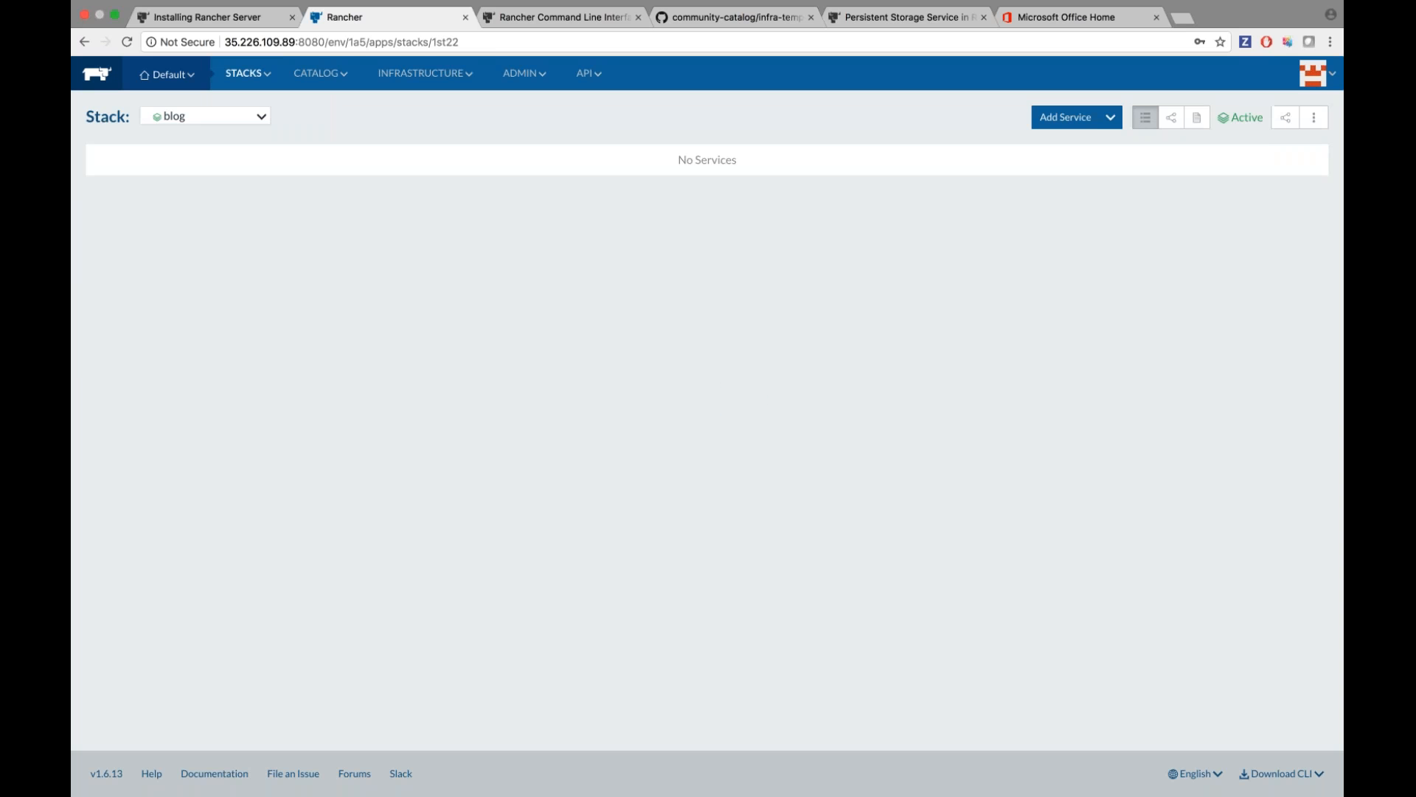
Start a new service in the blog stack named 'ghost'.
click(1065, 117)
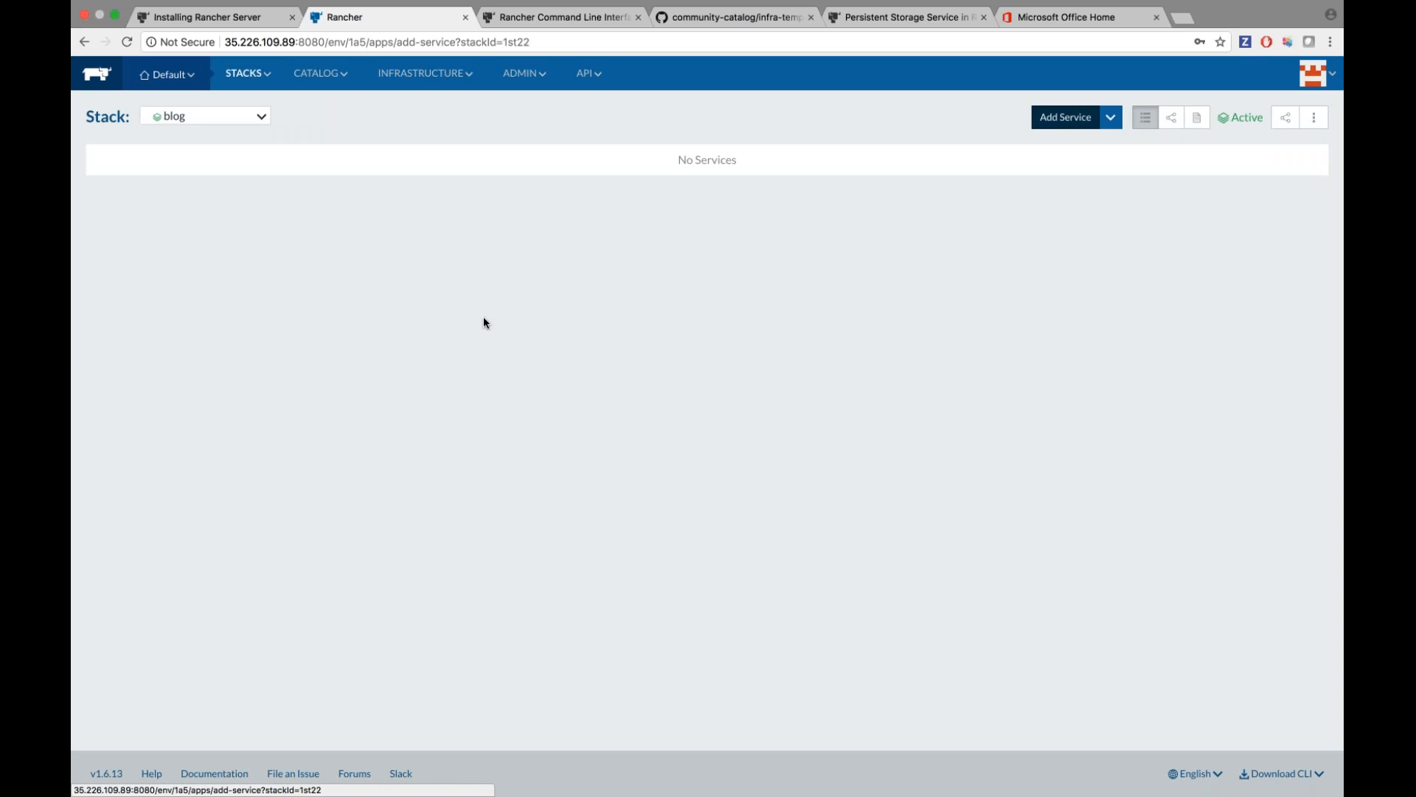
text(ghost)
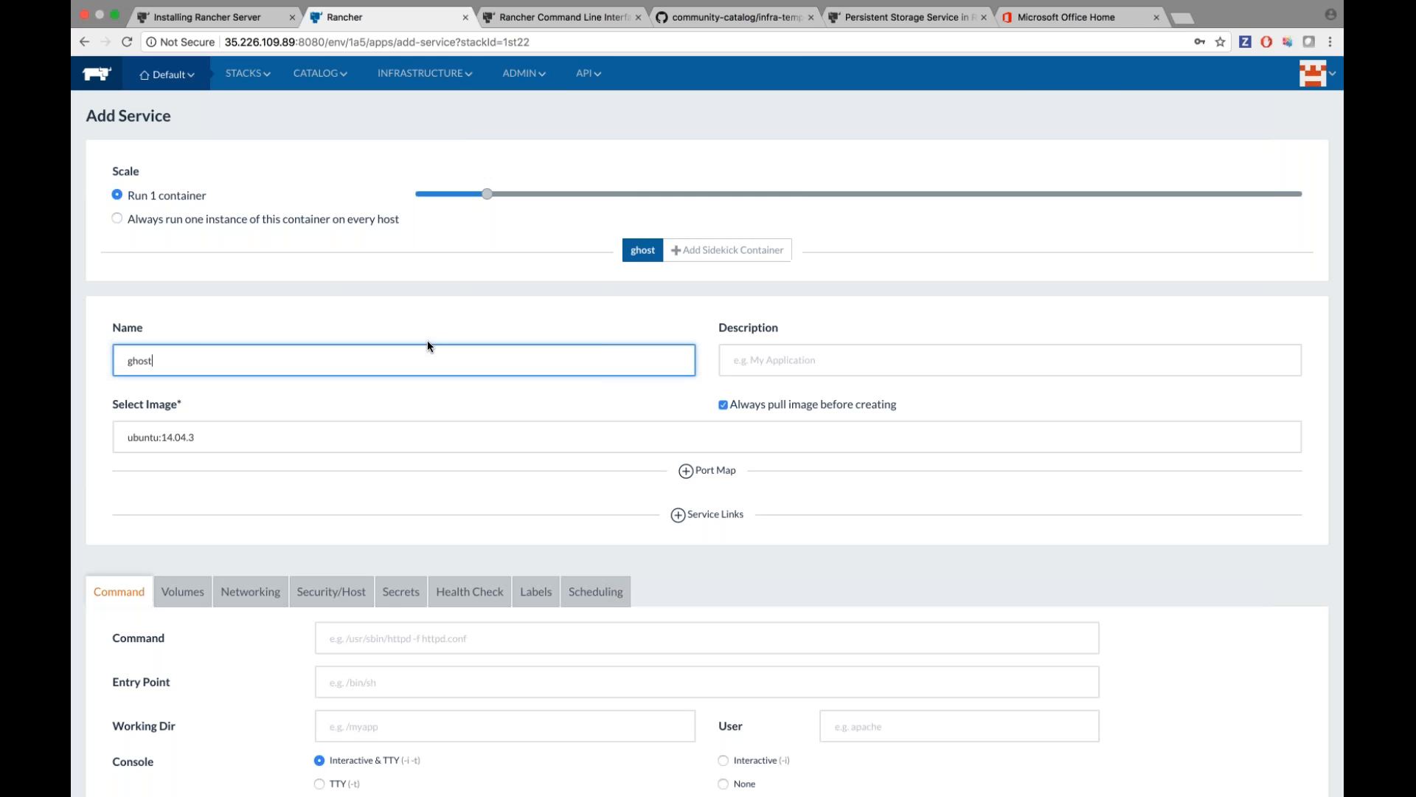
scroll(427, 339, down, 1)
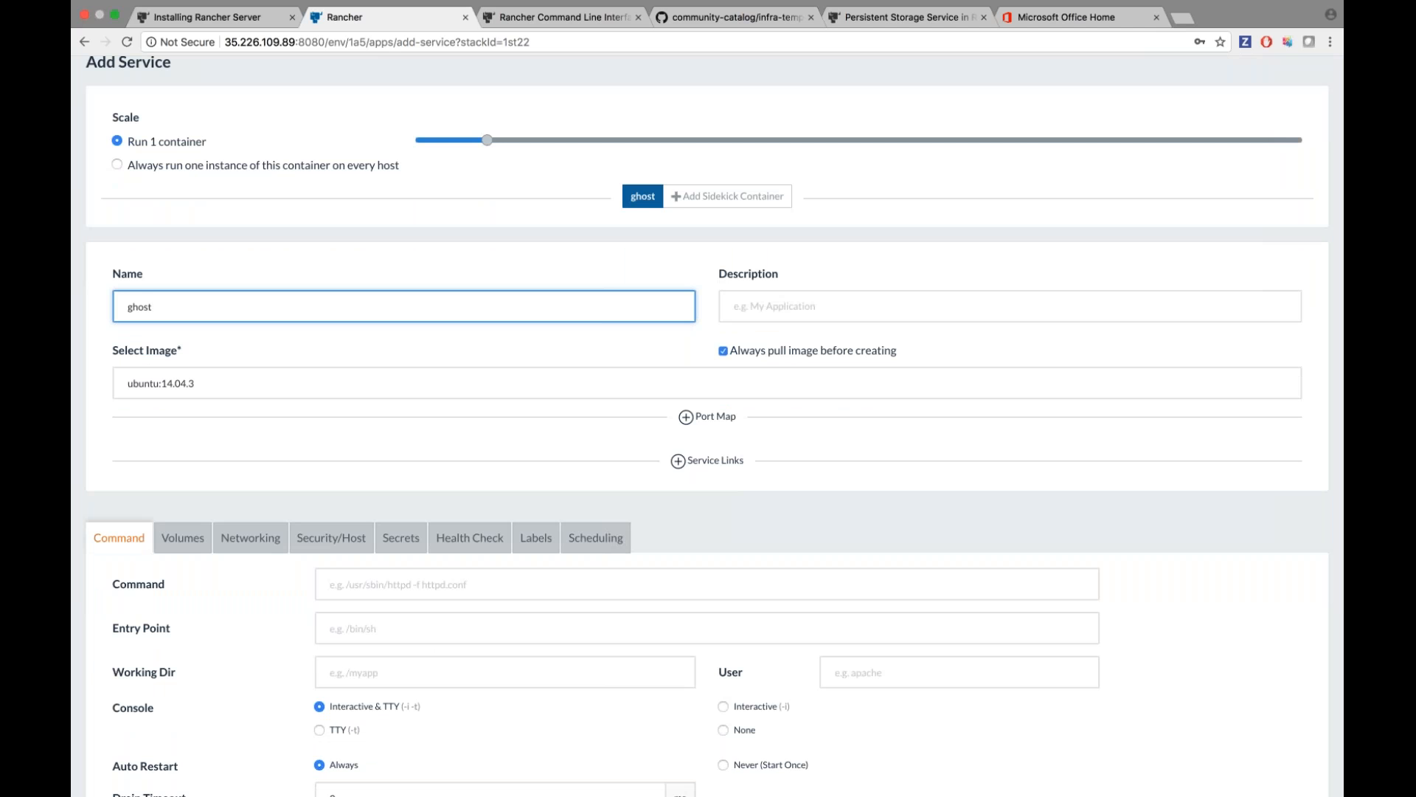
scroll(413, 449, down, 1)
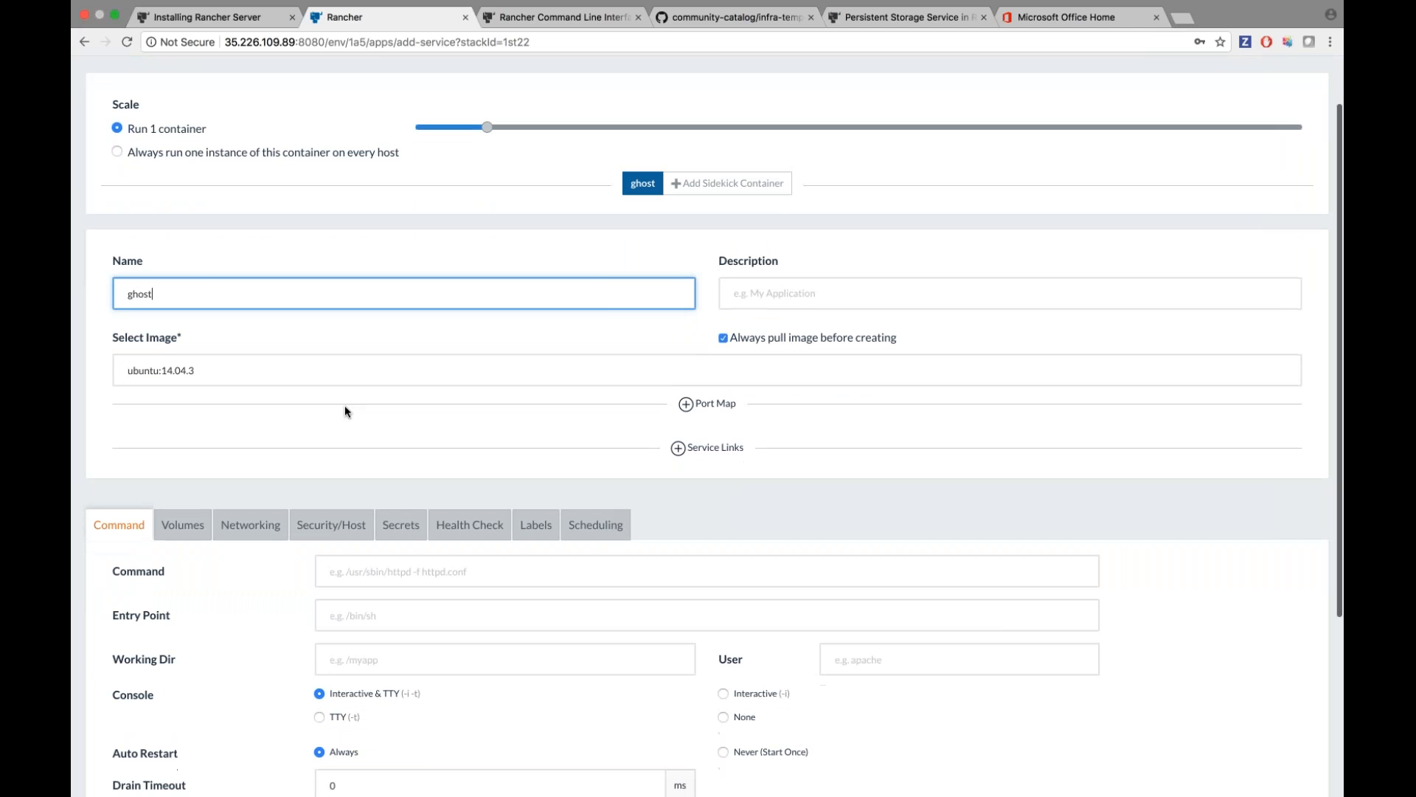
scroll(253, 287, up, 1)
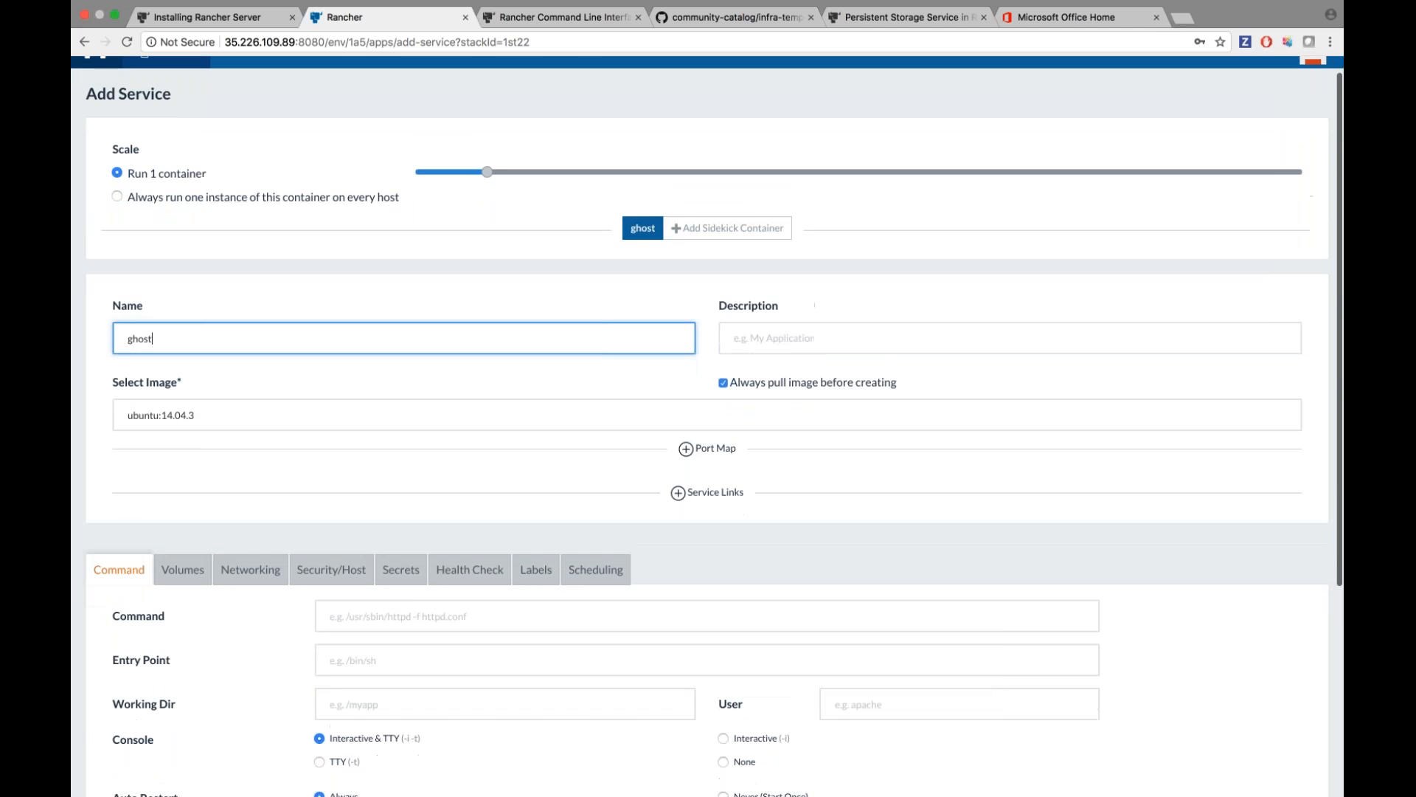
scroll(253, 317, down, 1)
Replace the ubuntu:14.04.3 image with 'ghost' for the service.
click(253, 368)
key(super+a)
key(BackSpace)
text(gh)
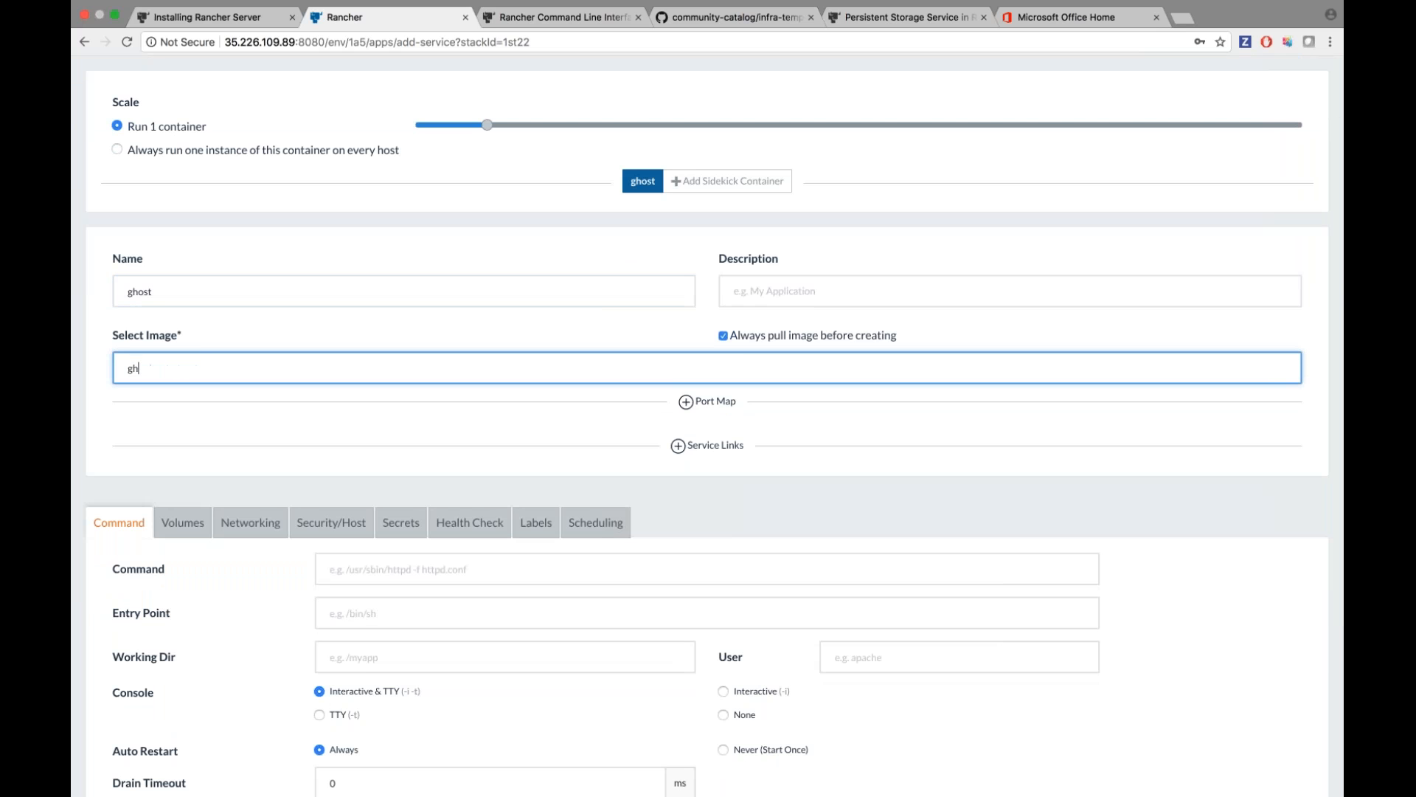
text(ost)
click(559, 331)
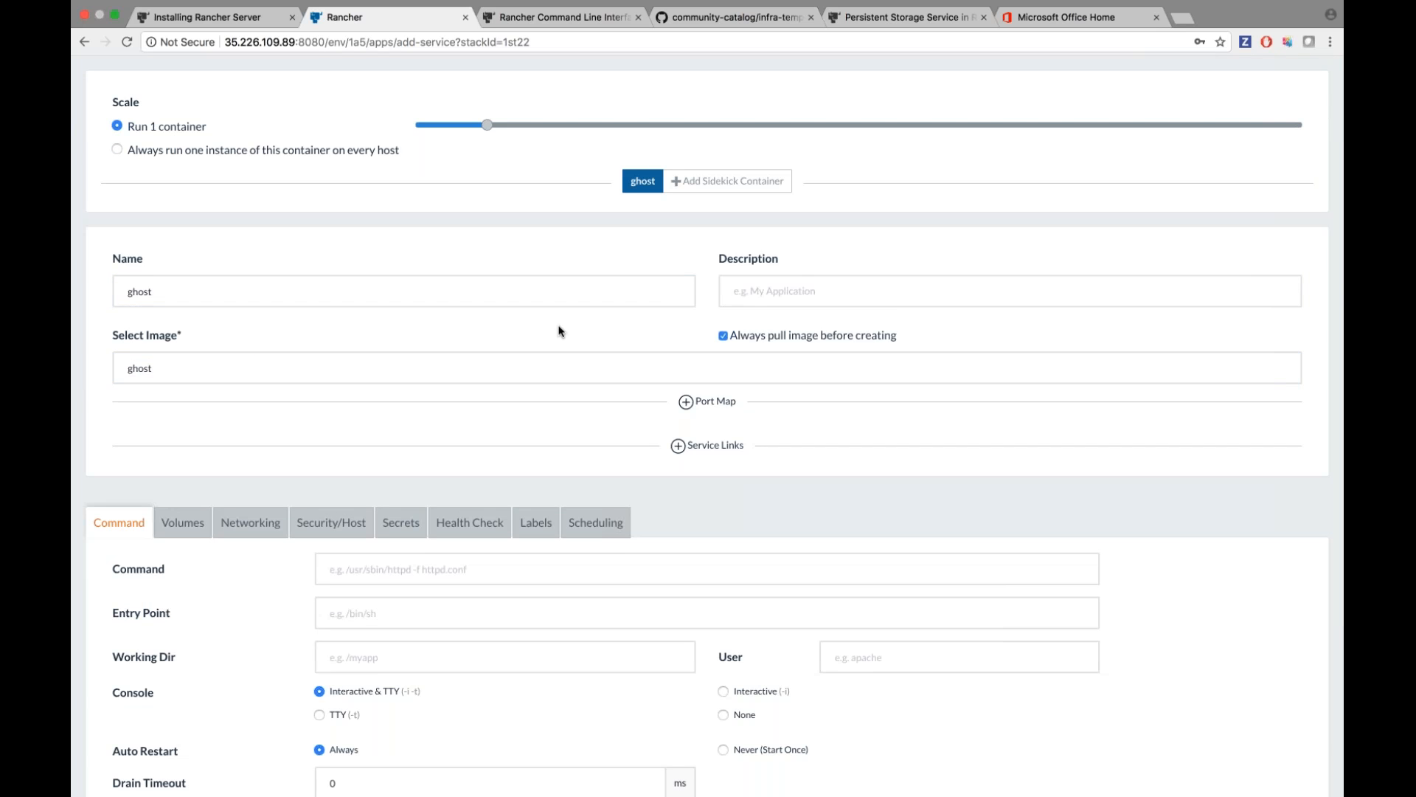
scroll(560, 331, down, 2)
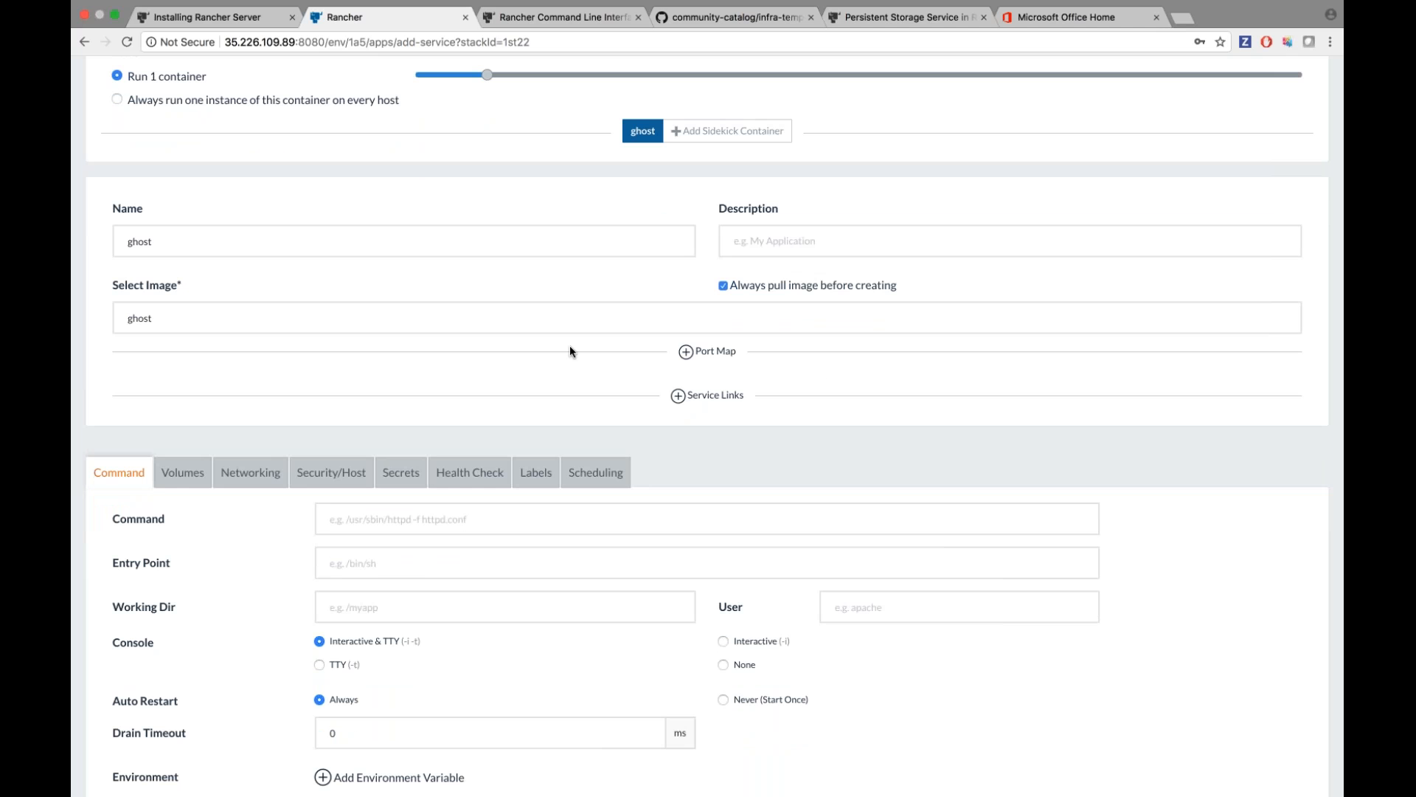
scroll(570, 346, up, 1)
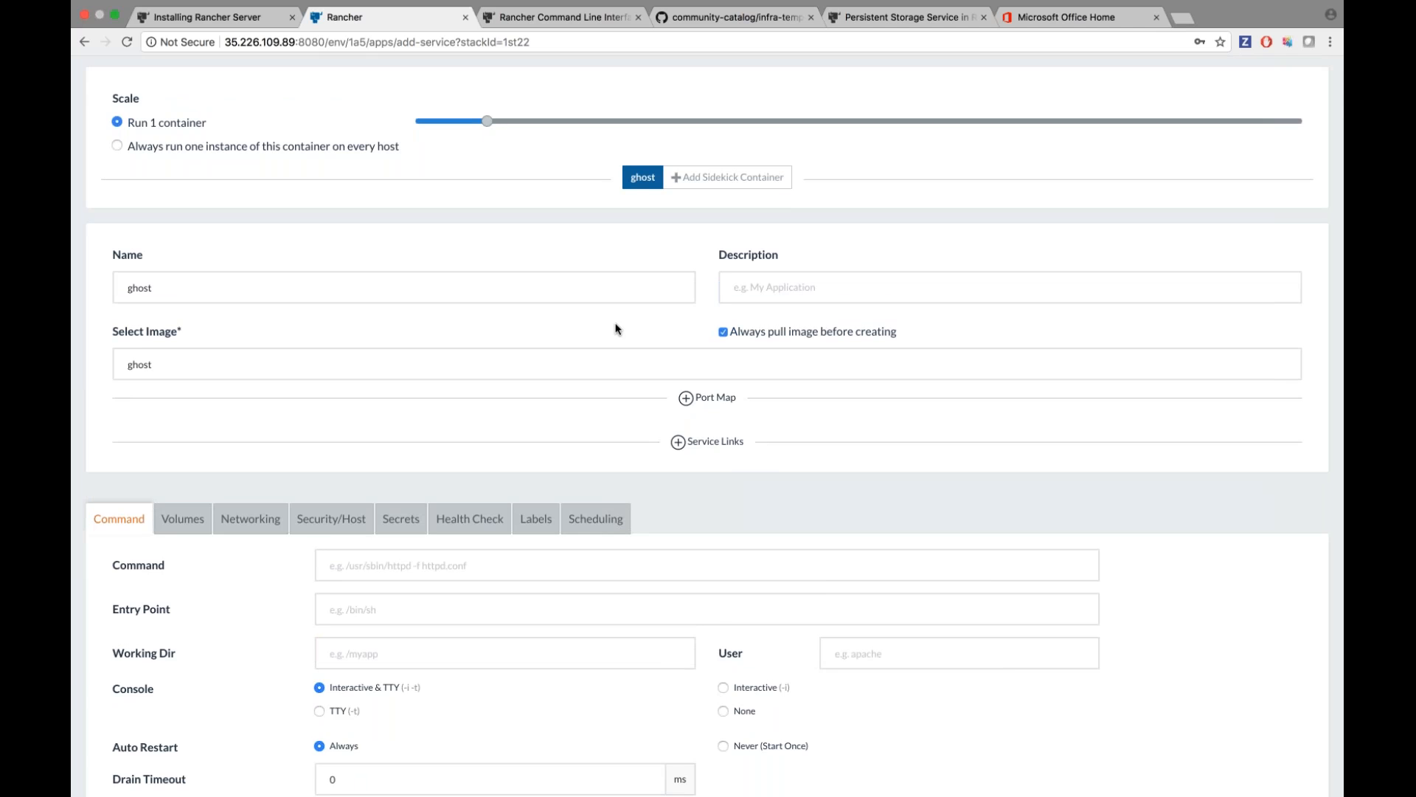
scroll(617, 329, down, 2)
Map public host port 2368 to private container port 2368 over TCP.
click(734, 326)
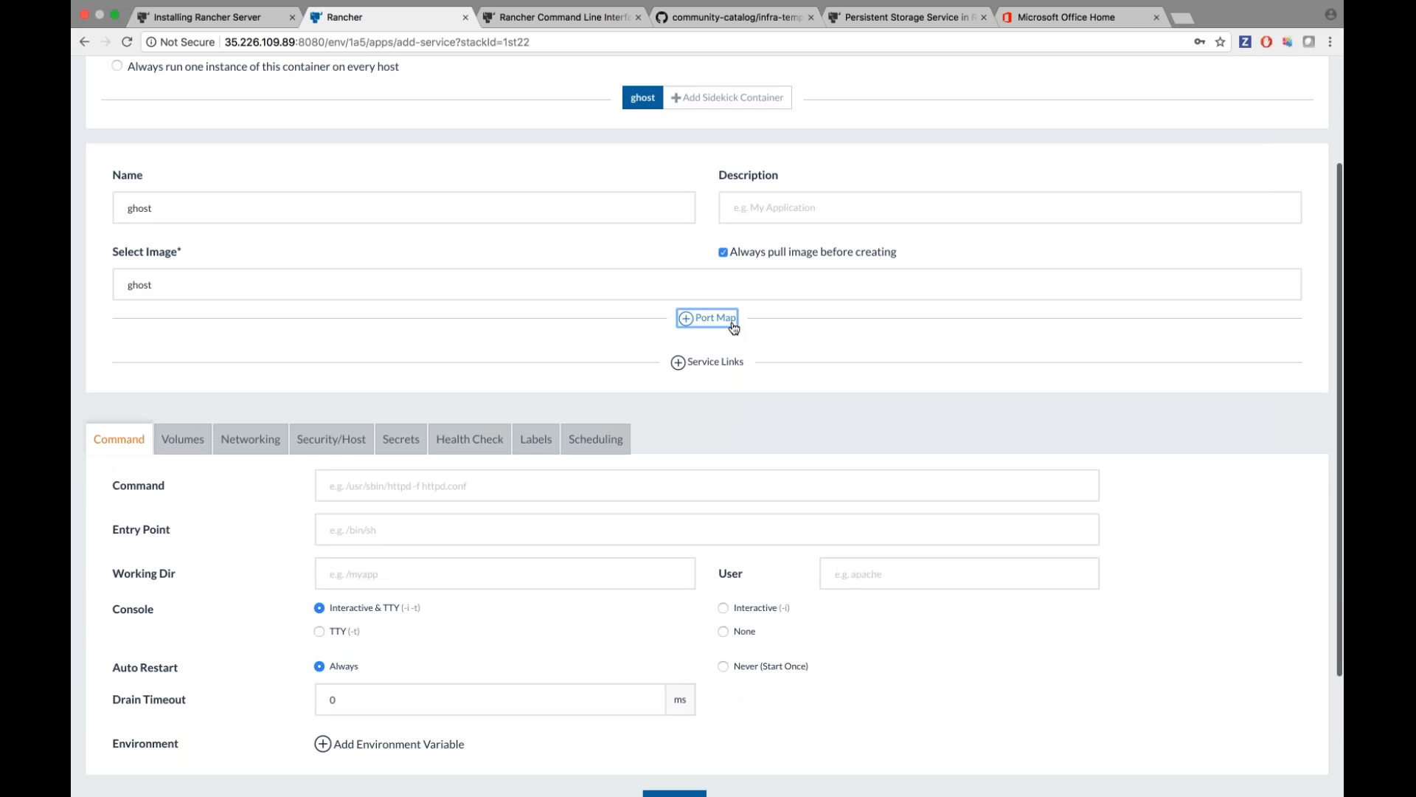
text(23)
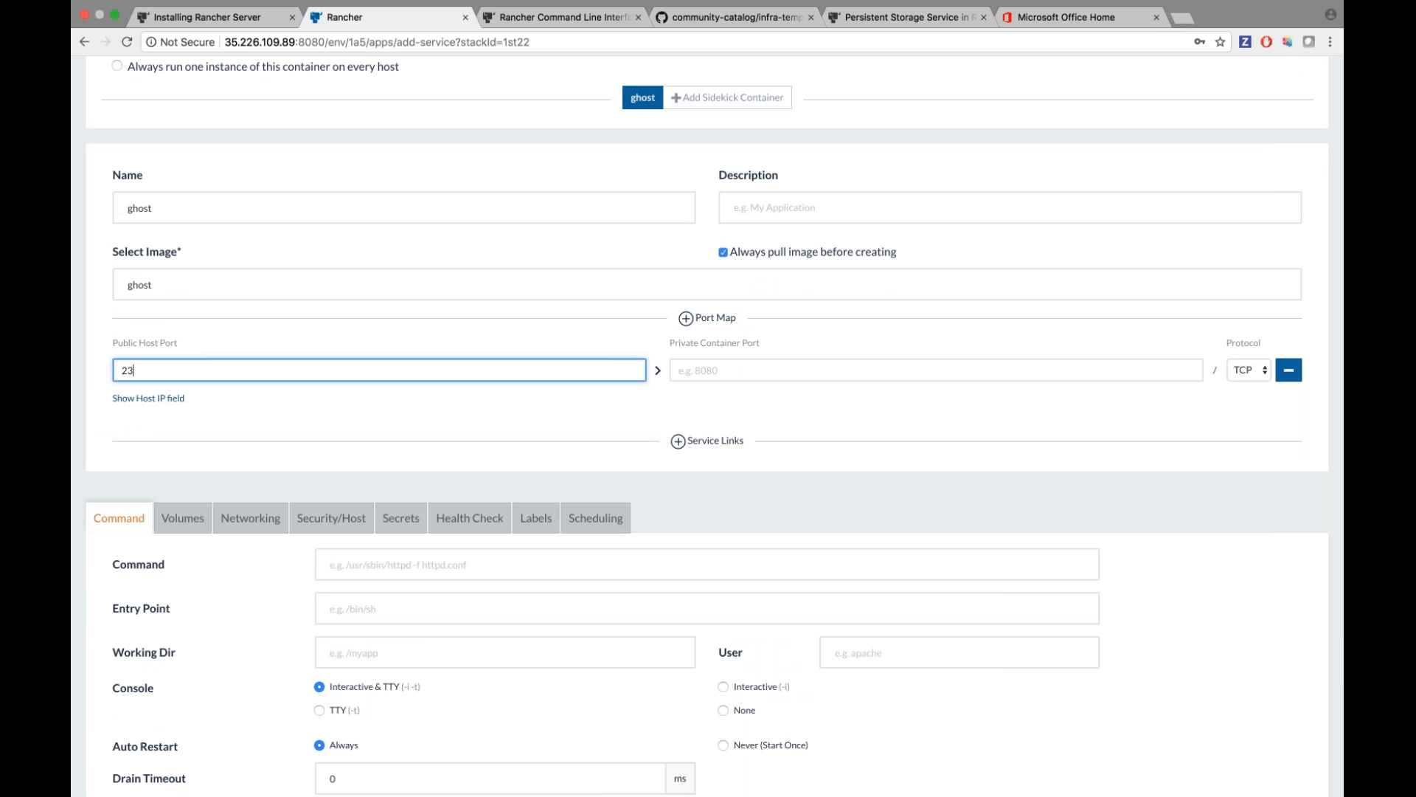
text(68)
click(714, 378)
text(2368)
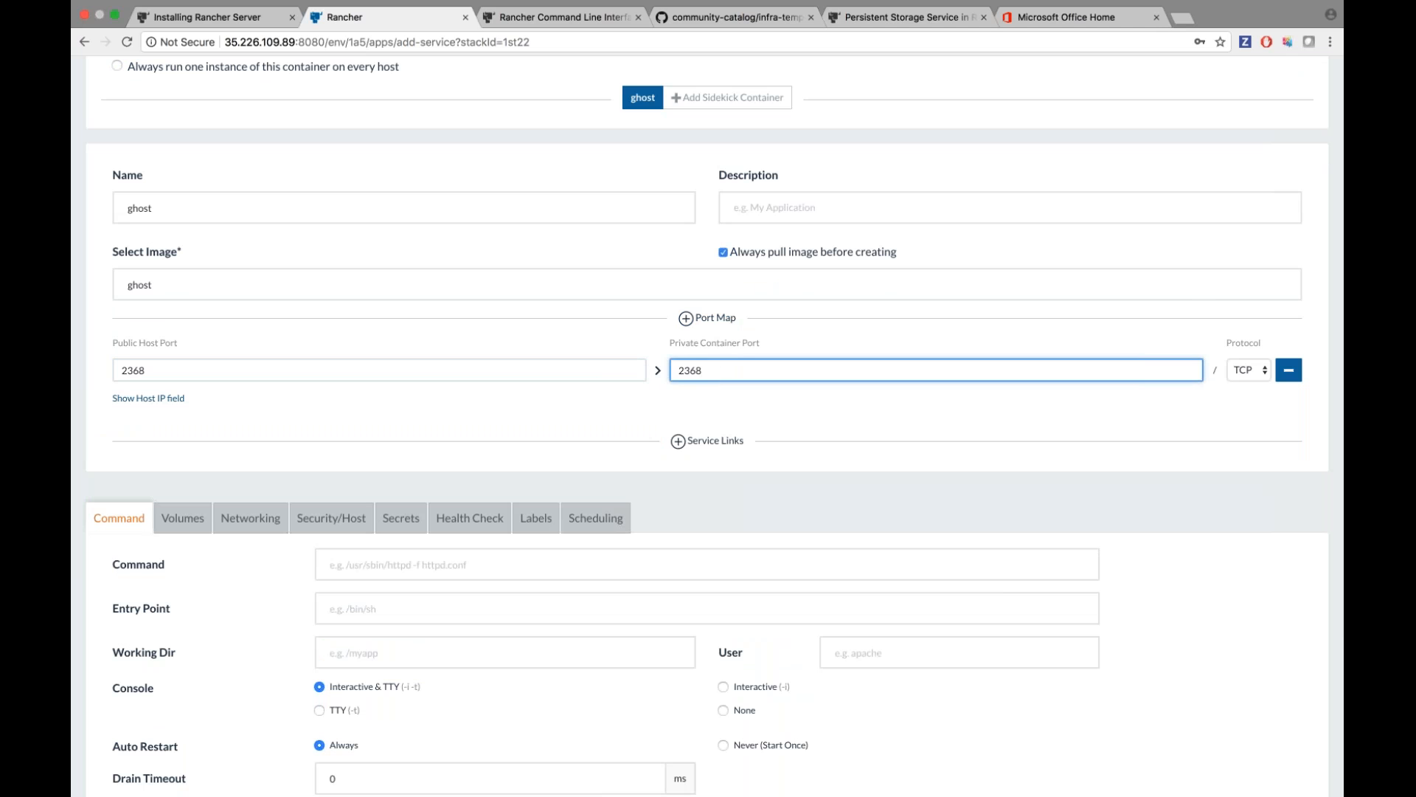
click(627, 408)
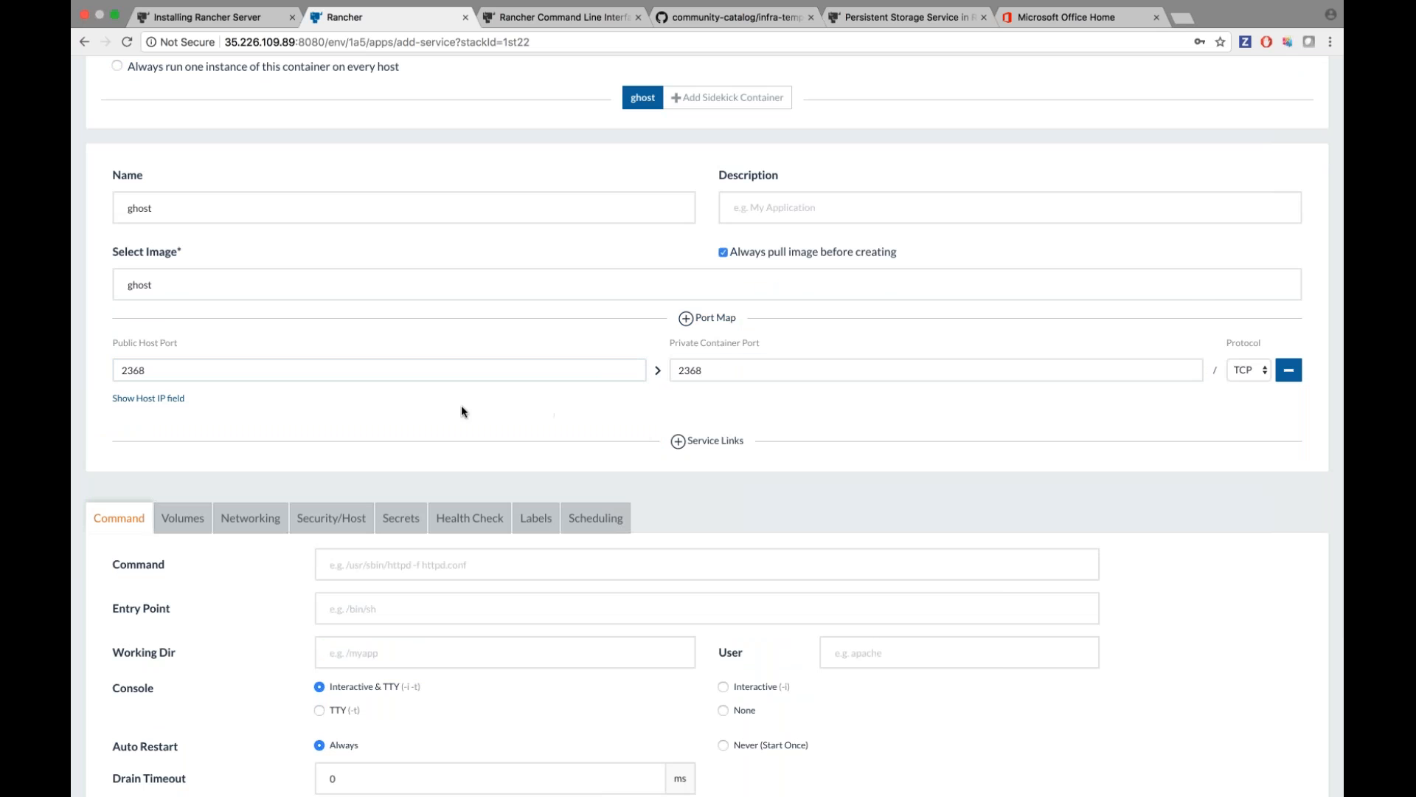
scroll(461, 411, down, 1)
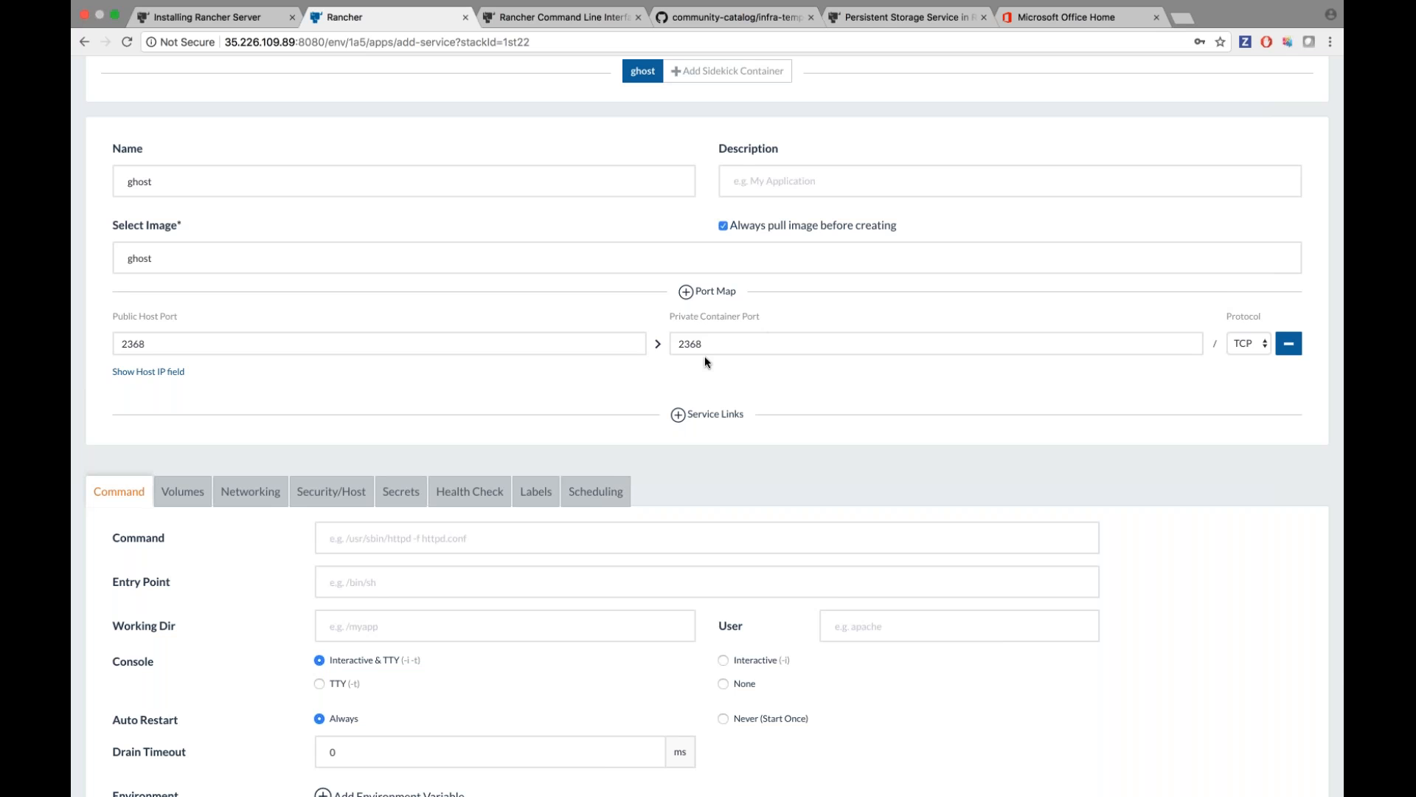
scroll(591, 372, down, 4)
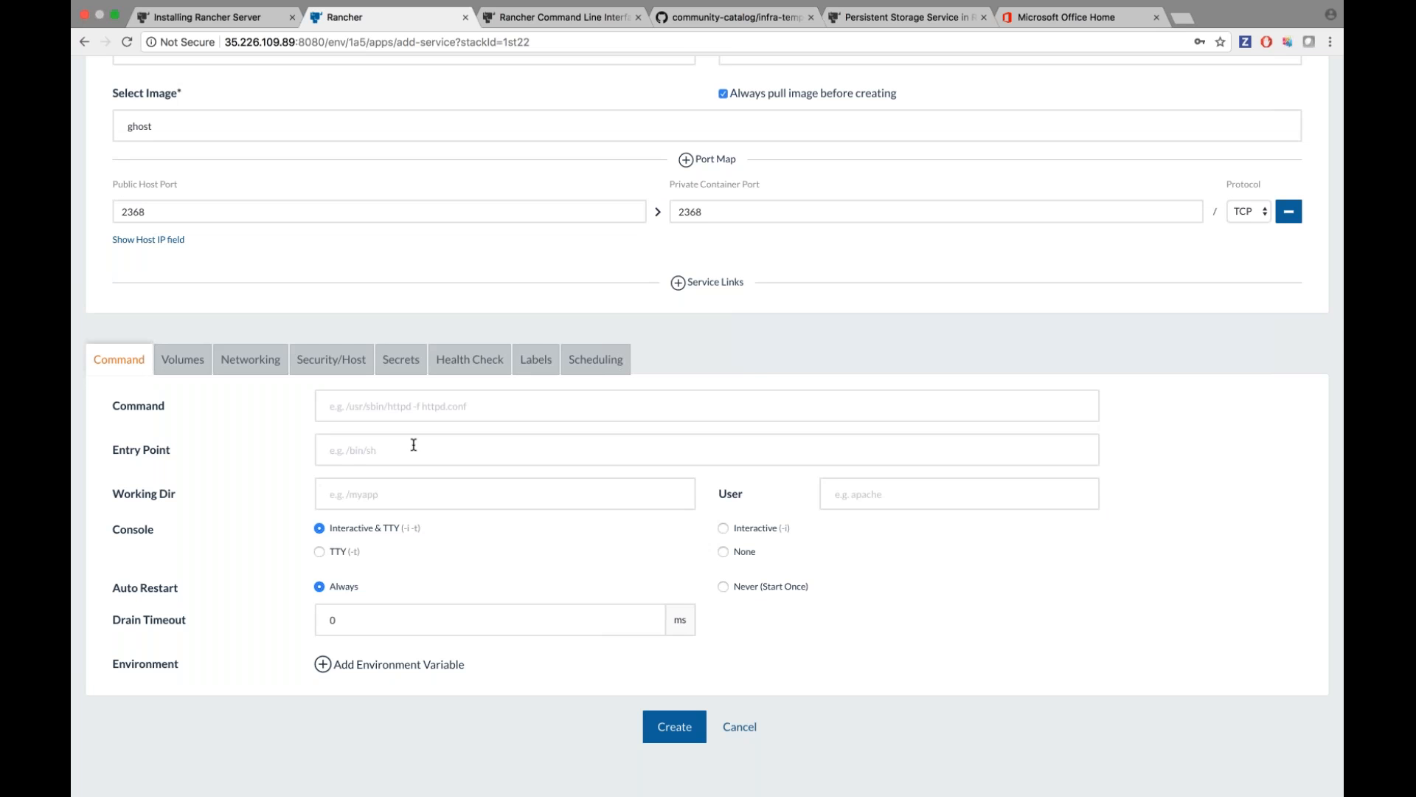
Review the volume, networking, security/host and secrets settings, keeping Managed network mode.
click(182, 359)
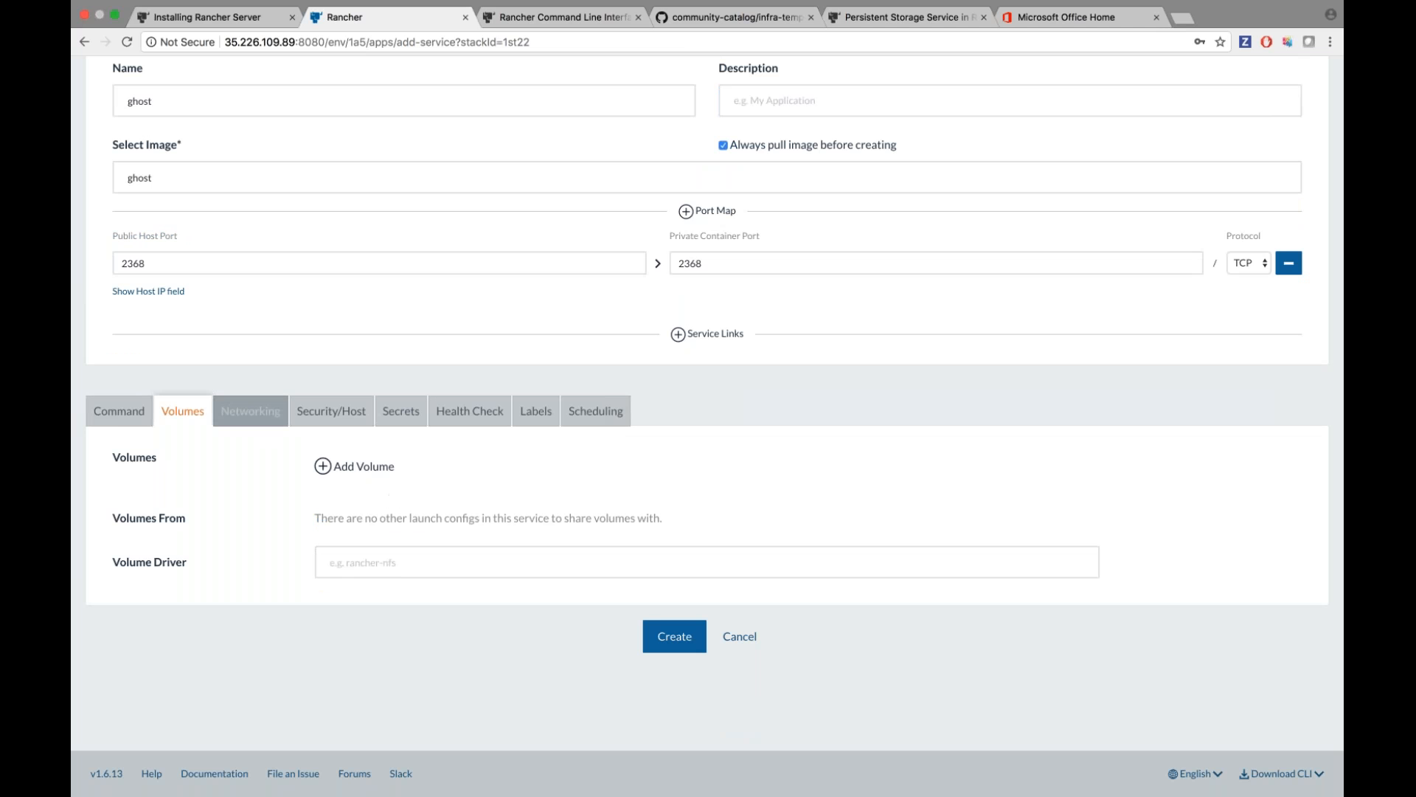
click(250, 411)
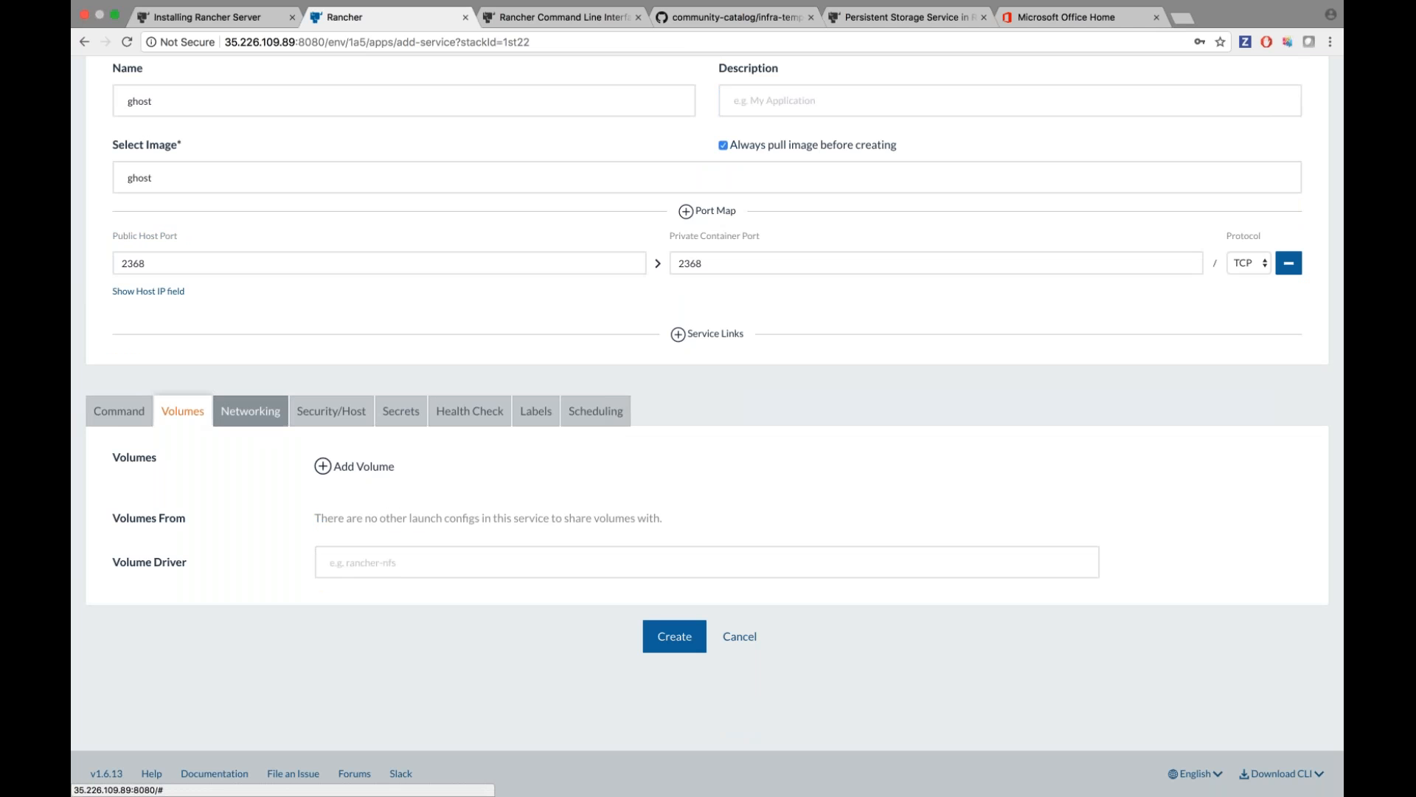
scroll(310, 468, down, 2)
click(399, 360)
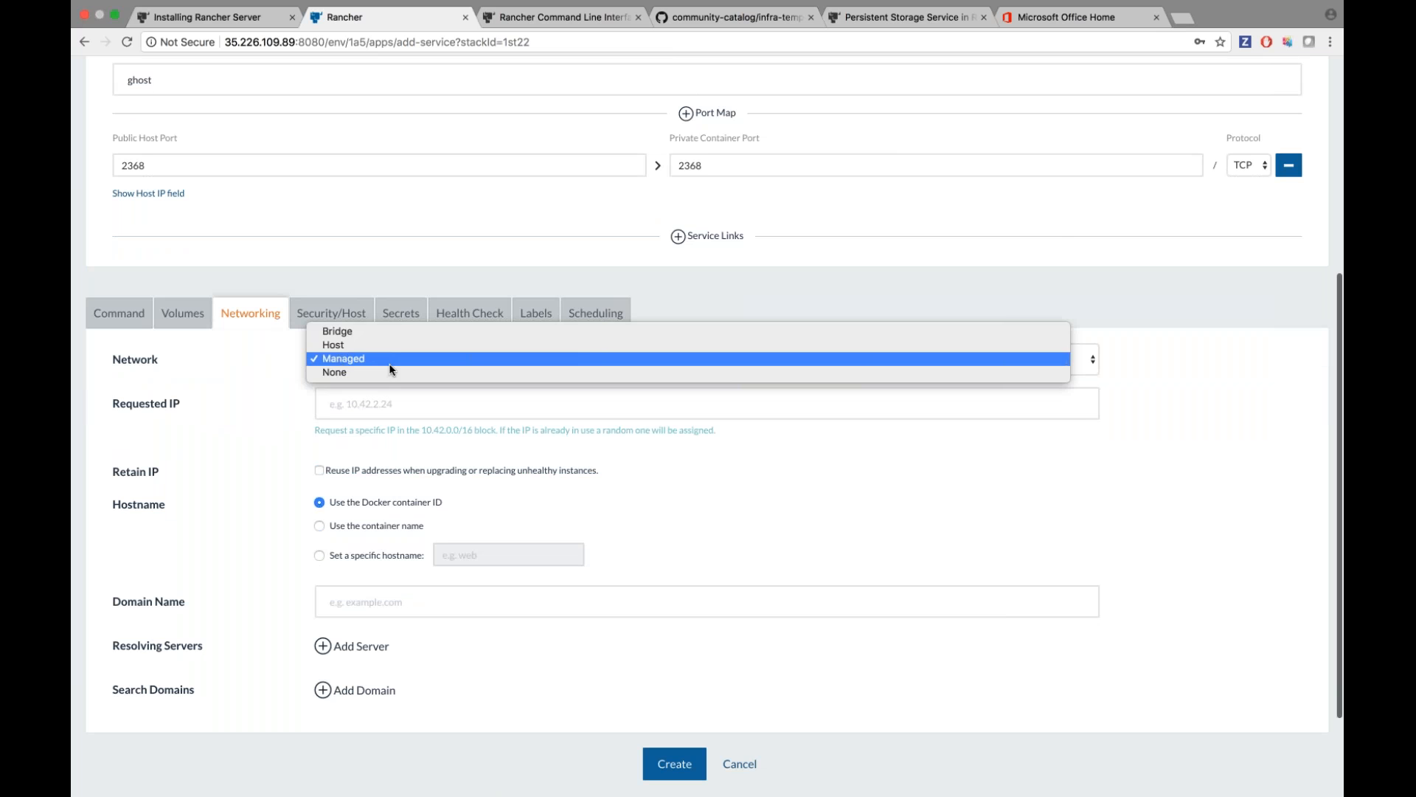
click(396, 359)
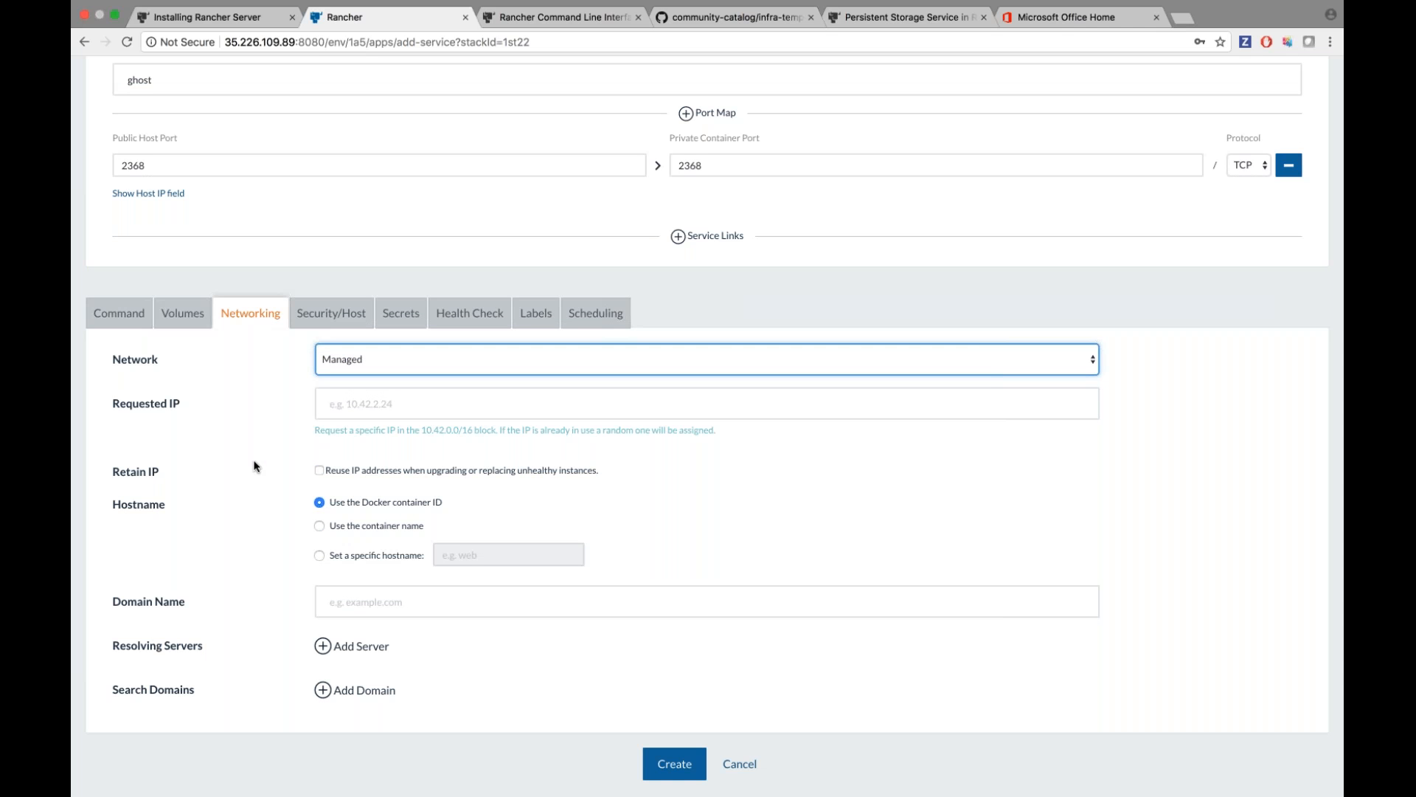
click(317, 322)
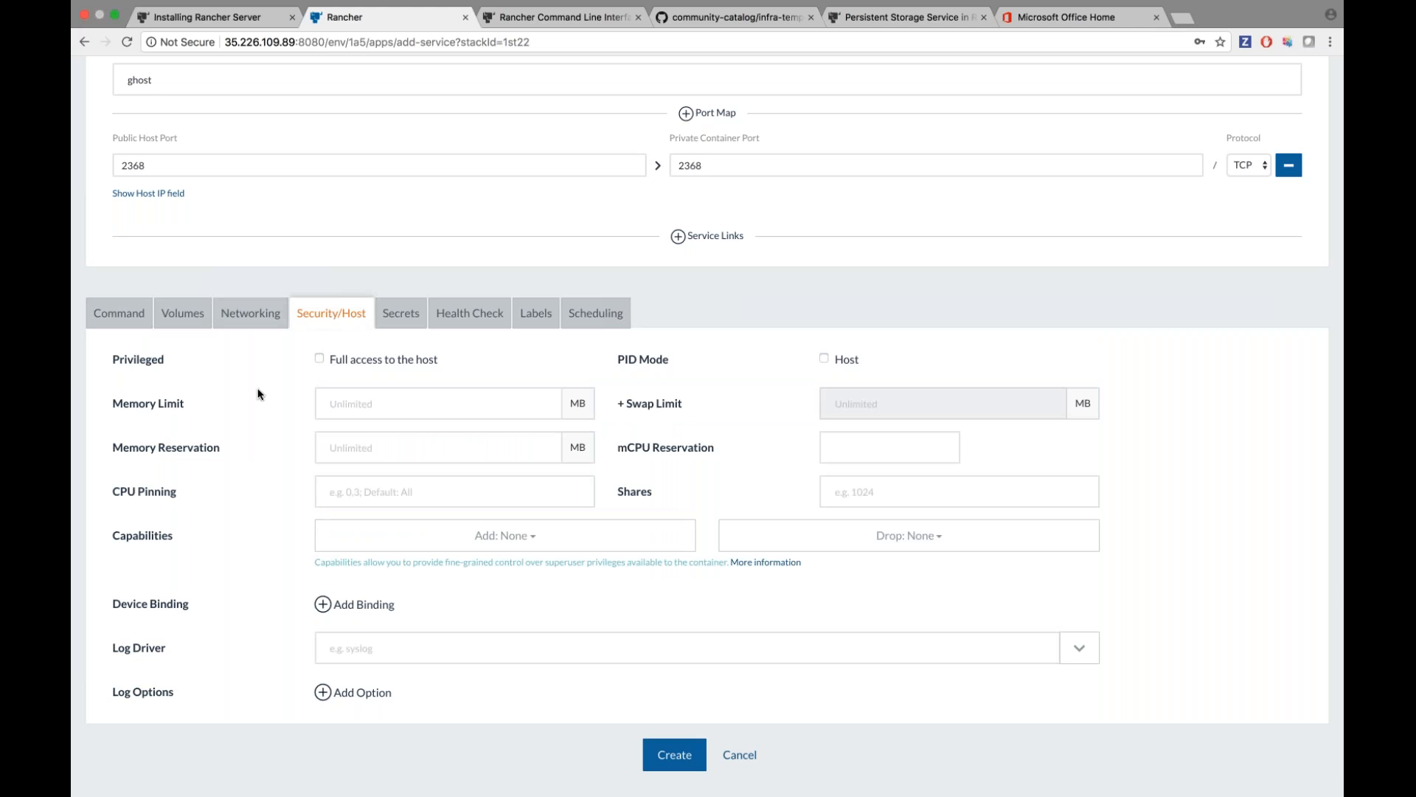
click(398, 325)
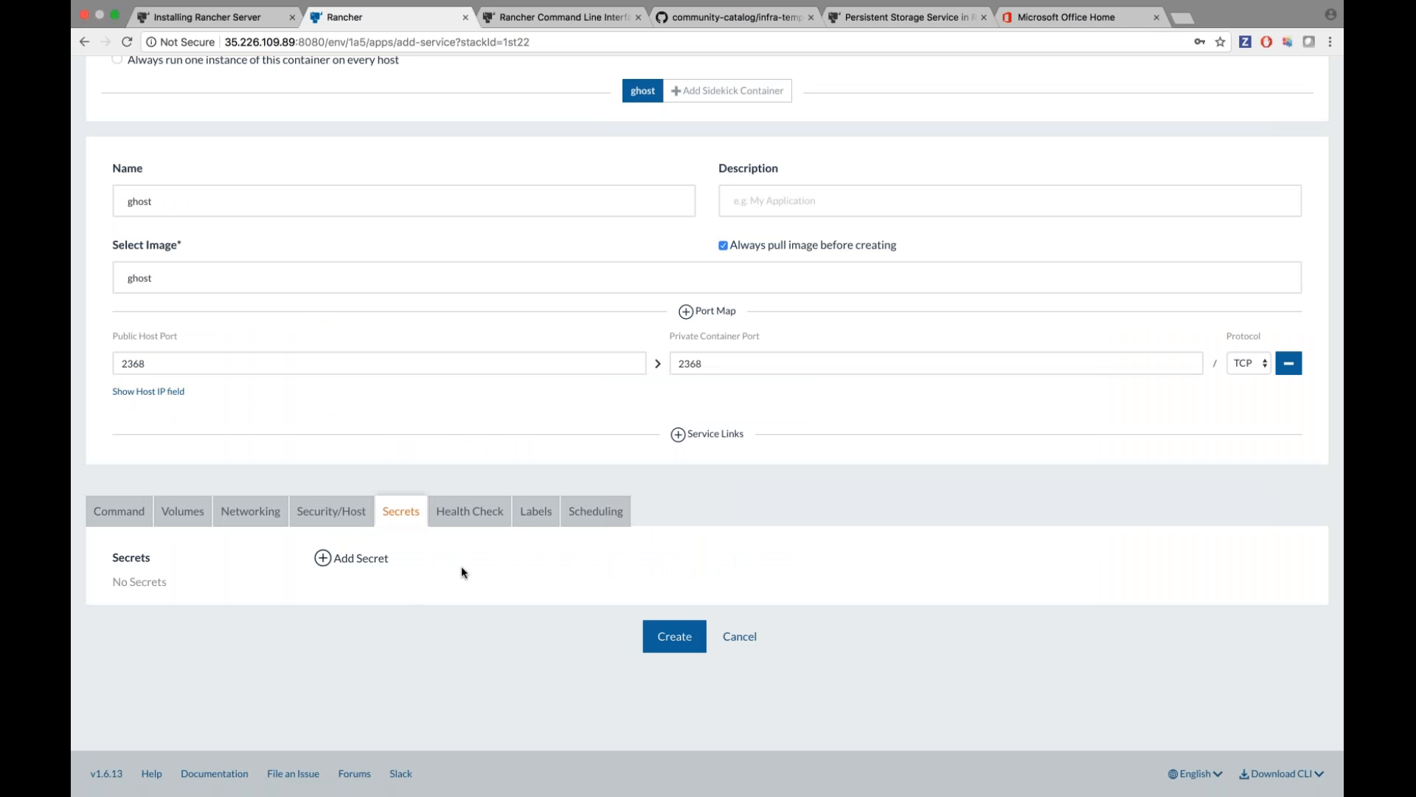
Set the health check to expect HTTP 2xx/3xx responses, leaving the request path blank.
click(469, 511)
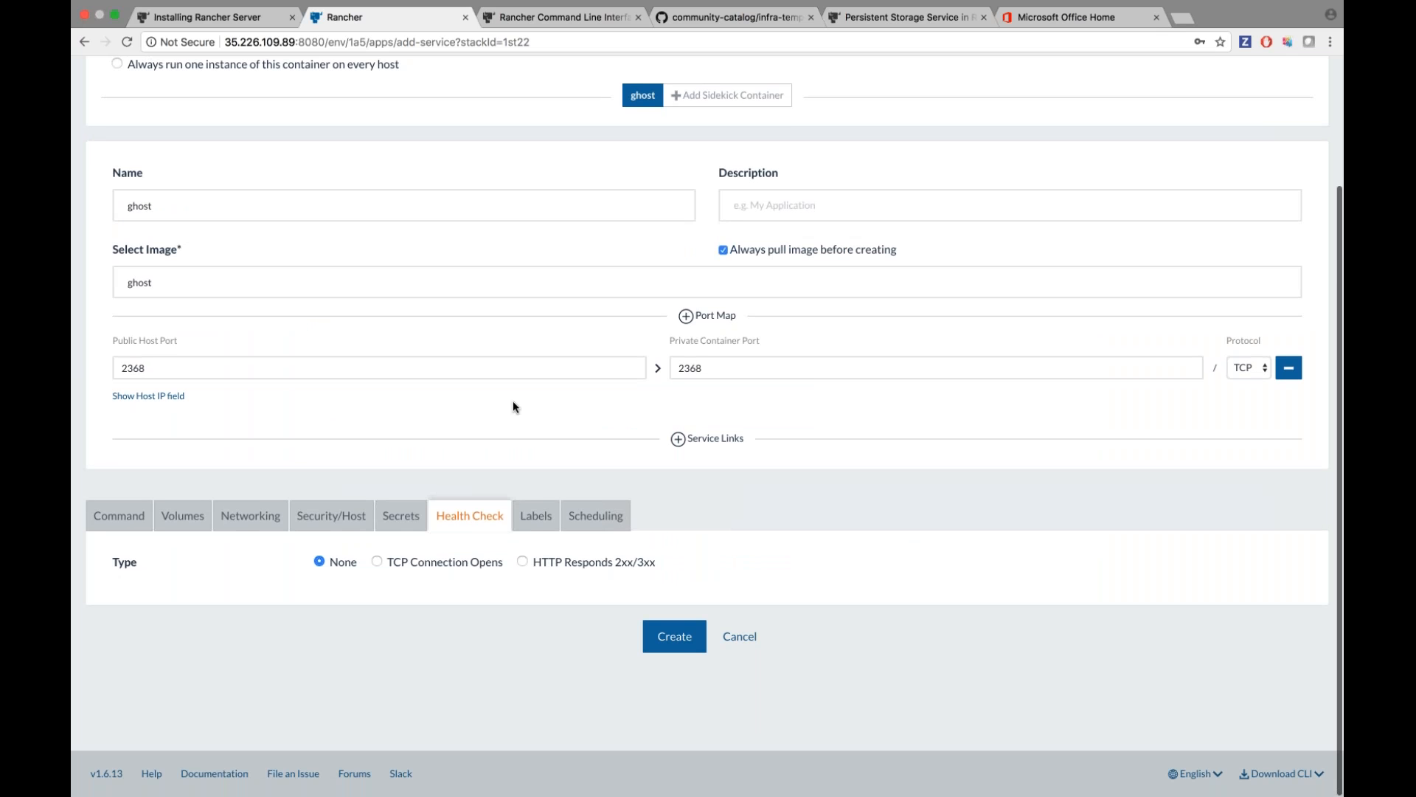
click(522, 561)
scroll(523, 561, down, 3)
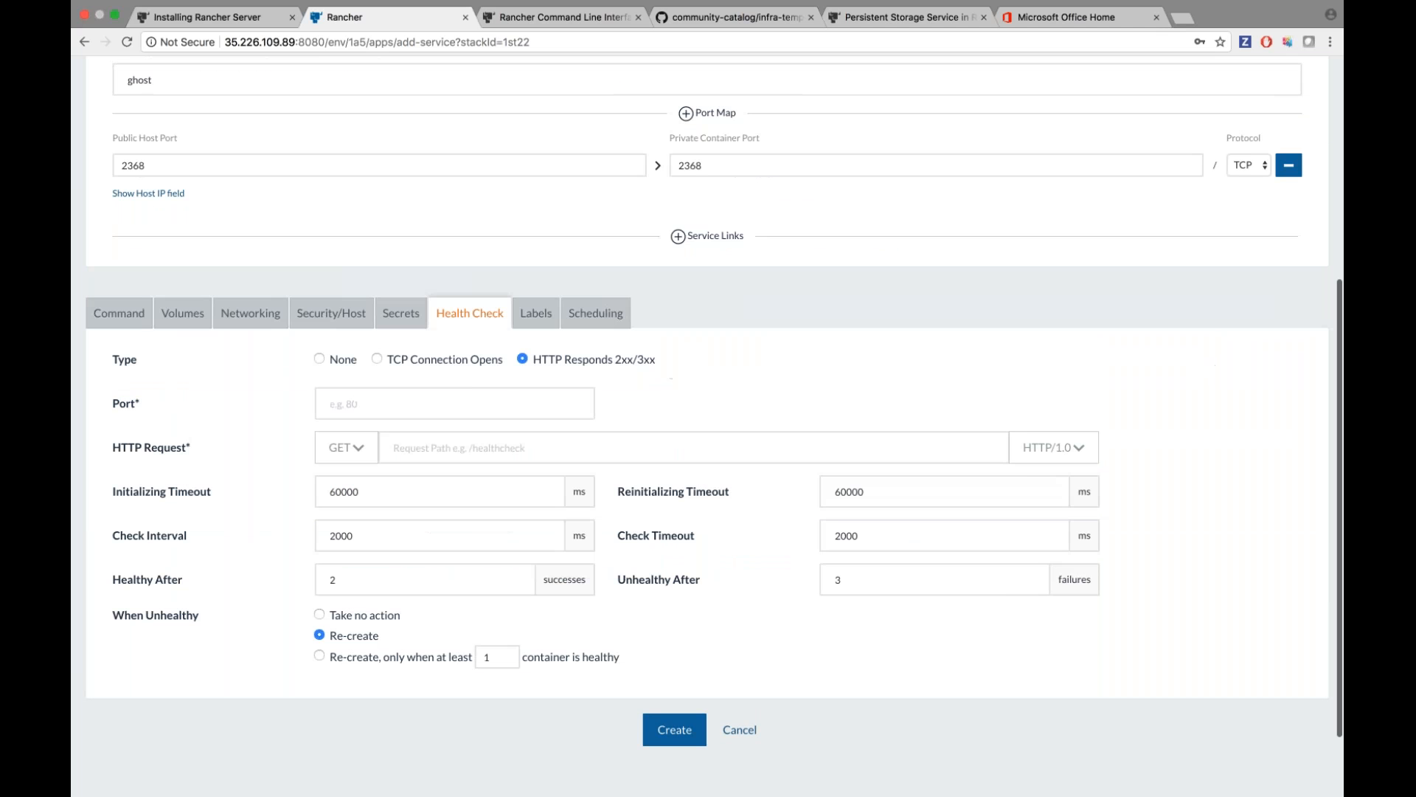
click(472, 448)
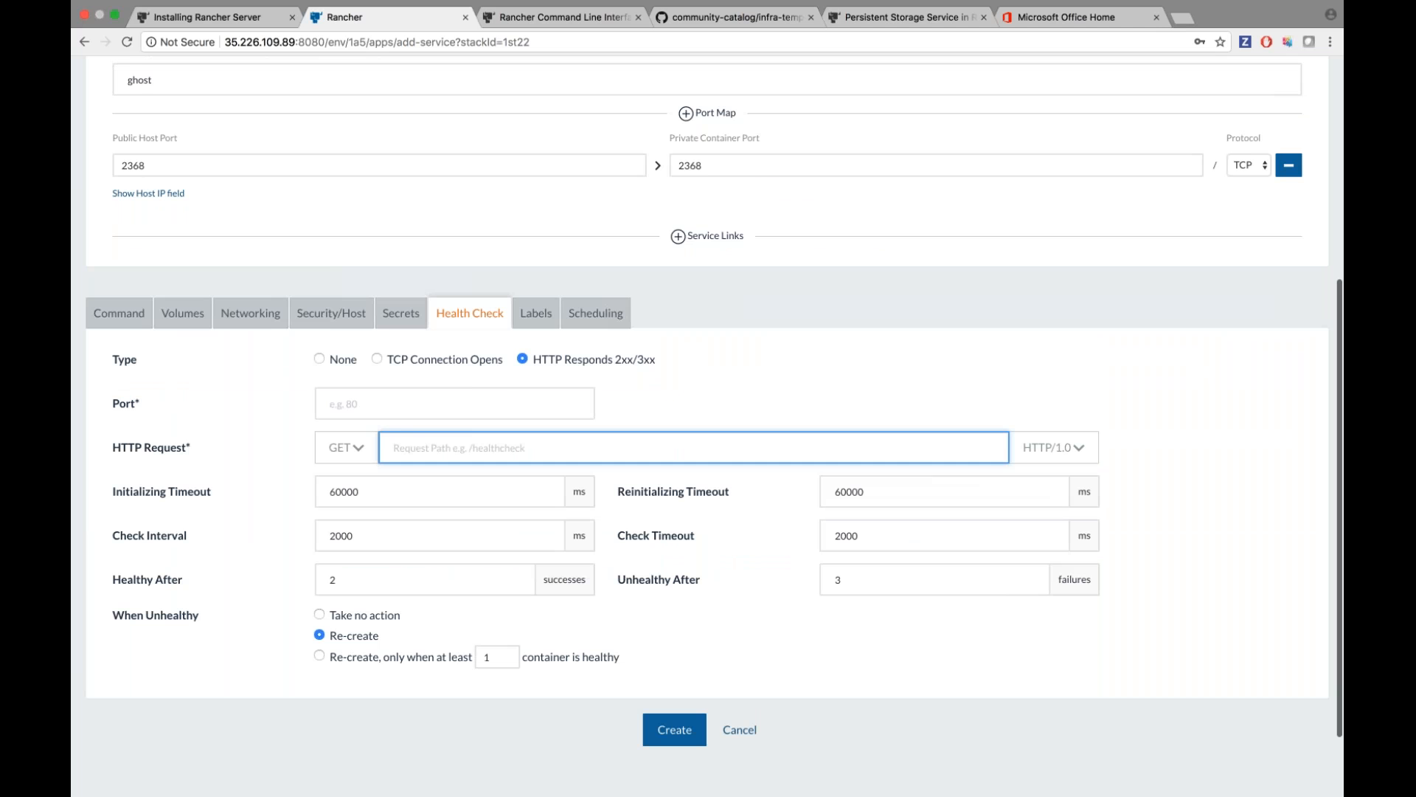
click(728, 394)
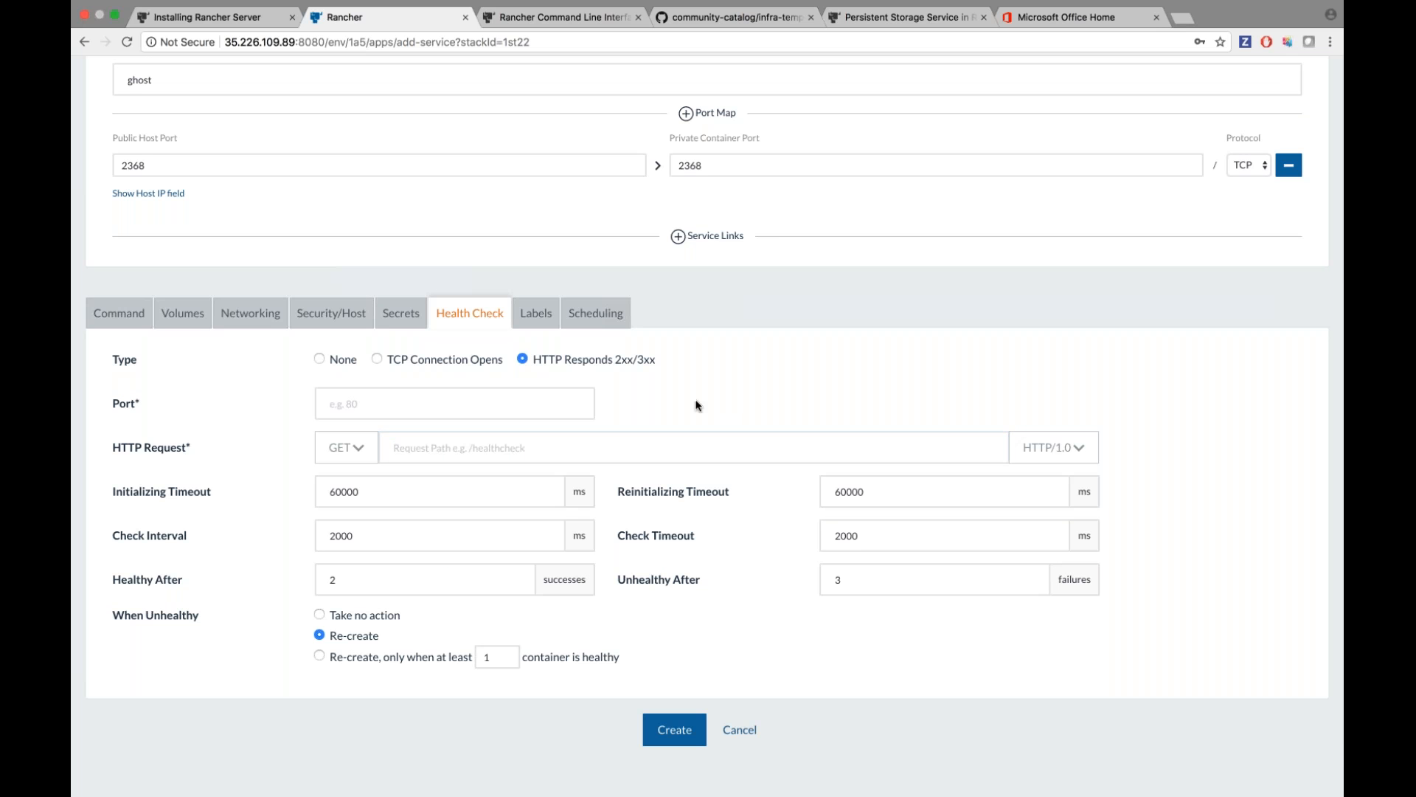
Open the Labels settings, add a key/value label row, then show Scheduling.
scroll(697, 405, up, 1)
click(539, 341)
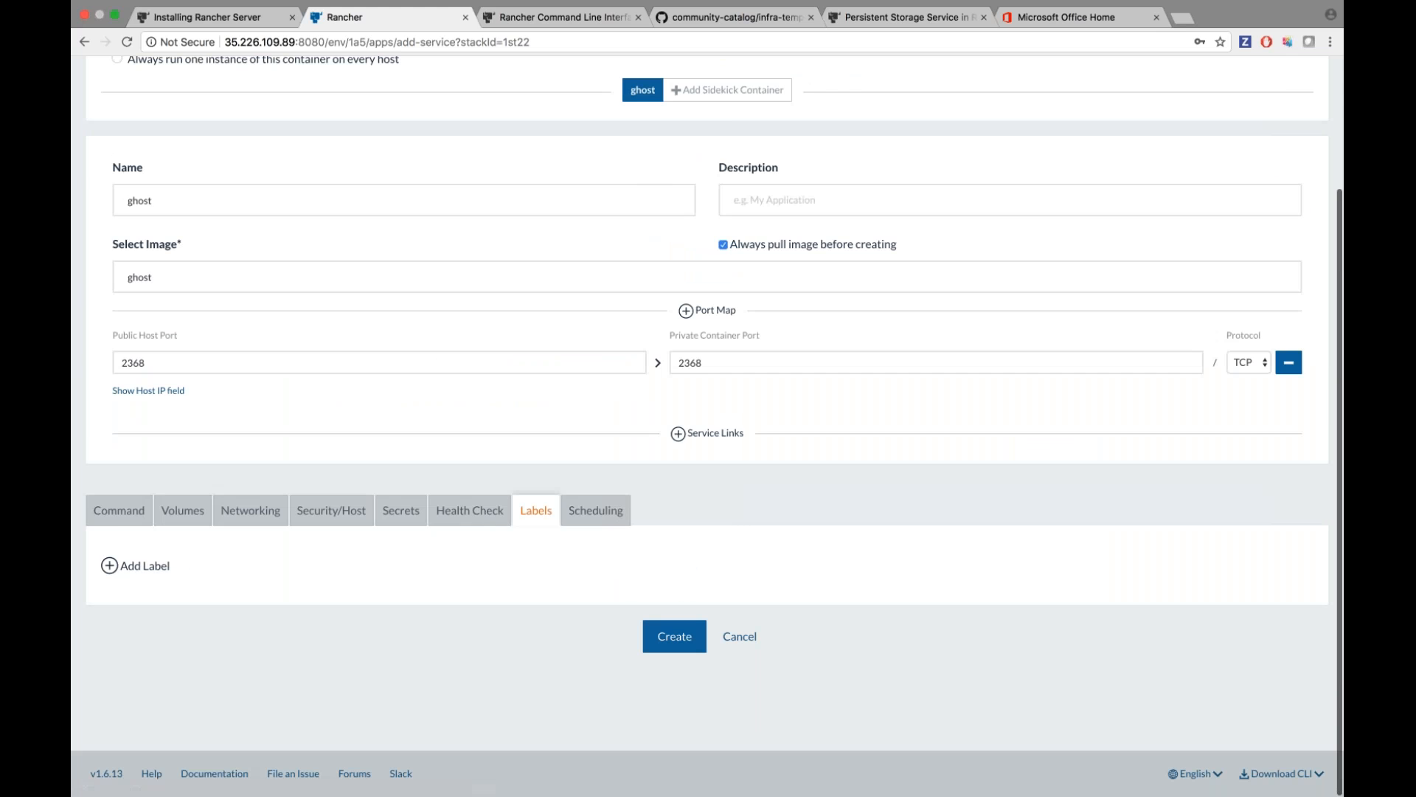
click(139, 566)
click(596, 435)
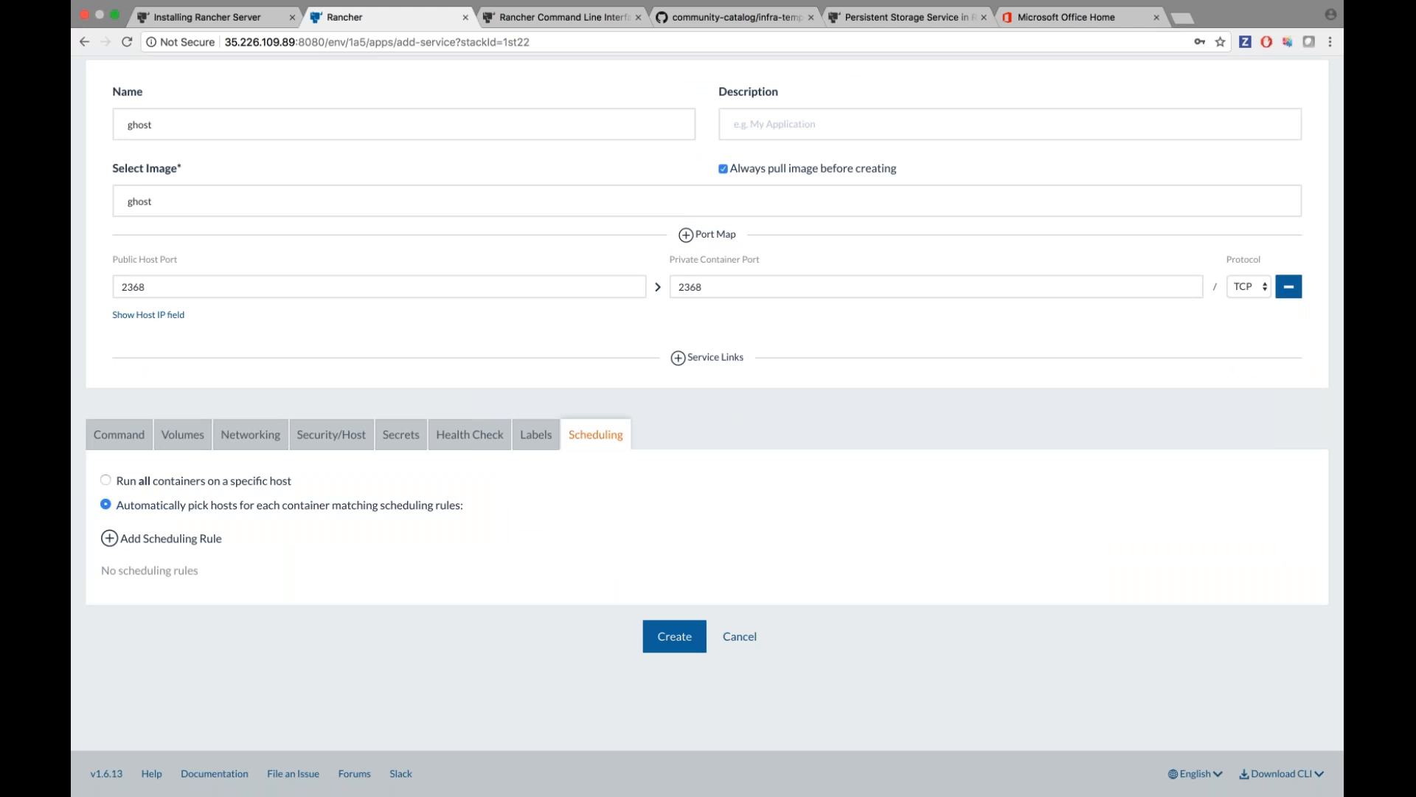
Add a scheduling rule requiring host label demo=true.
click(158, 538)
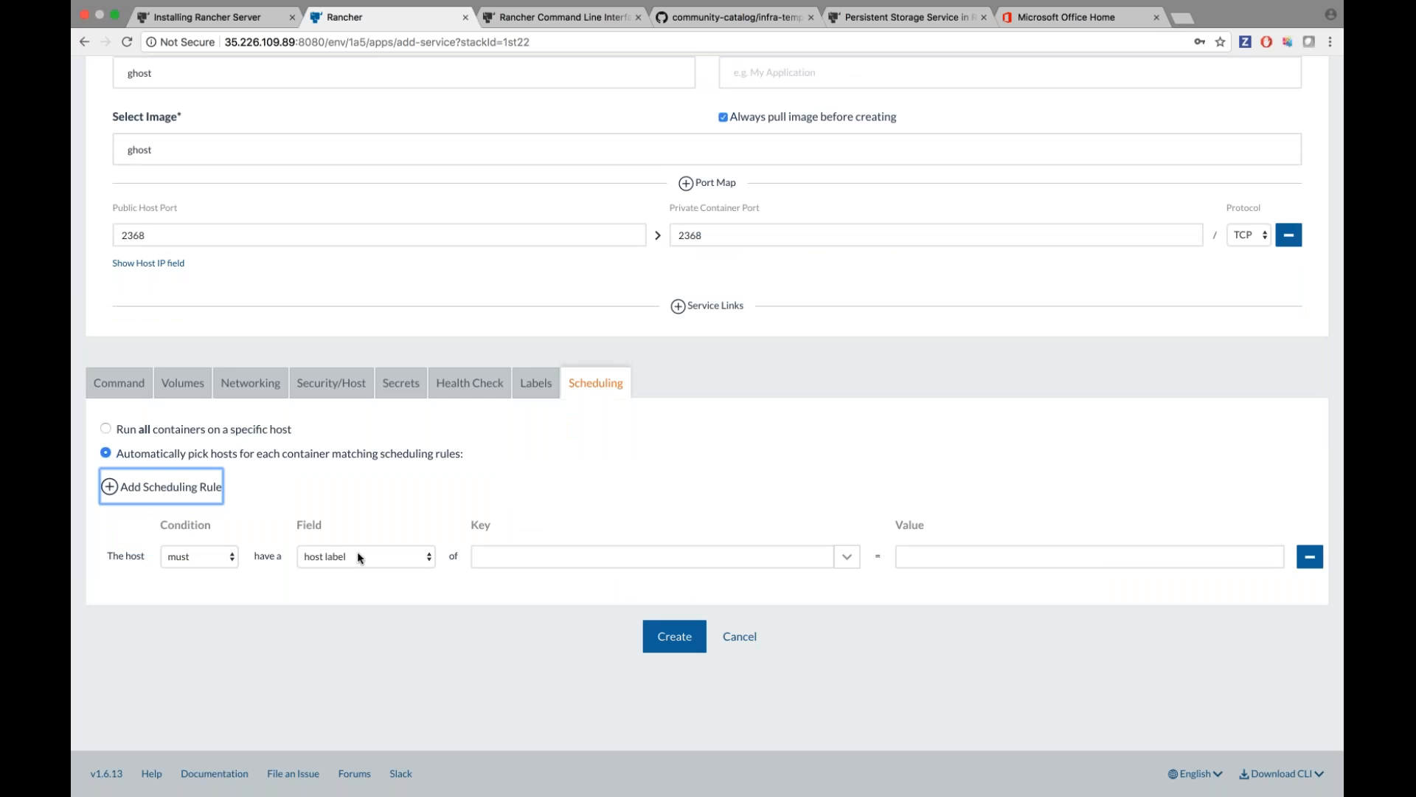
click(358, 555)
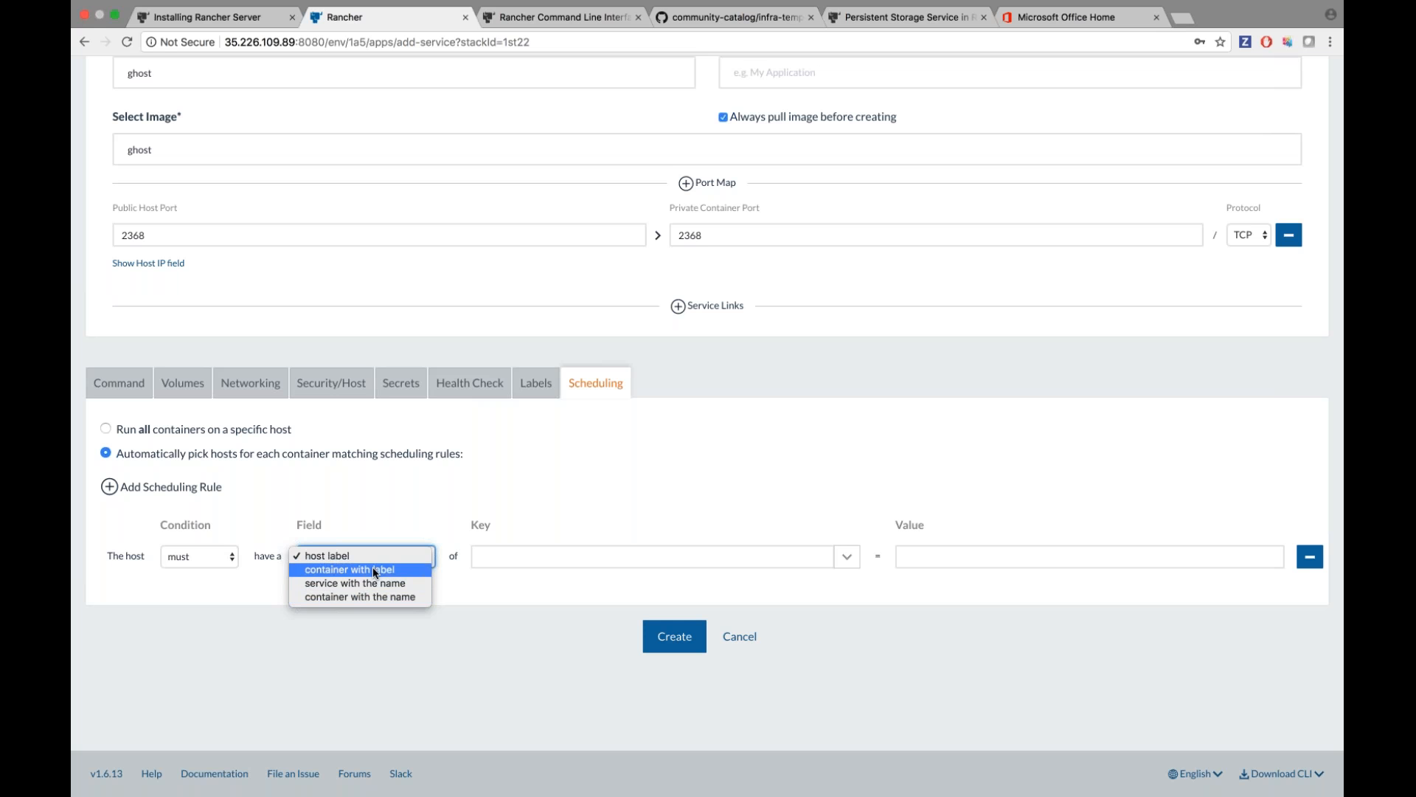
click(420, 490)
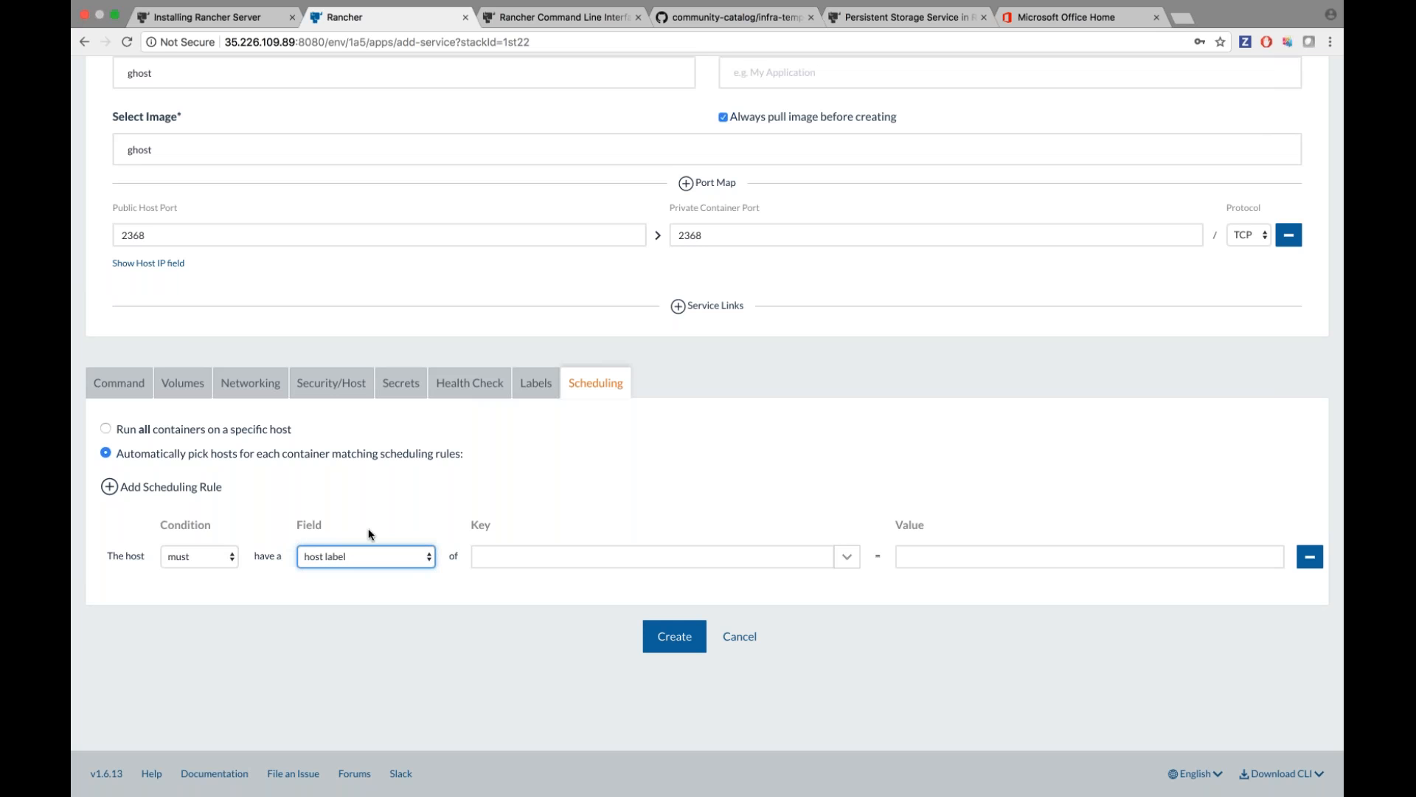
key(Tab)
text(demo)
click(1047, 550)
text(true)
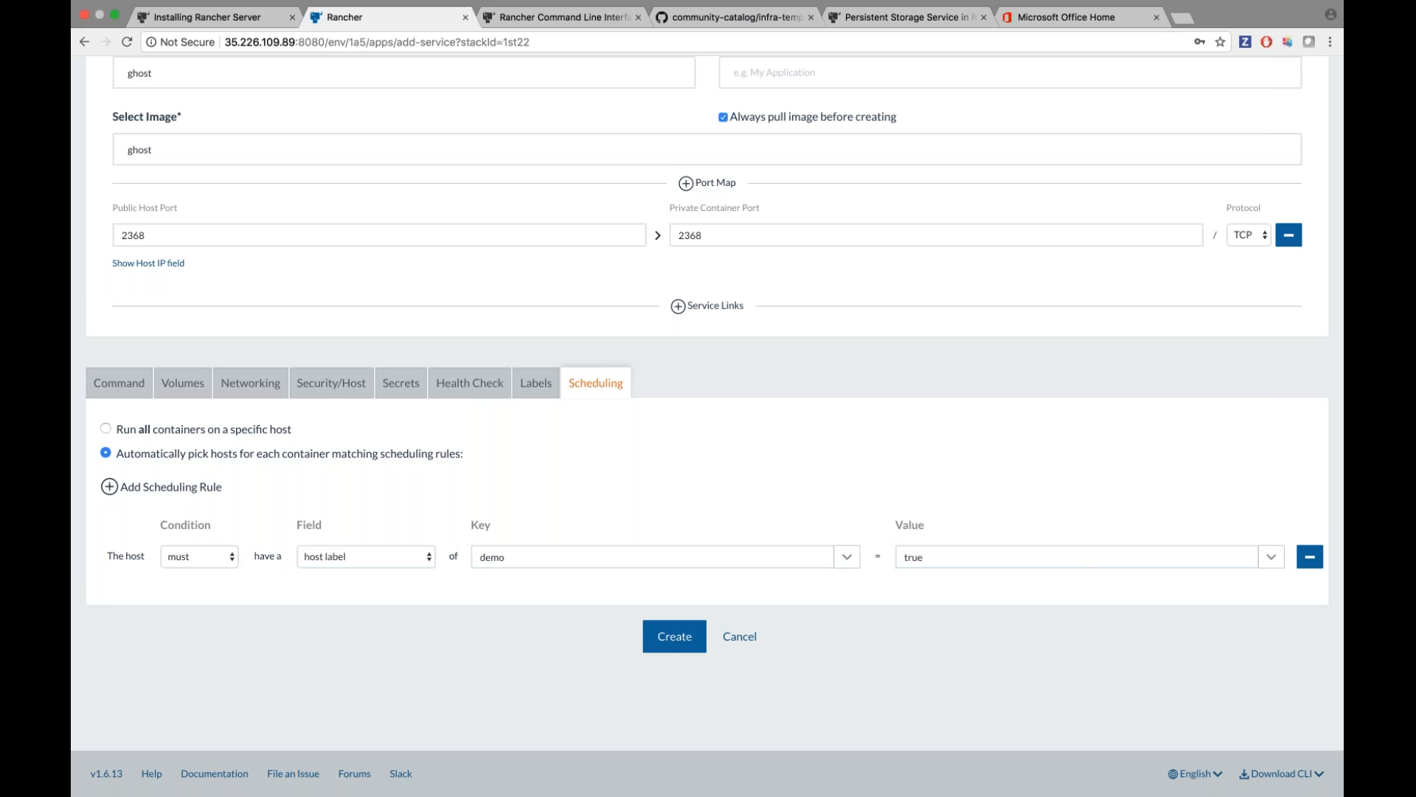
Attempt to create the ghost service, which fails for a missing health check port and path.
scroll(490, 238, up, 5)
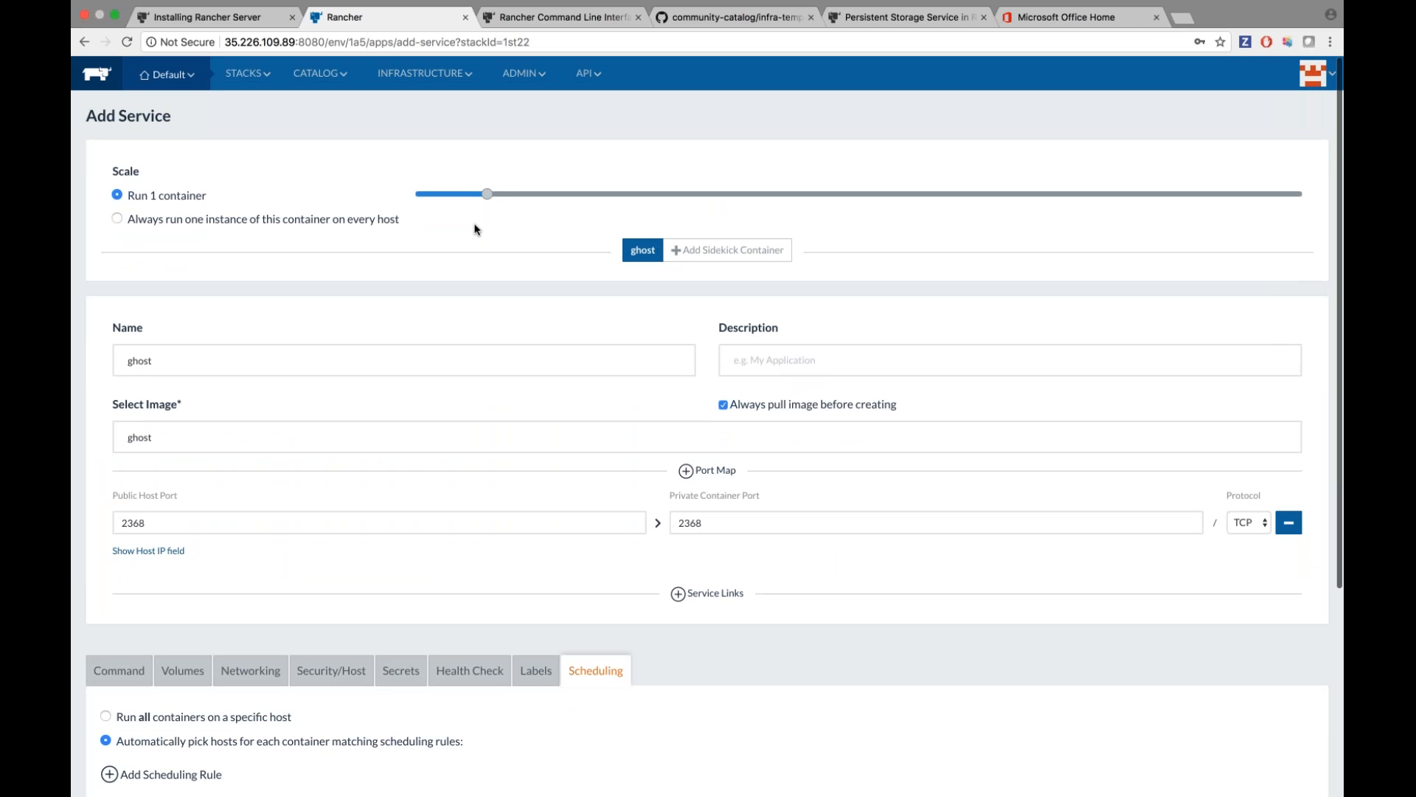
scroll(489, 203, down, 5)
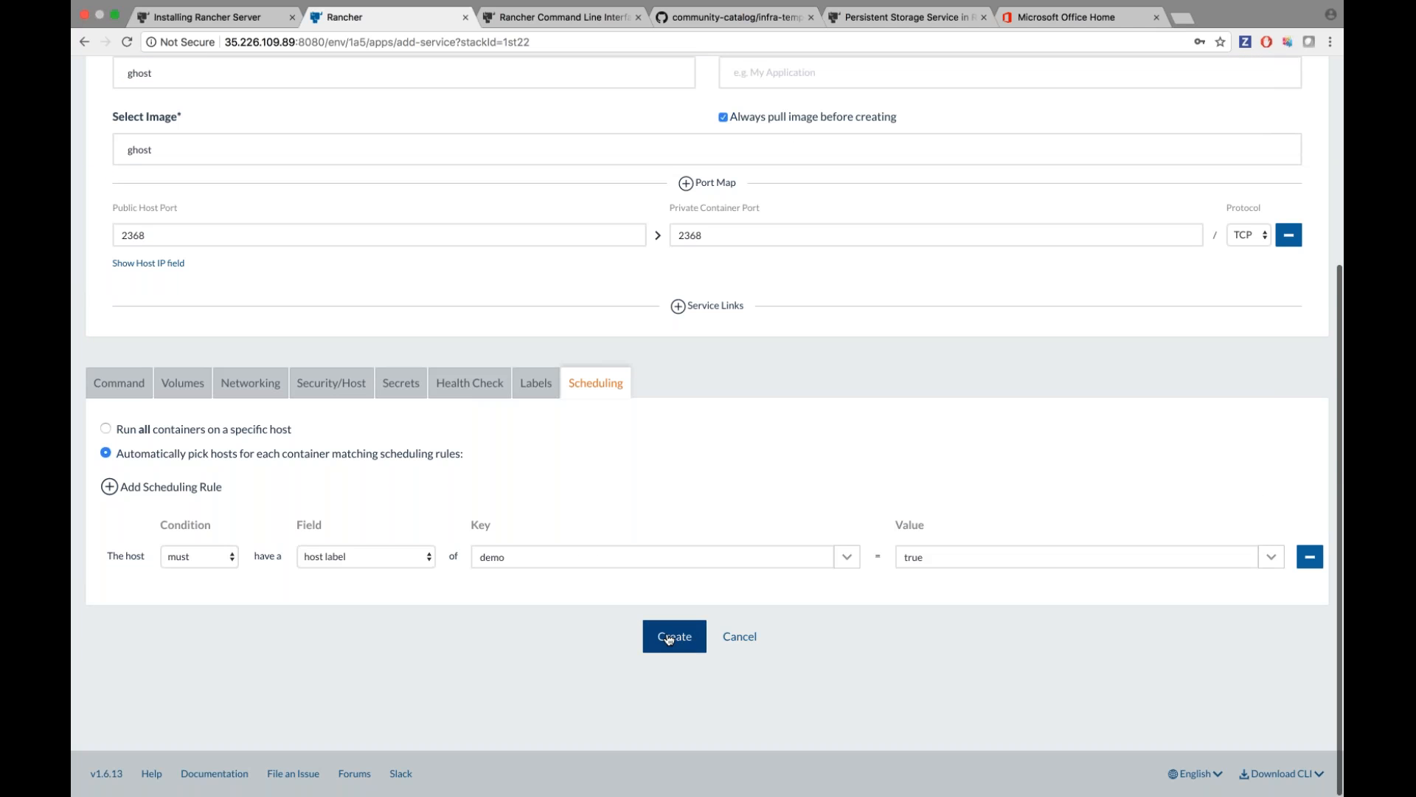
click(669, 639)
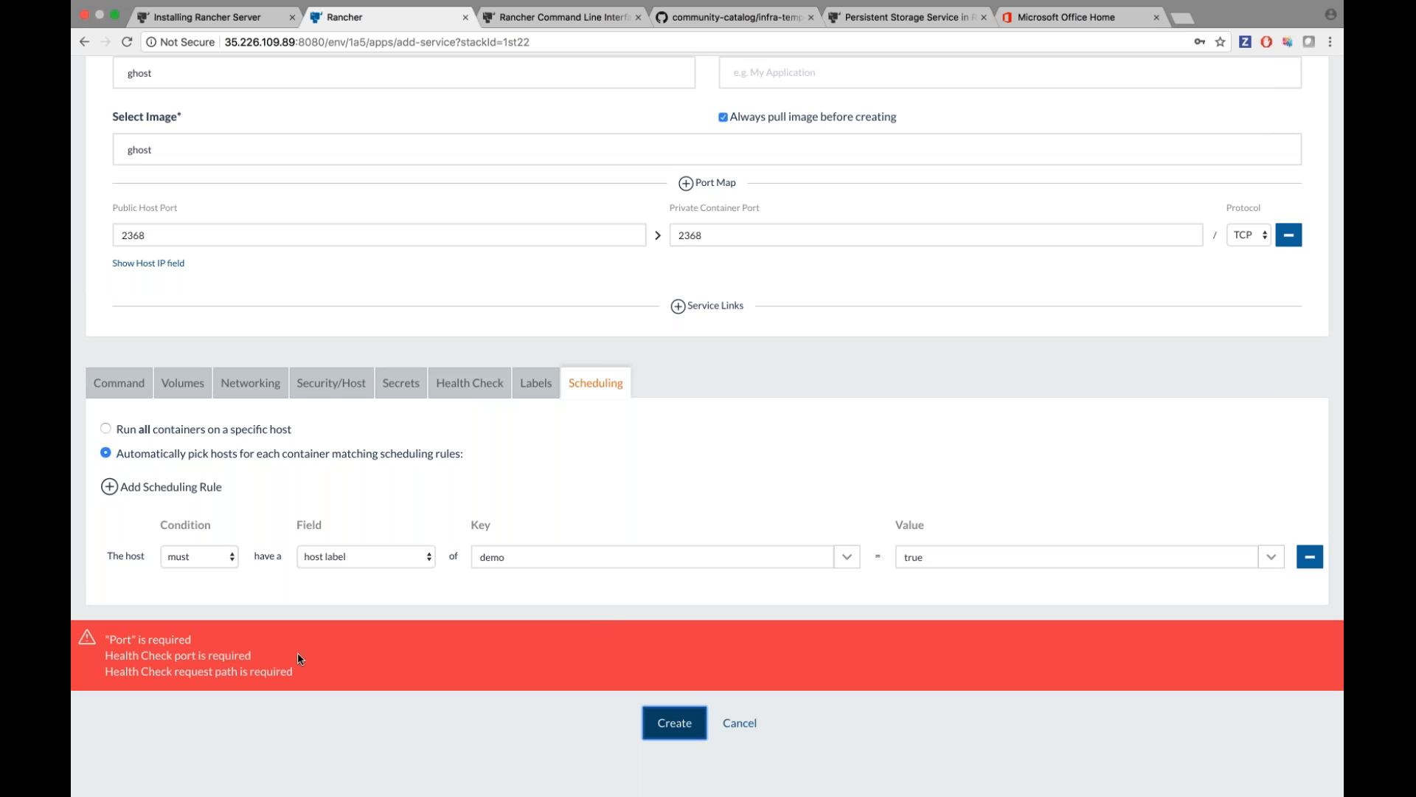
Set the ghost service's health check type to None and create the service.
click(470, 383)
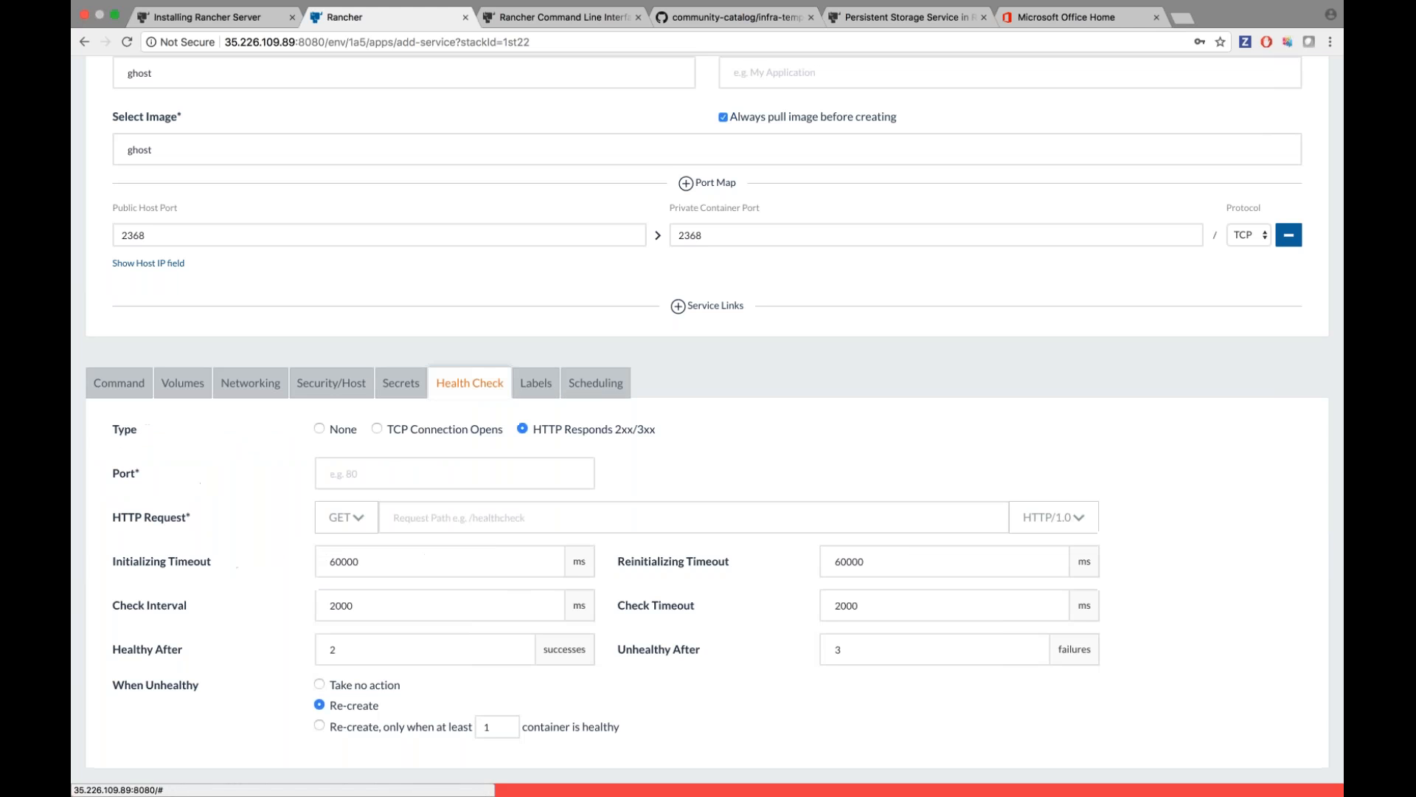
scroll(398, 477, down, 1)
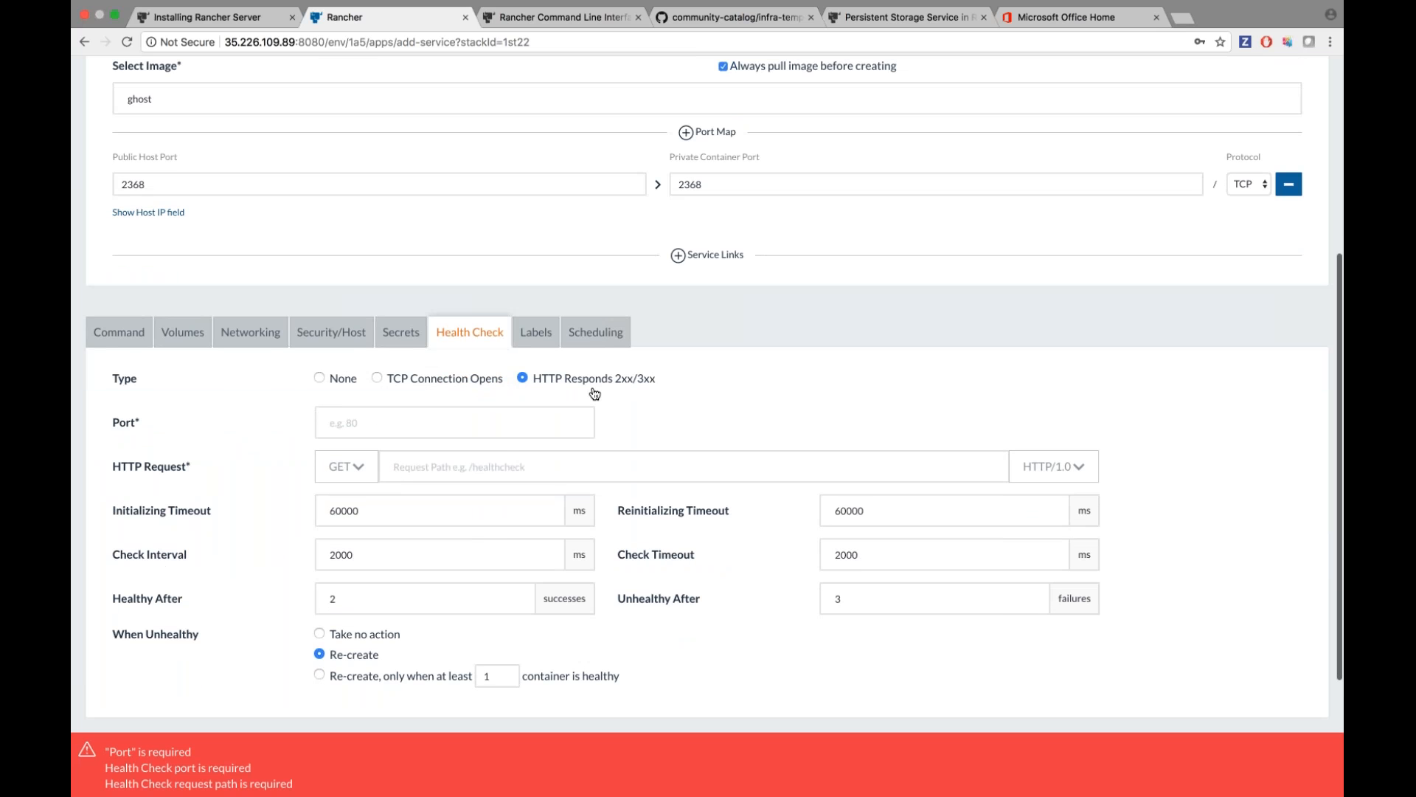
scroll(594, 393, down, 1)
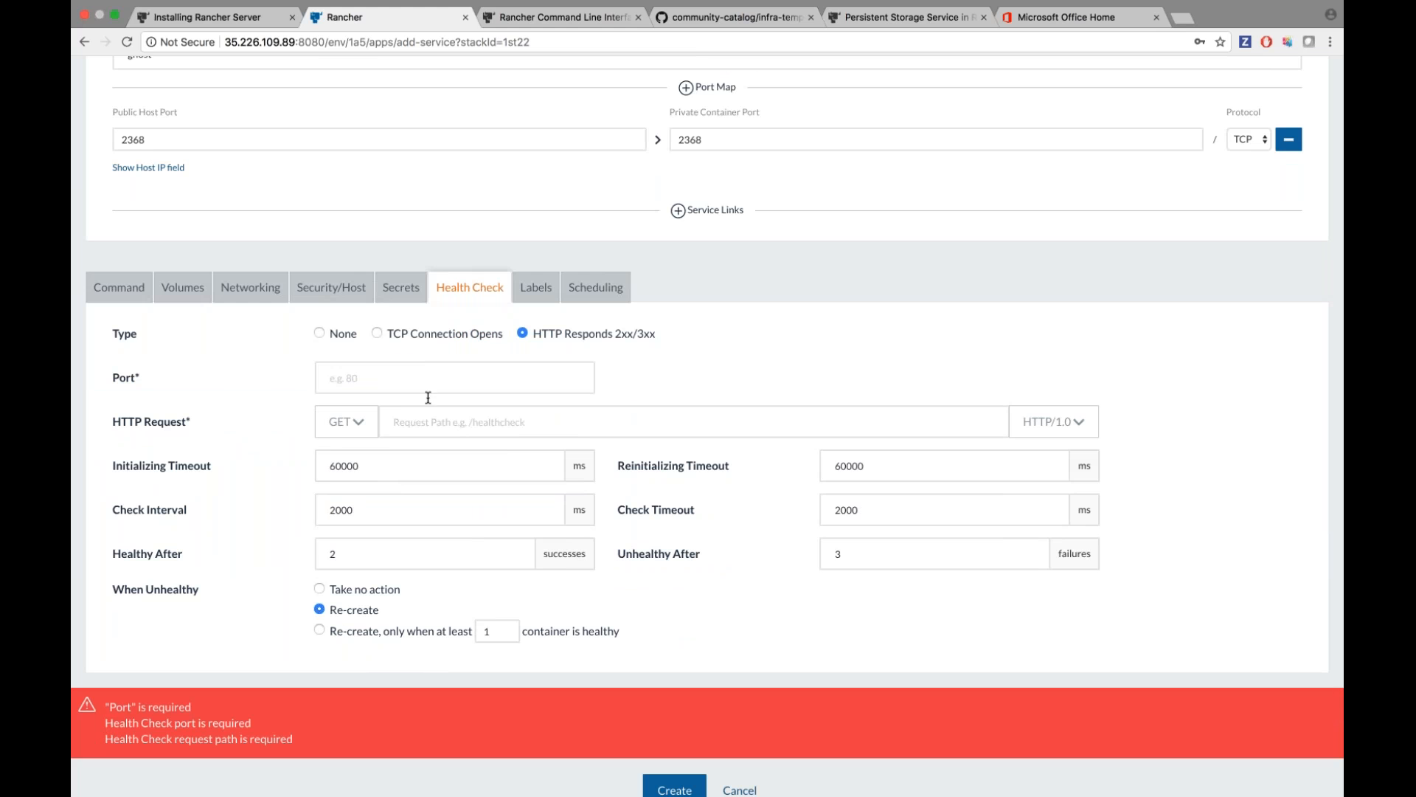
click(319, 332)
click(674, 636)
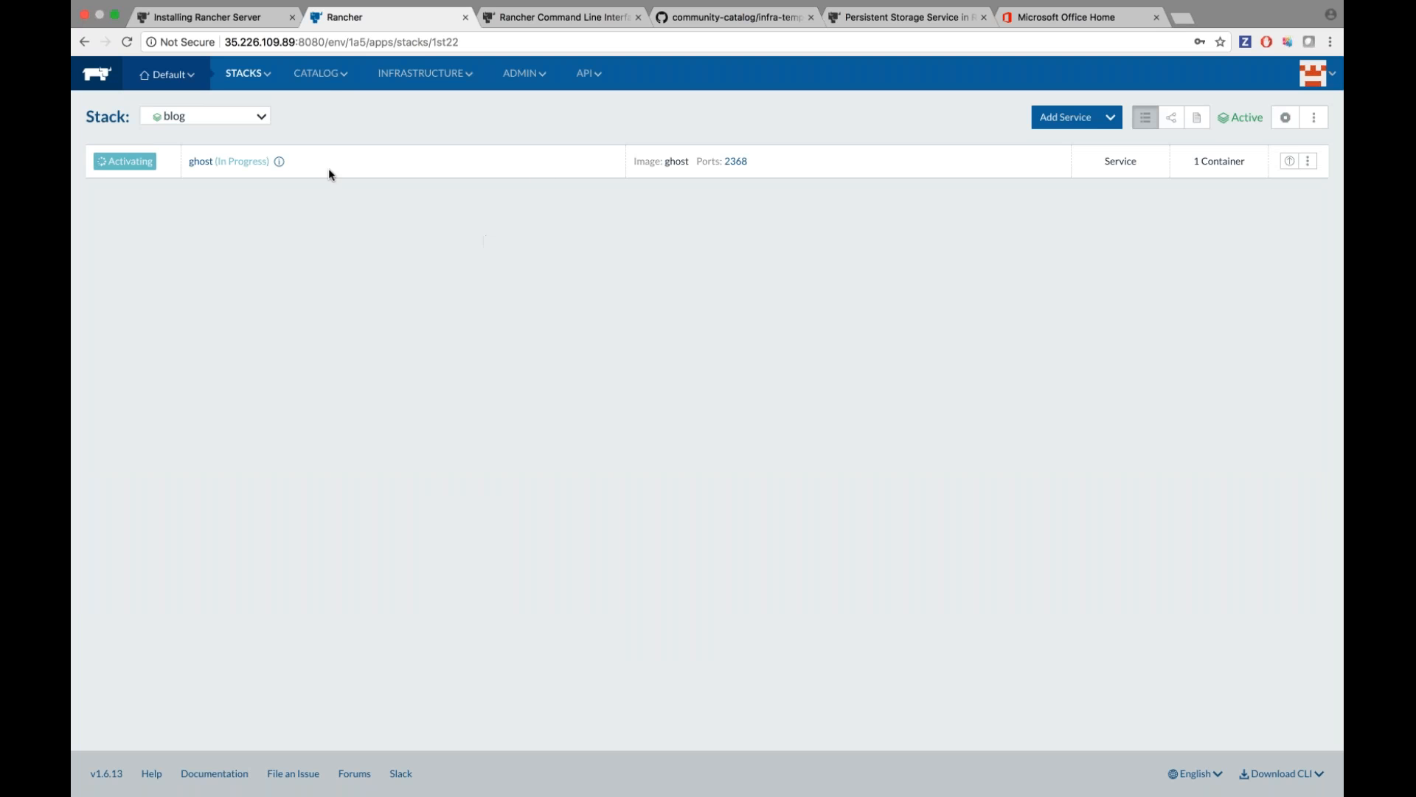
From the All stacks list, add a new empty stack named nginx.
mouse_move(248, 73)
click(264, 106)
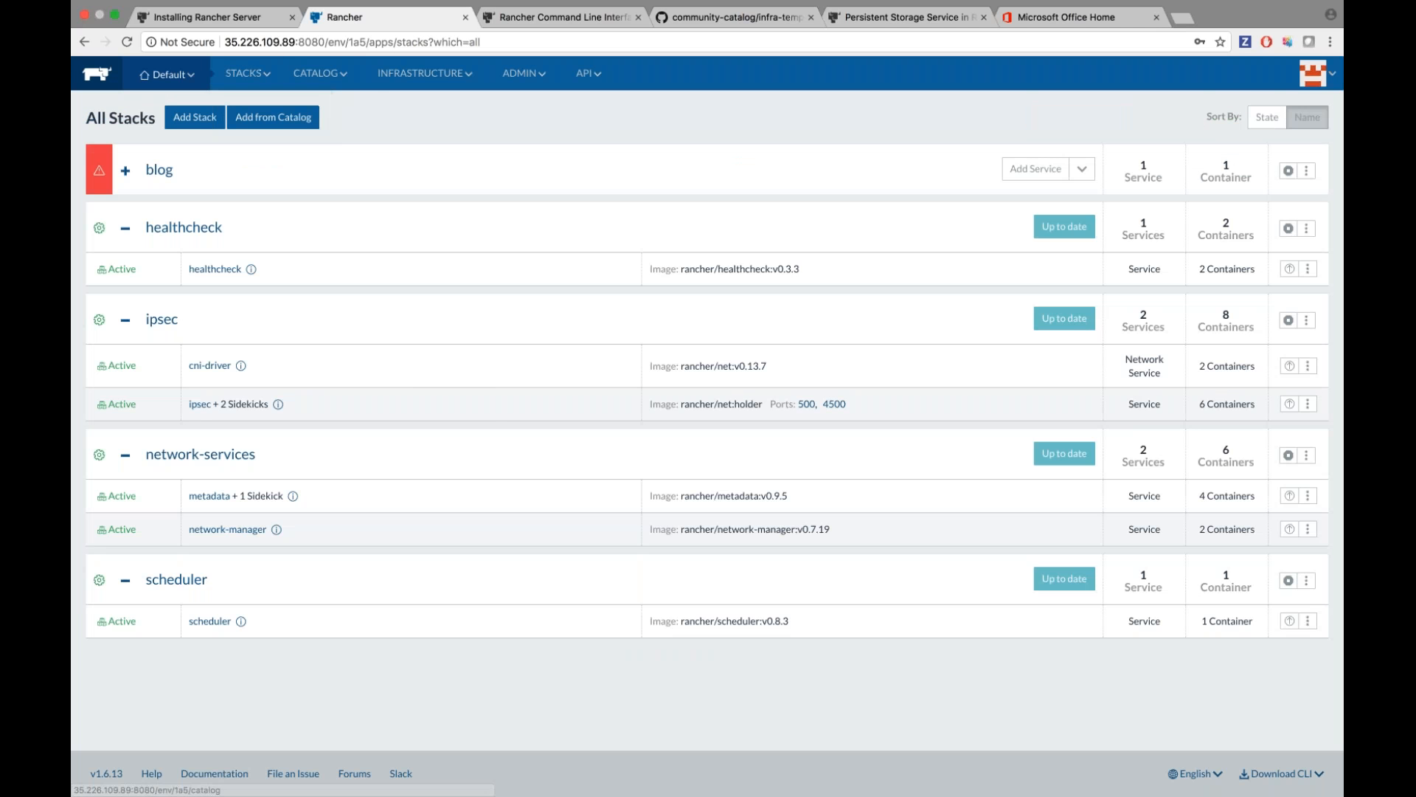
click(194, 117)
text(nginx)
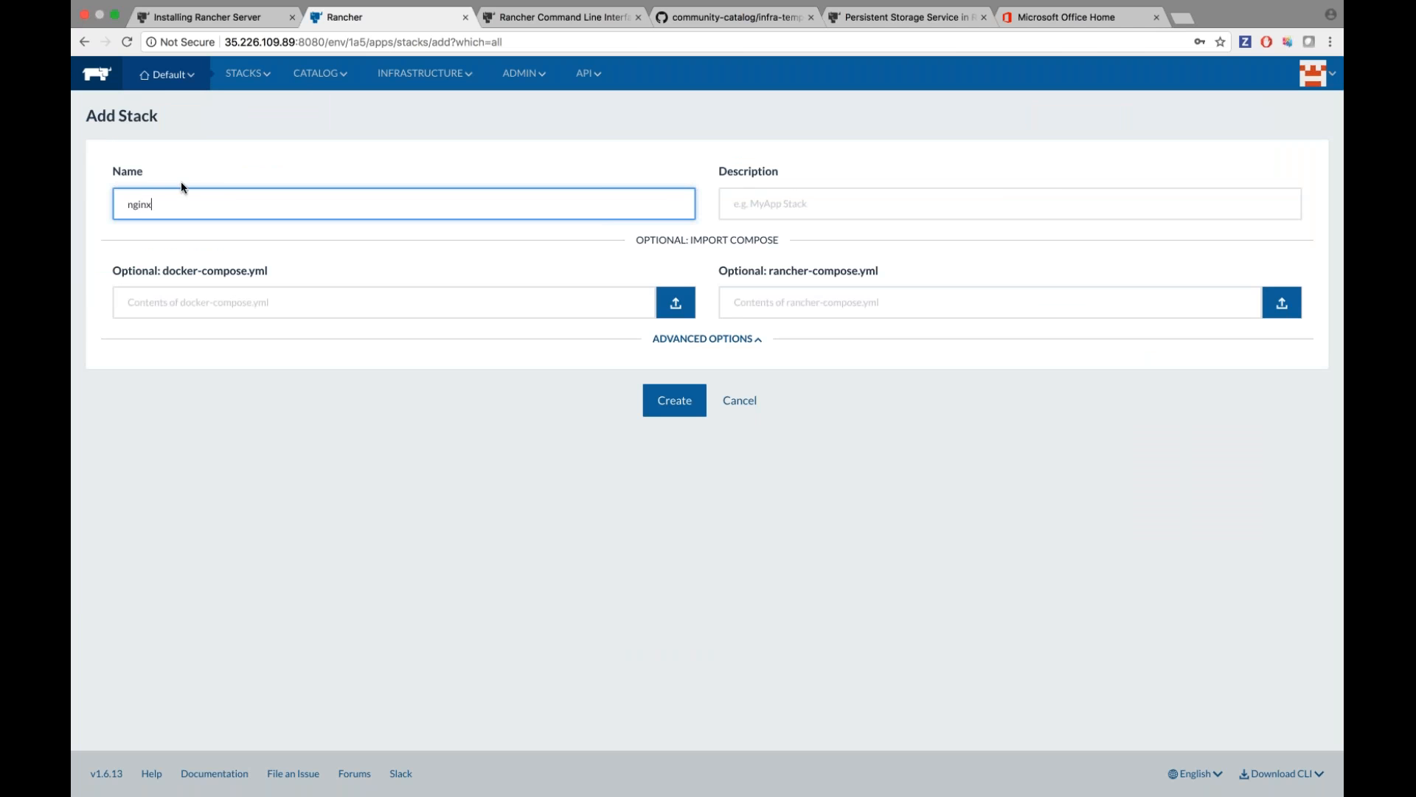
key(Return)
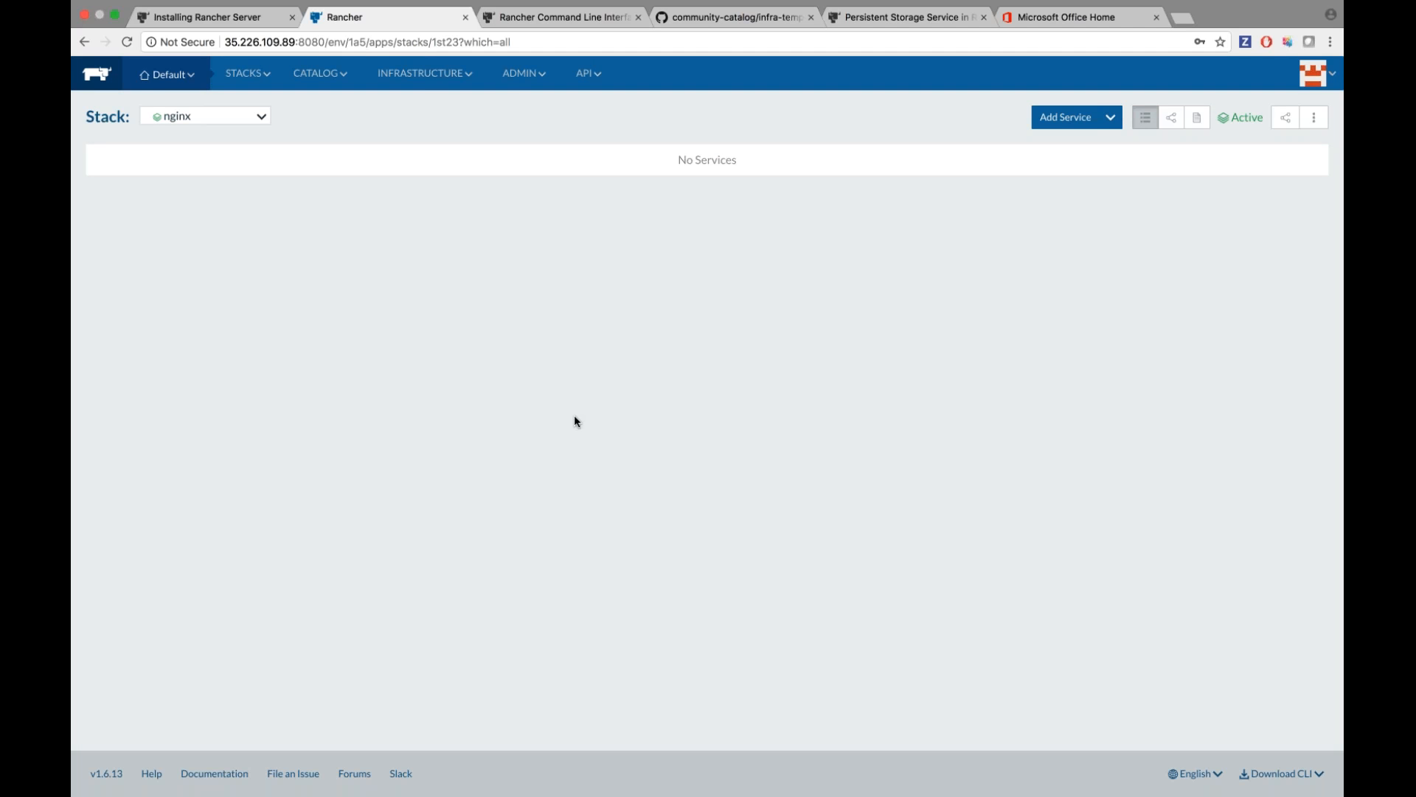
Add a service named nginx to the stack with its scale set to 8 containers.
click(1065, 120)
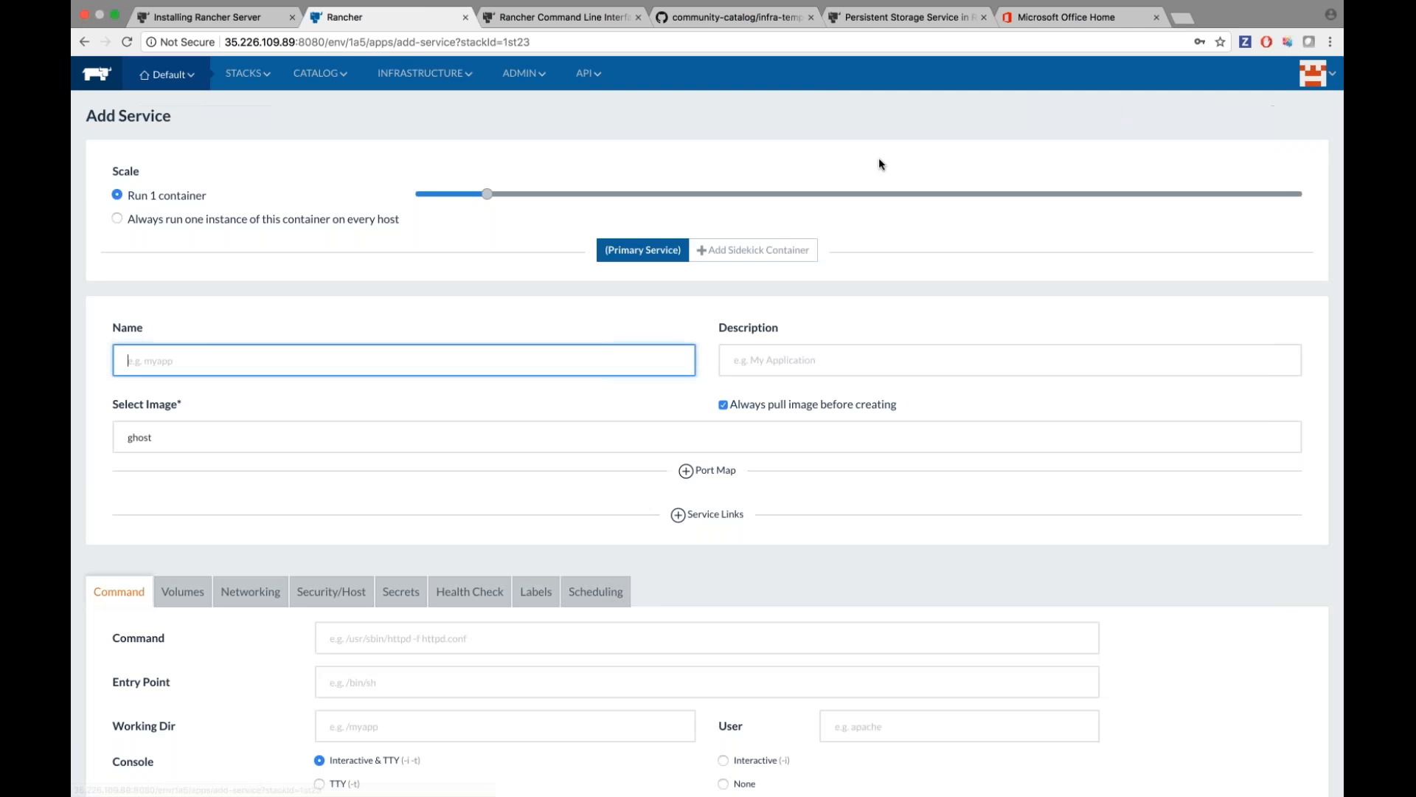
text(nginx)
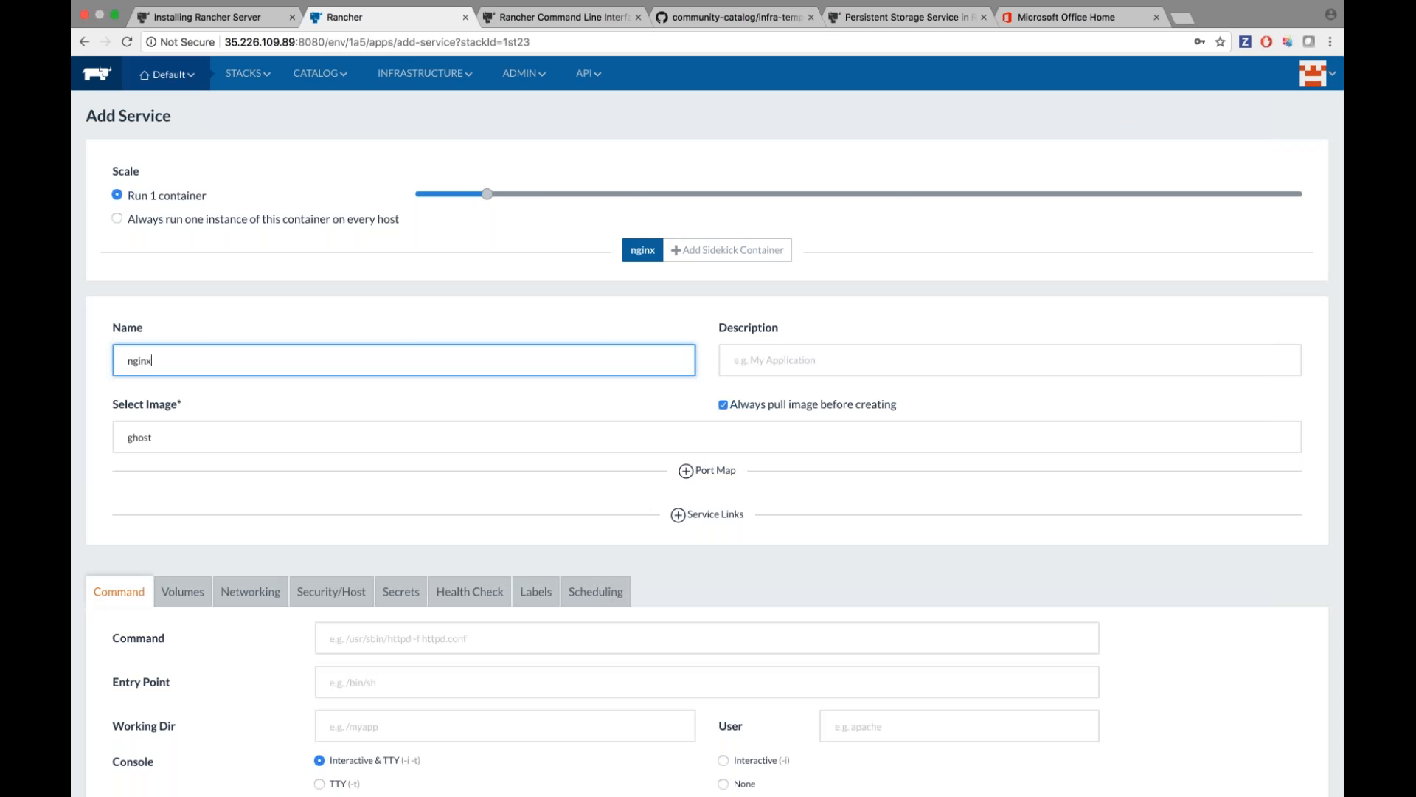
drag(487, 194, 978, 196)
Replace the old ghost image name with the testnewhostrouting image.
scroll(407, 326, down, 1)
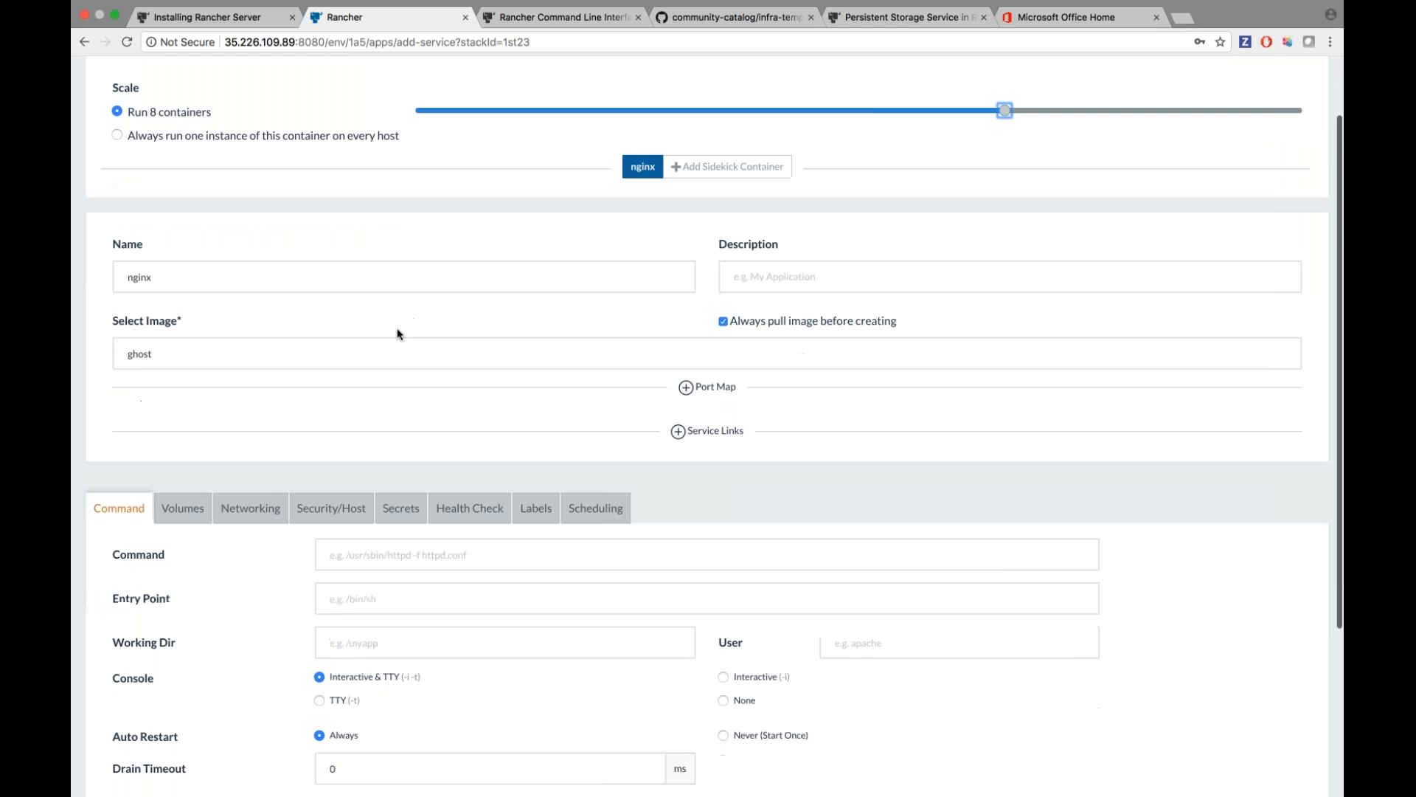
double_click(399, 351)
key(BackSpace)
text(sanget)
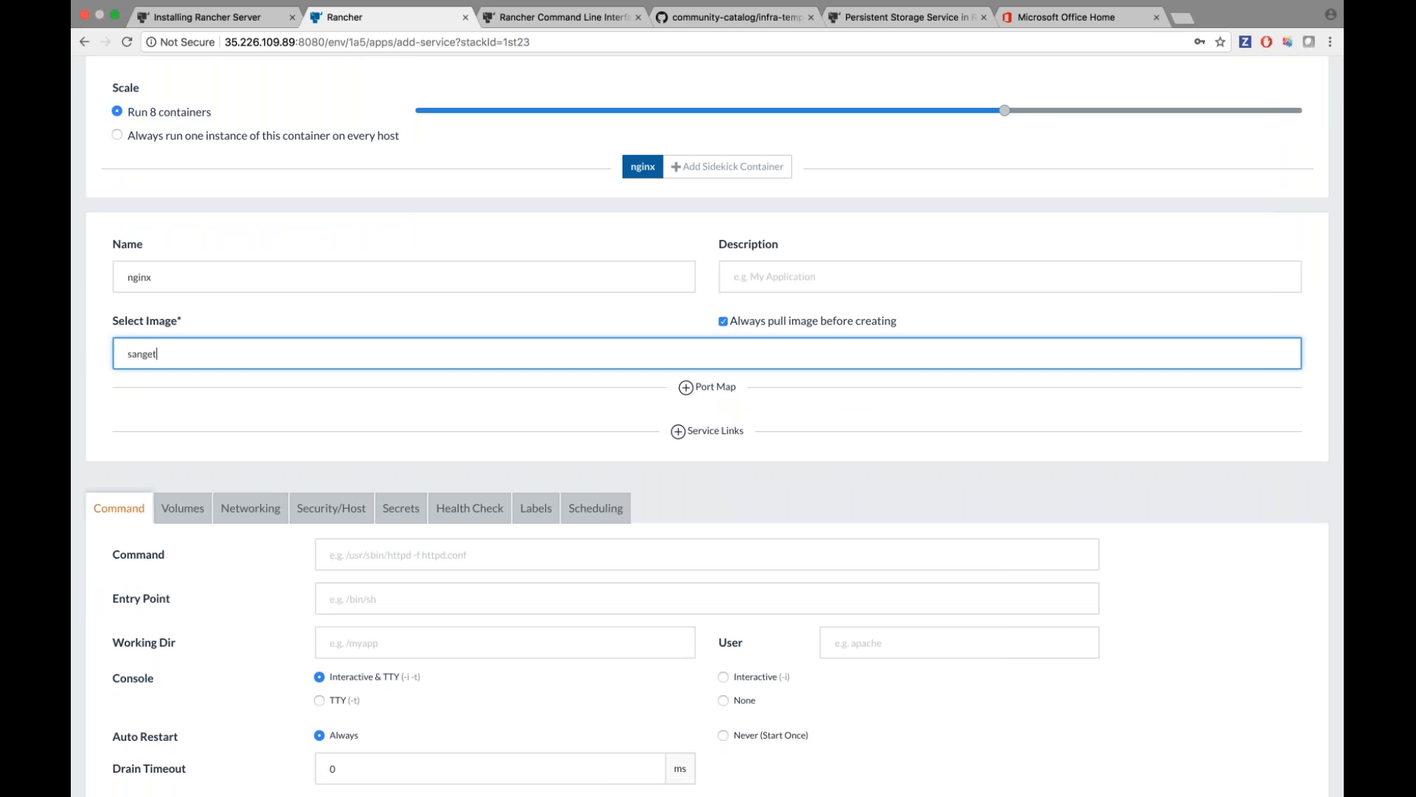
key(BackSpace)
text(etha/test)
text(newhostrouting)
Add a host scheduling rule demo=true and create the nginx service.
scroll(632, 322, down, 5)
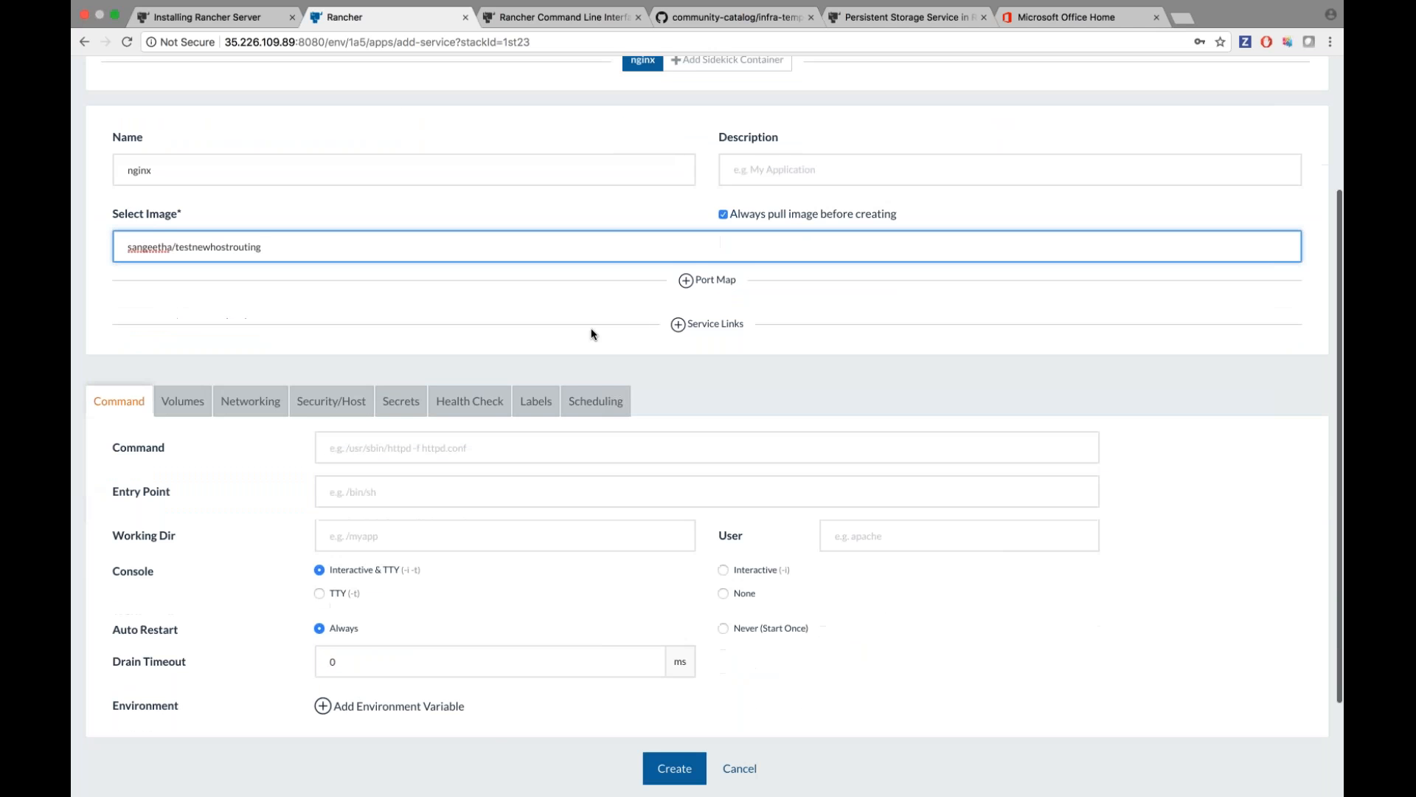
click(536, 314)
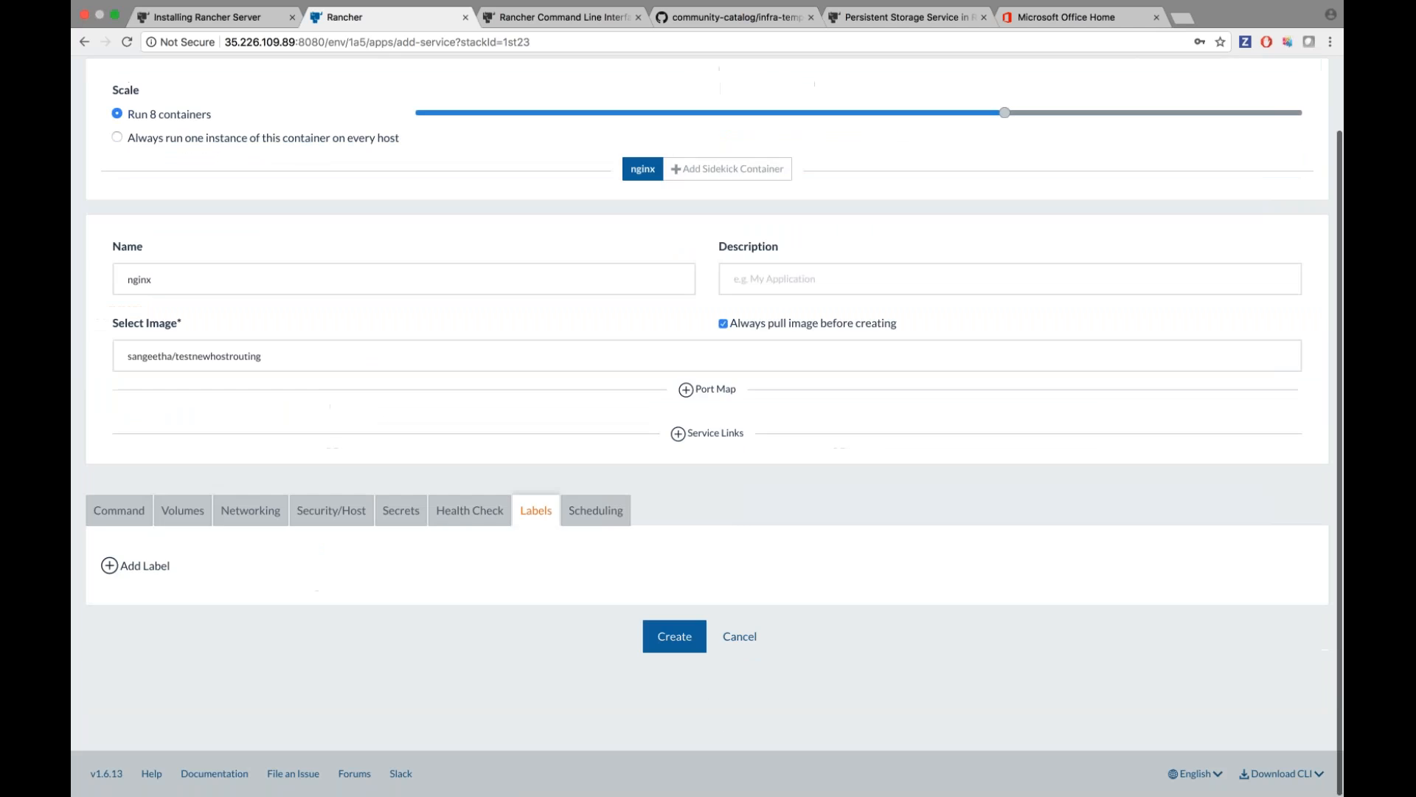
click(596, 508)
click(109, 537)
click(479, 556)
text(demo)
key(Tab)
text(true)
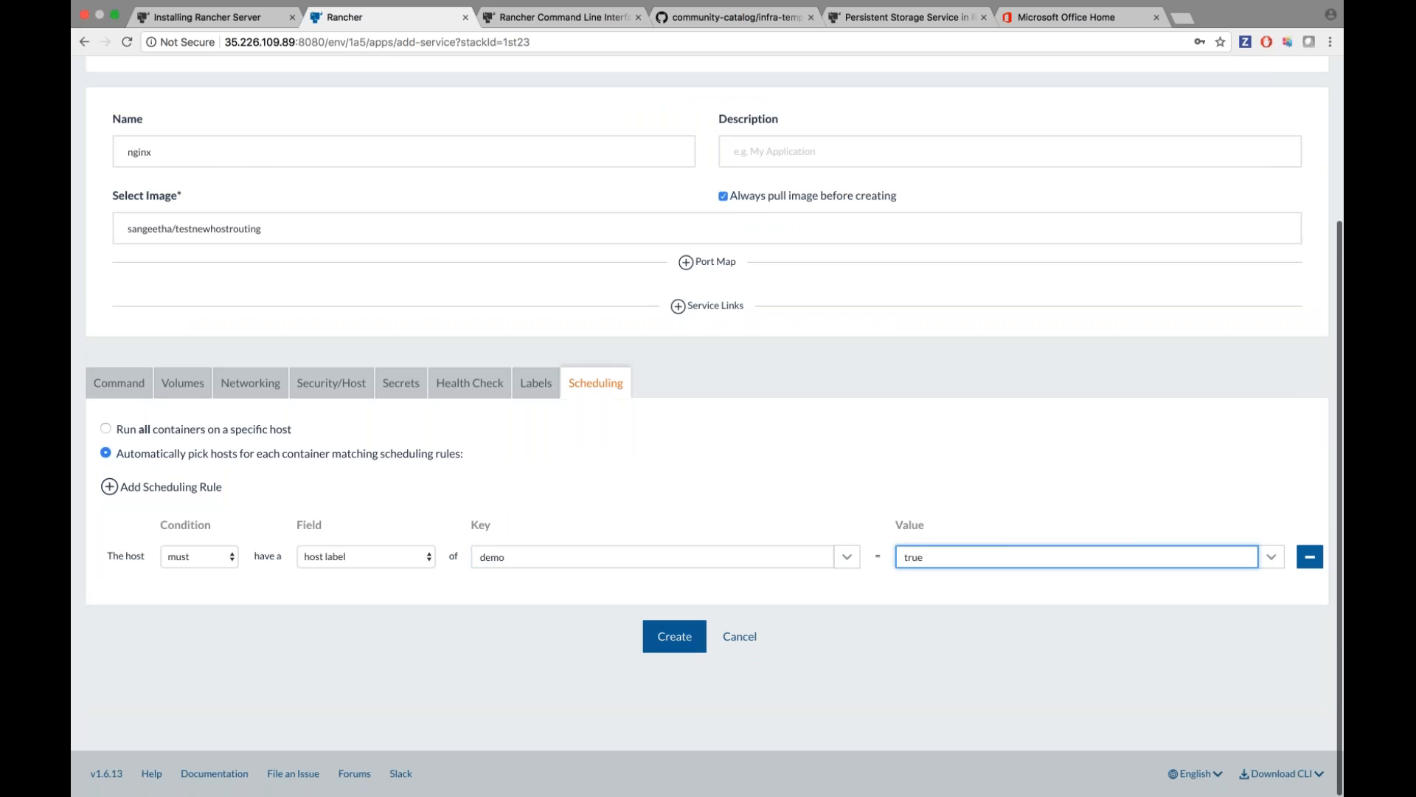
key(Return)
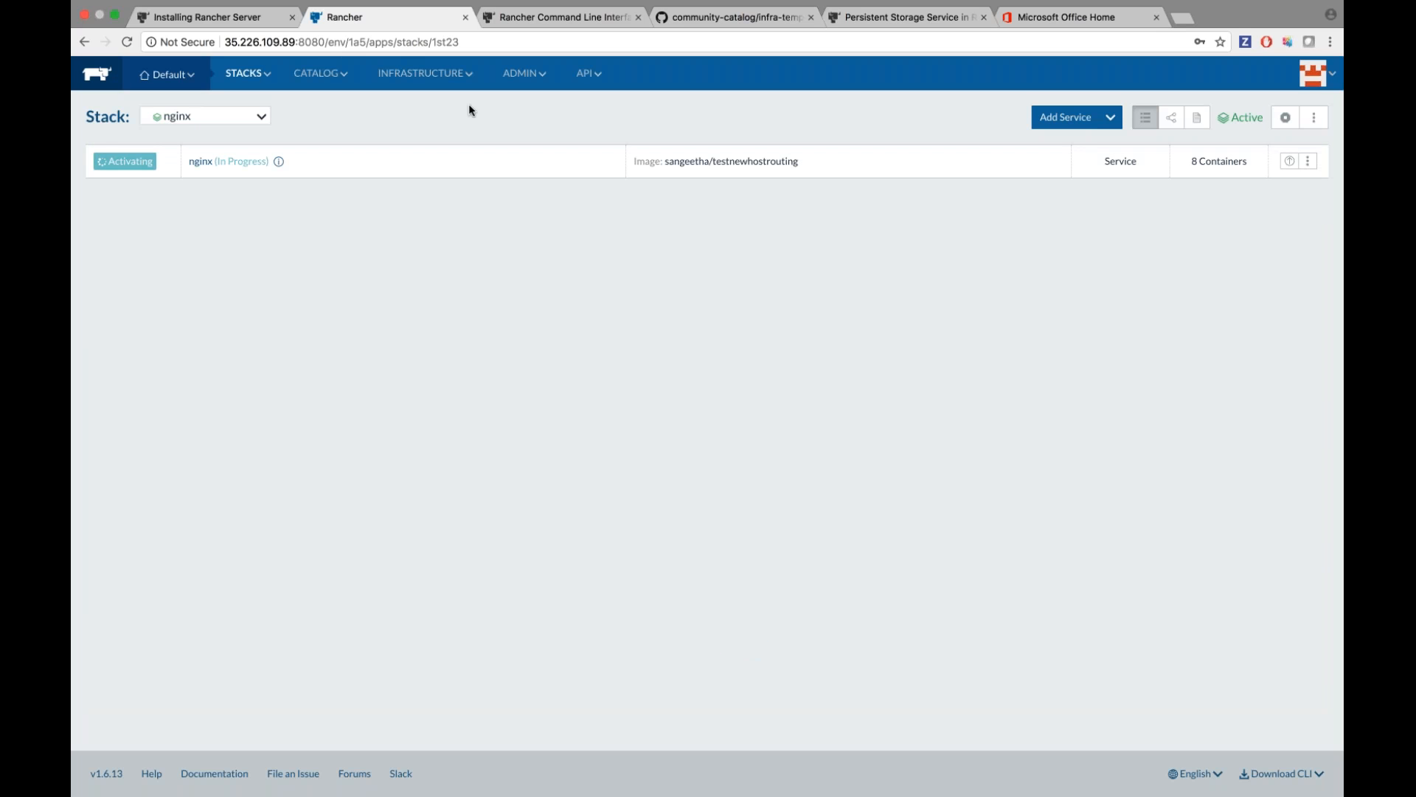
Review the hosts list, then show the User stacks with blog and nginx.
mouse_move(424, 73)
click(442, 105)
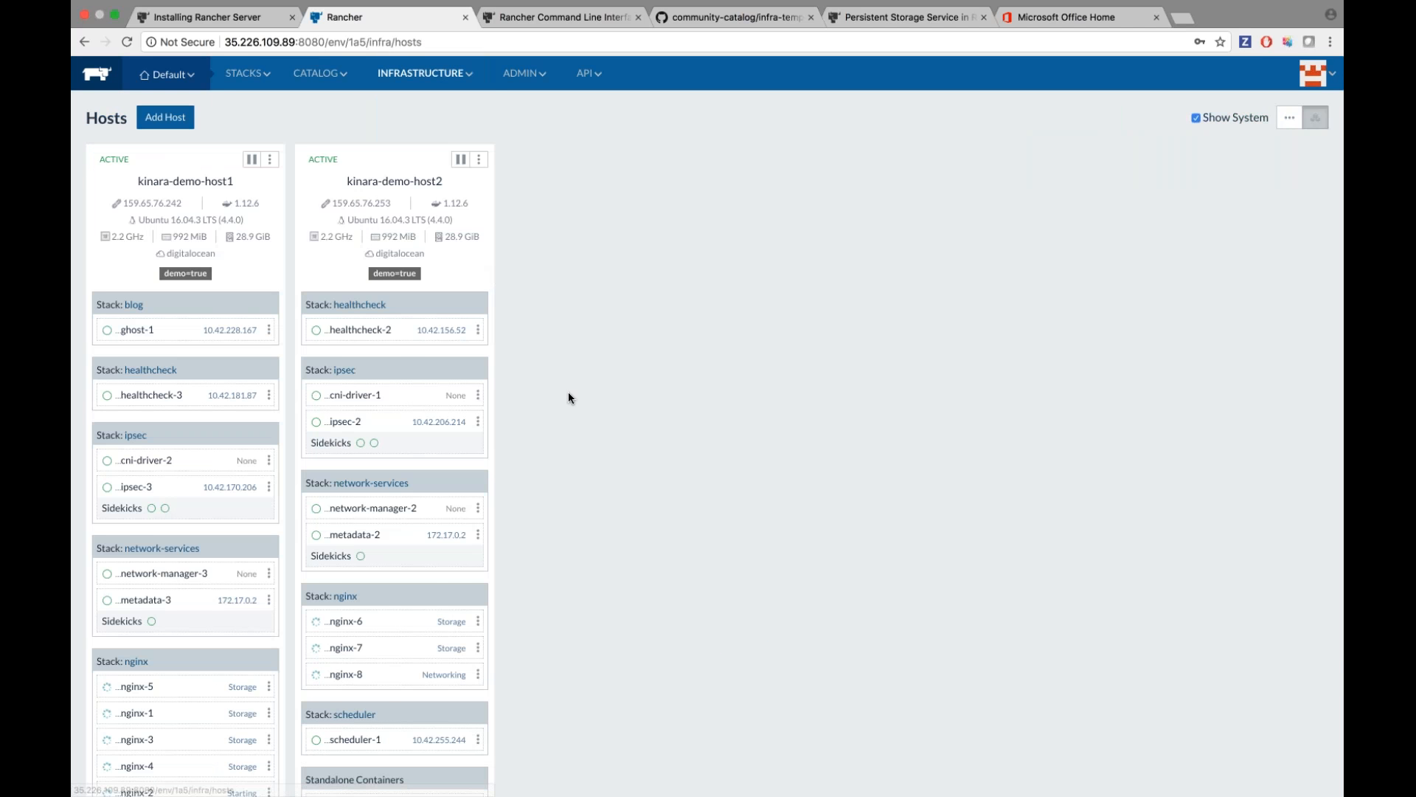
scroll(568, 392, down, 4)
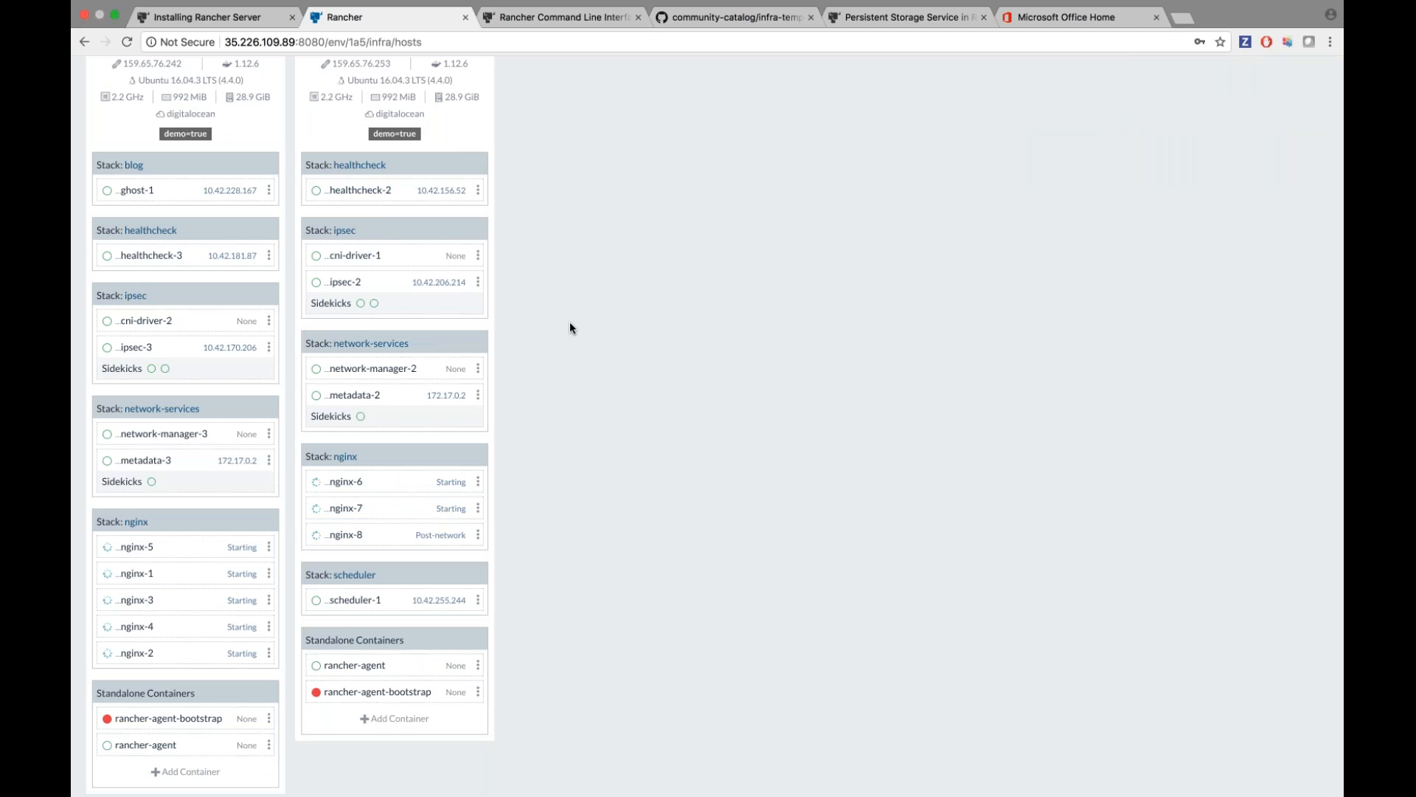
scroll(570, 322, down, 1)
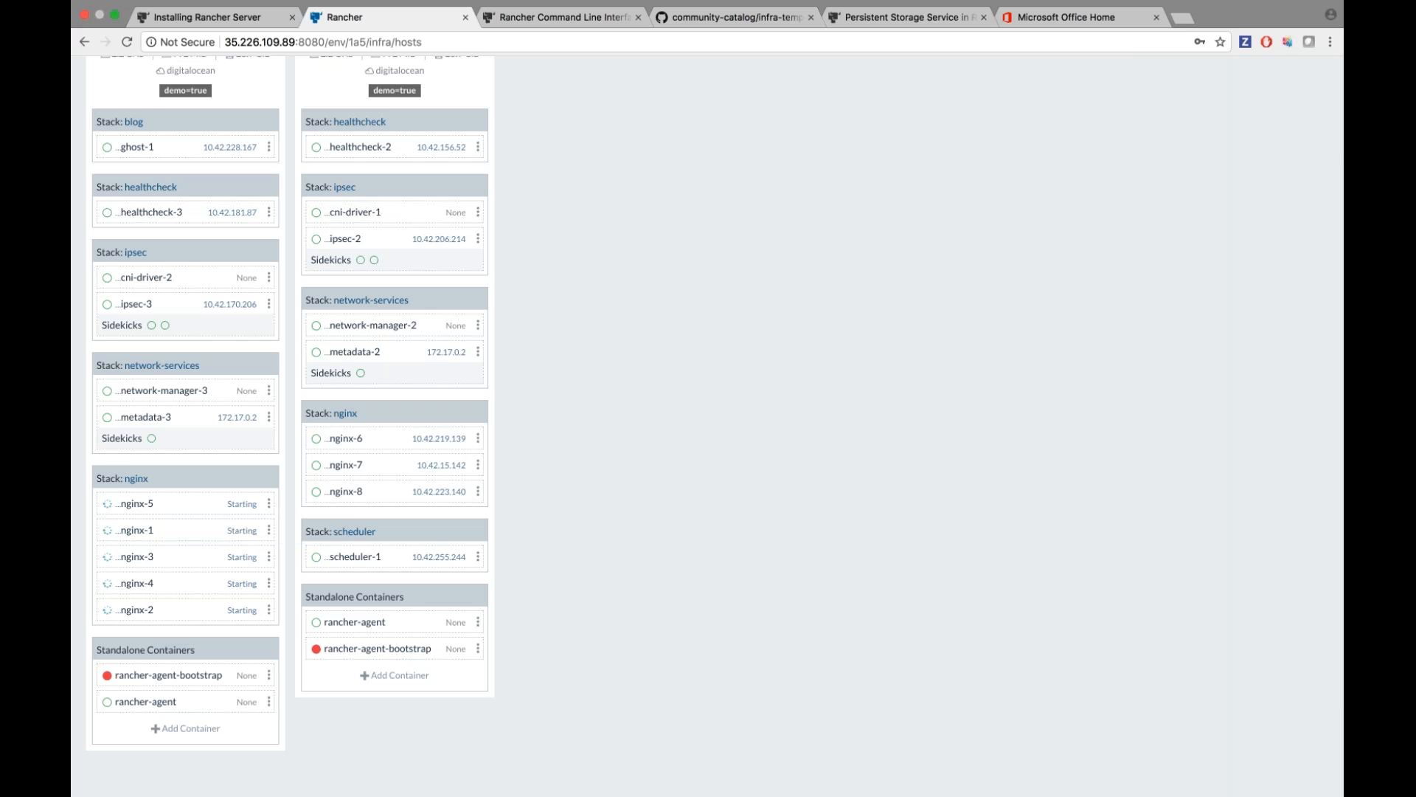
scroll(107, 216, up, 2)
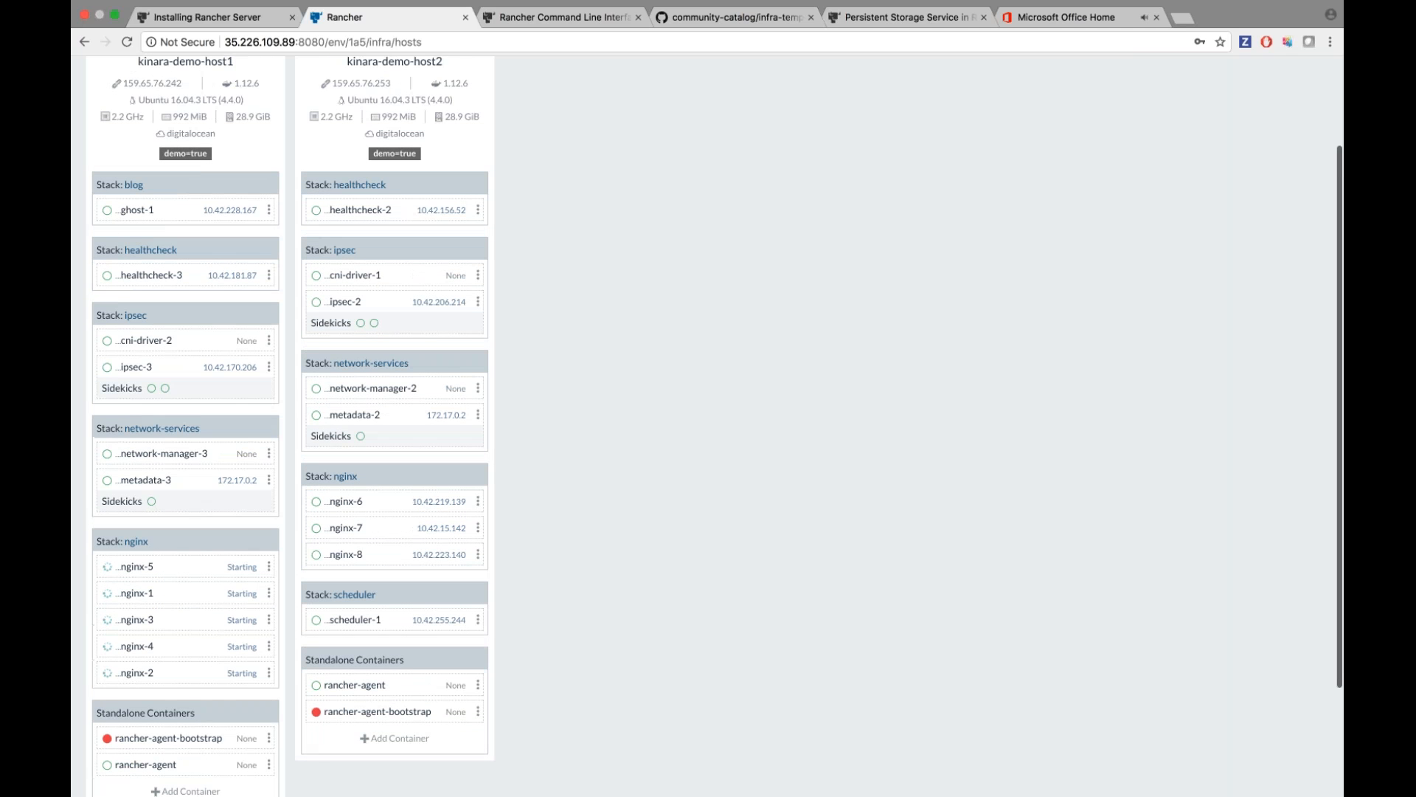
scroll(243, 221, up, 2)
mouse_move(245, 73)
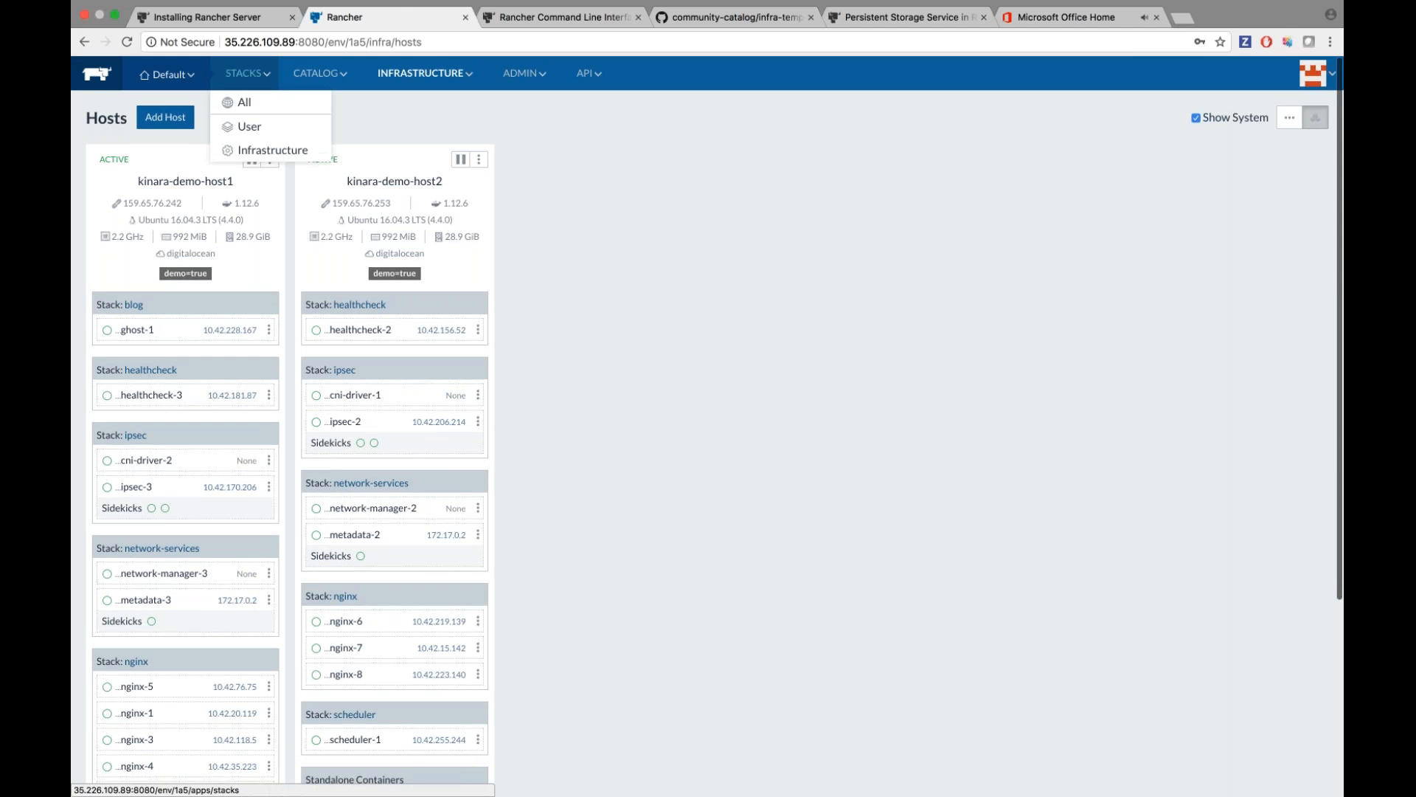
click(250, 126)
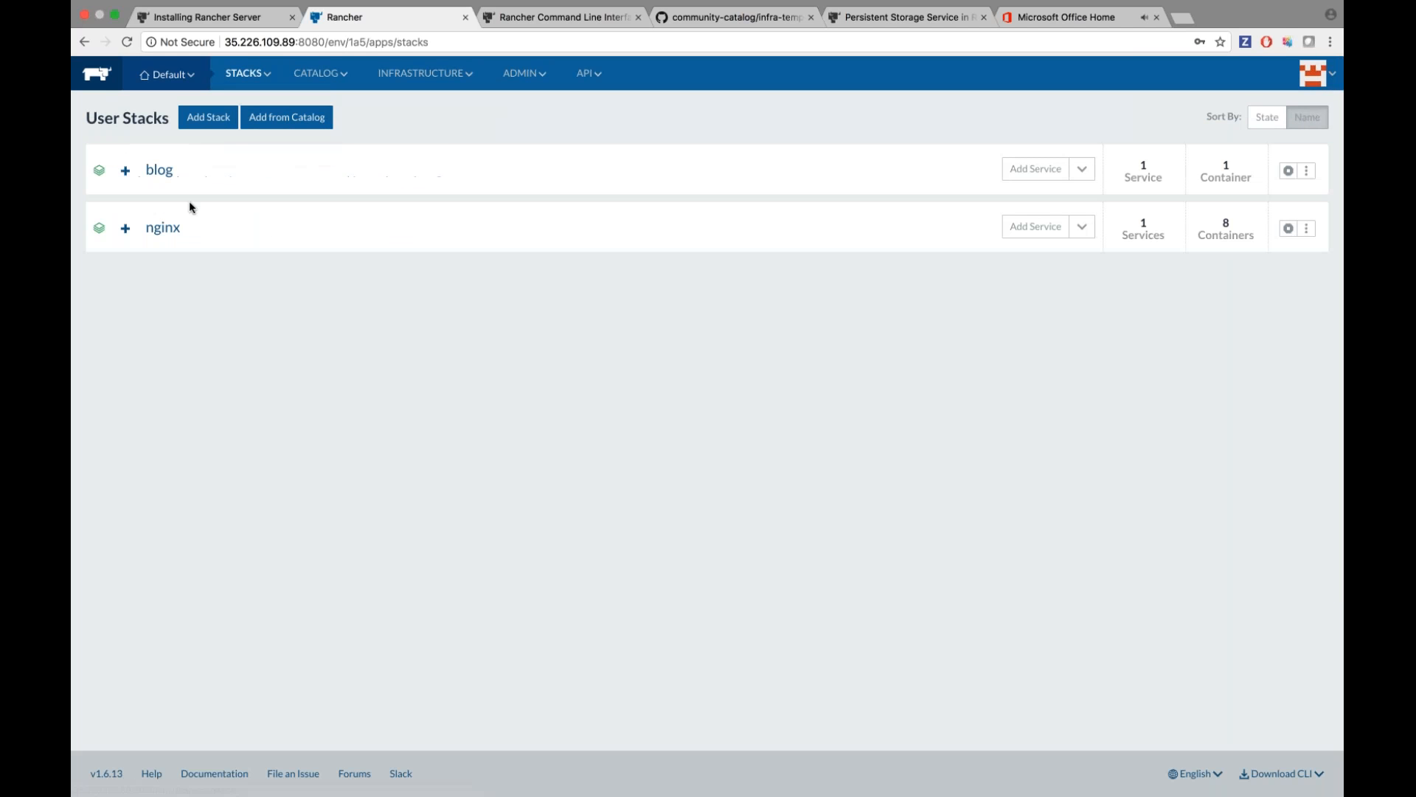
Expand the blog stack and check the Ghost blog served on port 2368.
click(126, 171)
click(753, 210)
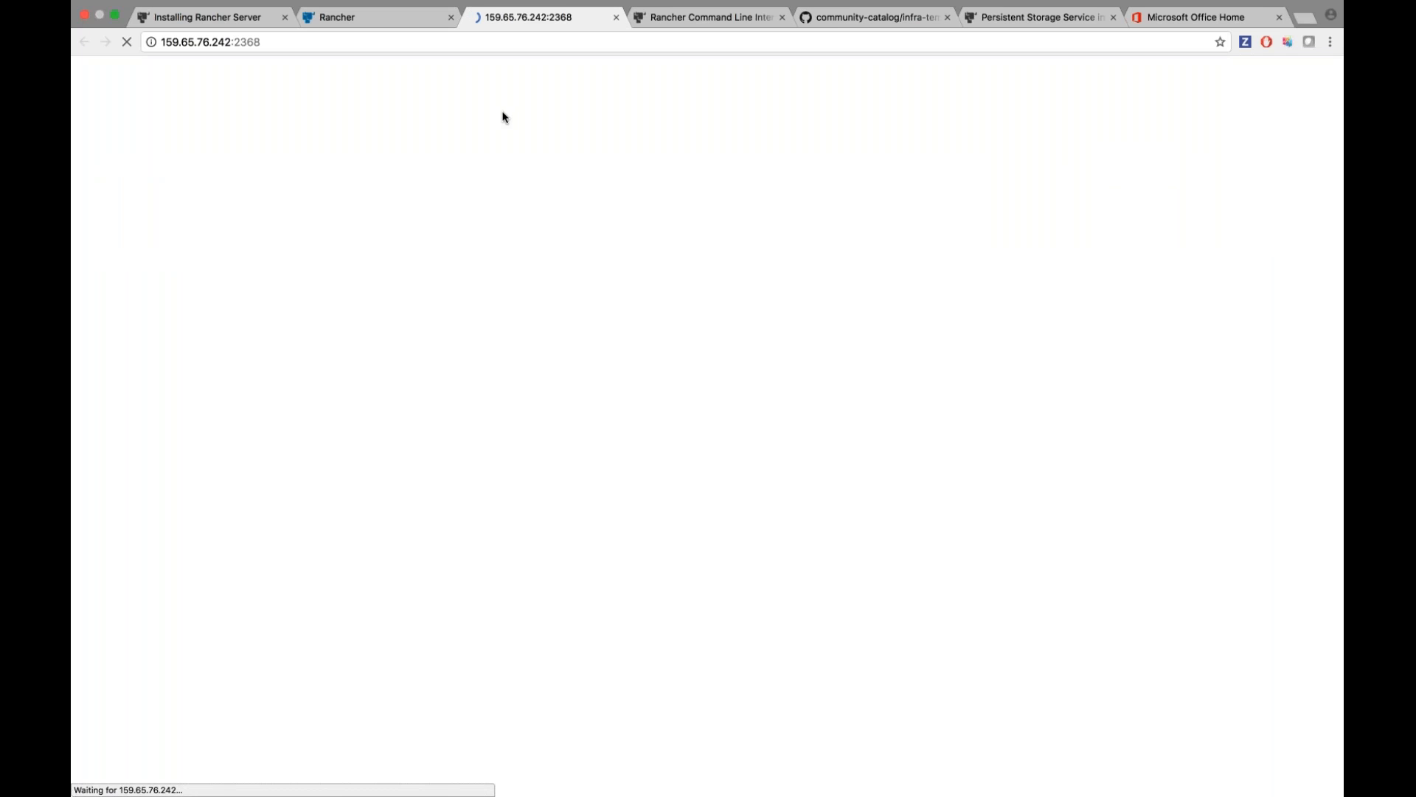
scroll(505, 117, down, 15)
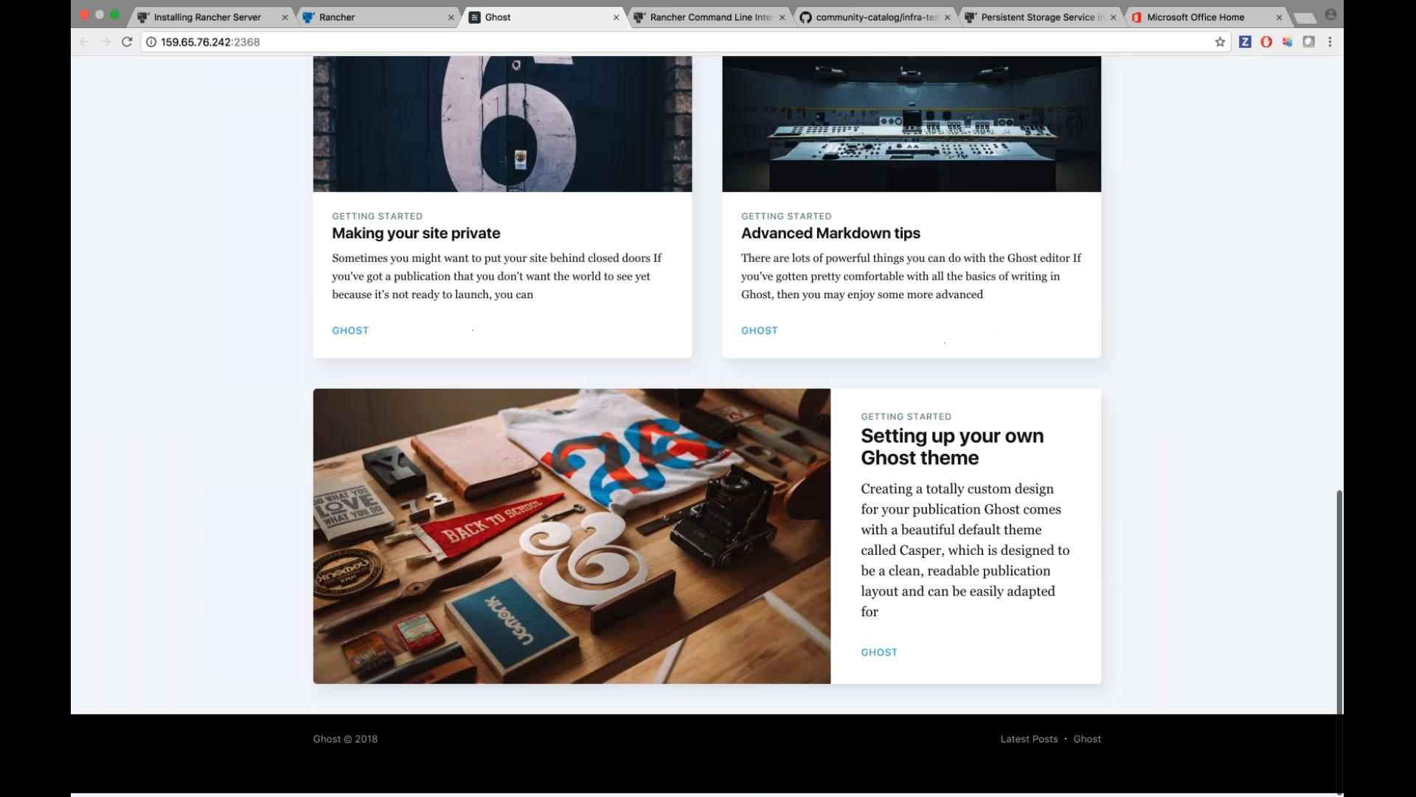
scroll(708, 413, up, 15)
click(616, 17)
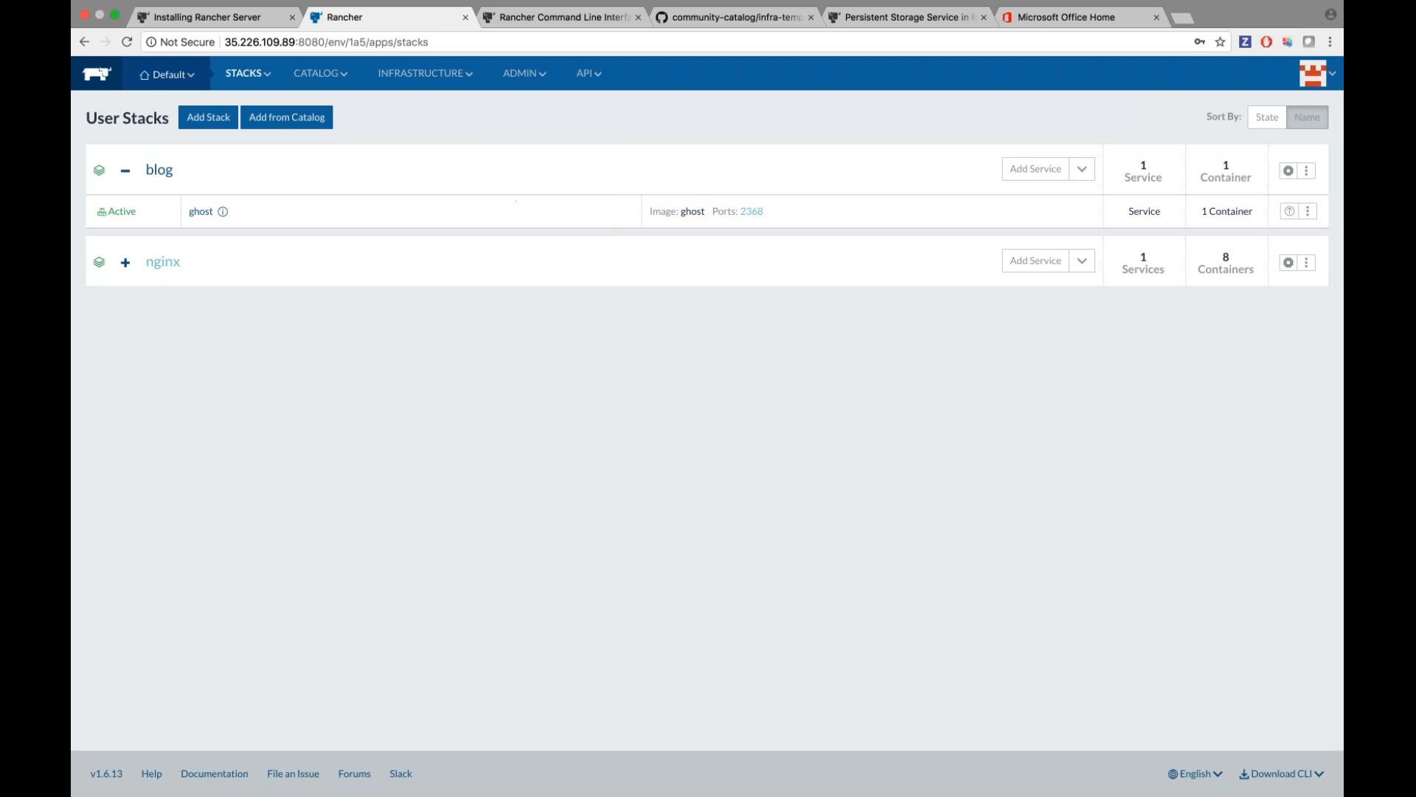
Inspect the nginx service's 8 containers, then open the nginx stack's detail page.
click(131, 266)
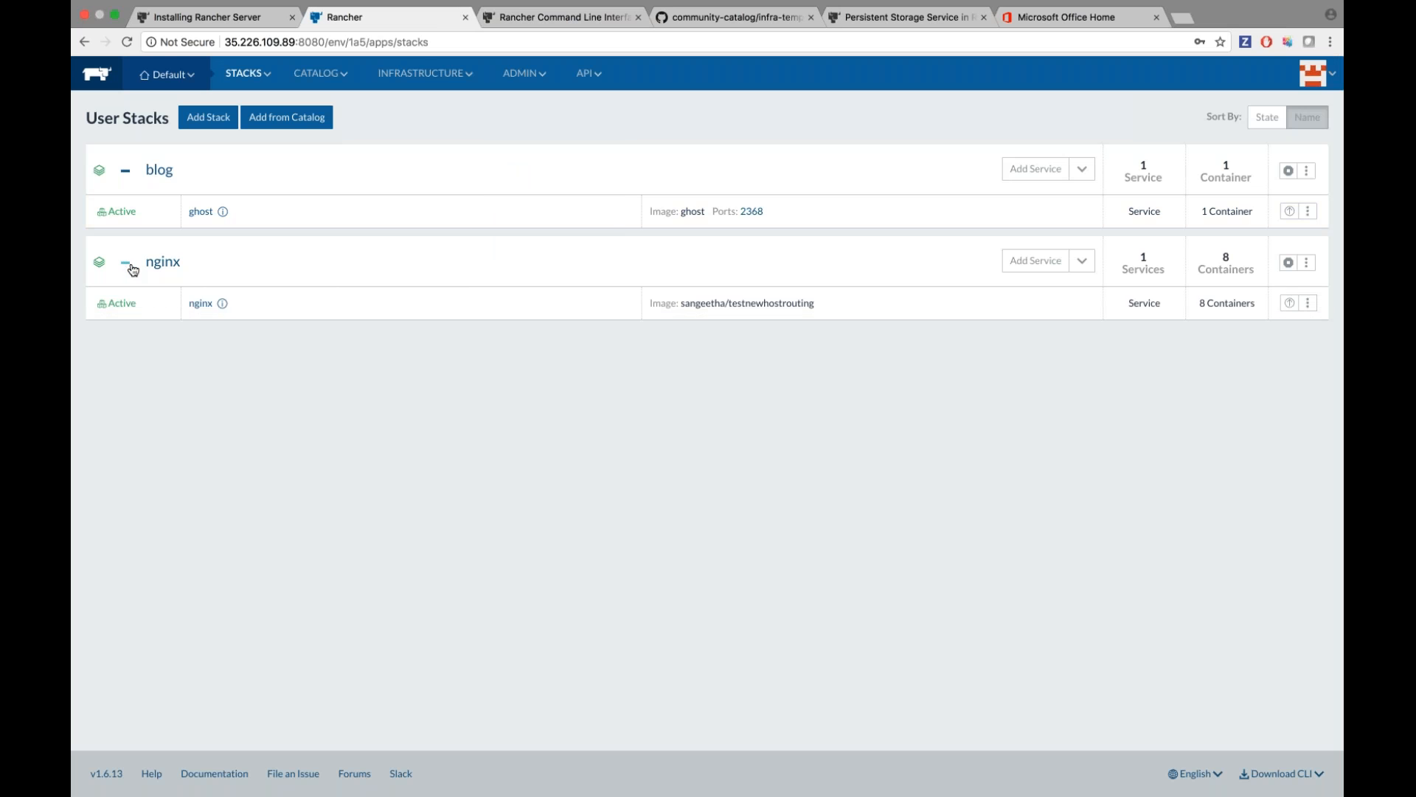
click(200, 303)
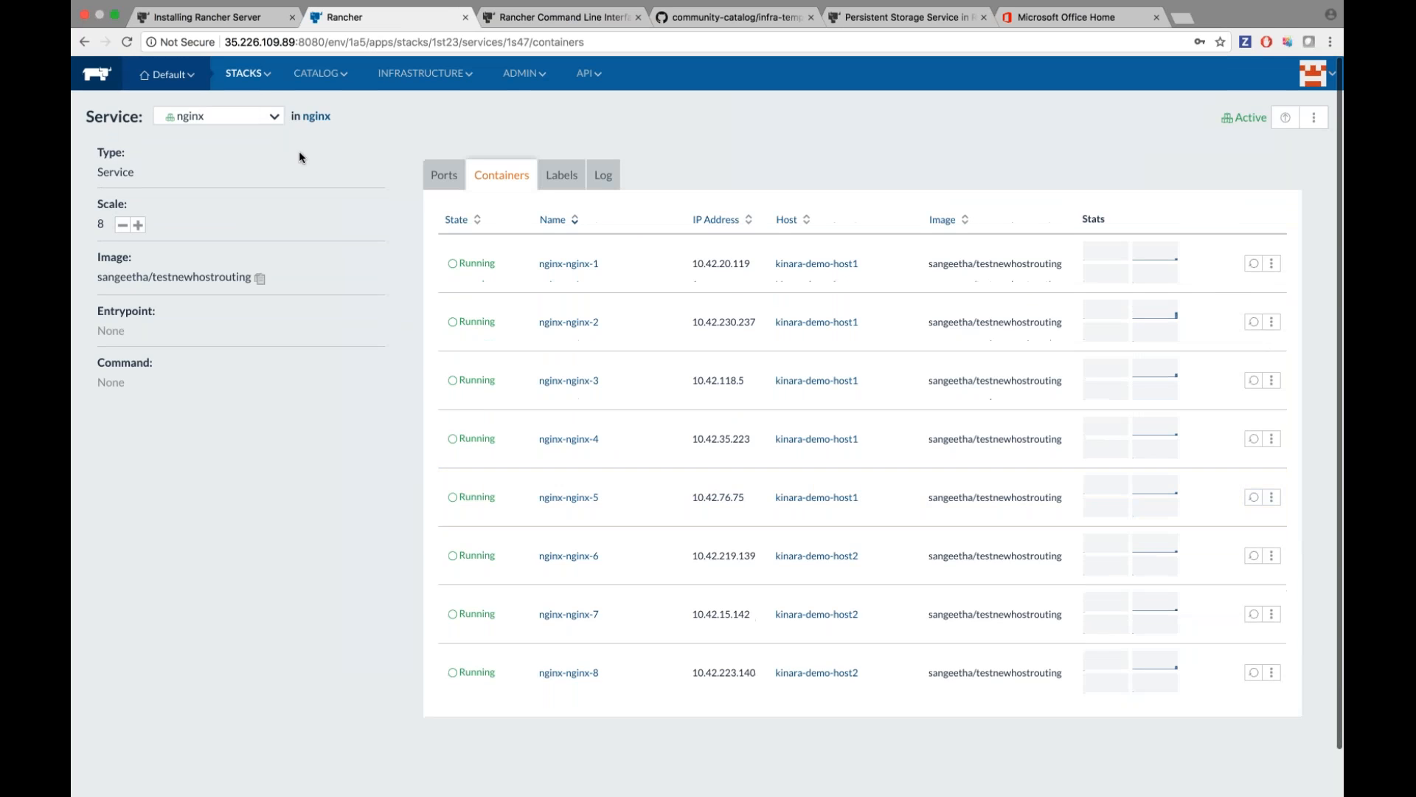
click(87, 42)
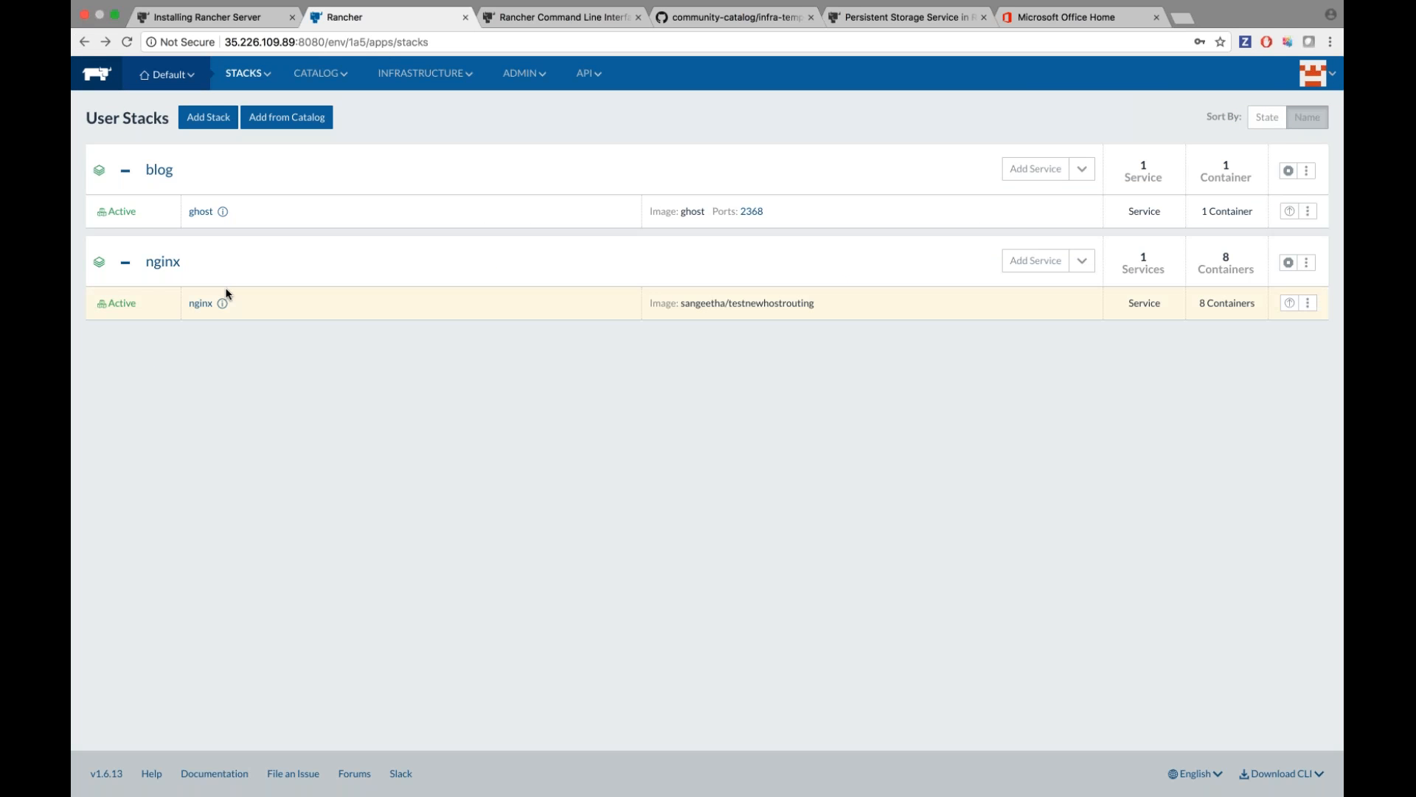
click(168, 266)
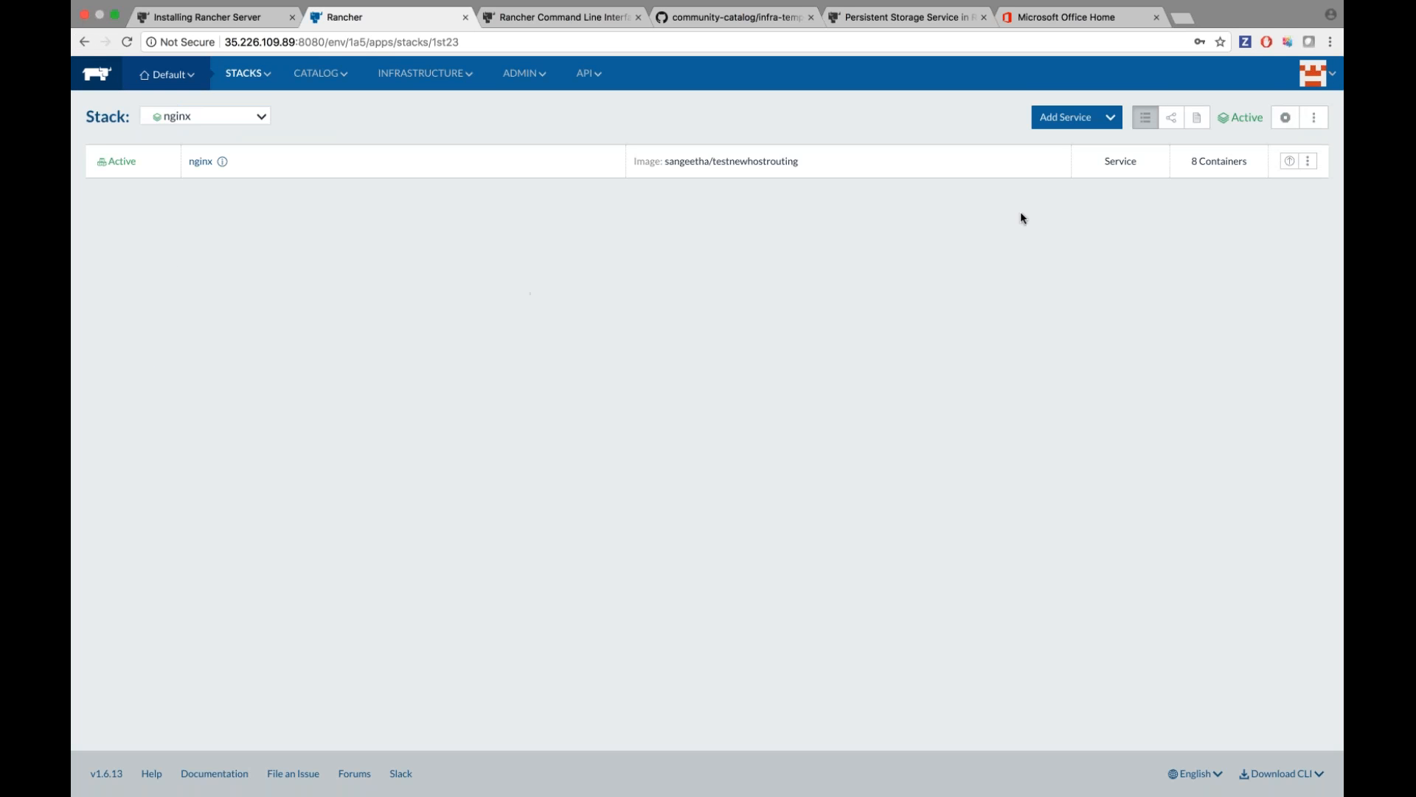
Add a load balancer named nginx-lb with a port 80 rule targeting the nginx service.
click(1110, 116)
click(1097, 143)
text(nginx-lb)
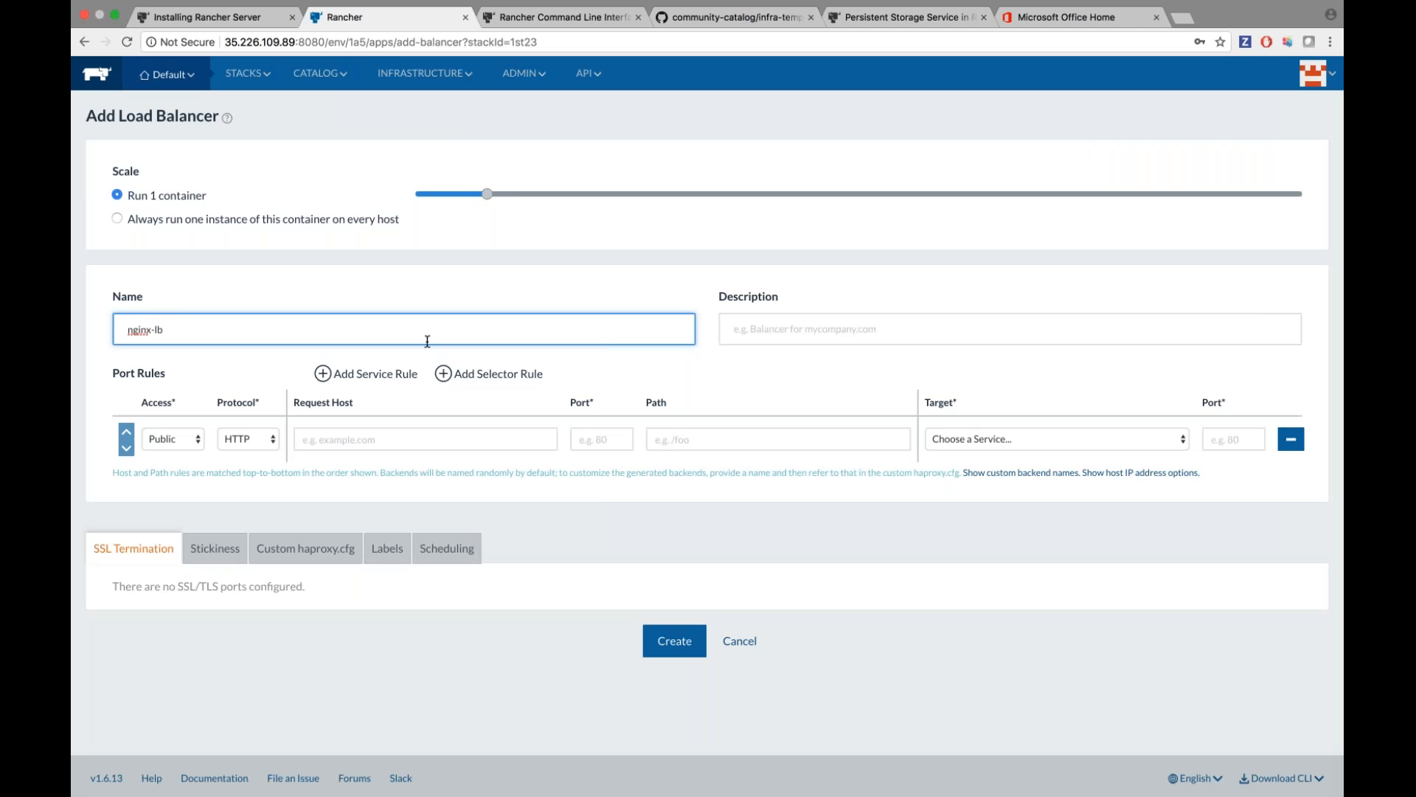
scroll(426, 342, down, 1)
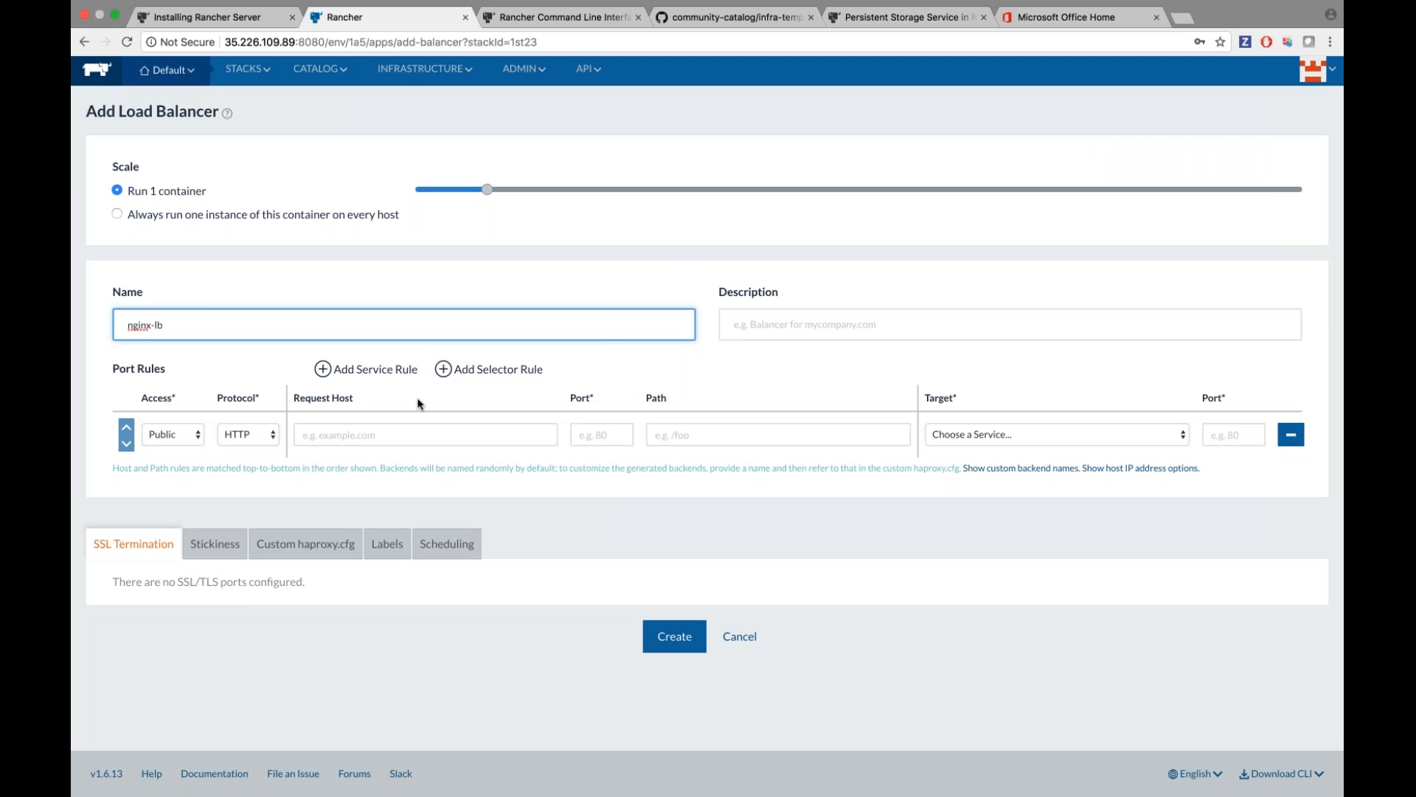
click(589, 435)
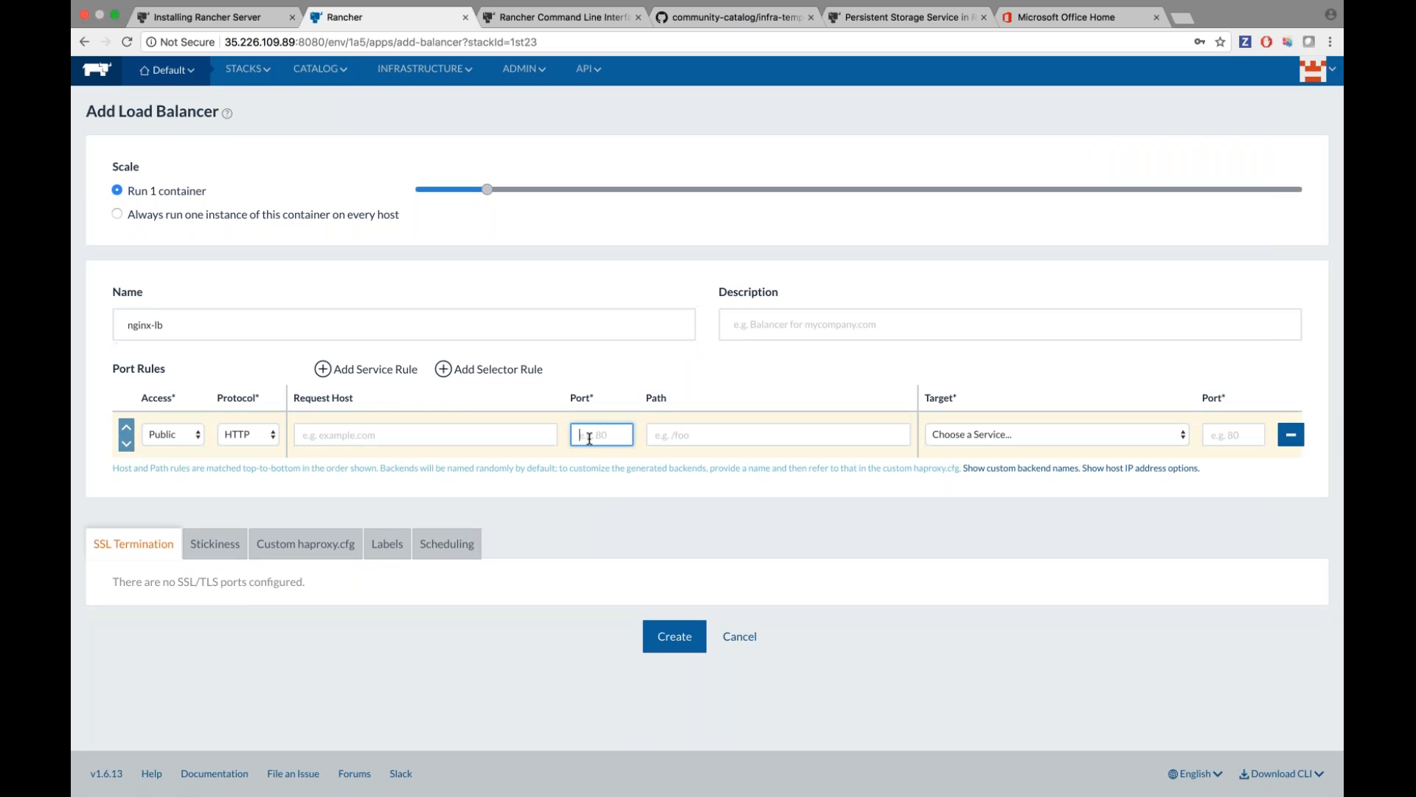
text(80)
click(990, 433)
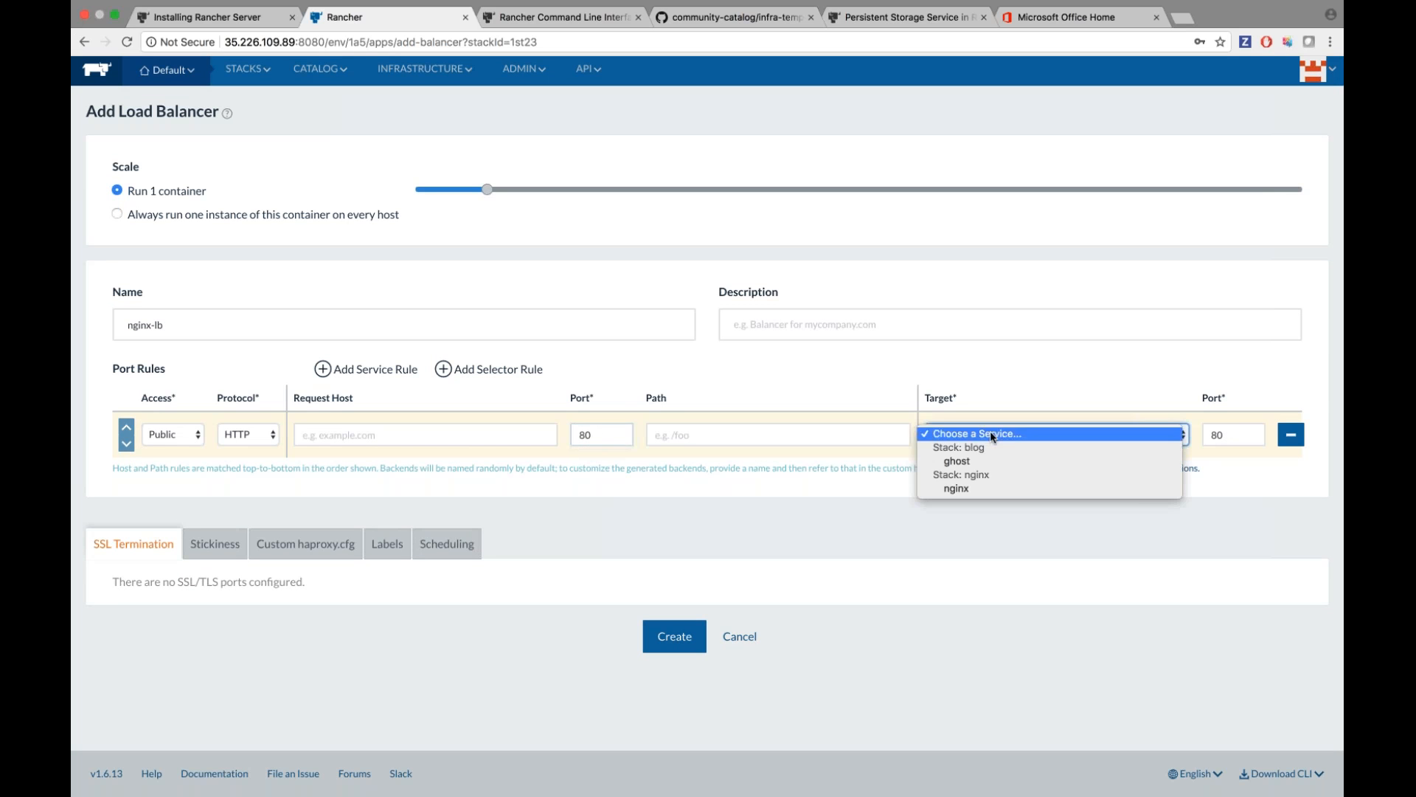
click(988, 489)
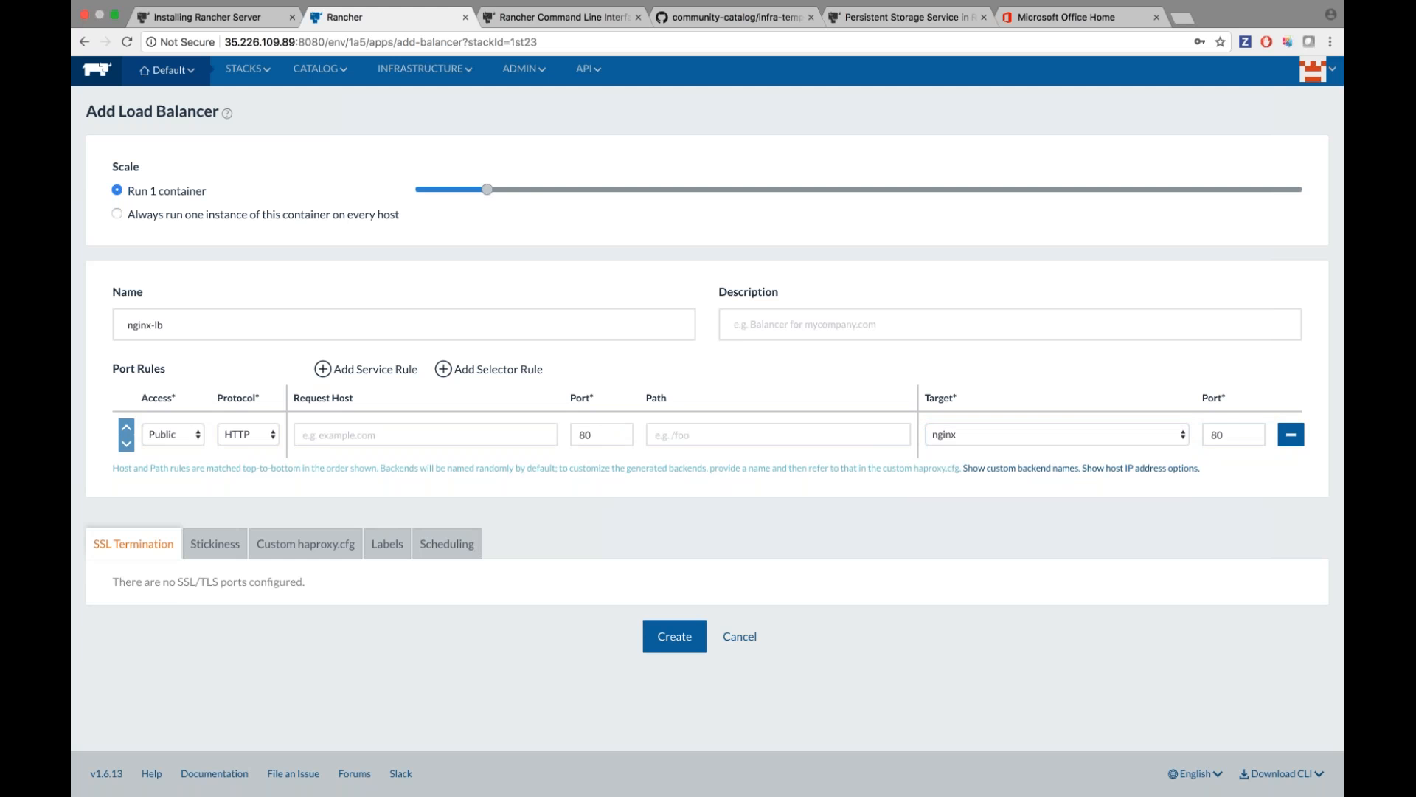
Try a second foo-bar selector rule, remove it, and create nginx-lb.
click(513, 371)
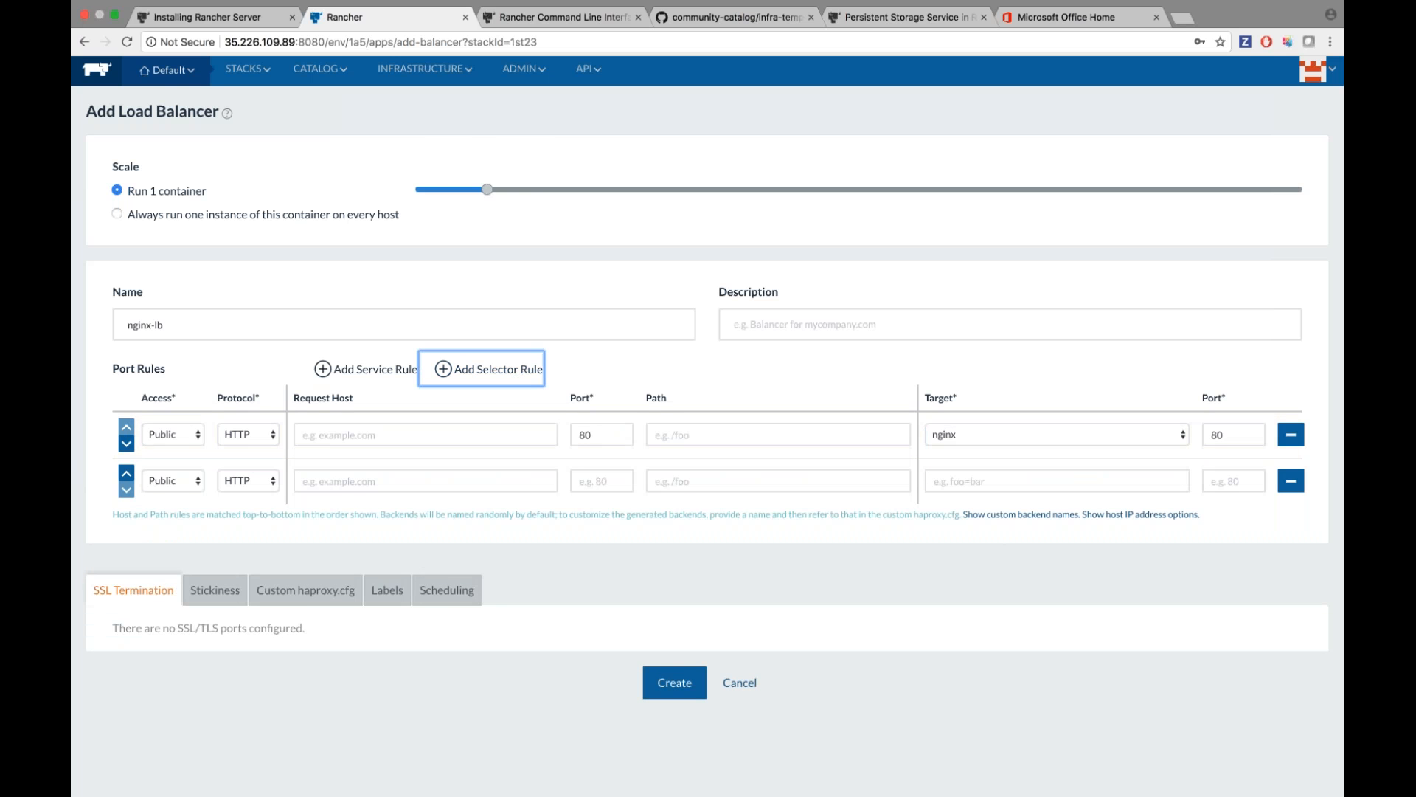
click(397, 594)
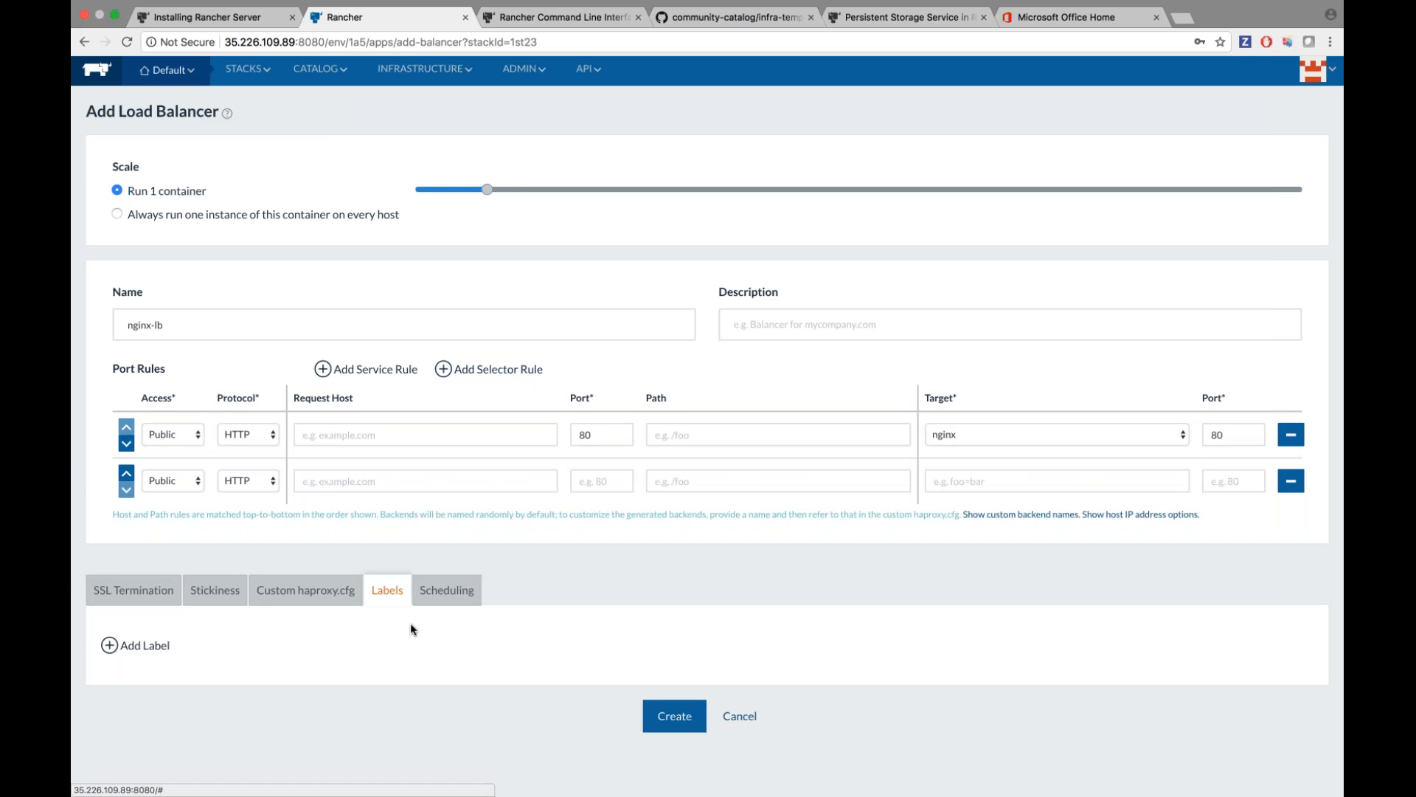
scroll(210, 613, down, 1)
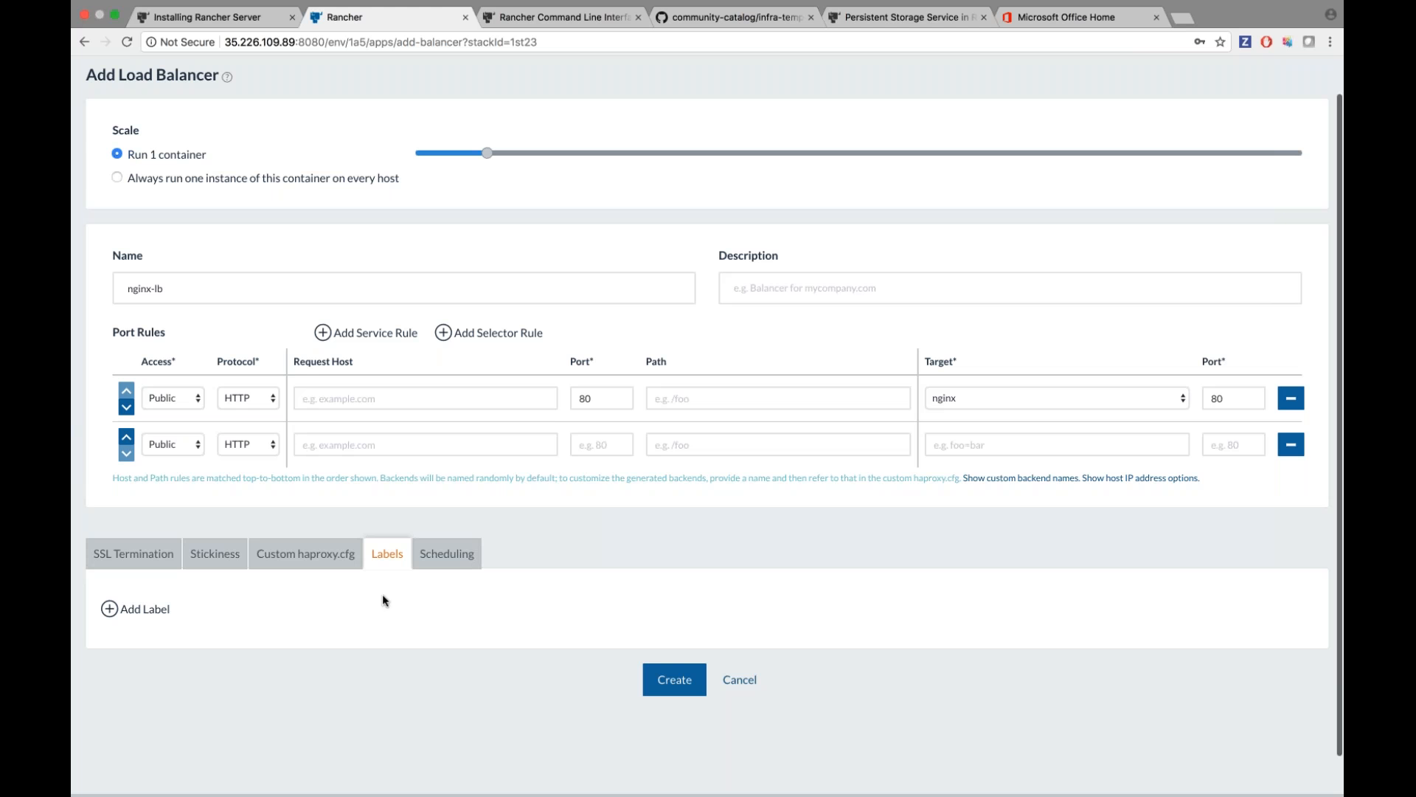
scroll(547, 522, up, 1)
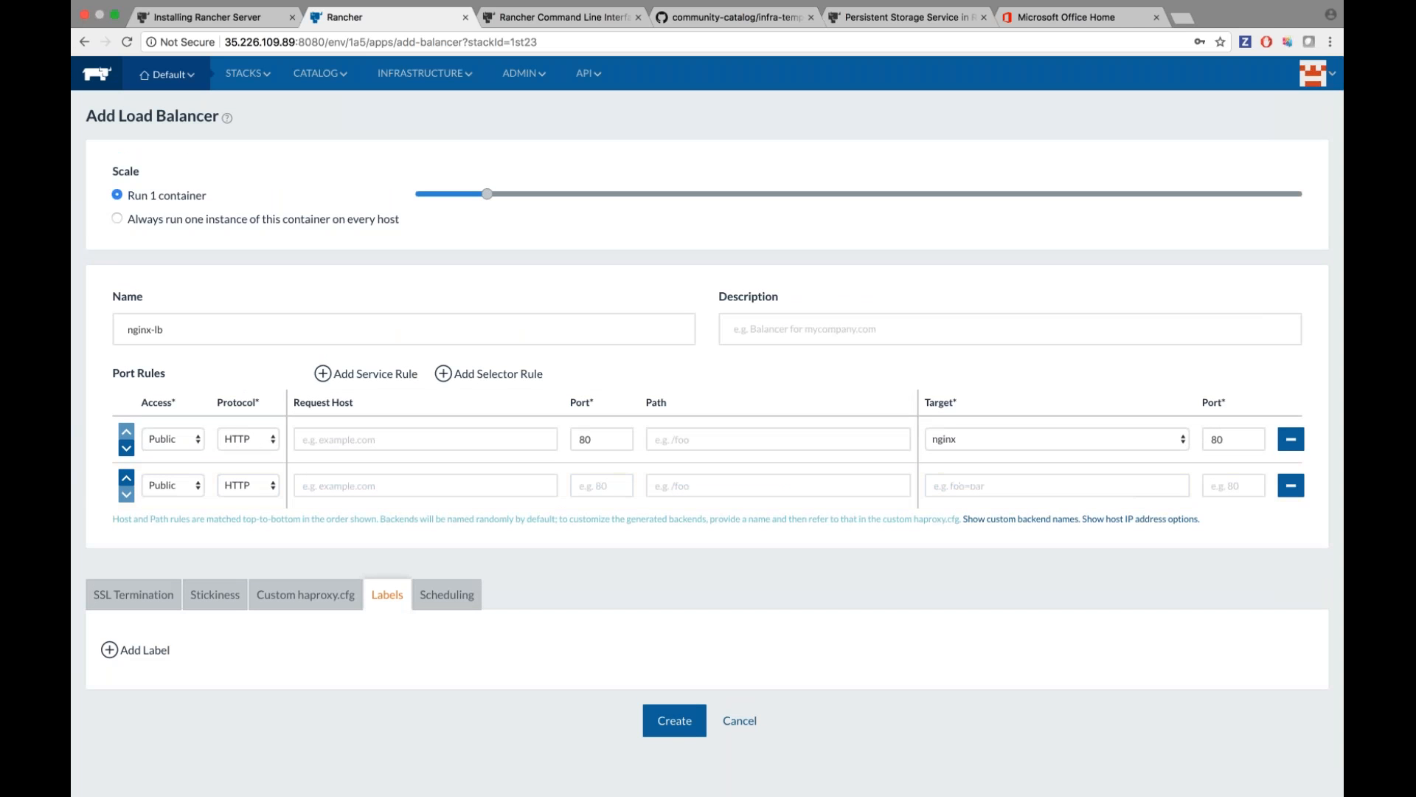
click(981, 486)
text(f)
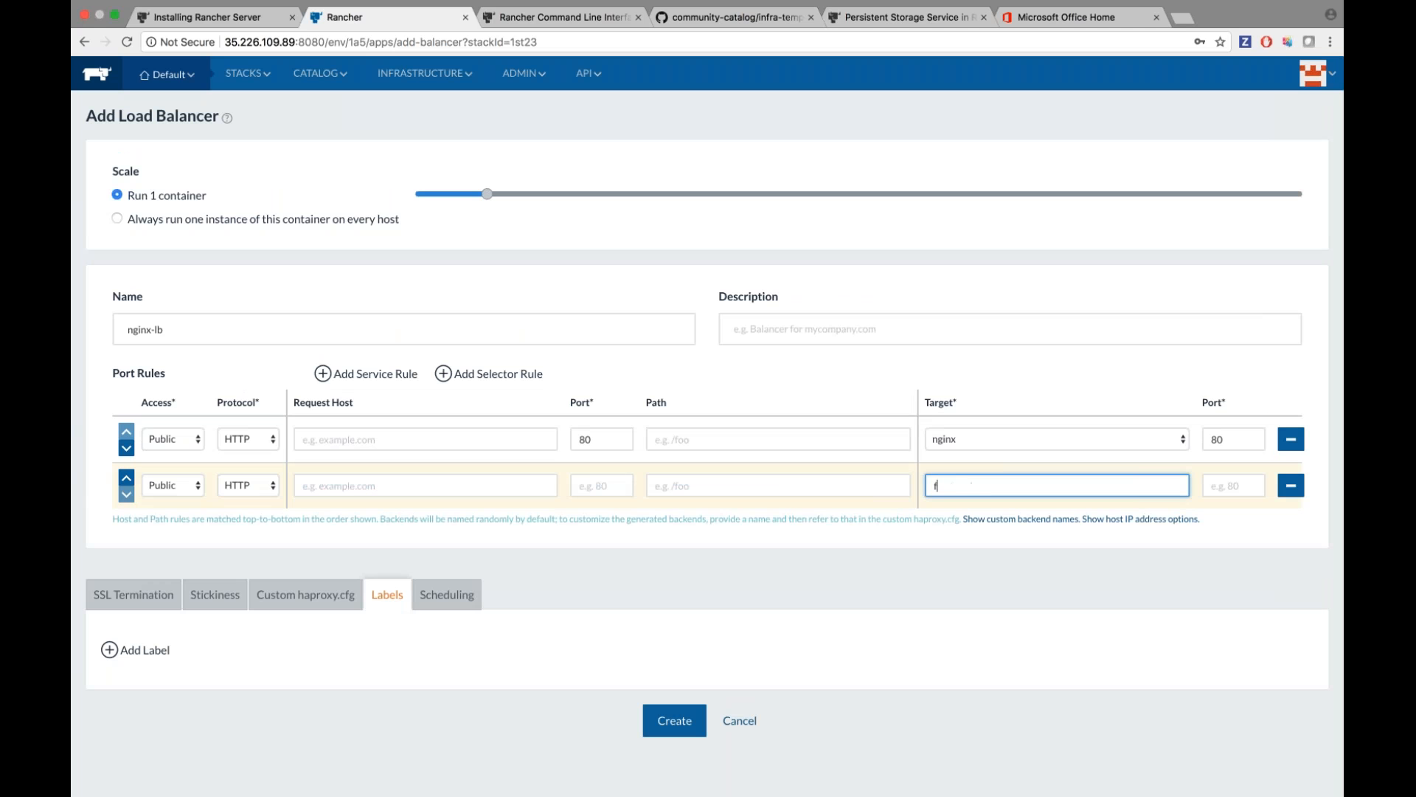
text(oo-bar)
click(1291, 485)
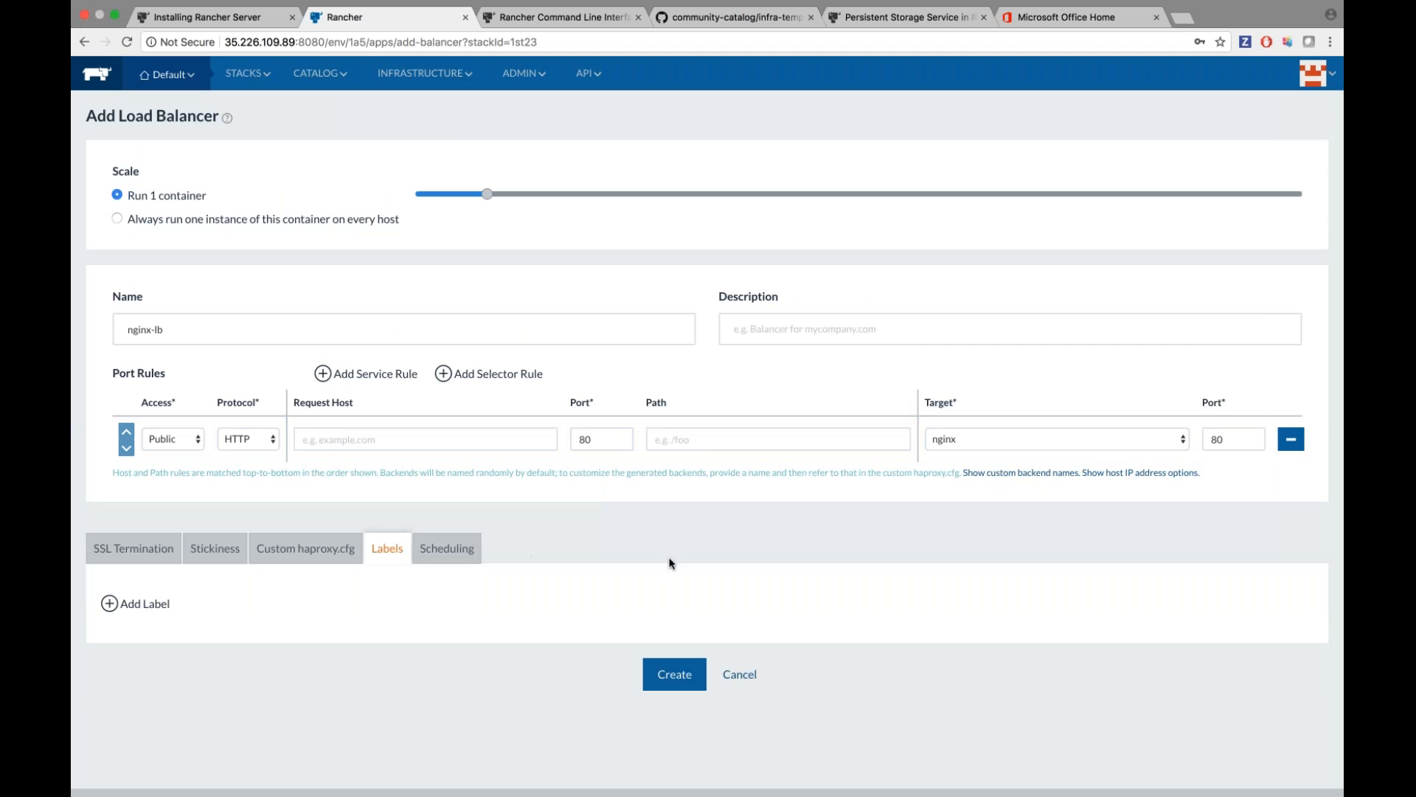
scroll(670, 563, down, 1)
click(673, 636)
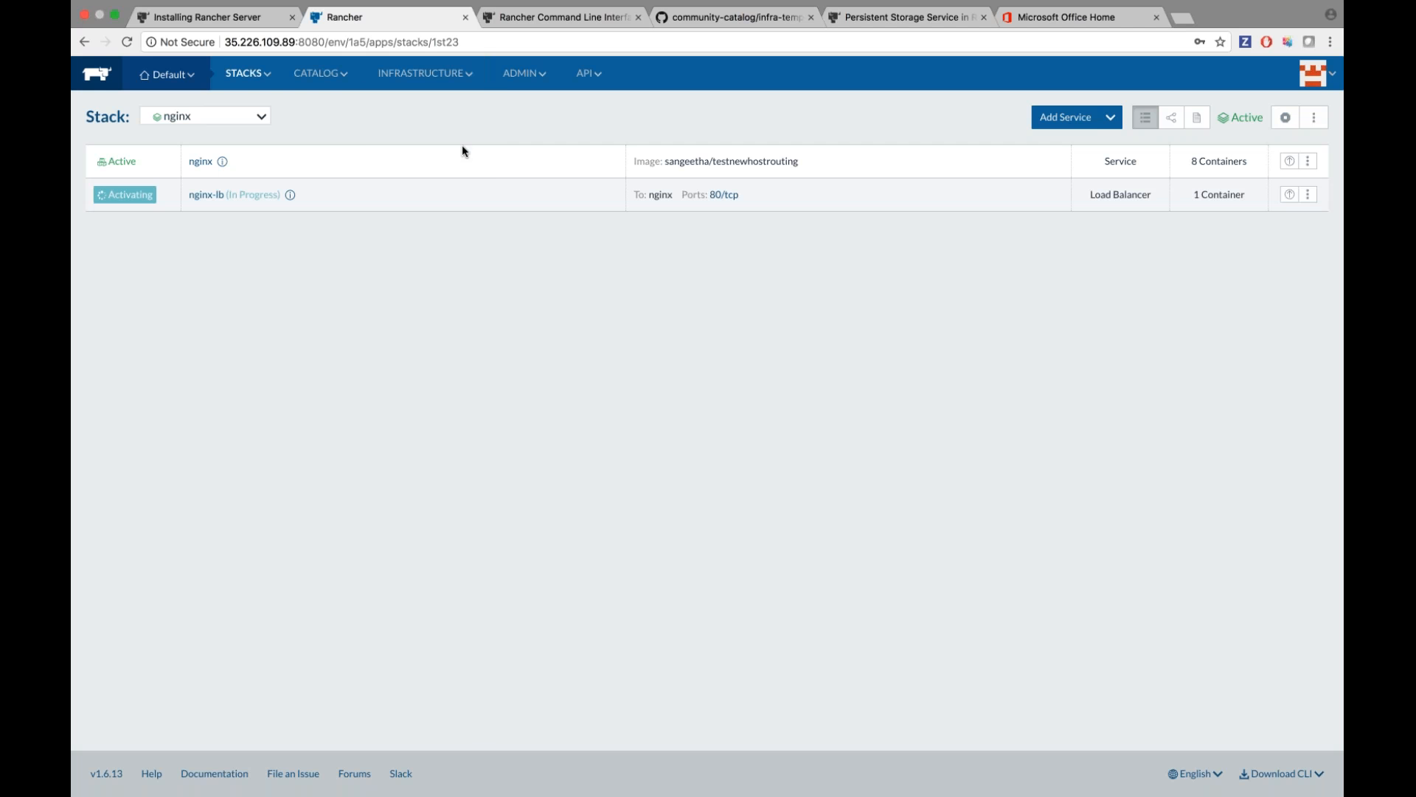
Go via Hosts to the Containers list showing 31 running containers on both demo hosts.
mouse_move(428, 73)
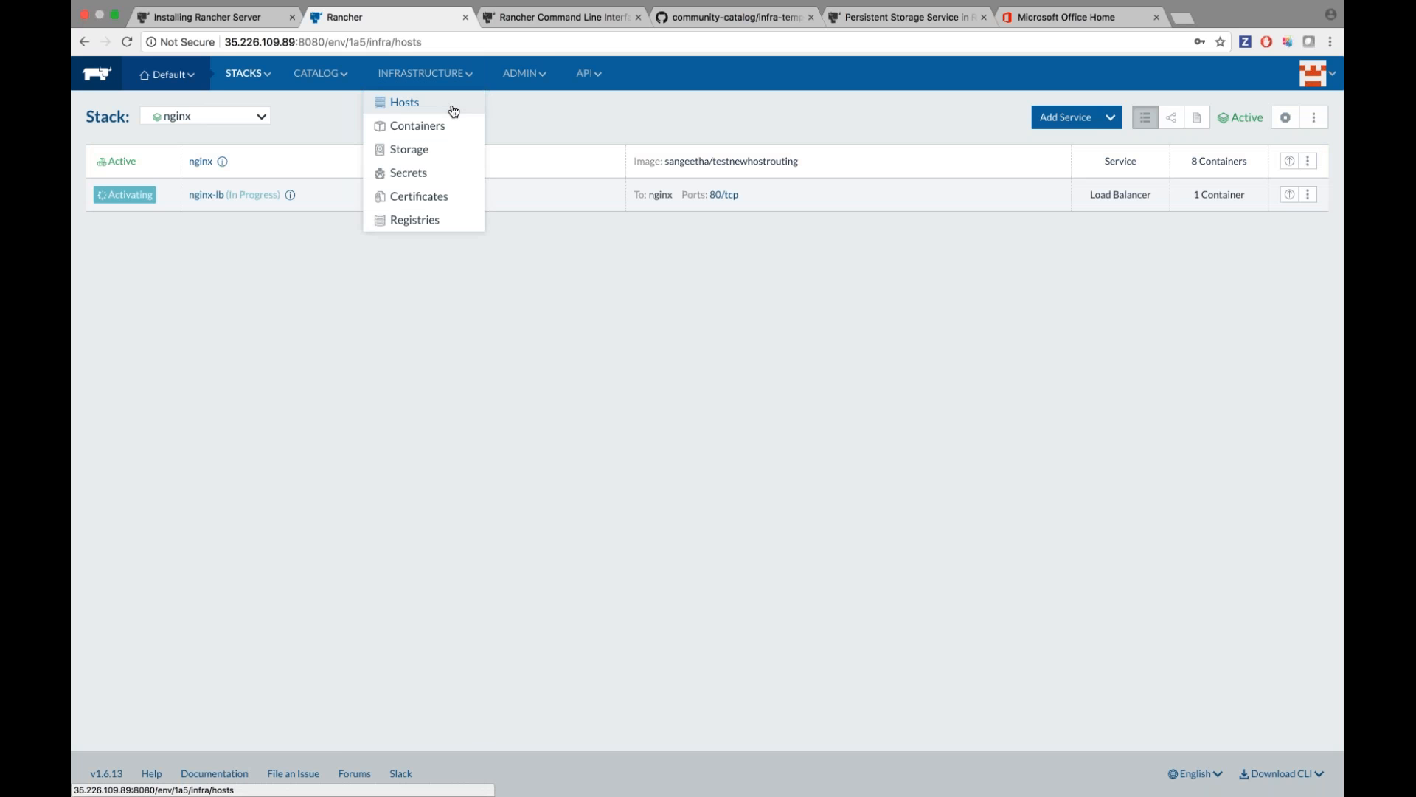
click(443, 103)
click(428, 127)
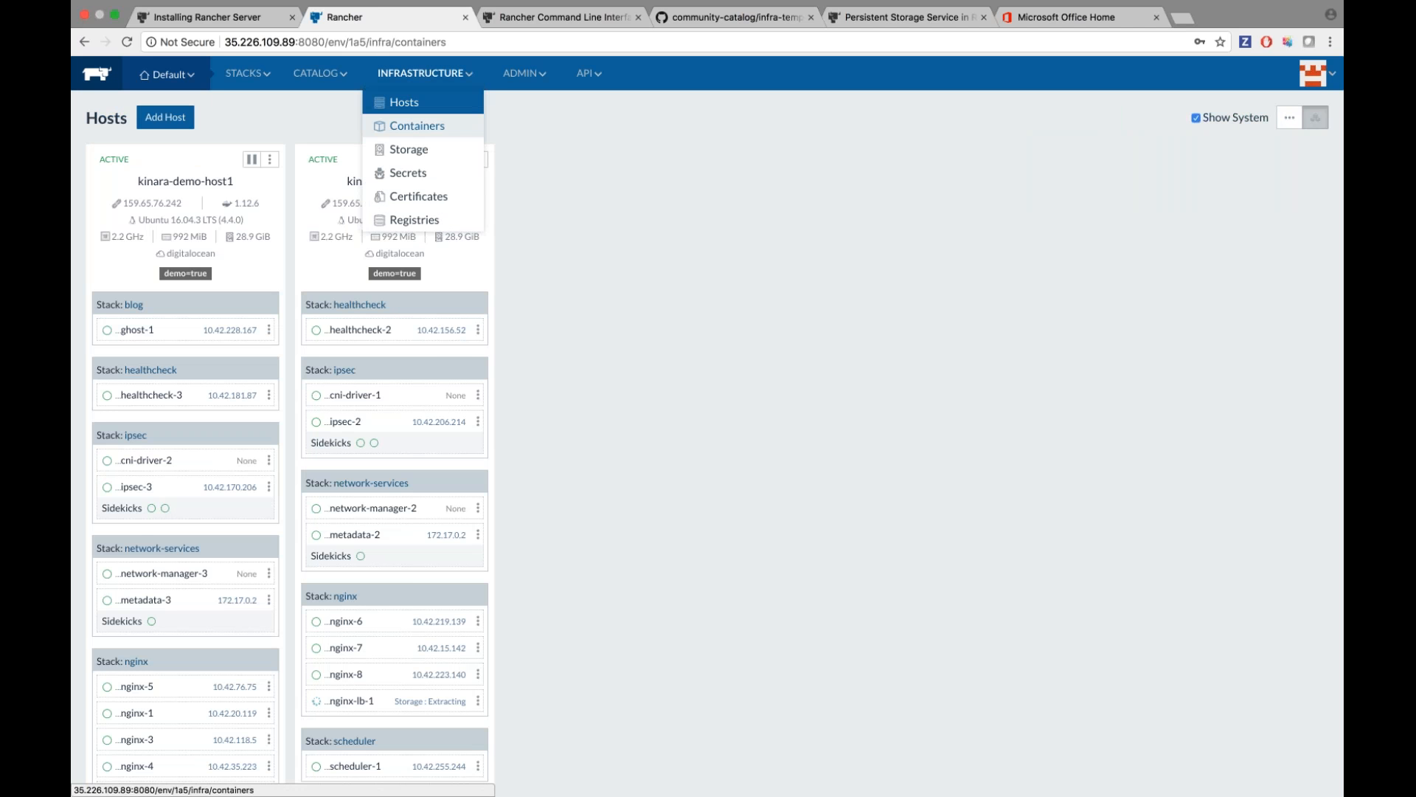
scroll(398, 289, down, 3)
scroll(398, 289, up, 4)
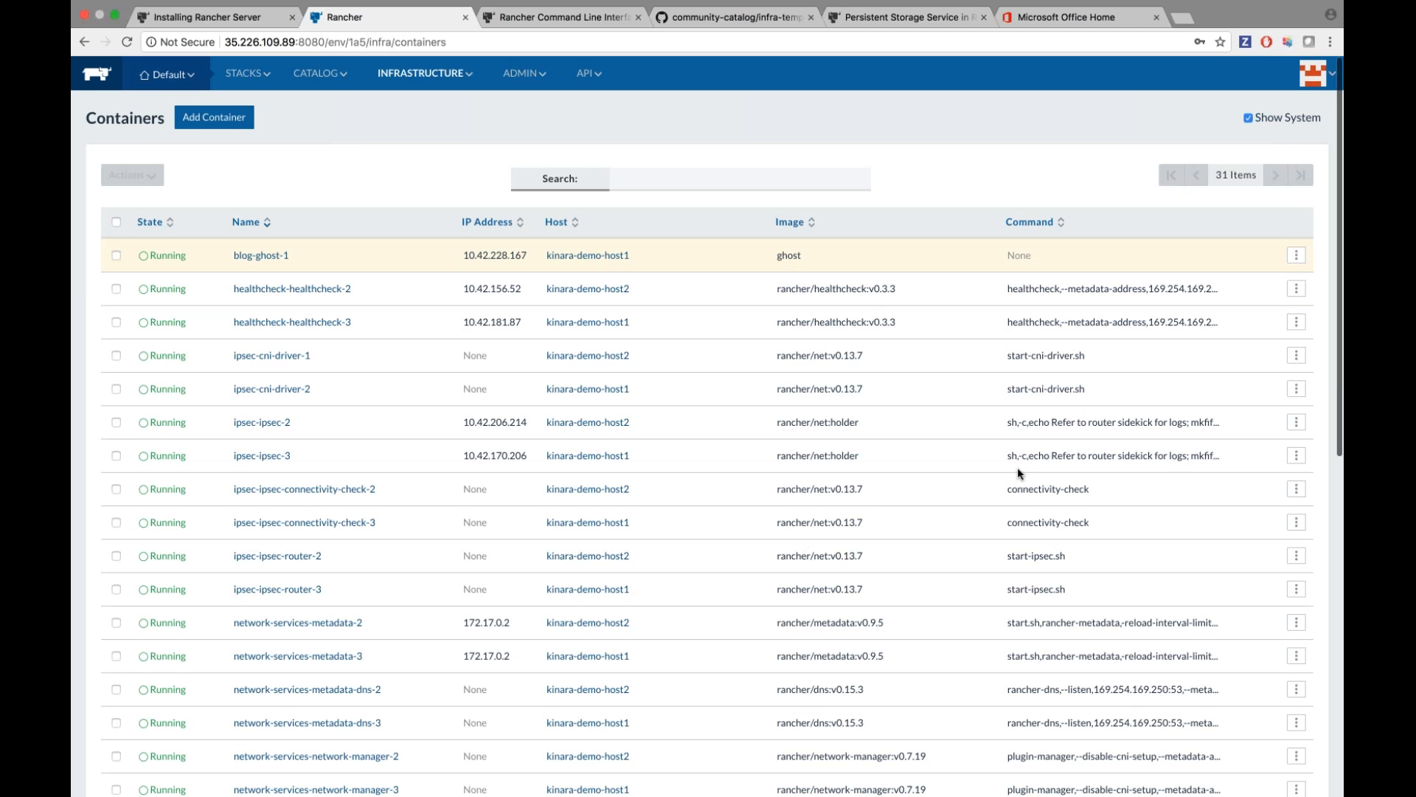
scroll(1016, 467, down, 10)
scroll(1016, 467, up, 12)
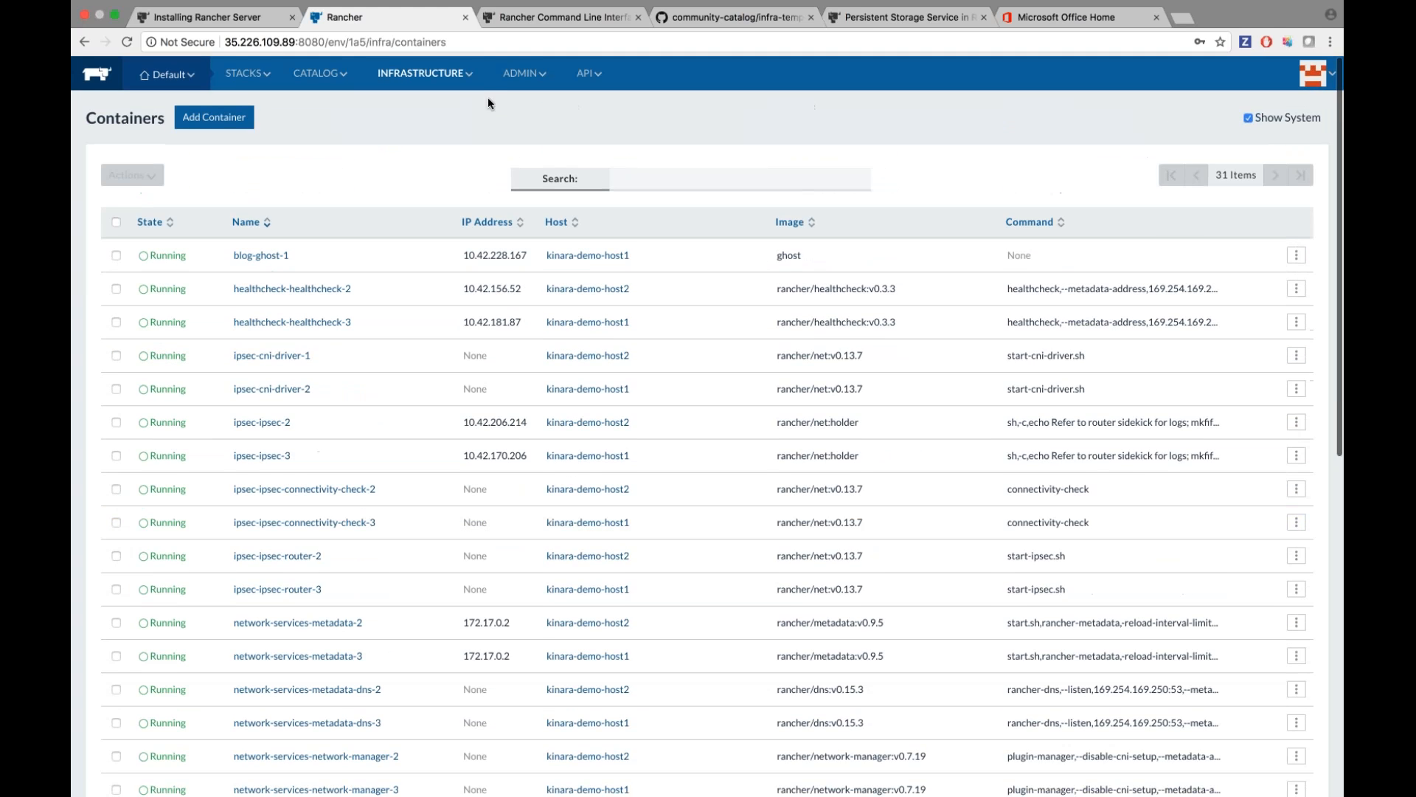
Look through Storage Drivers, Secrets and Certificates, then open the empty Registries page.
mouse_move(424, 73)
click(443, 150)
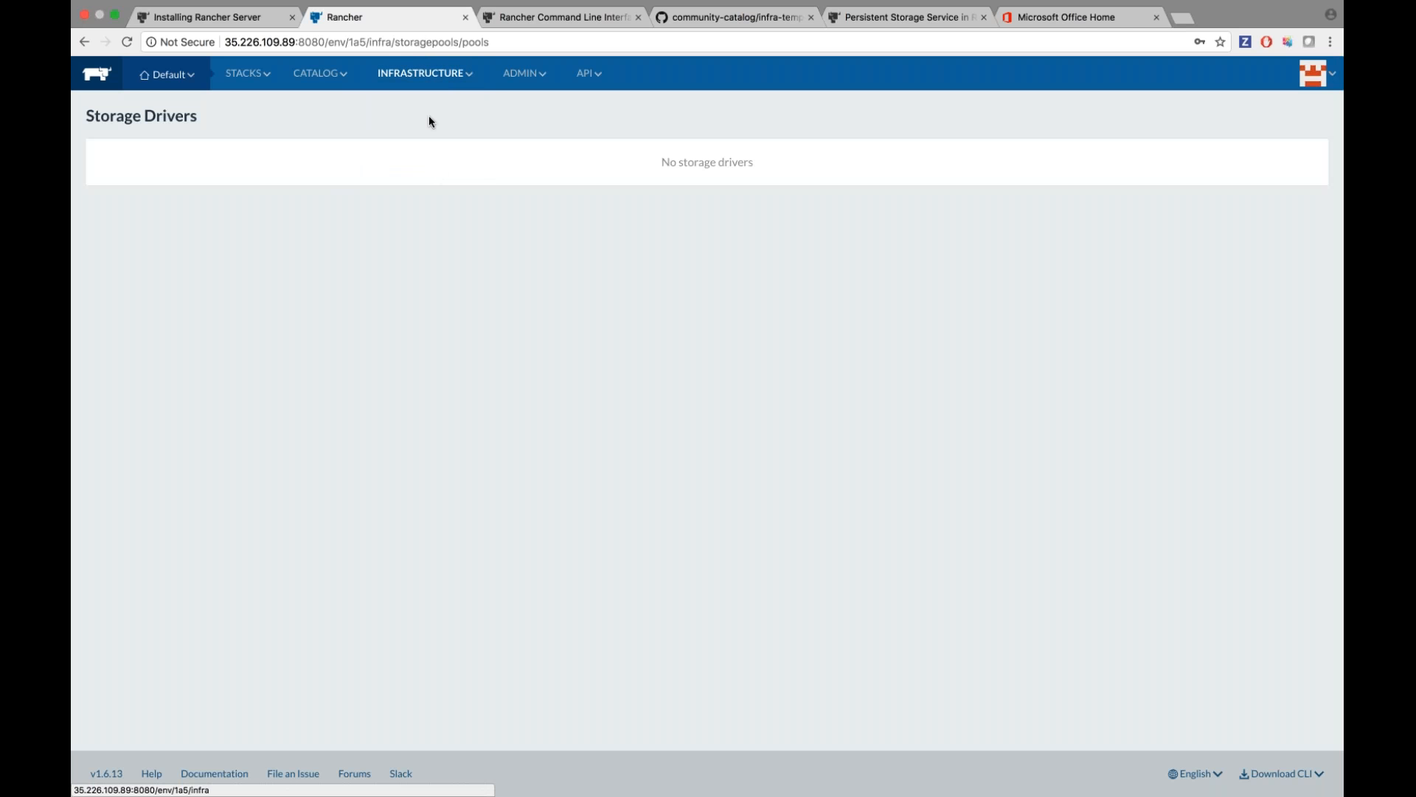
click(426, 174)
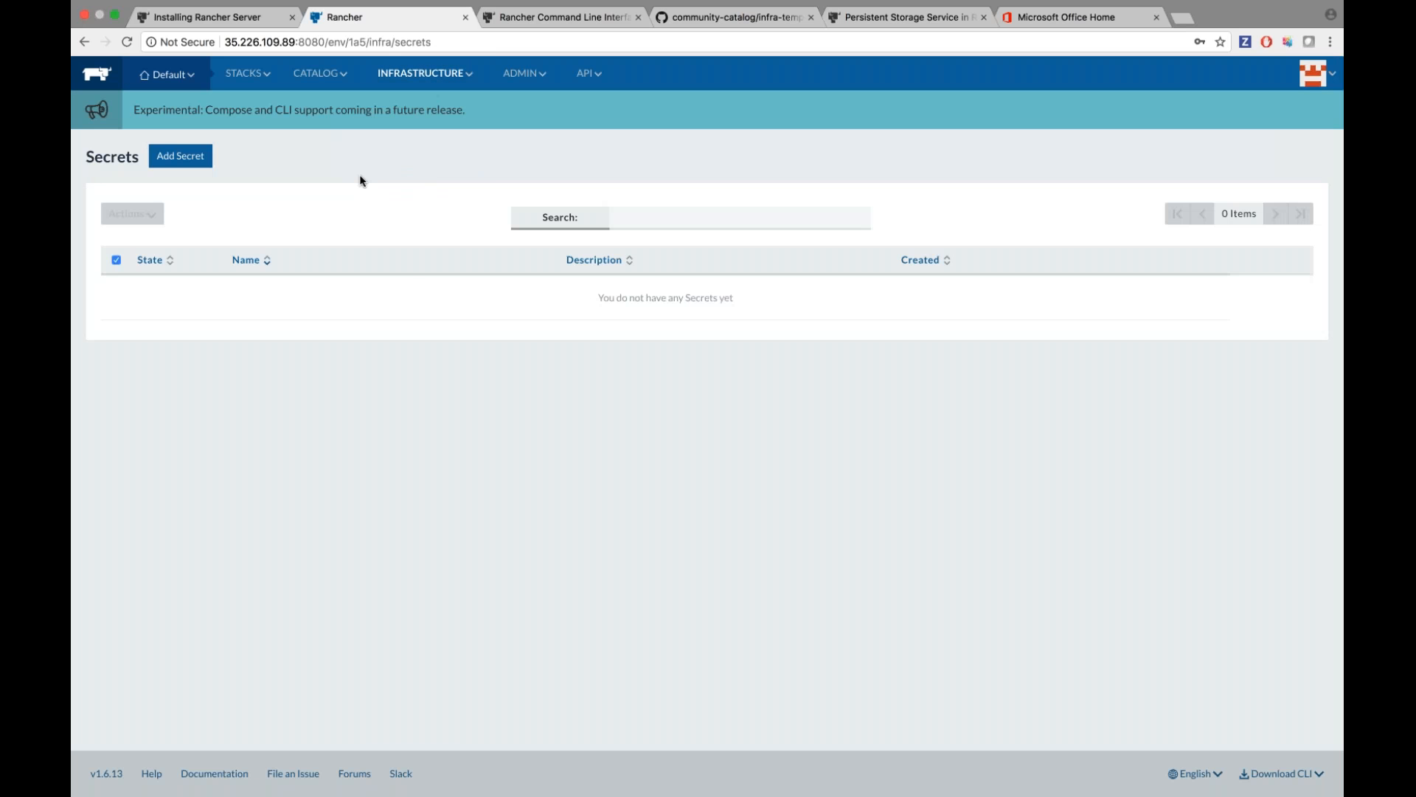
click(429, 198)
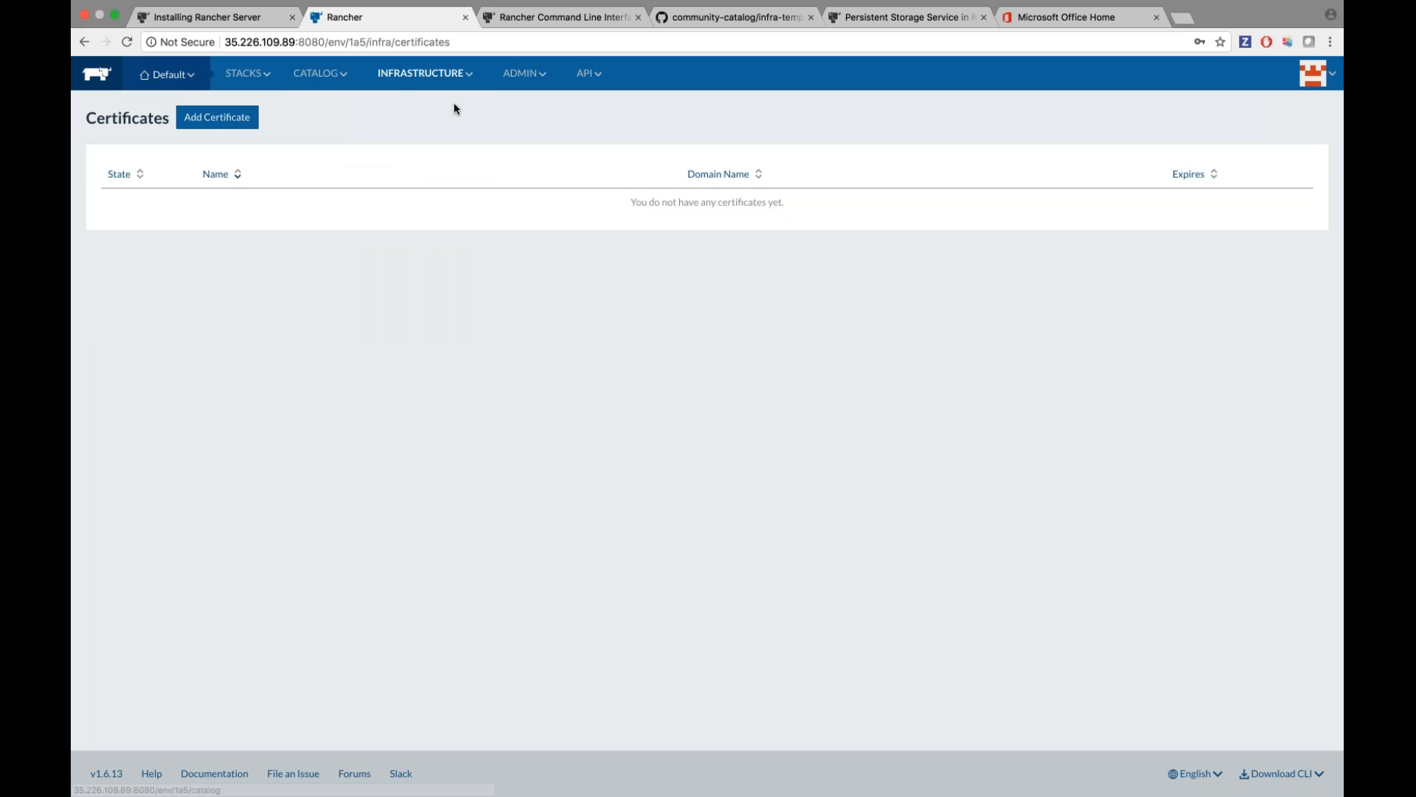
mouse_move(422, 73)
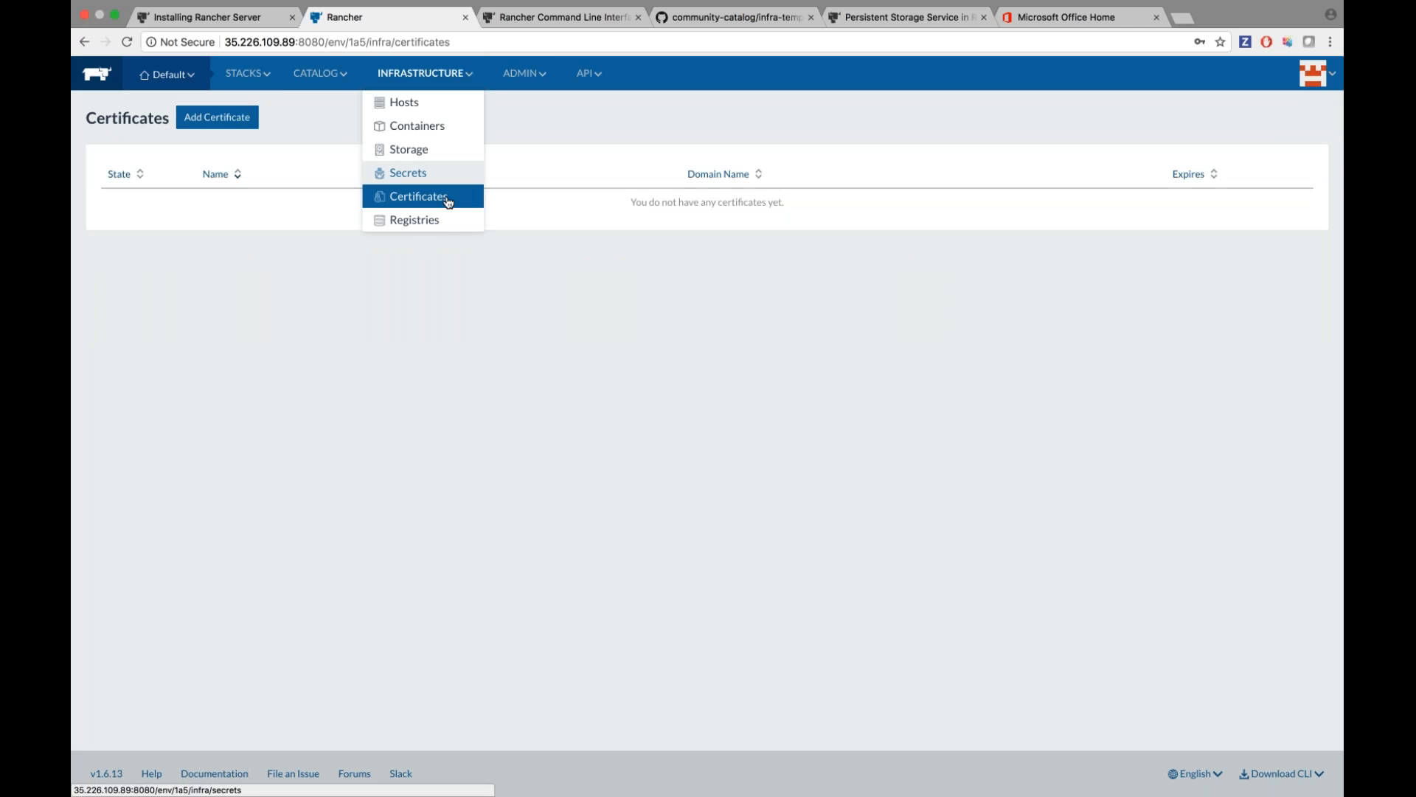
click(445, 220)
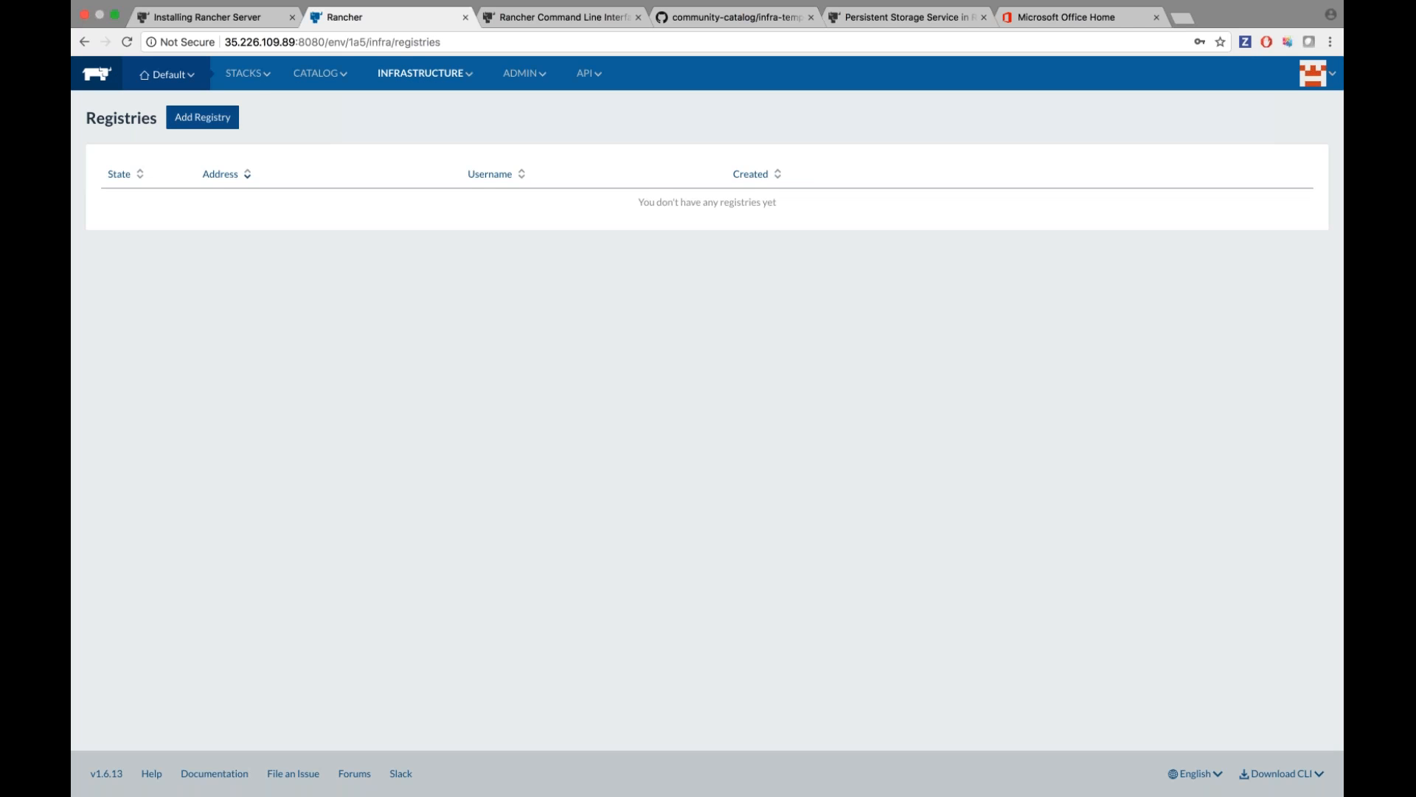
click(203, 117)
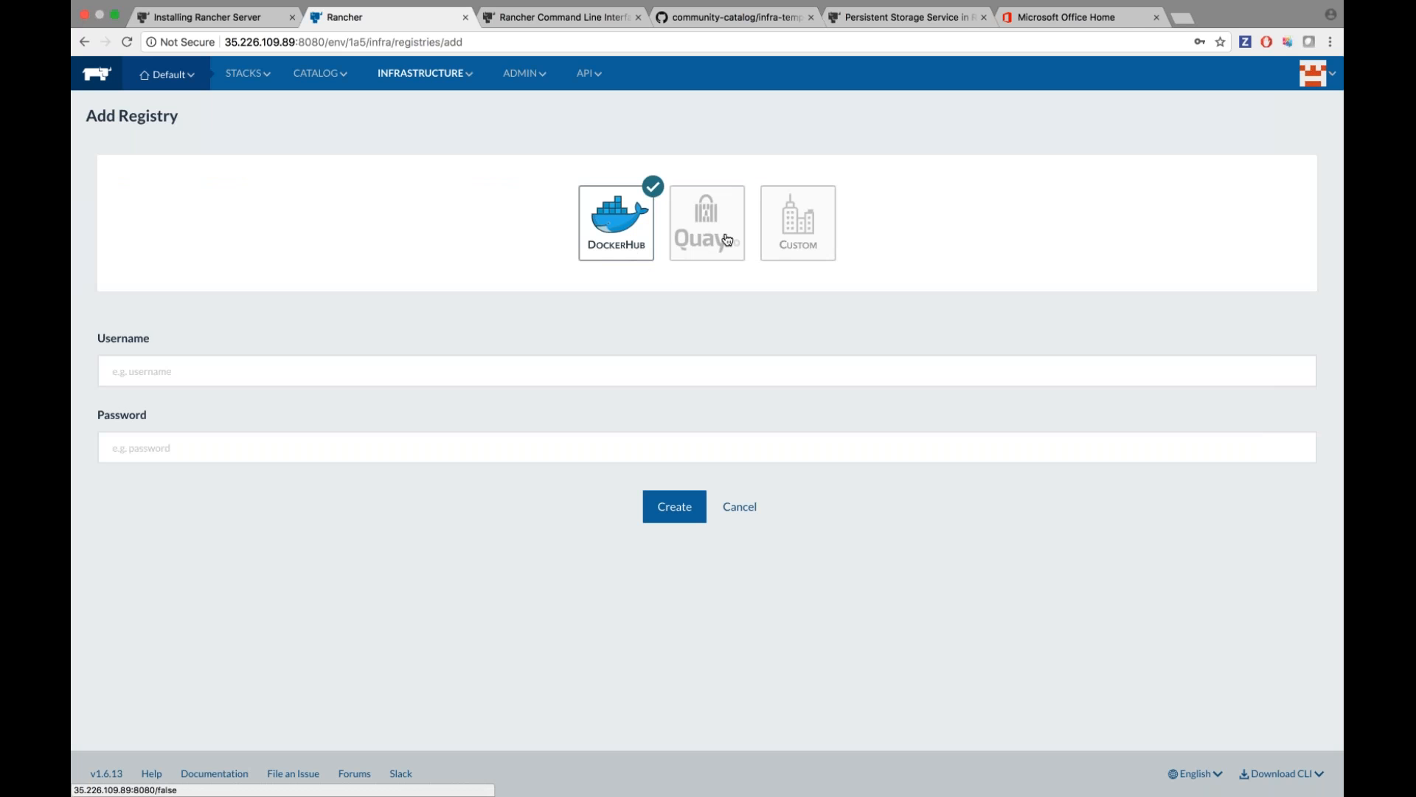
click(797, 223)
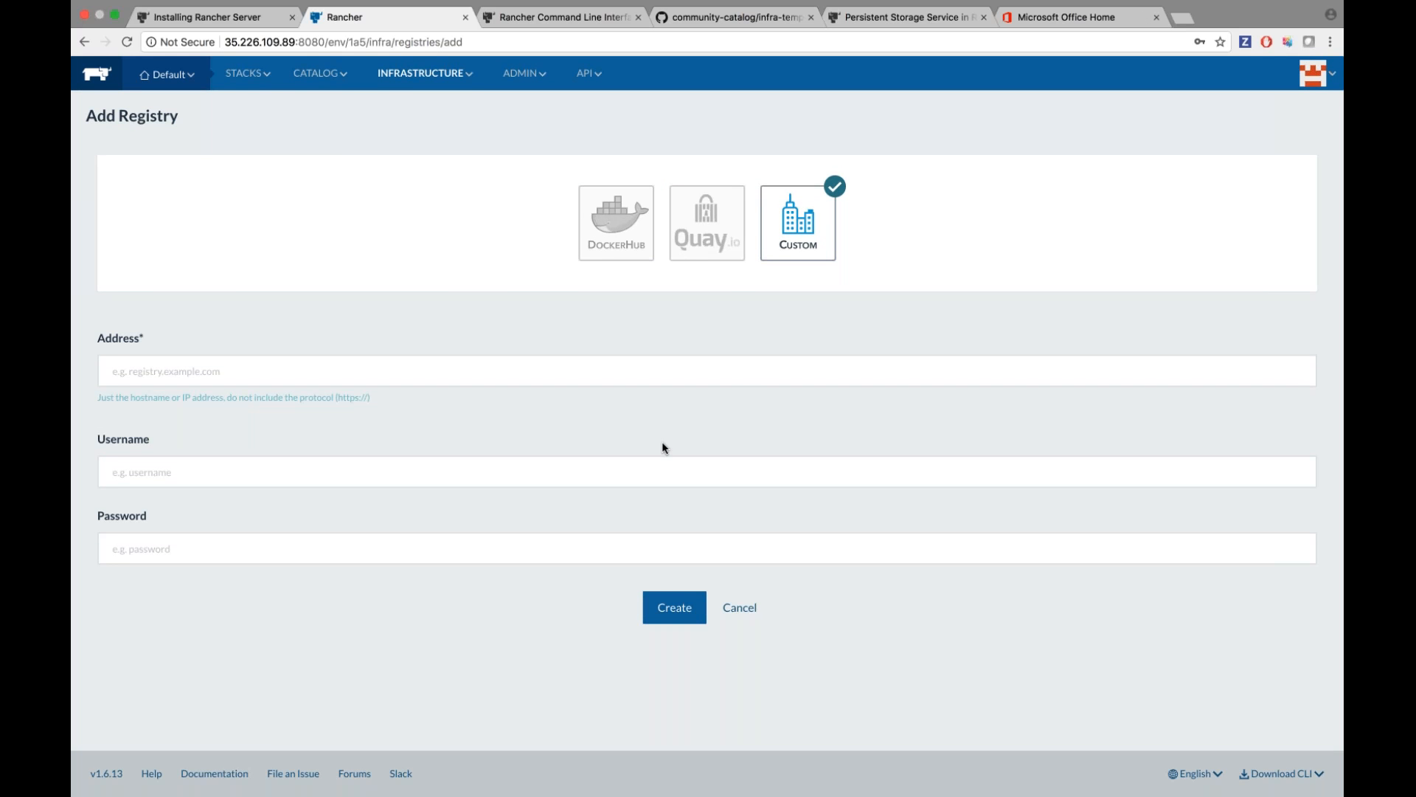
click(734, 607)
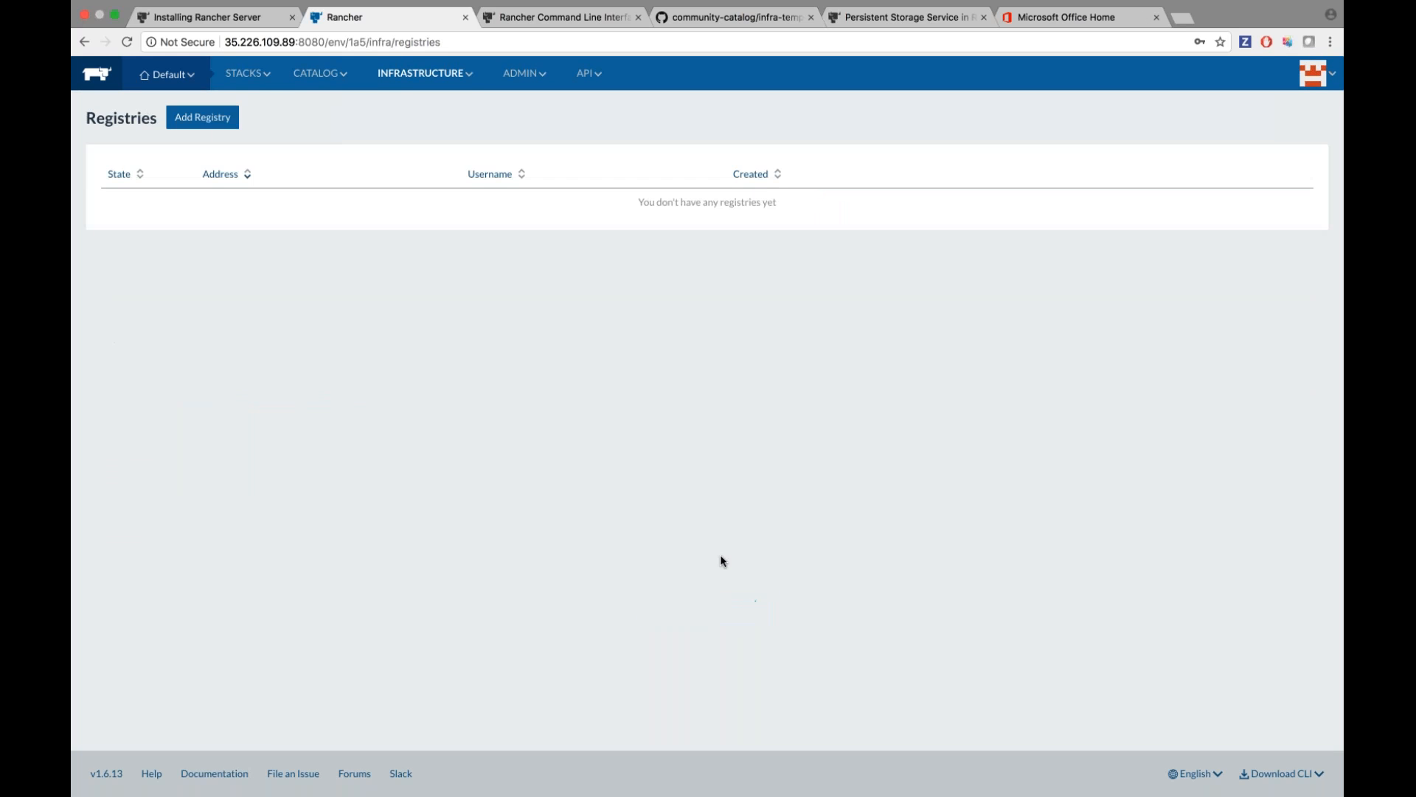
From the All stacks list, open the nginx stack showing nginx and nginx-lb.
mouse_move(262, 70)
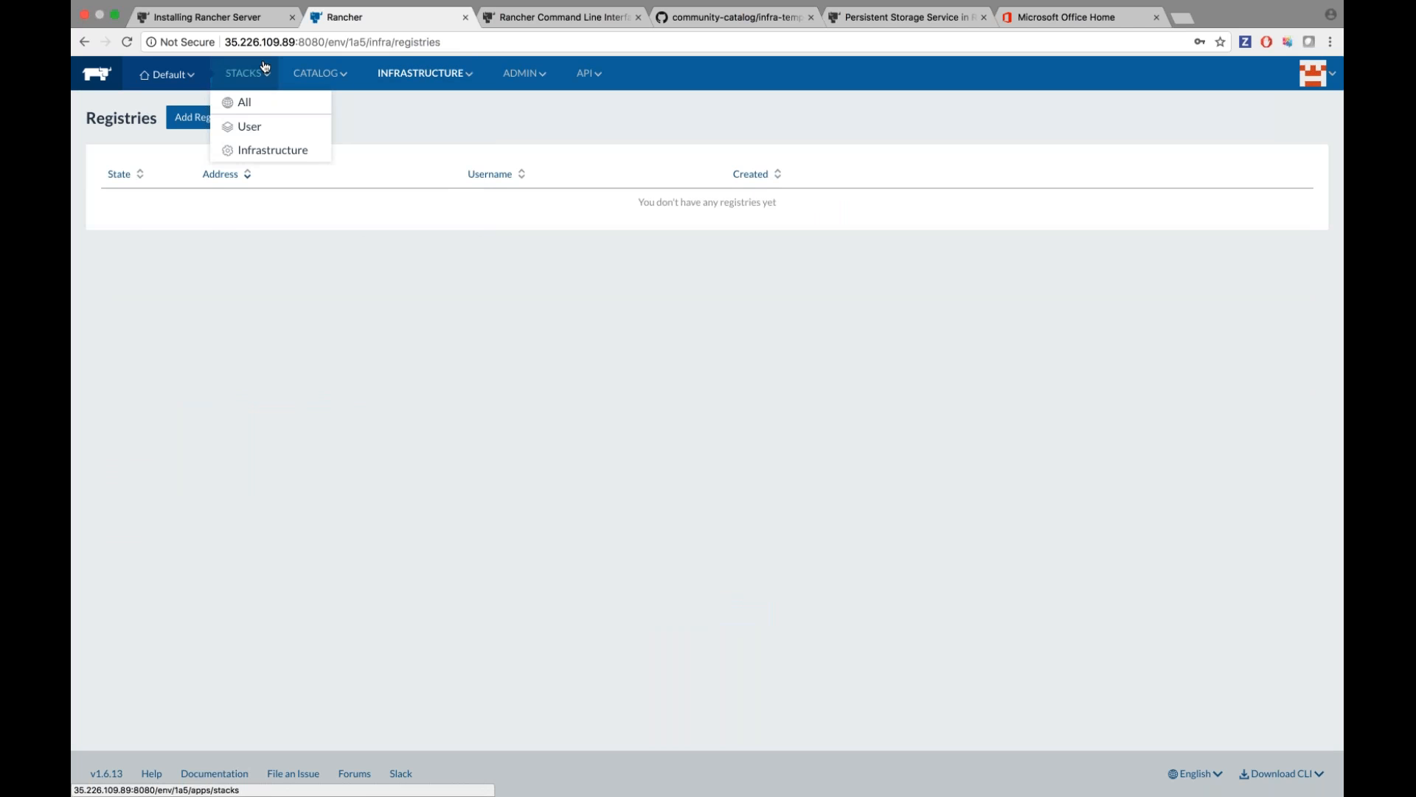
click(262, 116)
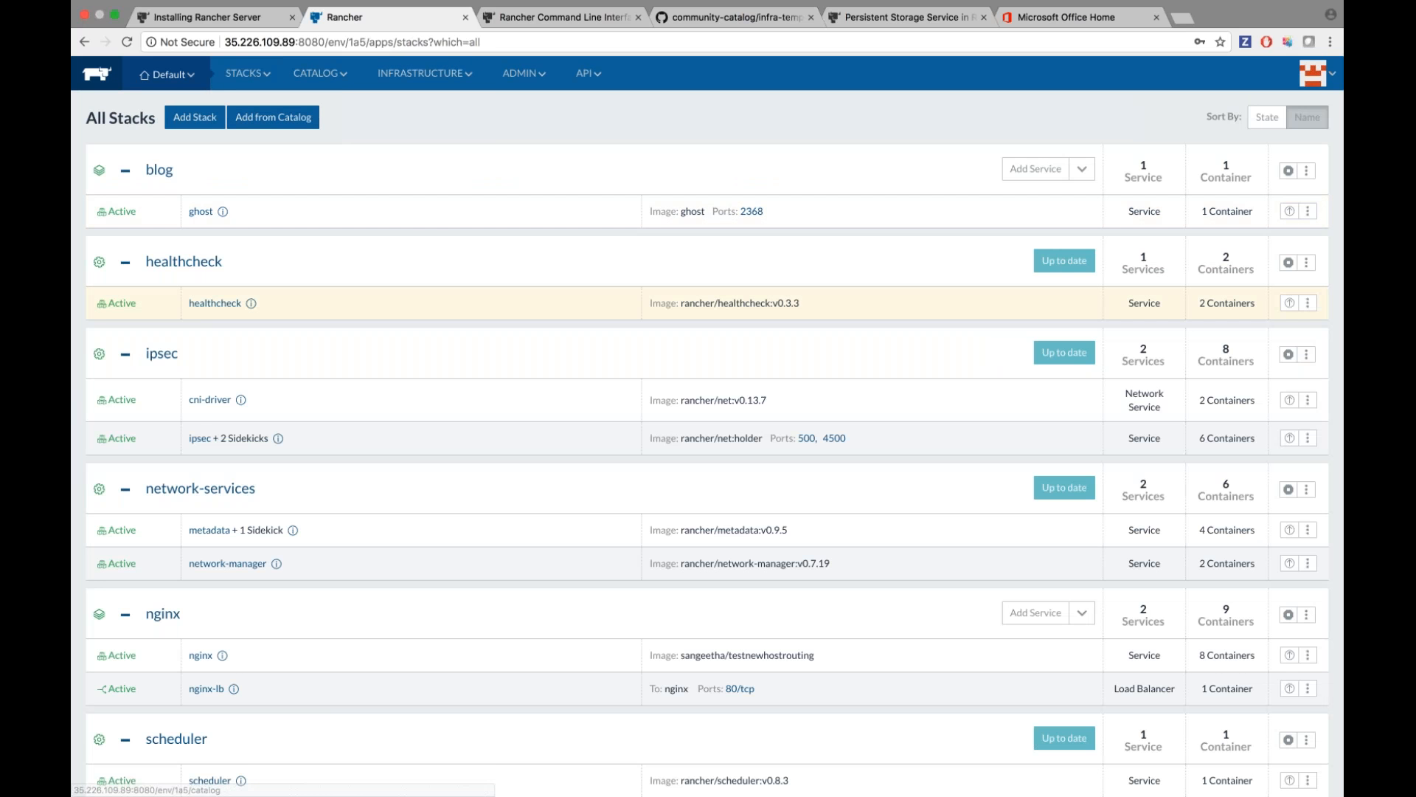
scroll(295, 310, down, 2)
scroll(206, 311, up, 1)
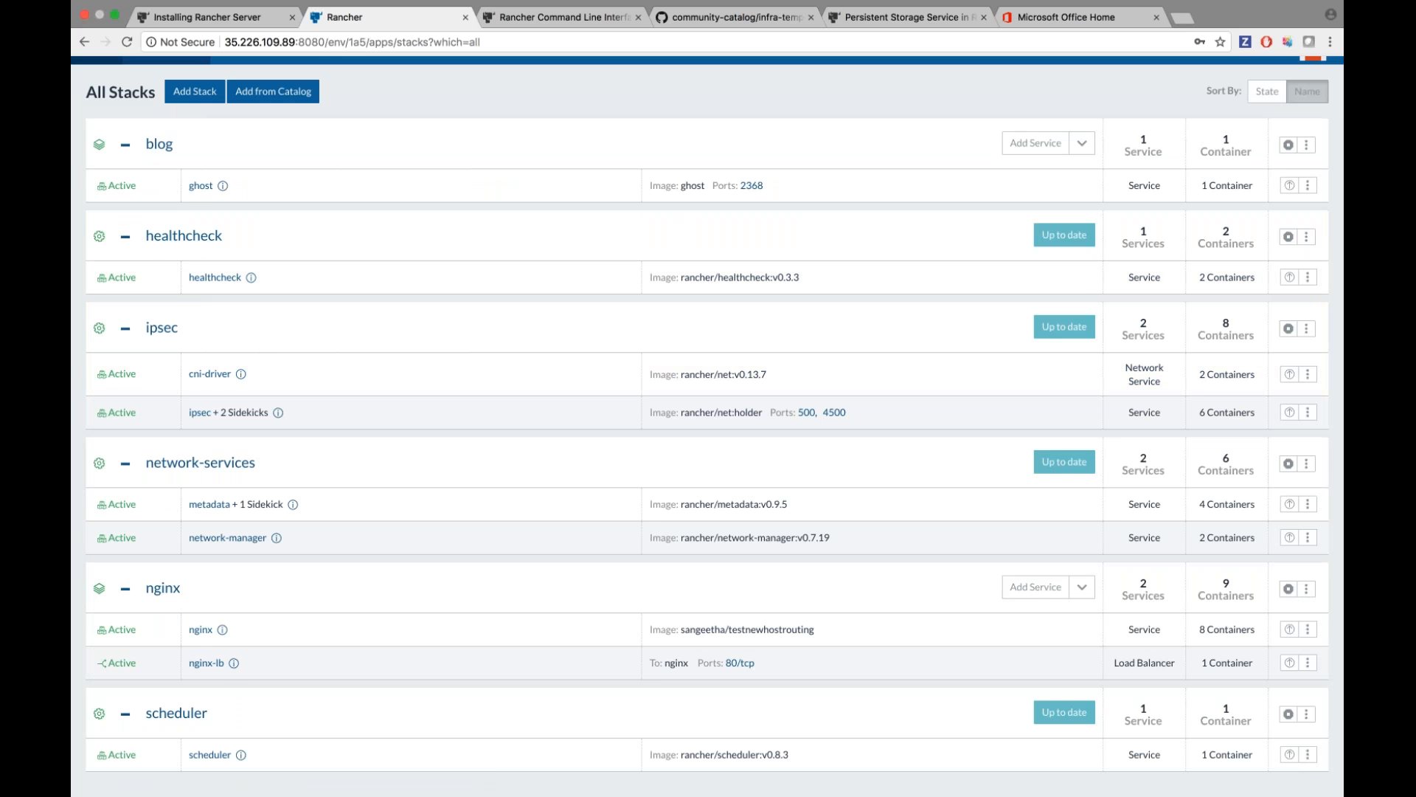
scroll(171, 509, down, 1)
click(163, 524)
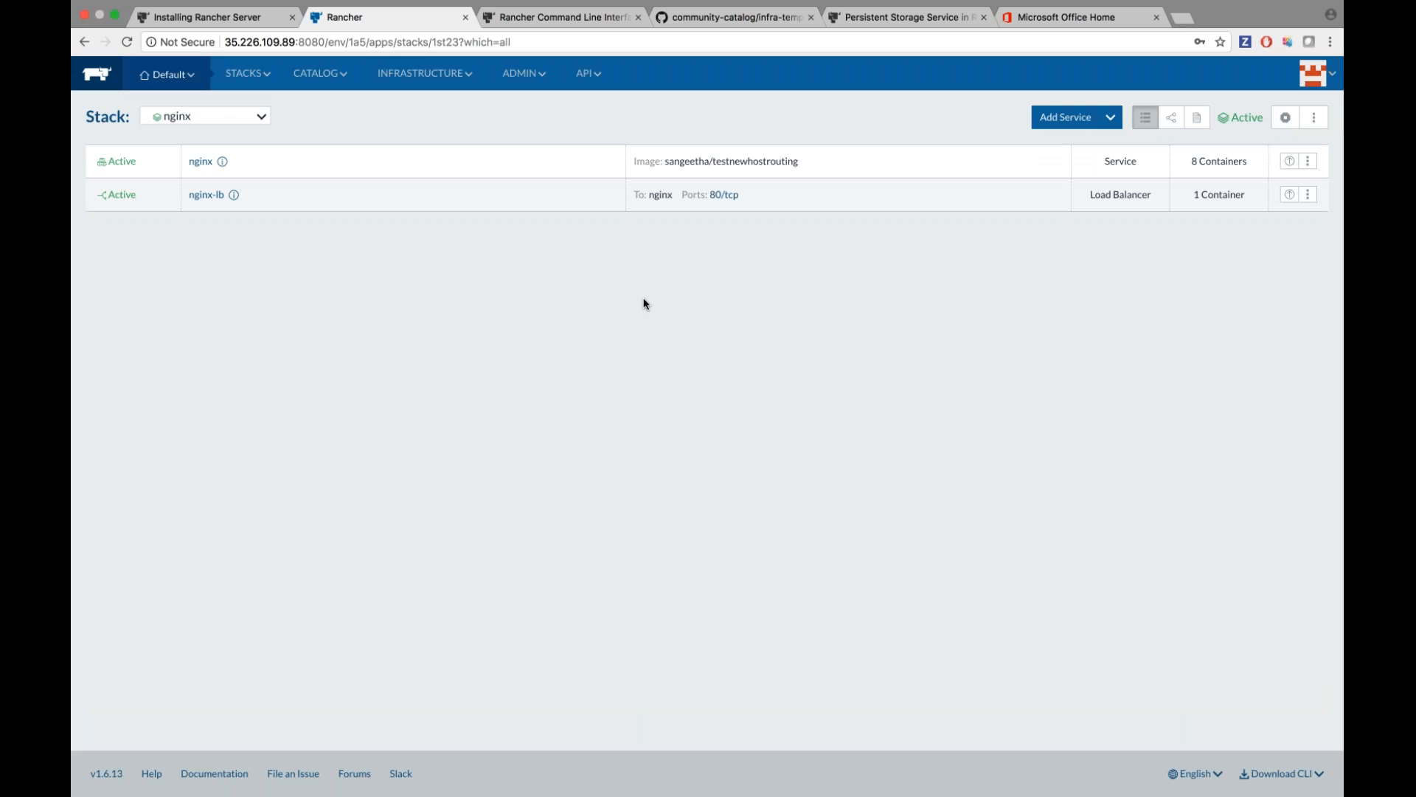
Open the load balancer's port 80 address, bypassing Chrome's unsafe-site warning.
click(729, 196)
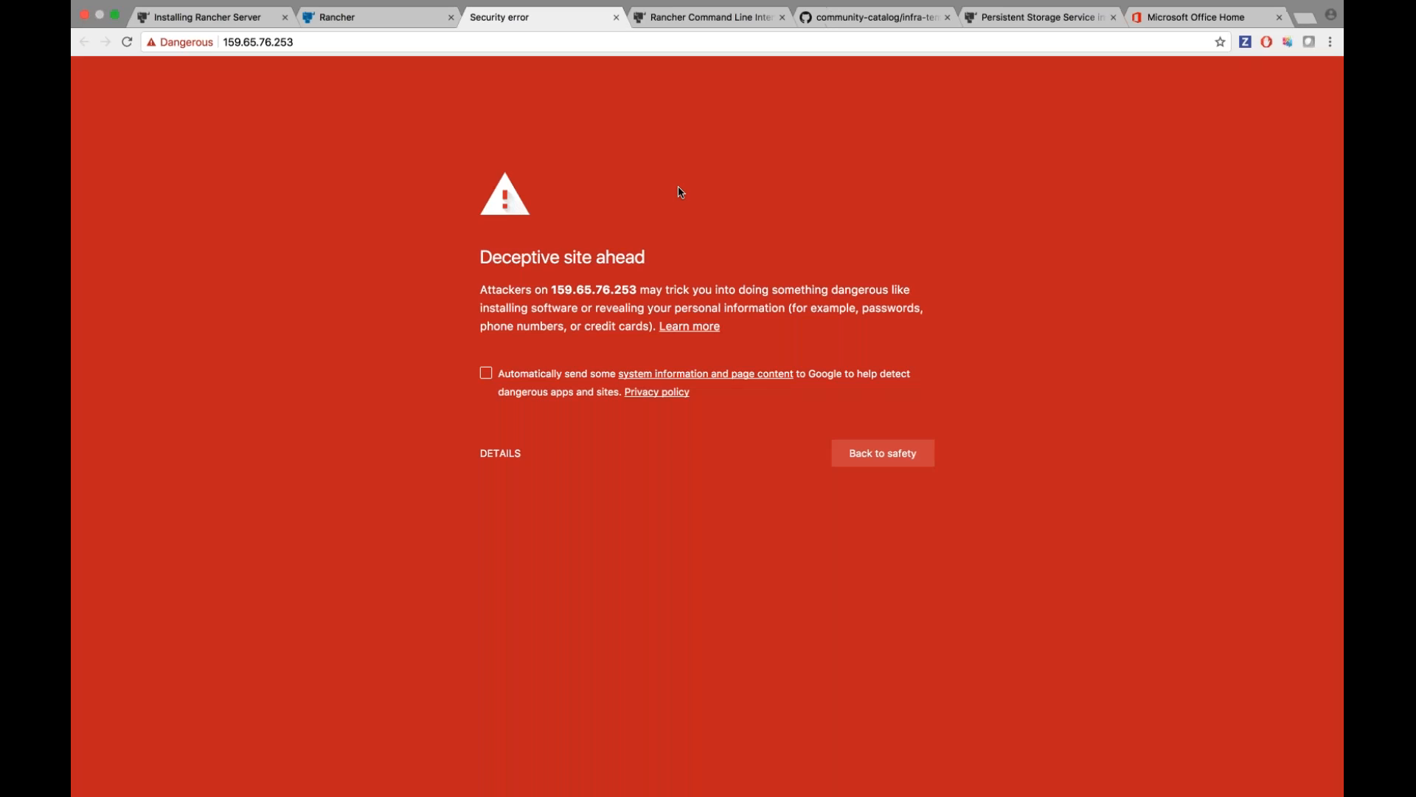
click(500, 453)
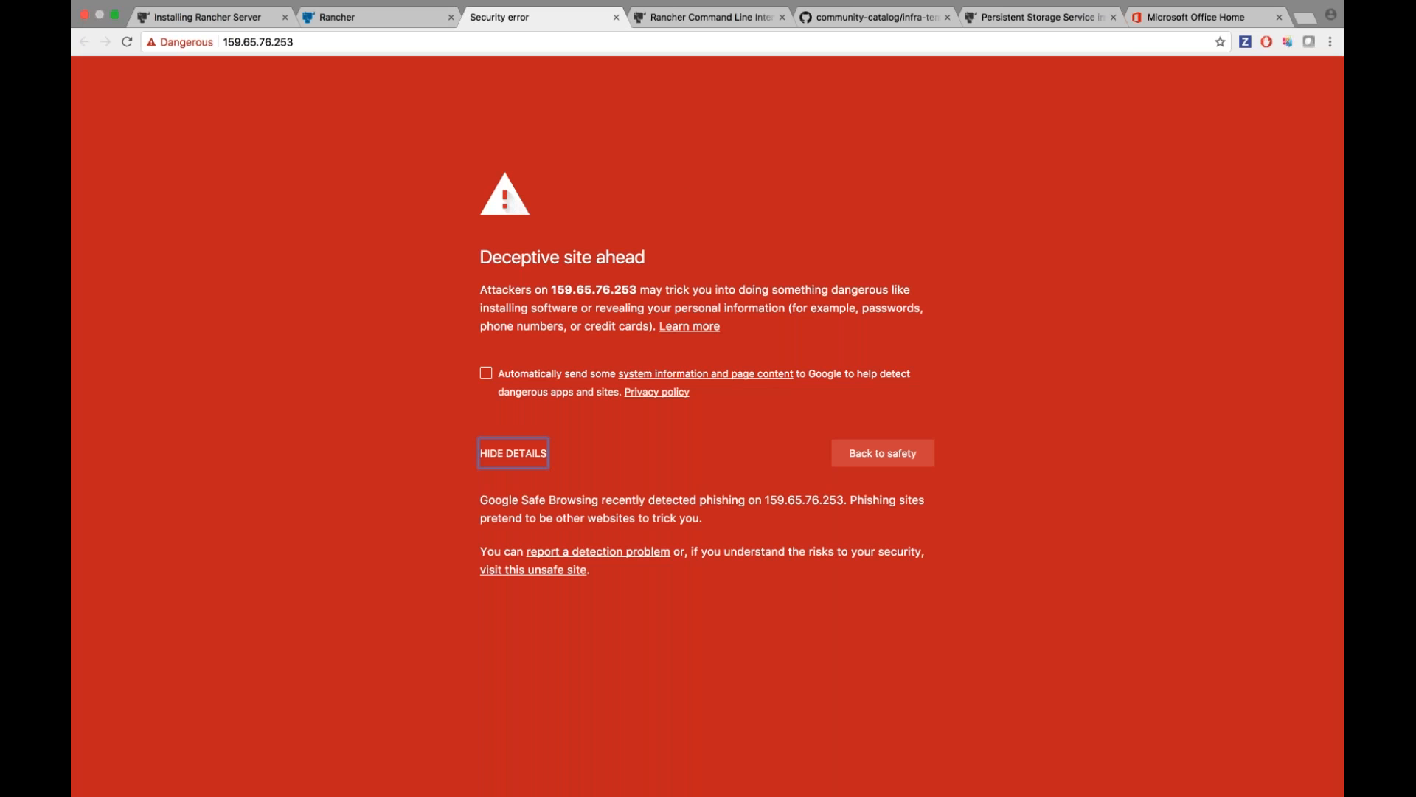
click(661, 426)
click(534, 569)
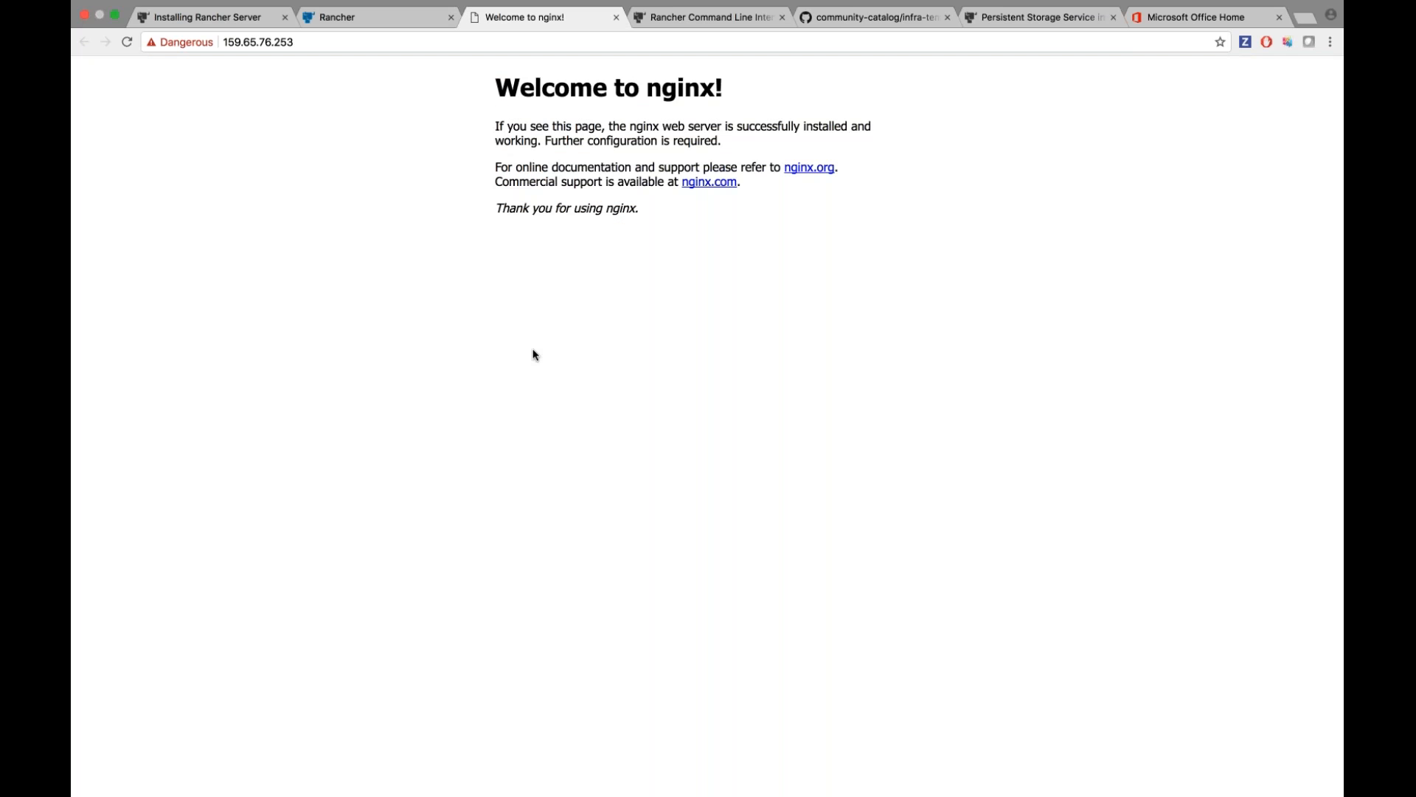
Load 159.65.76.253/name.html and reload twice to see different container IDs.
click(414, 42)
click(413, 42)
text(/name.t)
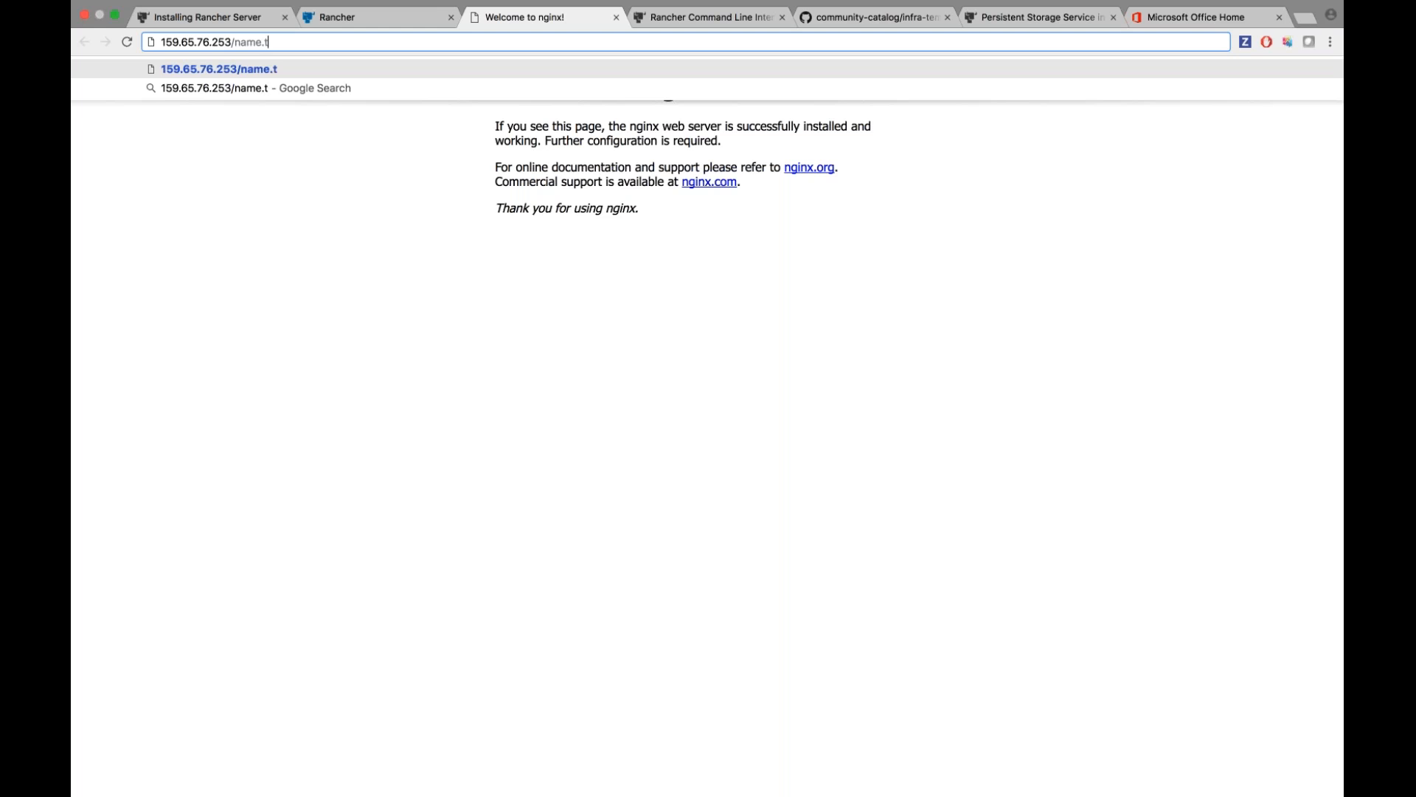
key(BackSpace)
text(html)
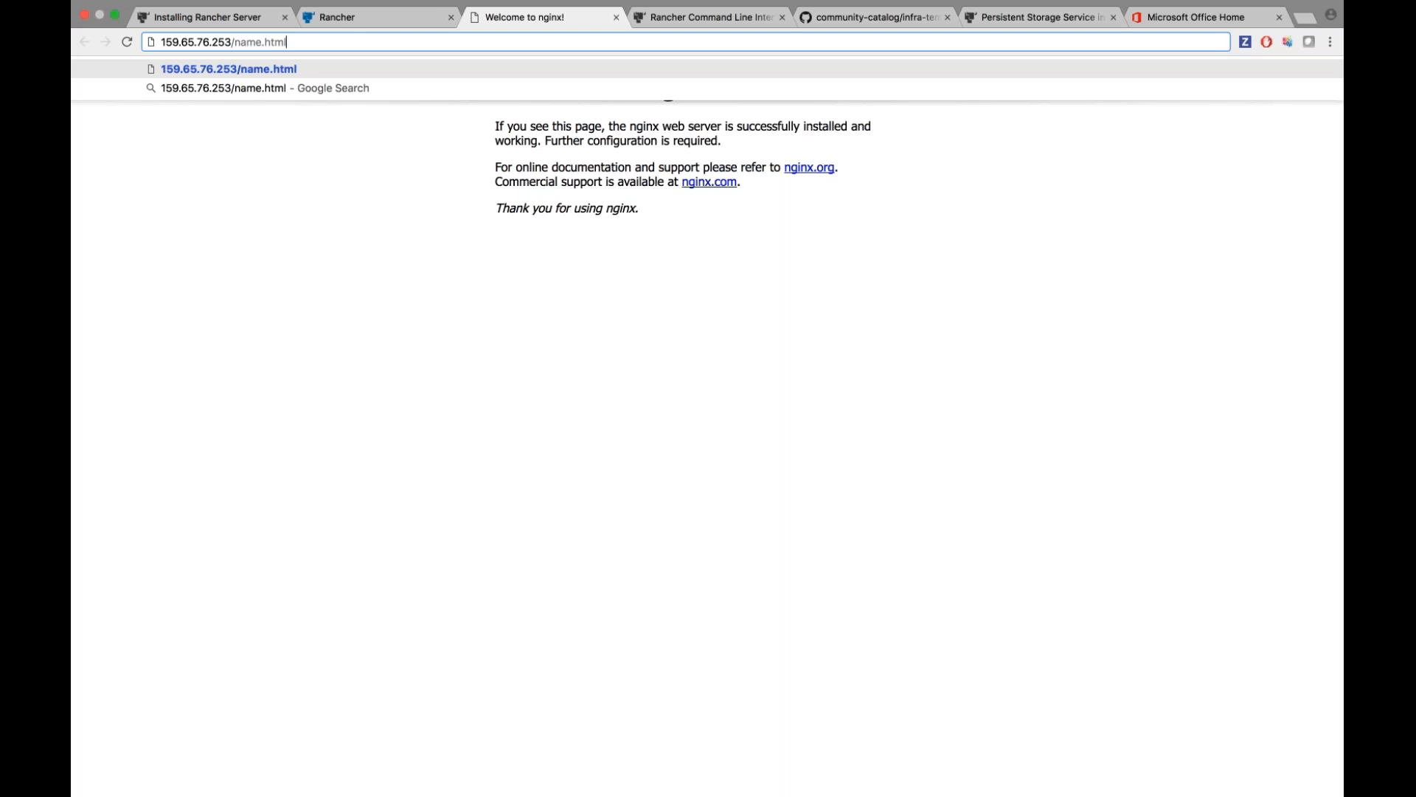
key(Return)
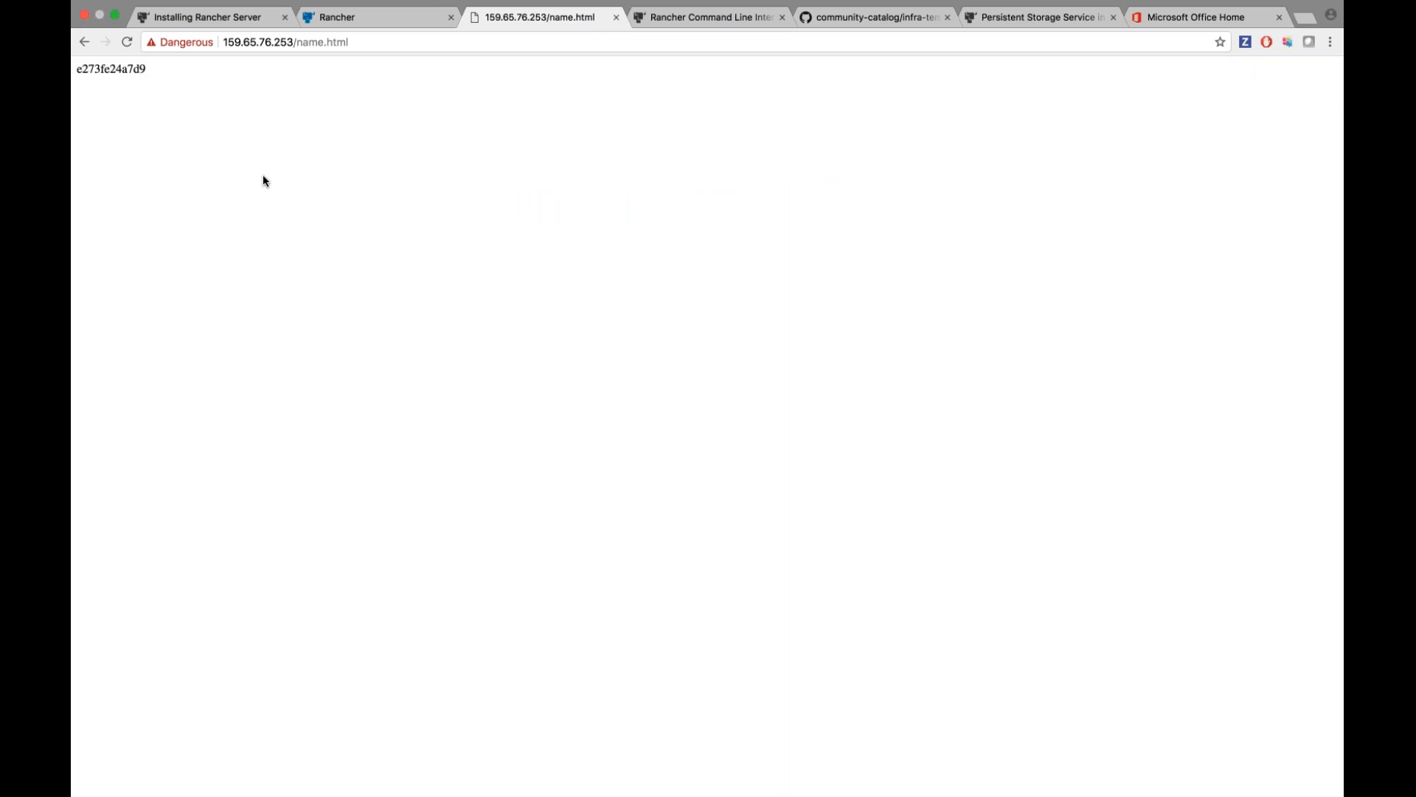
click(127, 42)
click(127, 42)
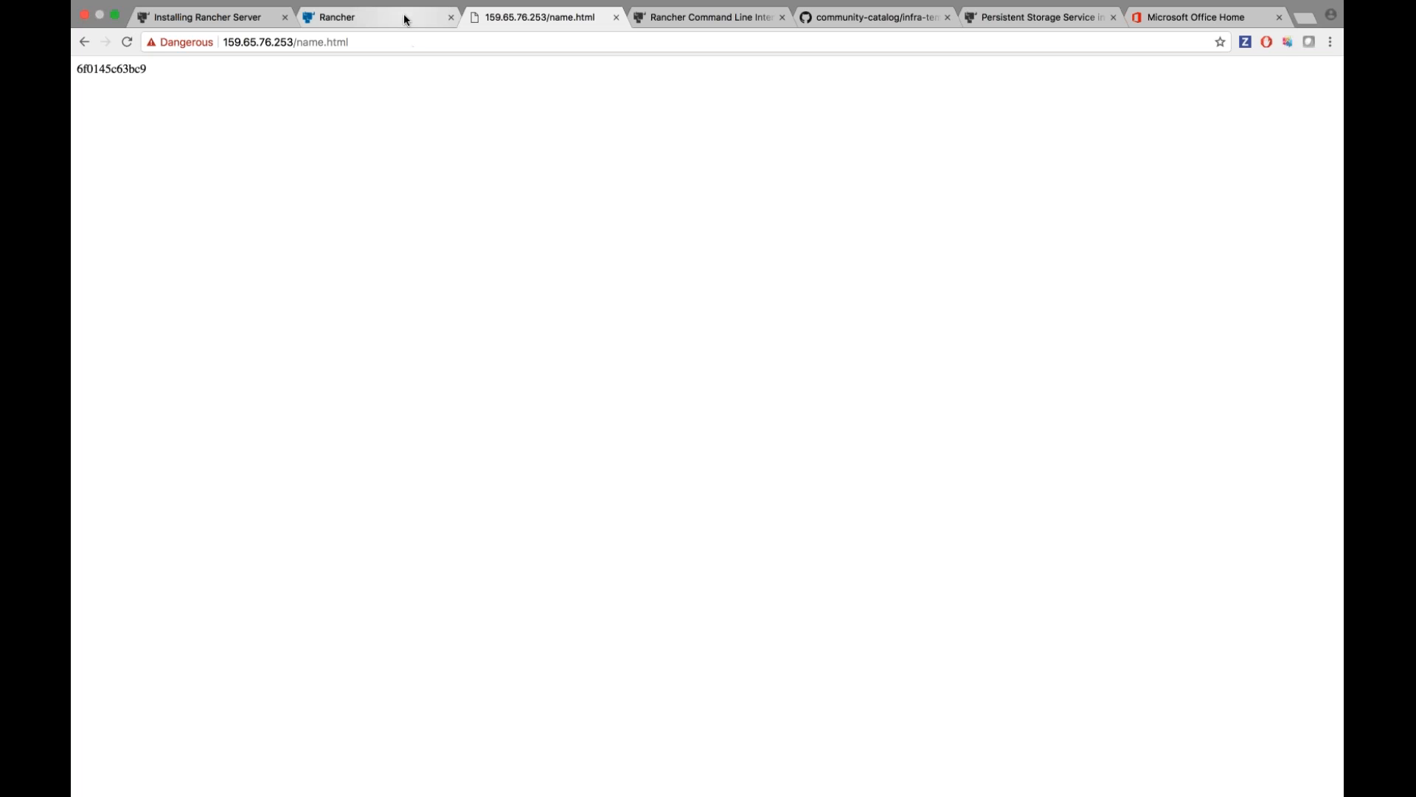
click(404, 15)
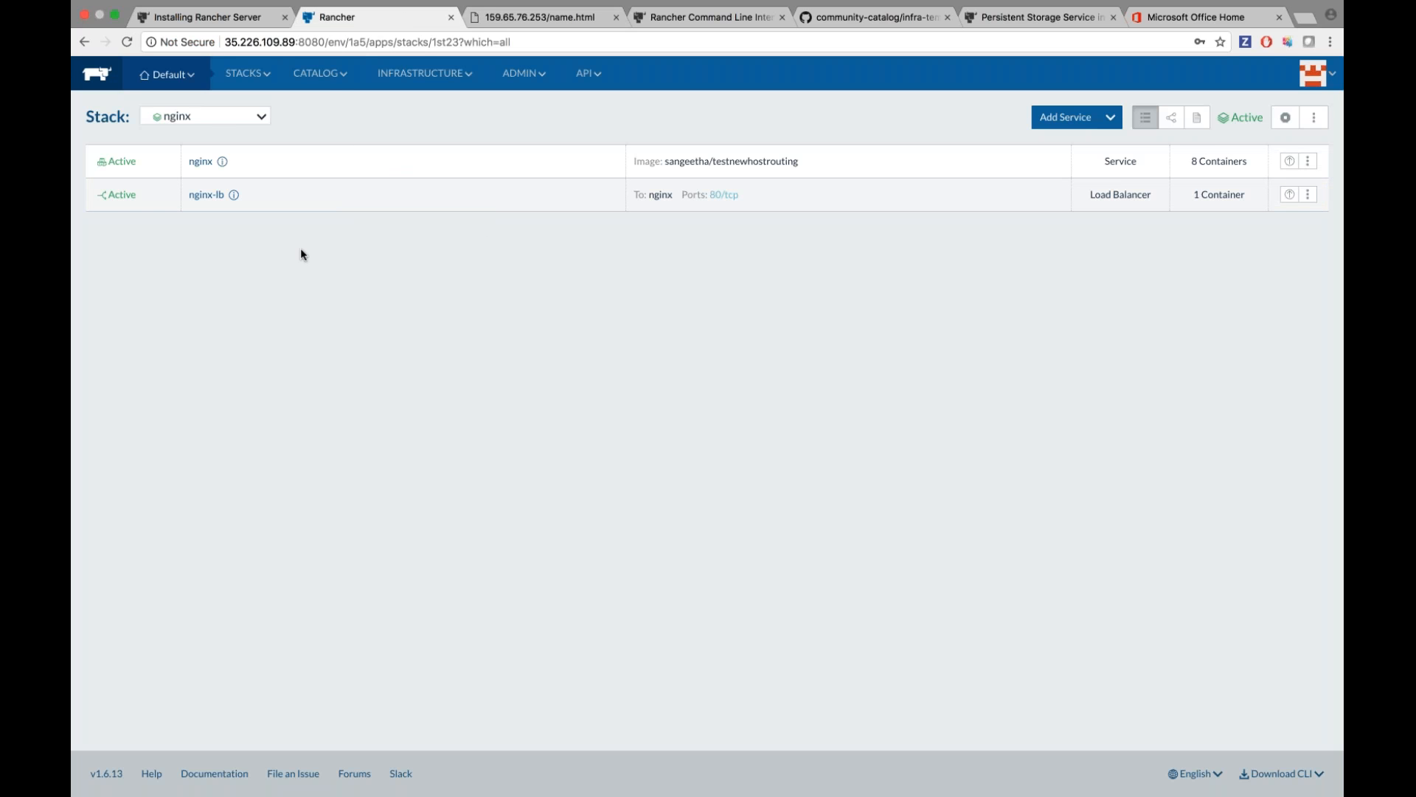
Show all stacks and open the Download CLI dropdown in the page footer.
click(247, 101)
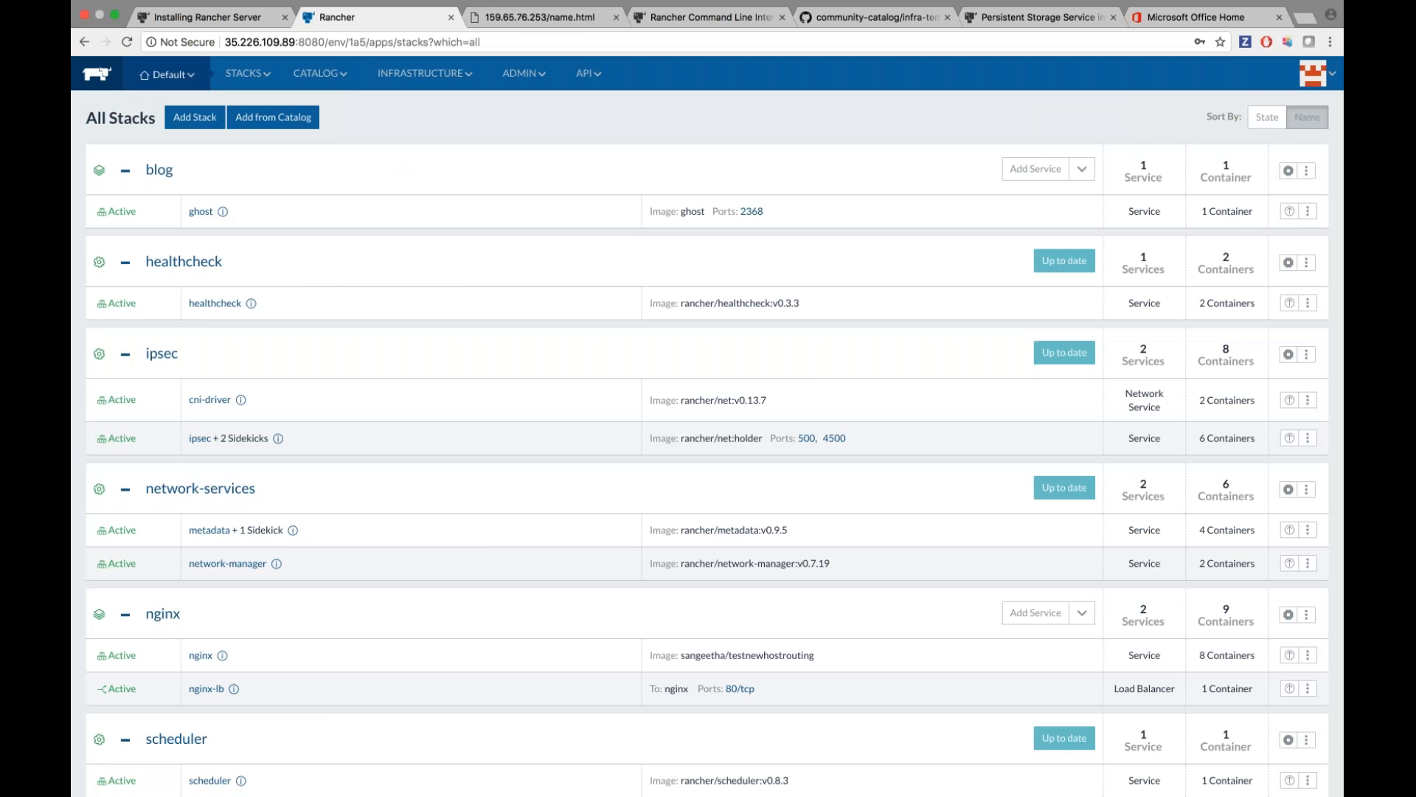
scroll(389, 347, down, 3)
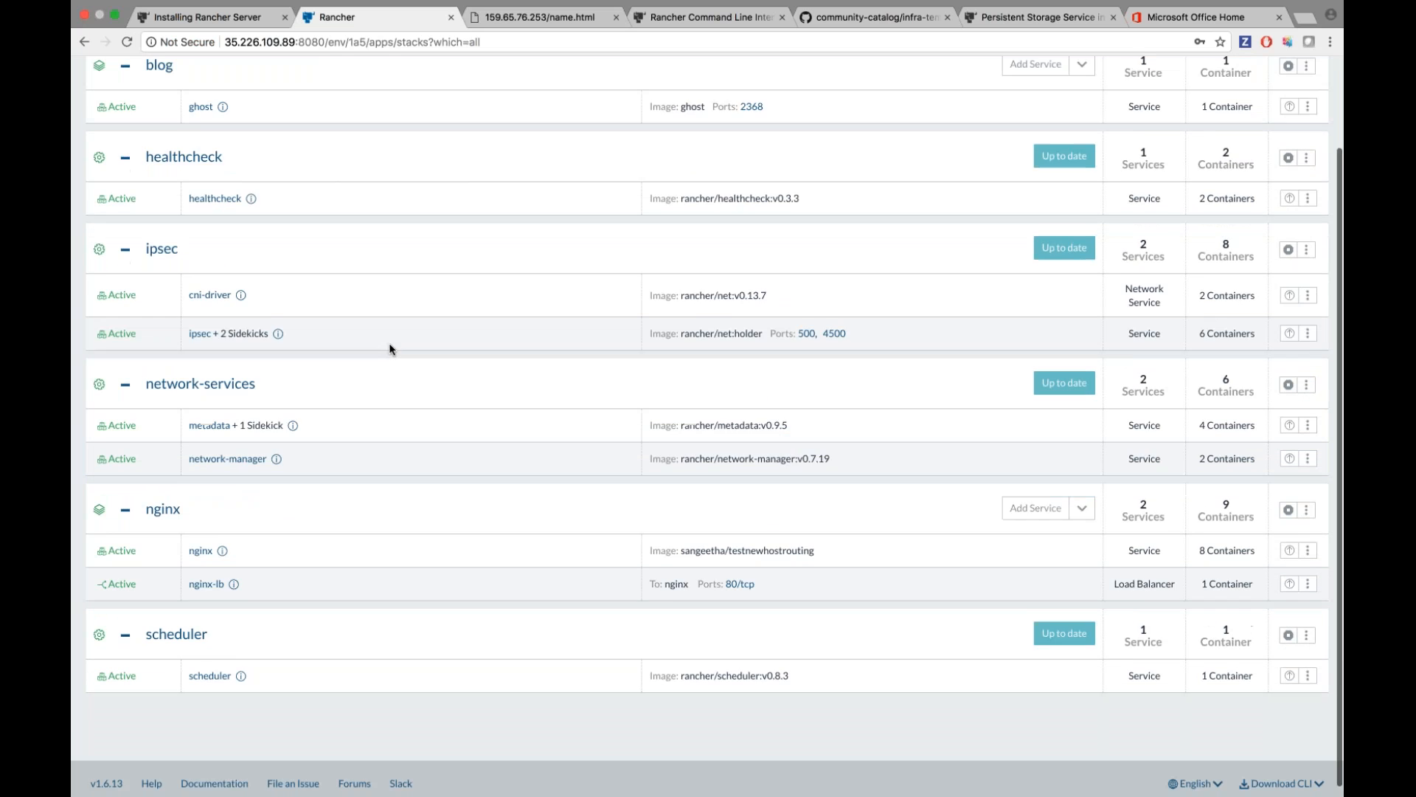
scroll(390, 349, up, 3)
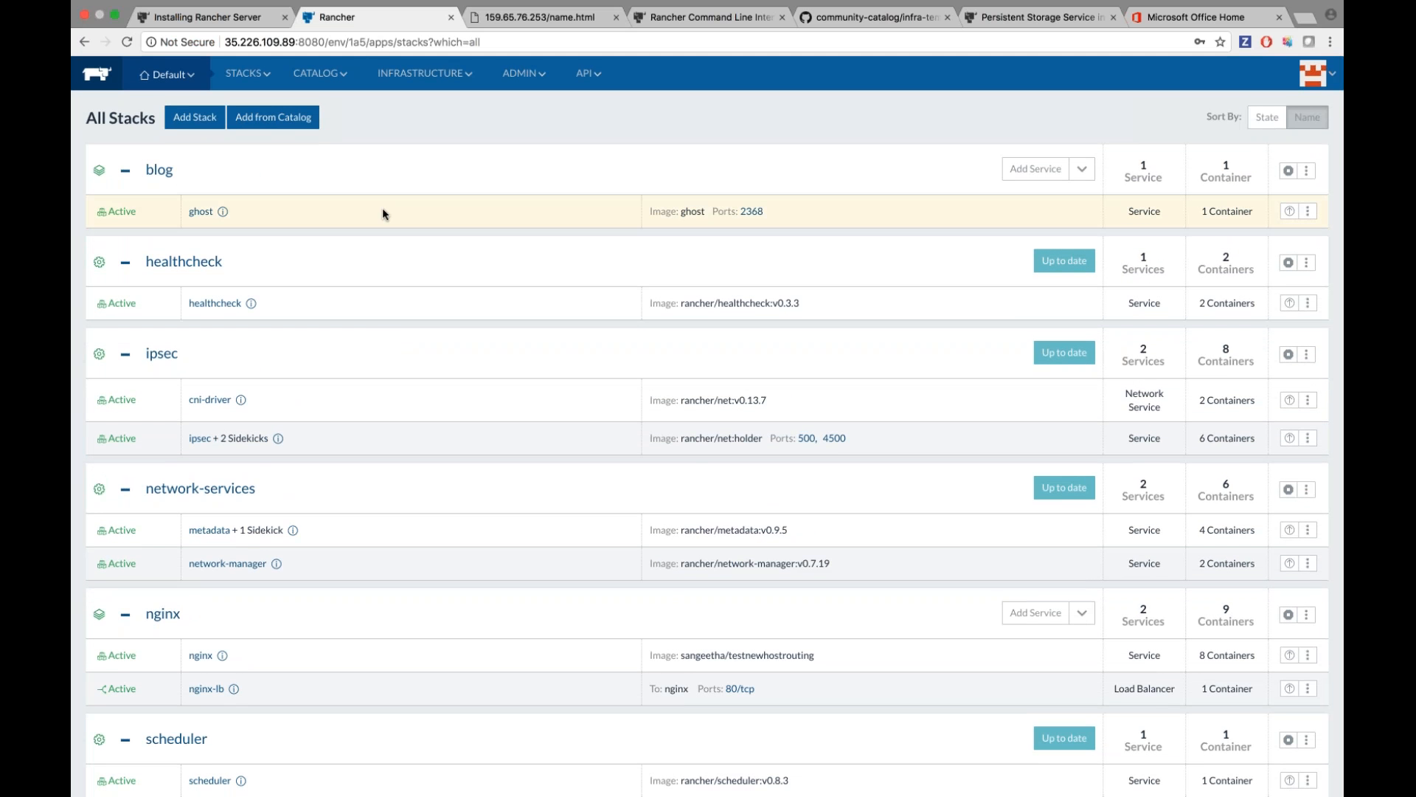
scroll(376, 267, down, 2)
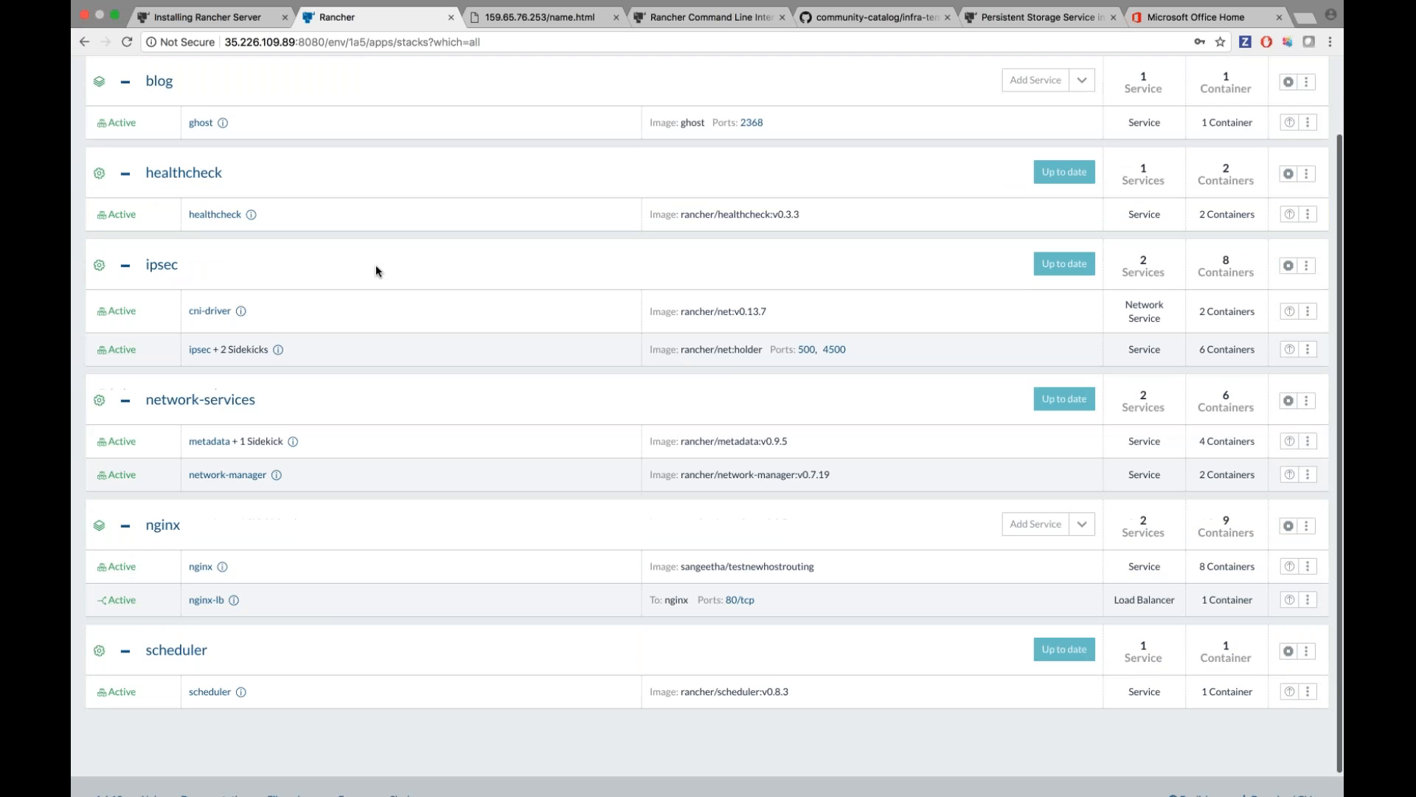
scroll(374, 264, down, 1)
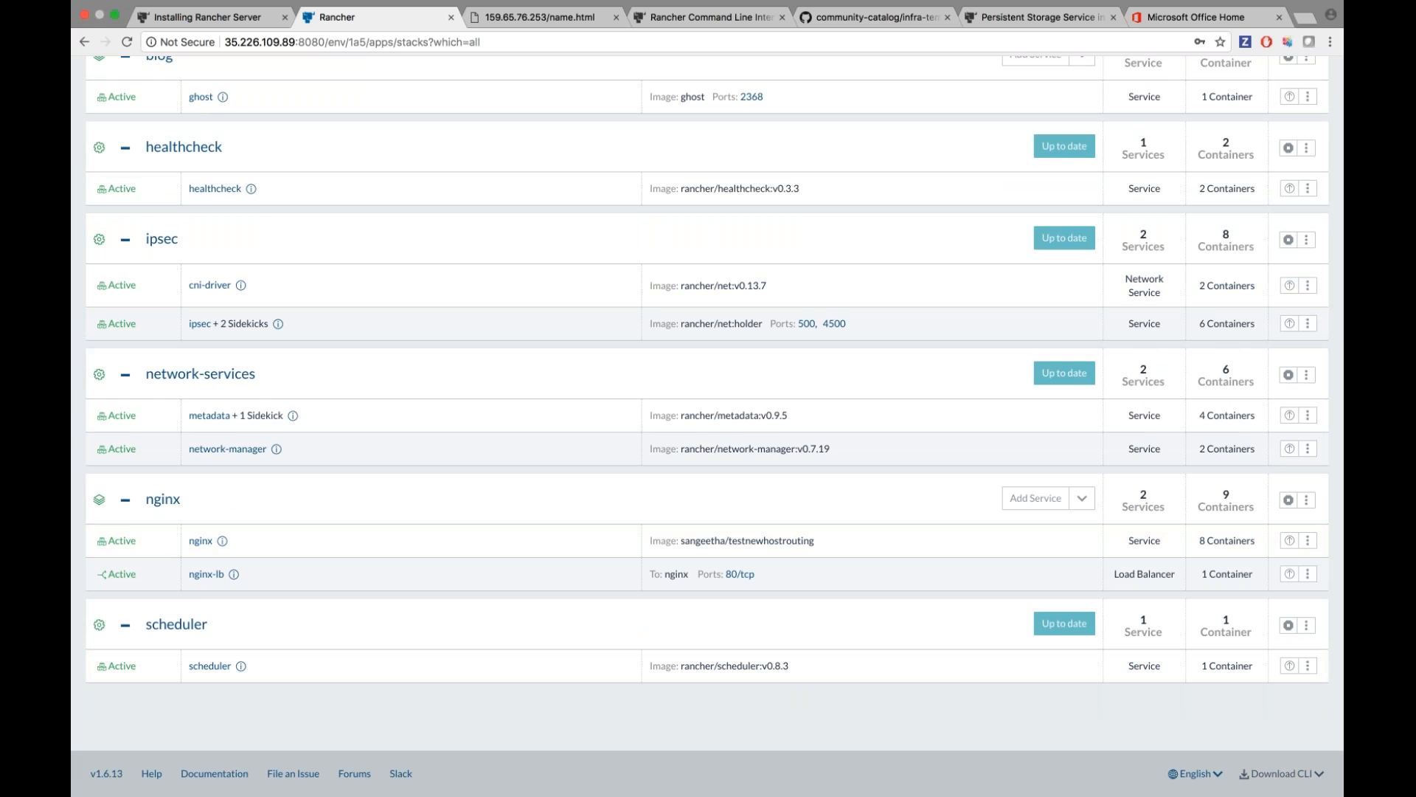
click(1282, 774)
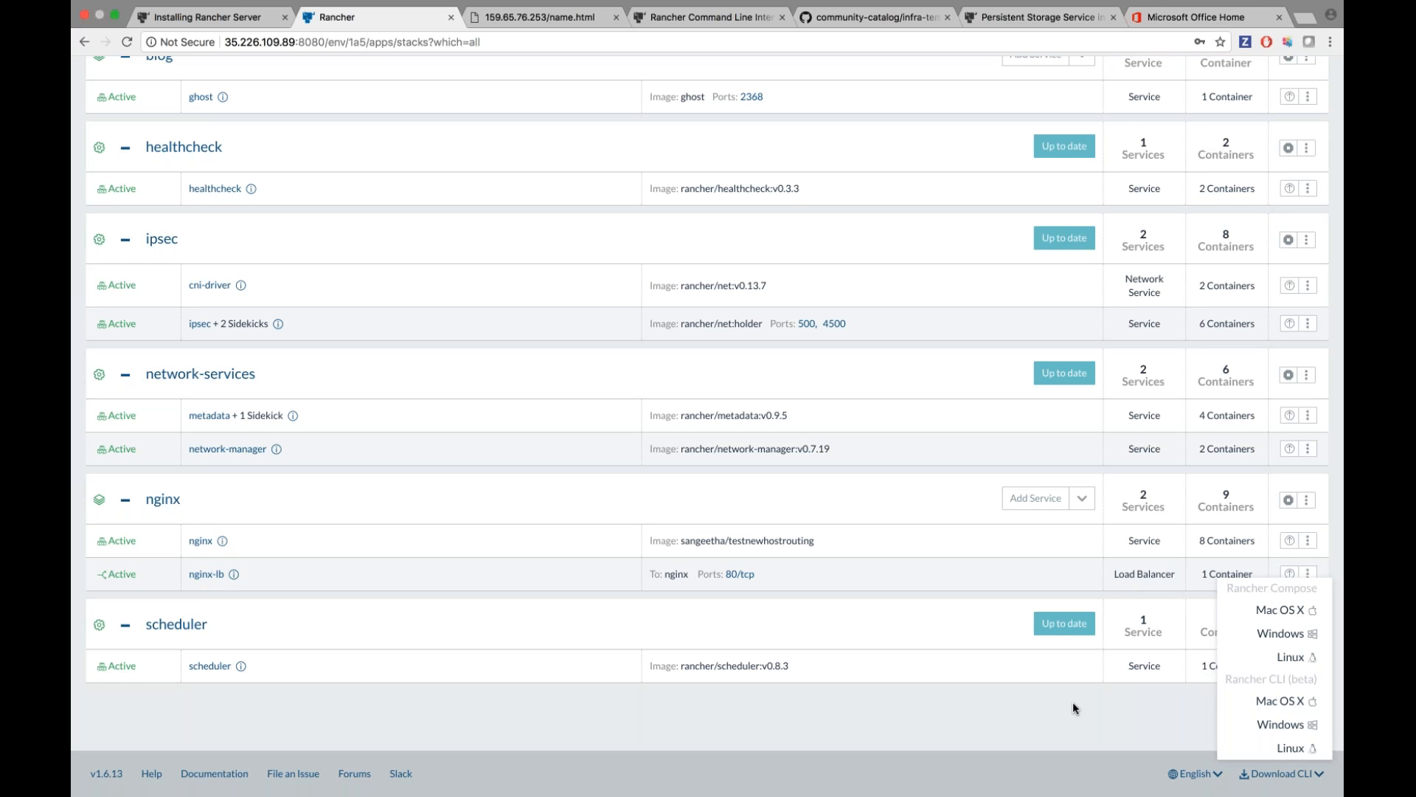
In Terminal, run ./rancher --help and make the terminal window taller.
key(ctrl+Left)
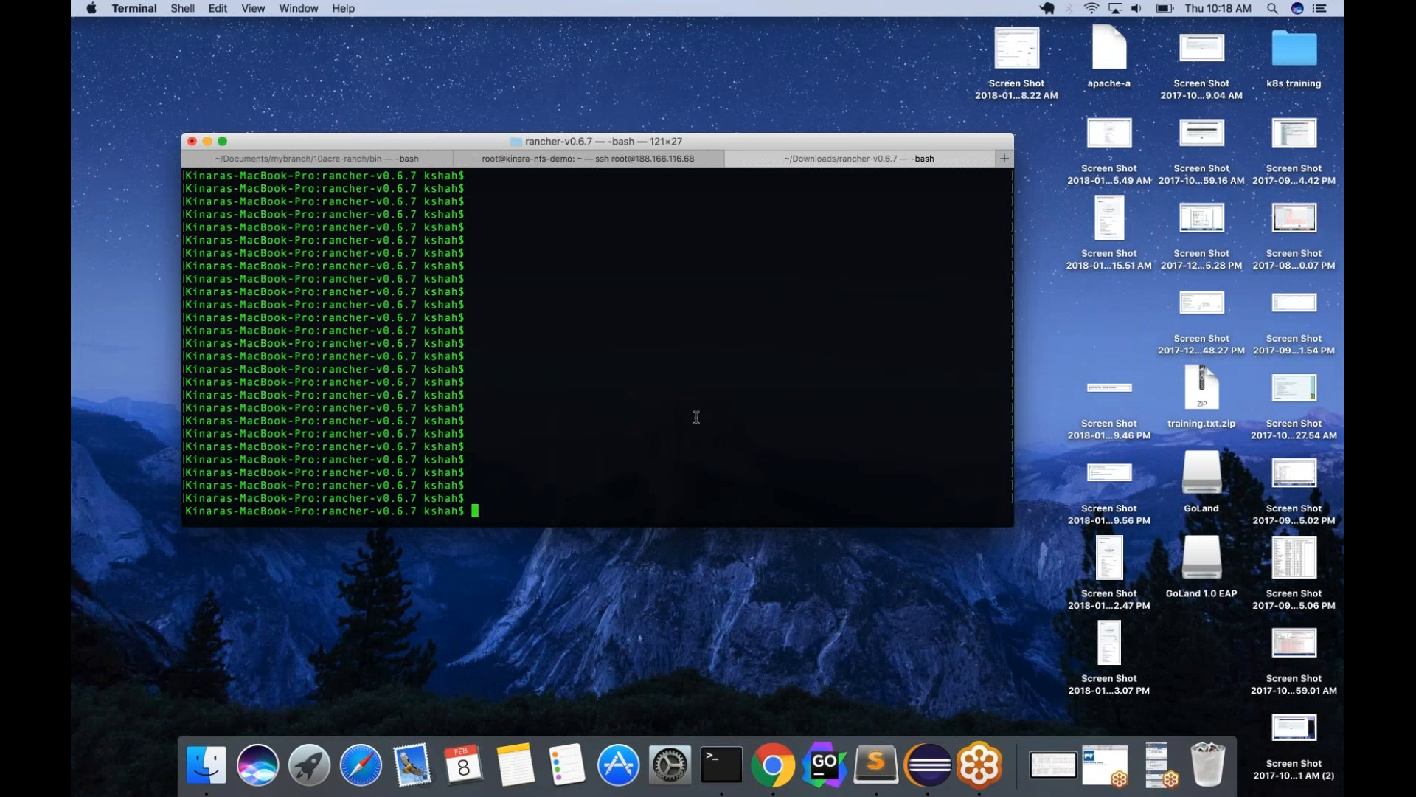
text(./rancher --help)
key(Return)
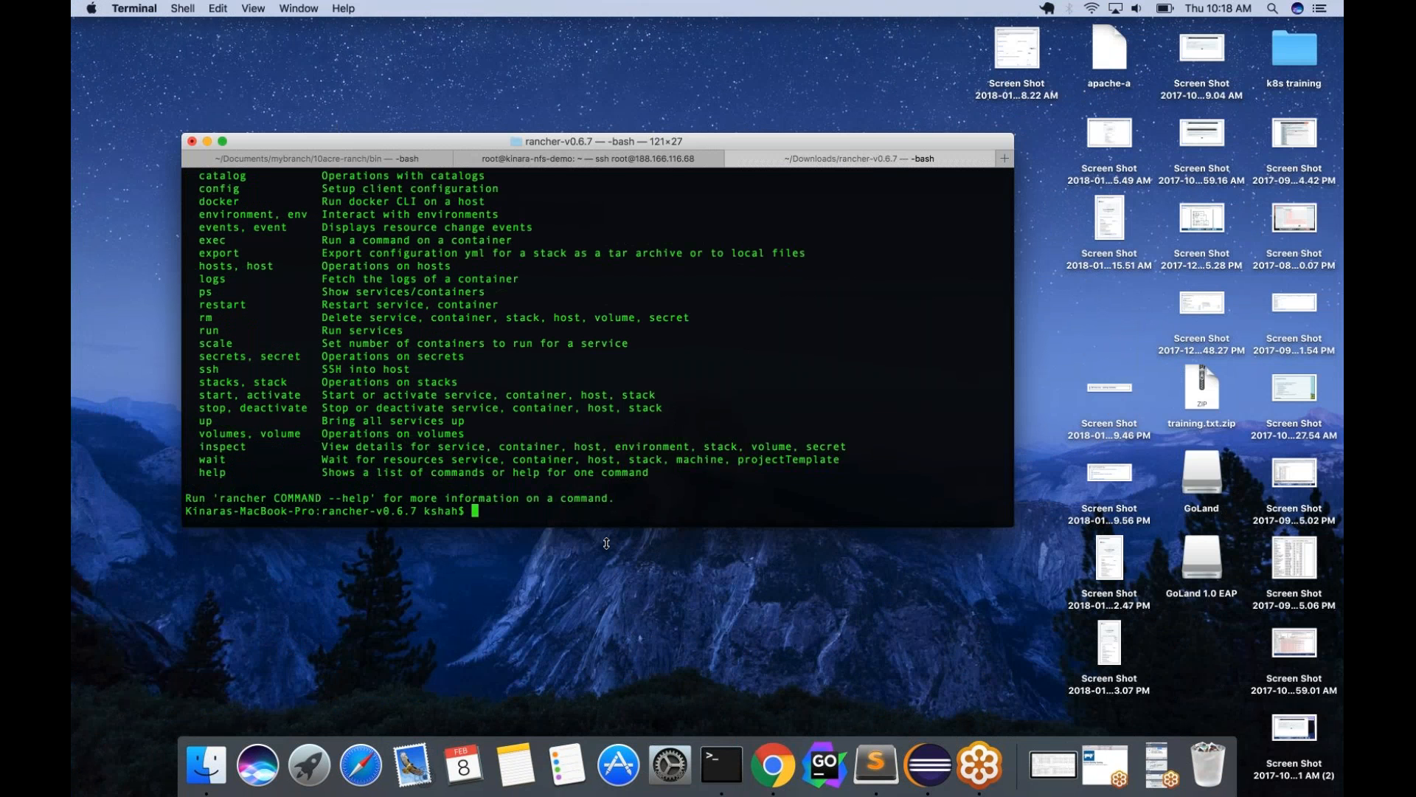
drag(606, 543, 606, 679)
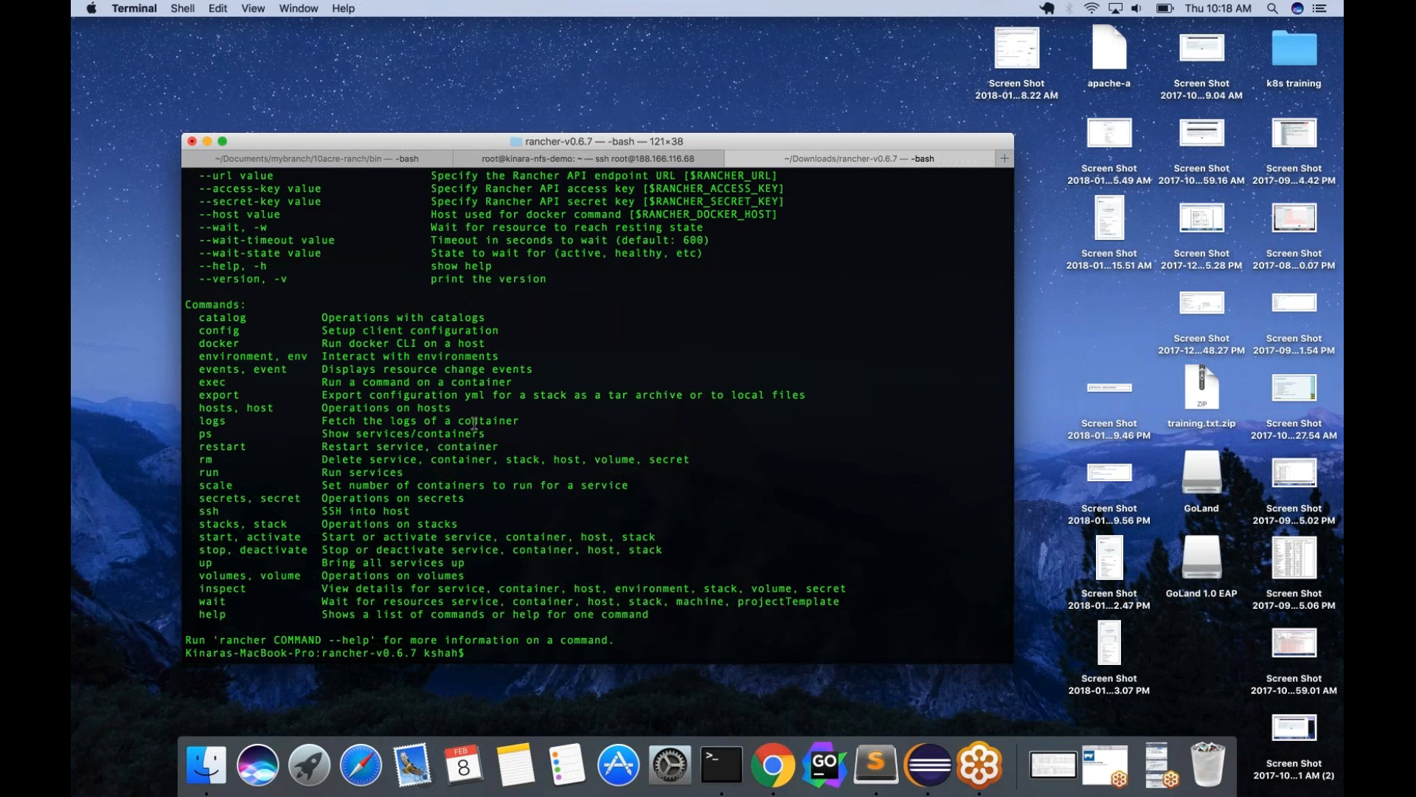
scroll(579, 497, down, 1)
Run ./rancher config to start CLI setup, then return to the browser.
text(./rancher config)
key(Return)
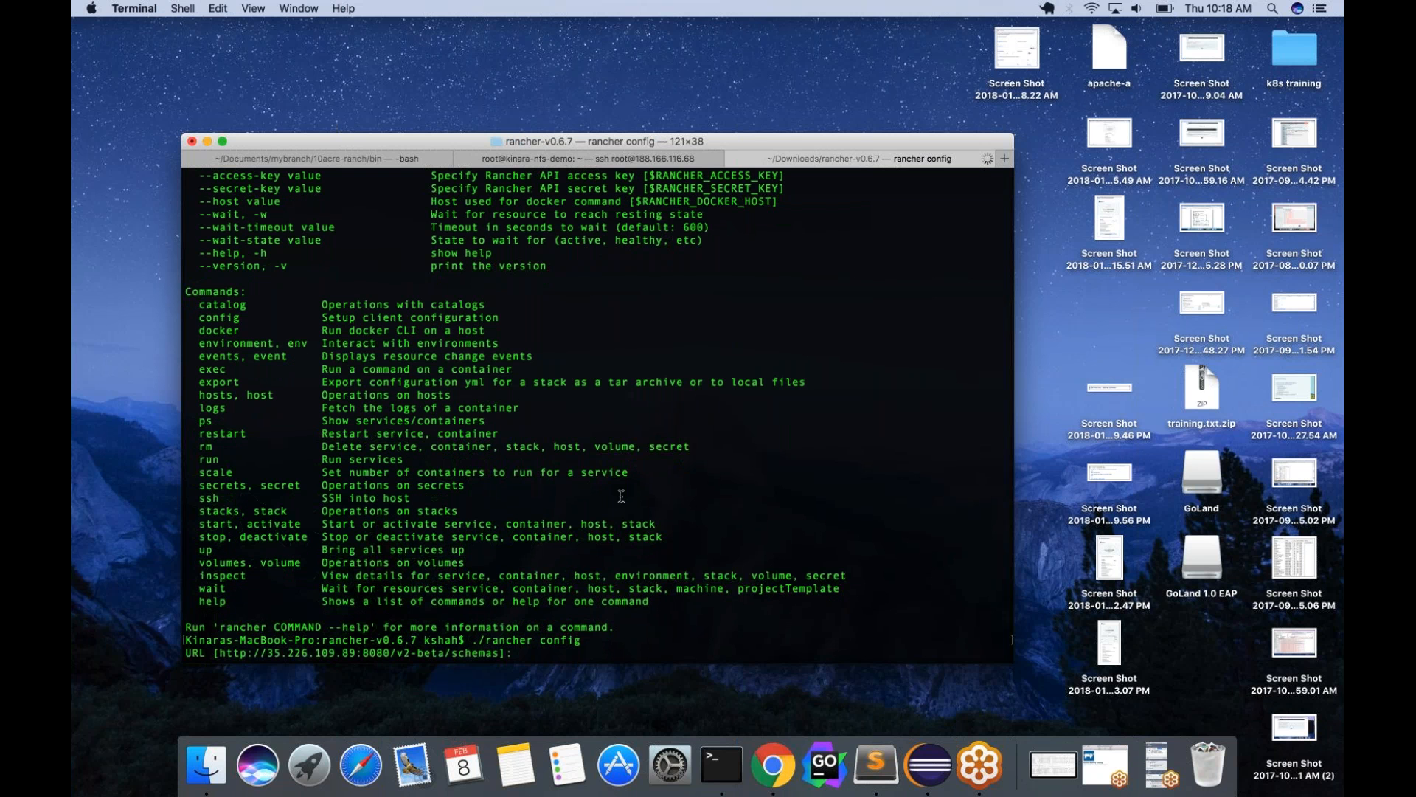
key(ctrl+Right)
scroll(542, 289, up, 3)
Create a new account API key on the API keys page.
mouse_move(601, 78)
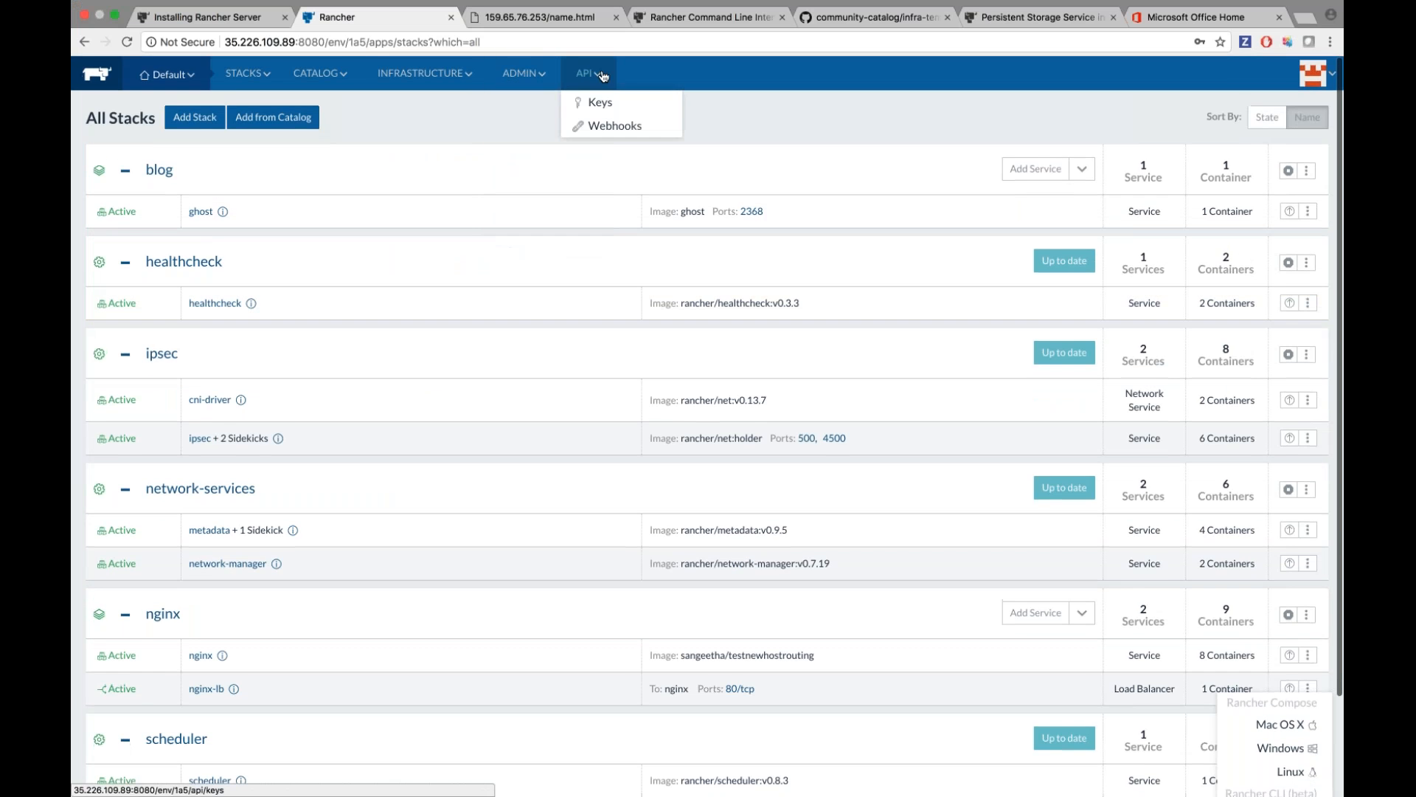
click(601, 102)
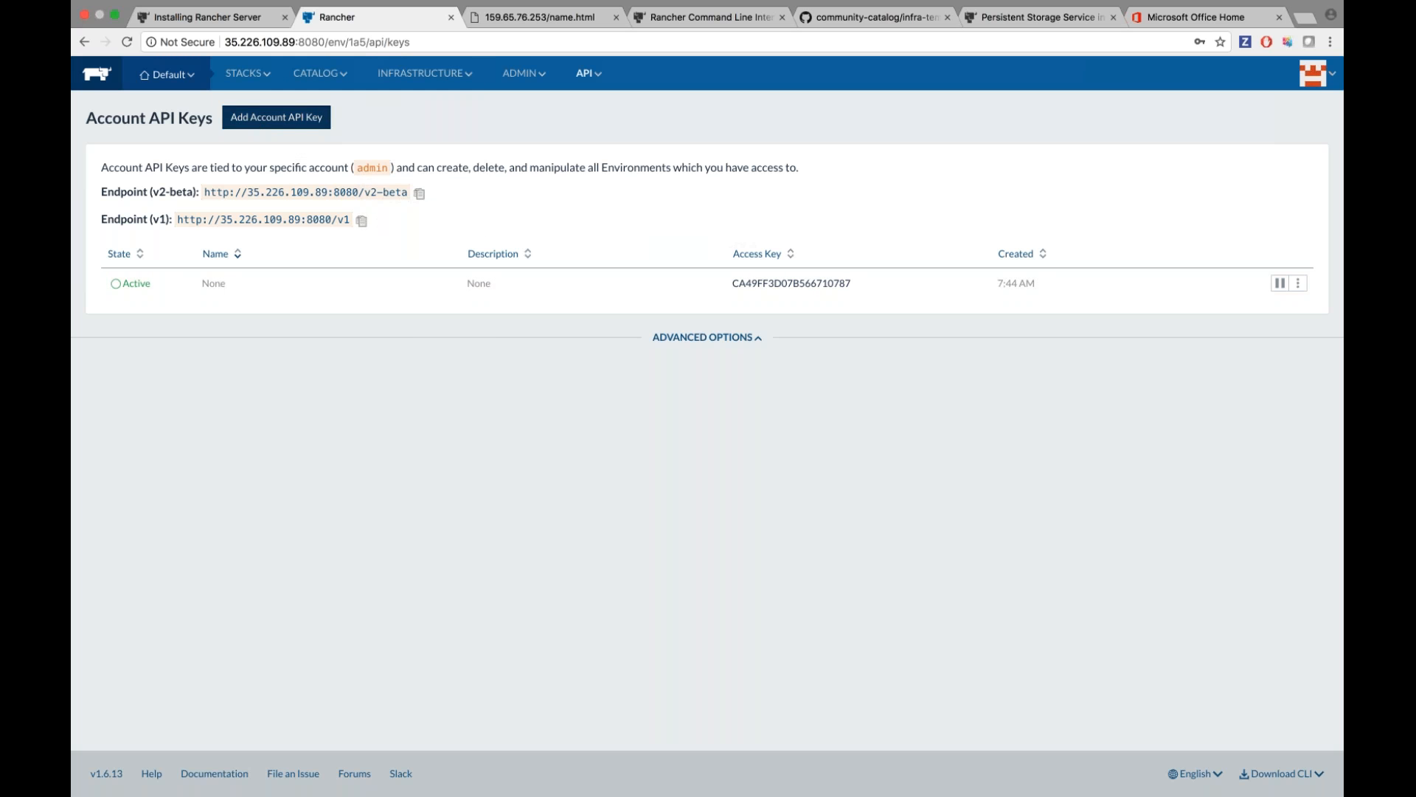
click(277, 117)
click(671, 240)
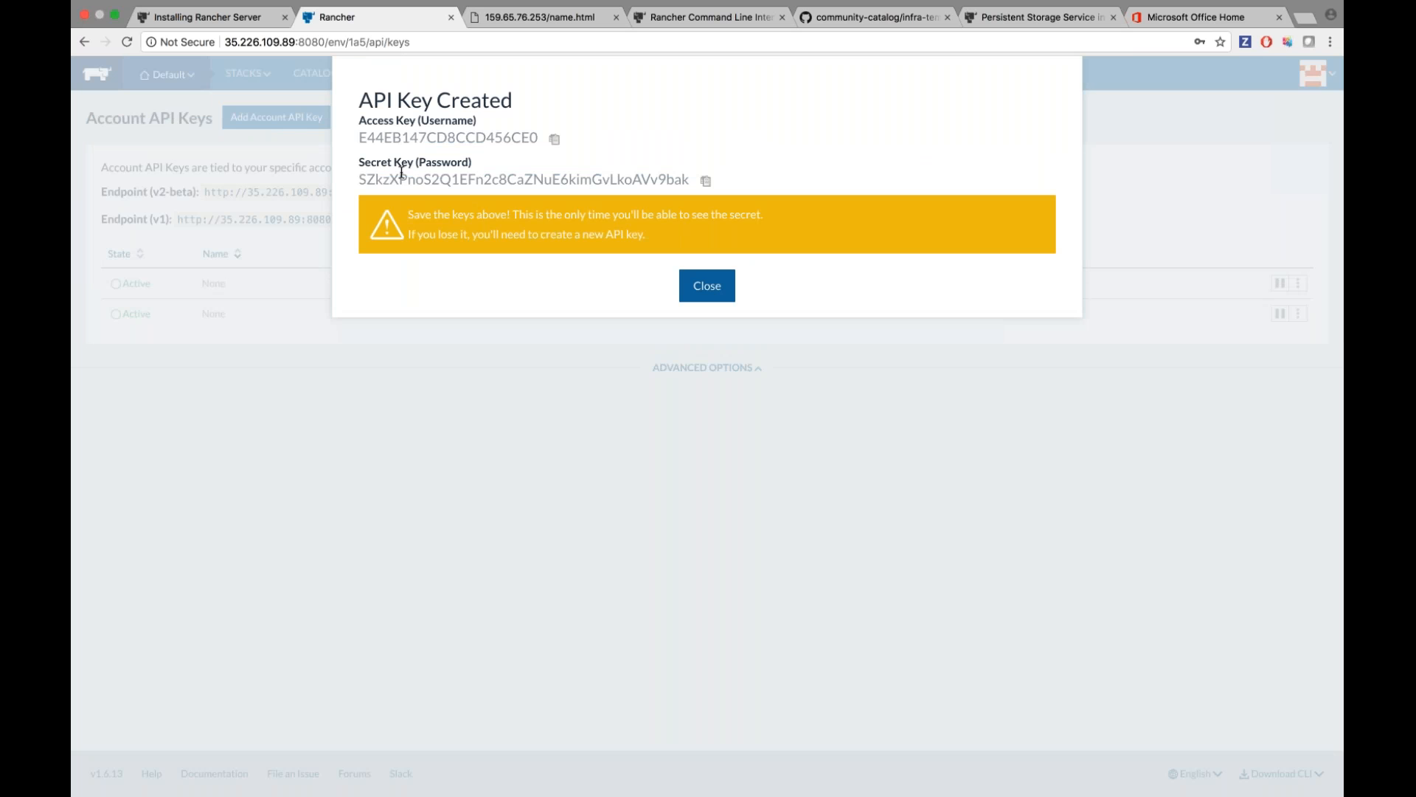
Enter the Rancher server URL and the new access key at the rancher config prompts.
drag(328, 42, 225, 42)
key(super+c)
key(super+Tab)
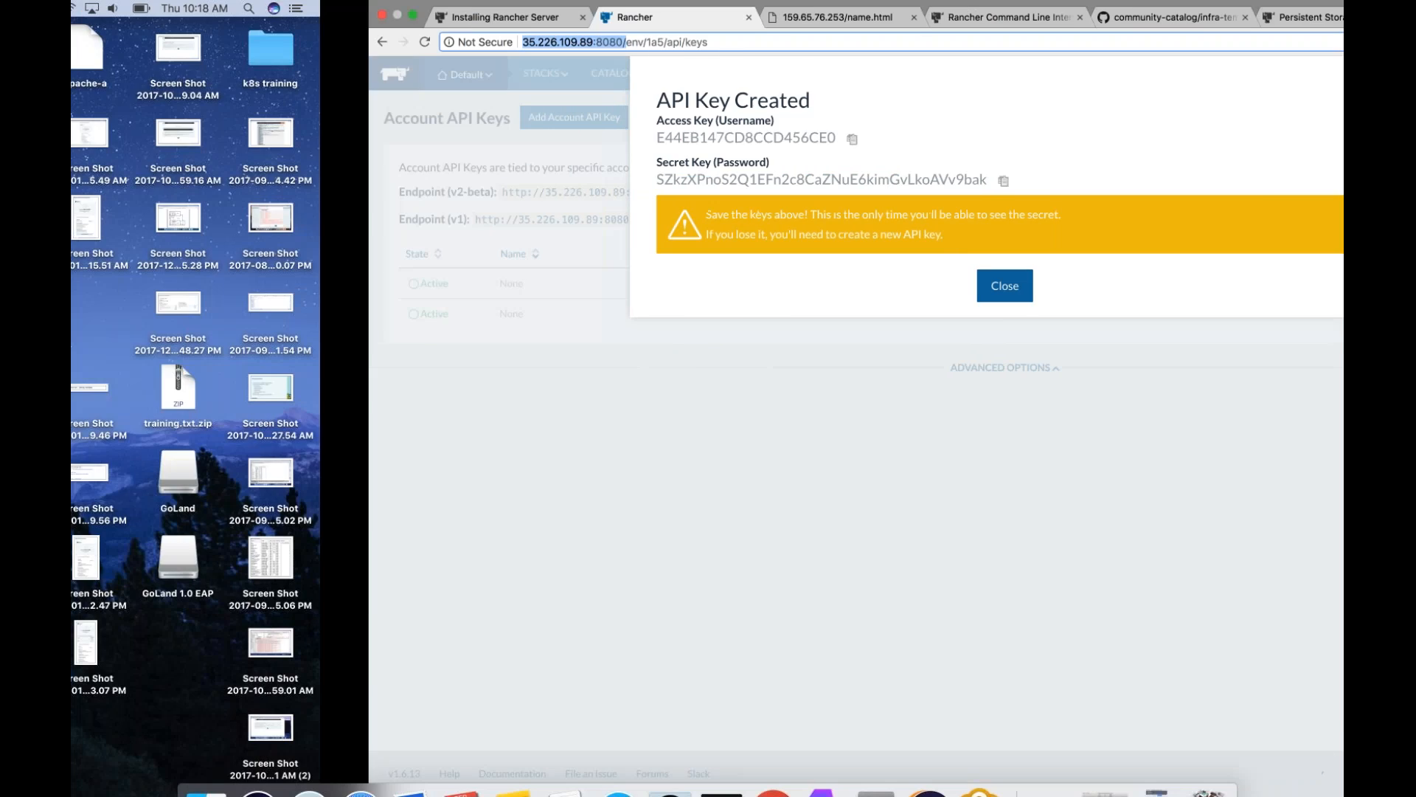
key(super+v)
key(Return)
key(super+Tab)
click(554, 138)
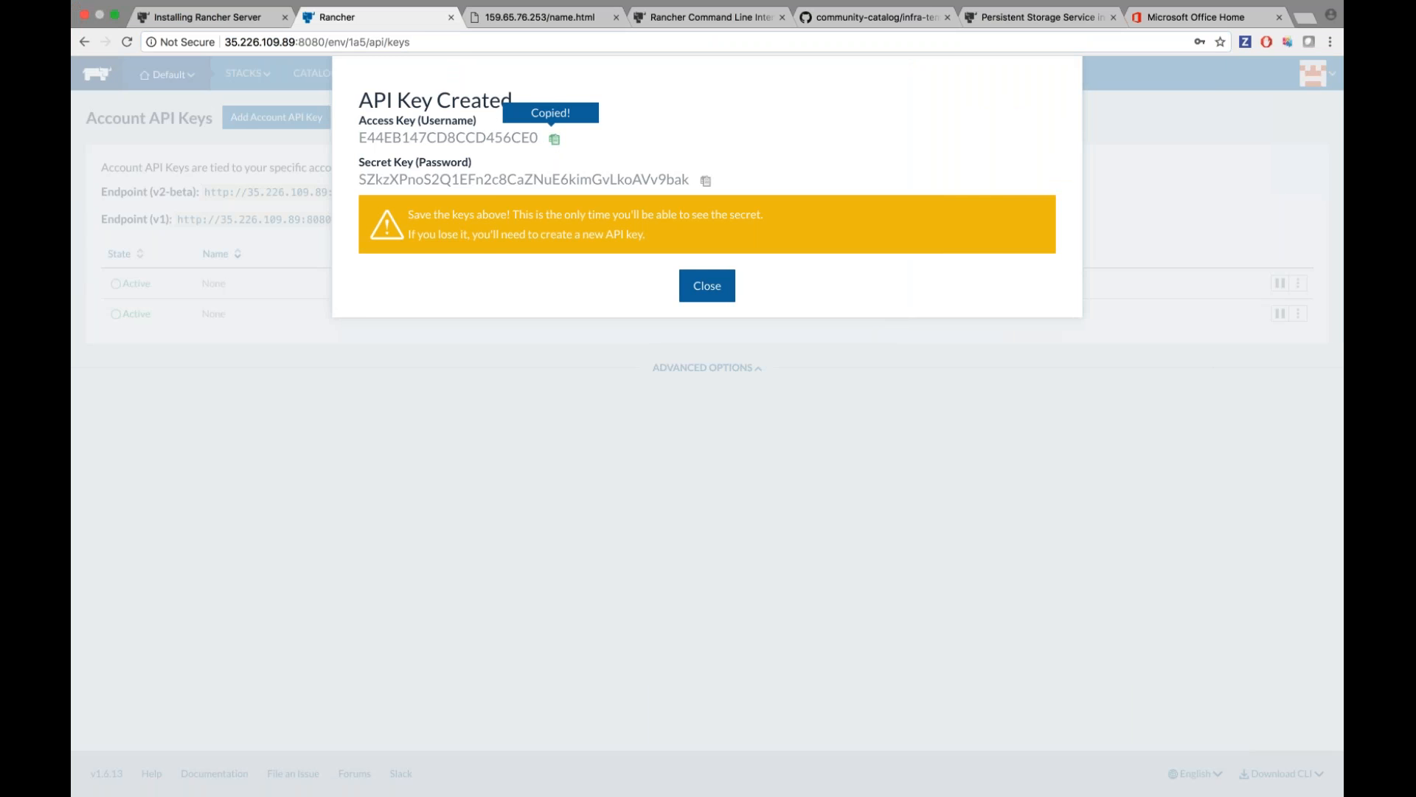
key(super+Tab)
key(super+v)
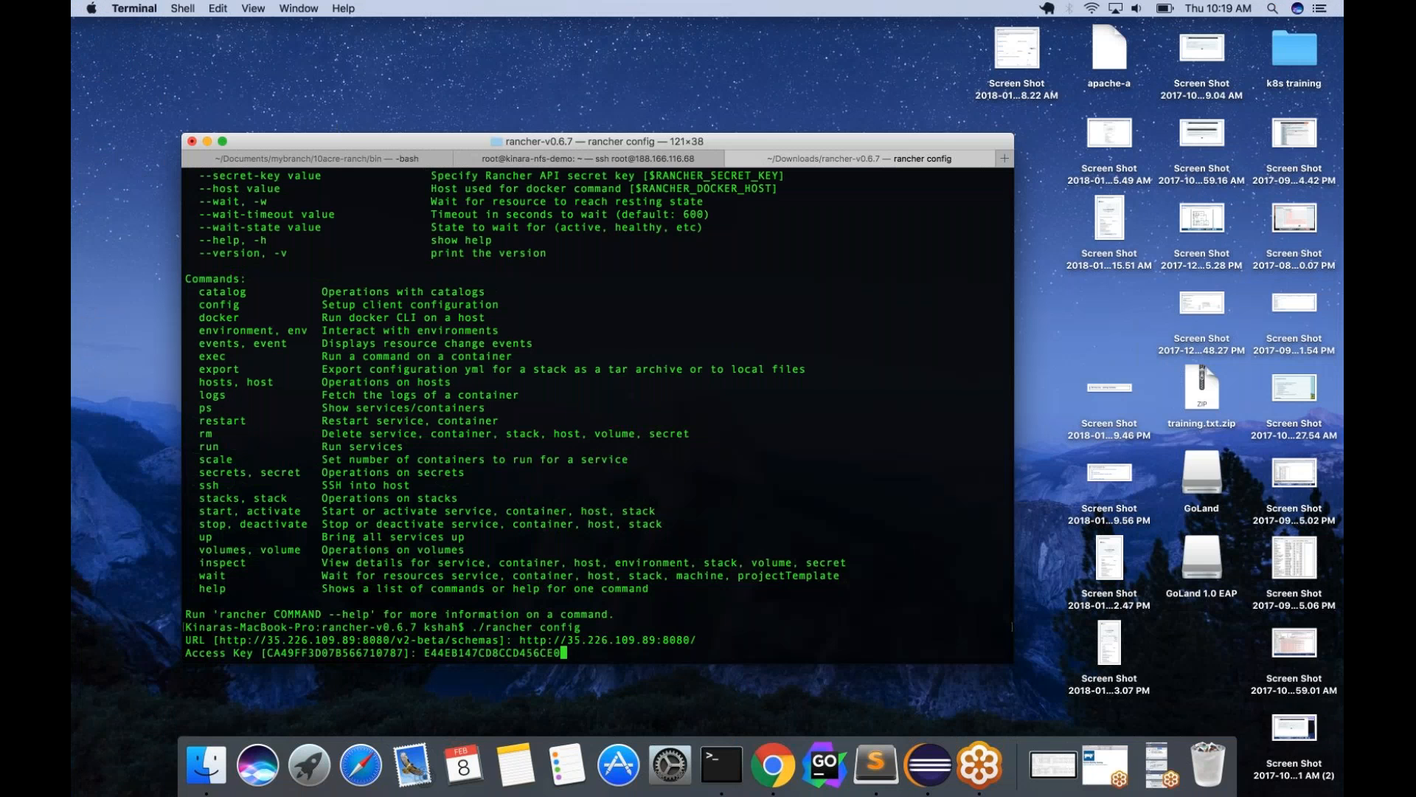
Confirm the access key, paste the secret key, and choose environment 2 (Default).
key(Return)
key(super+Tab)
click(706, 181)
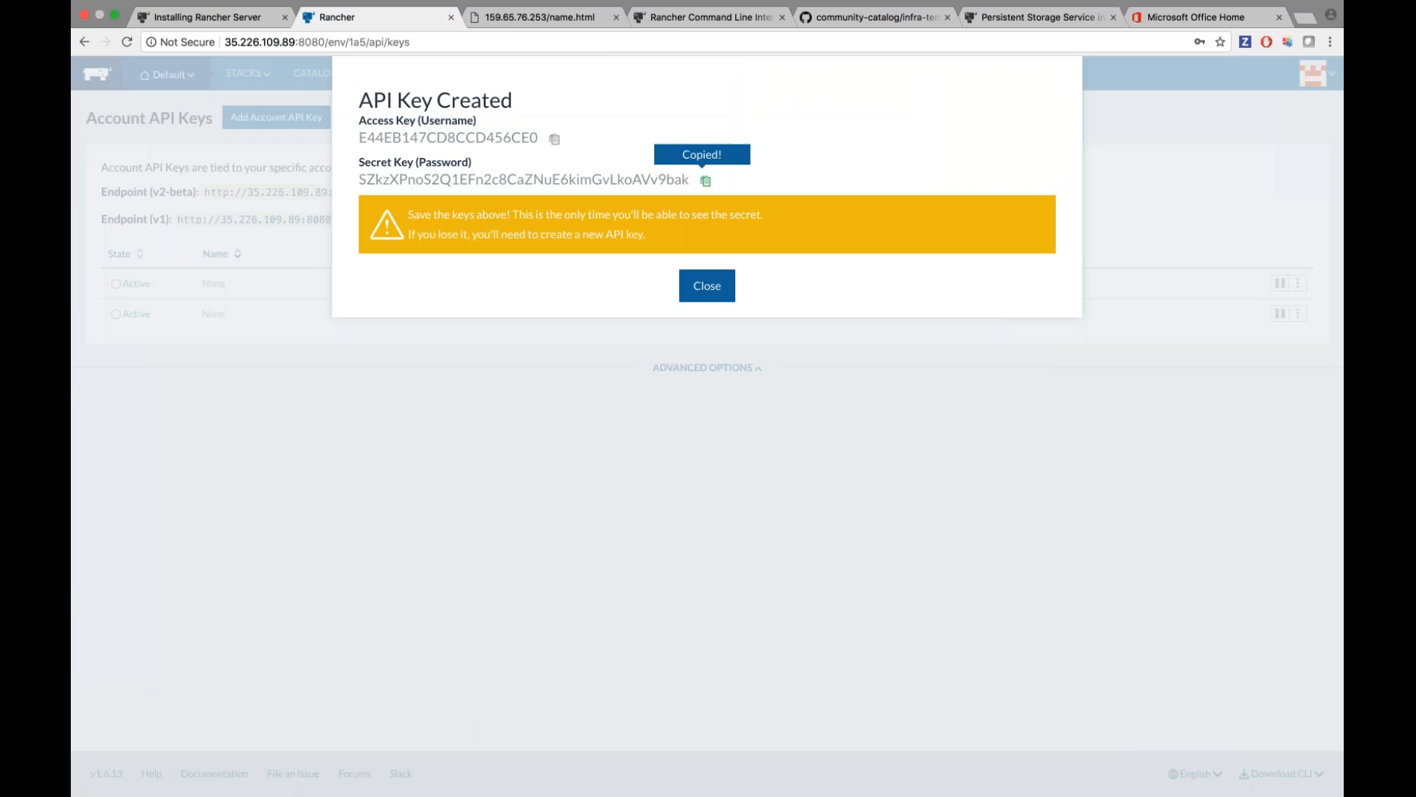
key(super+Tab)
key(super+v)
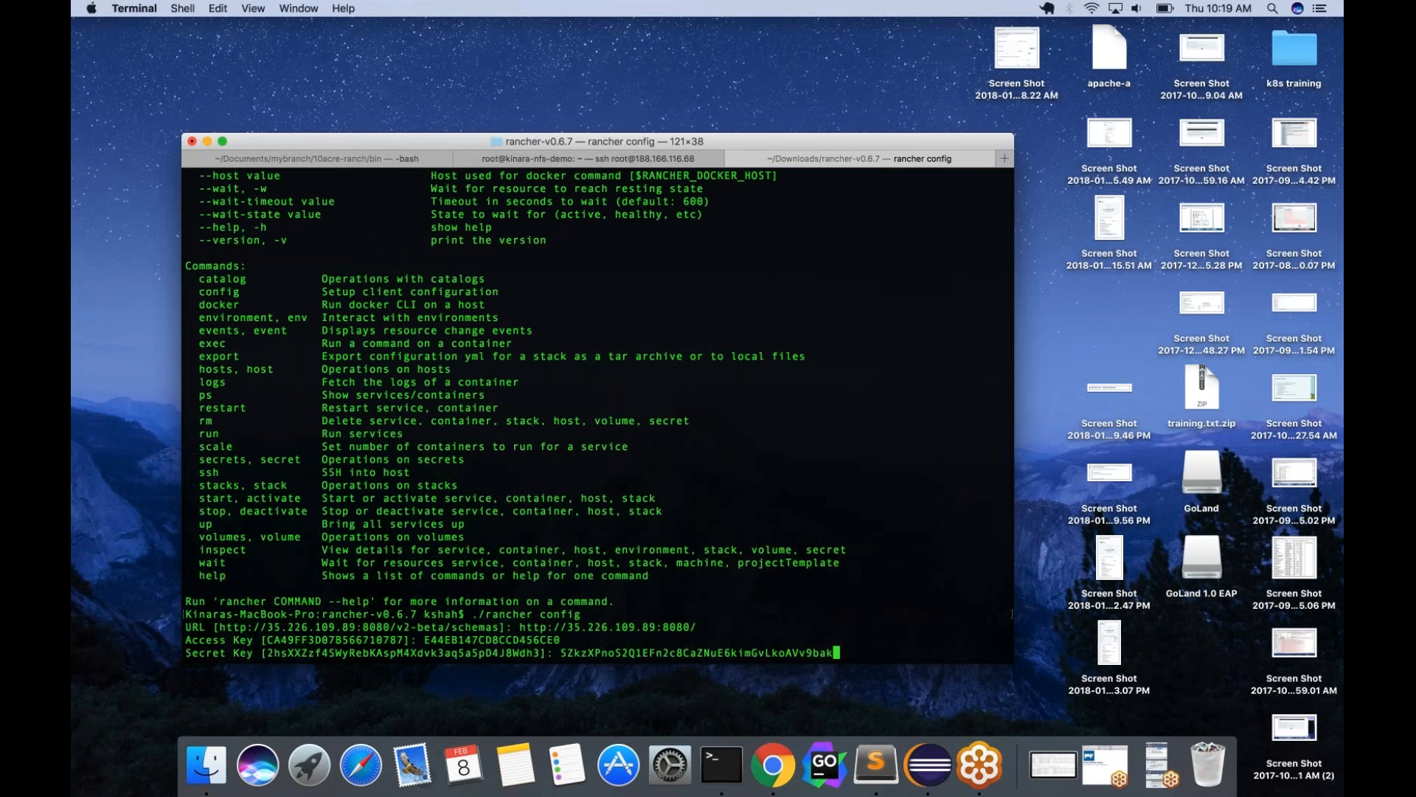
key(Return)
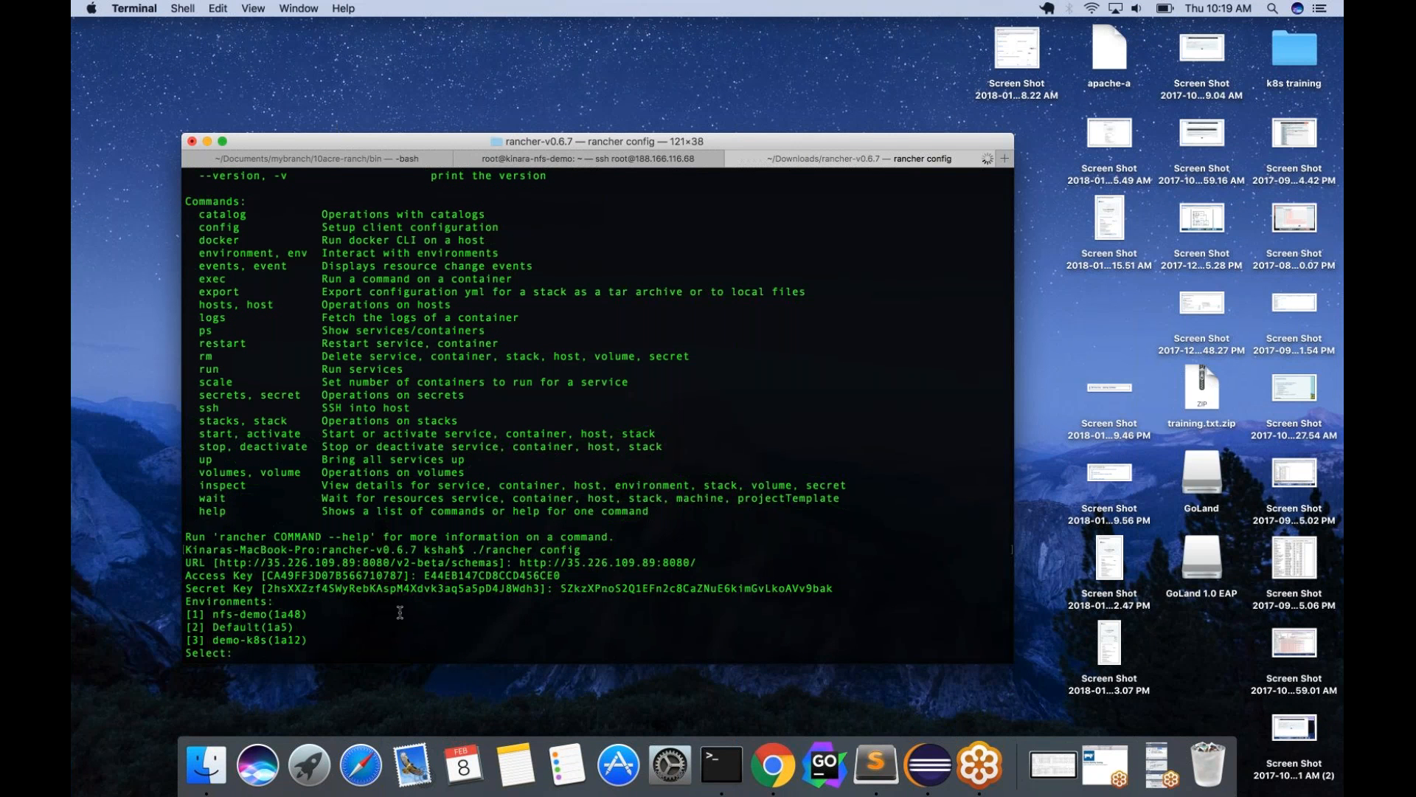
text(2)
key(Return)
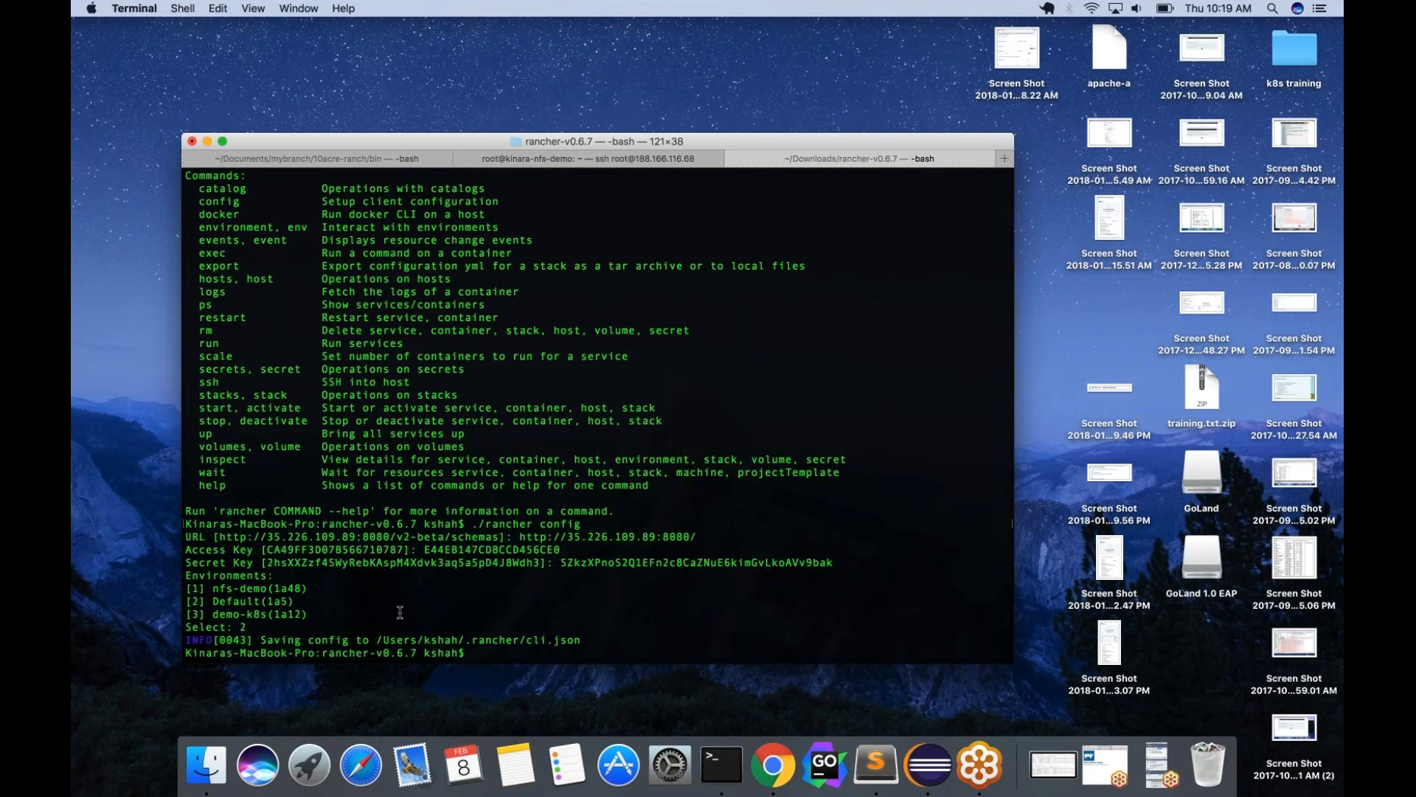
Run ./rancher ps, widen the terminal to fit the table, and dismiss the API key notice.
text(./rancher)
text(ps)
key(Return)
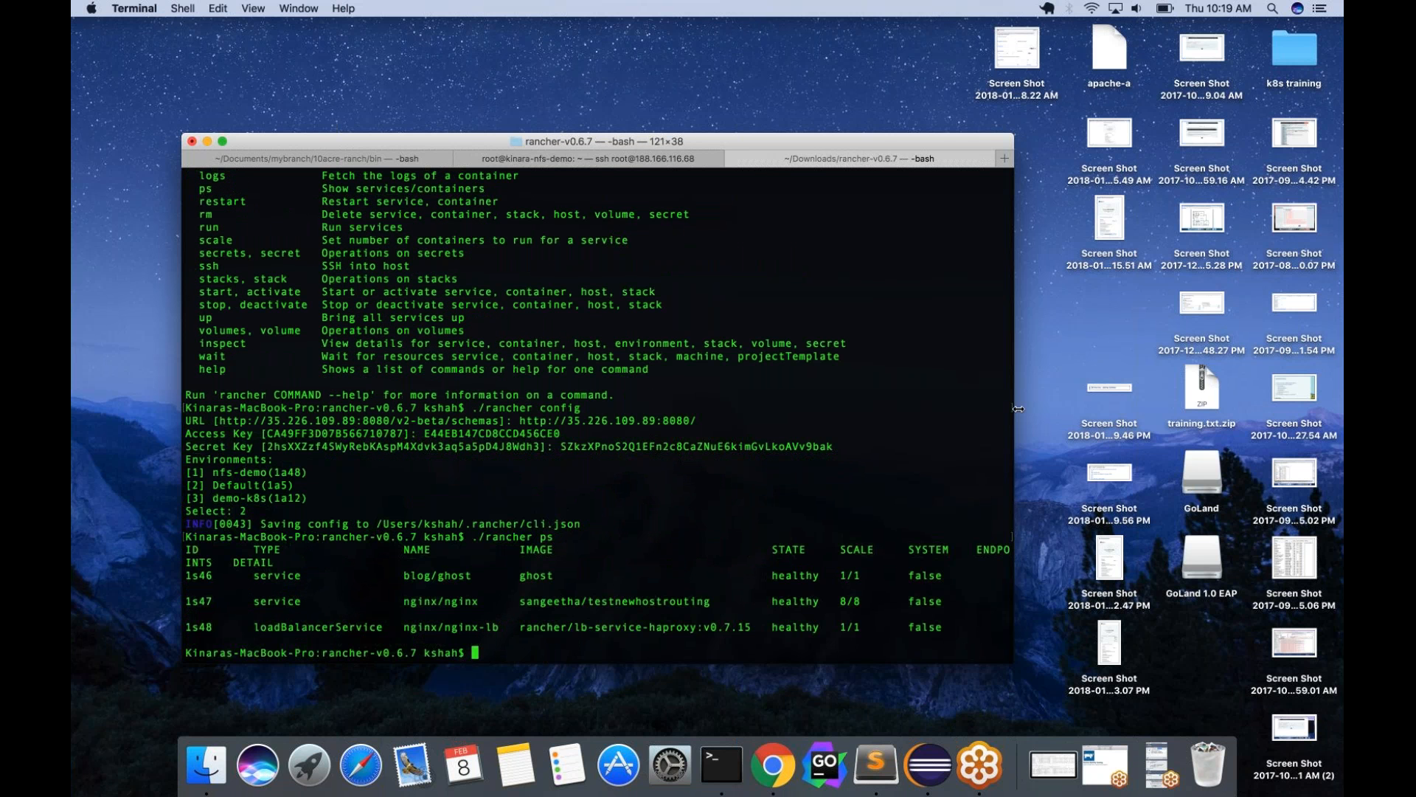
drag(1017, 409, 1341, 410)
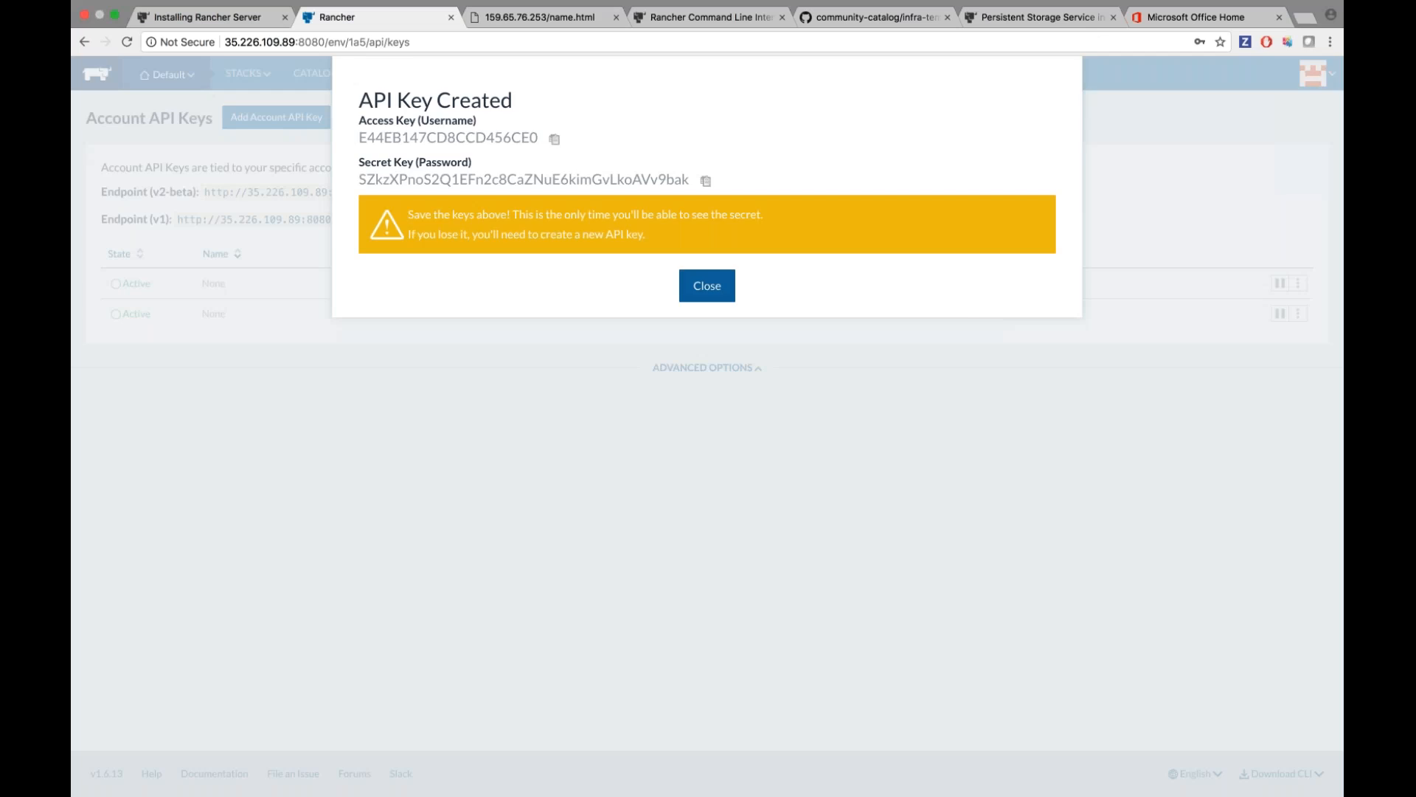
click(708, 286)
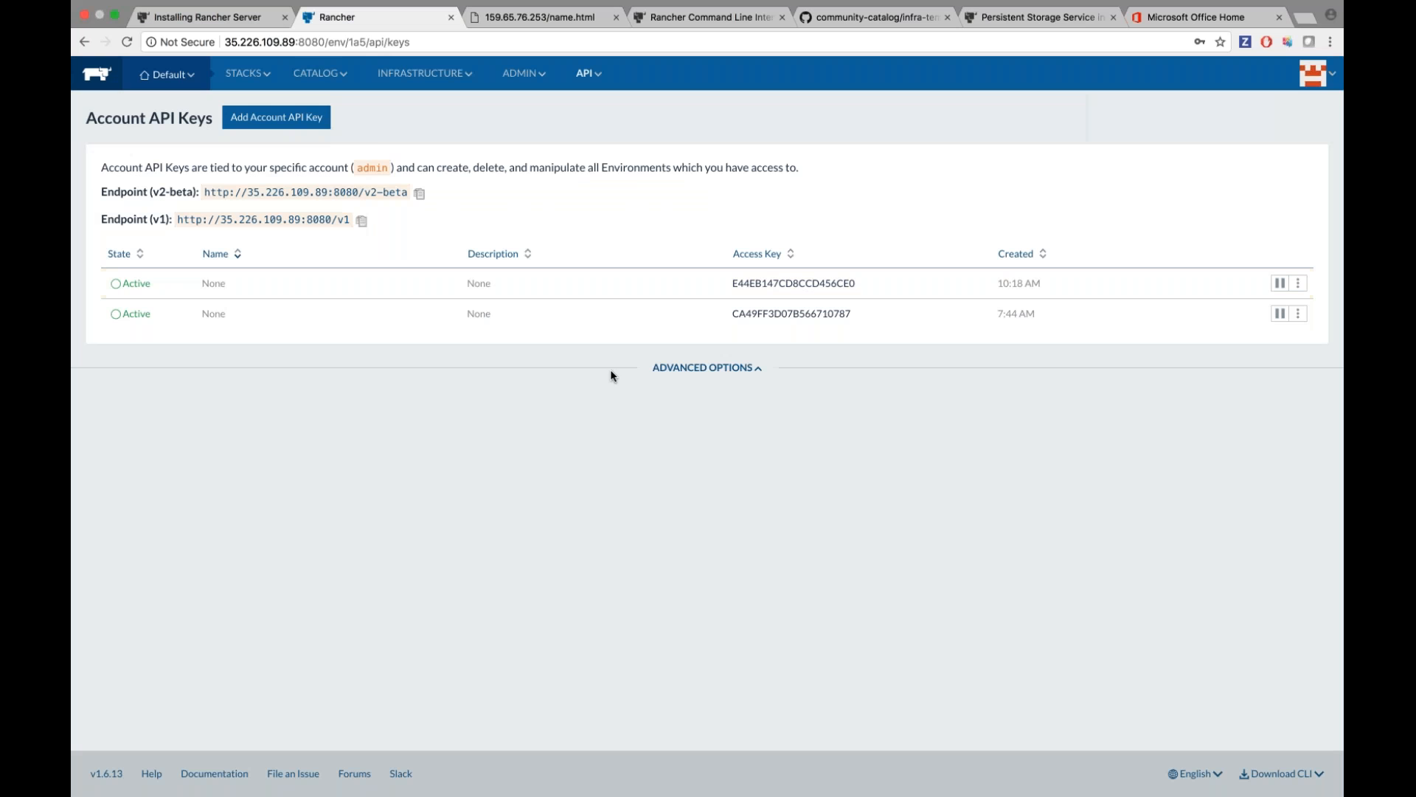
Open Catalog > All, then filter to the Library catalog and browse its template cards.
mouse_move(339, 80)
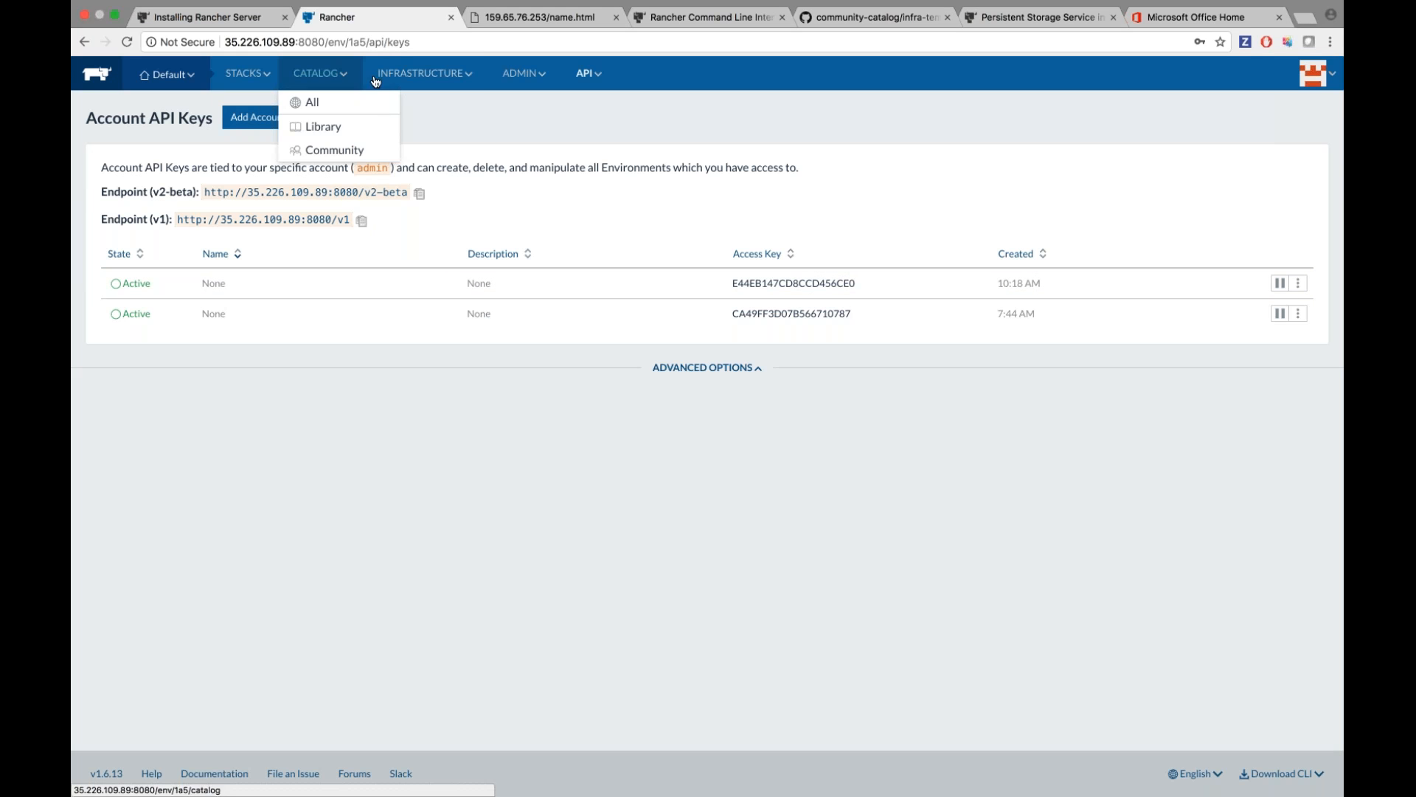
click(338, 104)
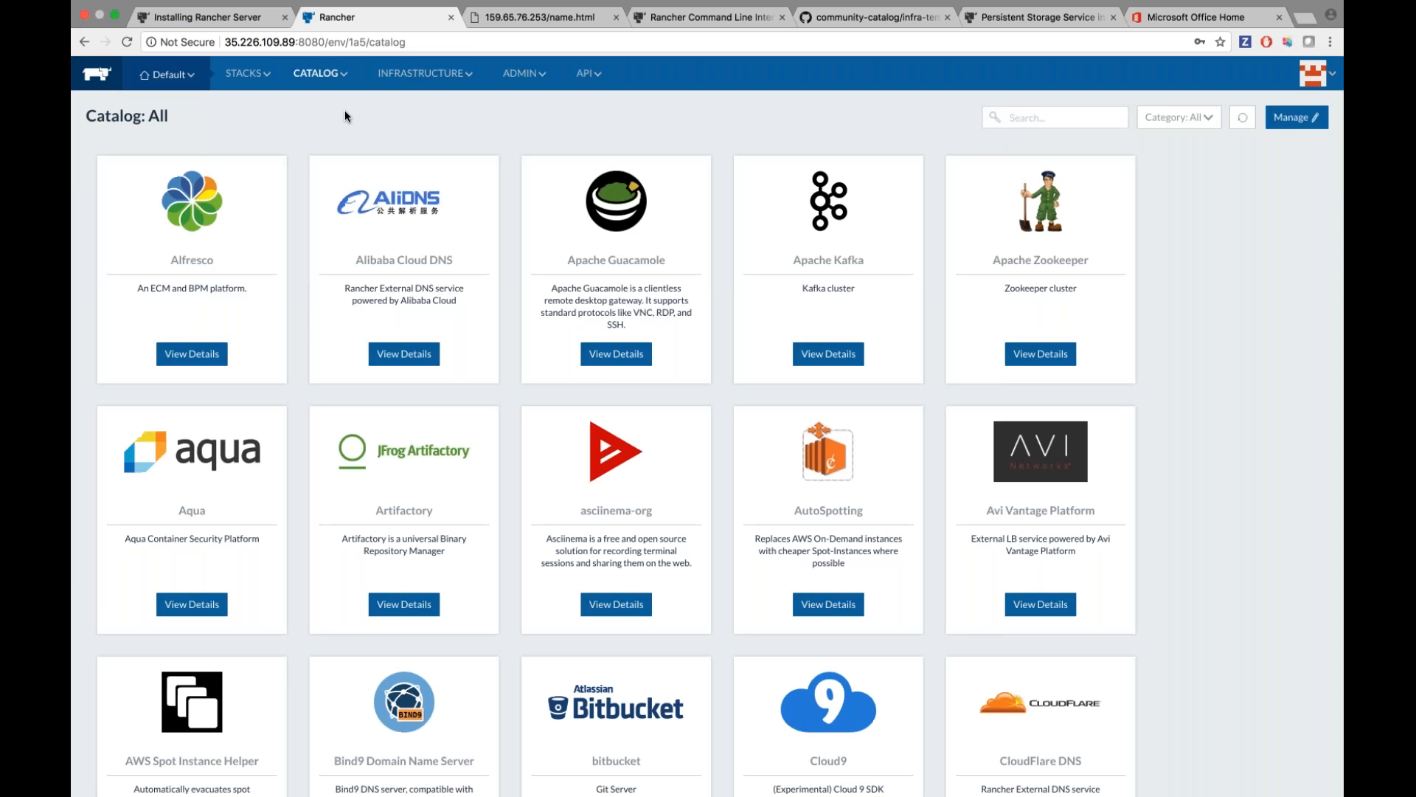
mouse_move(335, 118)
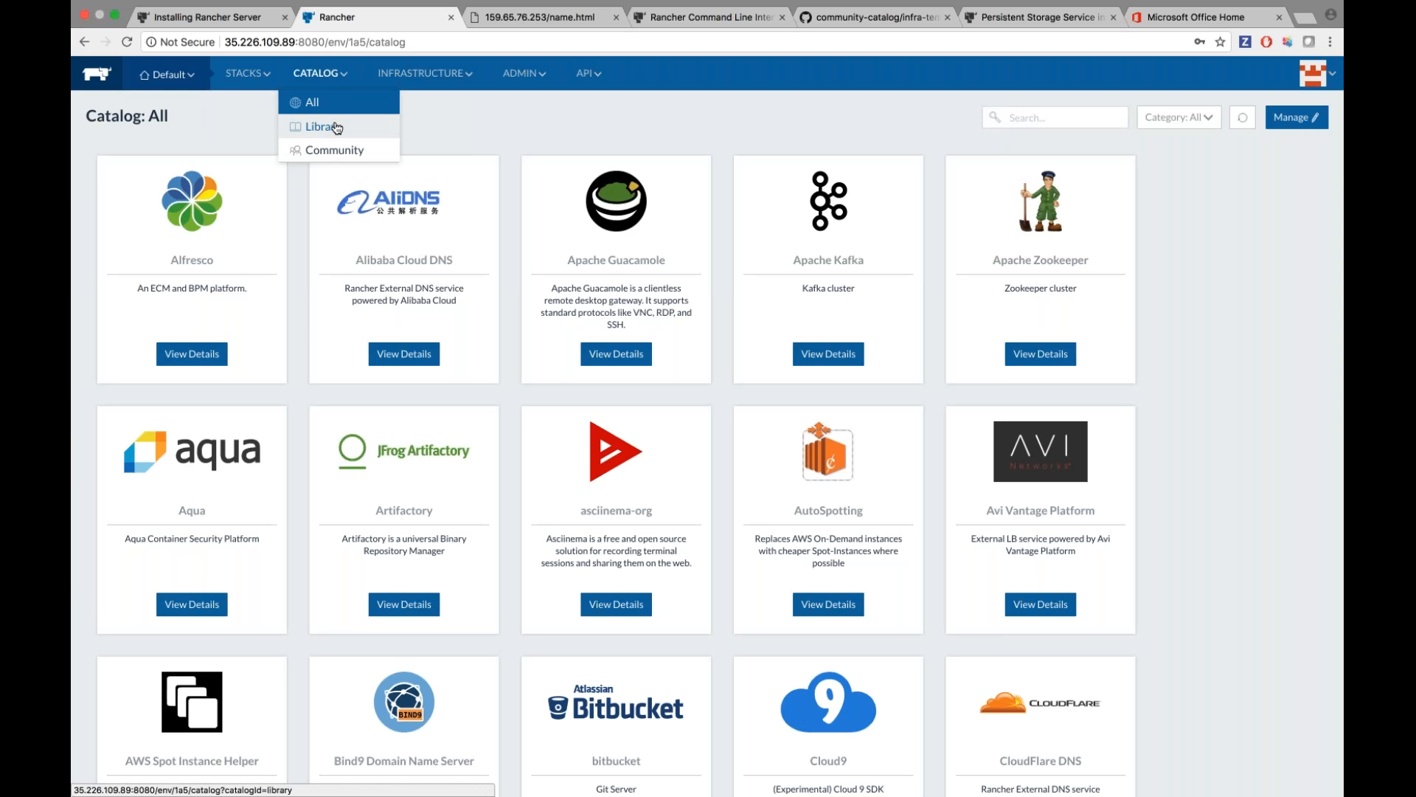
click(336, 128)
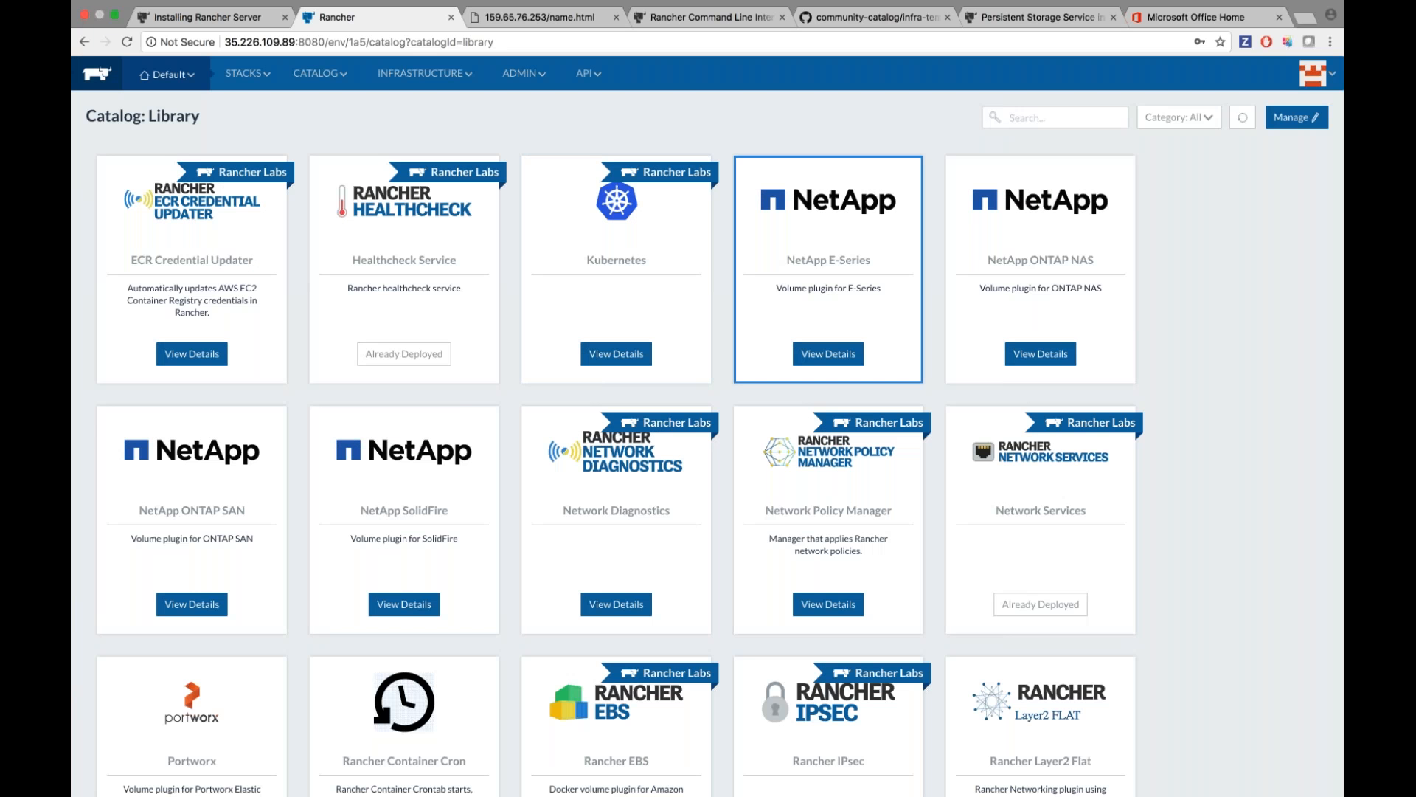
scroll(1195, 345, down, 9)
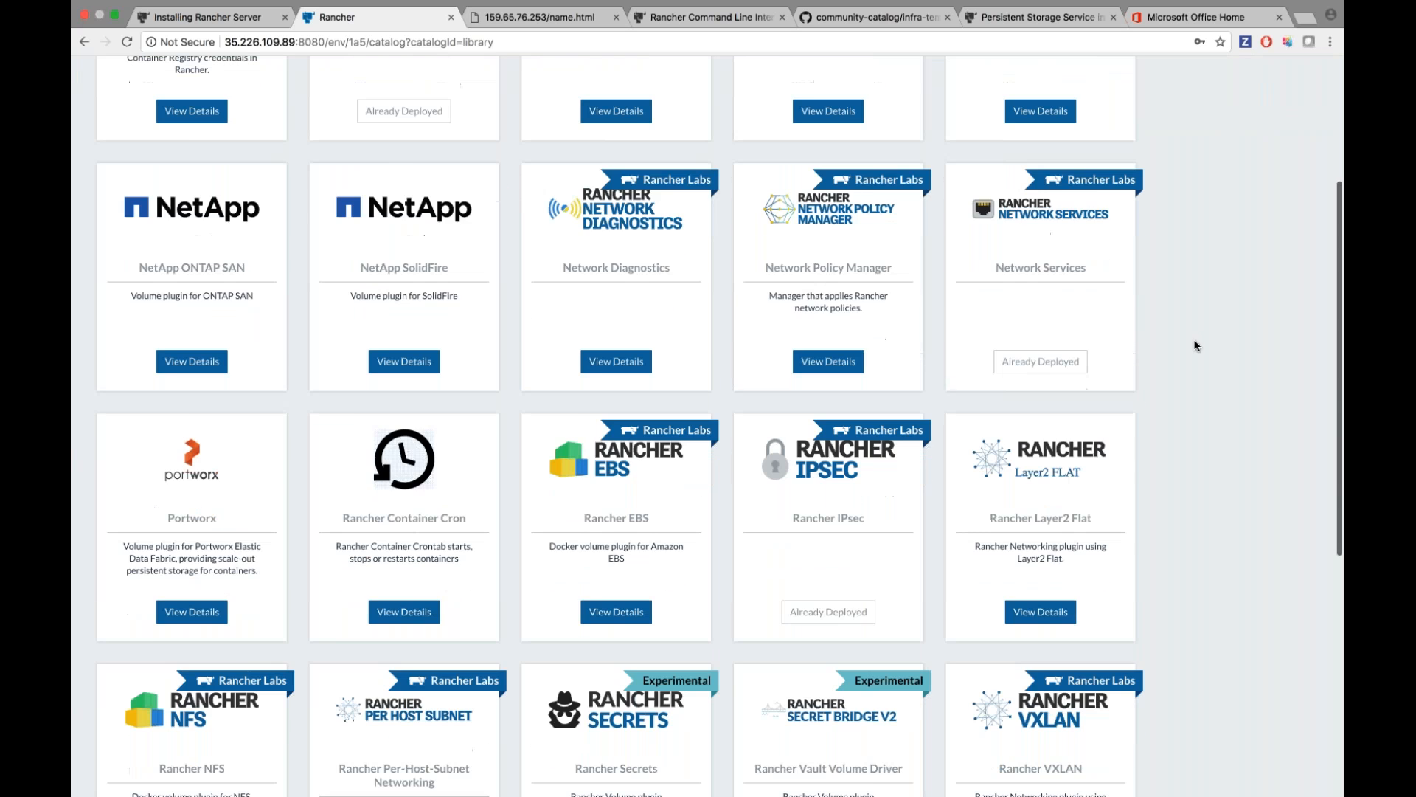
scroll(1196, 346, up, 10)
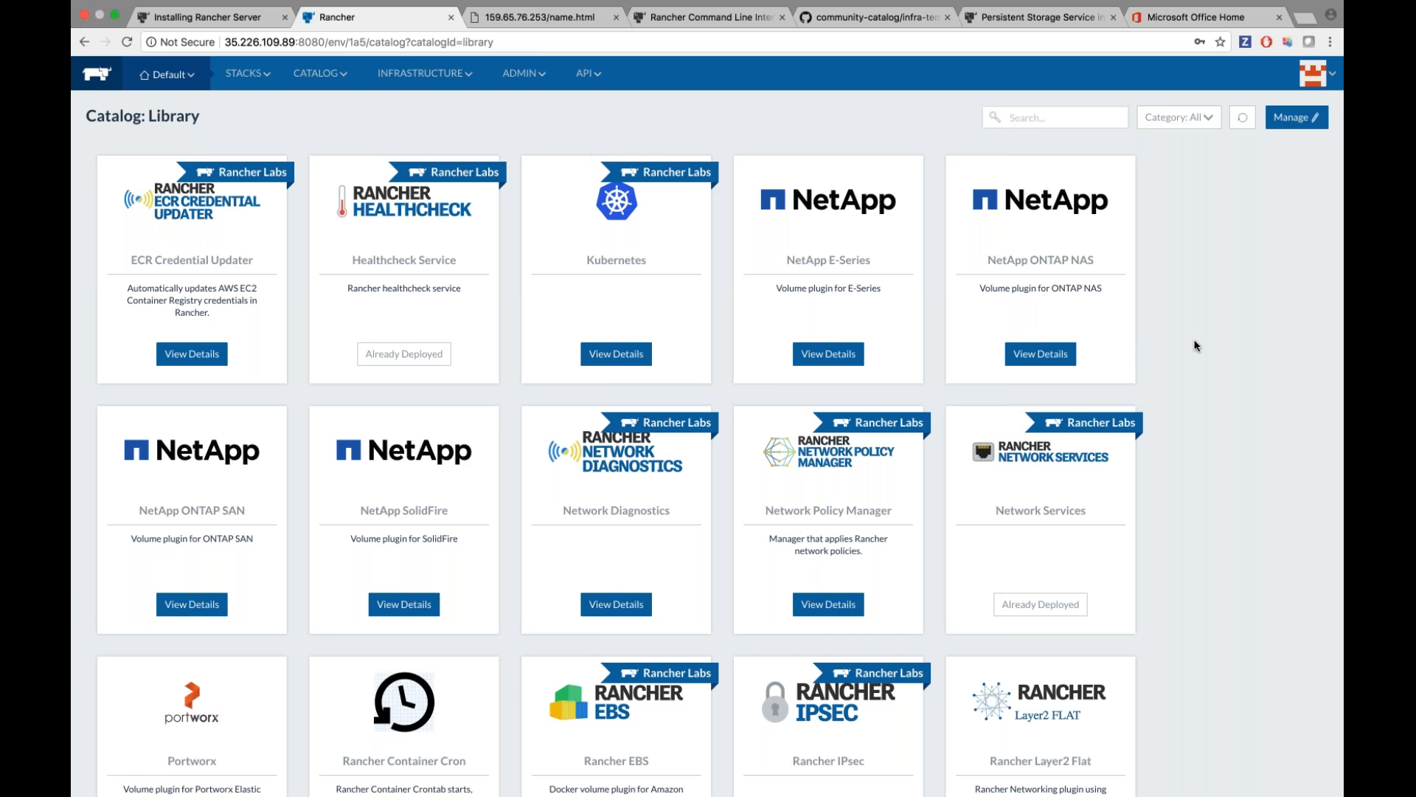
scroll(1196, 346, down, 5)
scroll(1196, 346, up, 5)
Switch to the Community catalog and scroll through its templates.
mouse_move(322, 74)
click(325, 148)
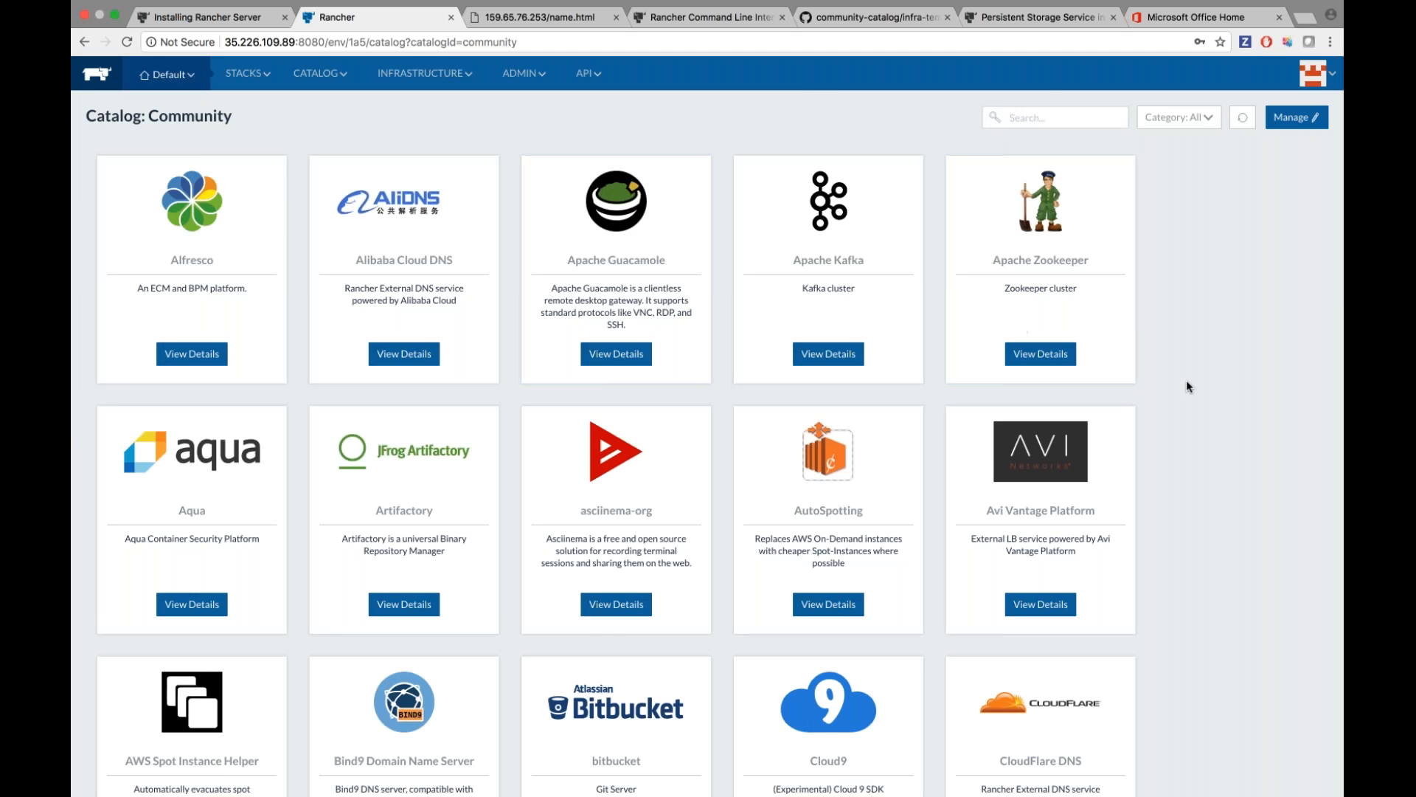
scroll(1185, 385, down, 3)
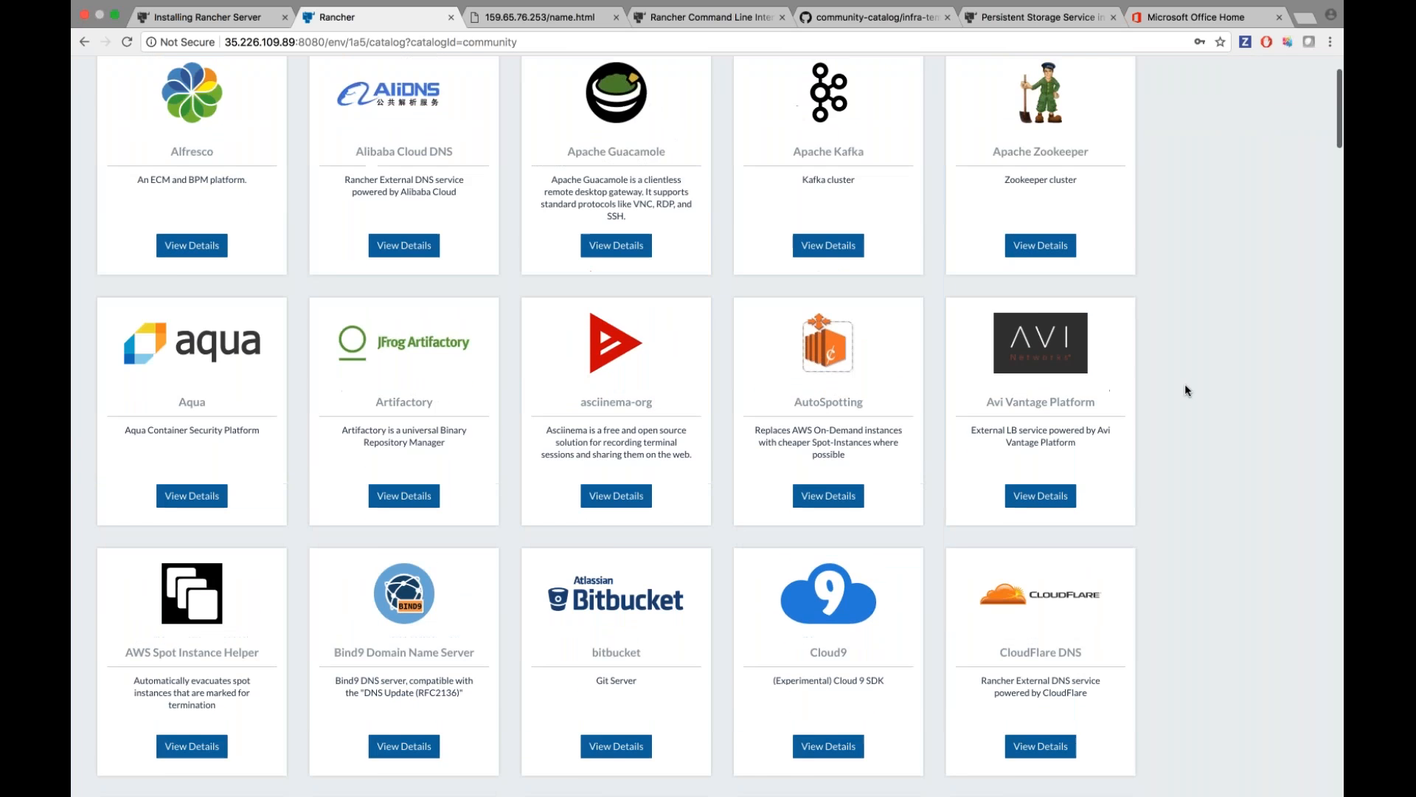
scroll(1186, 385, down, 20)
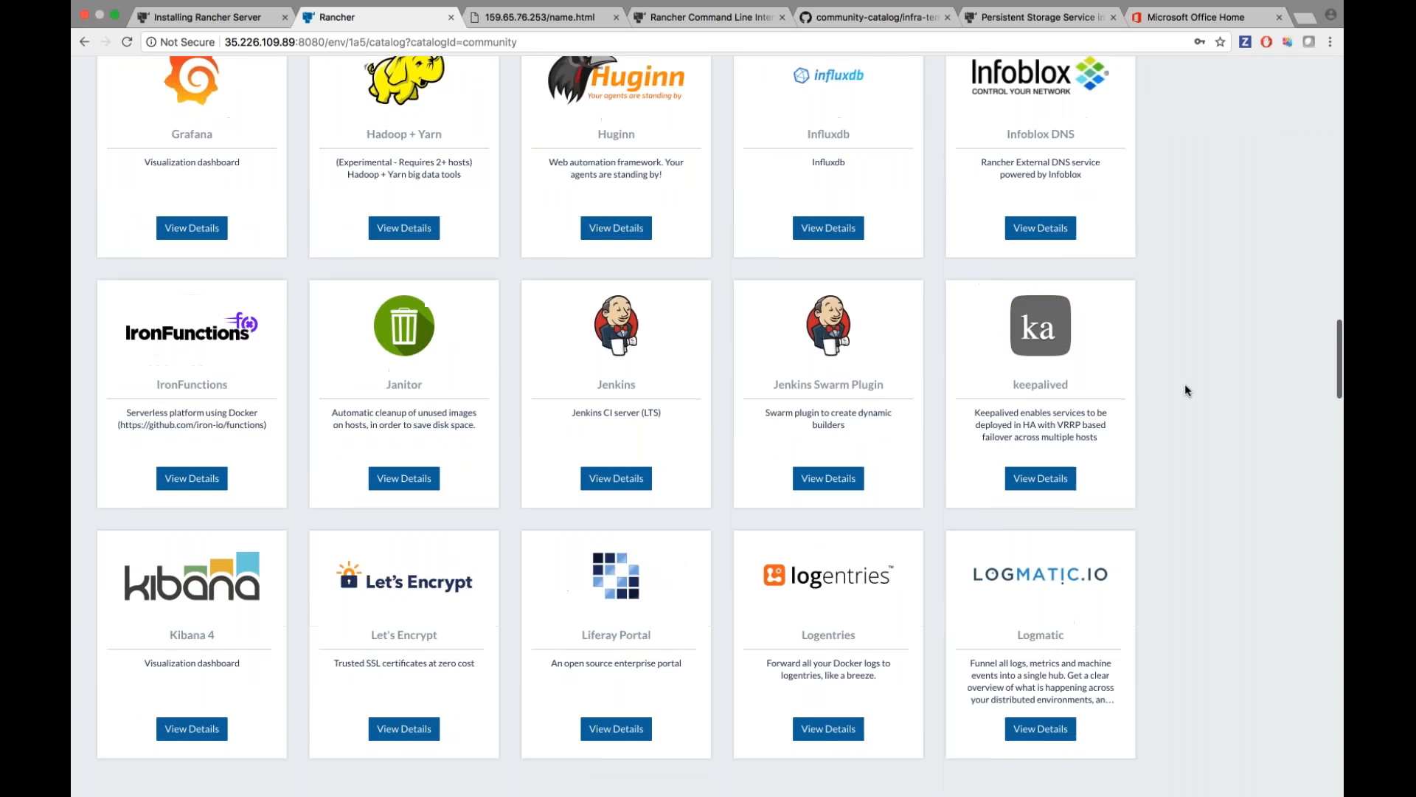
scroll(1185, 388, down, 20)
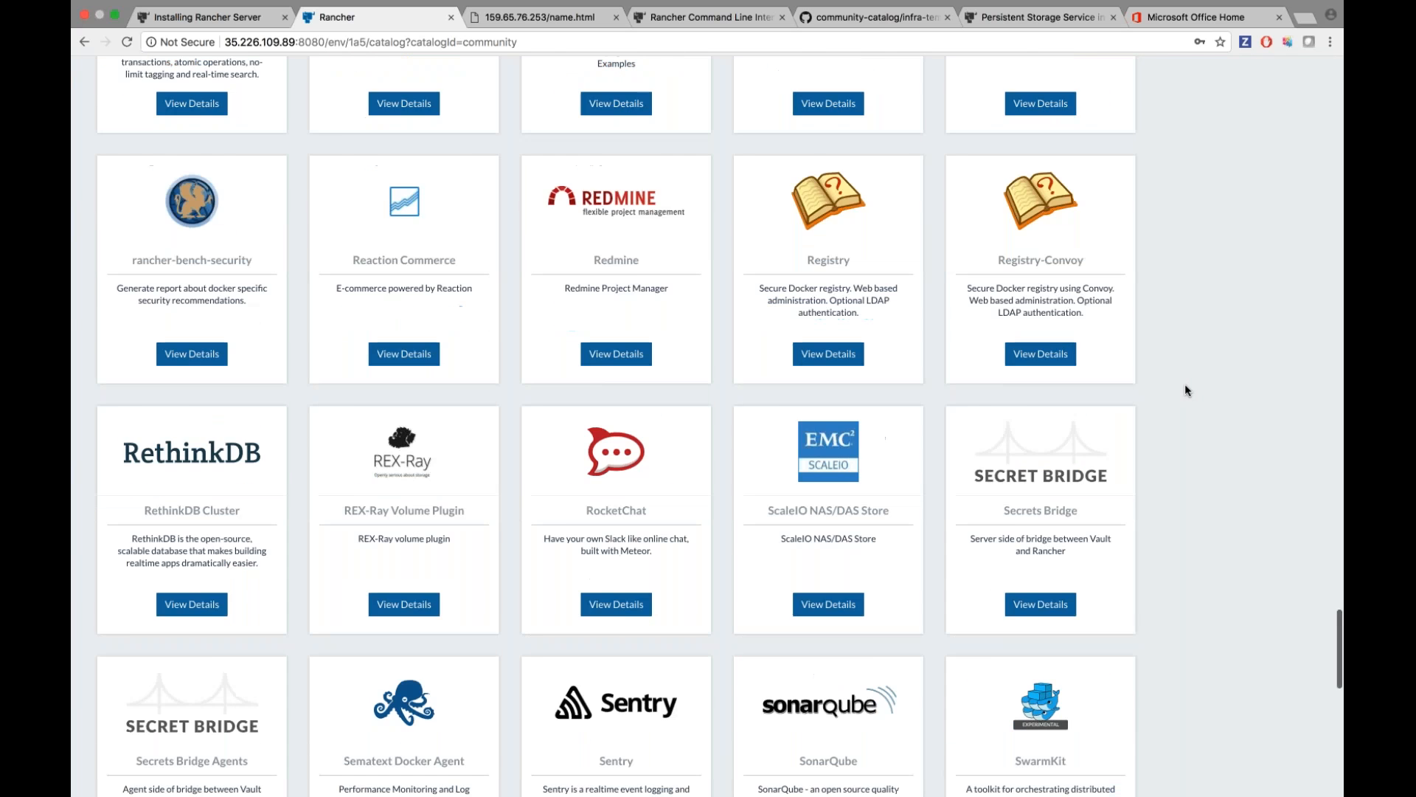
scroll(1185, 390, down, 1)
scroll(1181, 356, up, 15)
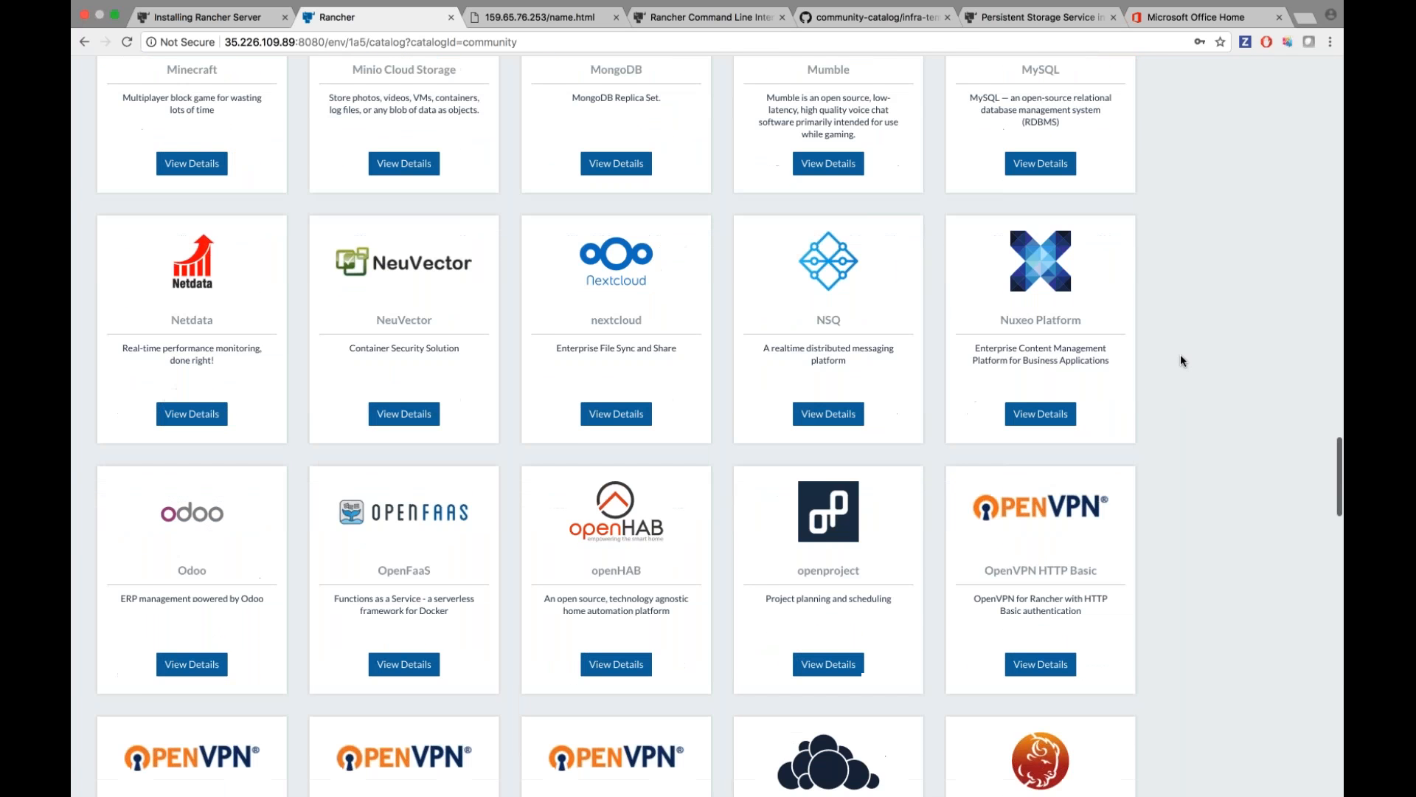
scroll(1180, 354, up, 5)
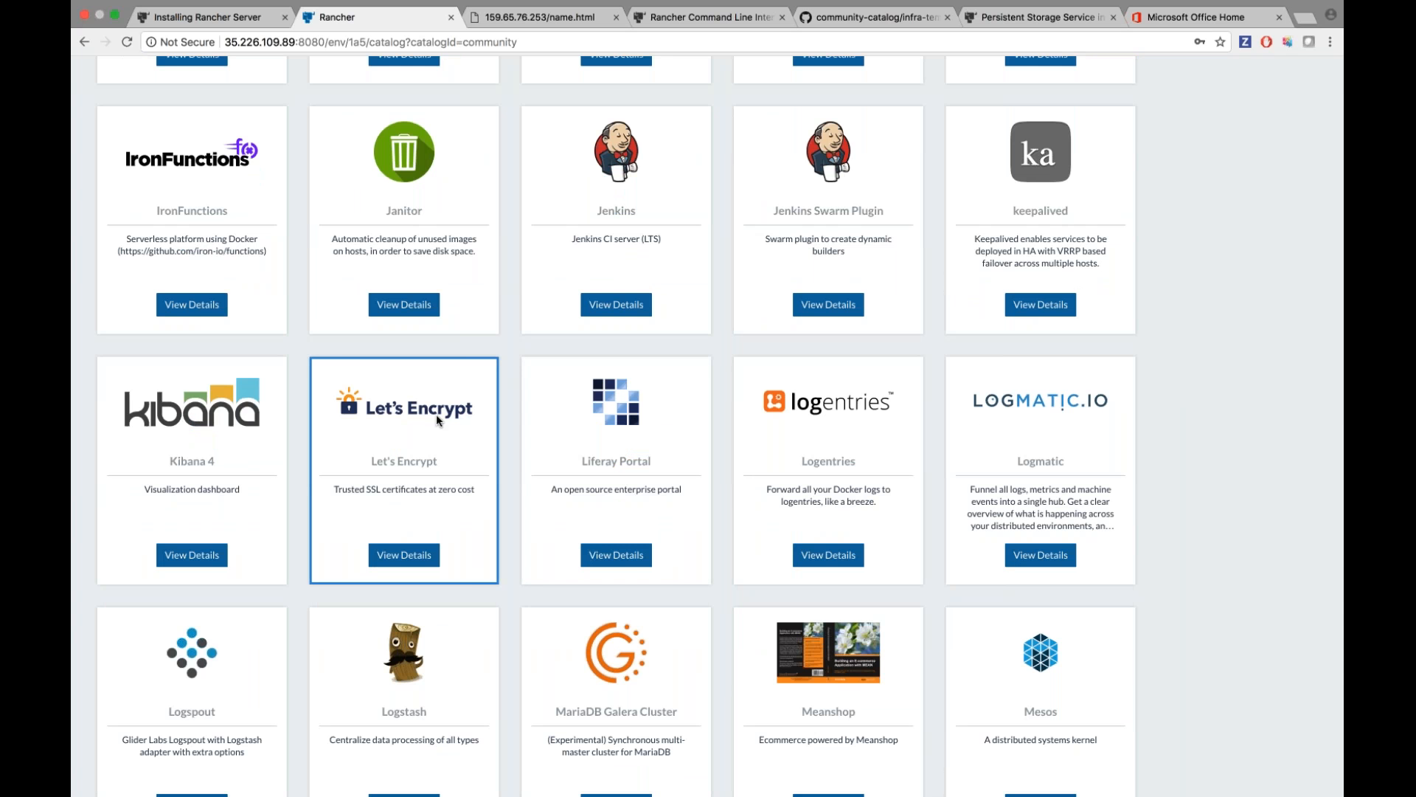
Review the Let's Encrypt template's launch form, then cancel without launching.
click(404, 555)
scroll(491, 553, down, 5)
scroll(492, 554, down, 15)
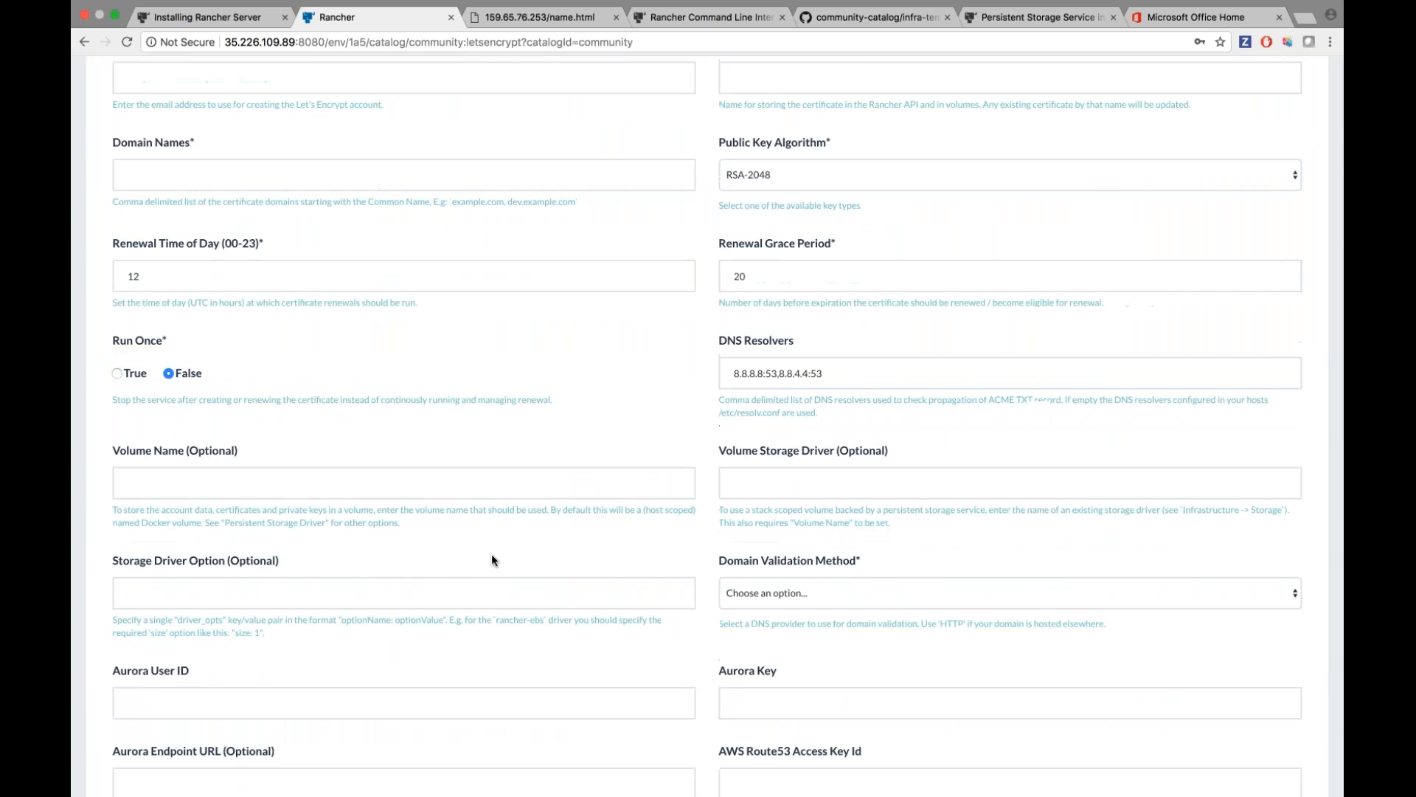
scroll(491, 560, down, 15)
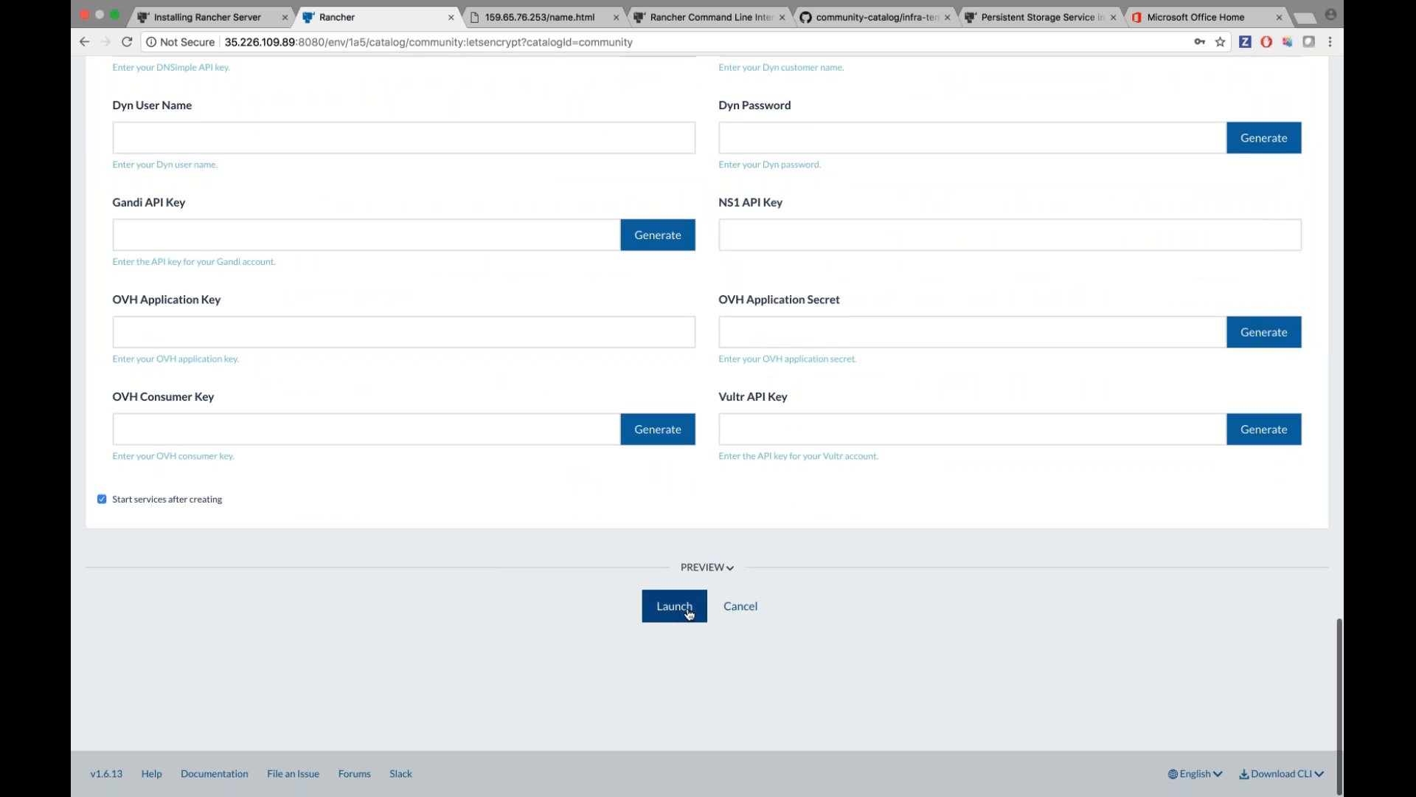
click(740, 607)
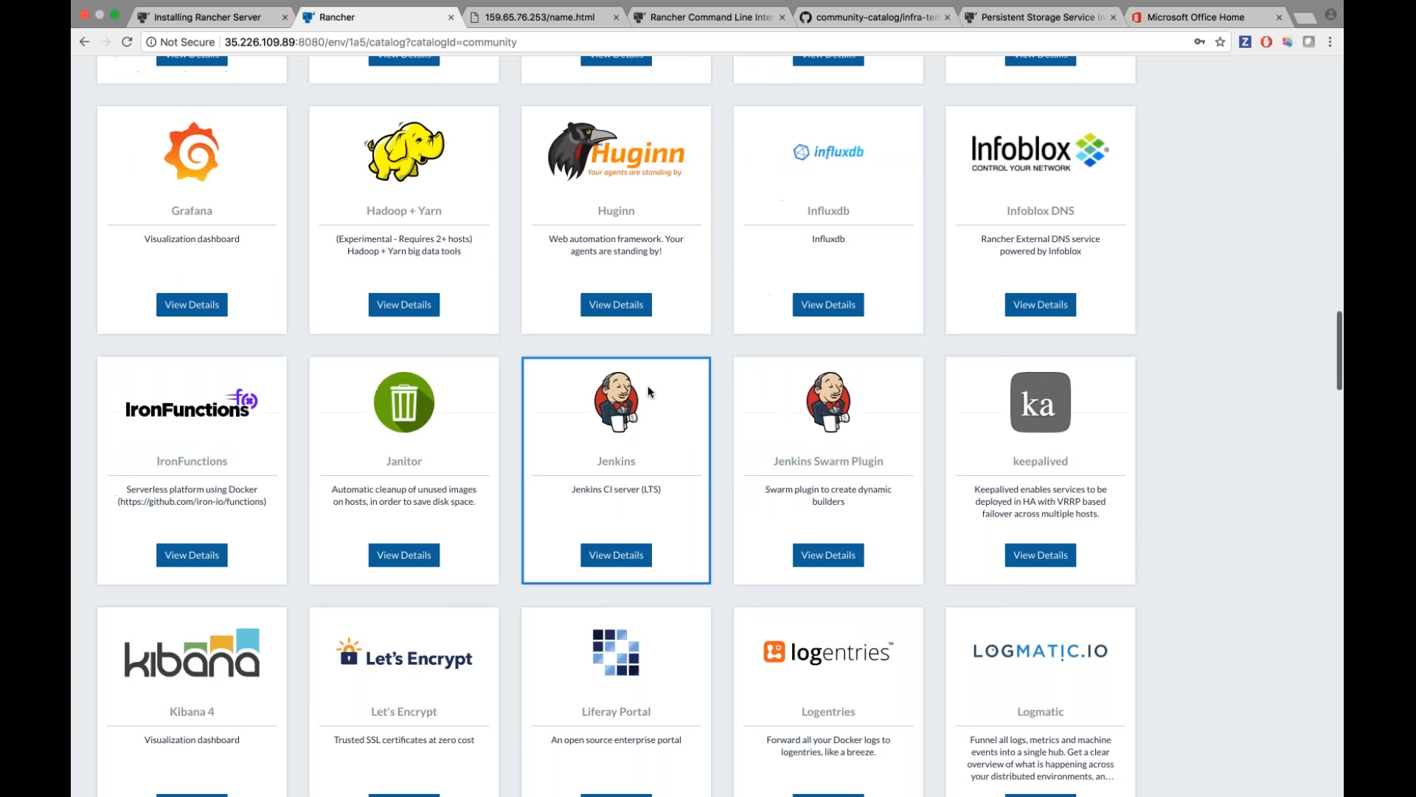
scroll(648, 389, up, 10)
scroll(621, 233, up, 10)
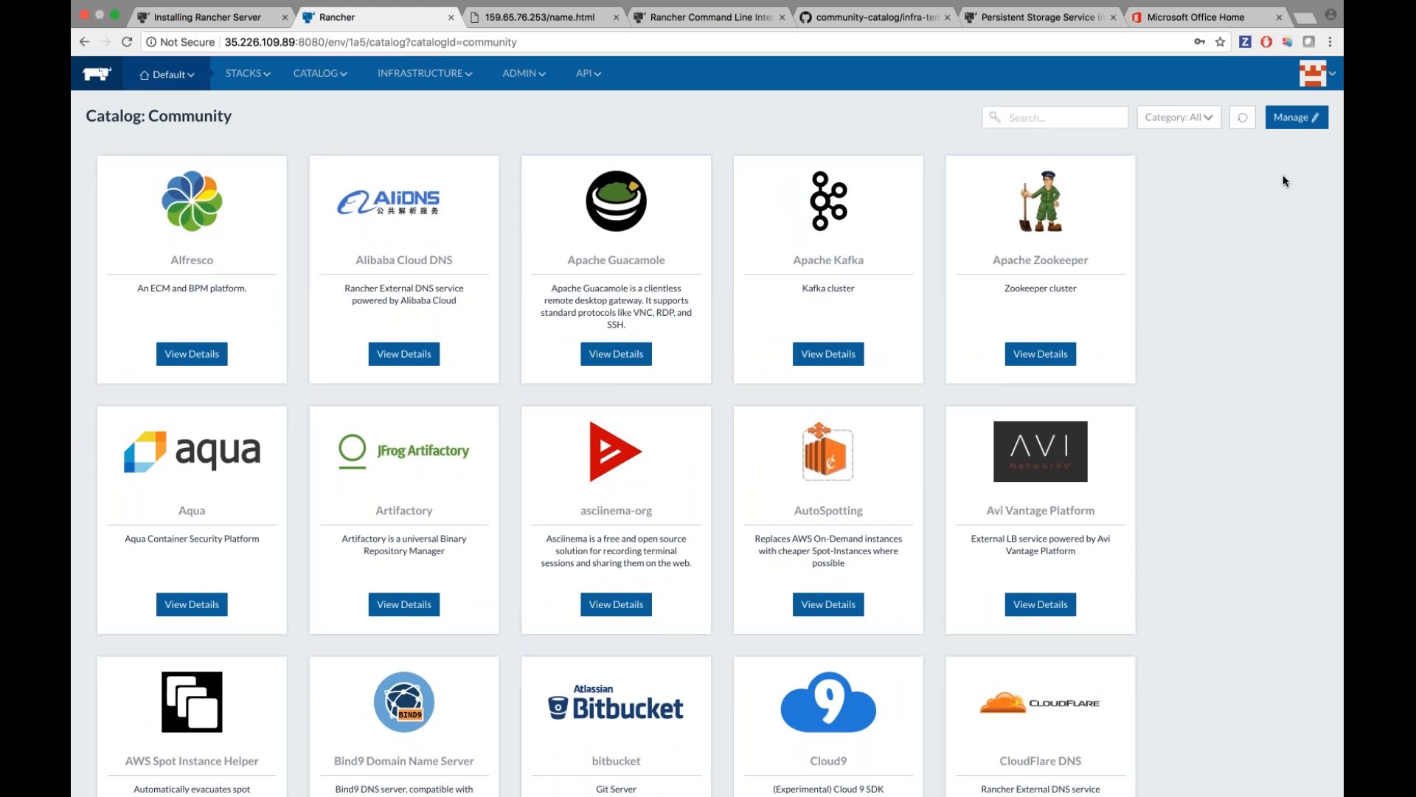
Add a new custom catalog source, check its branch, and save.
click(1294, 117)
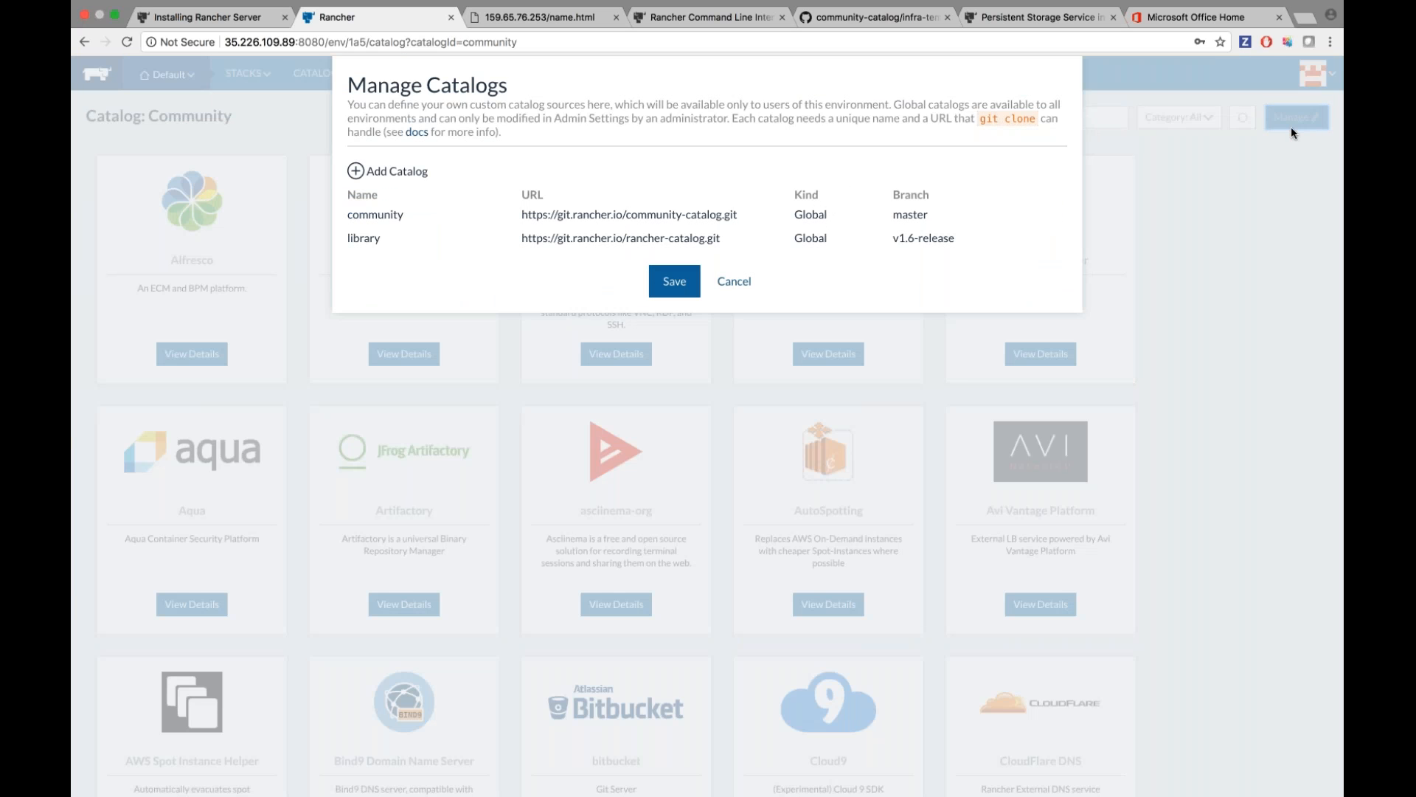
click(397, 172)
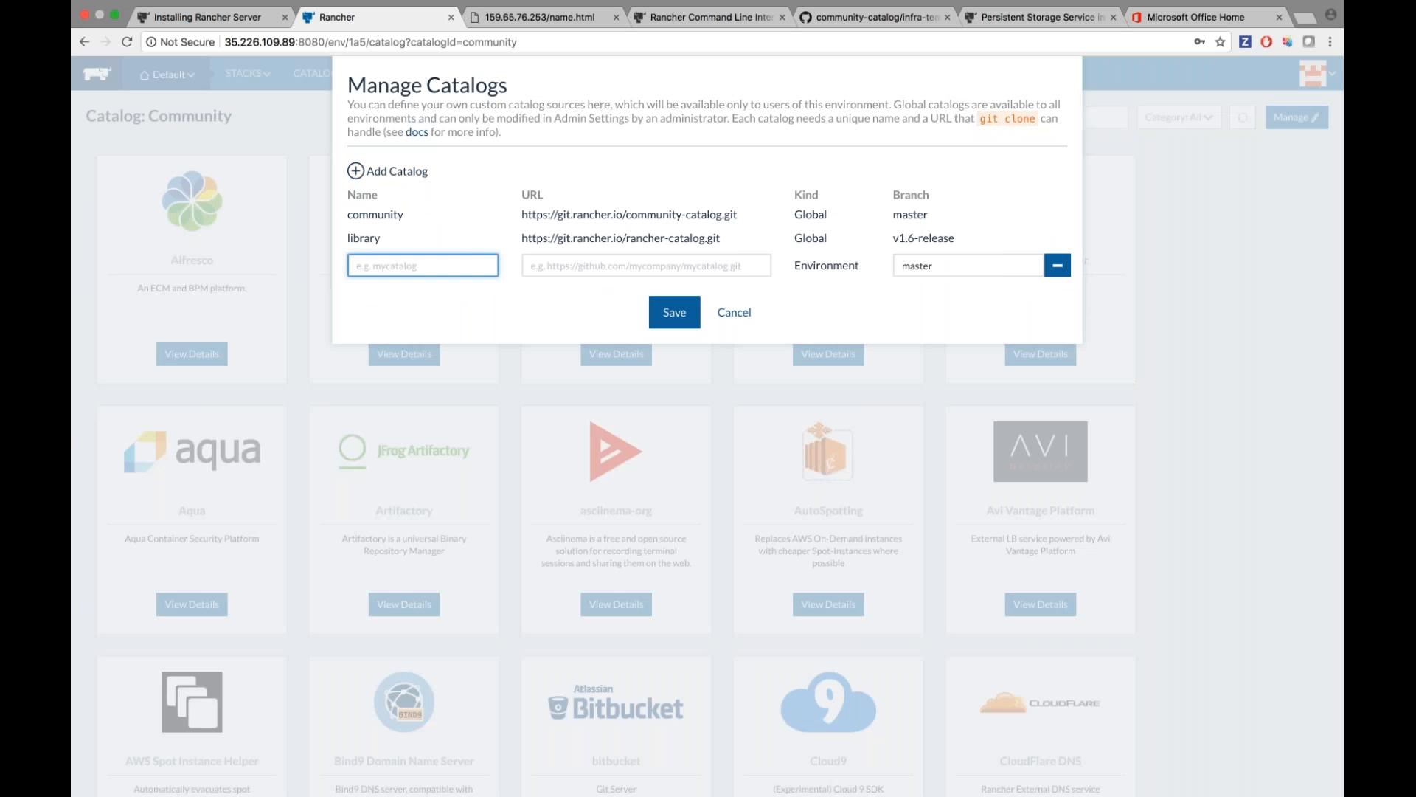
click(1042, 265)
click(674, 312)
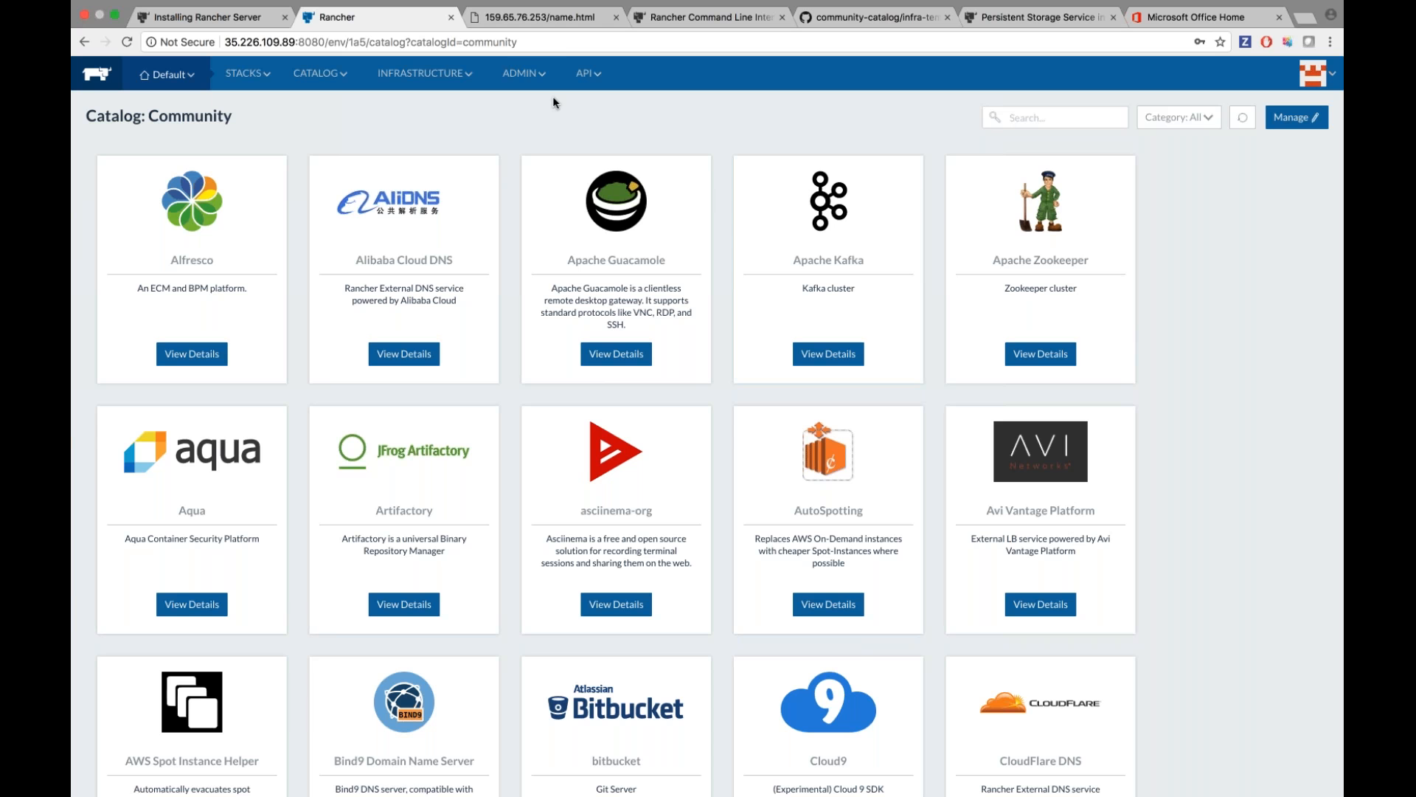
Add a custom catalog in the admin Settings, then show Catalog: All.
mouse_move(529, 75)
click(543, 244)
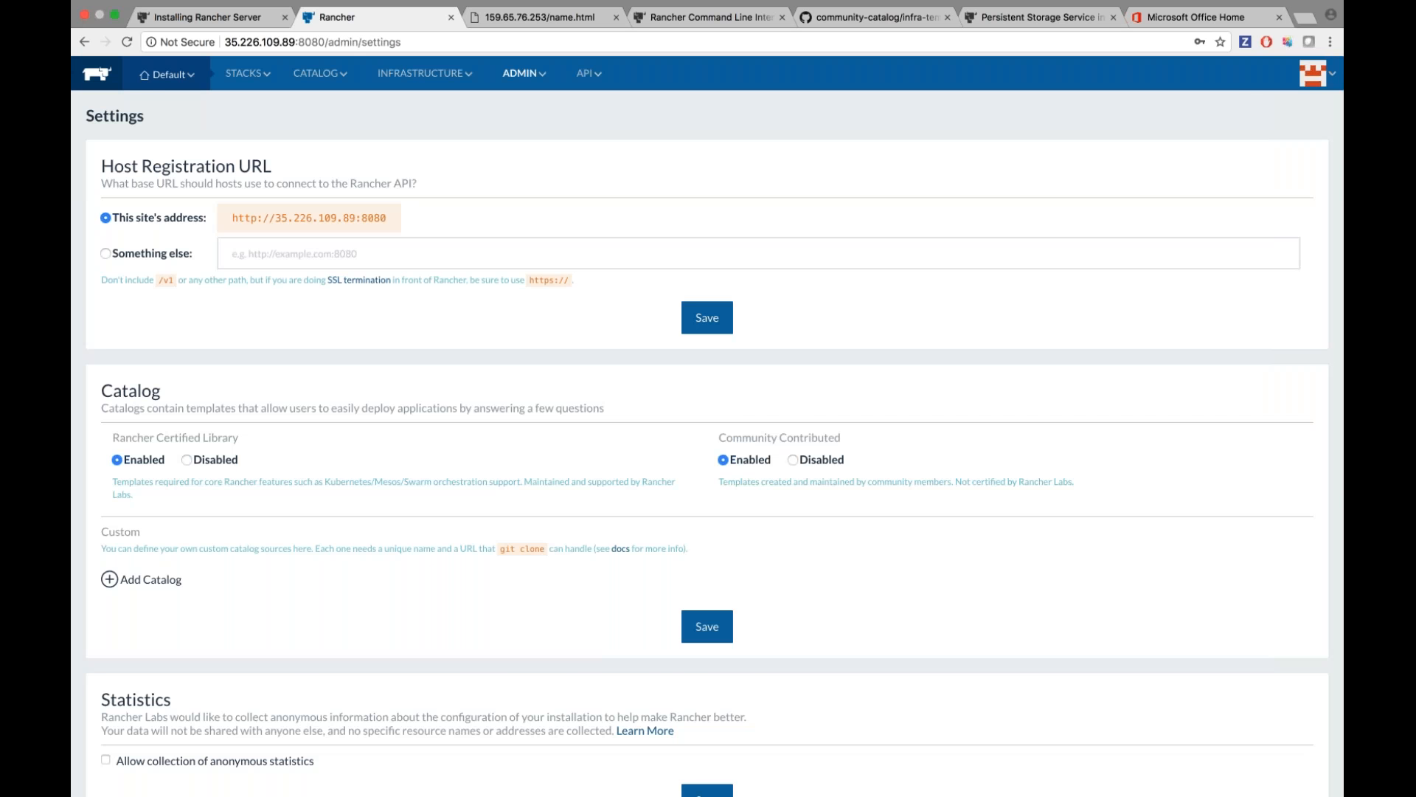
scroll(708, 443, down, 1)
click(153, 538)
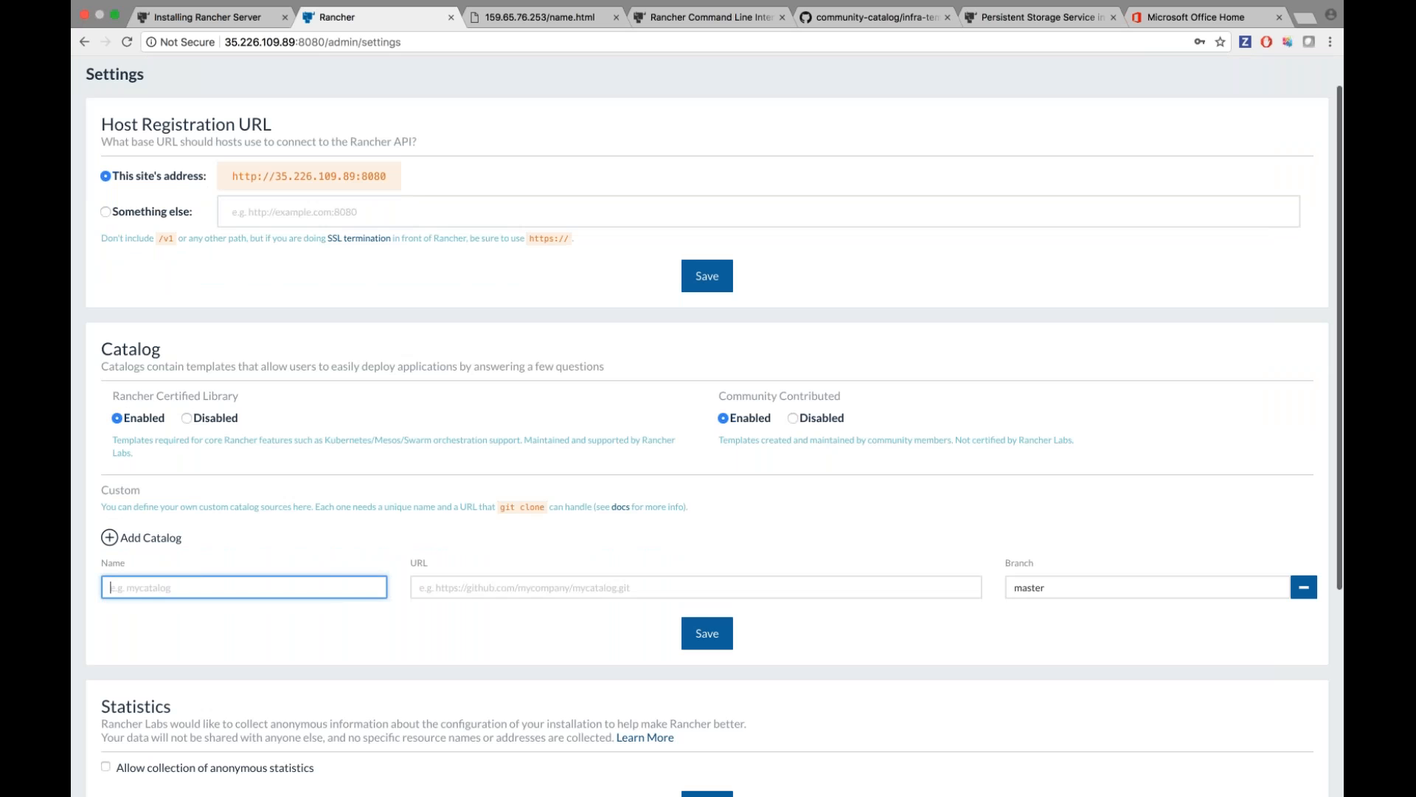
scroll(651, 574, down, 5)
scroll(651, 574, up, 5)
mouse_move(319, 77)
click(318, 101)
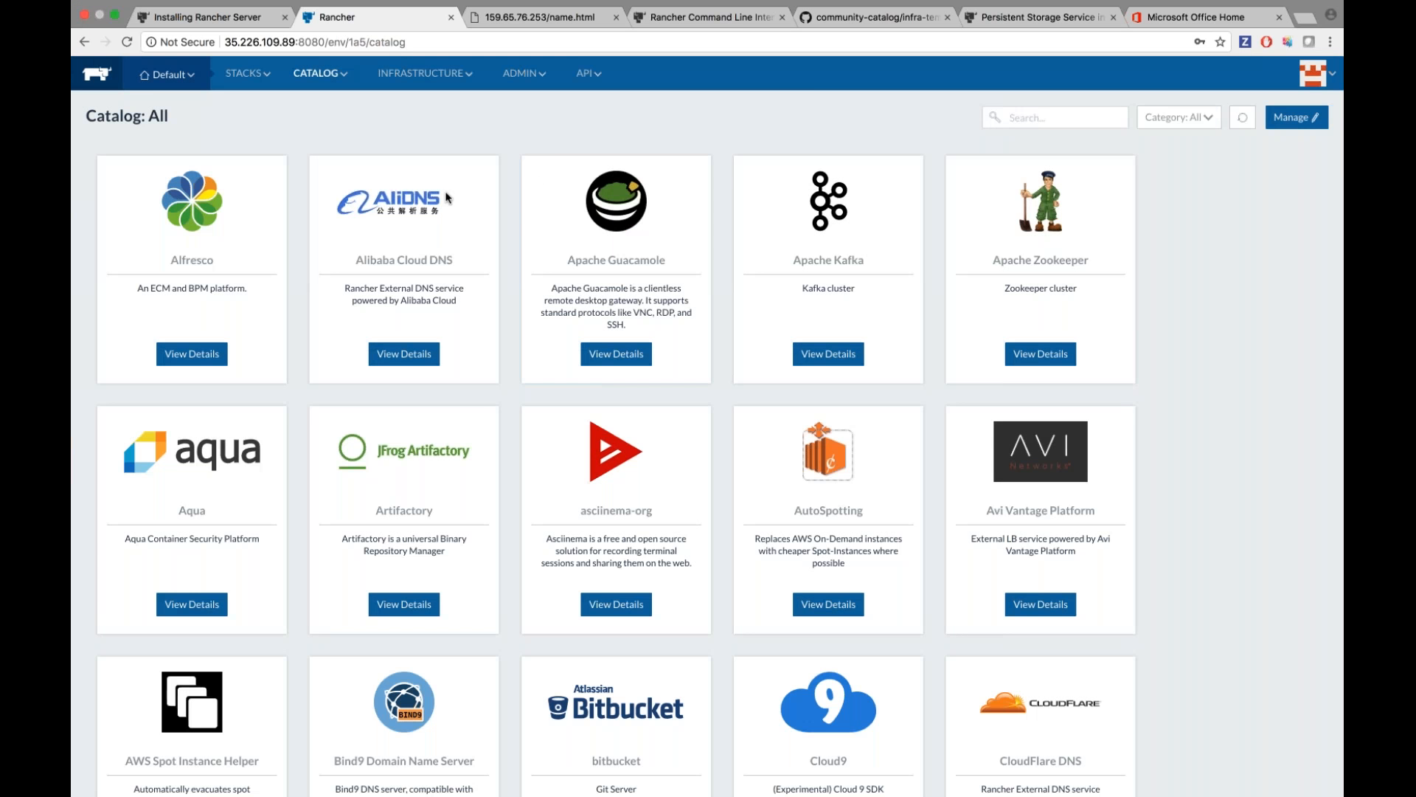
Switch to the Library catalog and open the Rancher NFS template's details.
scroll(494, 389, down, 2)
scroll(494, 396, up, 2)
mouse_move(320, 74)
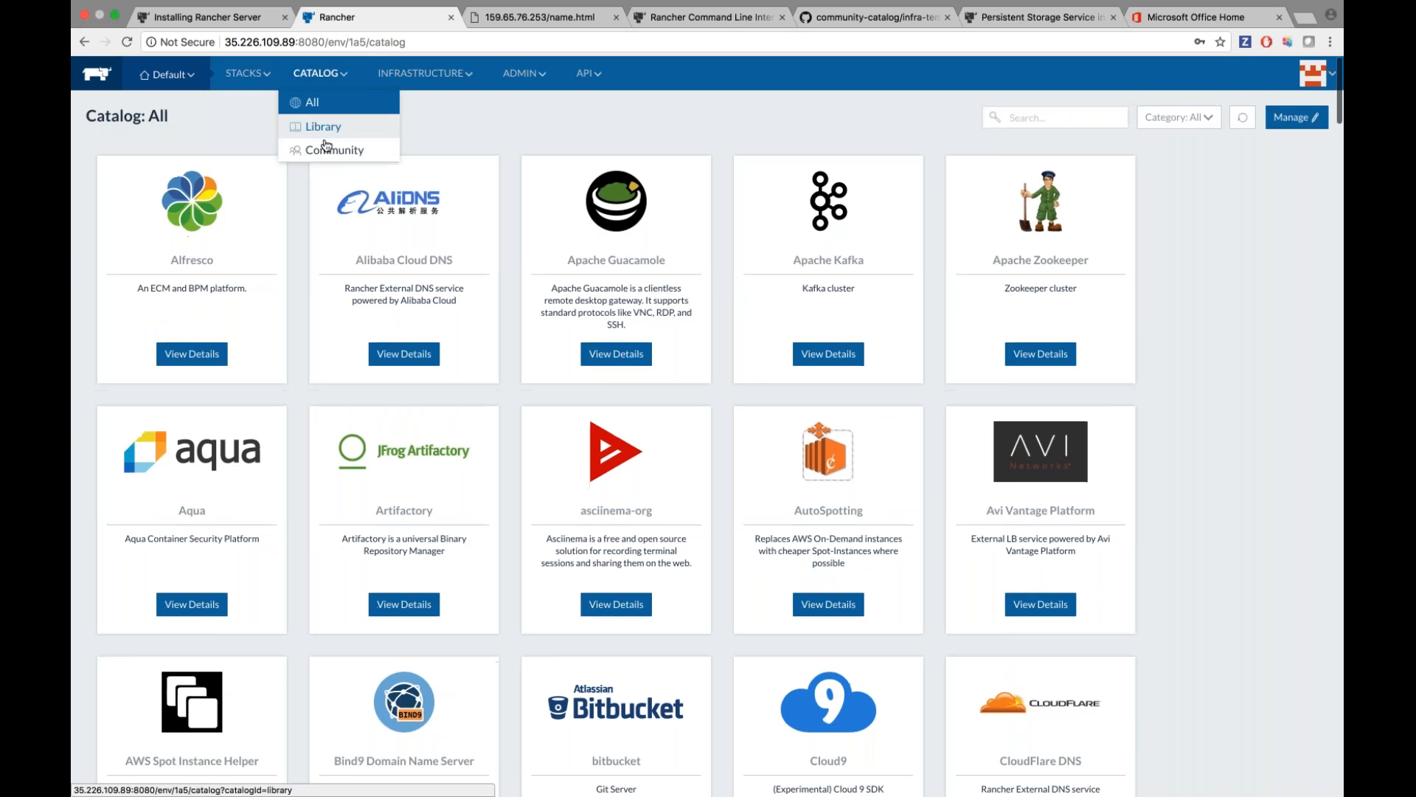
click(318, 149)
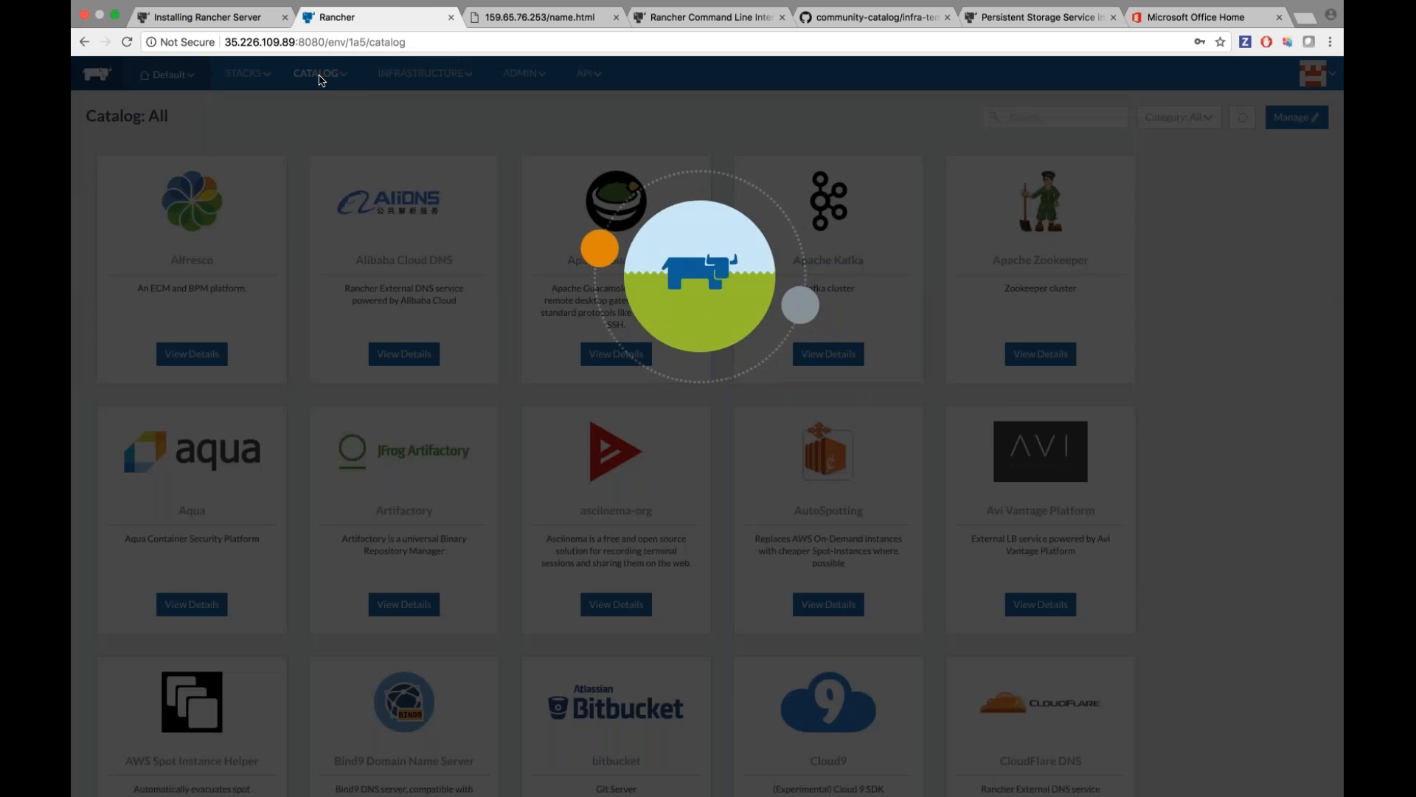
click(322, 126)
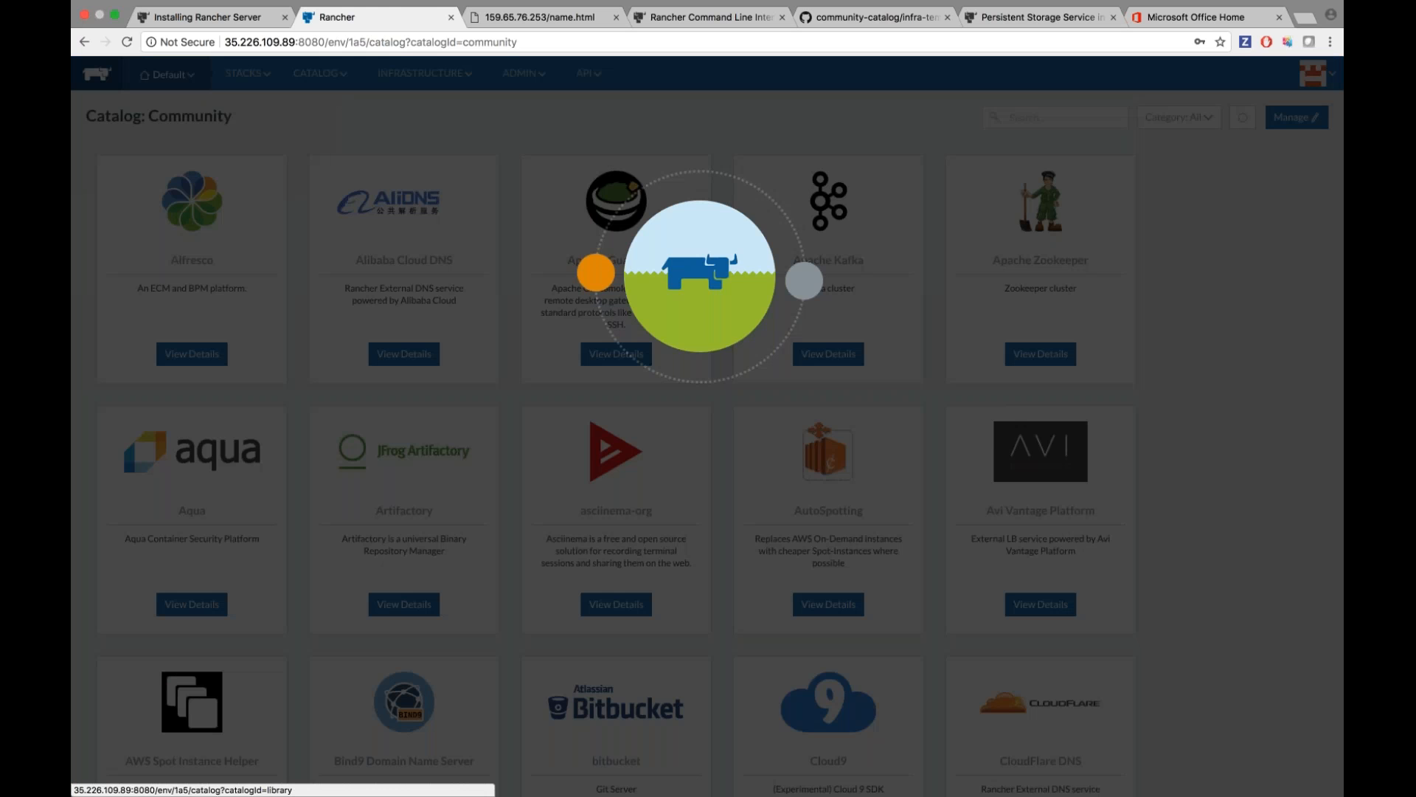
scroll(875, 615, down, 5)
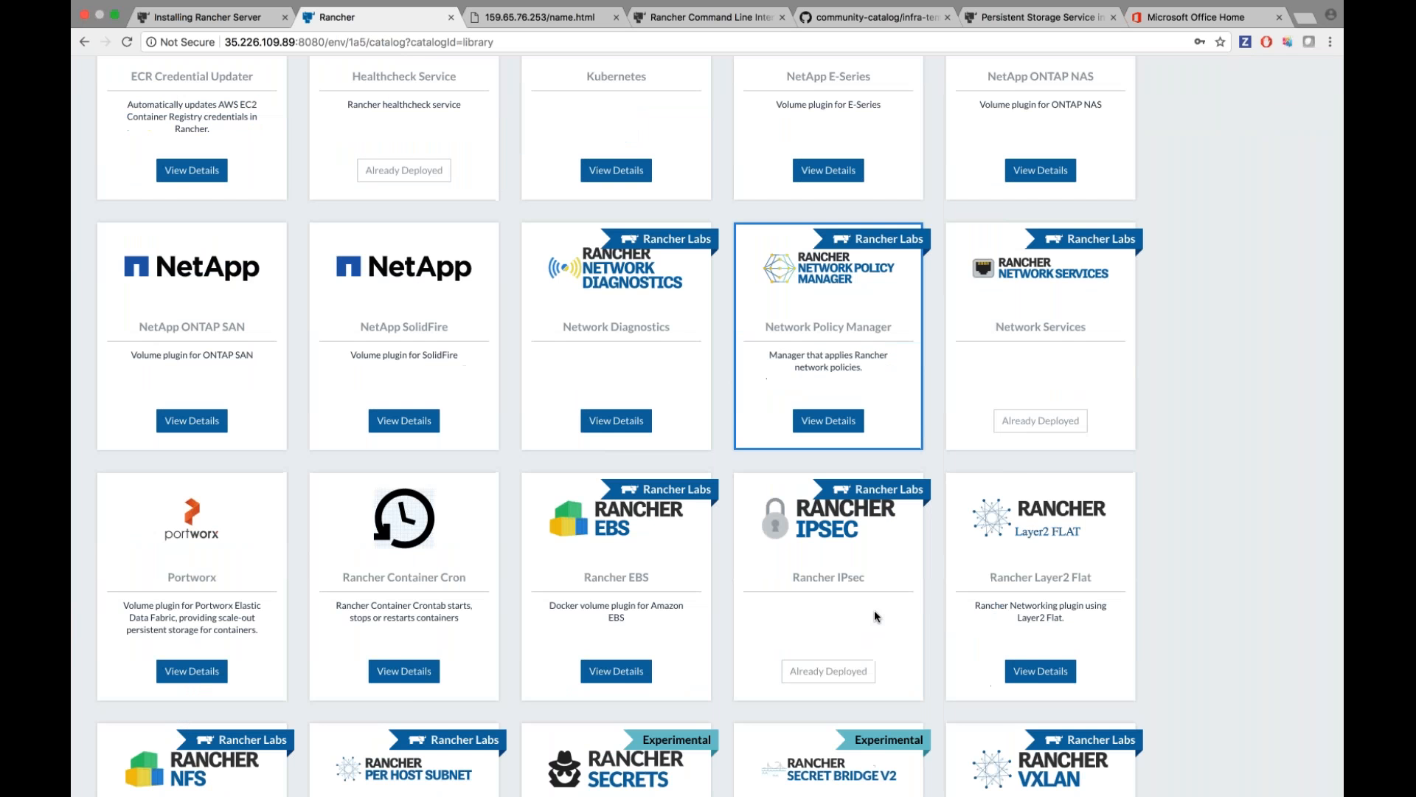
scroll(874, 609, down, 4)
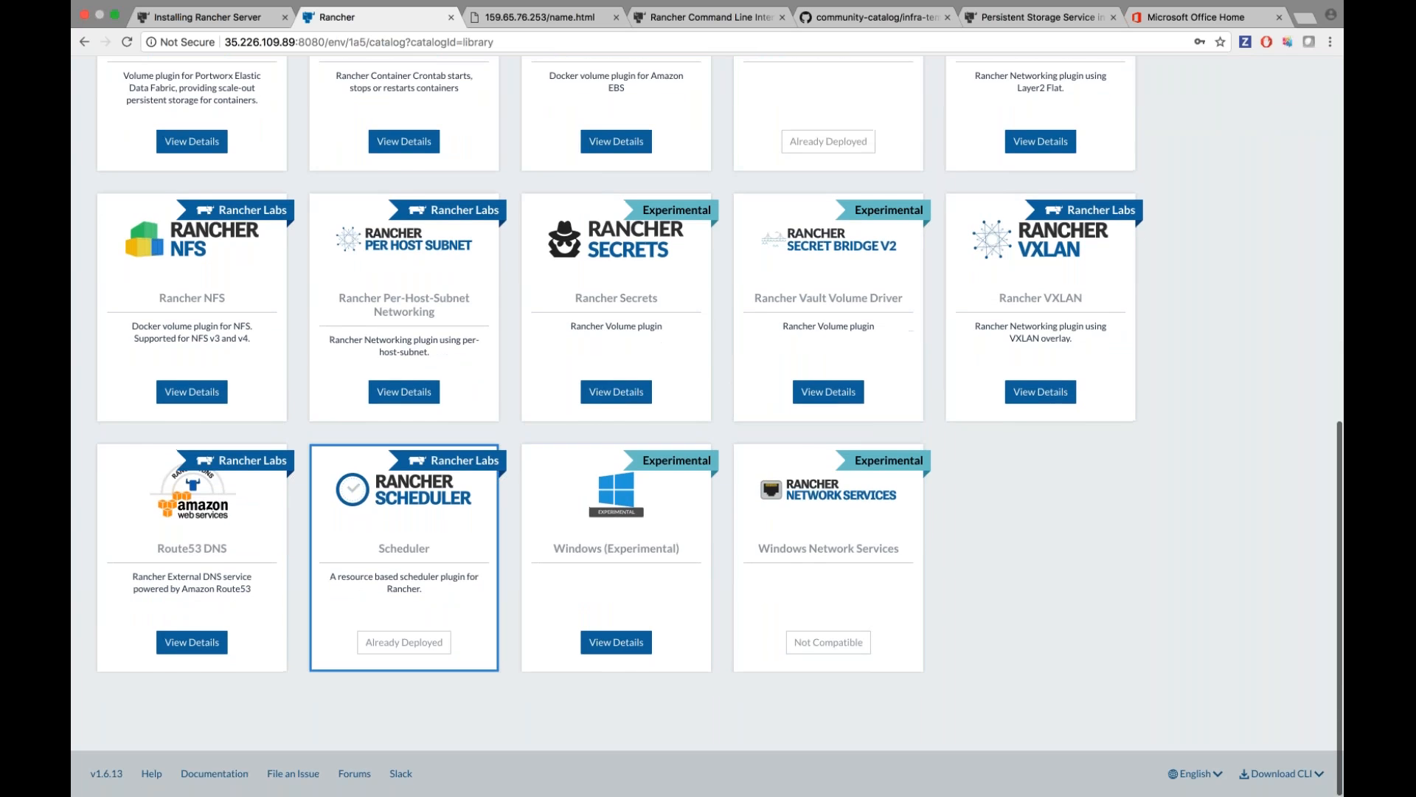
scroll(599, 428, up, 2)
click(192, 516)
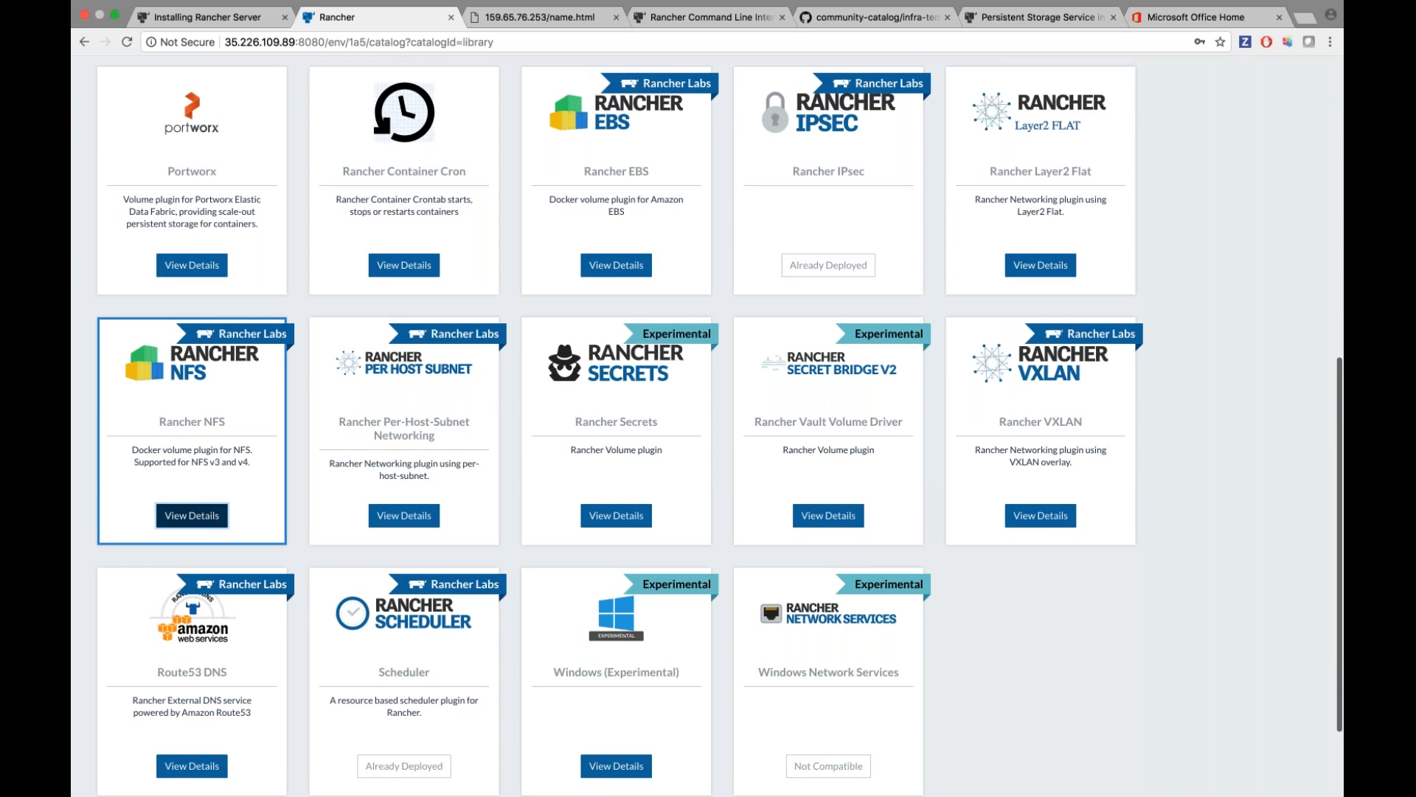
scroll(287, 410, down, 3)
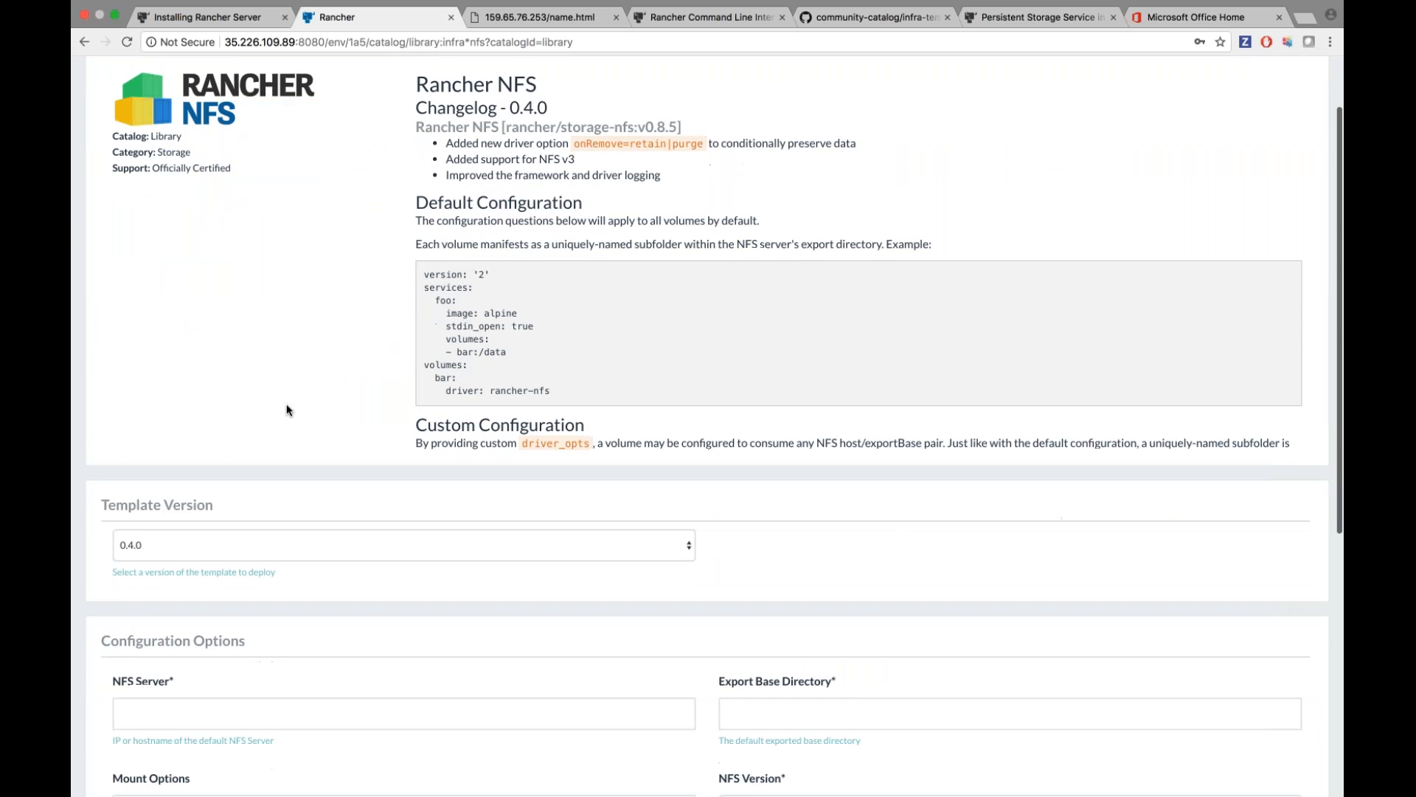
scroll(286, 405, down, 1)
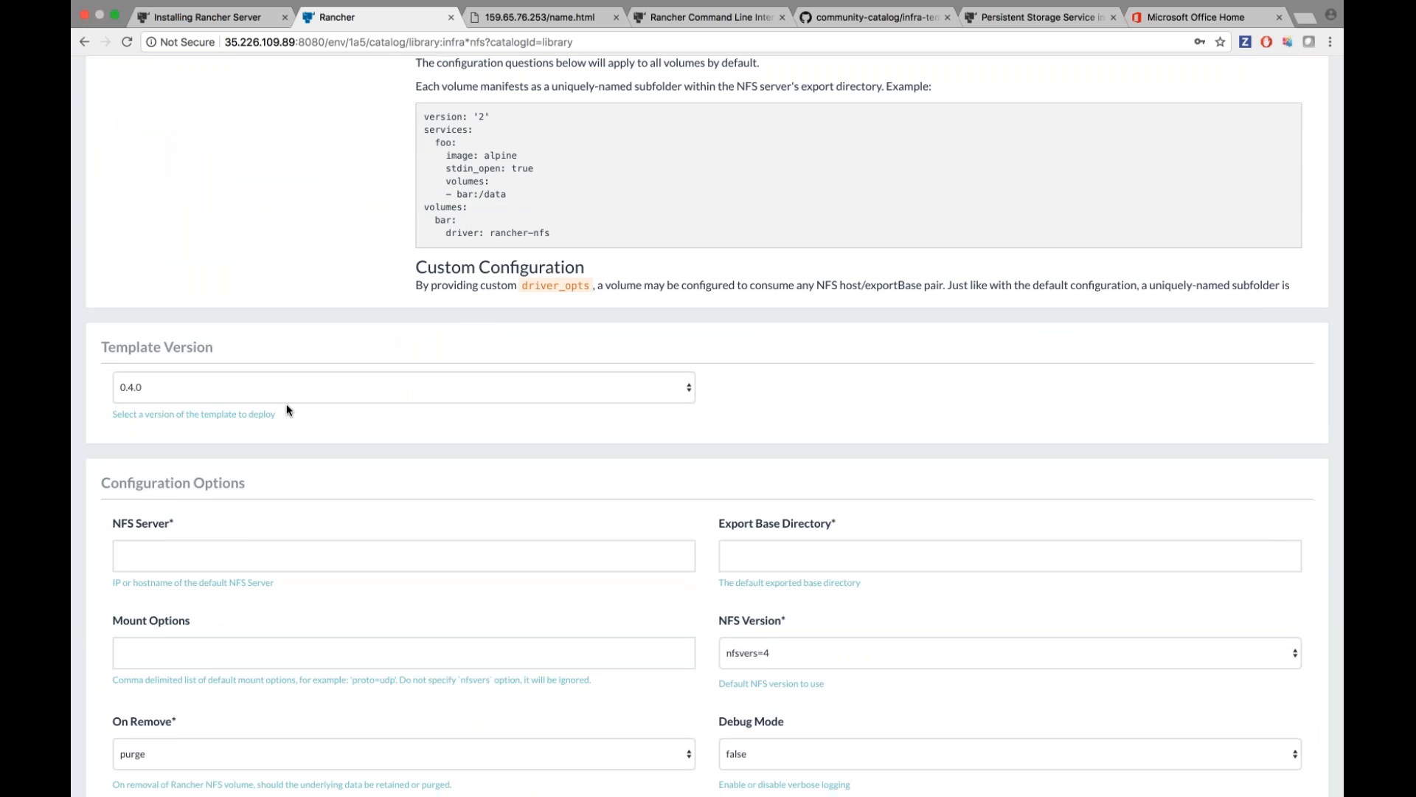
scroll(286, 411, down, 1)
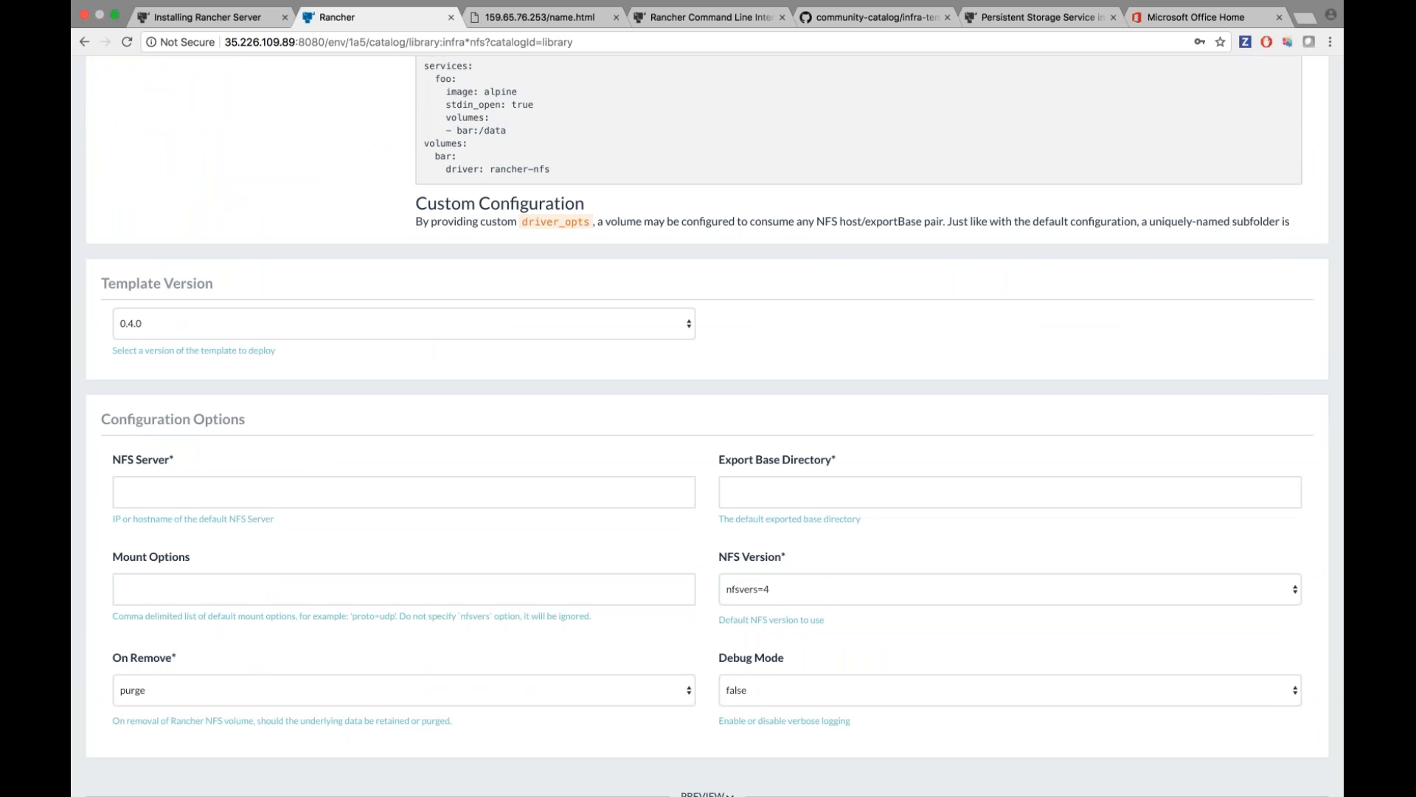
scroll(371, 396, down, 1)
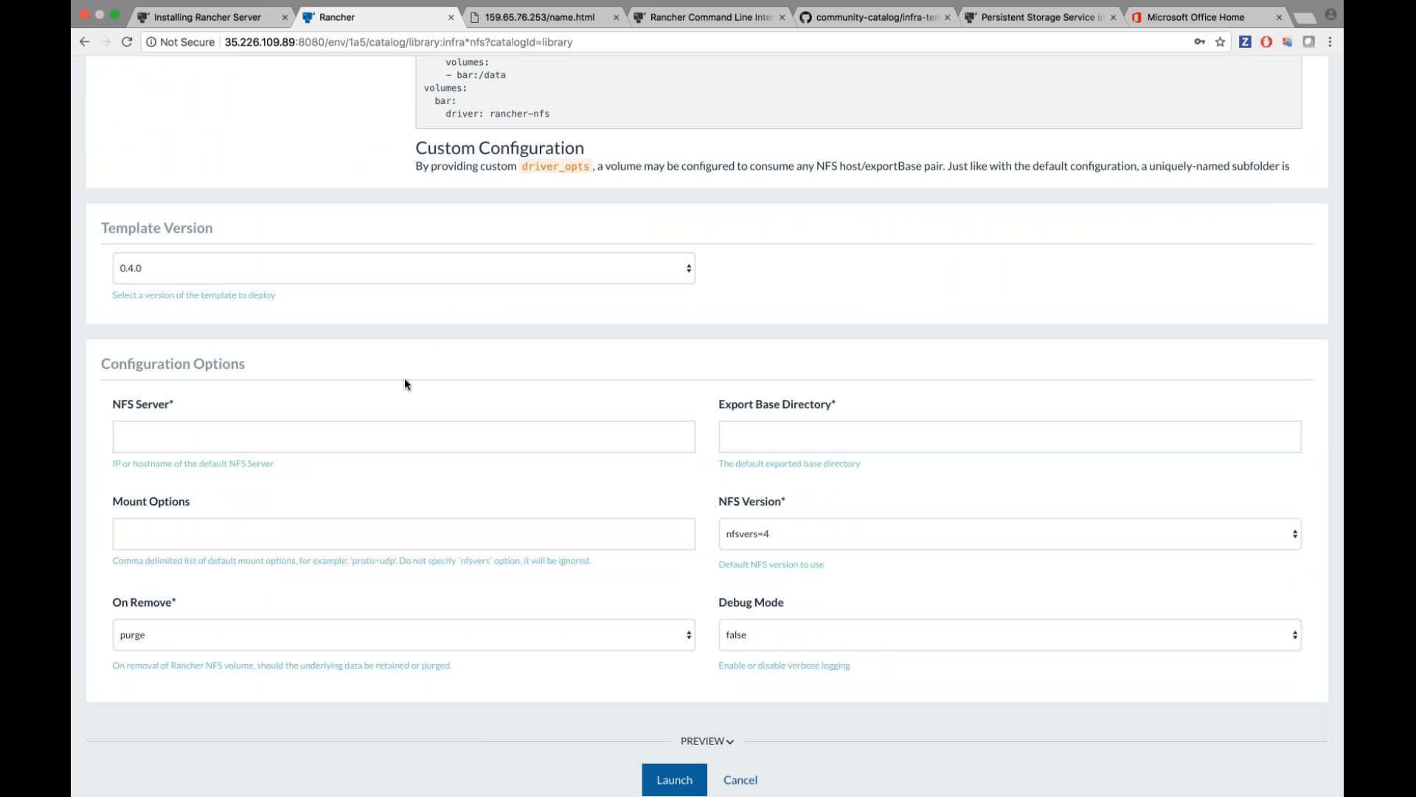
Set NFS server 188.166.116.68 and export directory /nfs, then launch the driver.
key(ctrl+Right)
key(super+c)
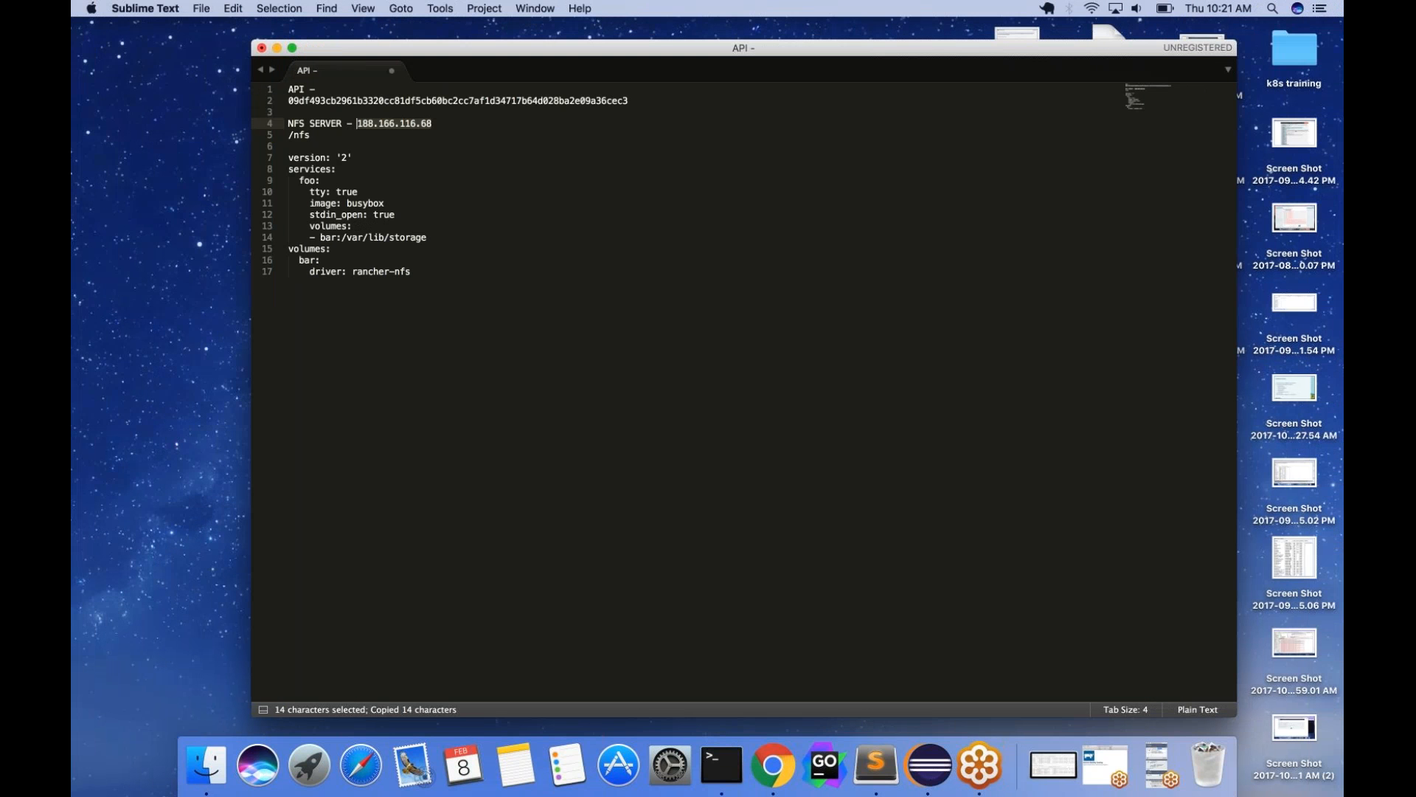
key(ctrl+Left)
click(661, 440)
key(super+v)
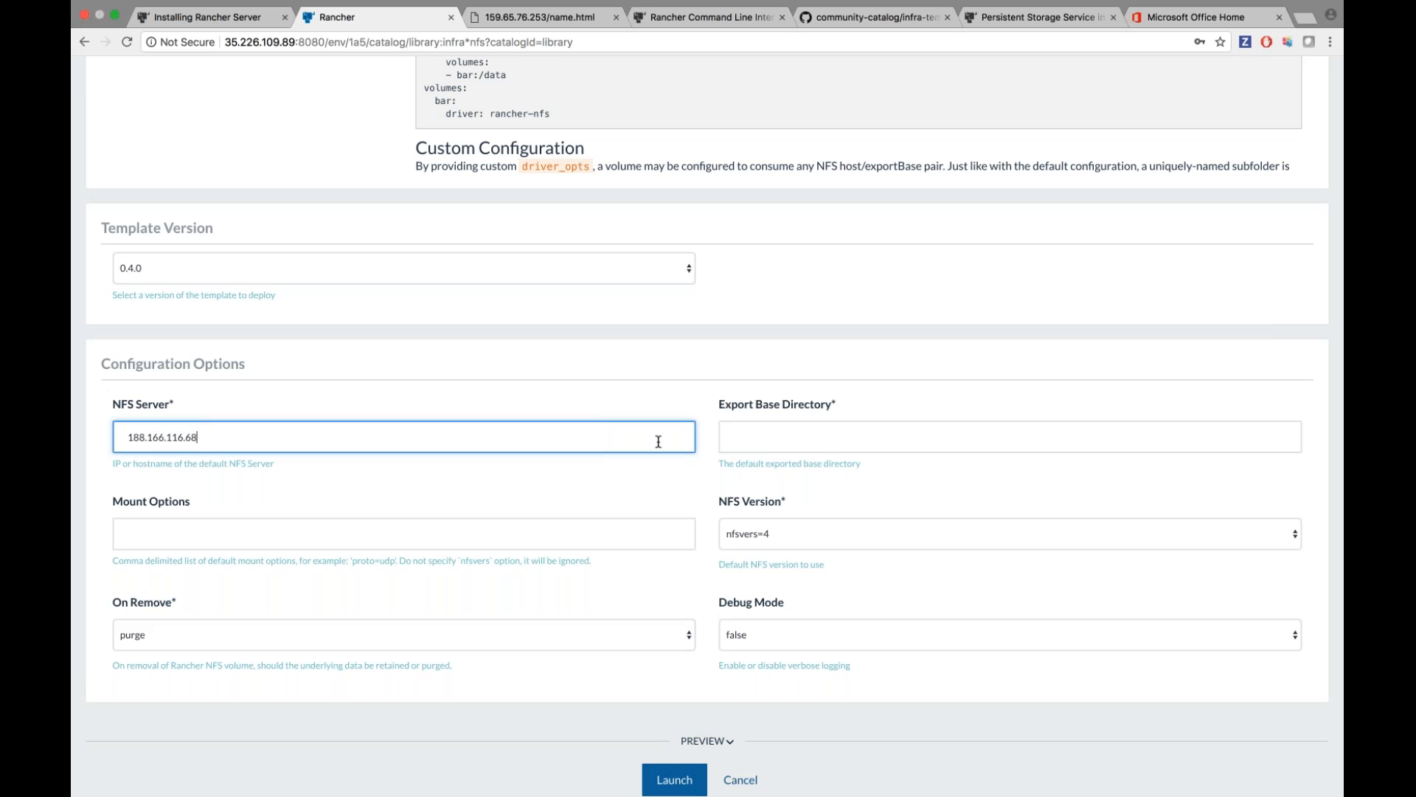
click(766, 436)
text(/nfs)
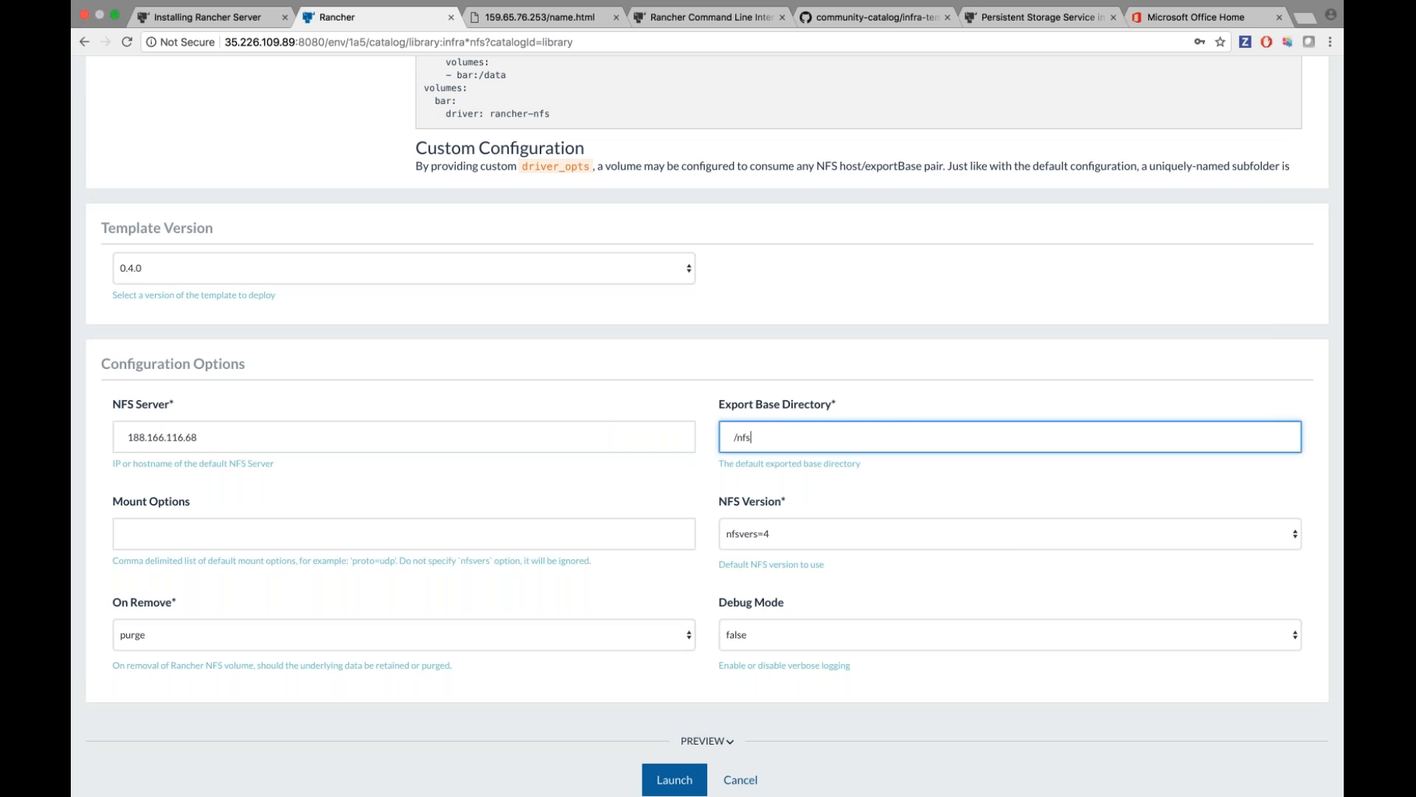
scroll(674, 642, down, 3)
click(674, 642)
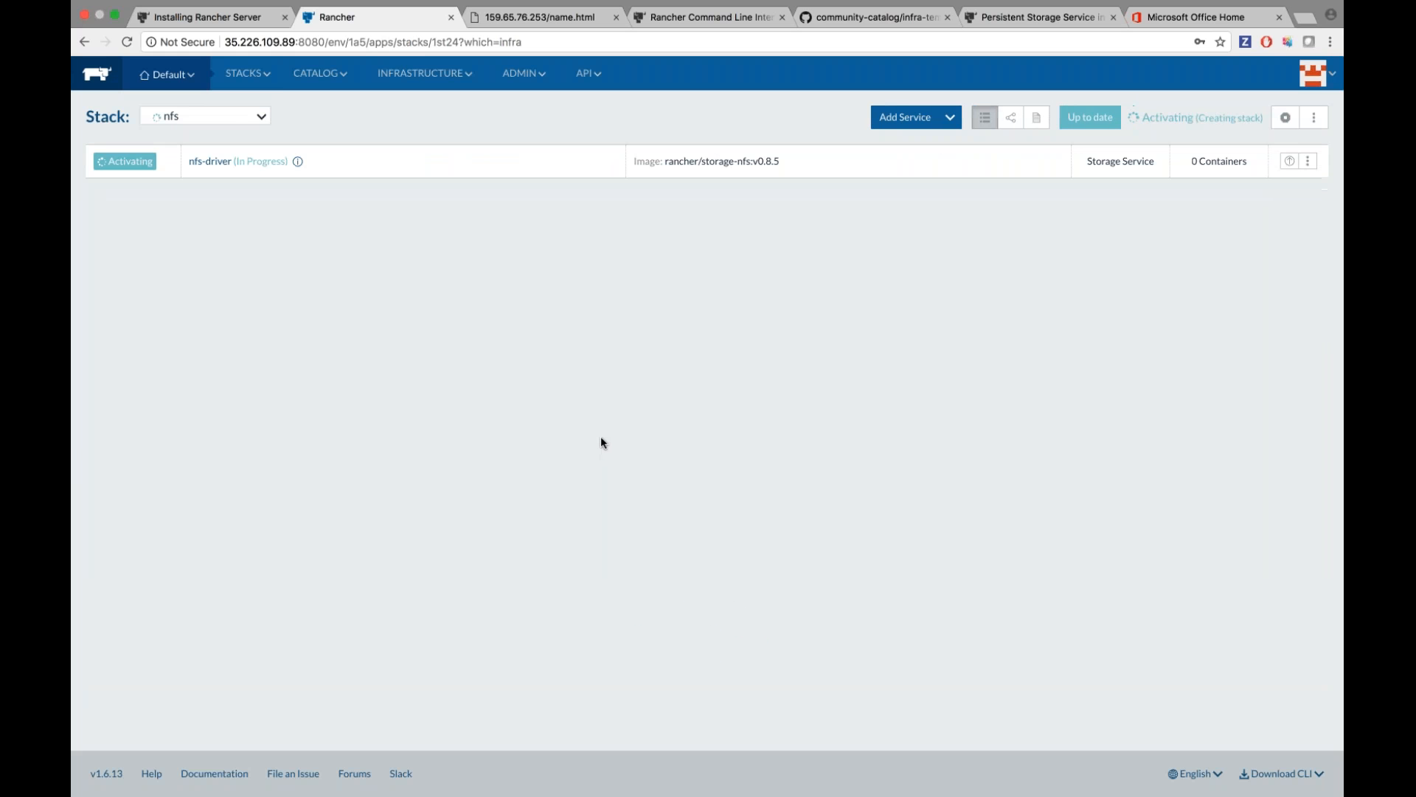
Check the nfs infrastructure stack and its nfs-driver service.
mouse_move(249, 74)
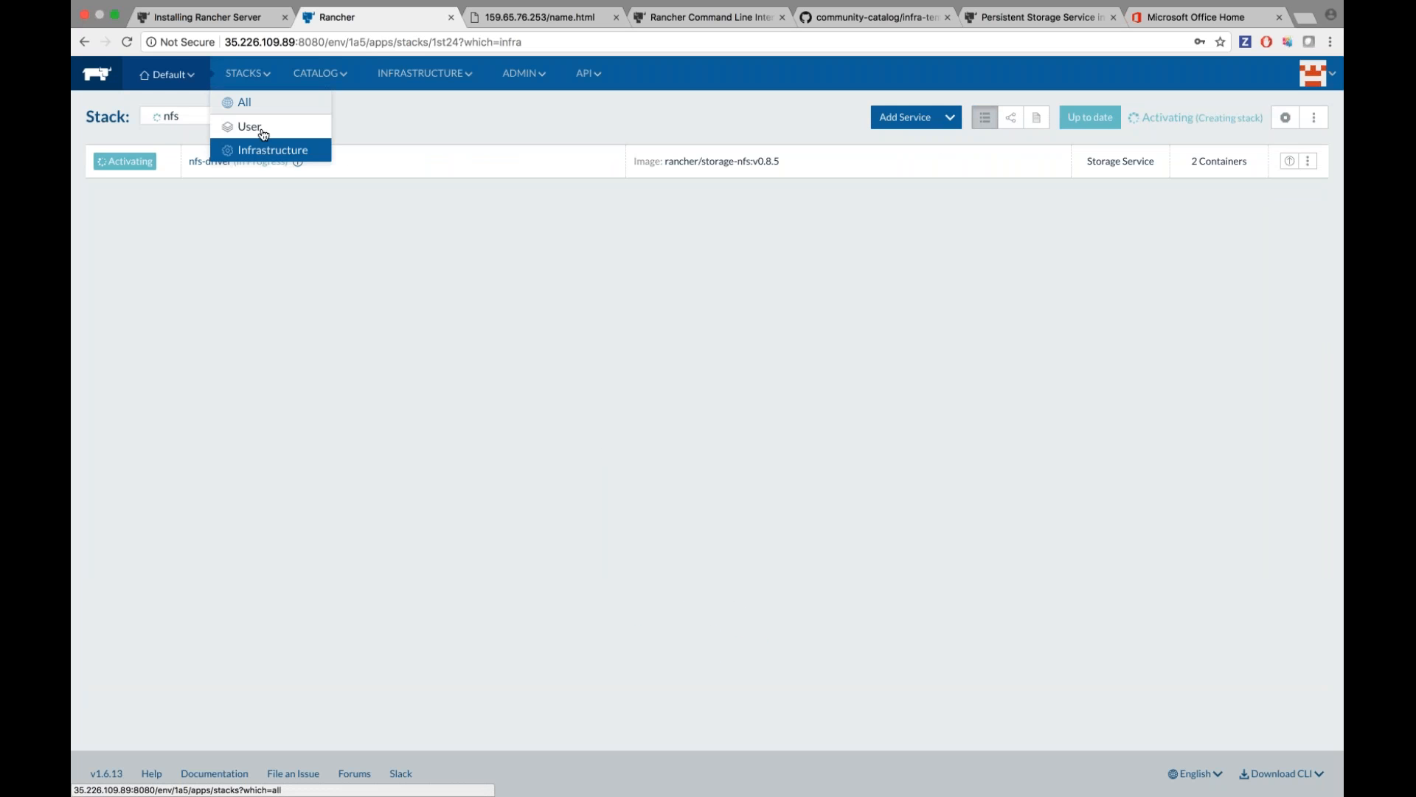
click(265, 152)
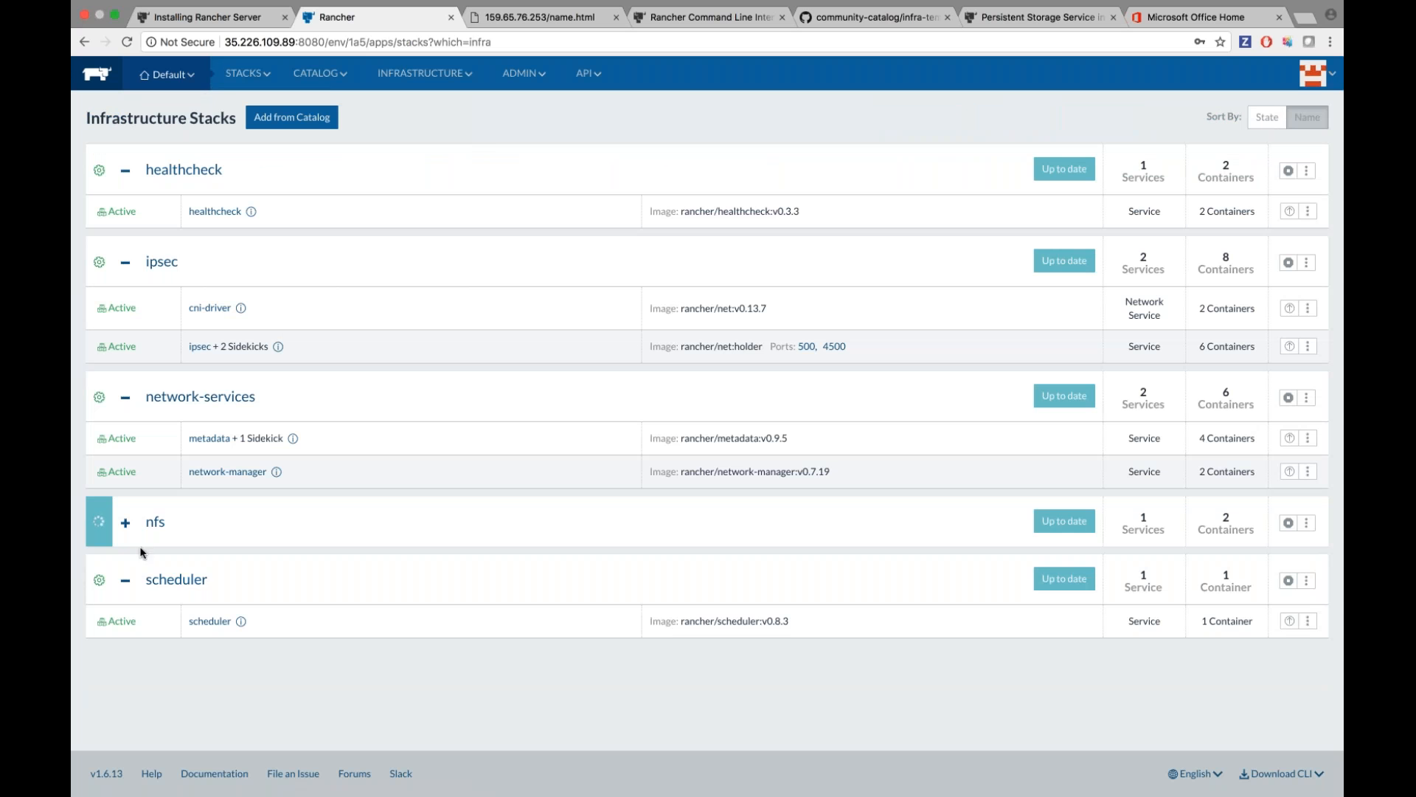
click(125, 523)
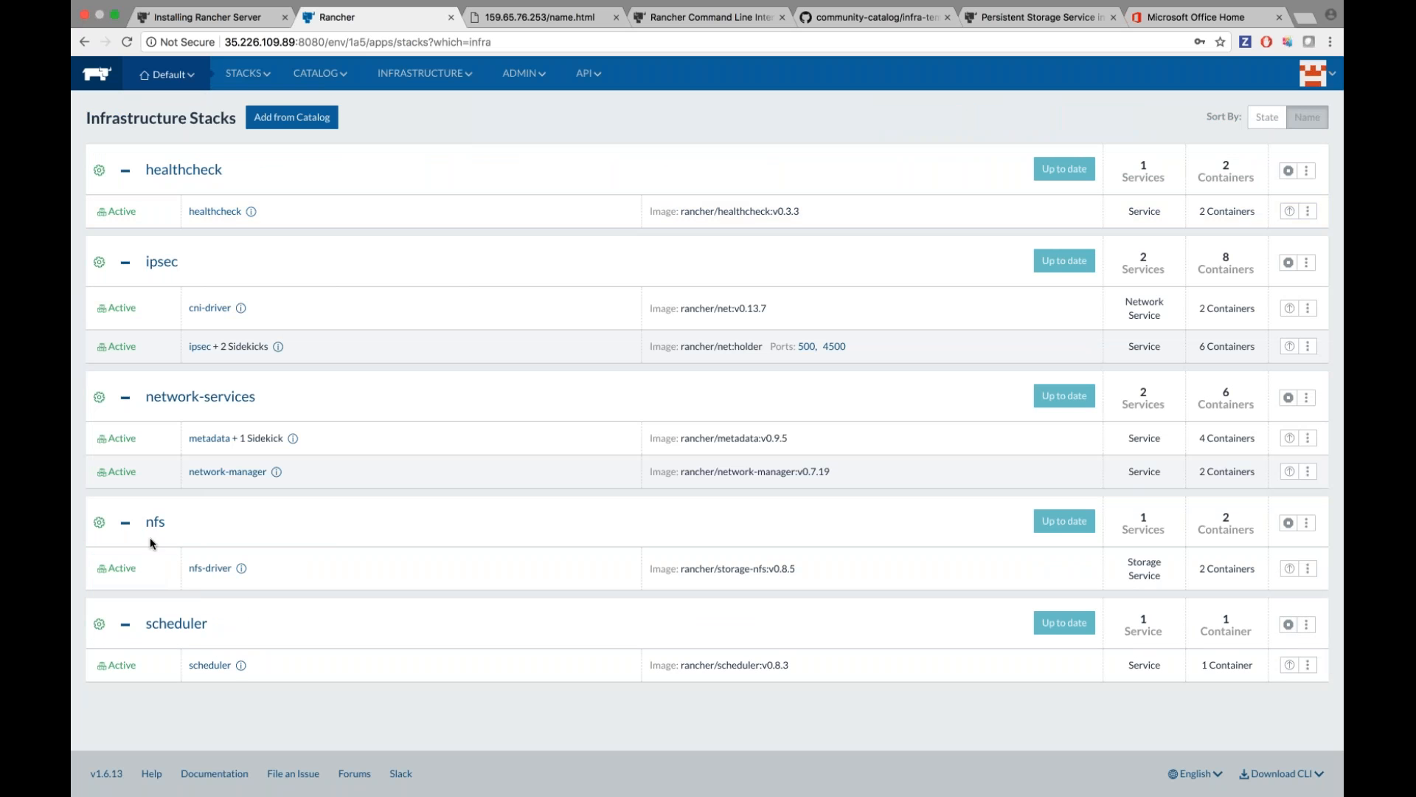
Start a new user stack named nfs-stack and focus its docker-compose.yml box.
mouse_move(247, 74)
click(251, 123)
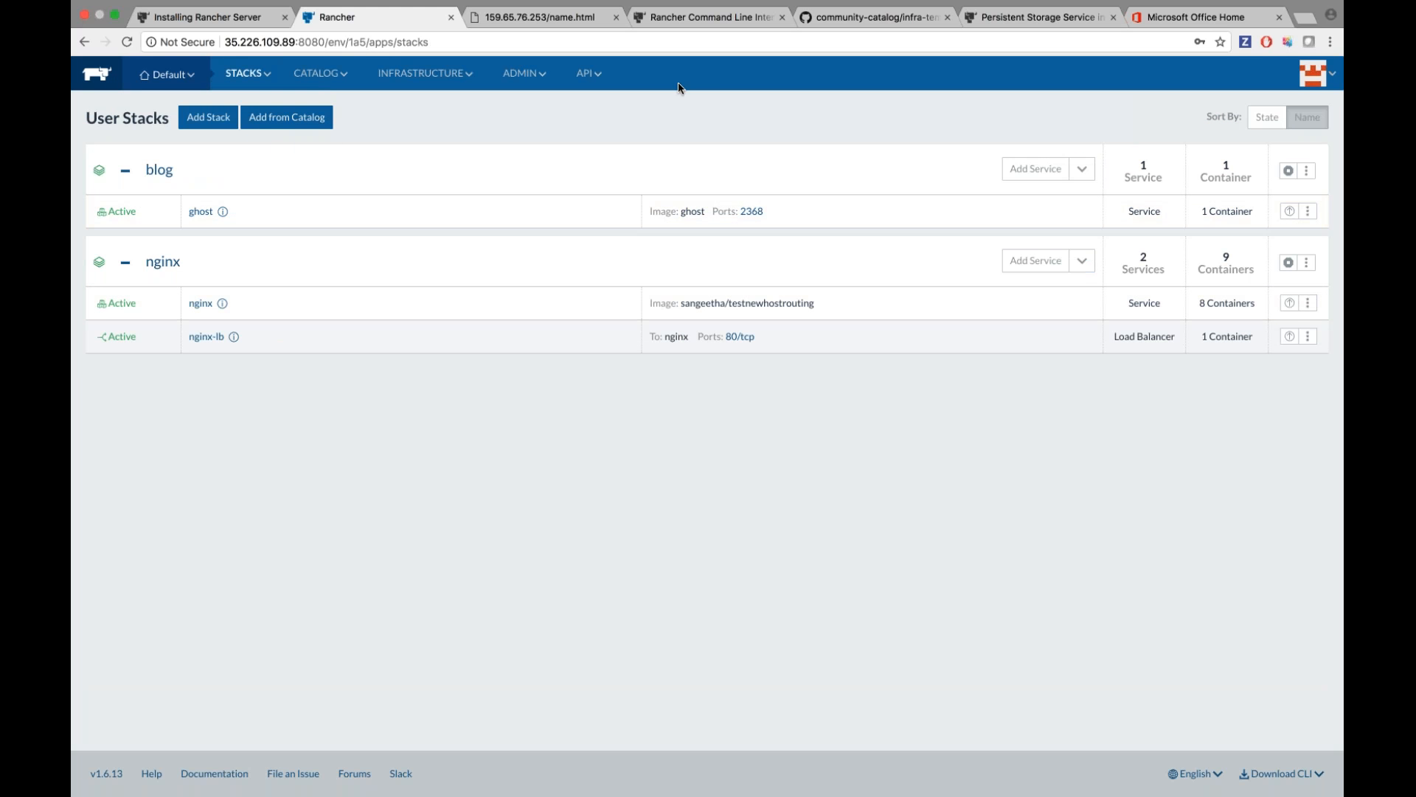
click(193, 121)
text(nfs-stack)
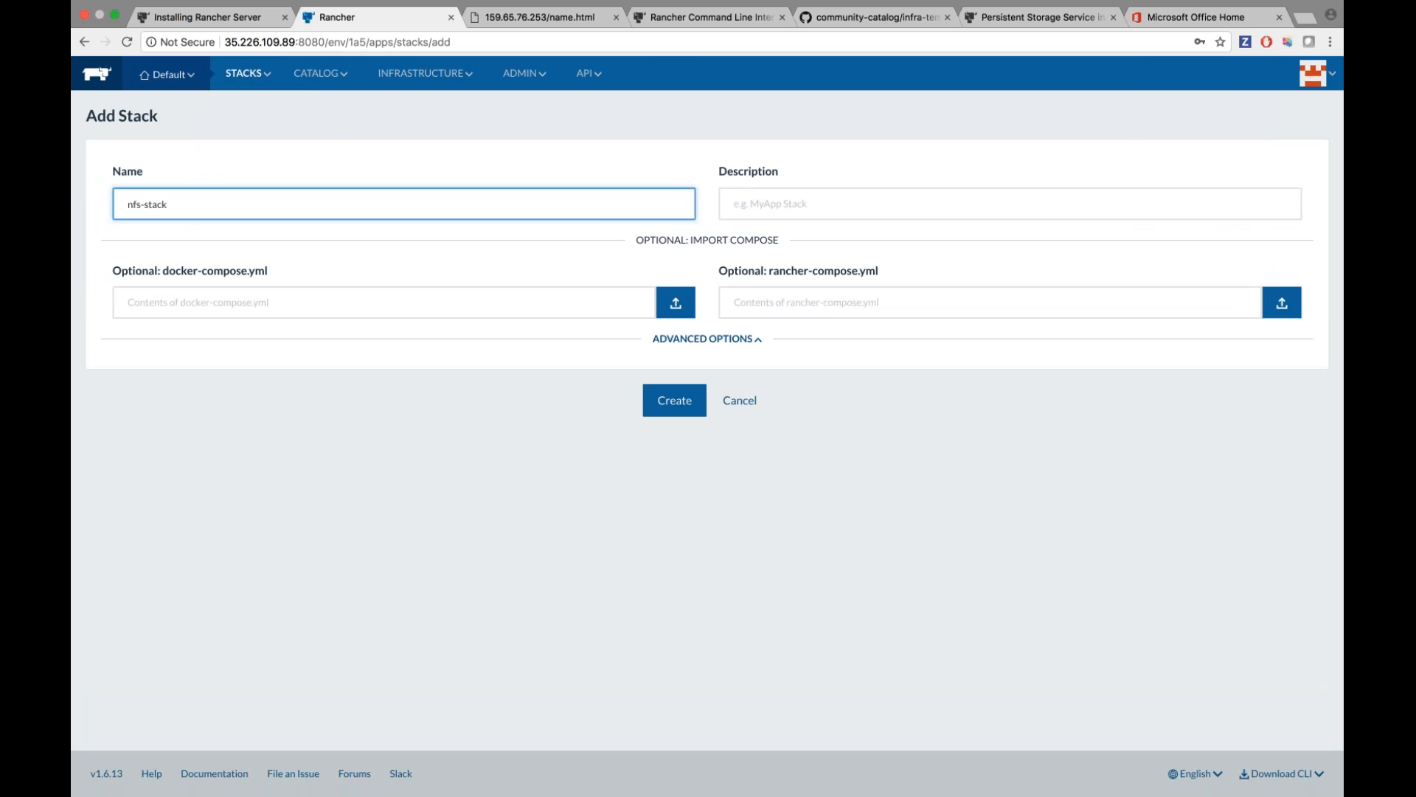
click(290, 294)
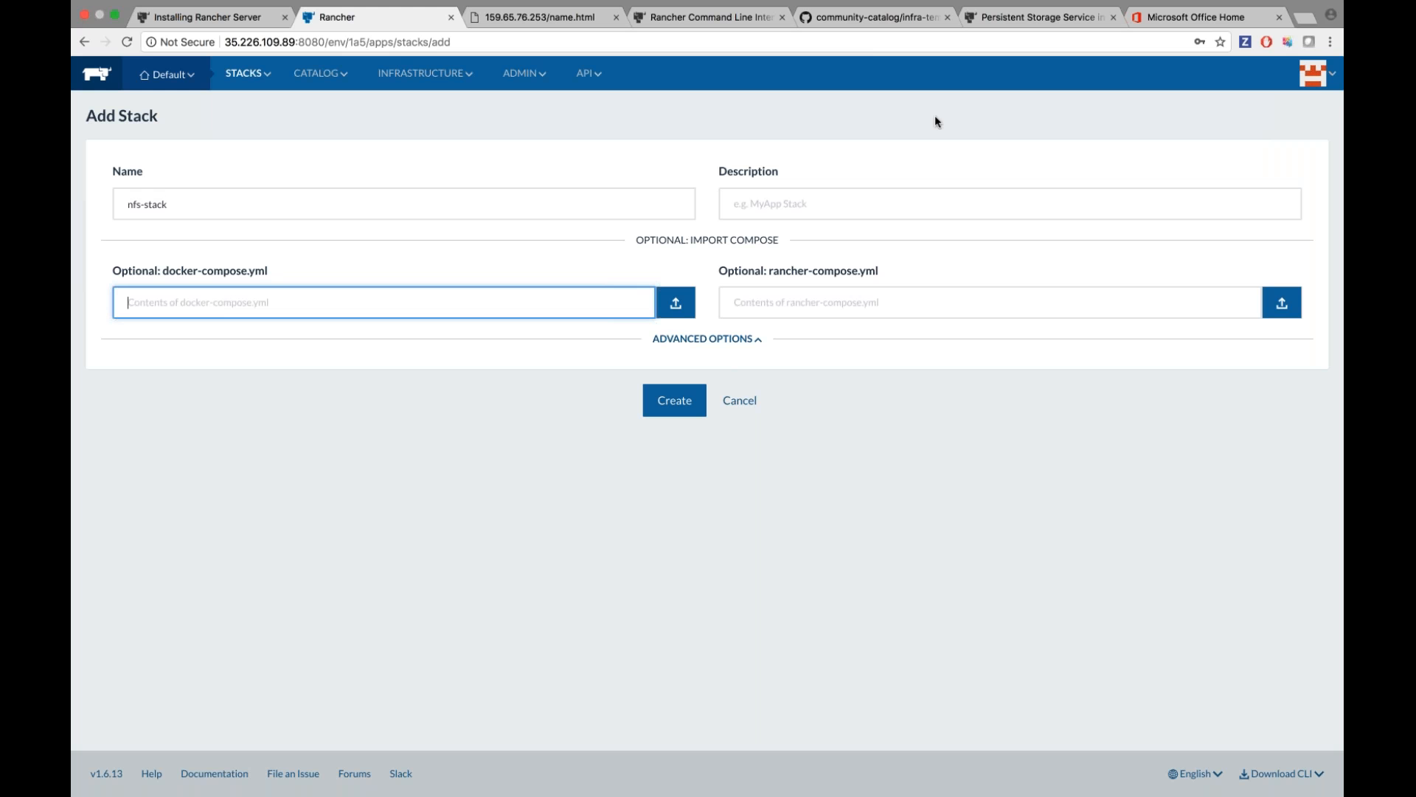
Locate the example NFS compose YAML in the persistent storage docs and select the saved copy in the editor.
click(1037, 16)
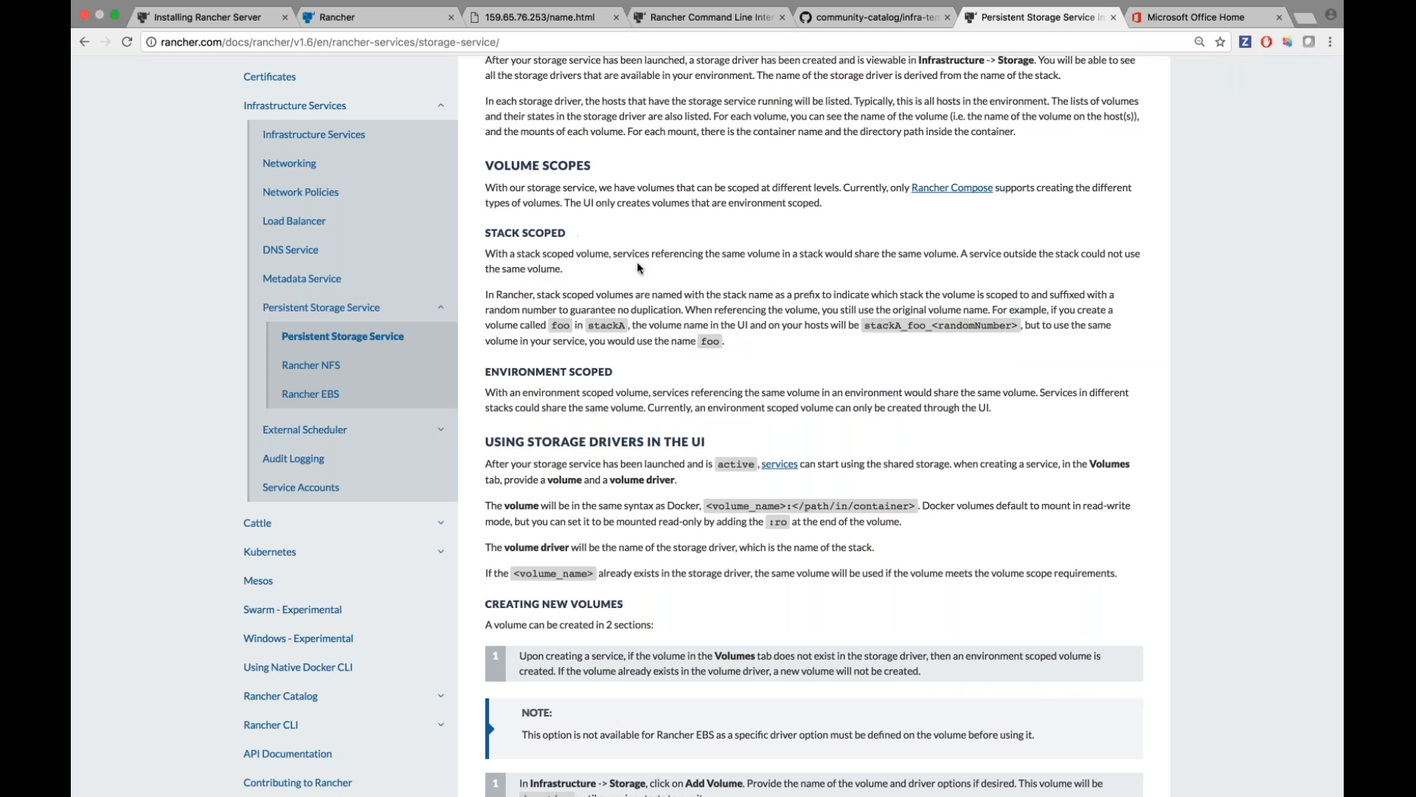
scroll(636, 261, up, 1)
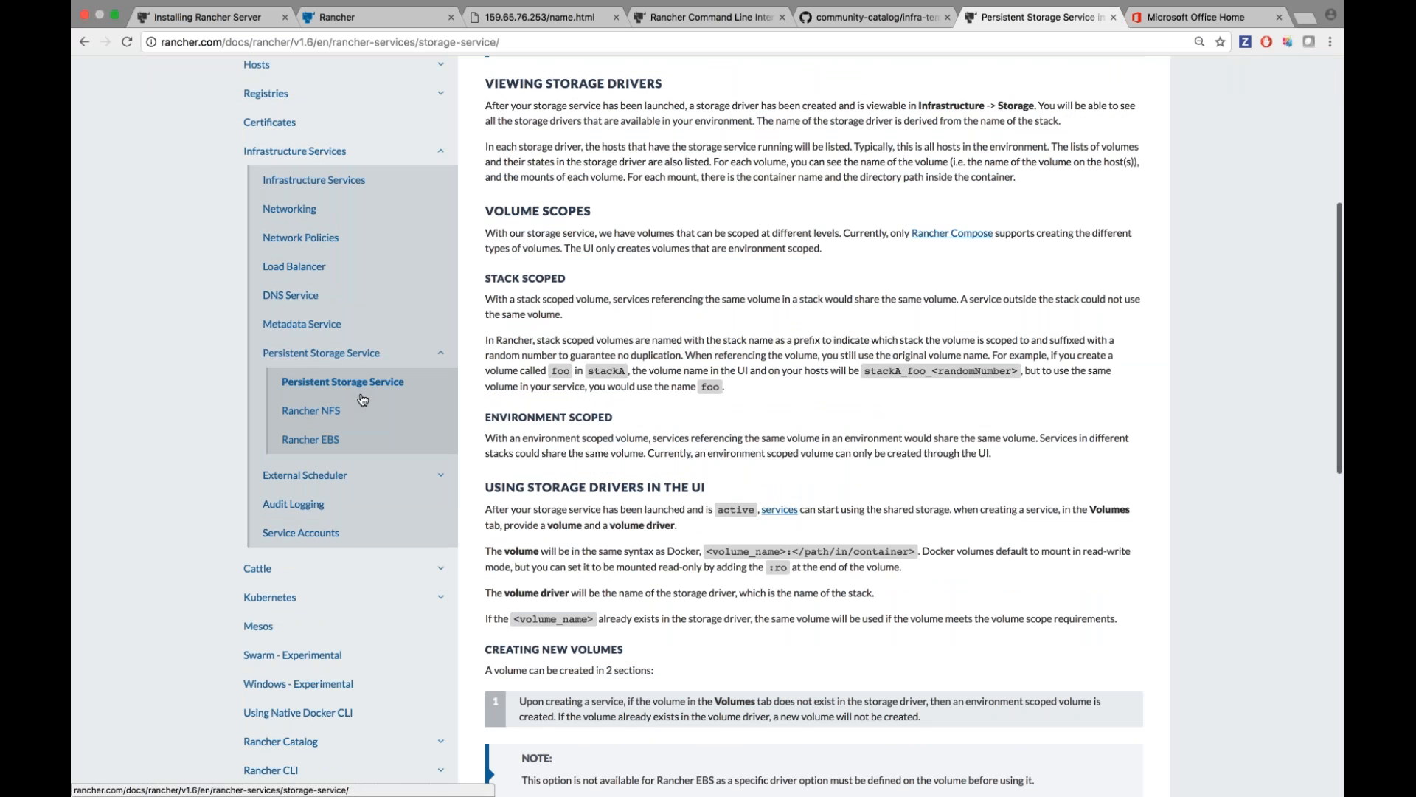
scroll(609, 453, up, 3)
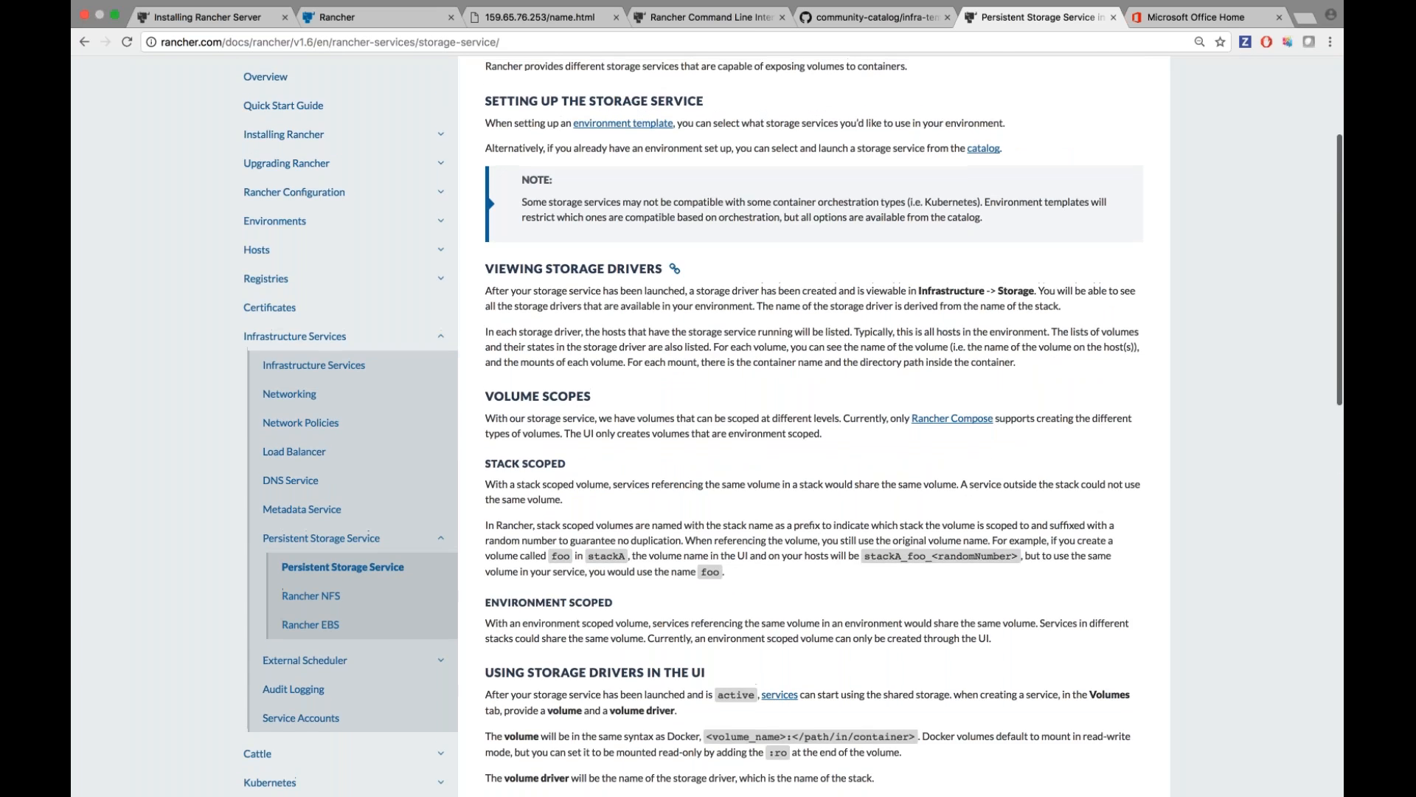
scroll(609, 453, down, 10)
drag(609, 453, 492, 341)
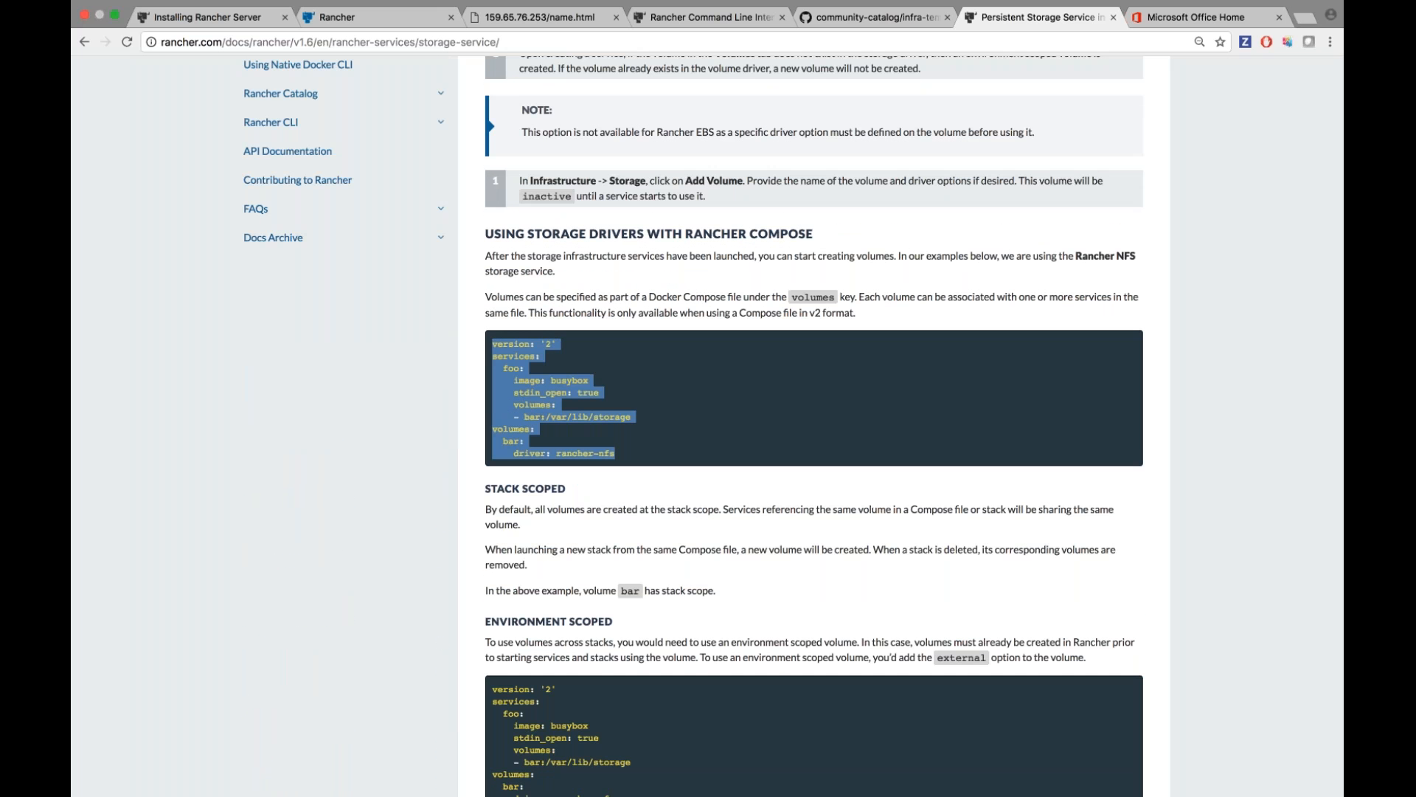
click(368, 17)
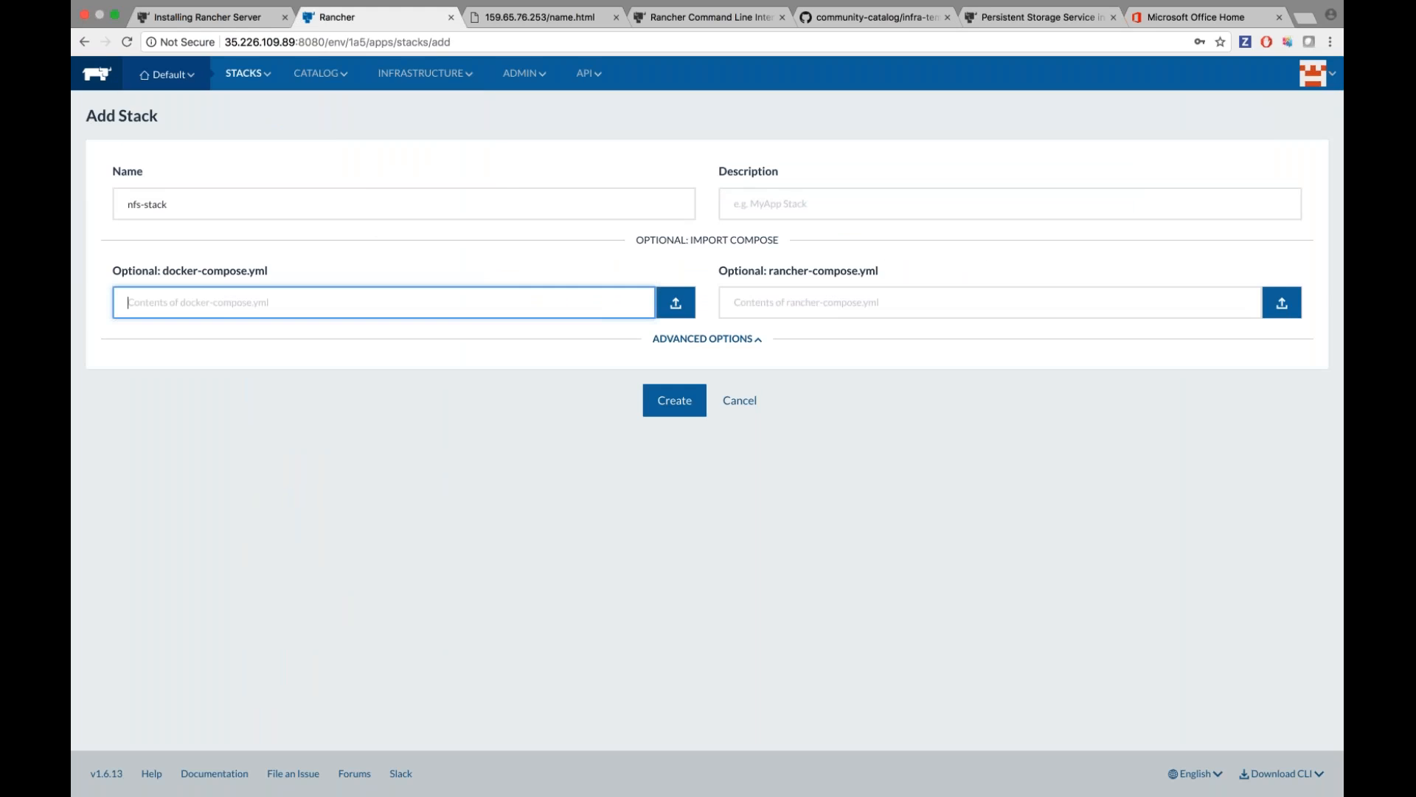
key(ctrl+Right)
drag(370, 192, 309, 193)
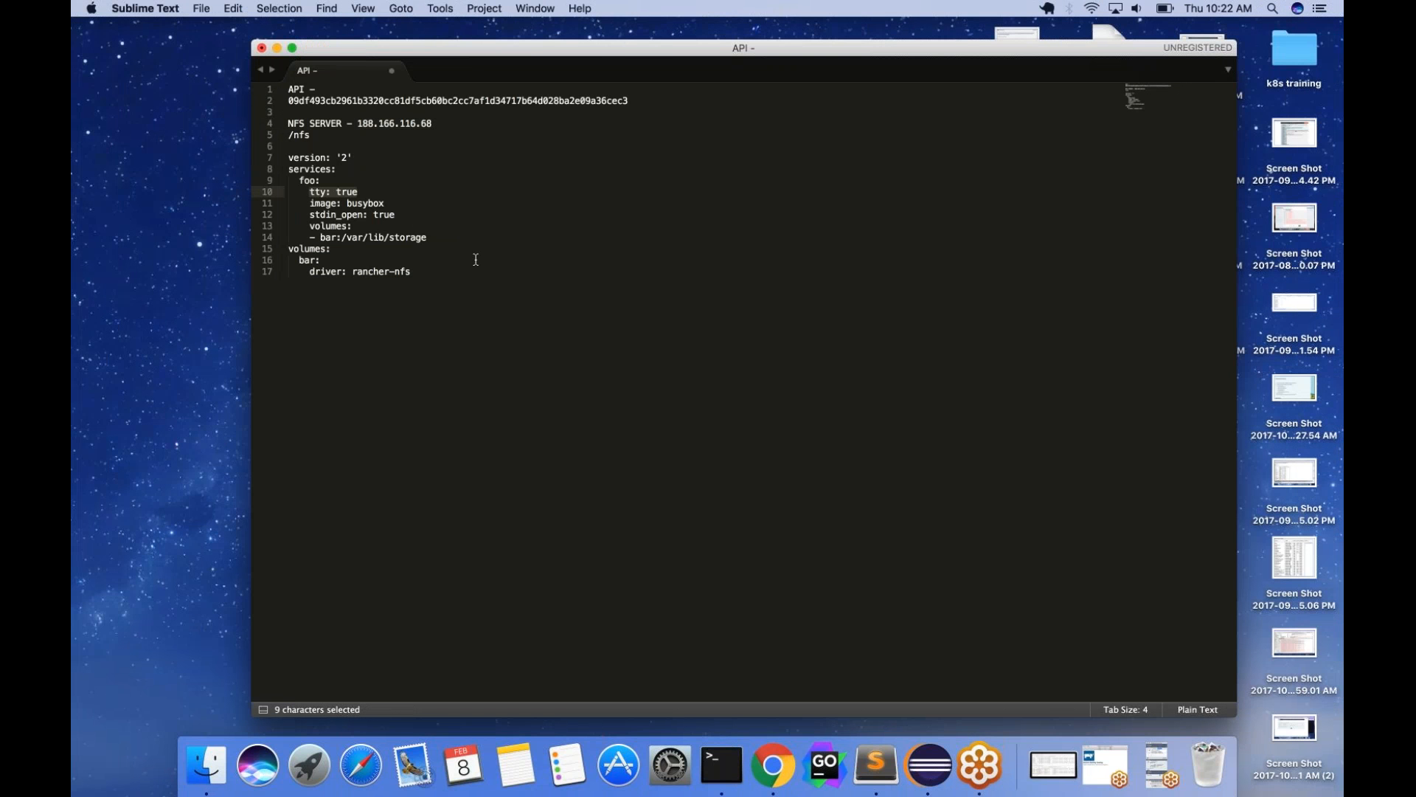
drag(427, 272, 287, 158)
Paste the compose YAML into nfs-stack's docker-compose.yml box and create the stack.
key(super+c)
key(super+Tab)
click(303, 303)
key(super+v)
click(675, 519)
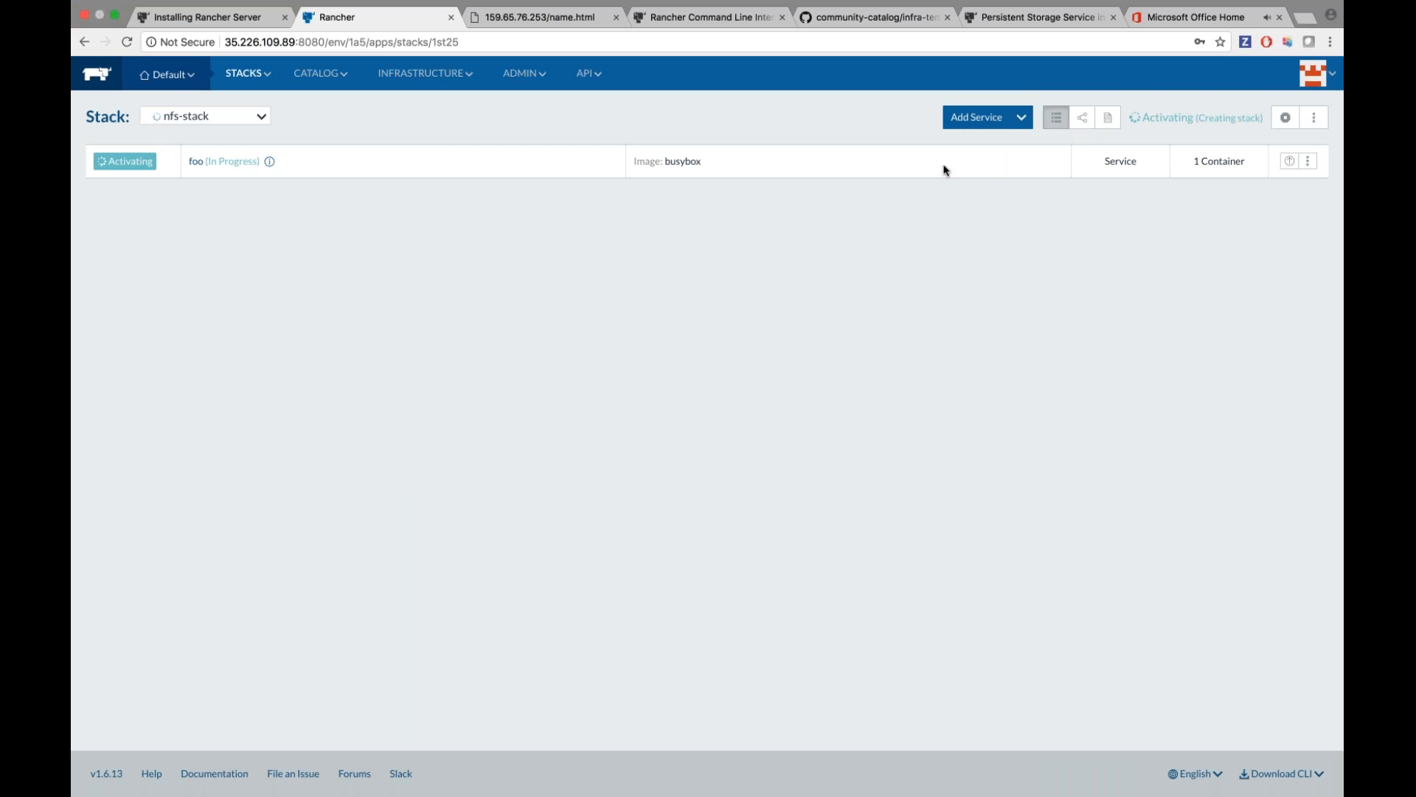
Start a new nfs-stack service named foo2 with image busybox.
click(979, 123)
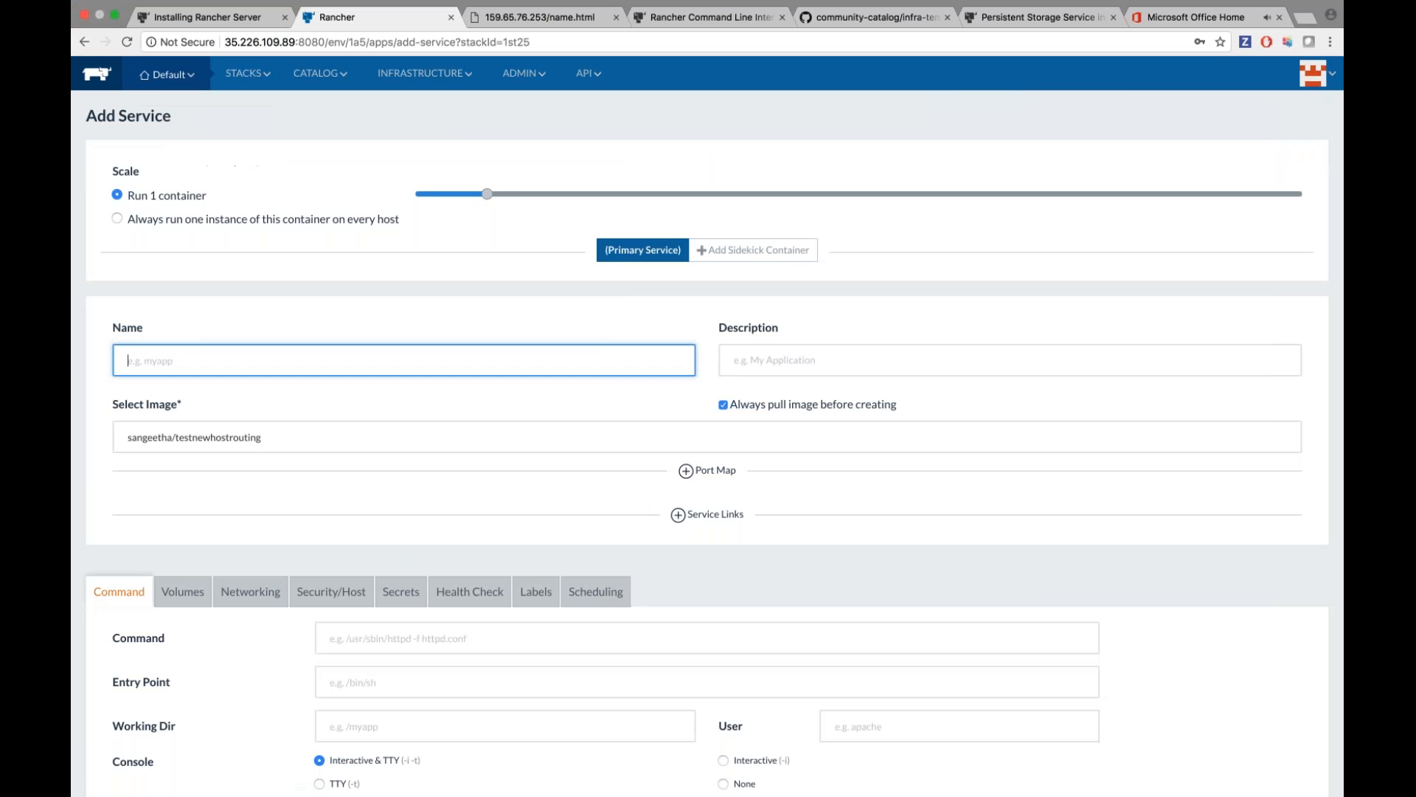
text(foo)
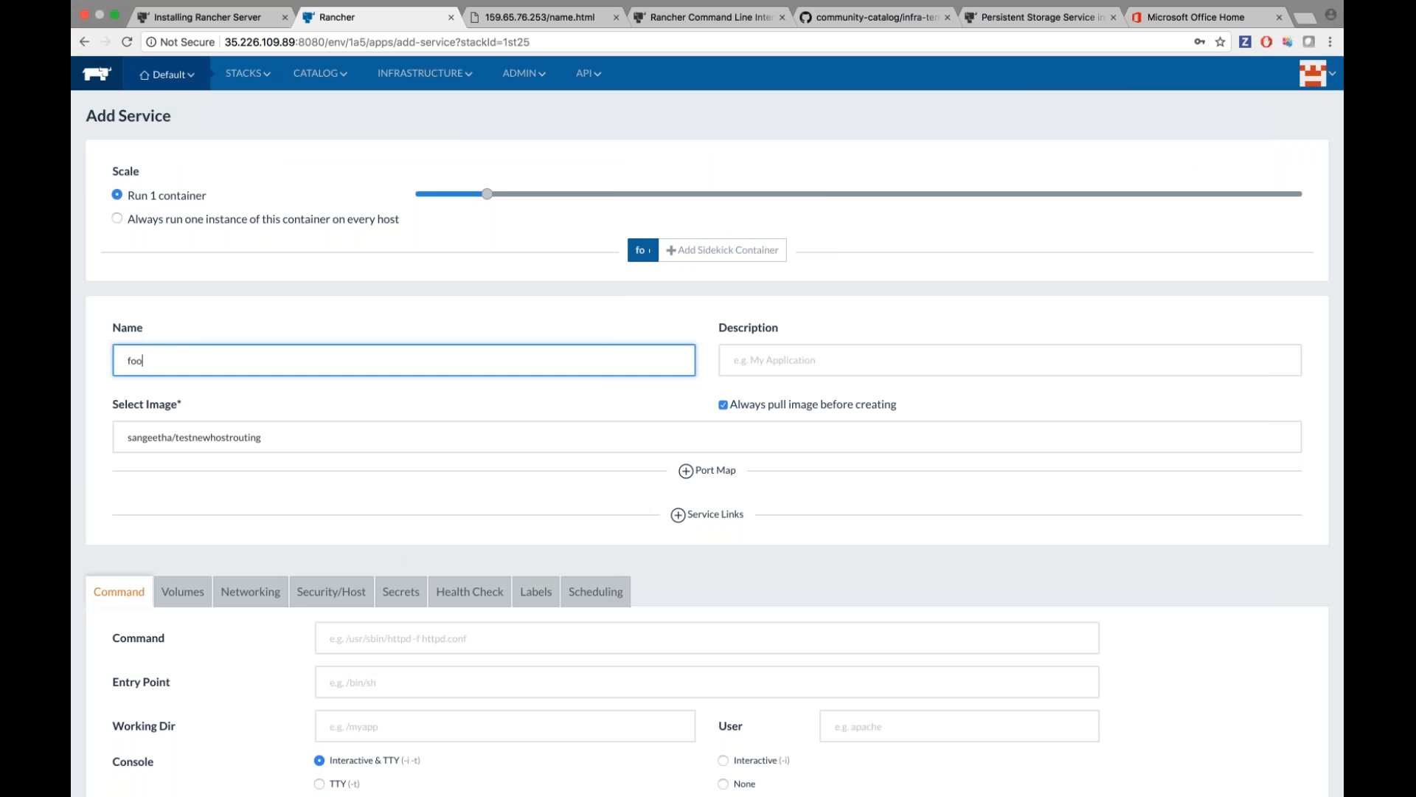
text(2)
key(Tab)
key(BackSpace)
click(1041, 17)
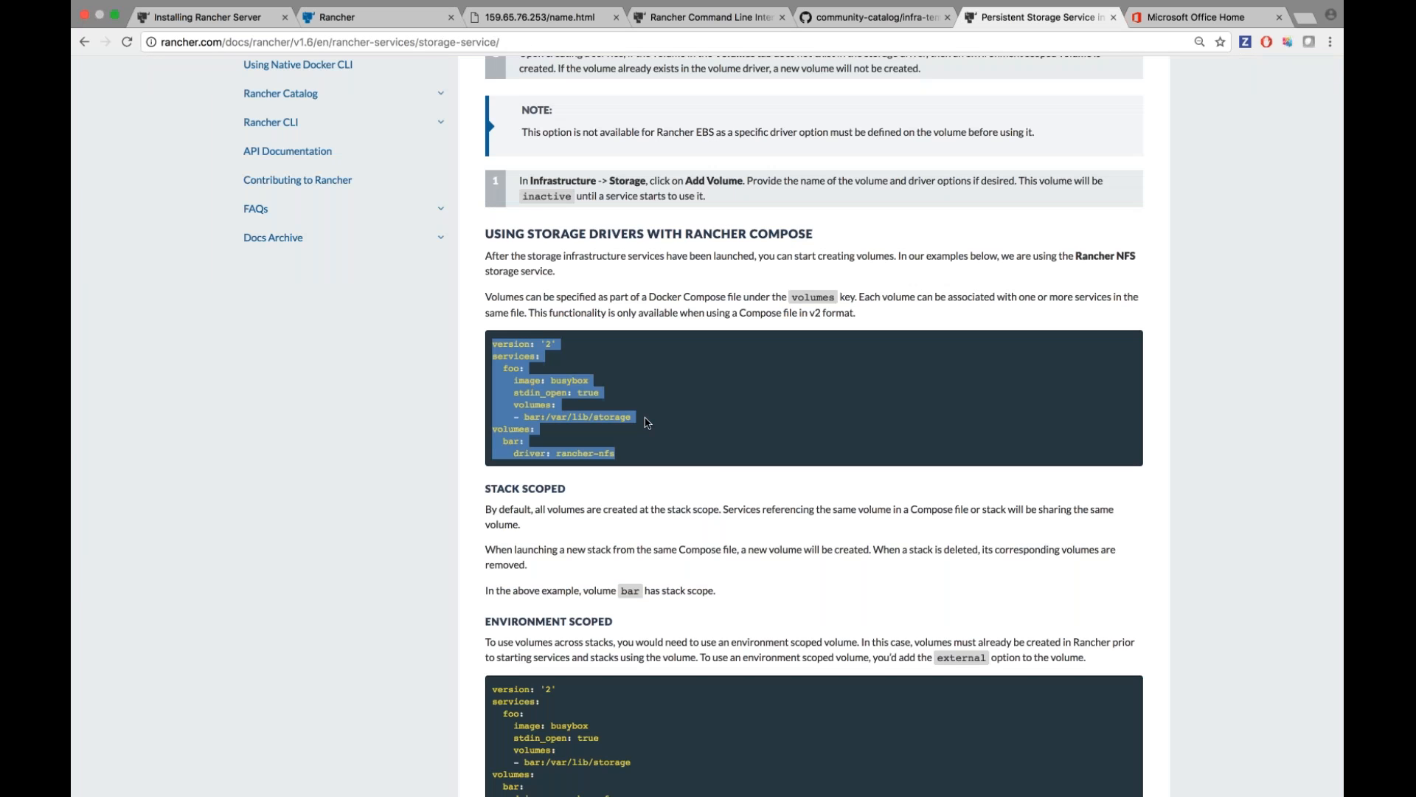
click(619, 418)
click(369, 17)
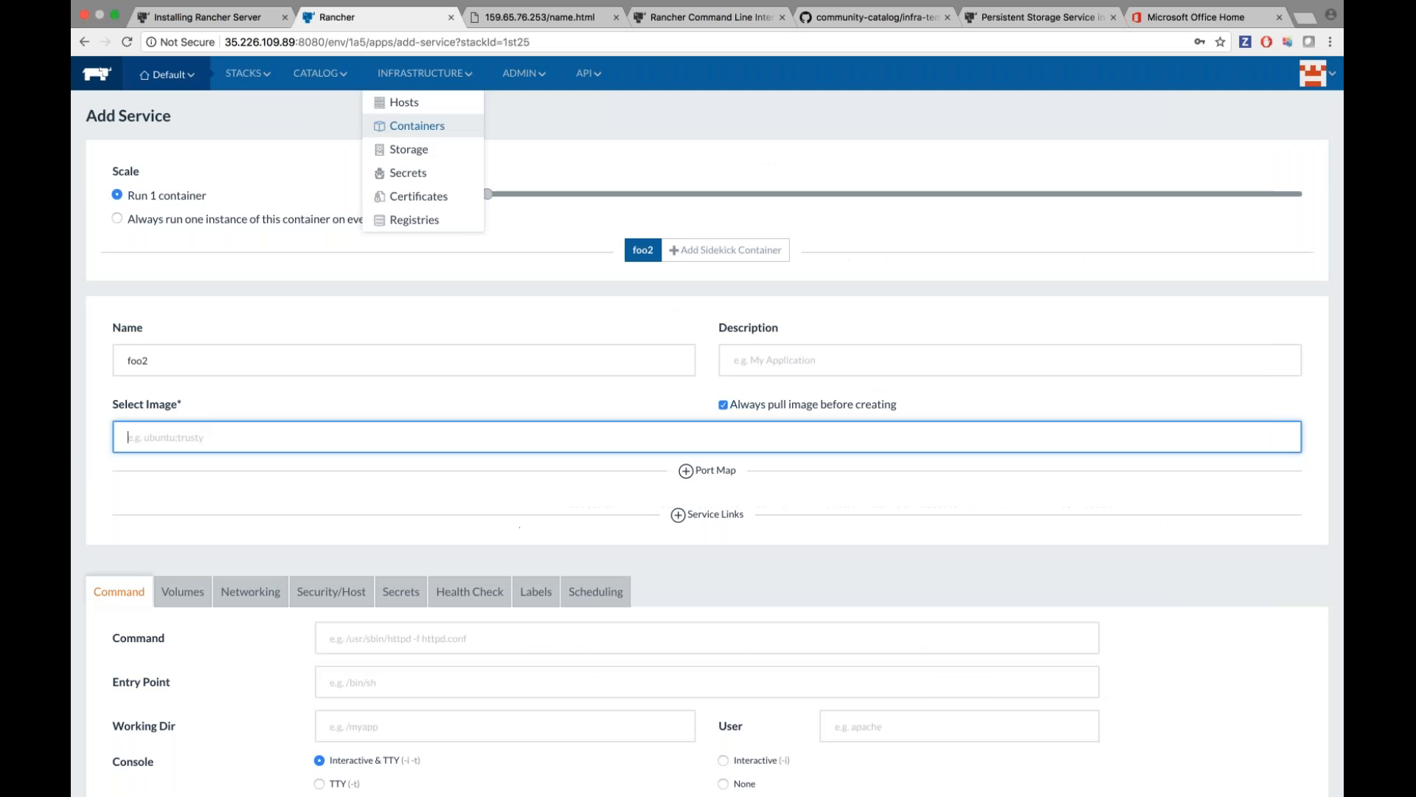
text(busybox)
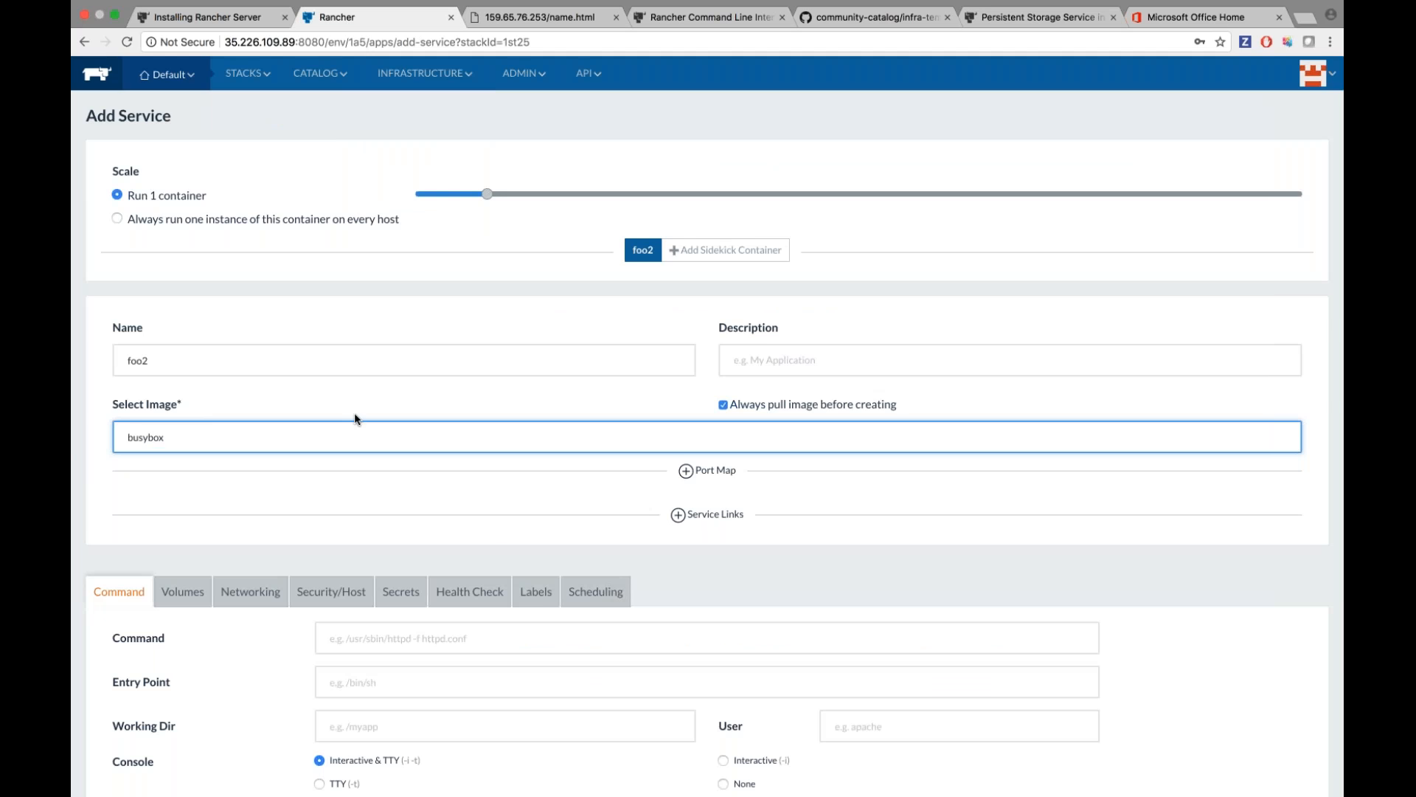
scroll(355, 415, down, 5)
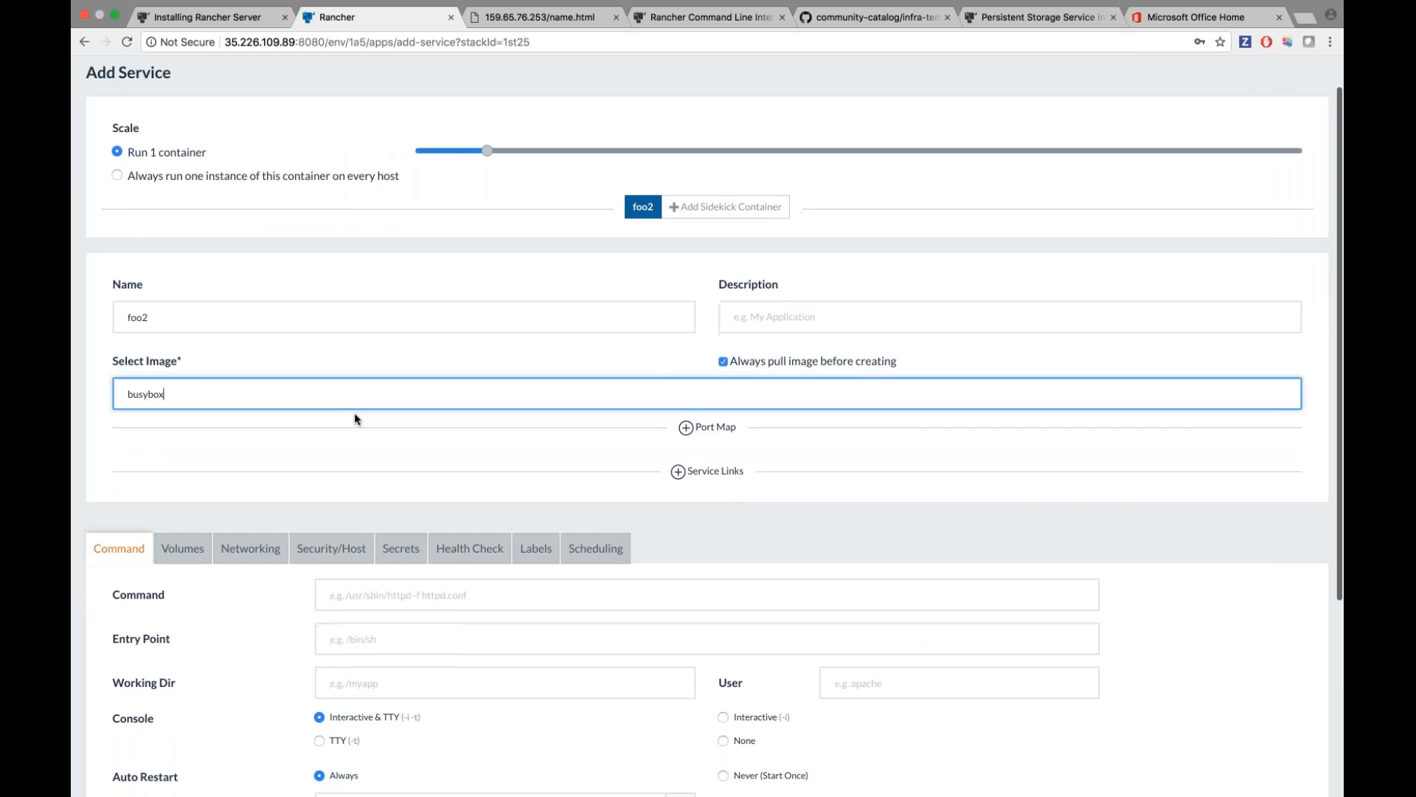
Give foo2 the rancher-nfs volume driver and a bar:/var/lib/storage volume mapping.
click(182, 407)
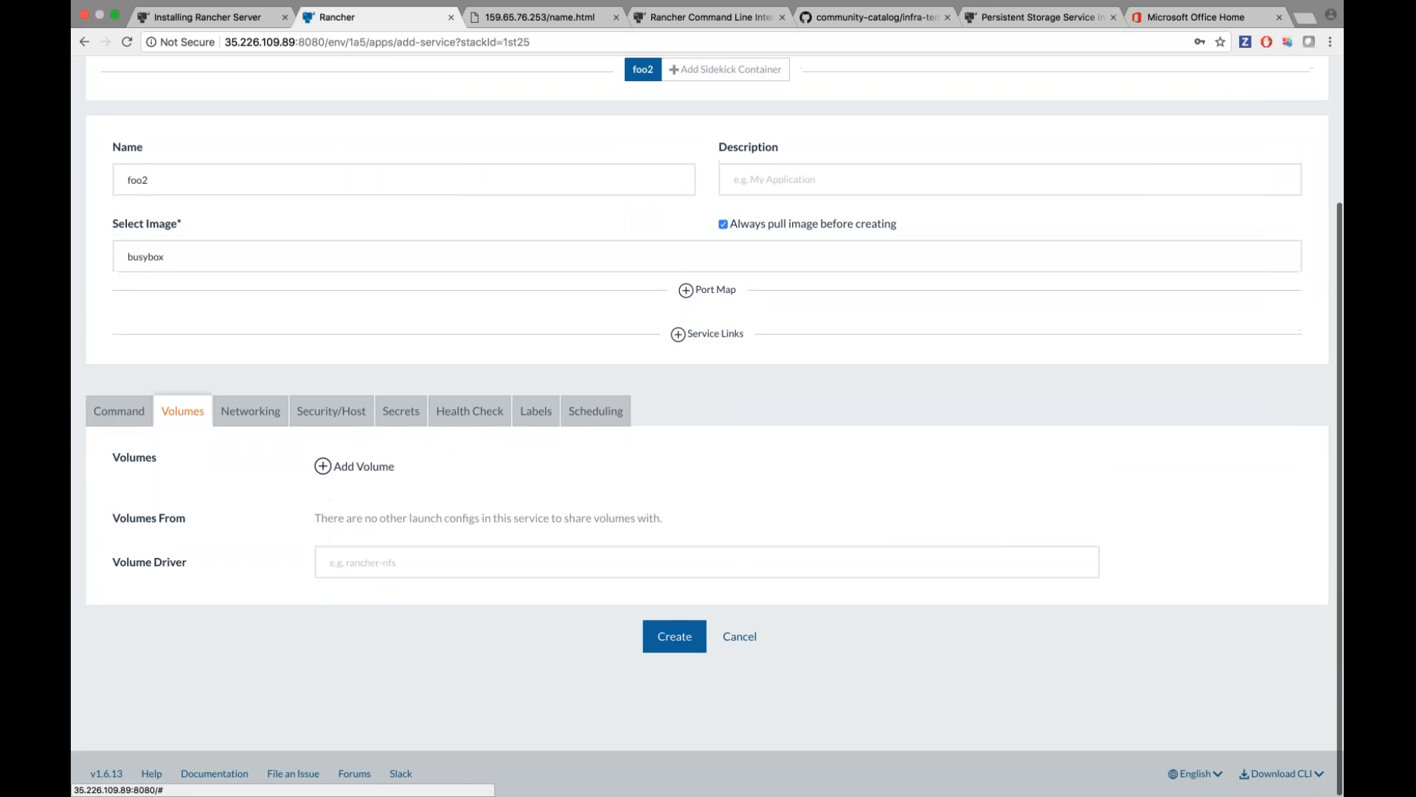
click(356, 562)
text(rancher-nfs)
click(364, 463)
click(1040, 16)
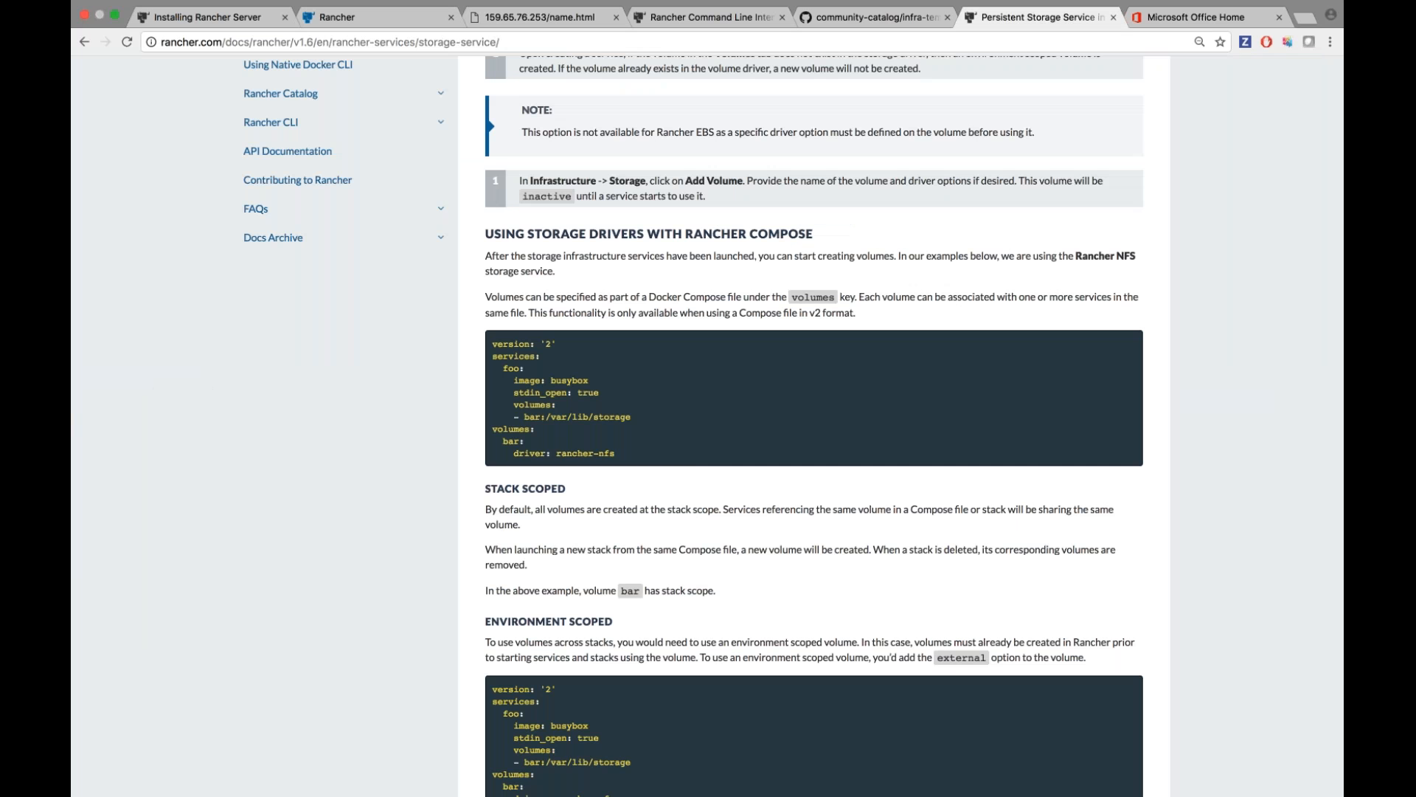
drag(633, 417, 525, 417)
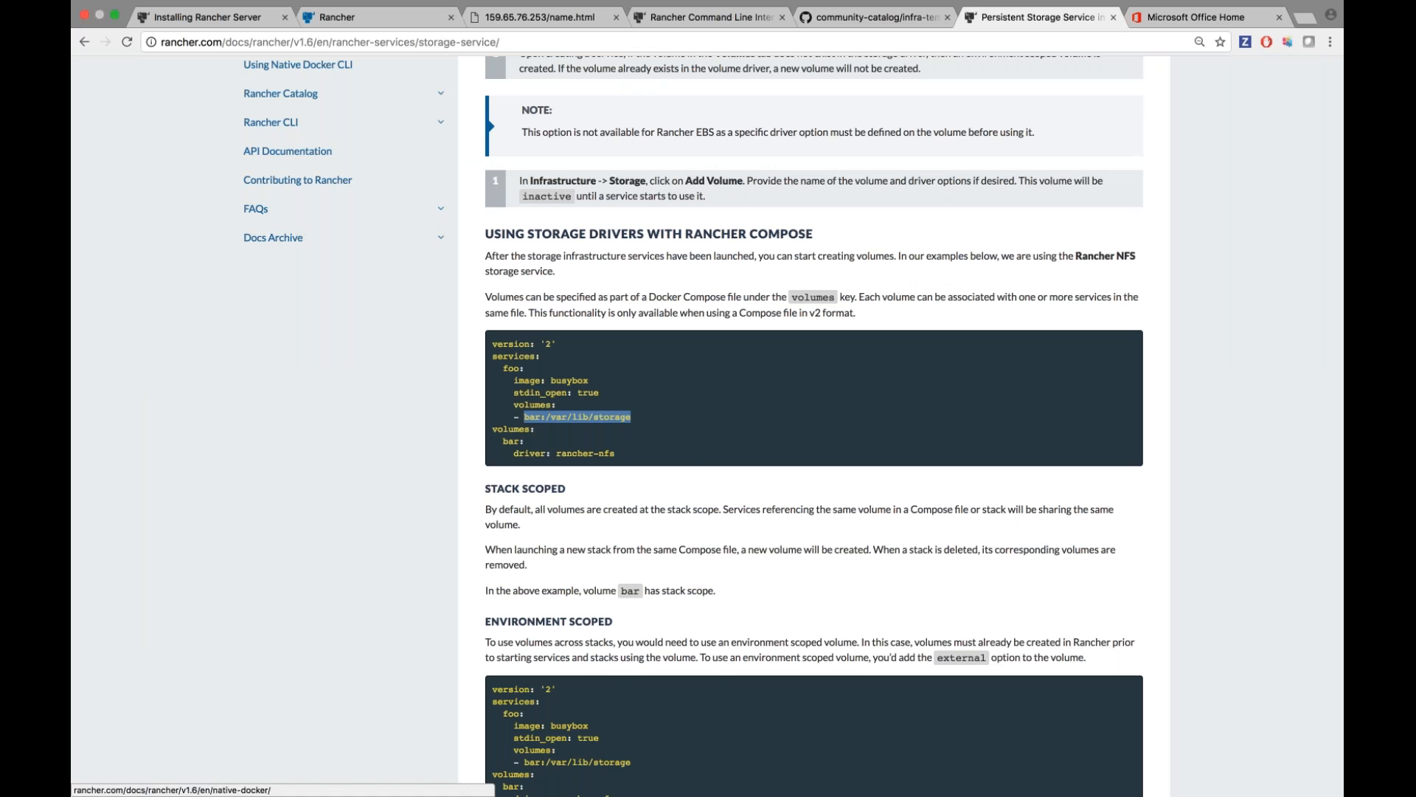
click(413, 16)
key(super+v)
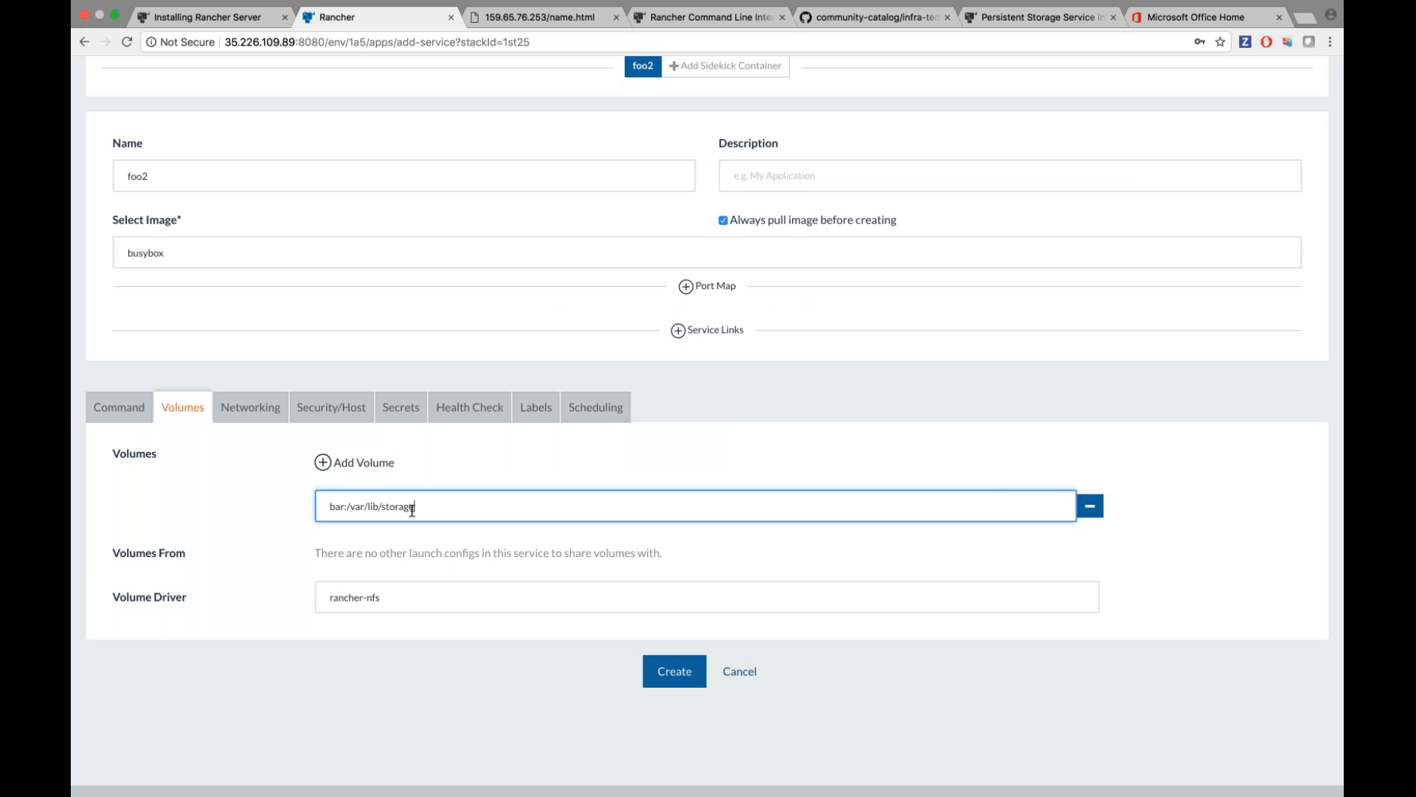
Recheck the docs example, review the command and console settings, and create foo2.
click(1032, 17)
click(649, 471)
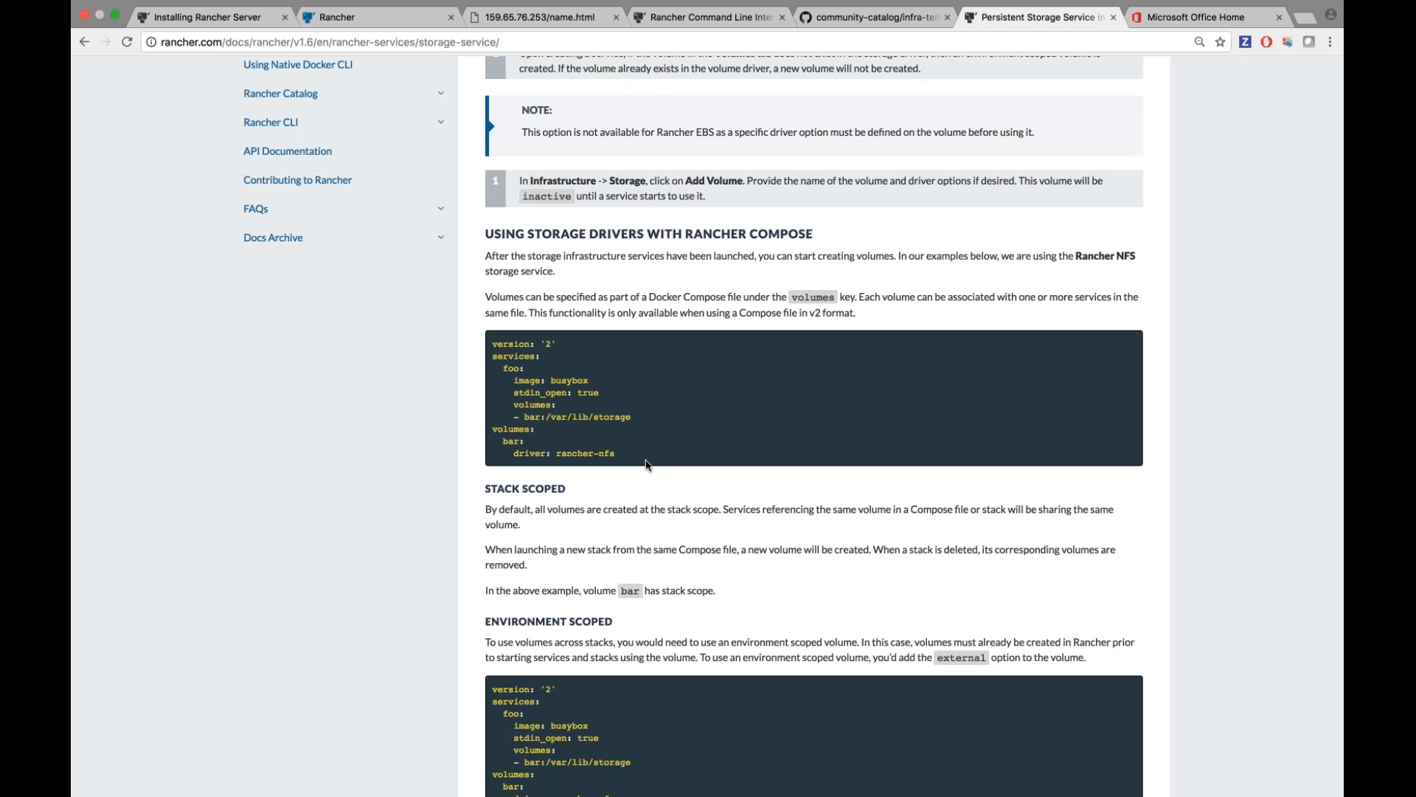
scroll(615, 461, down, 1)
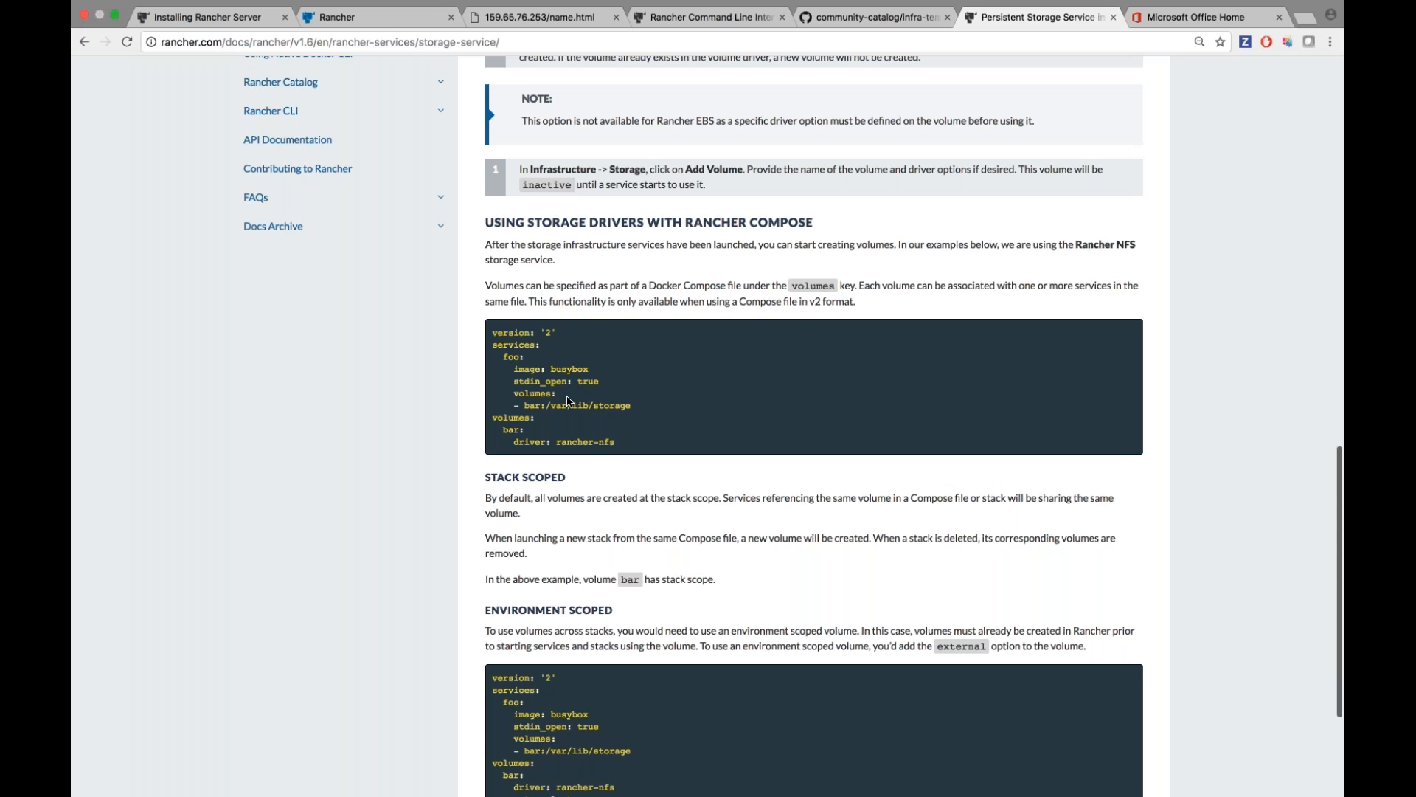
click(372, 18)
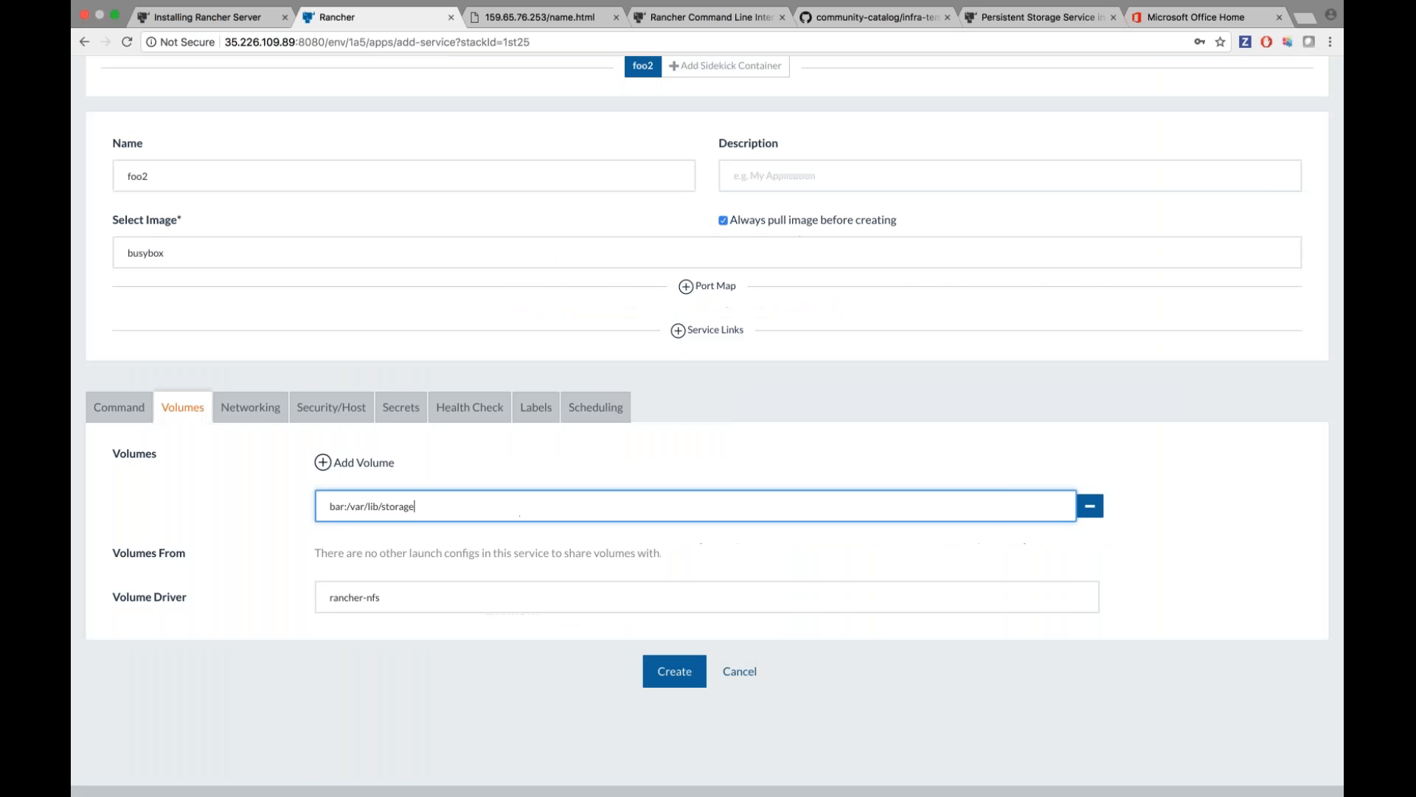
scroll(708, 426, down, 1)
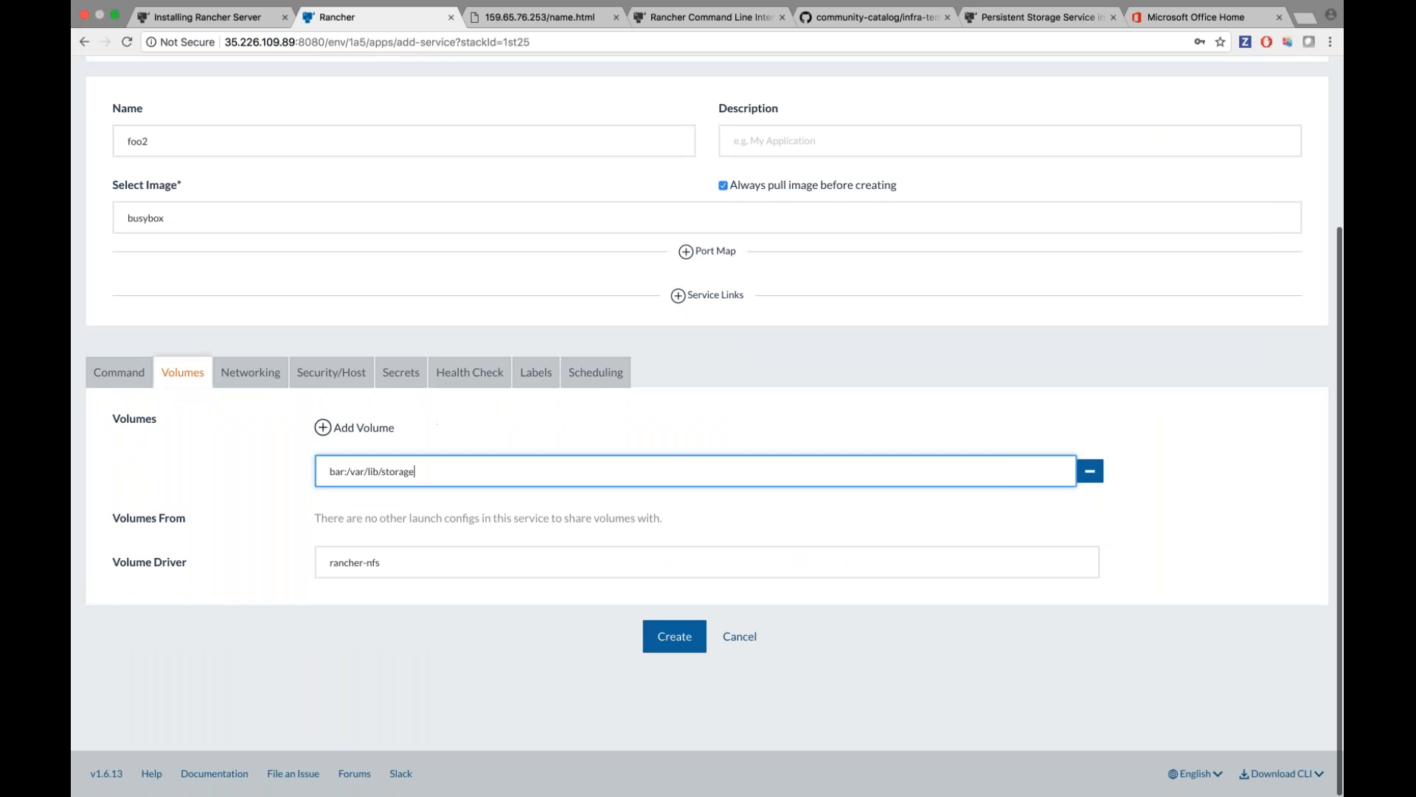
click(119, 372)
scroll(119, 372, down, 1)
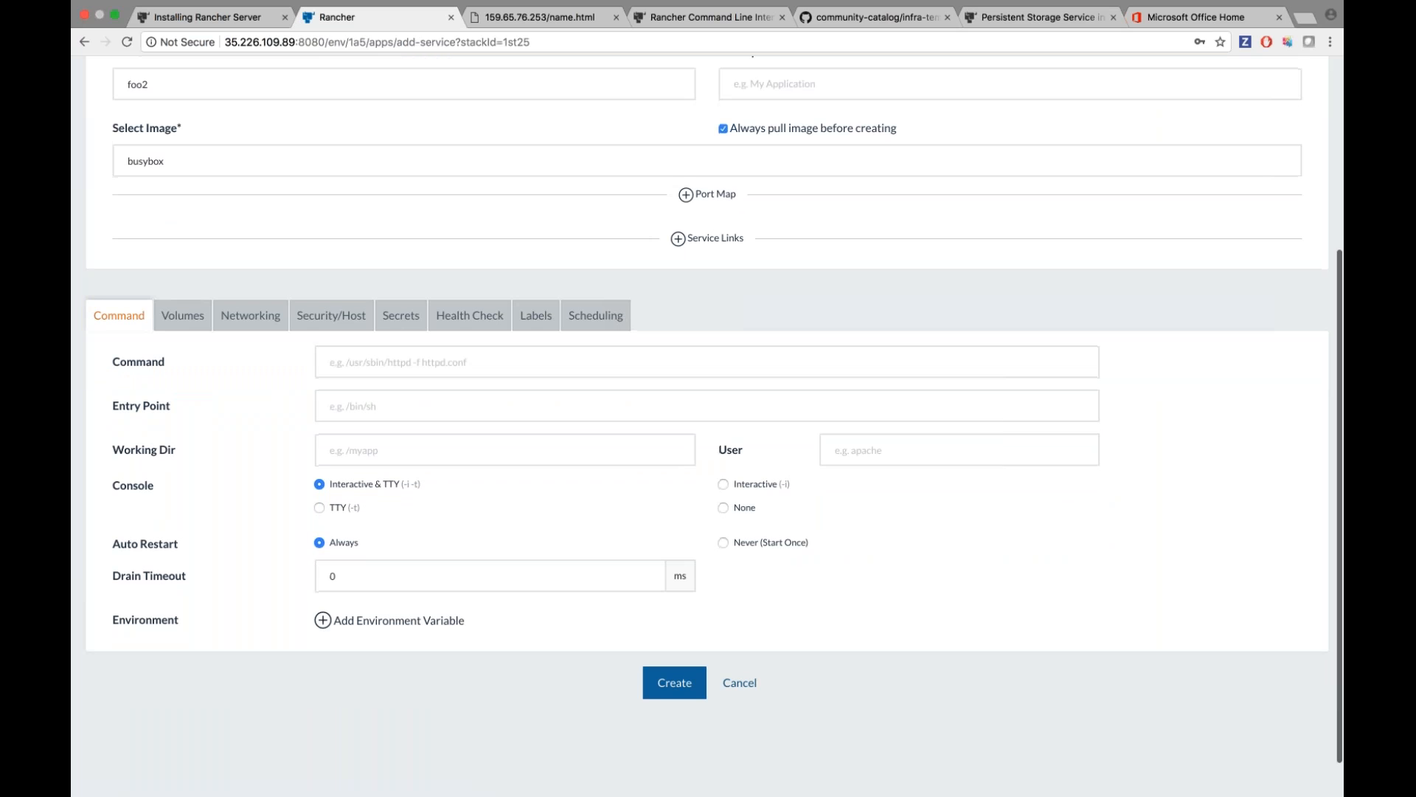
click(674, 682)
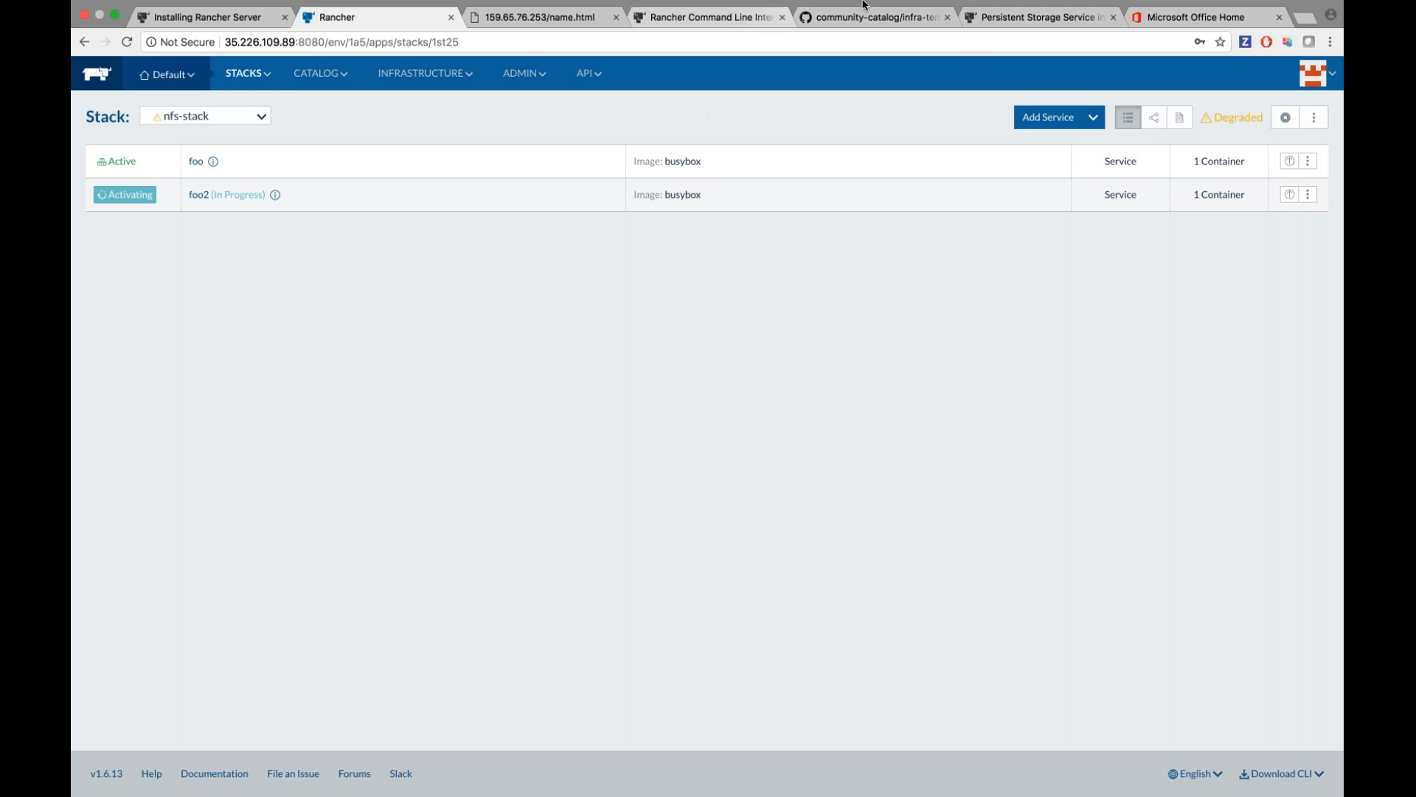
Inspect the alidns template's config.yml and version 2 docker-compose.yml in the community catalog.
click(860, 33)
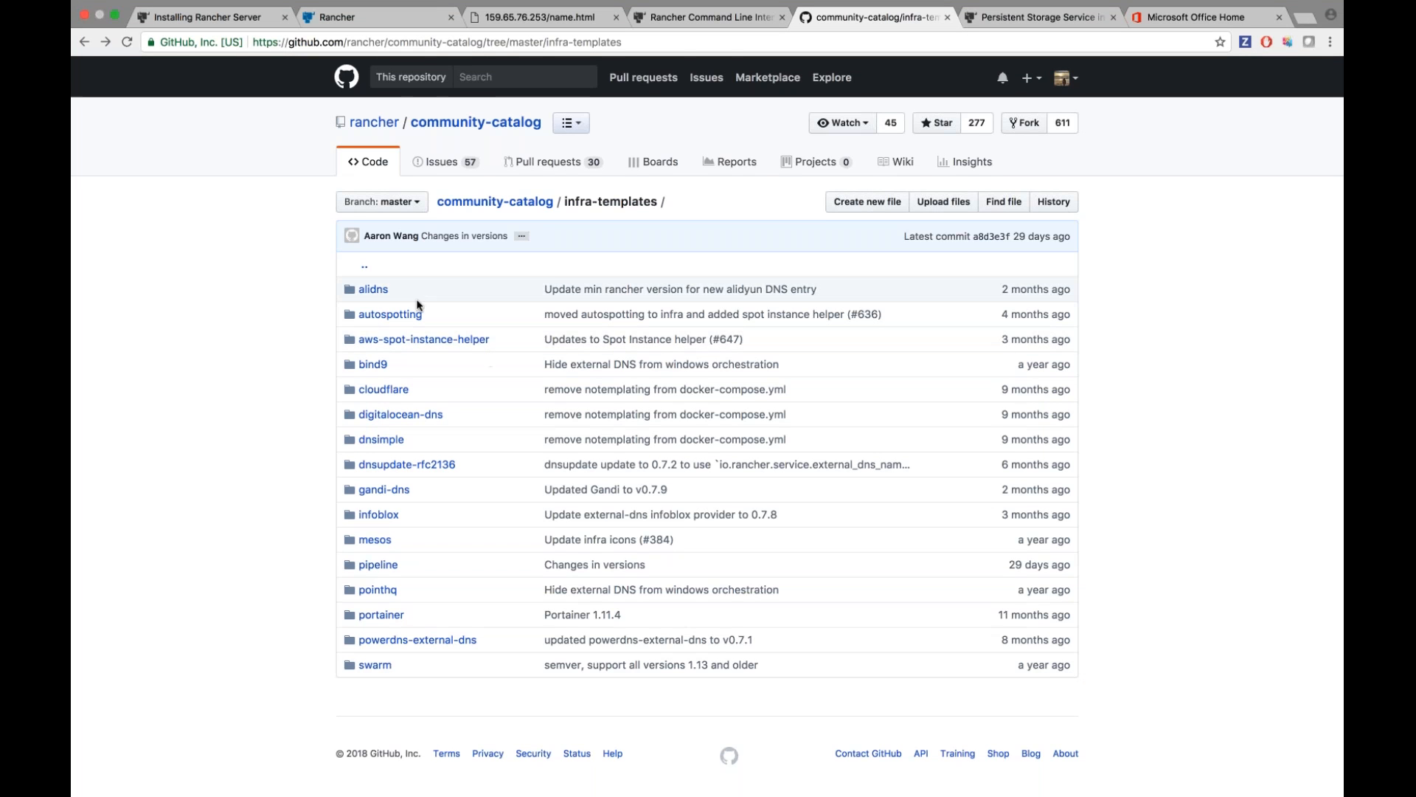
click(373, 289)
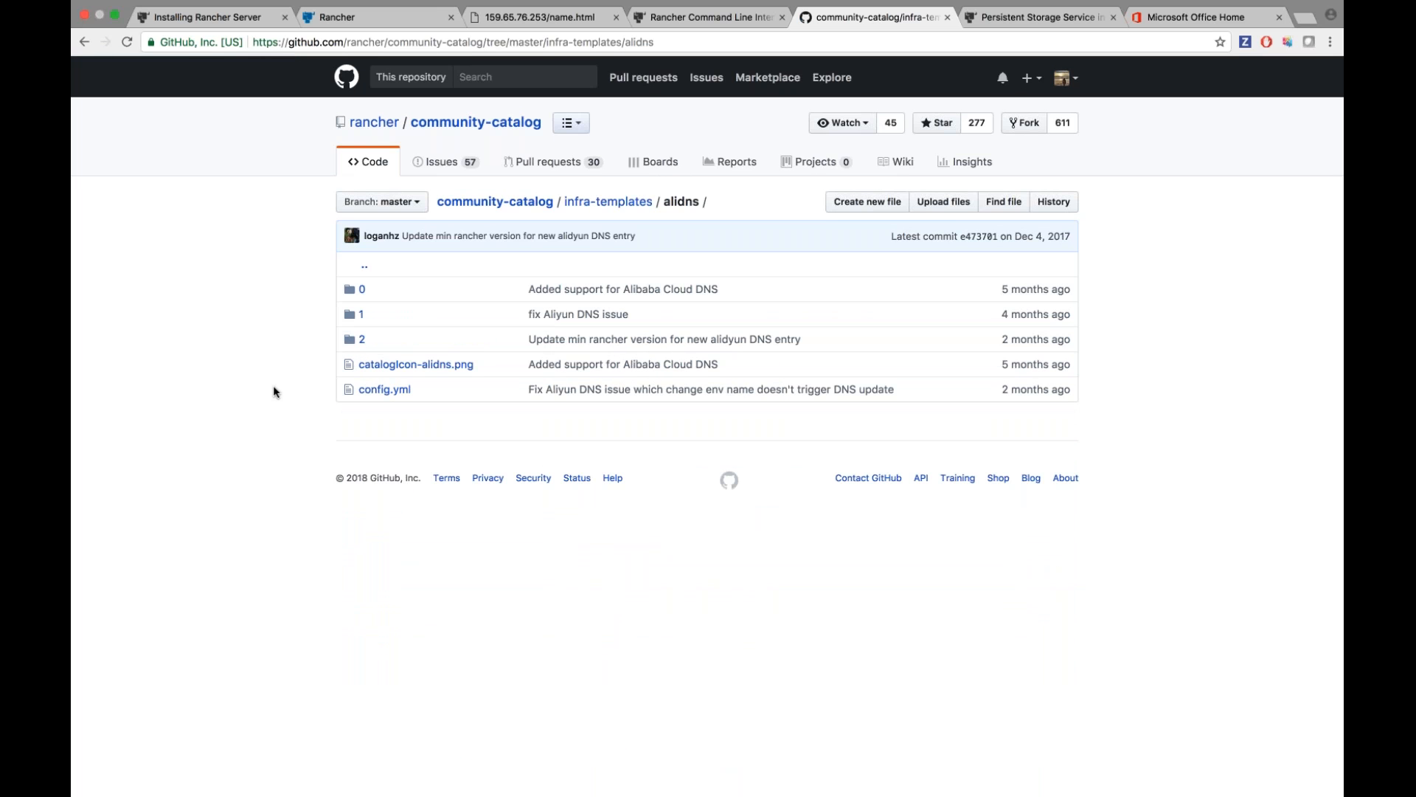
click(383, 389)
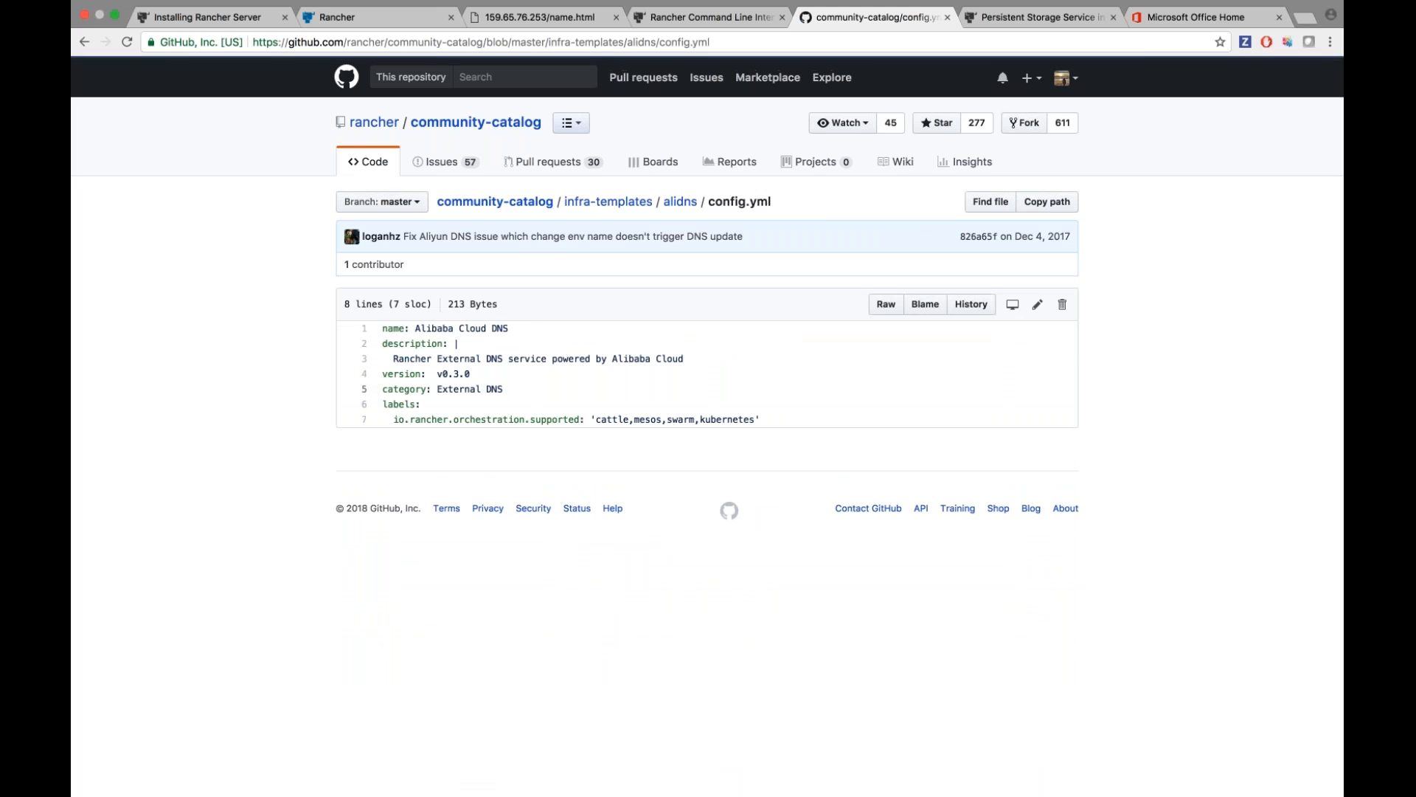
click(84, 42)
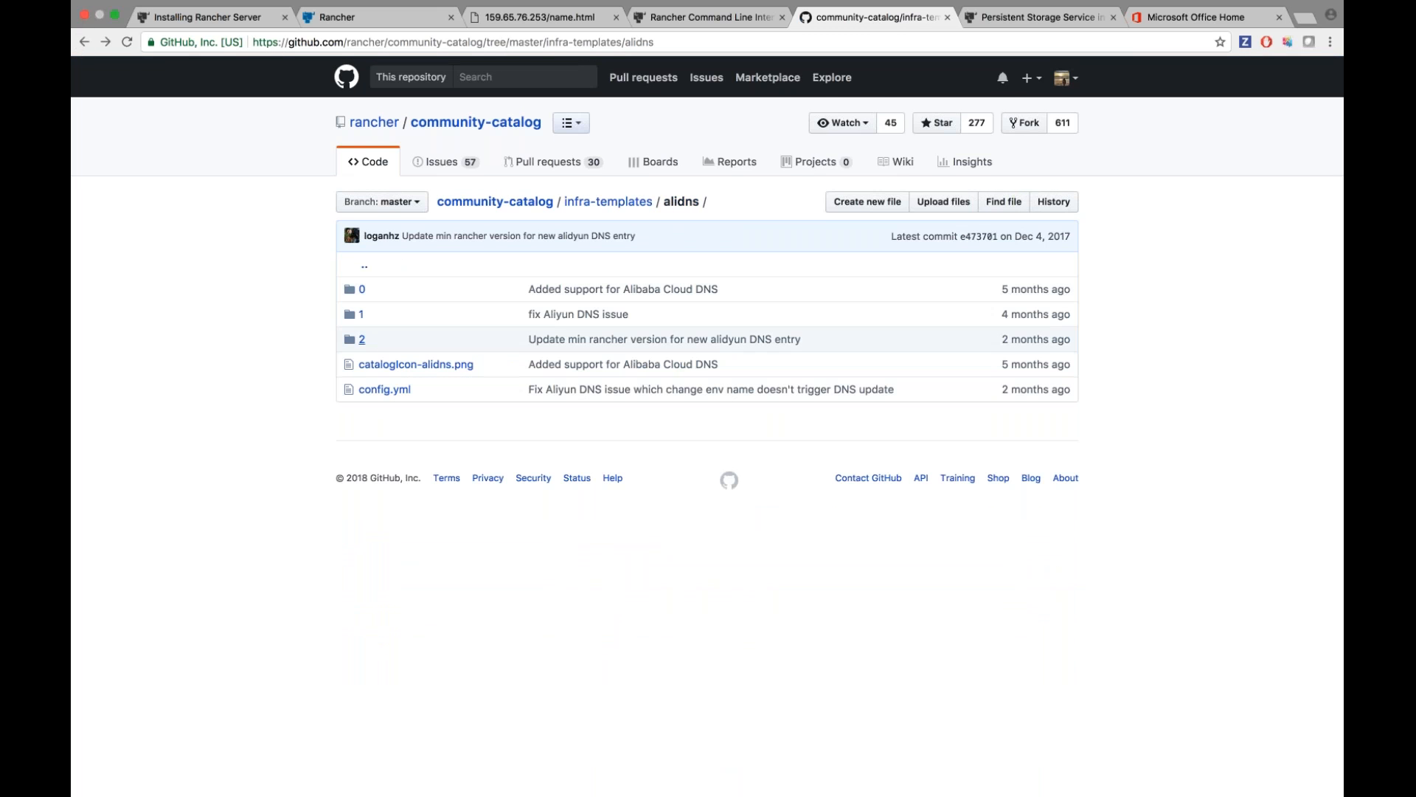
click(363, 340)
scroll(411, 339, down, 5)
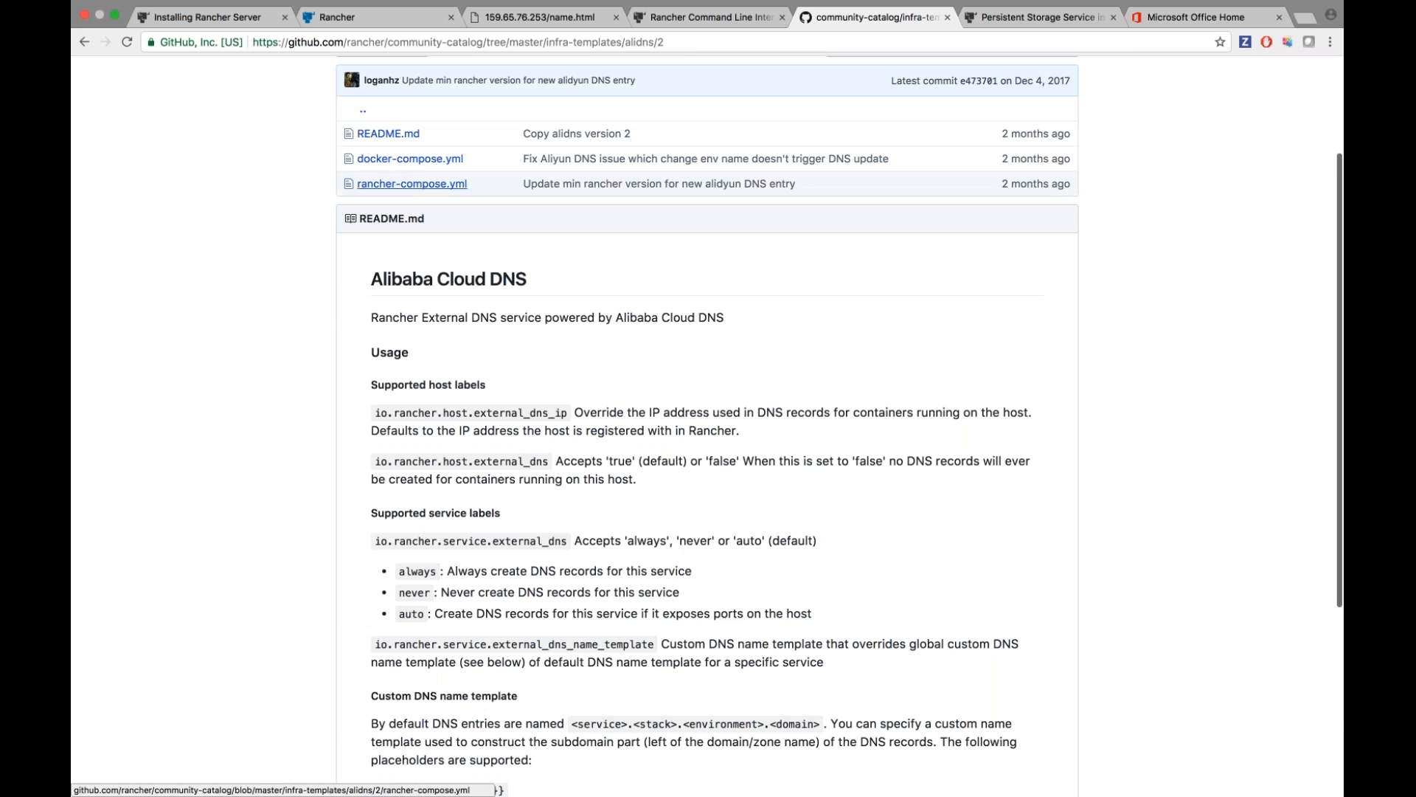
click(410, 158)
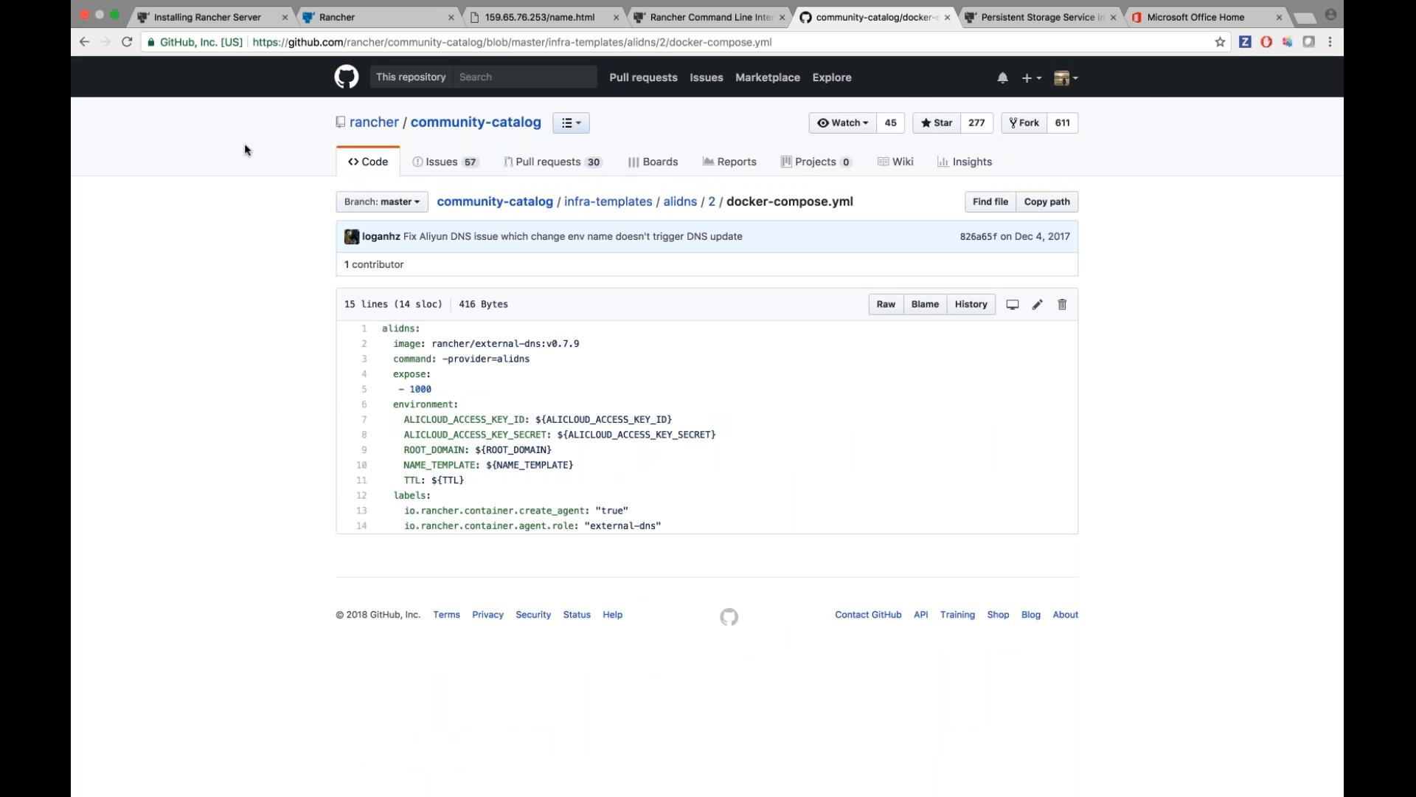
click(347, 16)
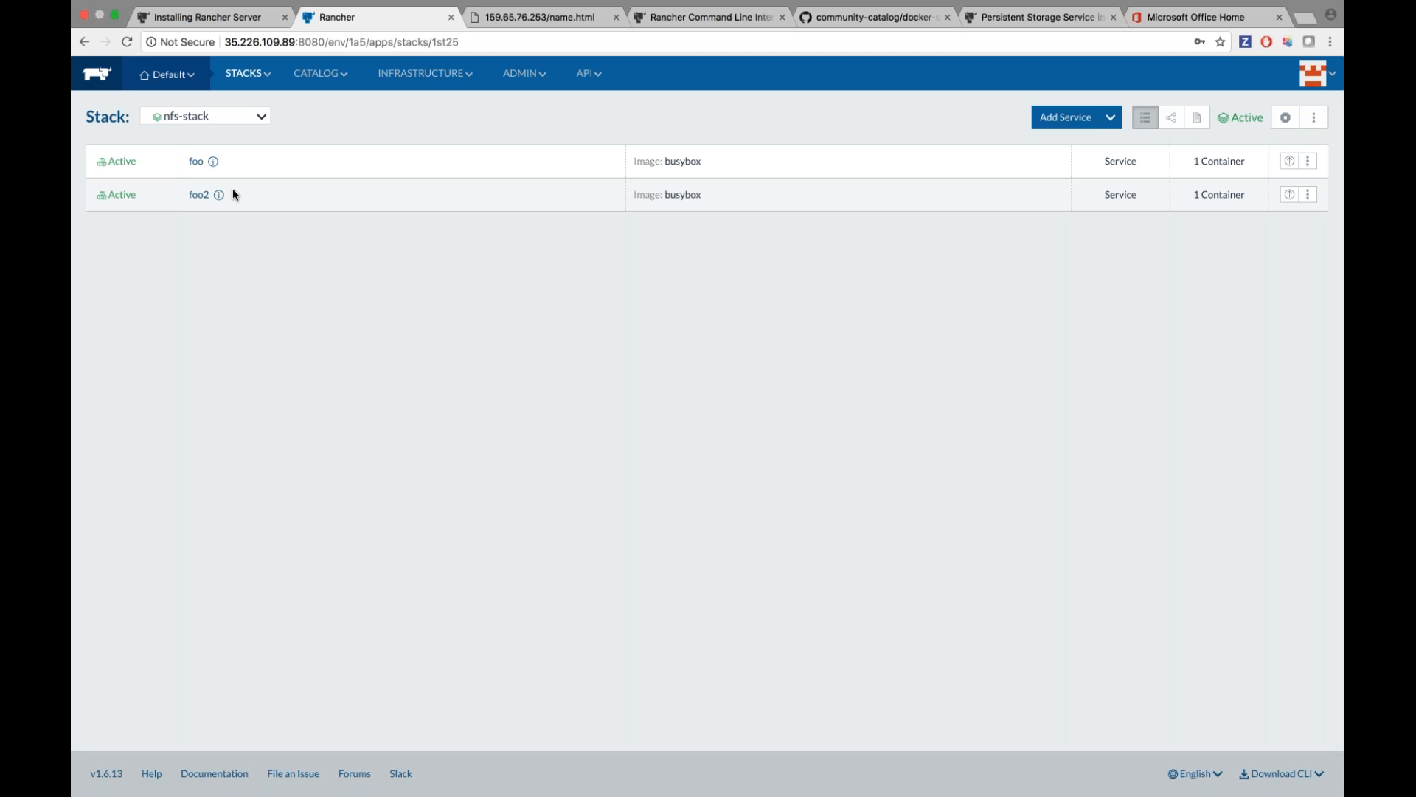
In the nfs-stack-foo-1 container shell, create a test directory in /var/lib/storage.
click(195, 161)
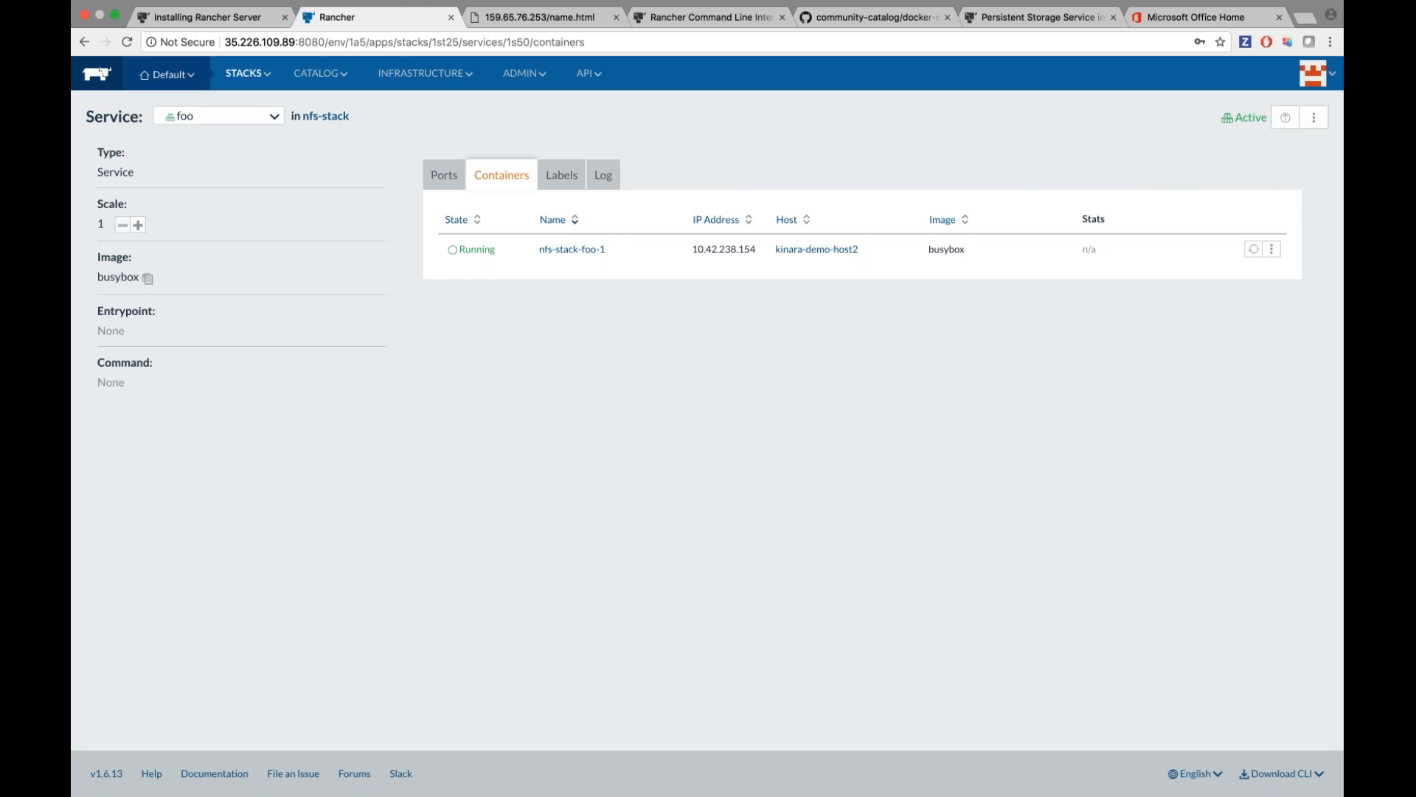
click(84, 41)
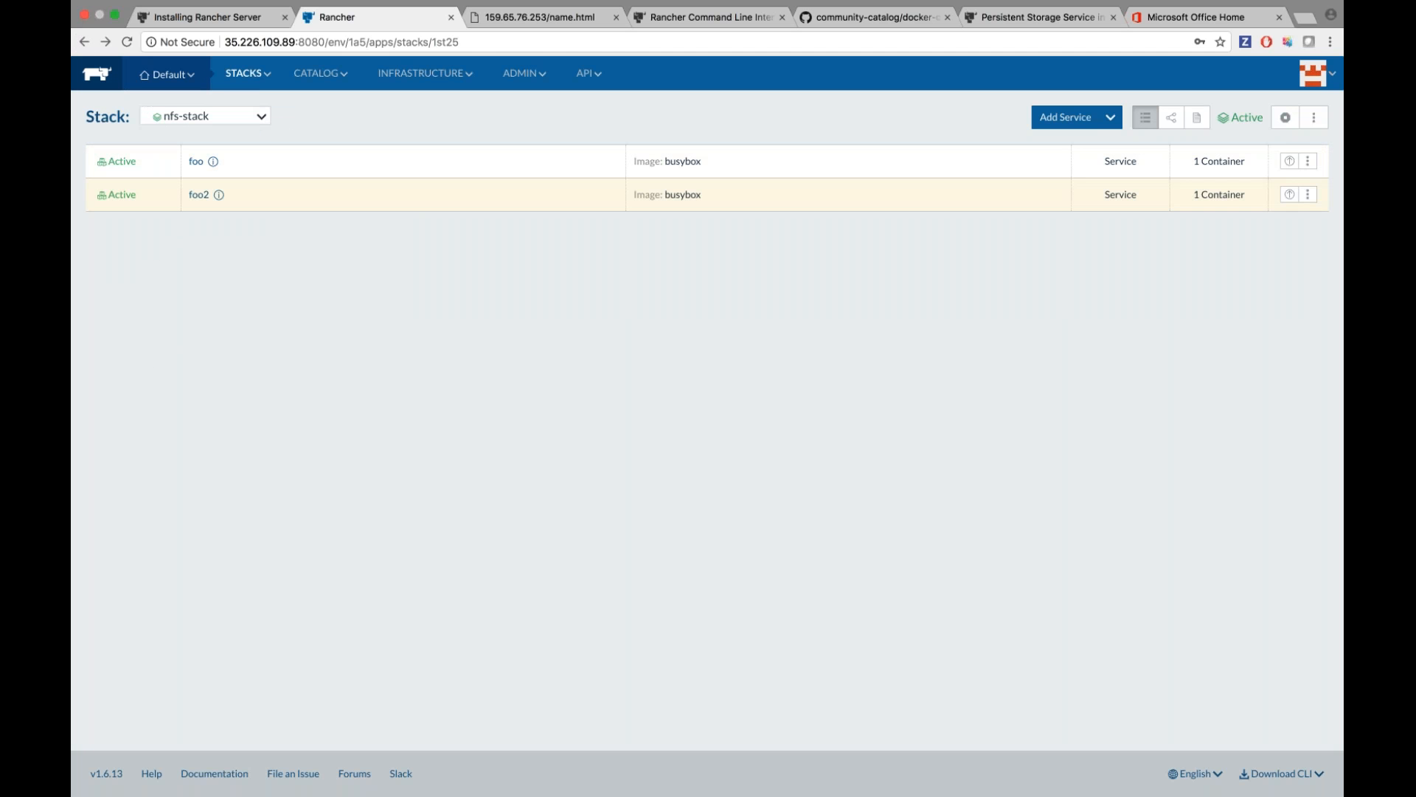
click(196, 161)
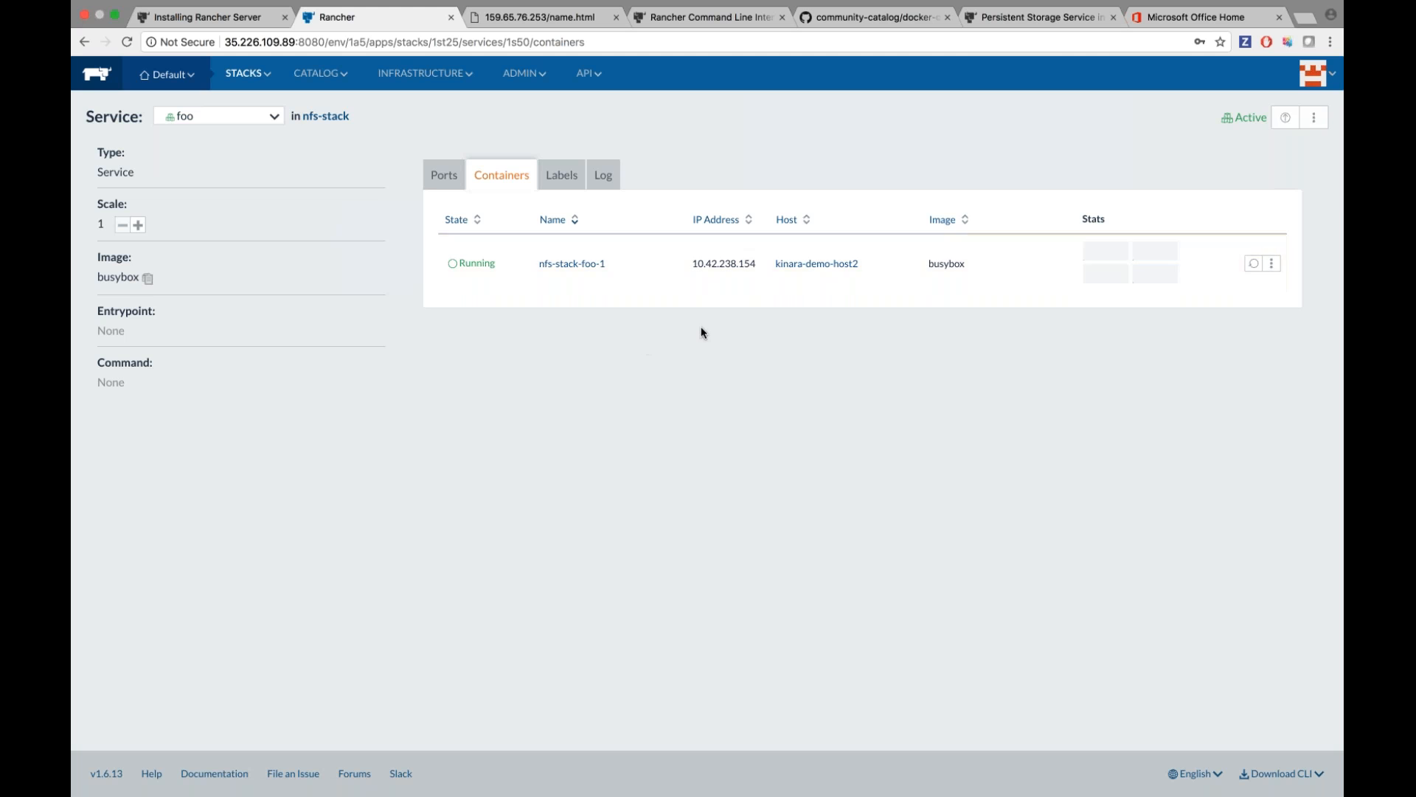
click(1272, 264)
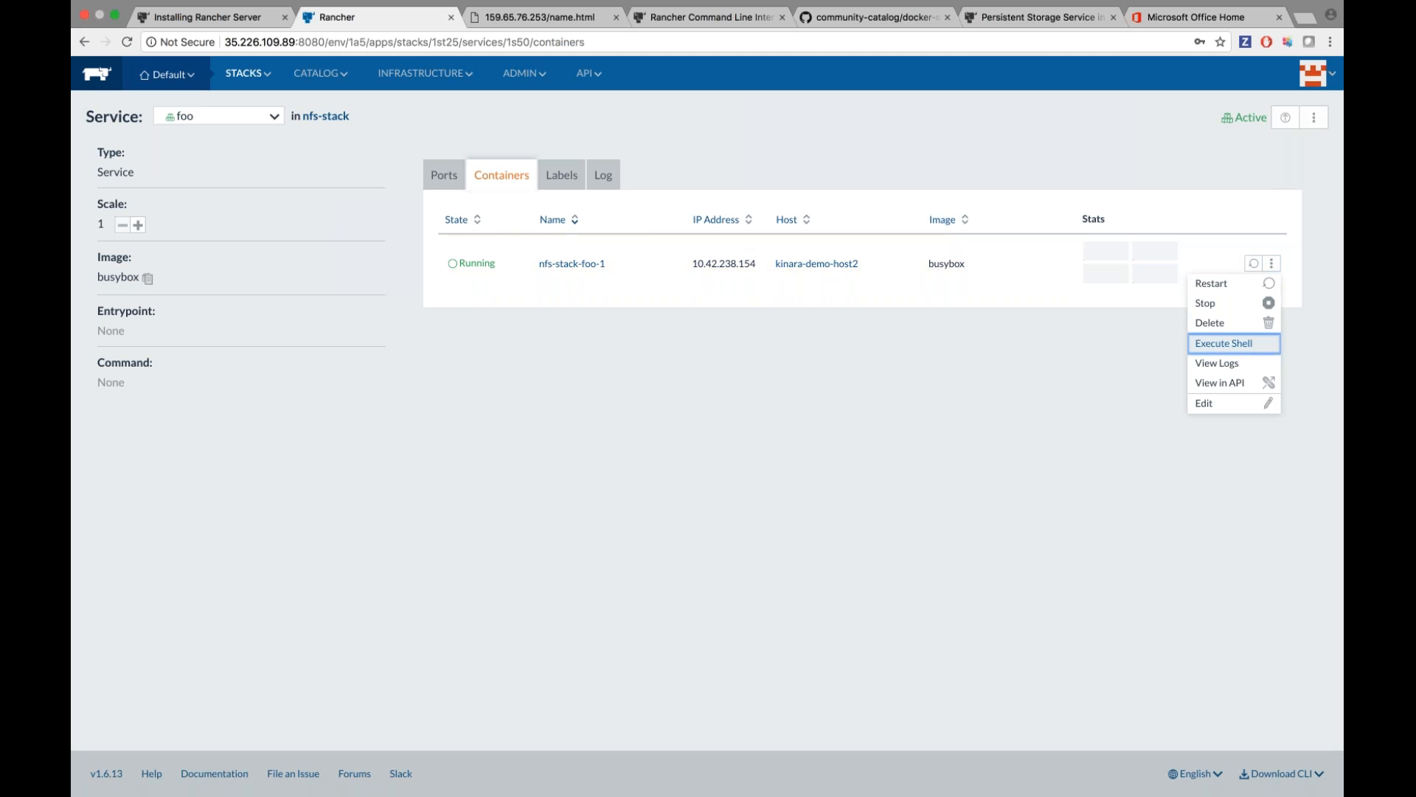
click(1223, 343)
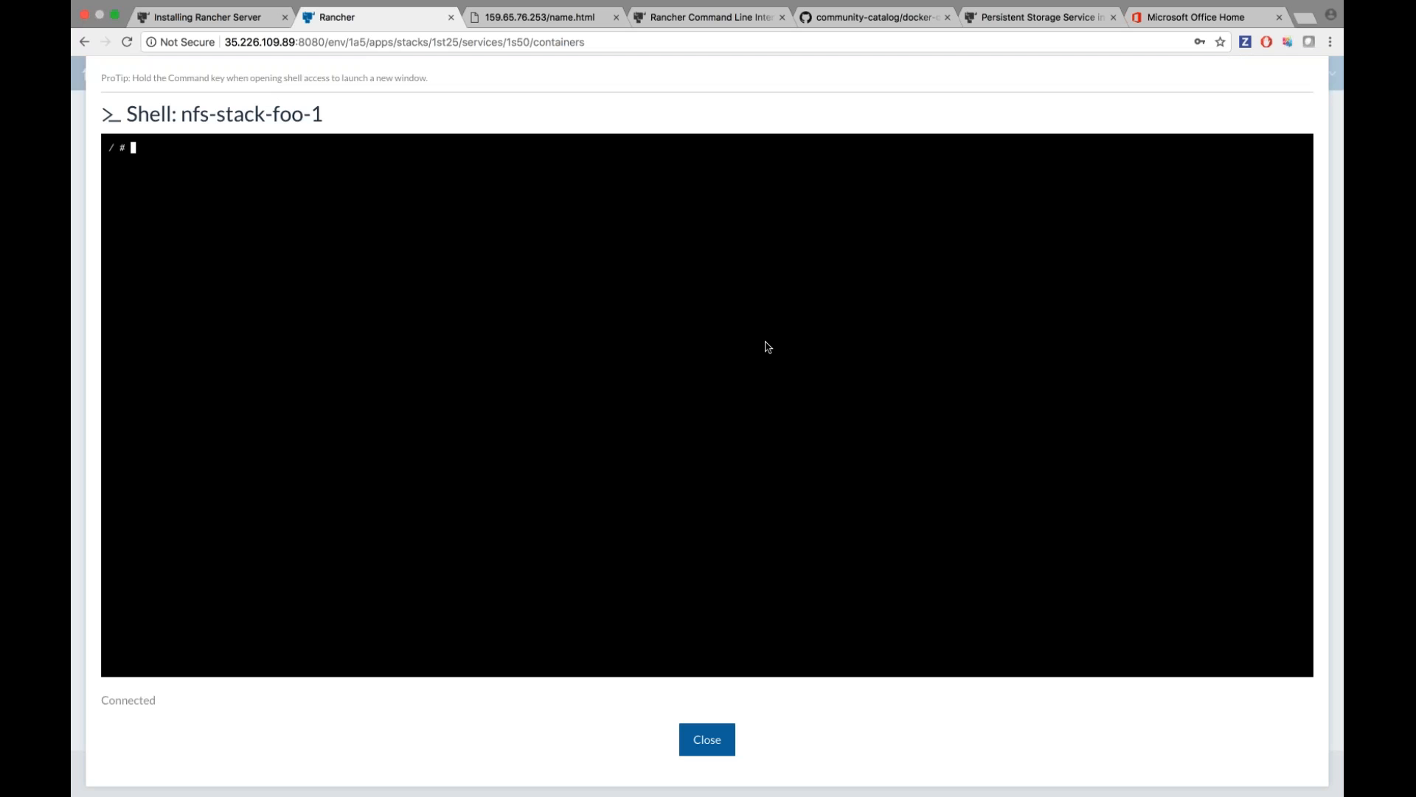
text(cd /vo)
text(r/lib/storage)
key(Return)
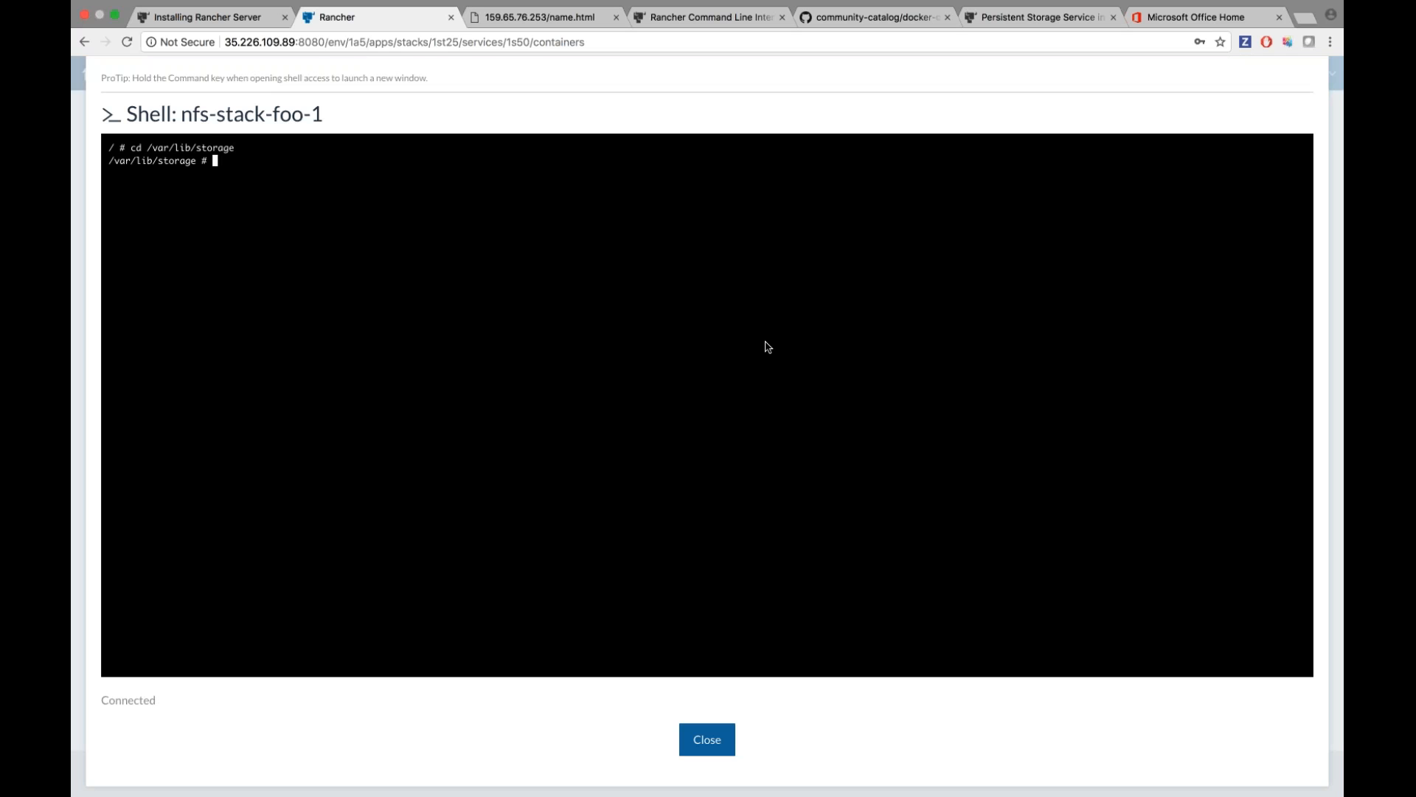
text(ls)
key(Return)
text(mkdir test)
key(Return)
text(ls)
key(Return)
click(707, 738)
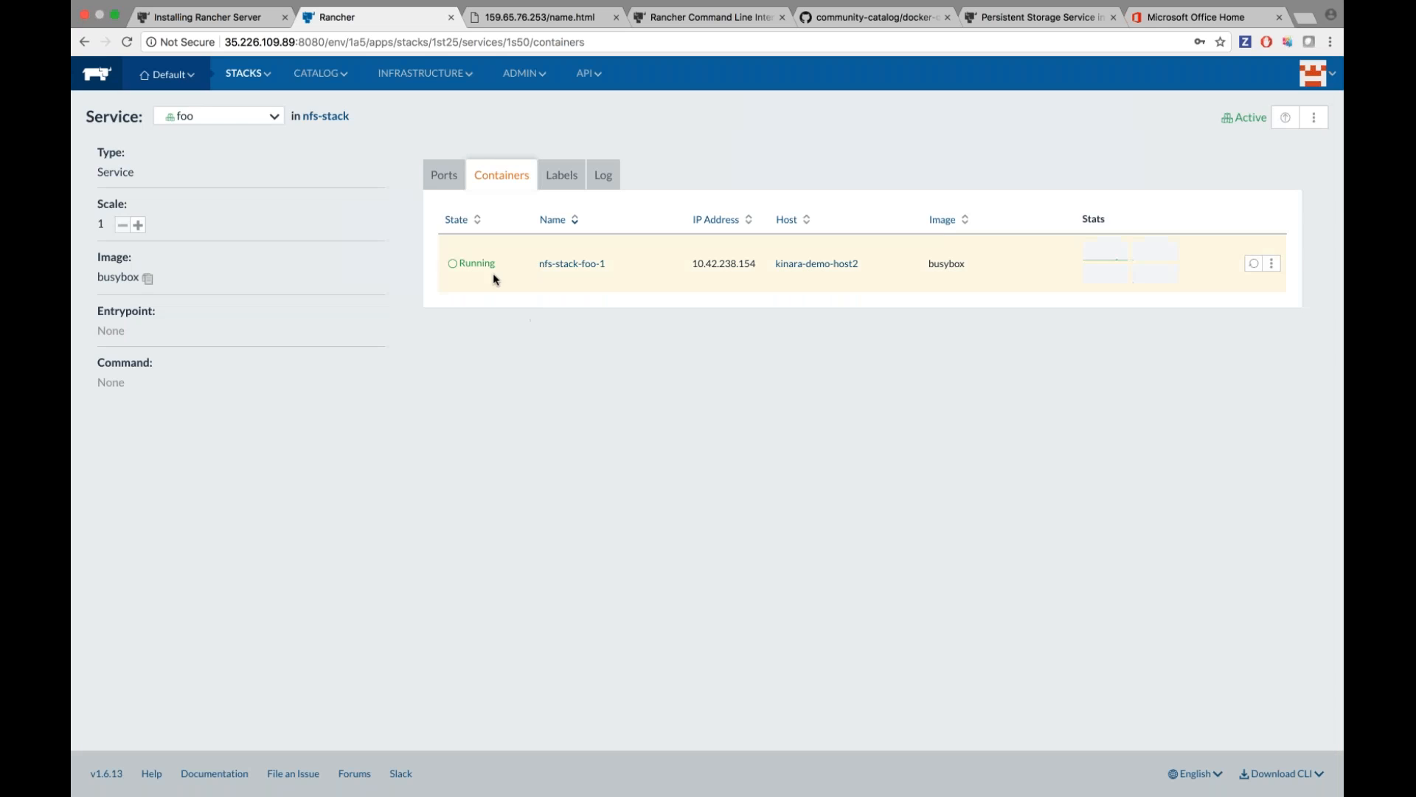
List /var/lib/storage in the nfs-stack-foo2-1 shell to confirm the test directory appears.
click(81, 42)
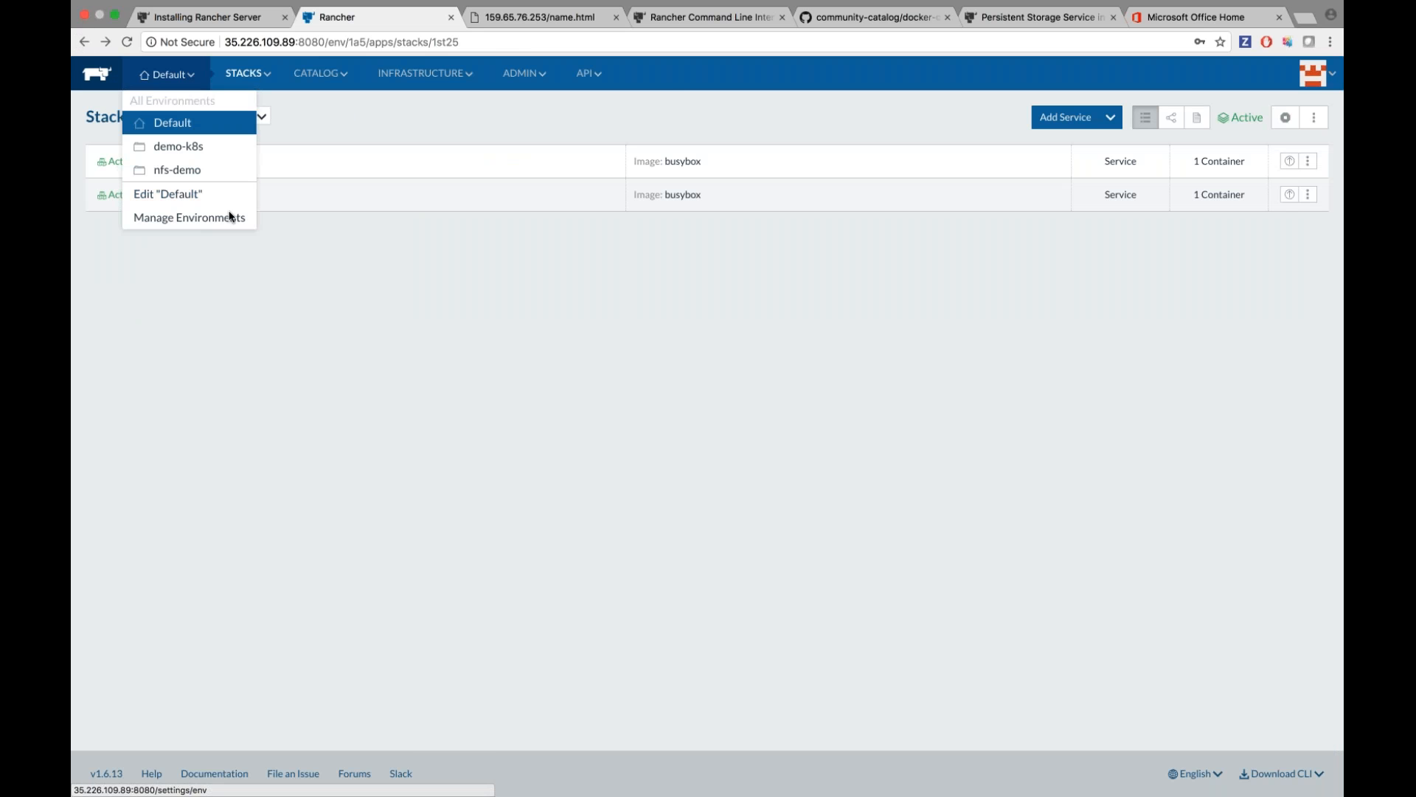
click(198, 194)
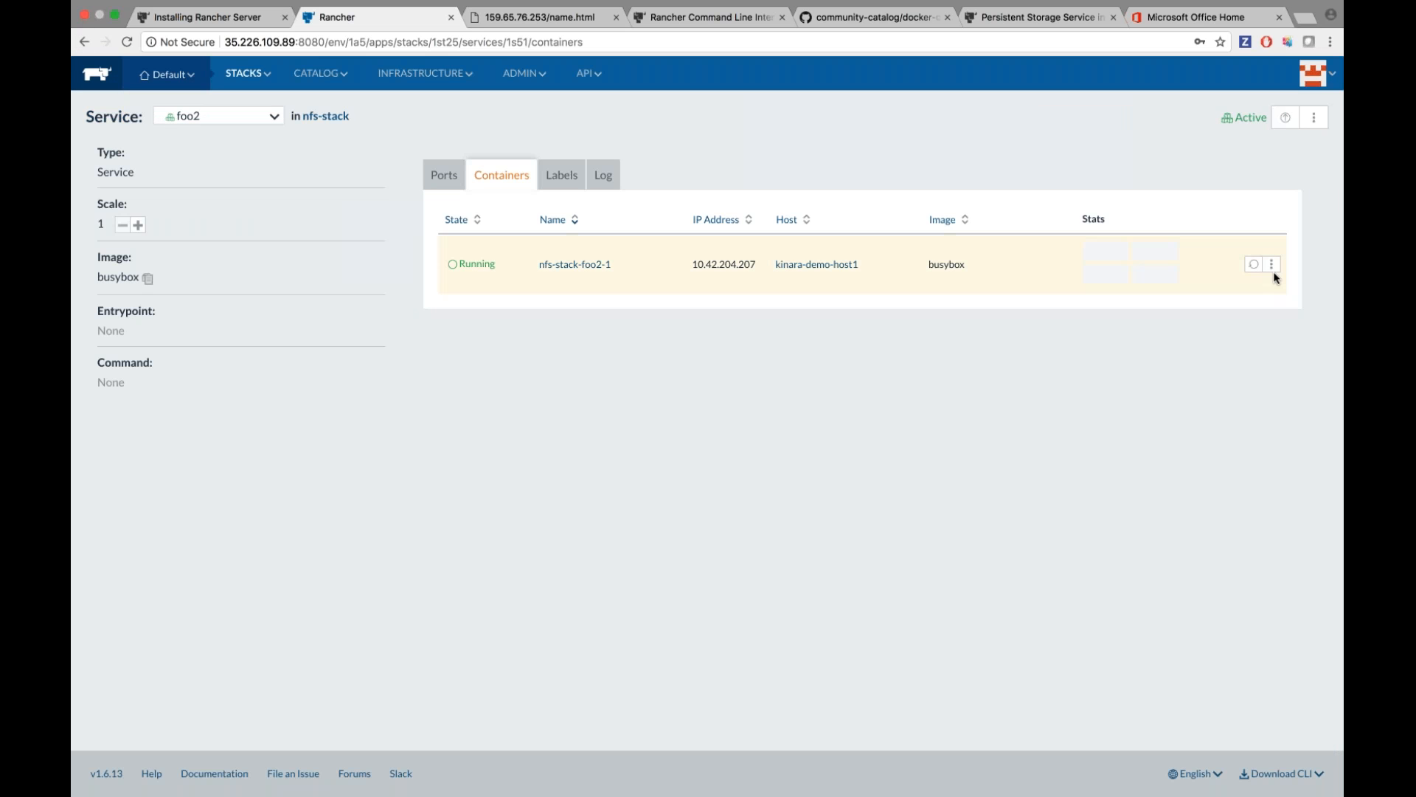
click(1271, 263)
click(1226, 344)
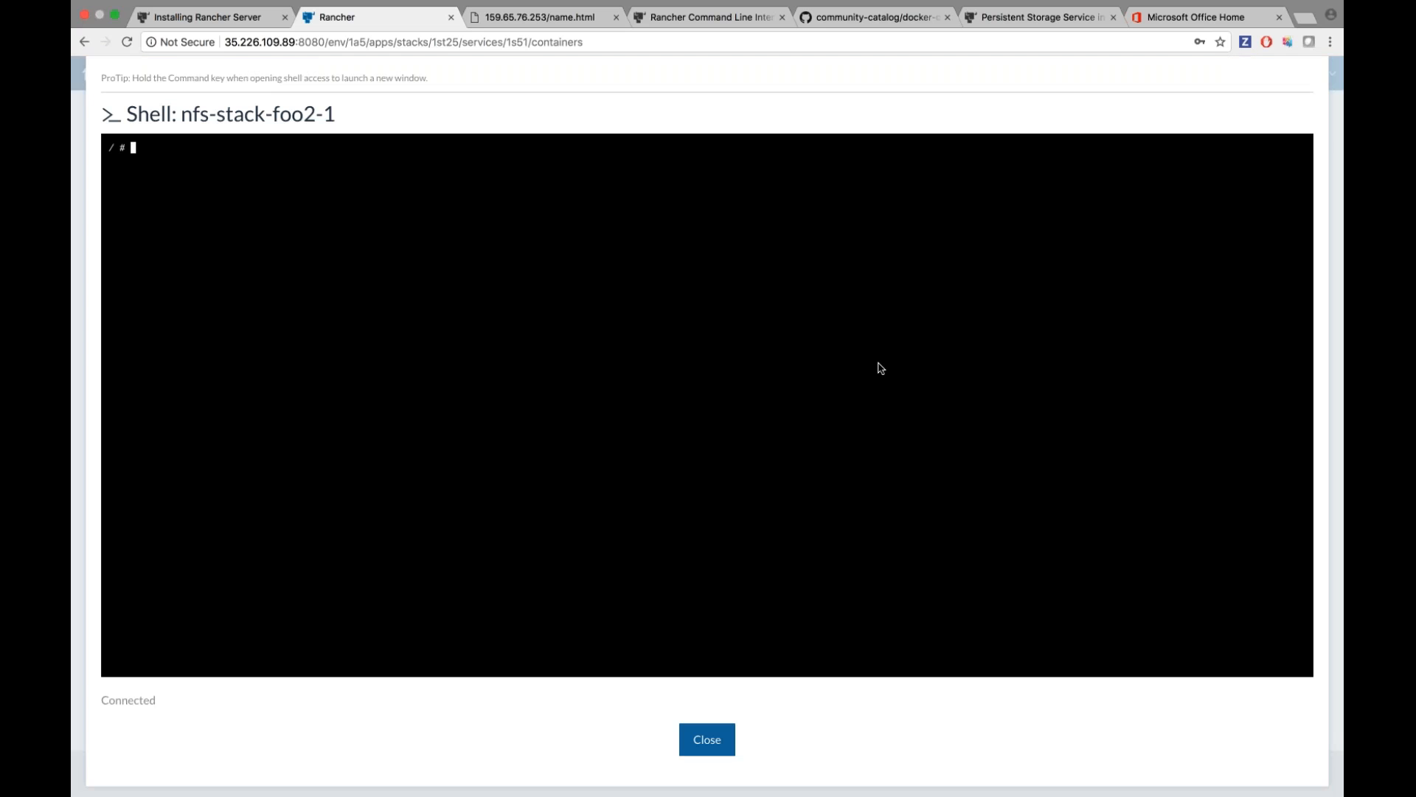
text(cd /var/lib/storage)
key(Return)
text(ls)
key(Return)
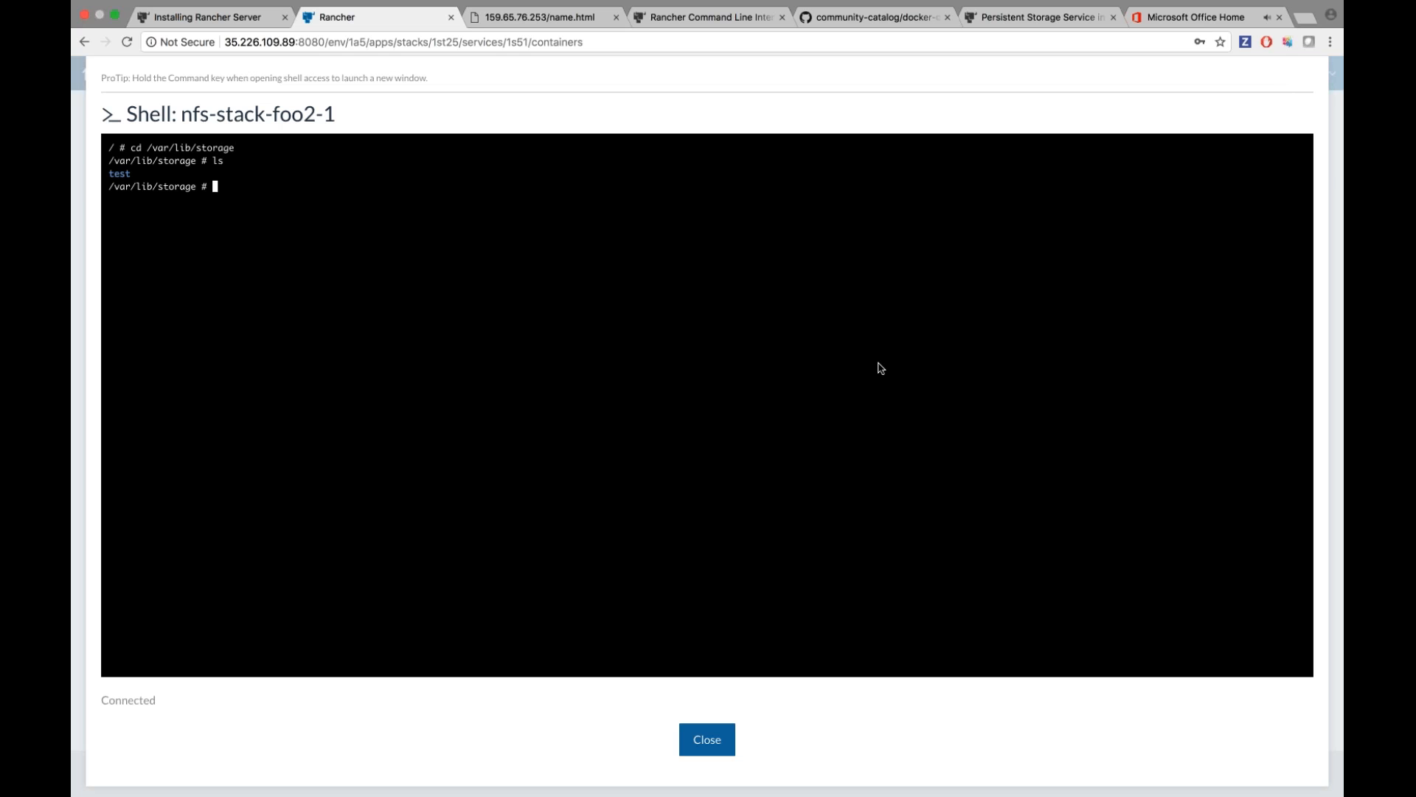
click(706, 739)
Show all stacks and browse the Catalog, Infrastructure and API menus.
mouse_move(248, 73)
click(243, 106)
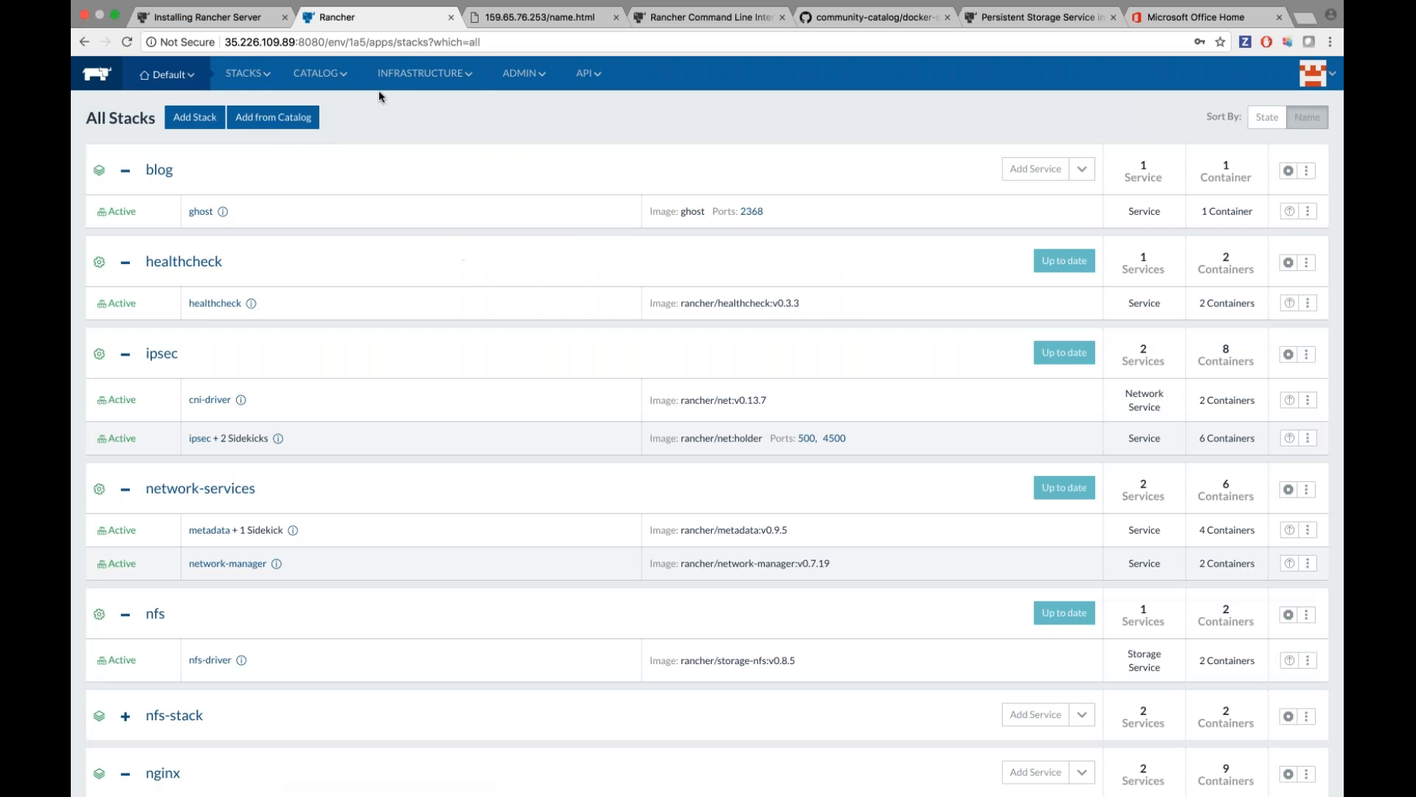
mouse_move(345, 76)
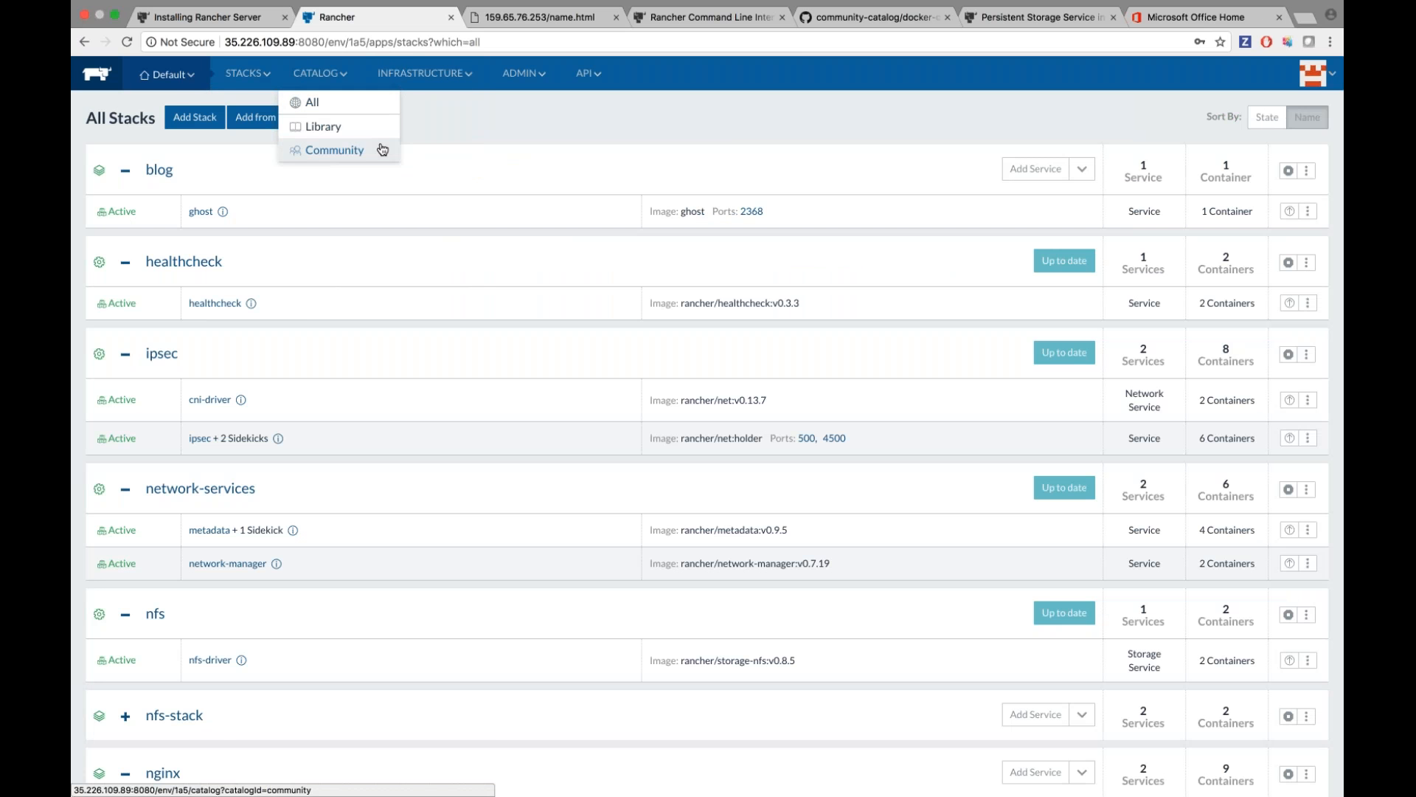
scroll(342, 399, down, 2)
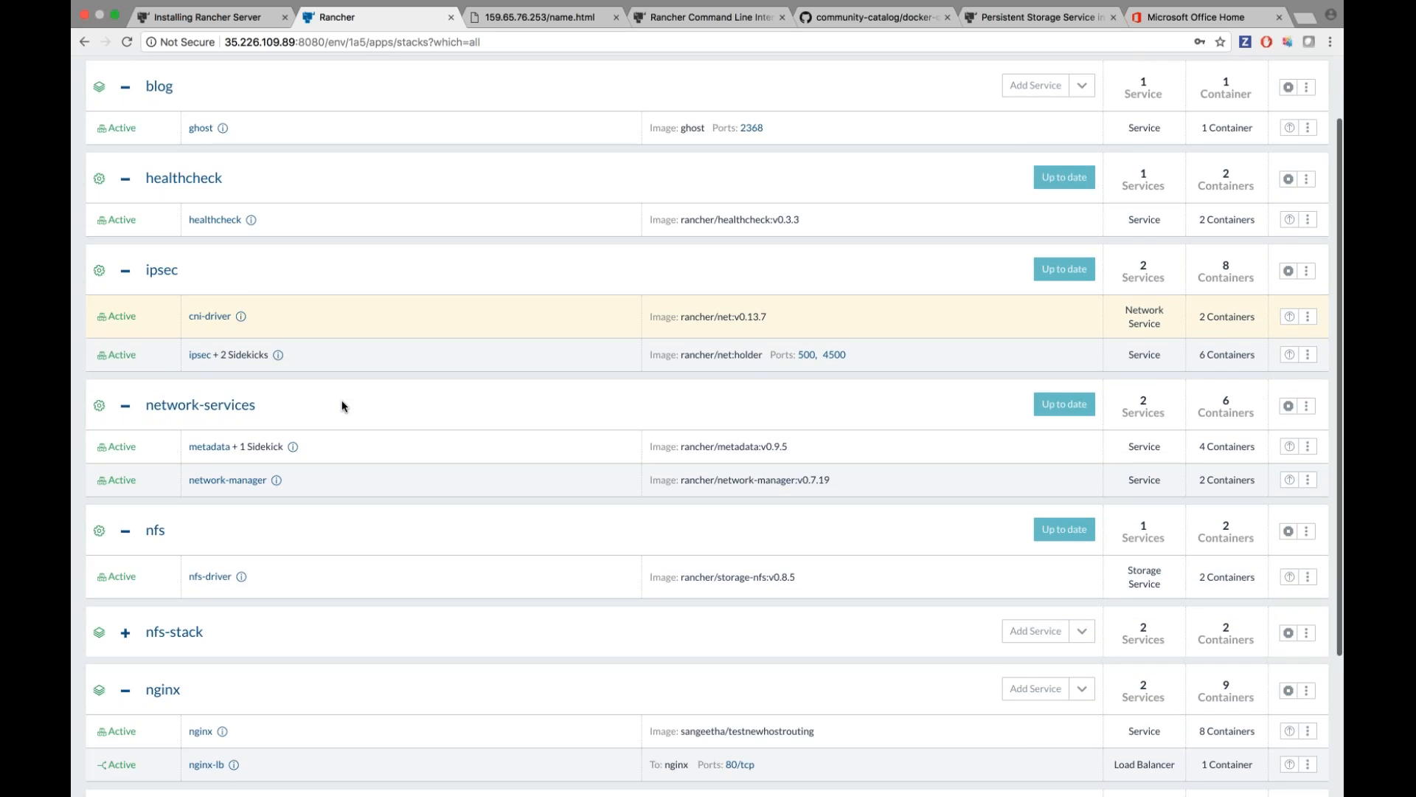
scroll(343, 400, up, 2)
mouse_move(421, 73)
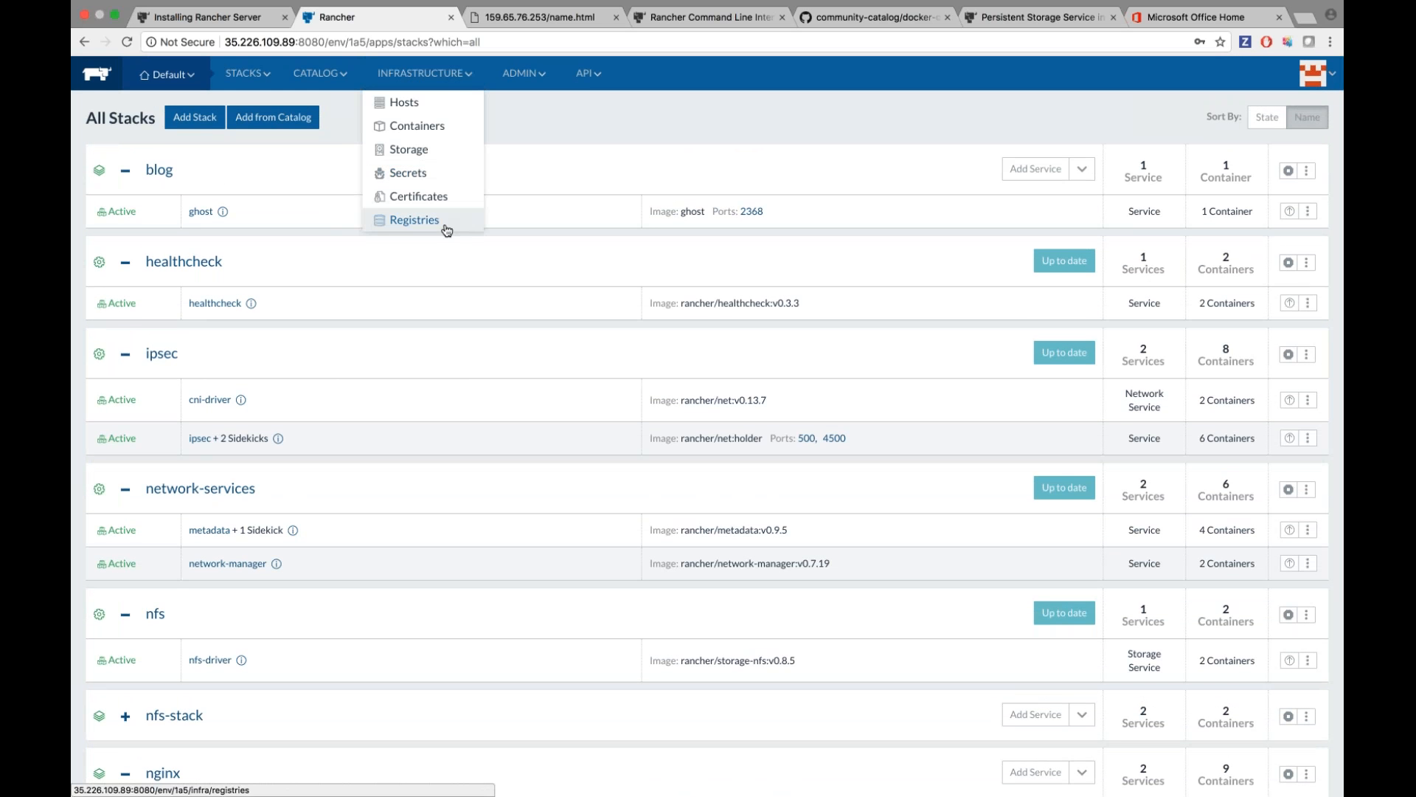
mouse_move(595, 84)
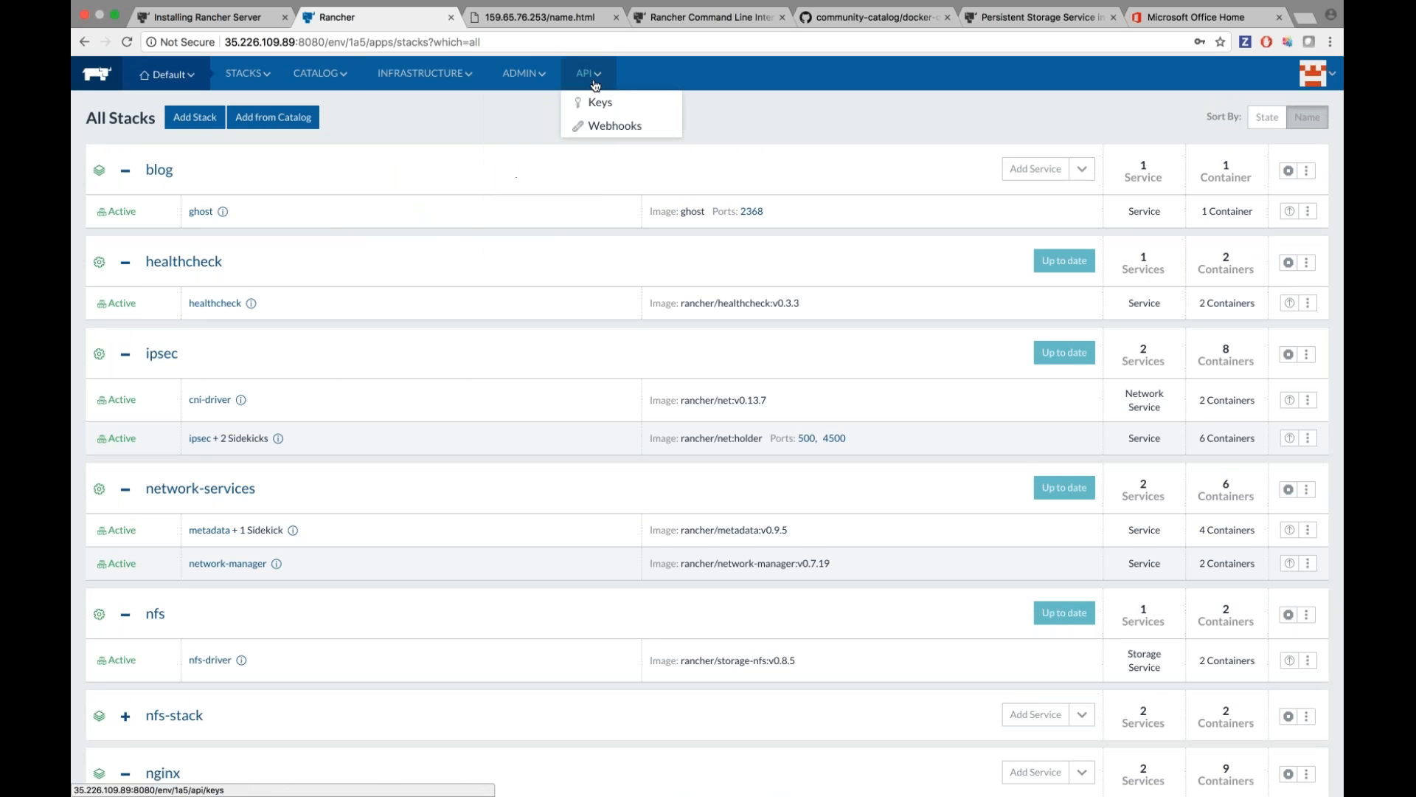
scroll(414, 246, down, 5)
scroll(224, 143, up, 2)
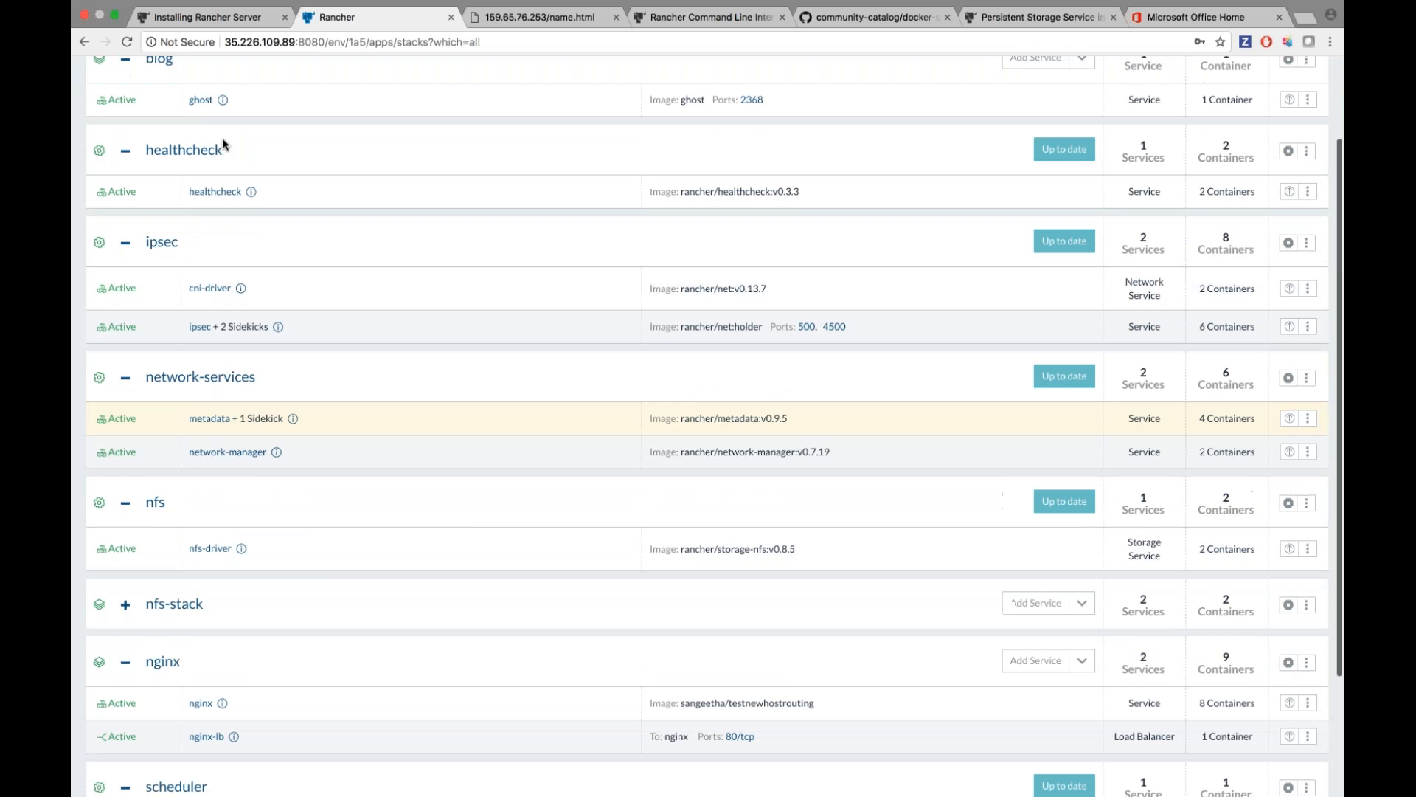
scroll(223, 144, up, 3)
mouse_move(166, 74)
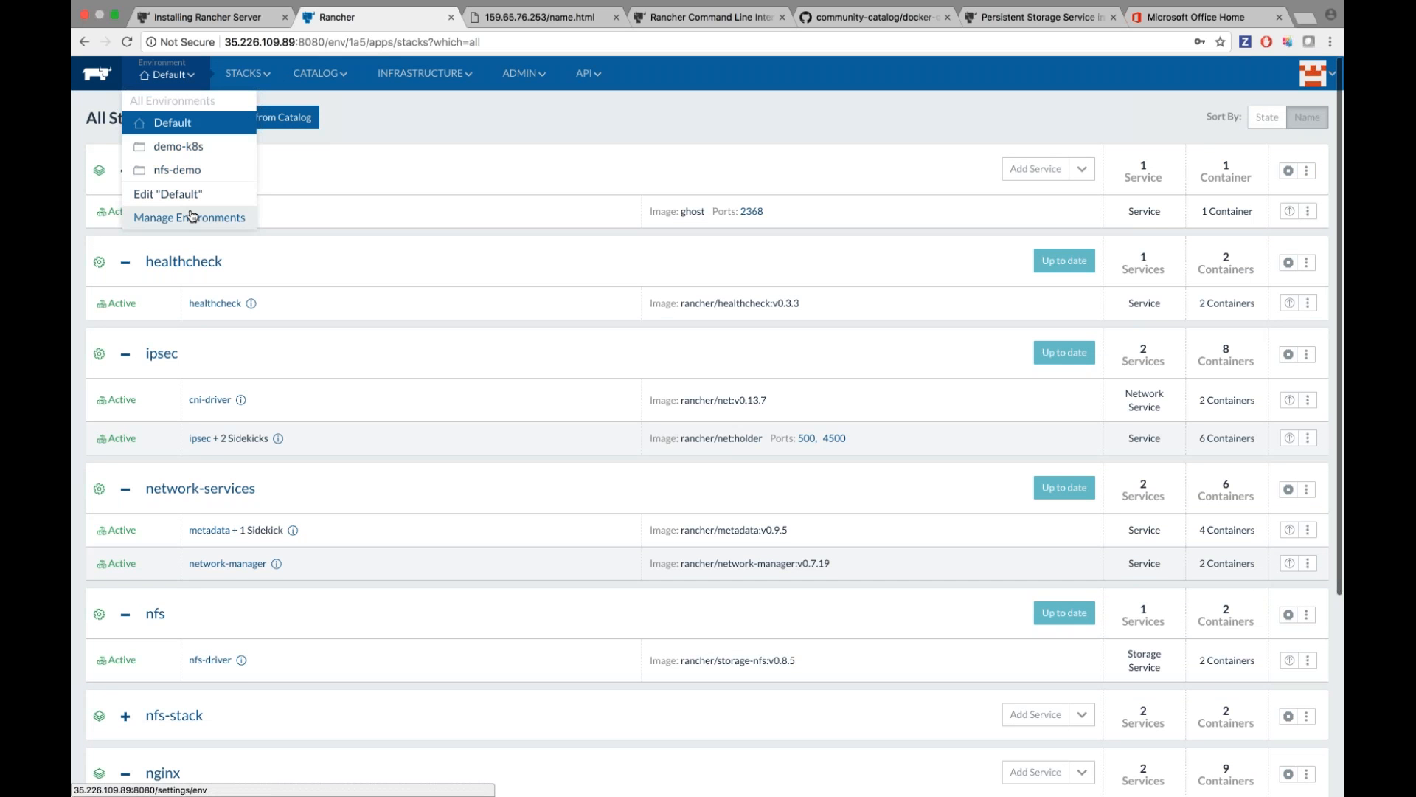
Start a new environment named k8s based on the Kubernetes template.
click(191, 217)
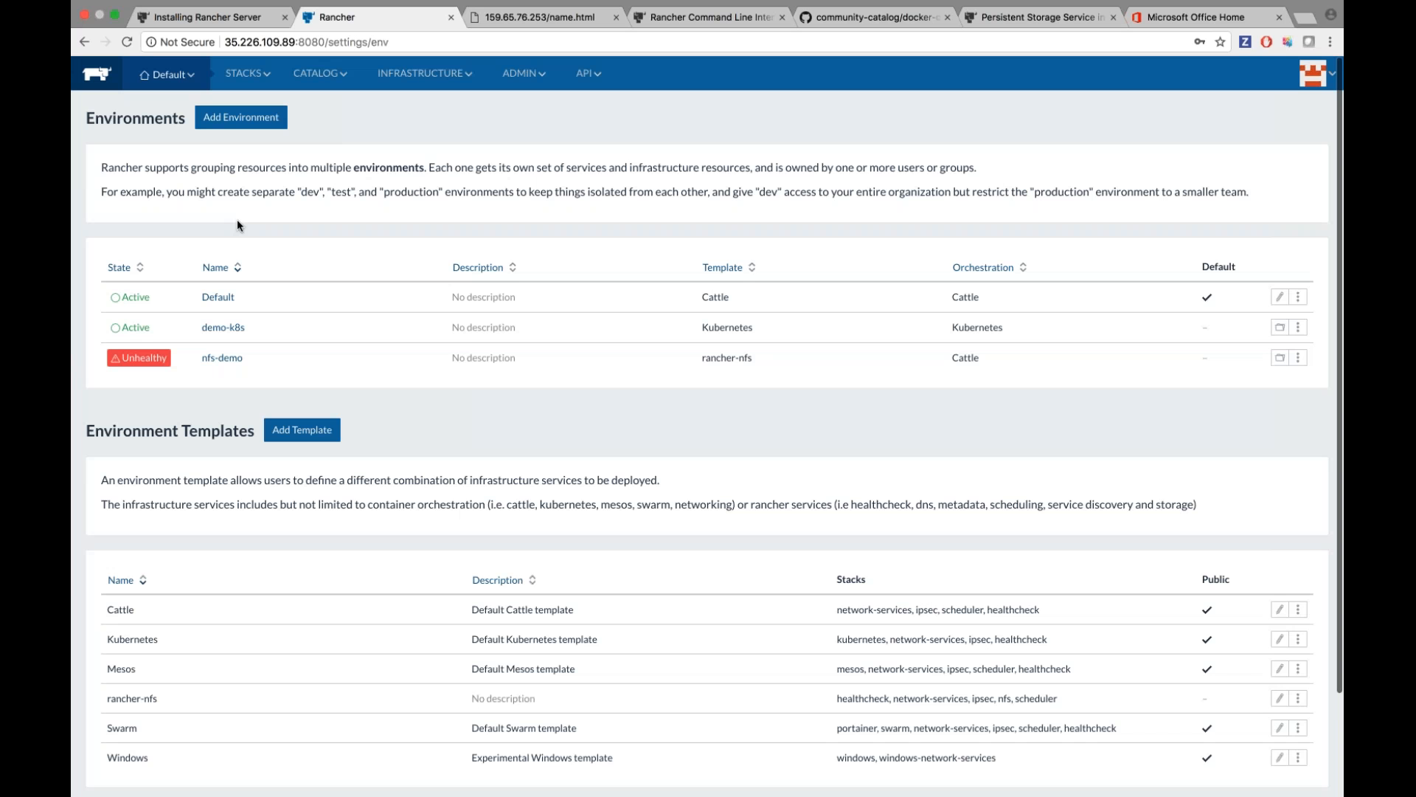
scroll(237, 219, down, 2)
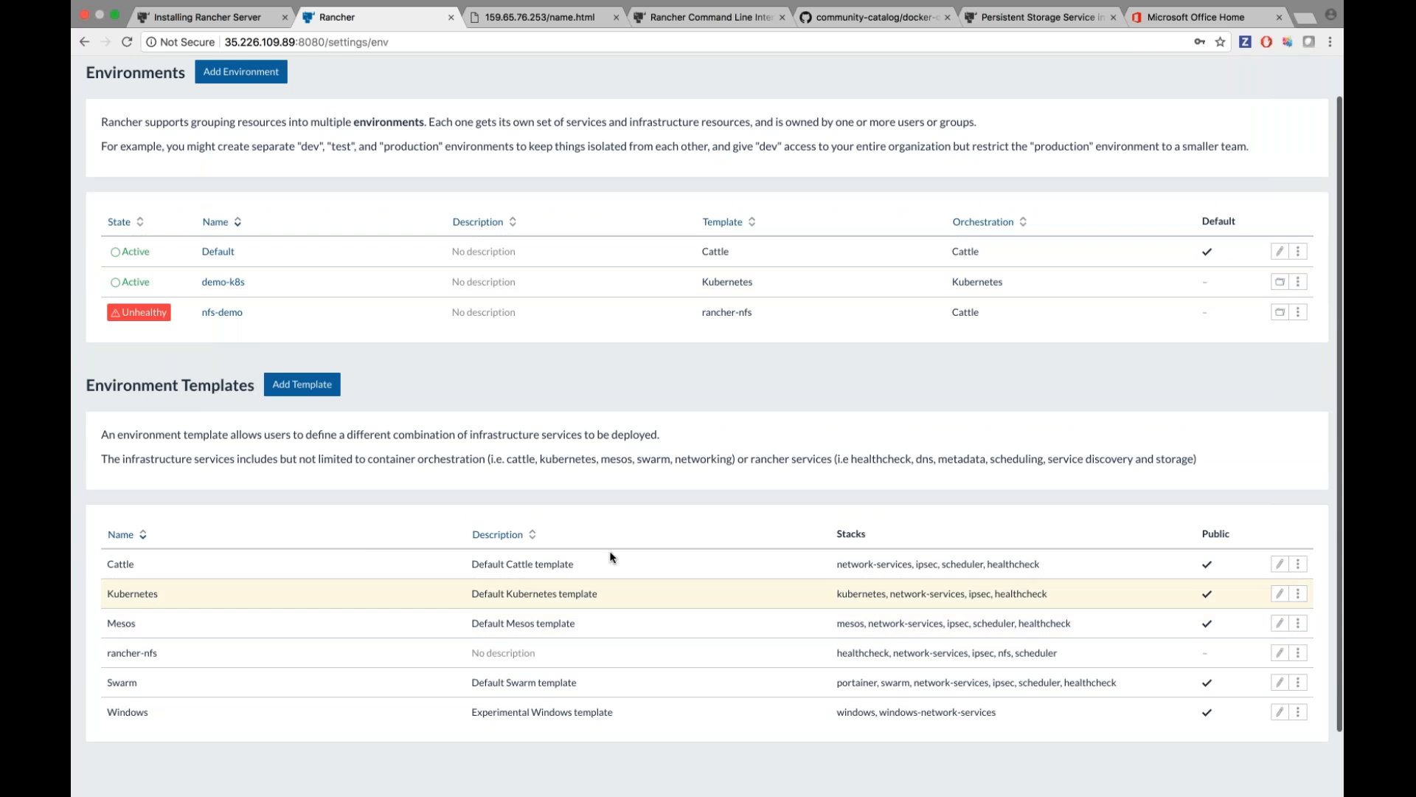
scroll(610, 550, up, 2)
click(241, 117)
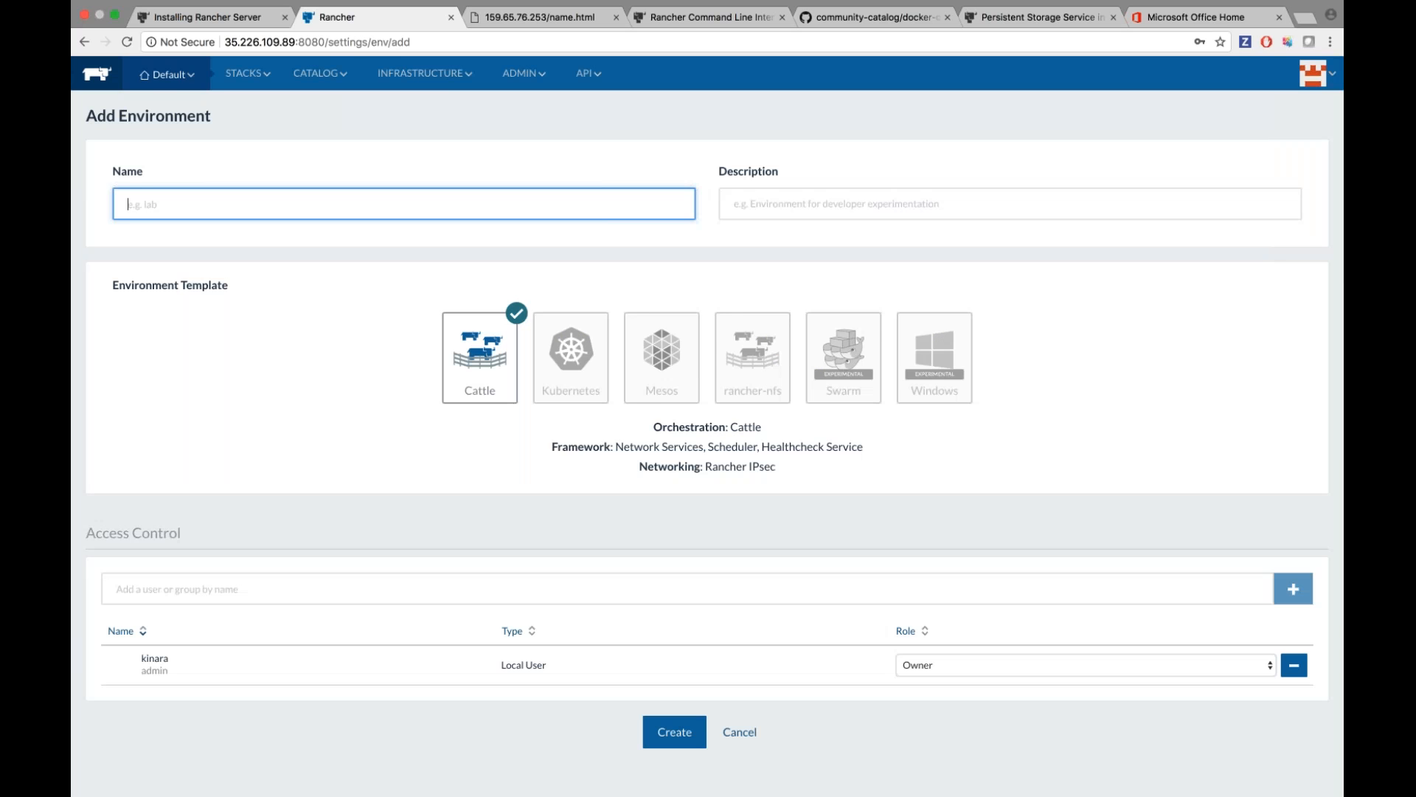
click(579, 367)
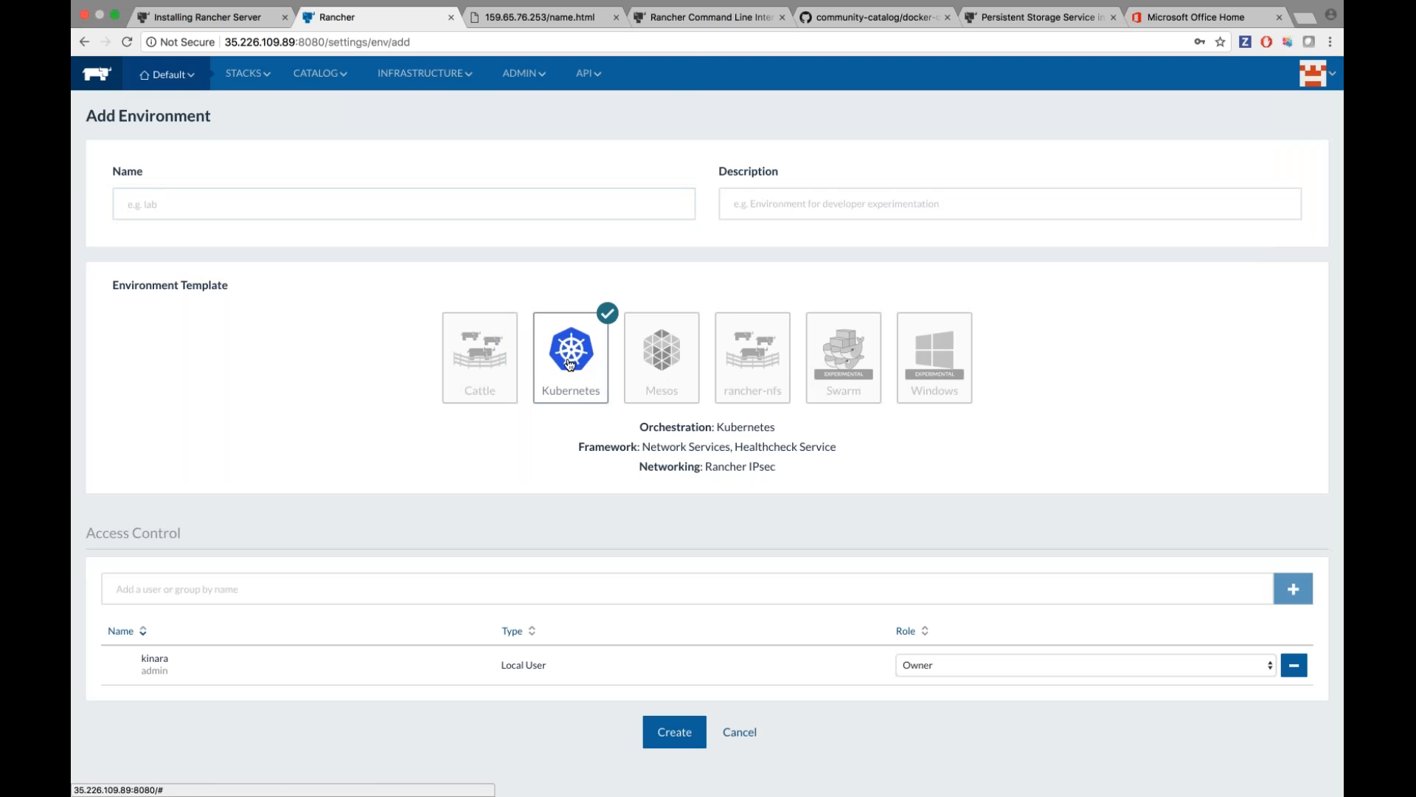
click(371, 195)
text(k8s)
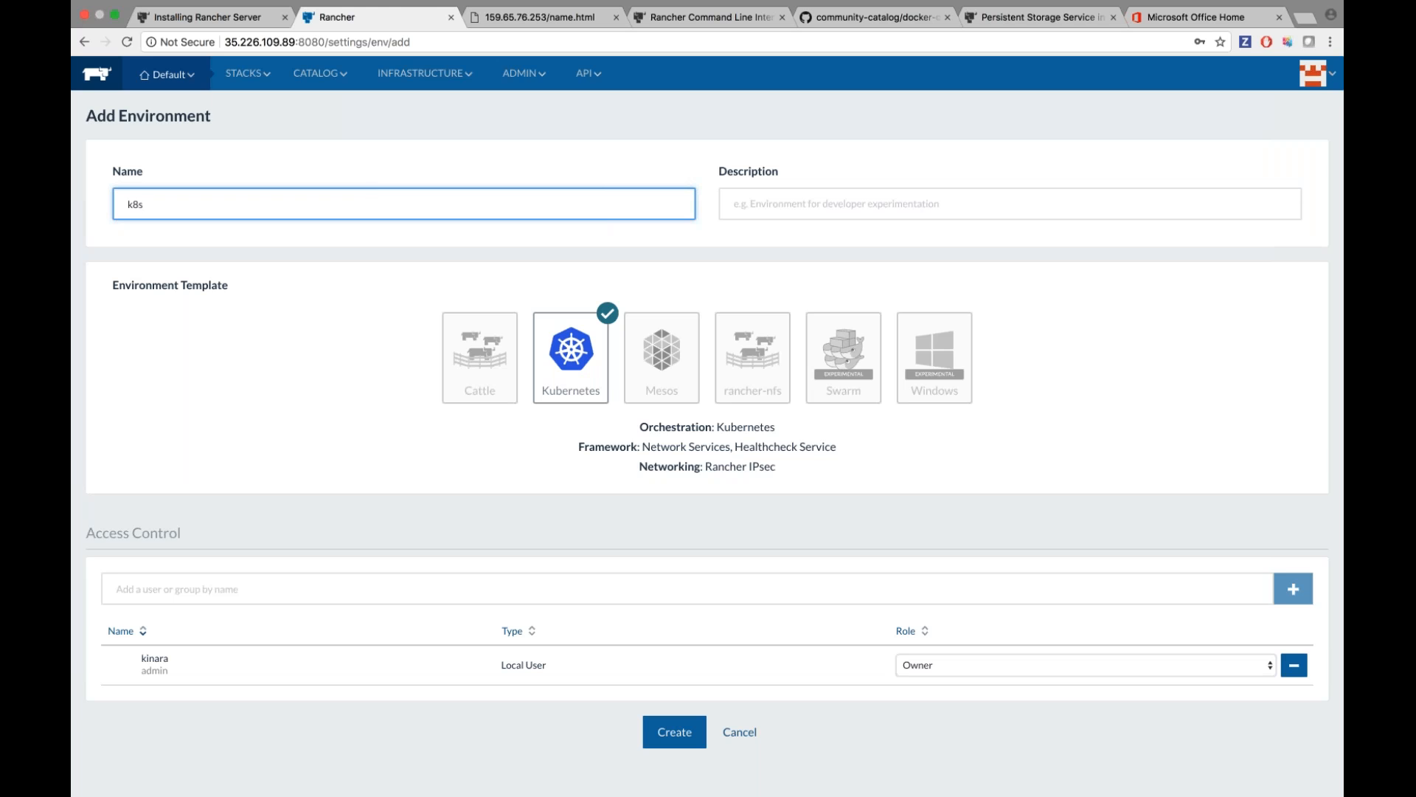
scroll(255, 466, down, 2)
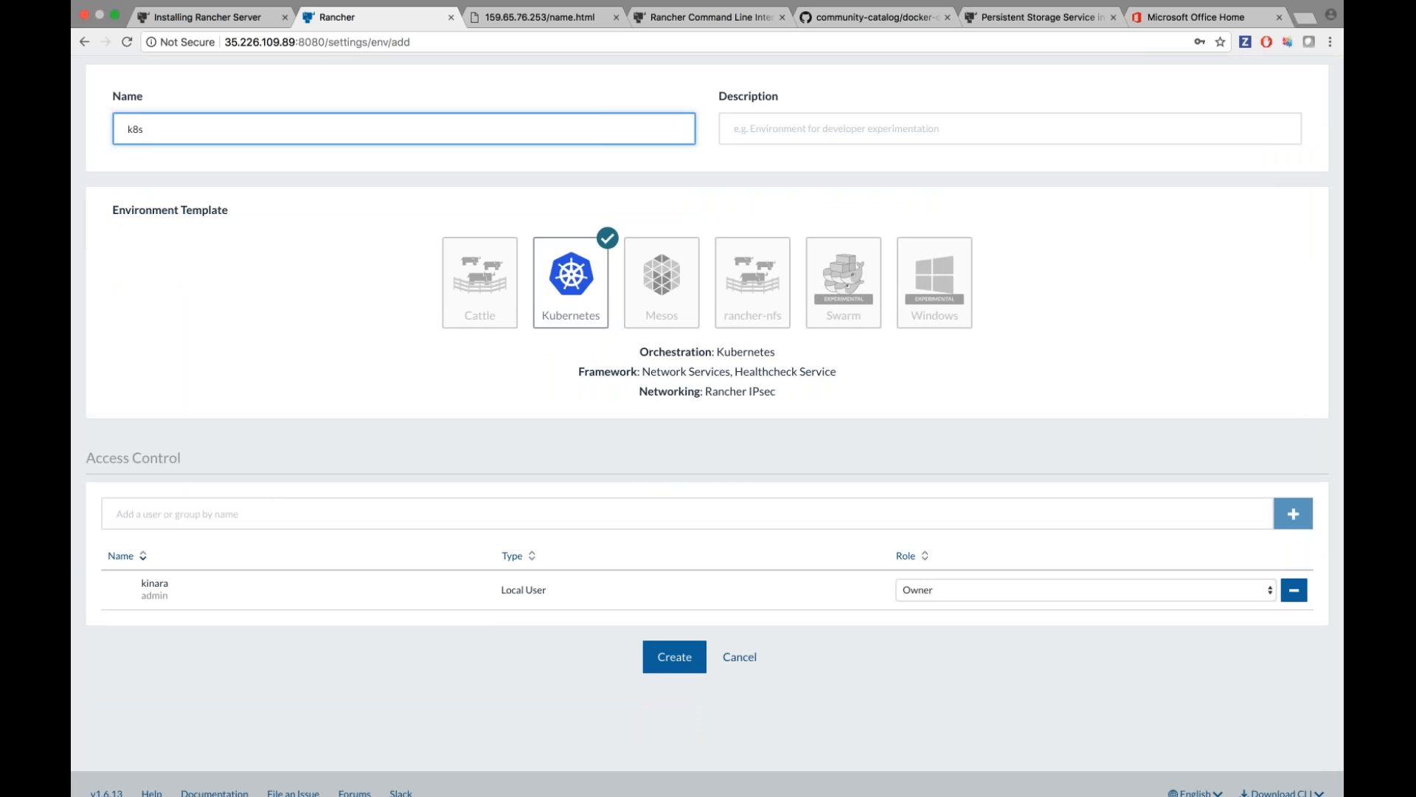
Add a second local user as Member and create the k8s environment.
click(274, 515)
text(denis)
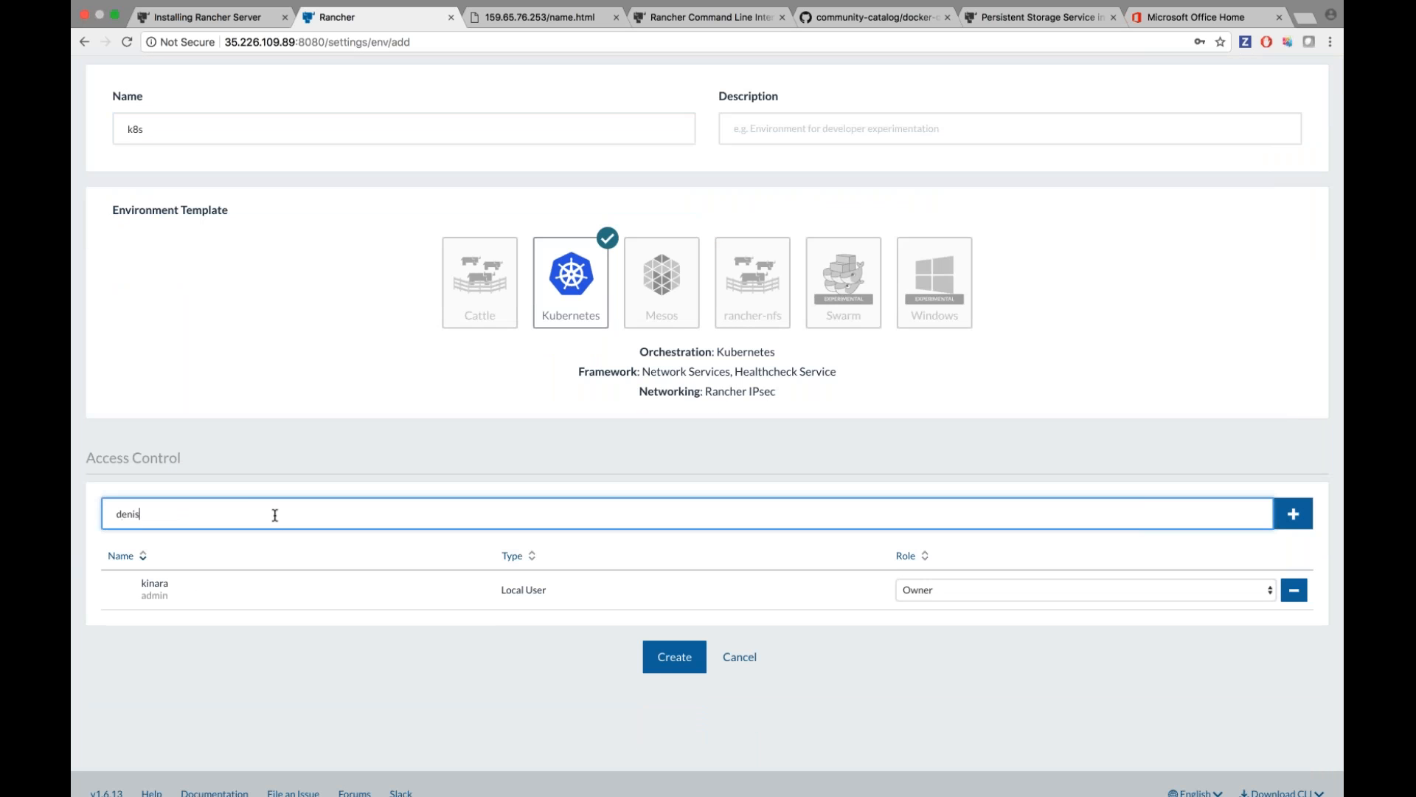
text(e)
key(Return)
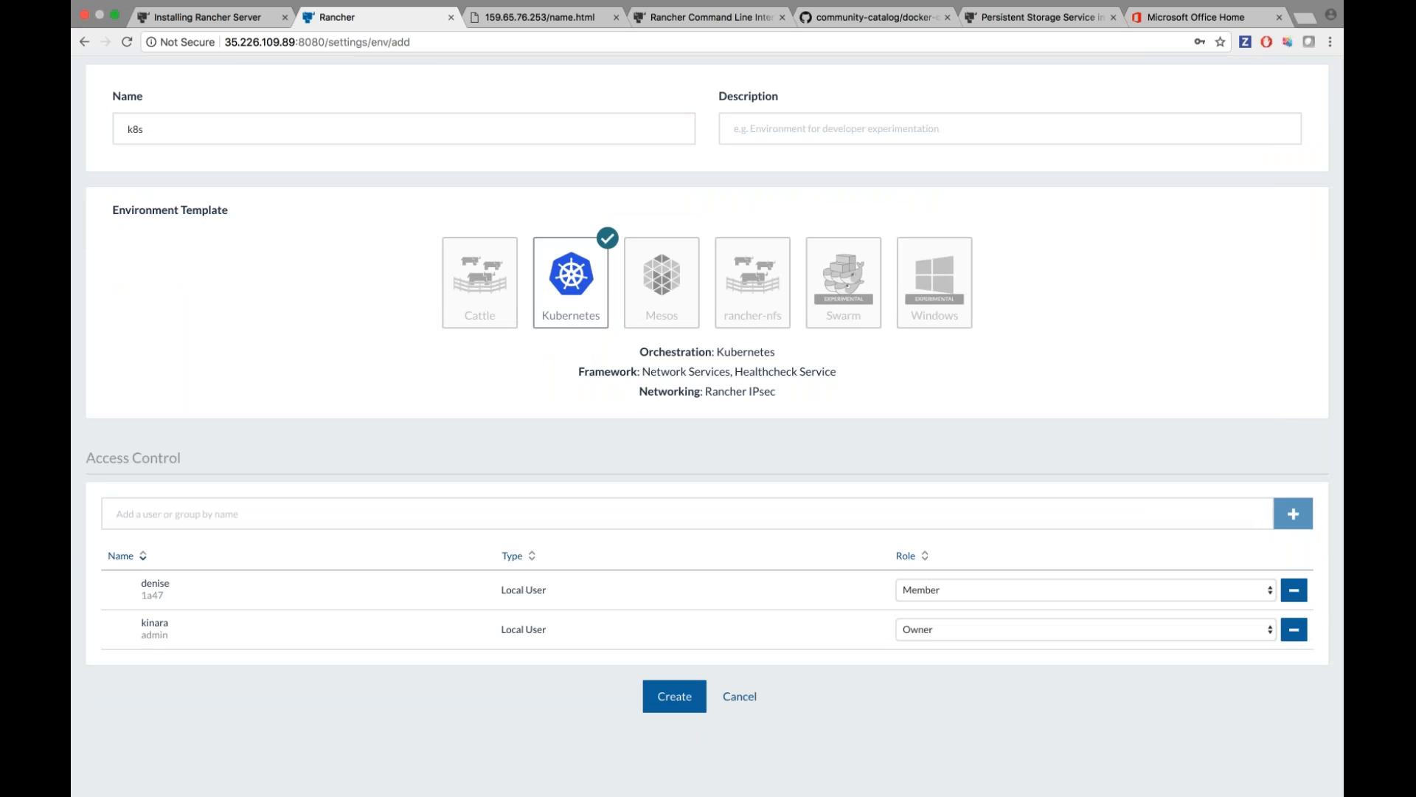
scroll(949, 523, down, 2)
click(674, 635)
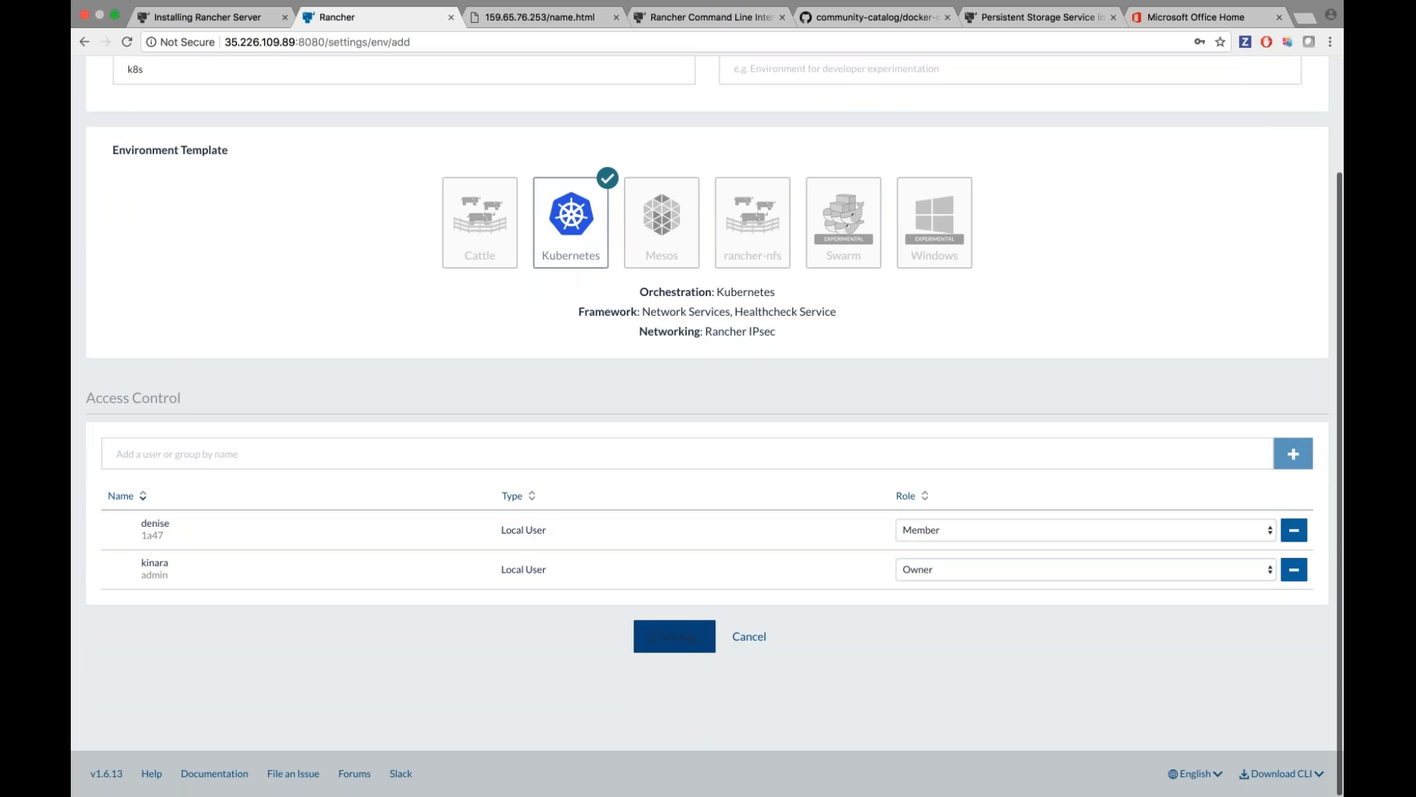
scroll(624, 473, up, 3)
Switch to the new k8s environment, then to demo-k8s.
mouse_move(162, 73)
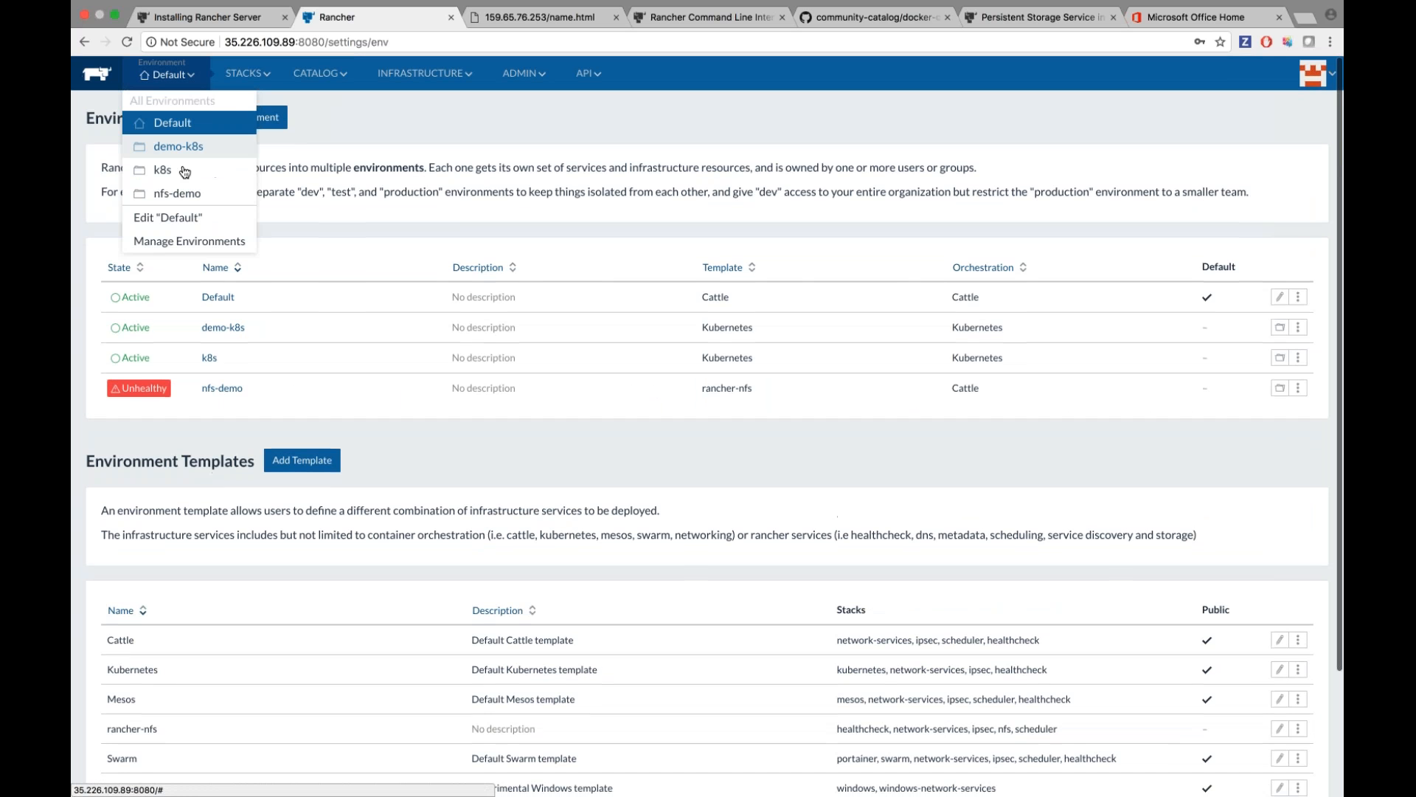
click(159, 171)
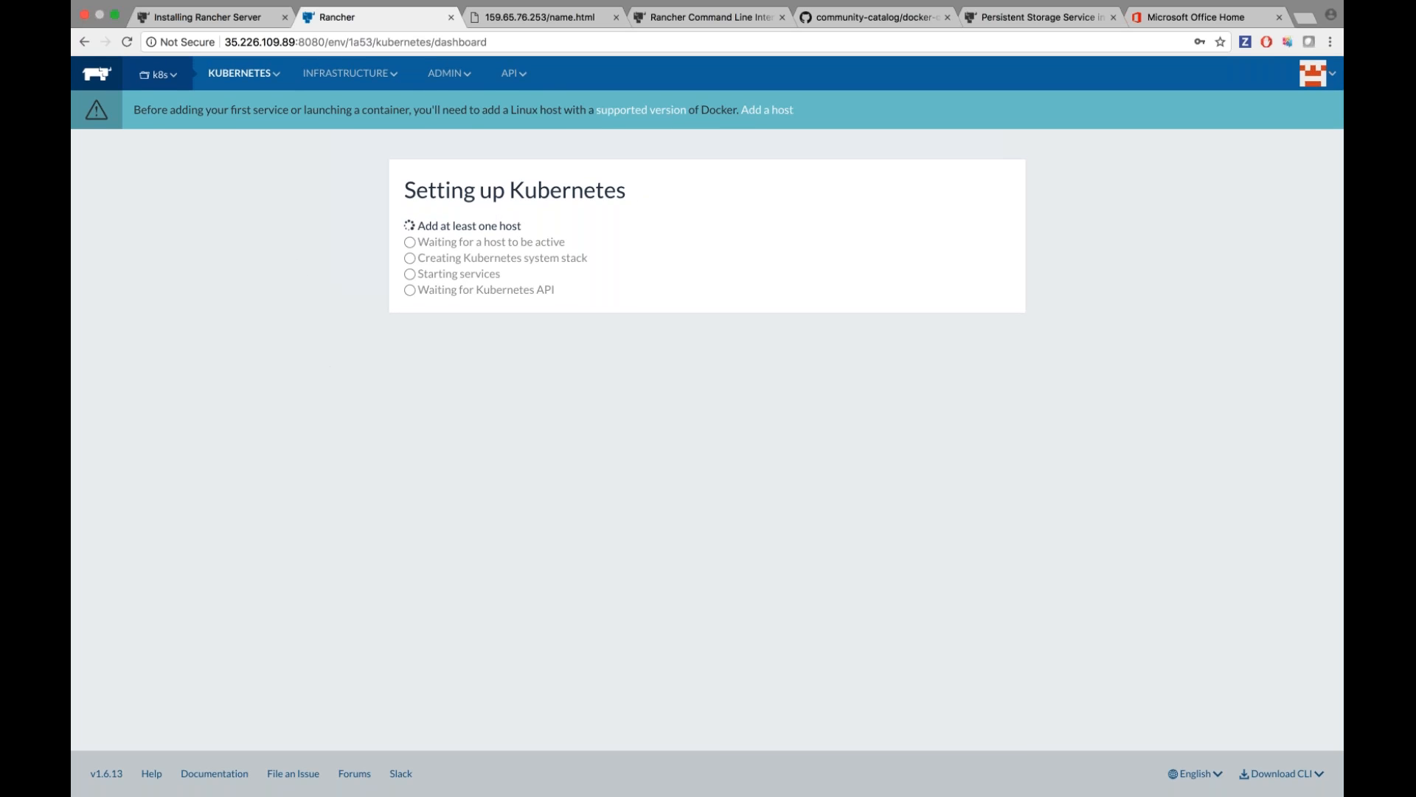
mouse_move(161, 77)
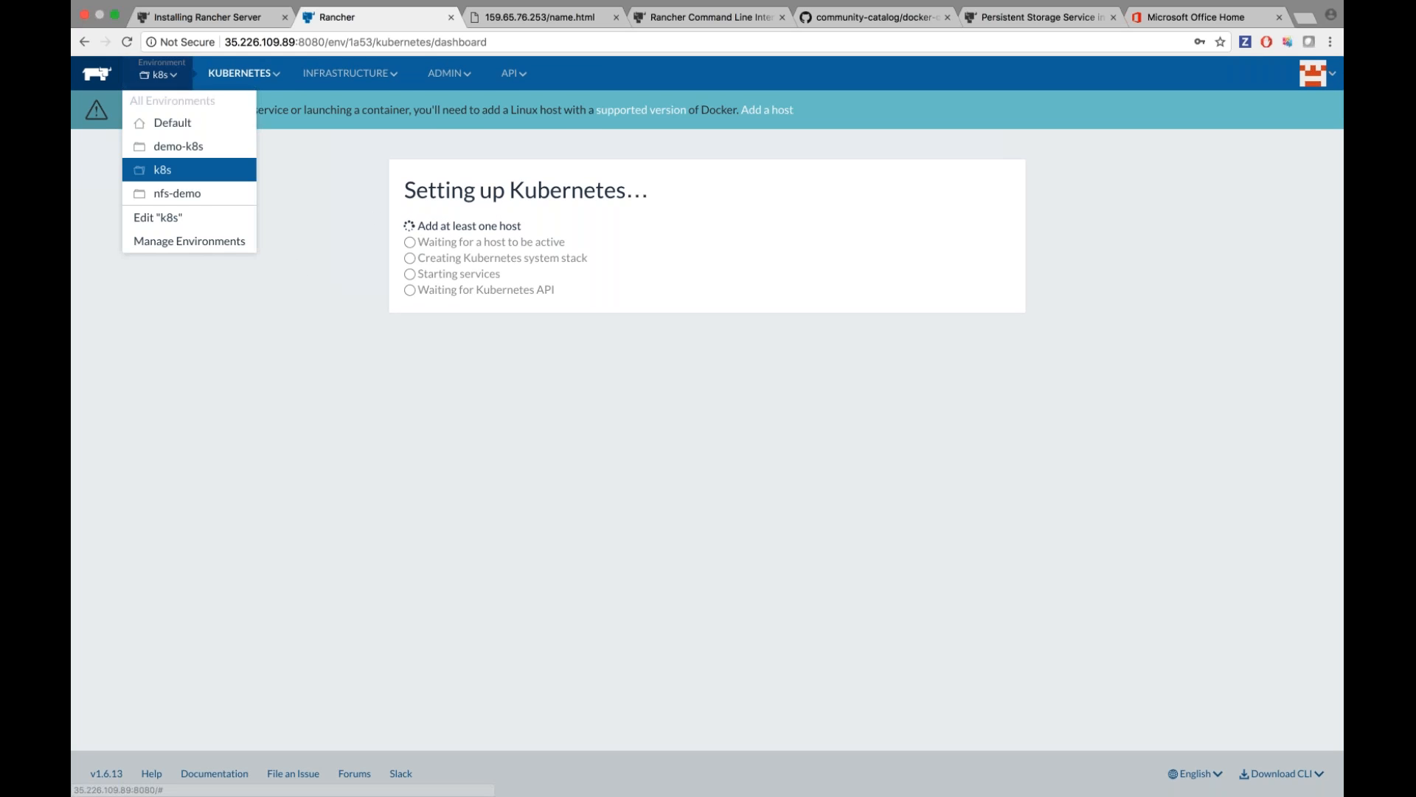
click(179, 148)
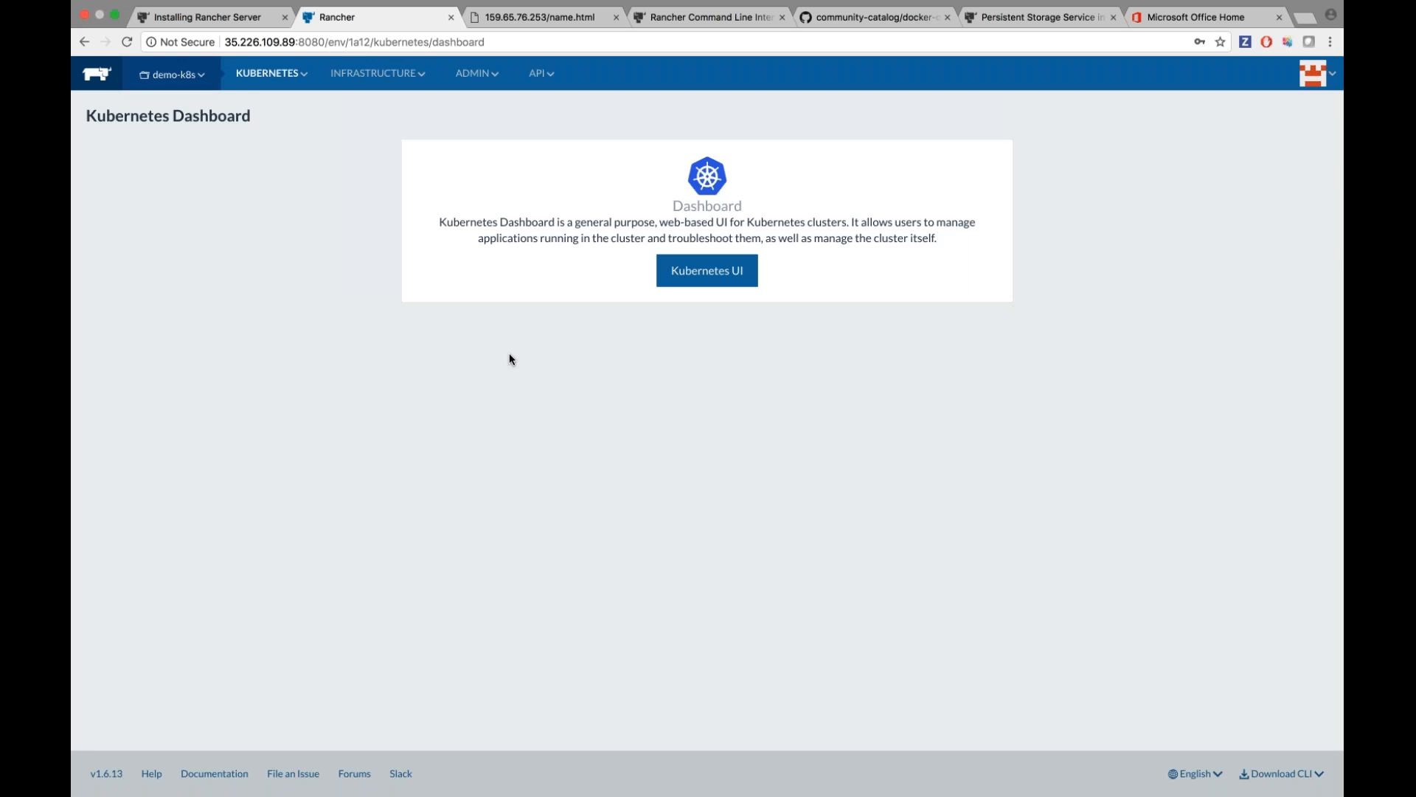
Review demo-k8s's hosts, then its Infrastructure Stacks with the kubernetes stack's services.
mouse_move(378, 73)
click(383, 104)
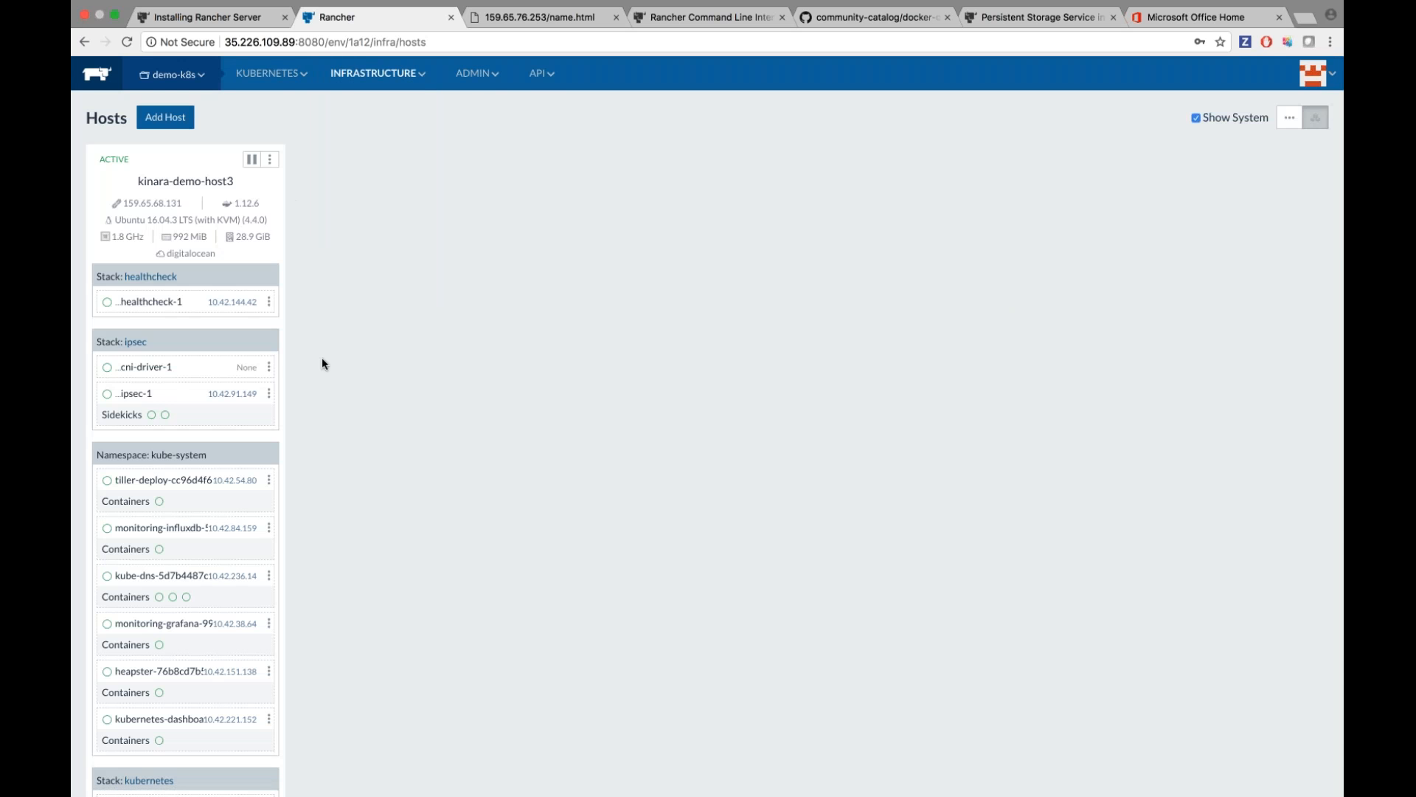
scroll(332, 398, down, 3)
scroll(281, 490, down, 5)
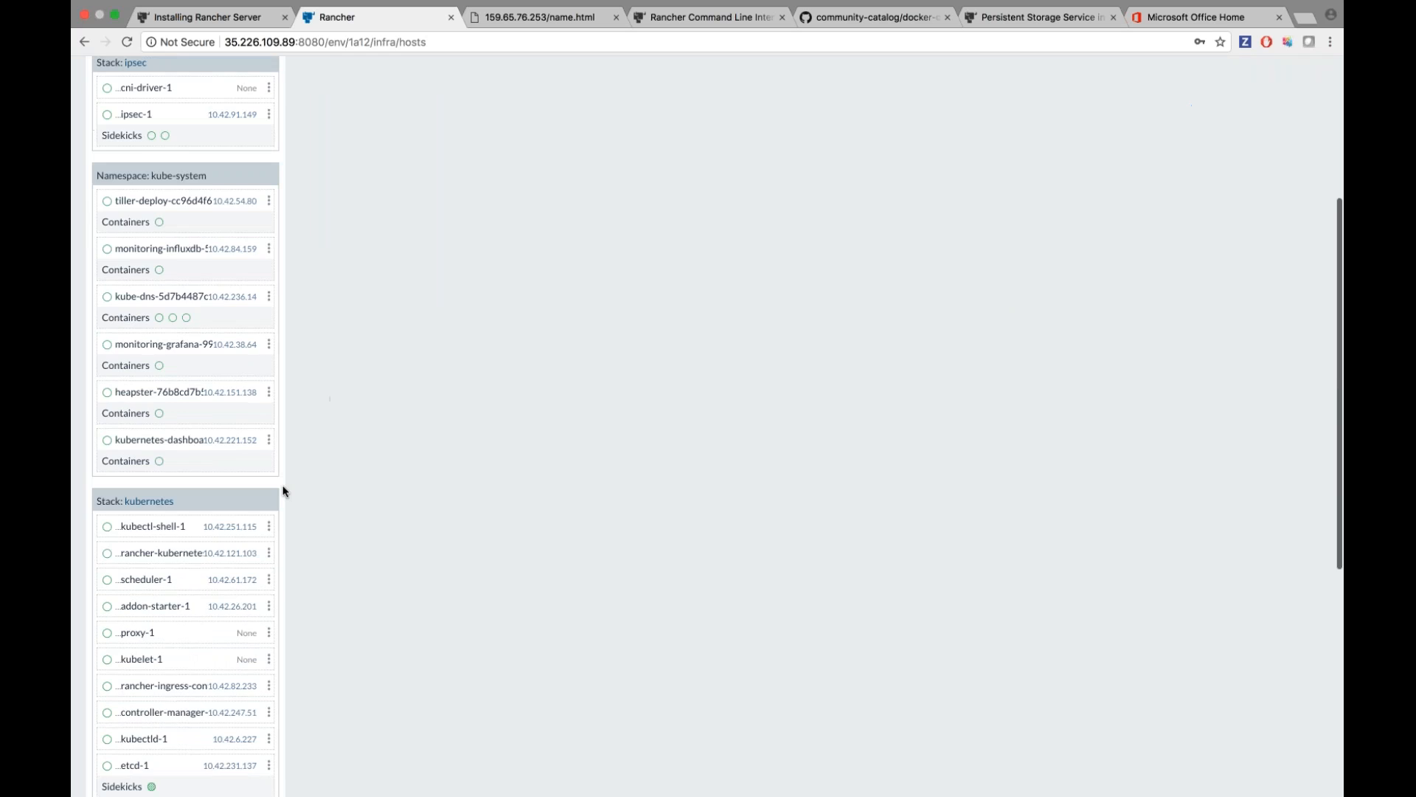
scroll(281, 490, up, 8)
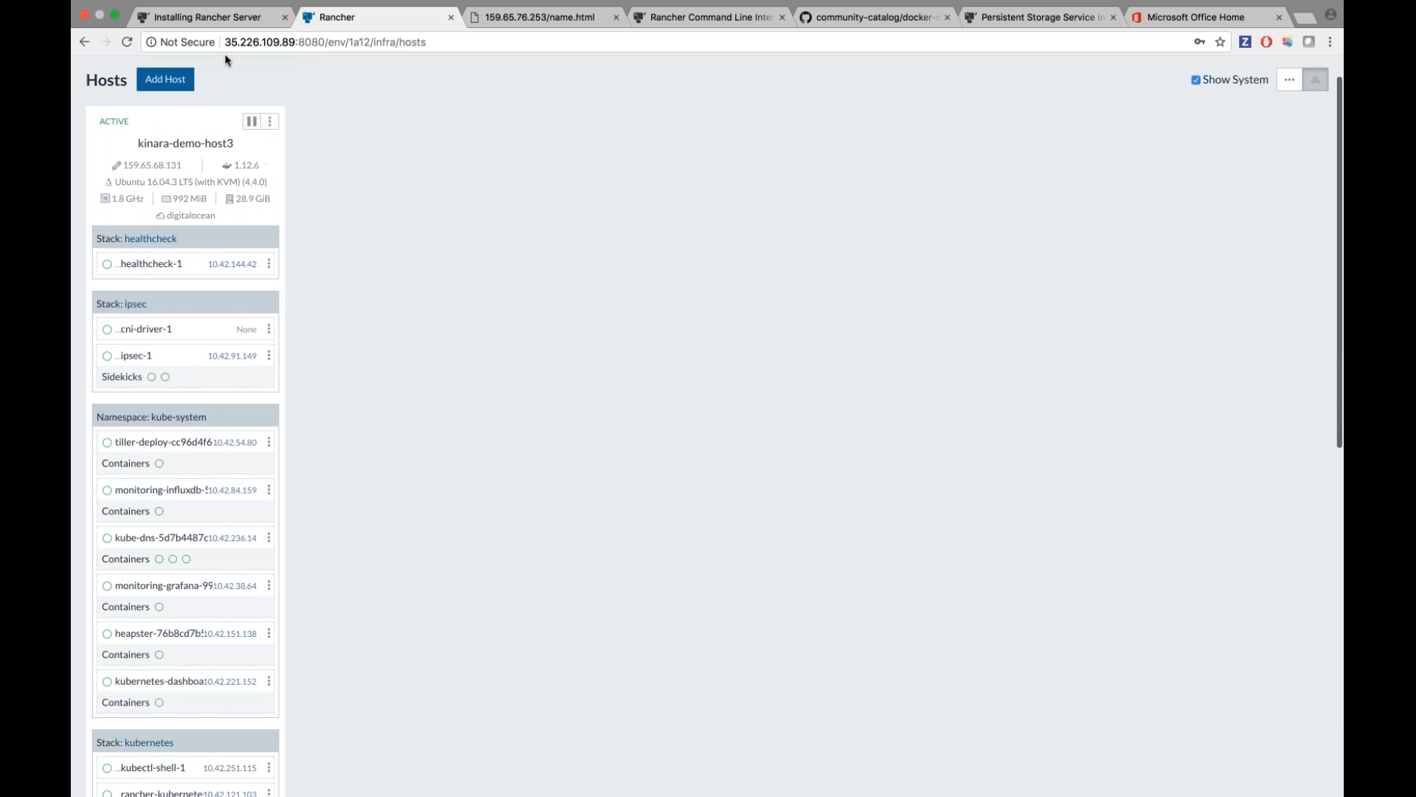
scroll(227, 126, up, 1)
mouse_move(270, 73)
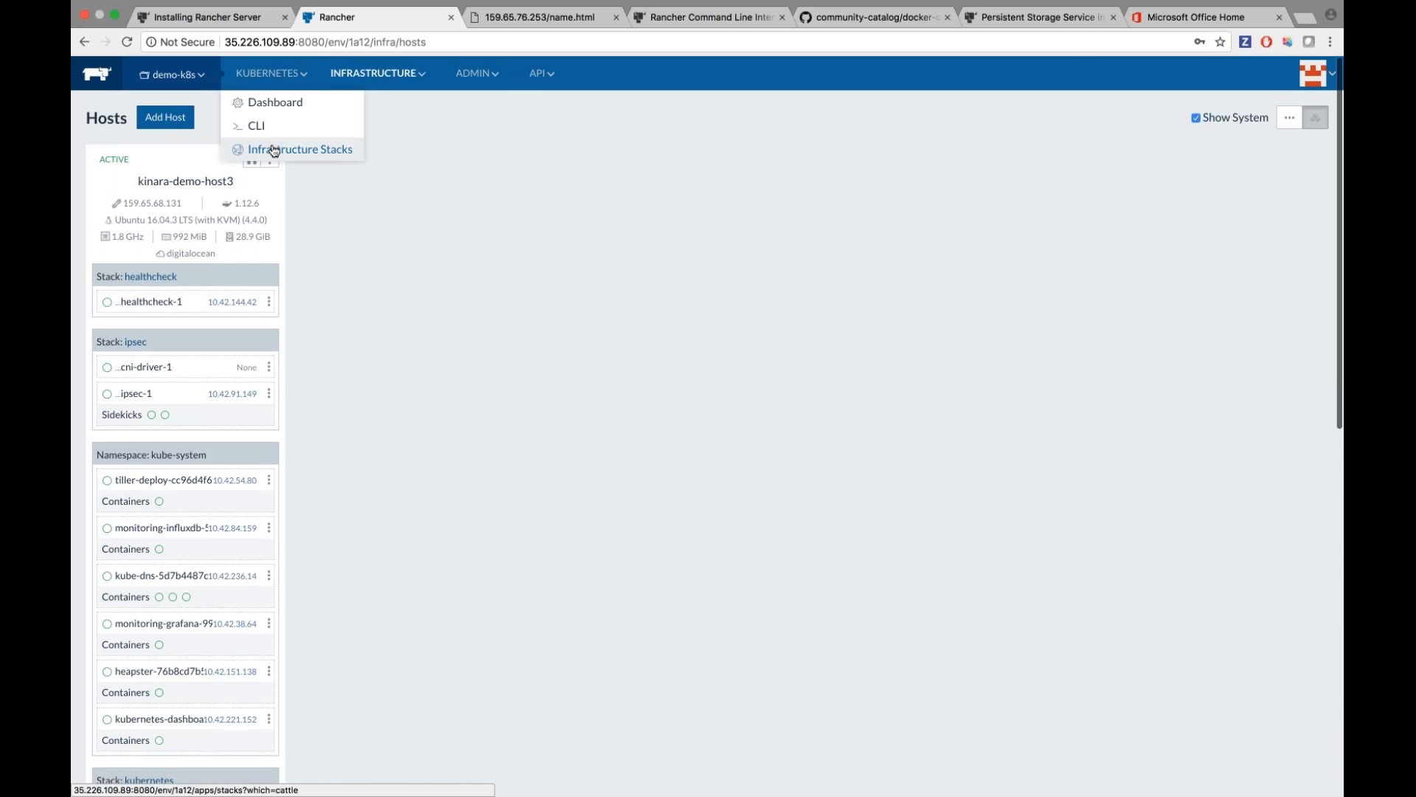
click(273, 146)
scroll(365, 367, down, 1)
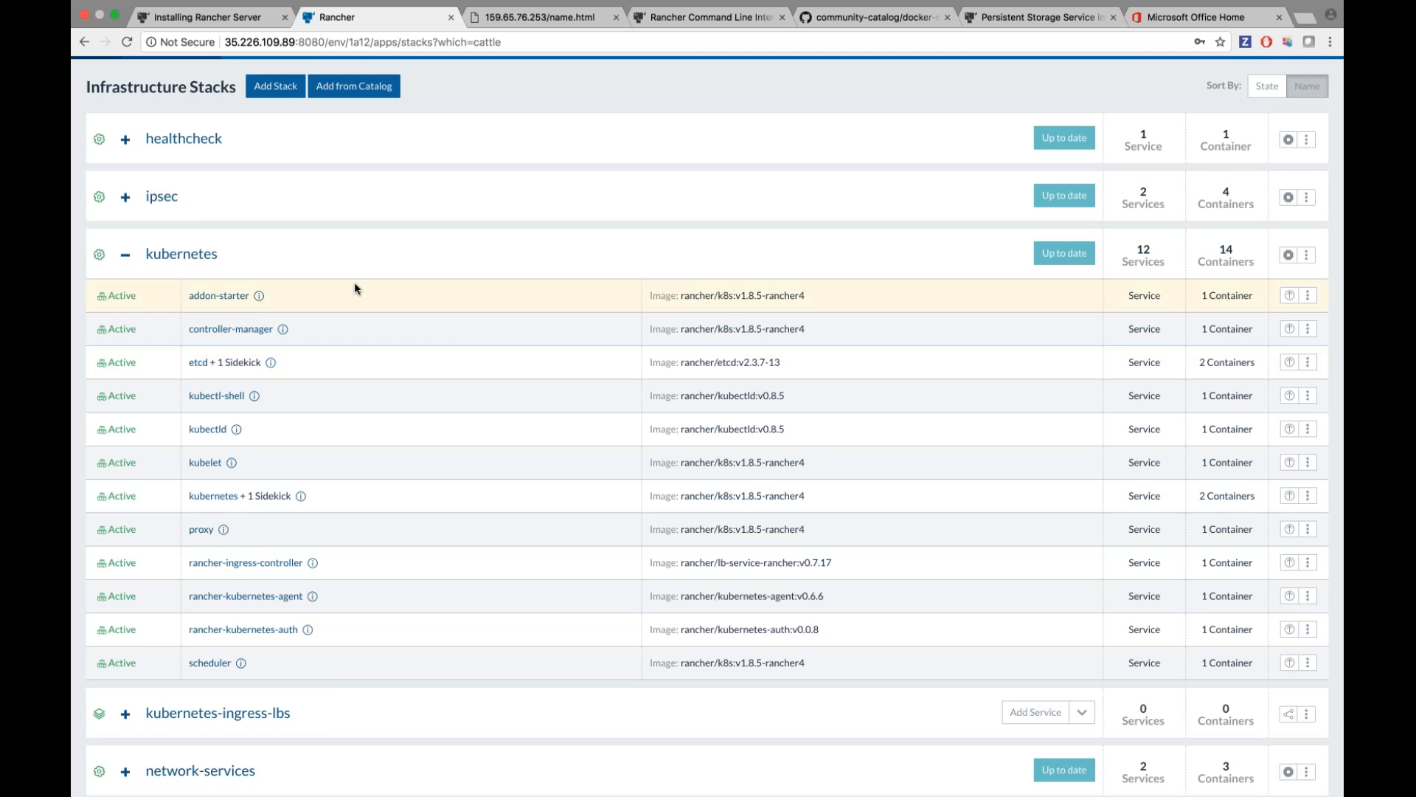
scroll(354, 288, down, 1)
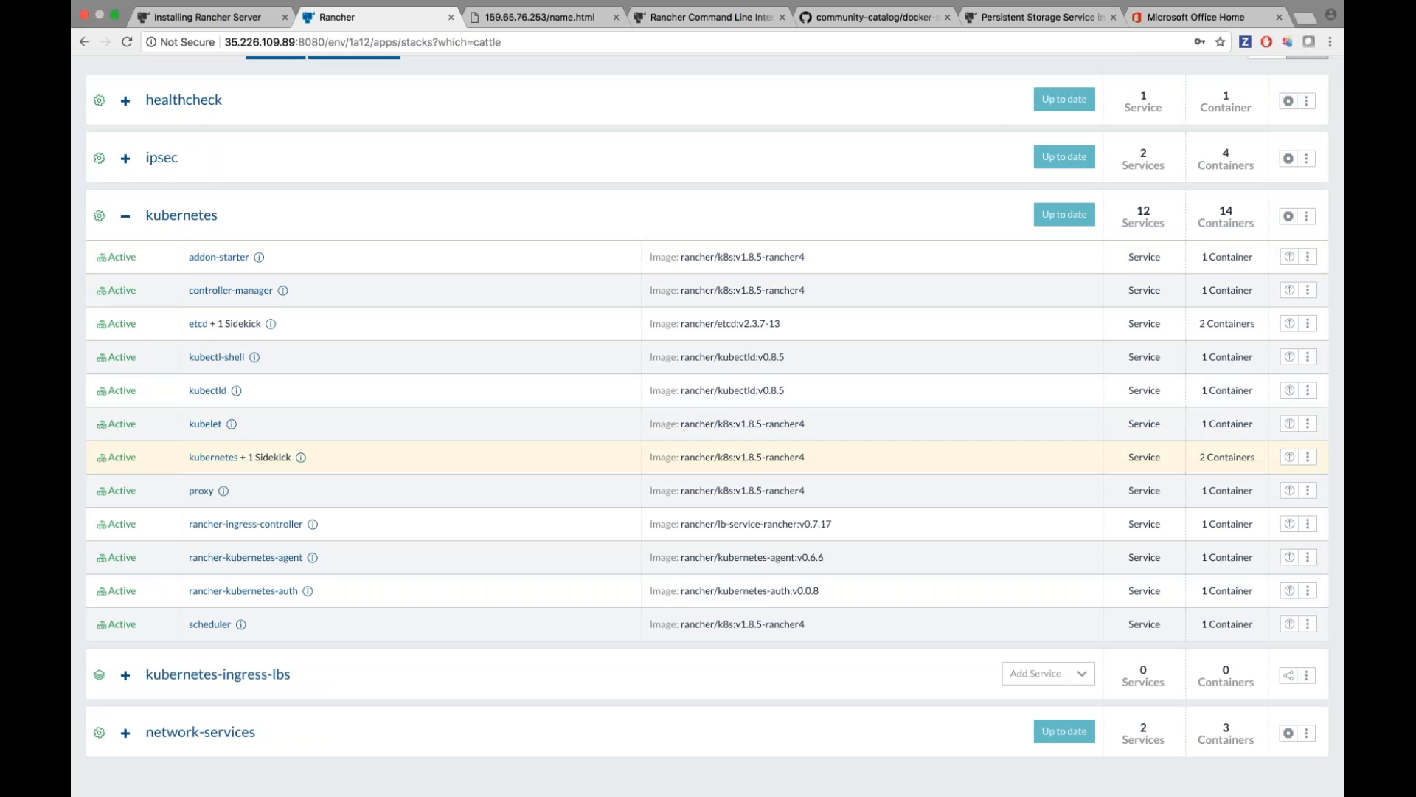
scroll(407, 472, up, 2)
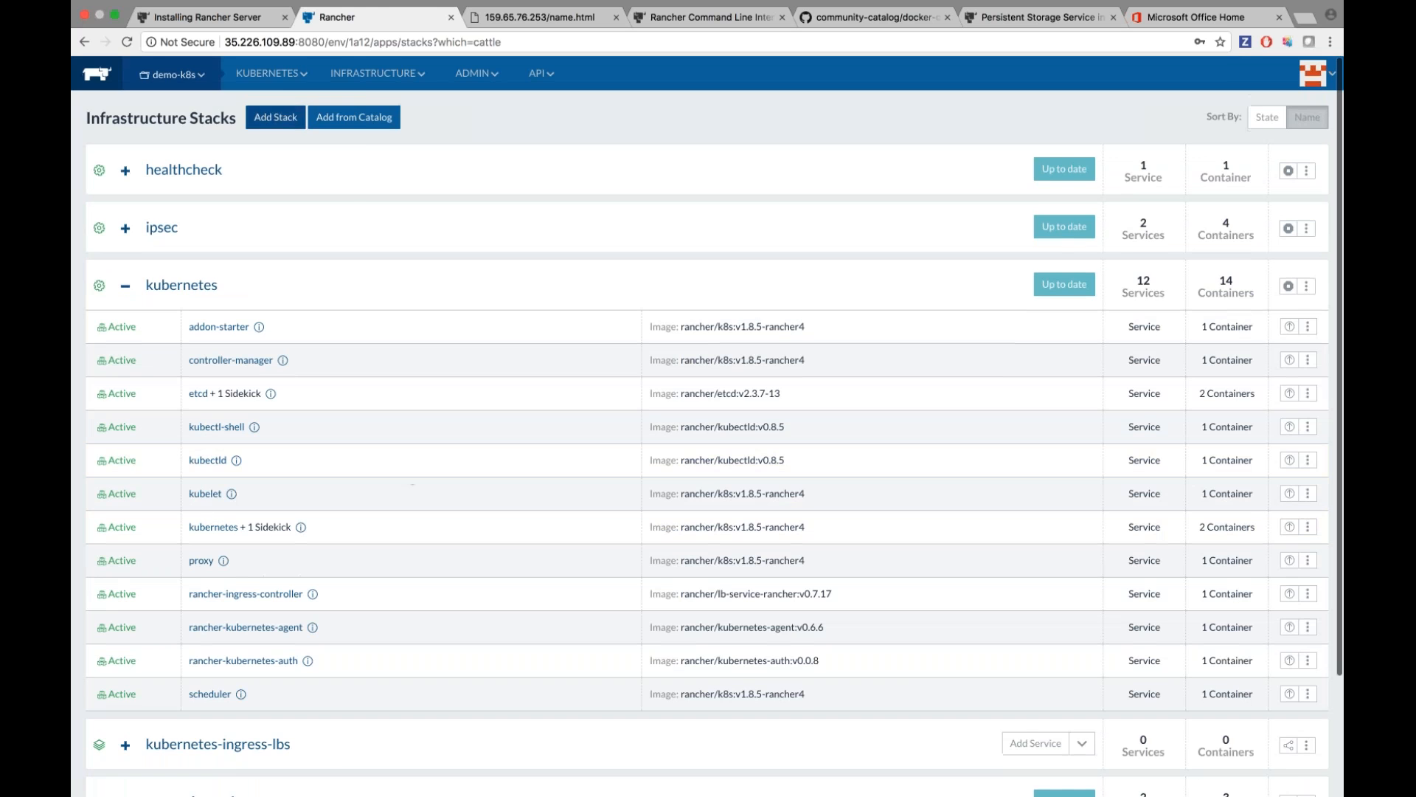
Generate the demo-k8s kubeconfig on the Kubernetes CLI page.
mouse_move(269, 73)
click(279, 127)
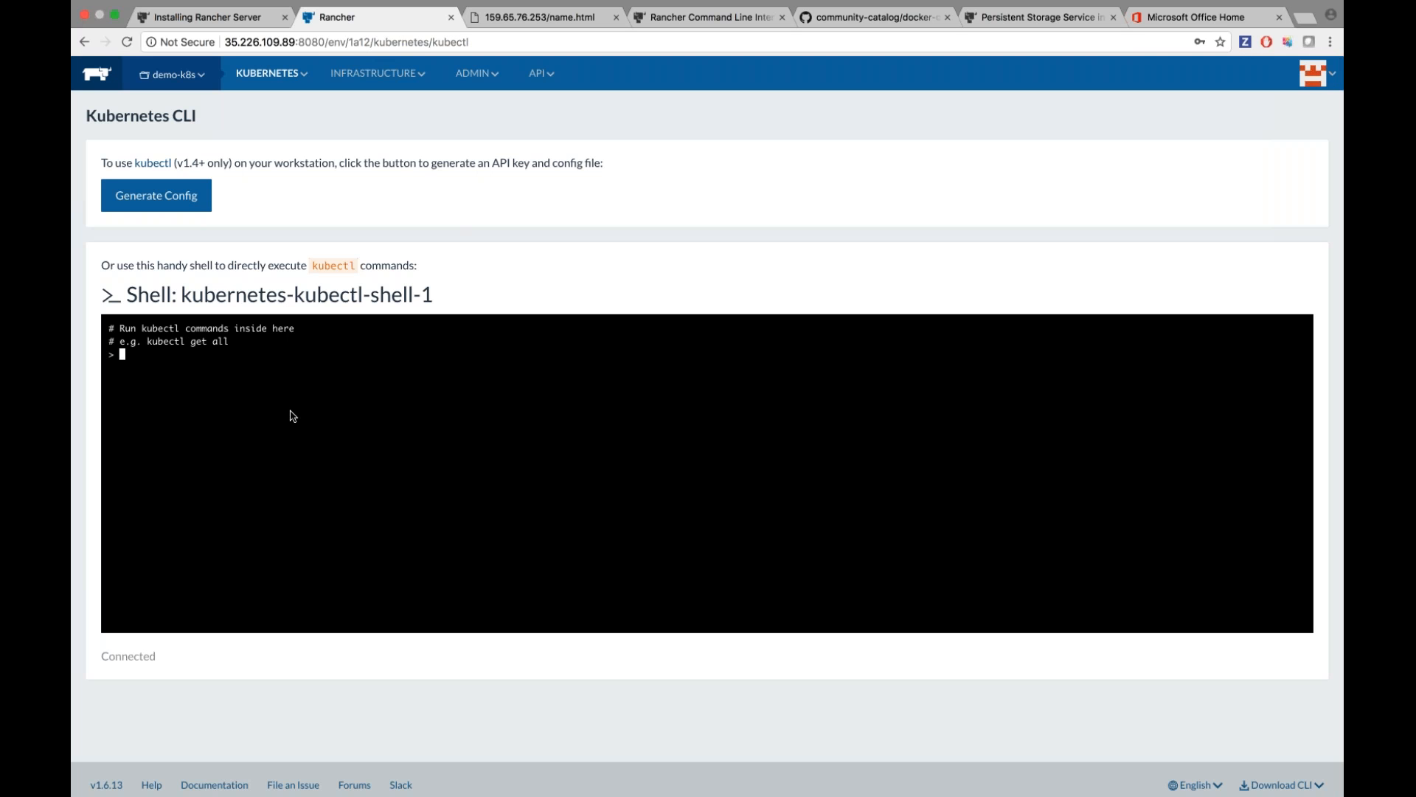
mouse_move(378, 73)
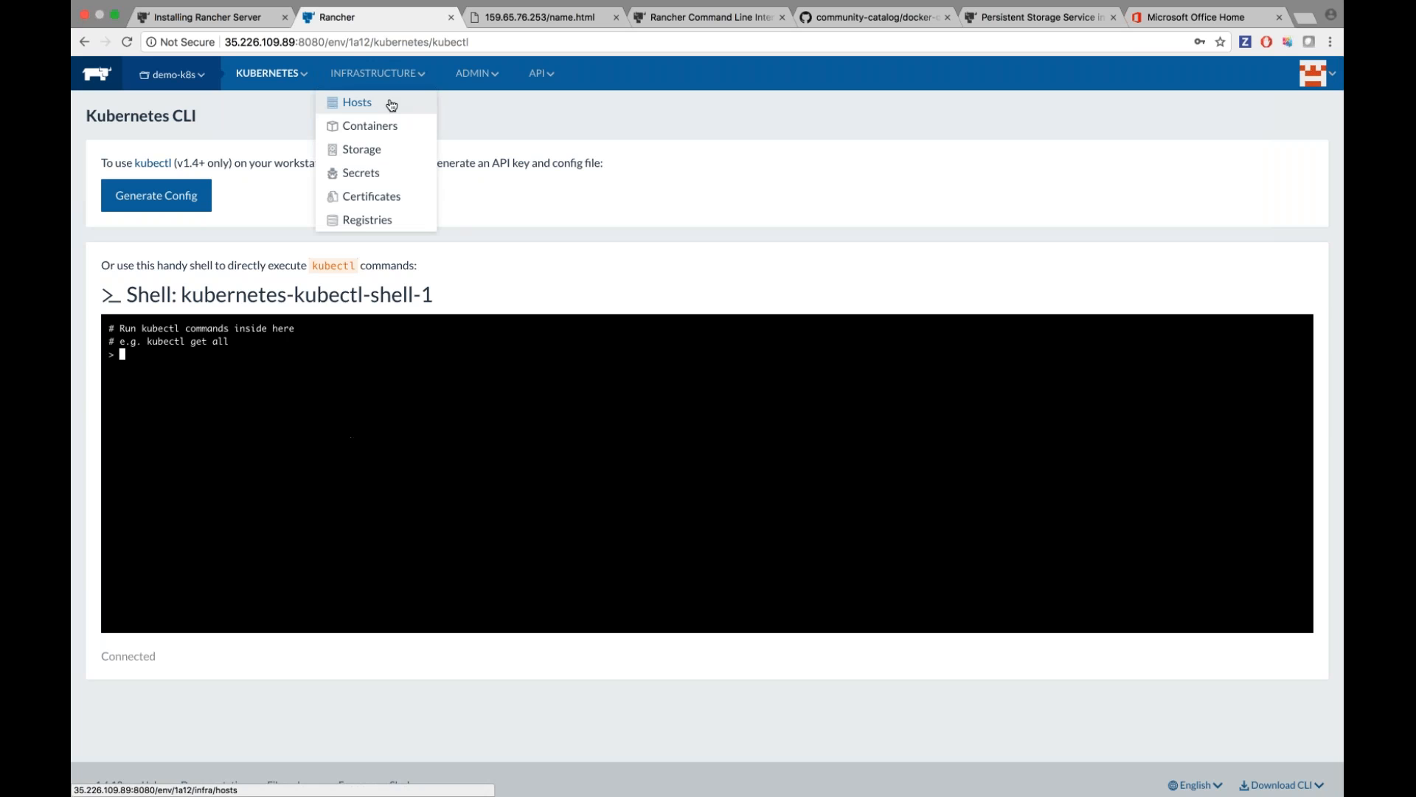
click(391, 104)
mouse_move(270, 74)
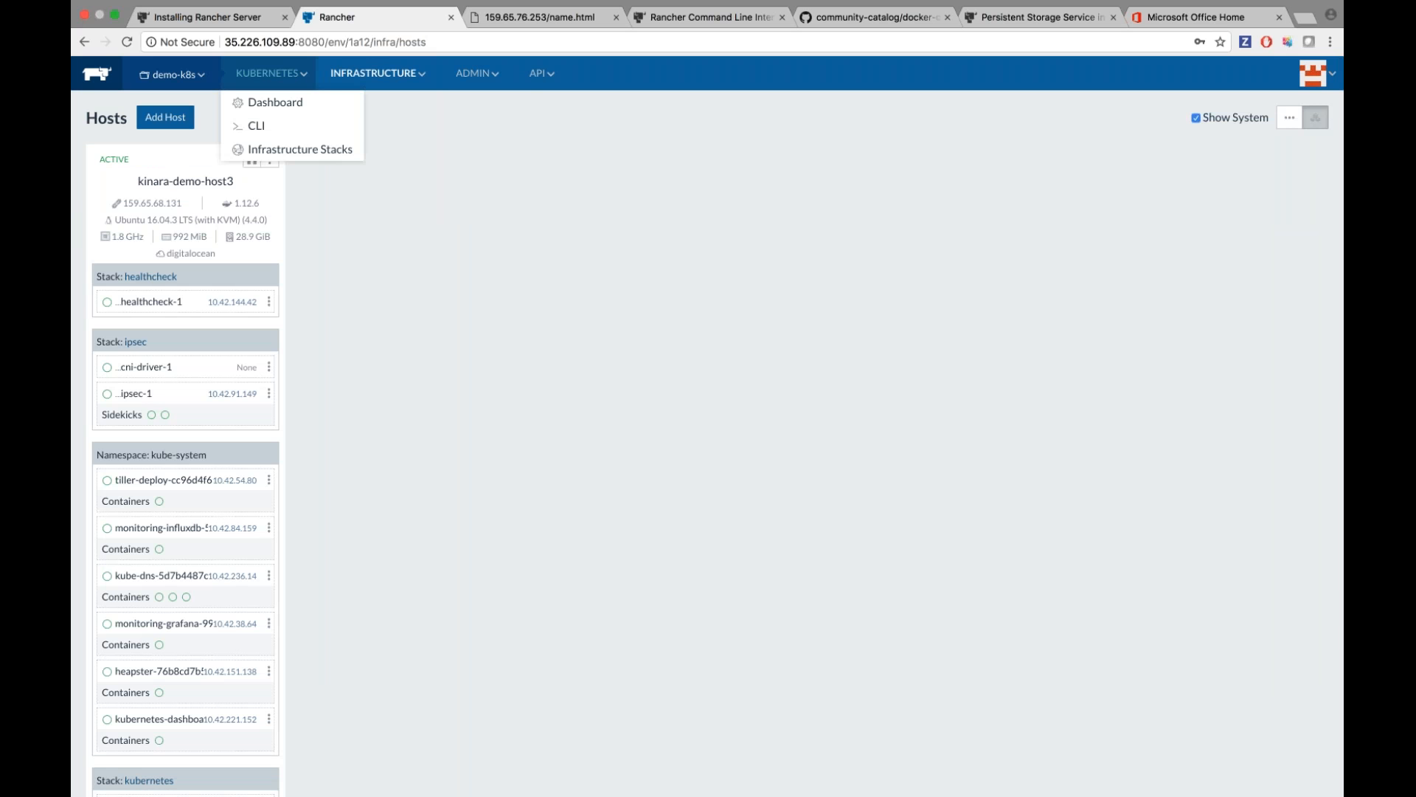
click(280, 125)
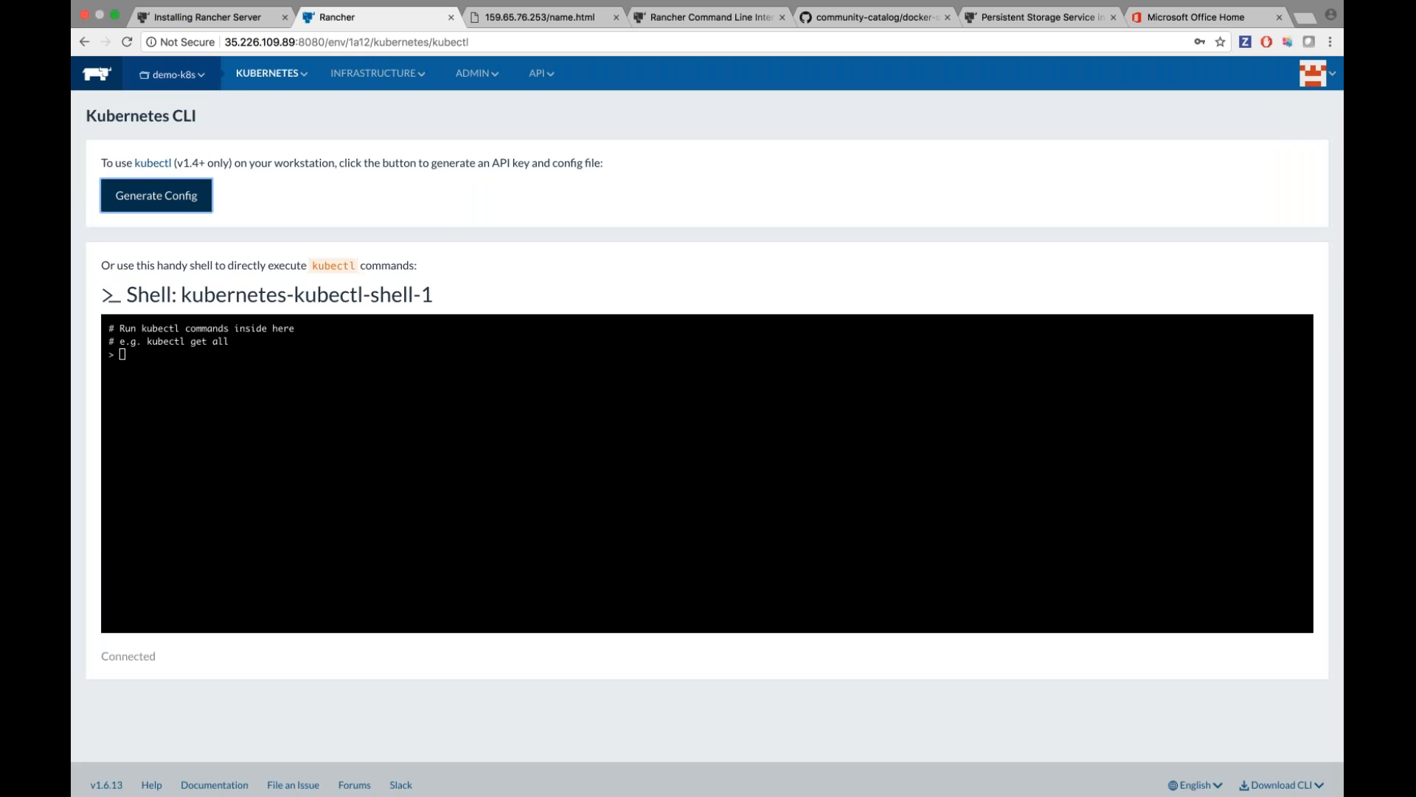
click(151, 197)
Run 'kubectl get all' and 'helm --help' in the kubectl shell.
scroll(321, 253, down, 5)
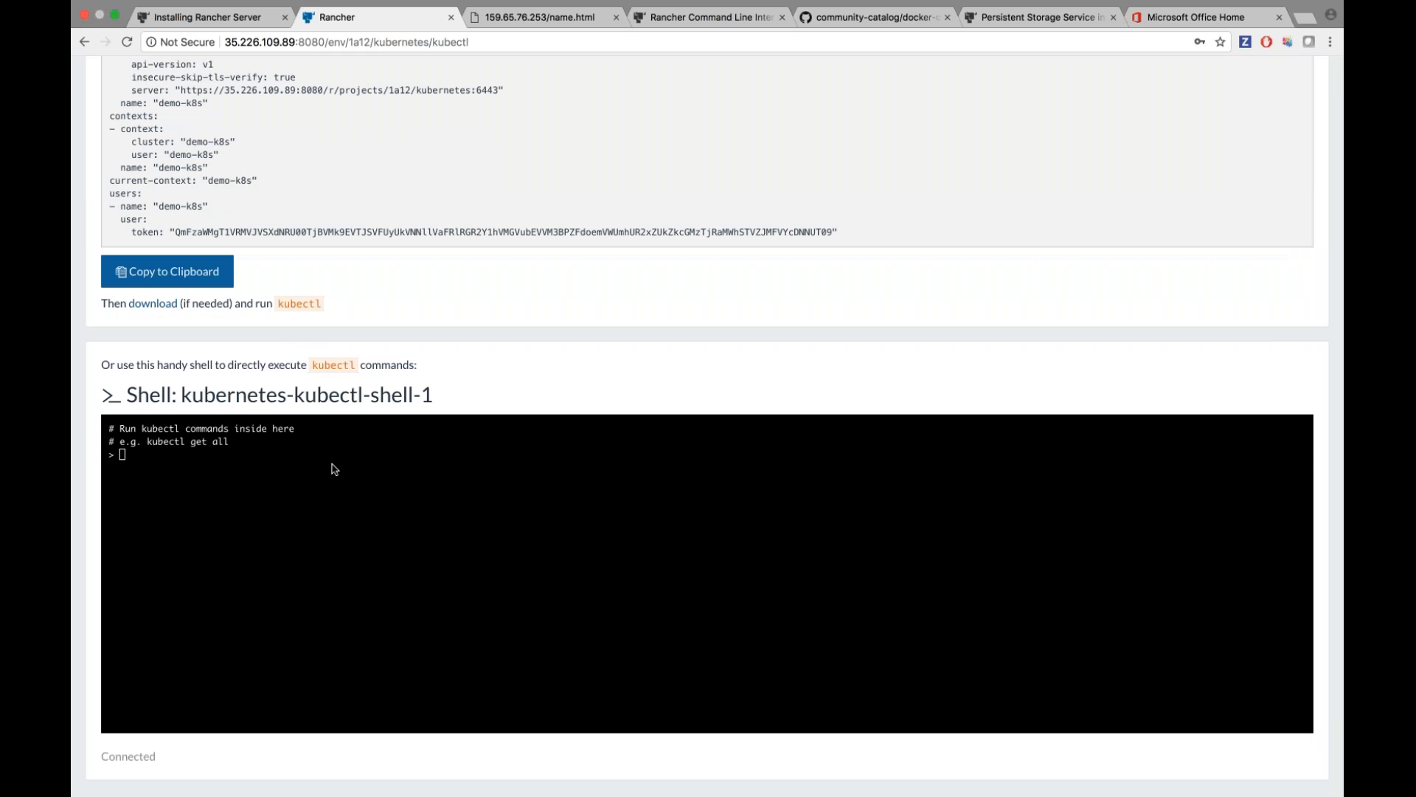
text(kubectl get al)
text(helm )
text(--help)
key(Return)
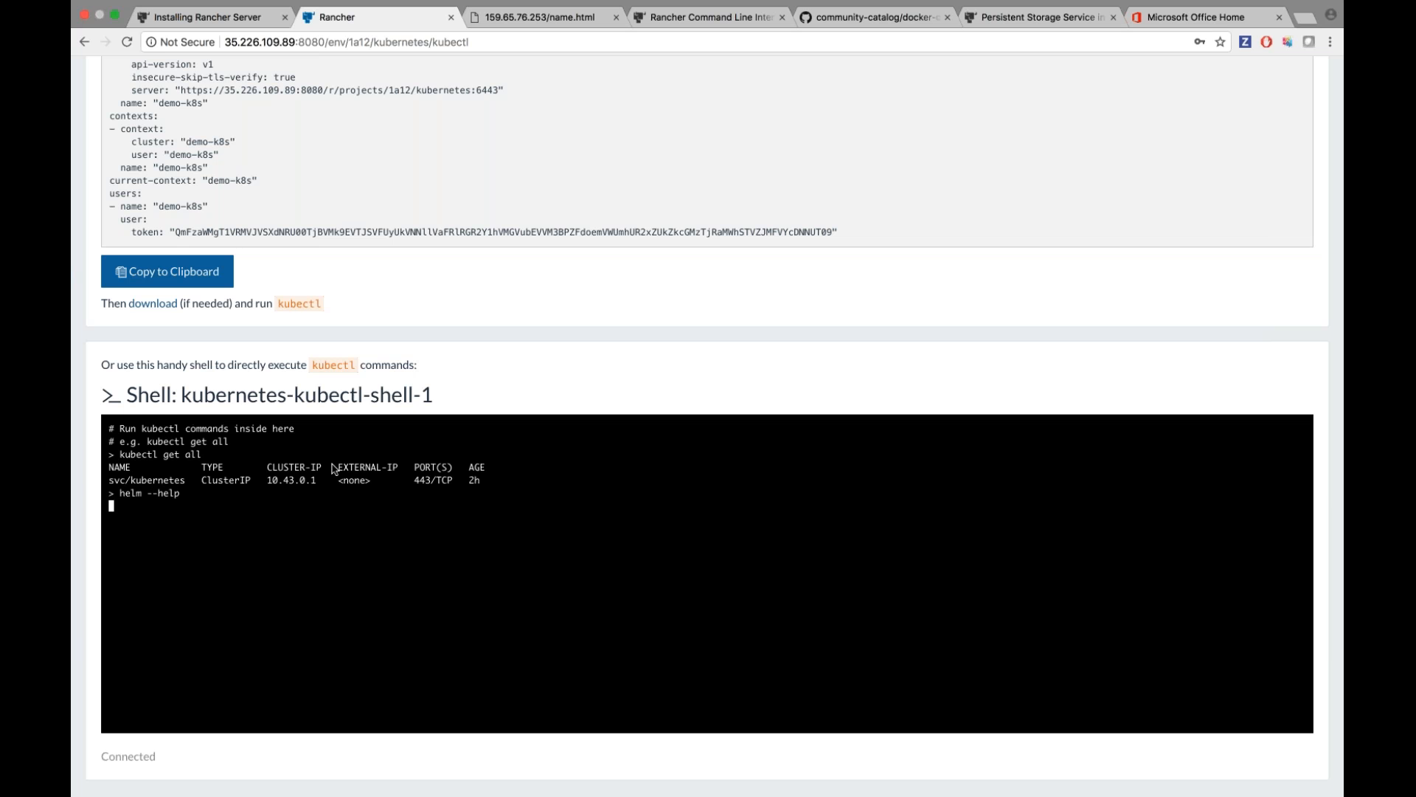
scroll(448, 563, up, 3)
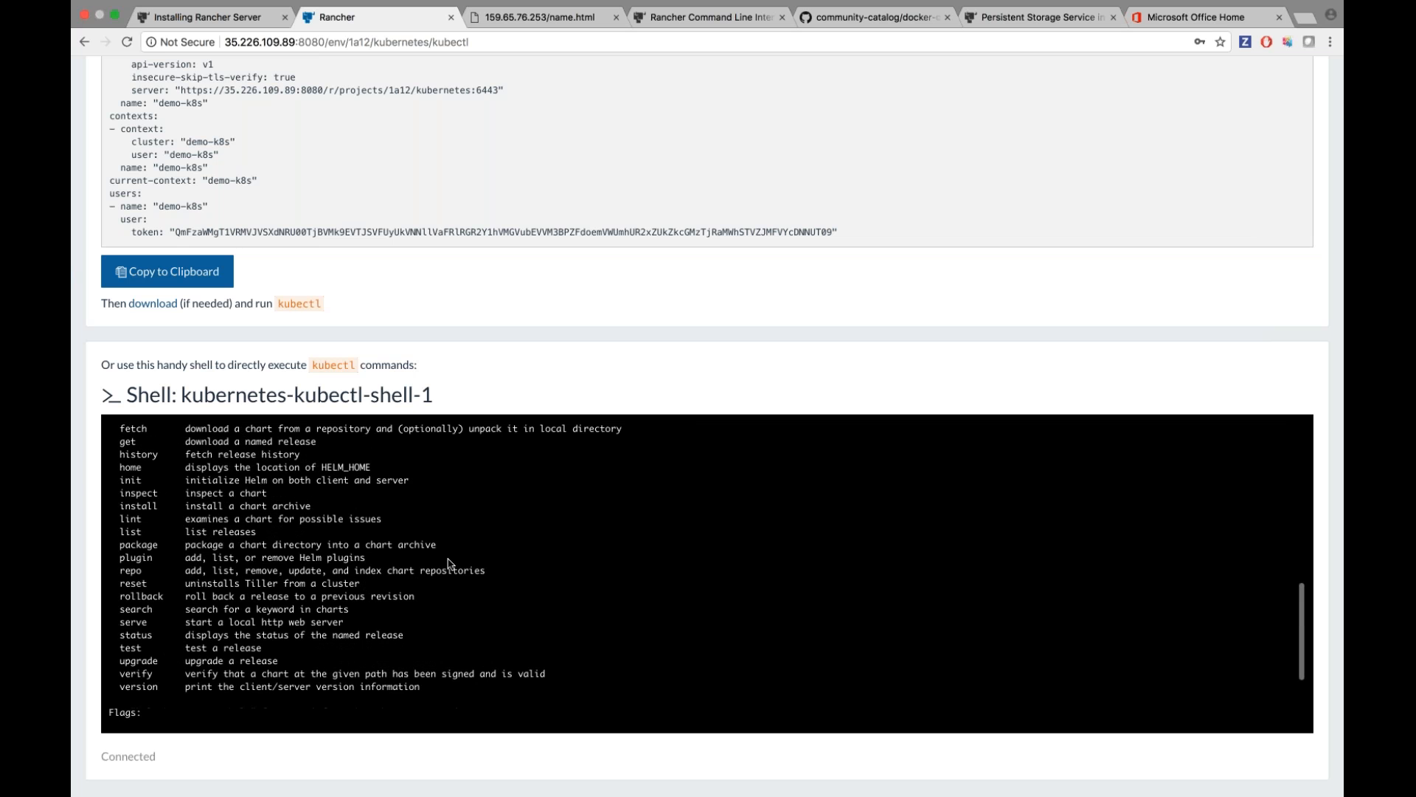
scroll(514, 317, up, 4)
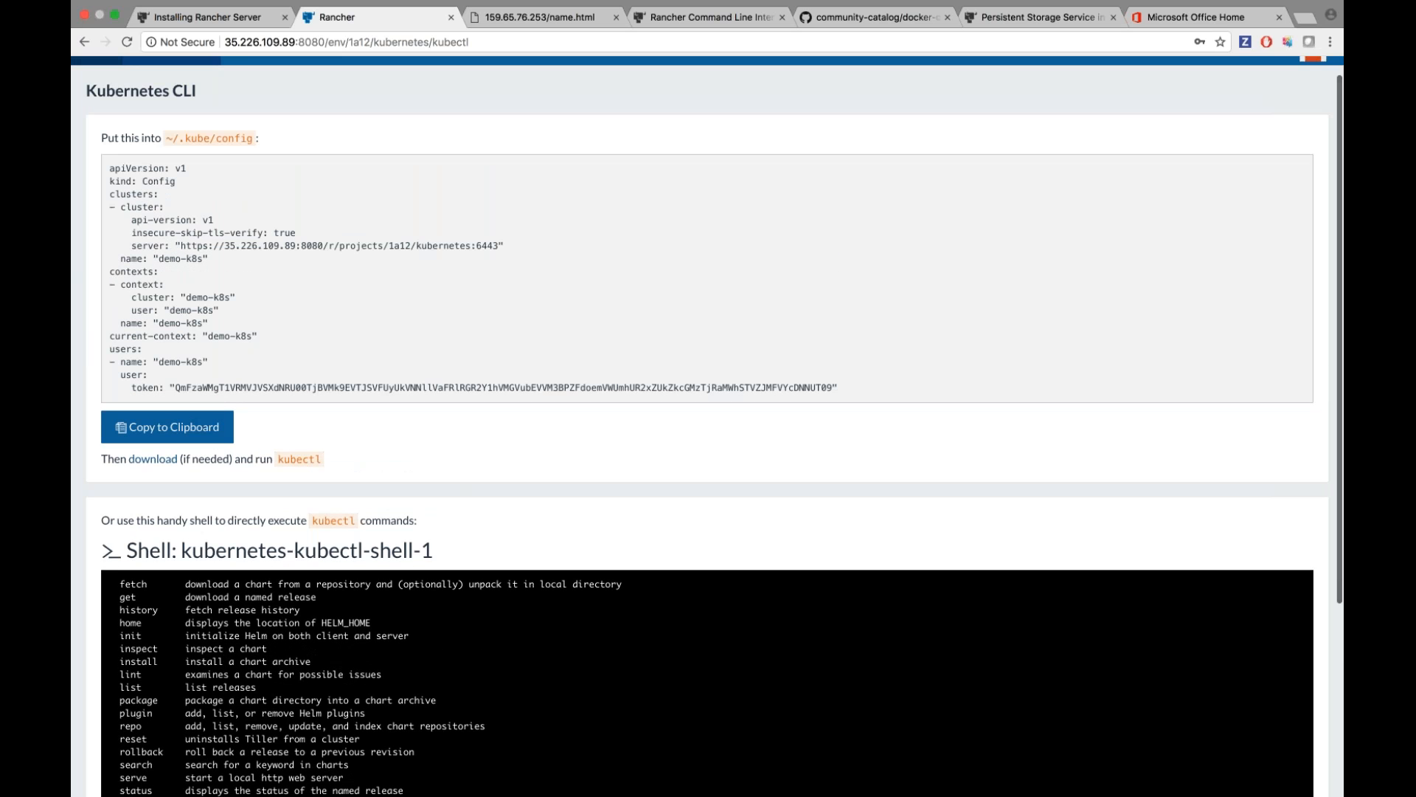
scroll(417, 231, up, 1)
Switch back to the Default environment and return to the Next Steps slide.
mouse_move(174, 72)
click(187, 124)
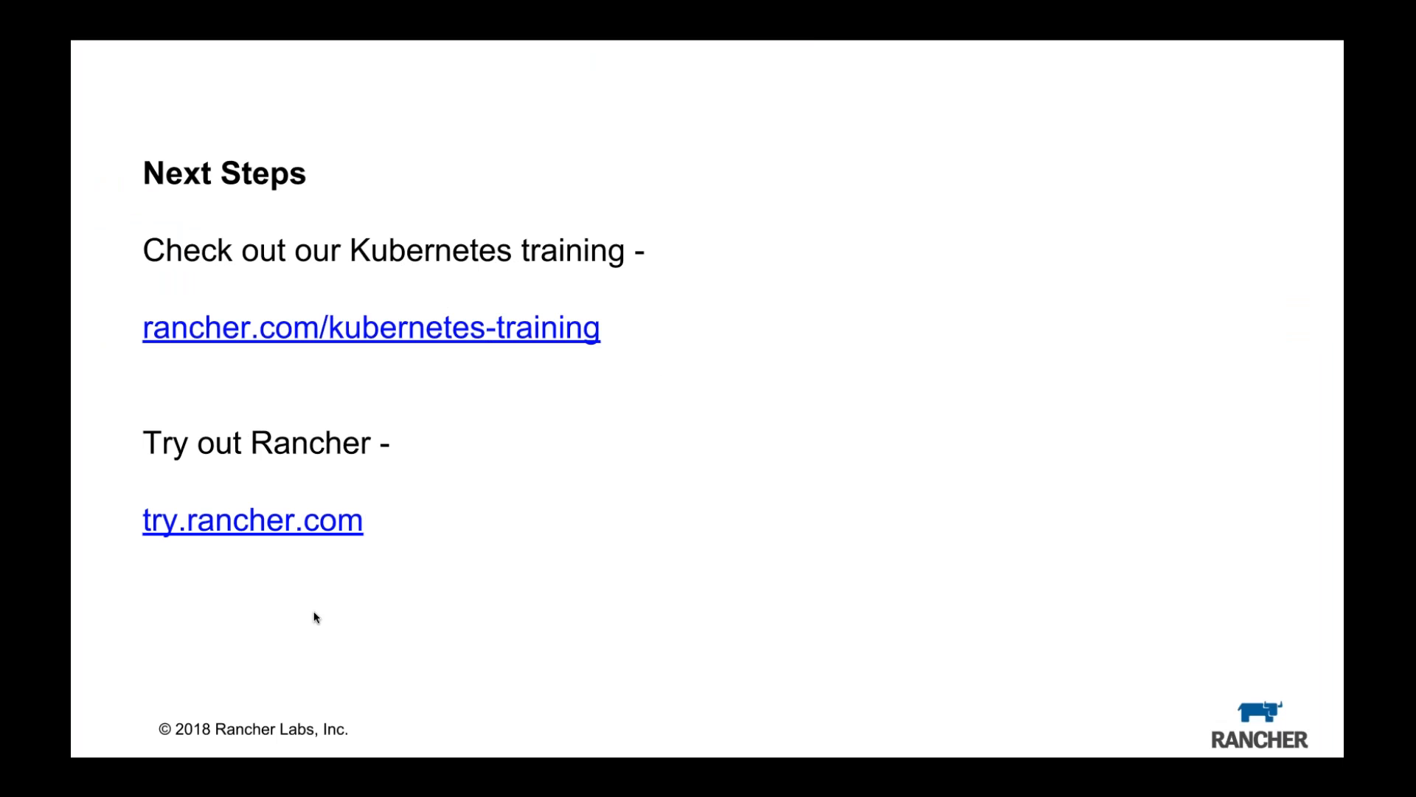
key(ctrl+Left)
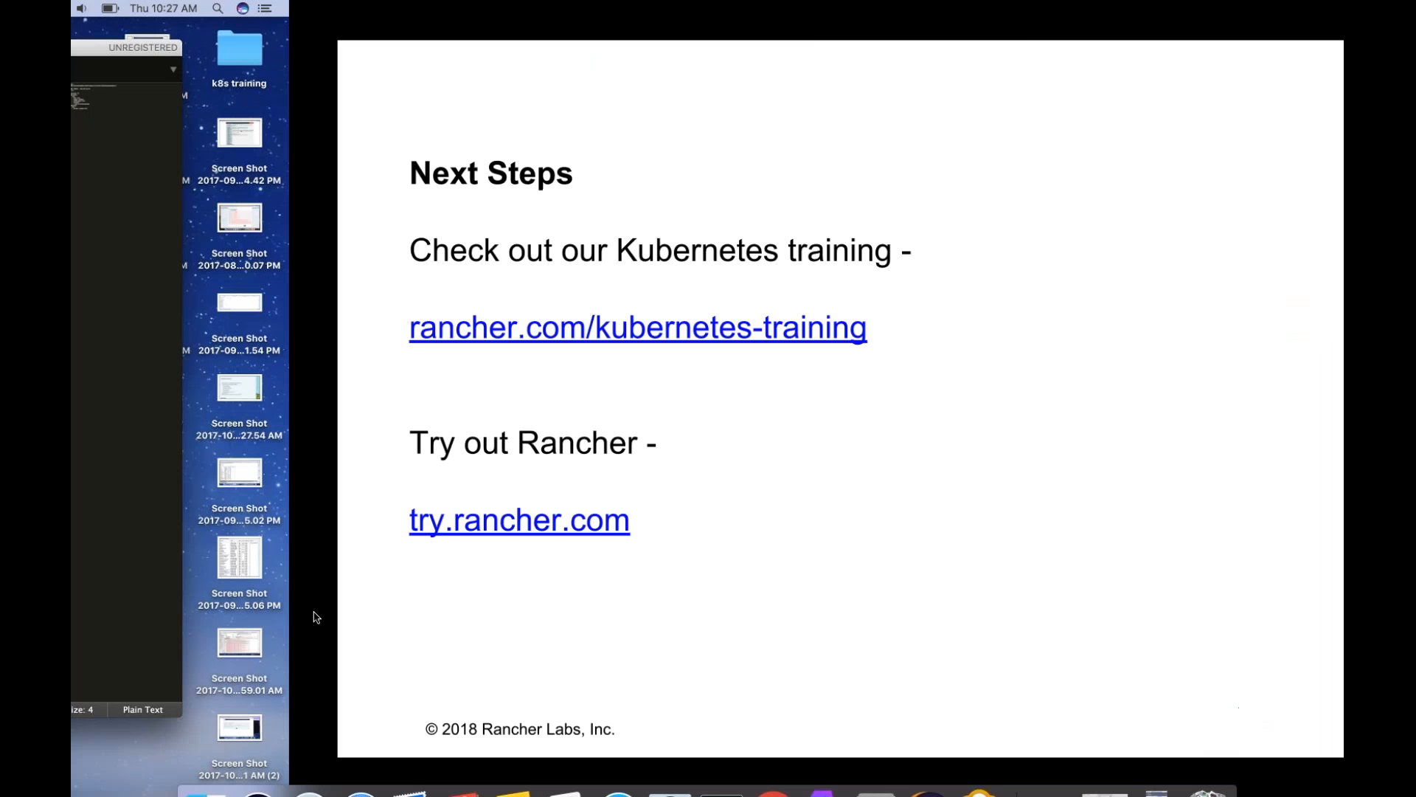
key(ctrl+Right)
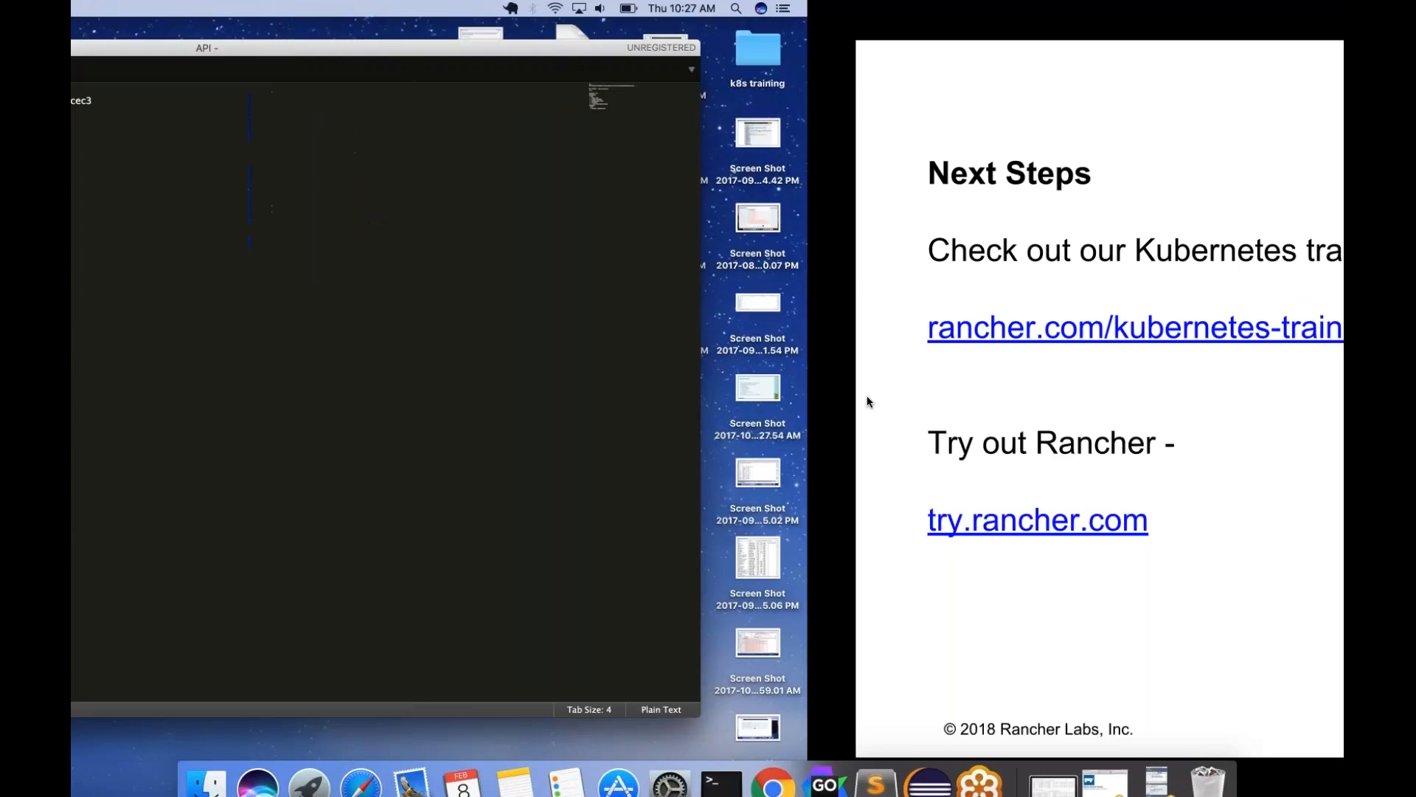